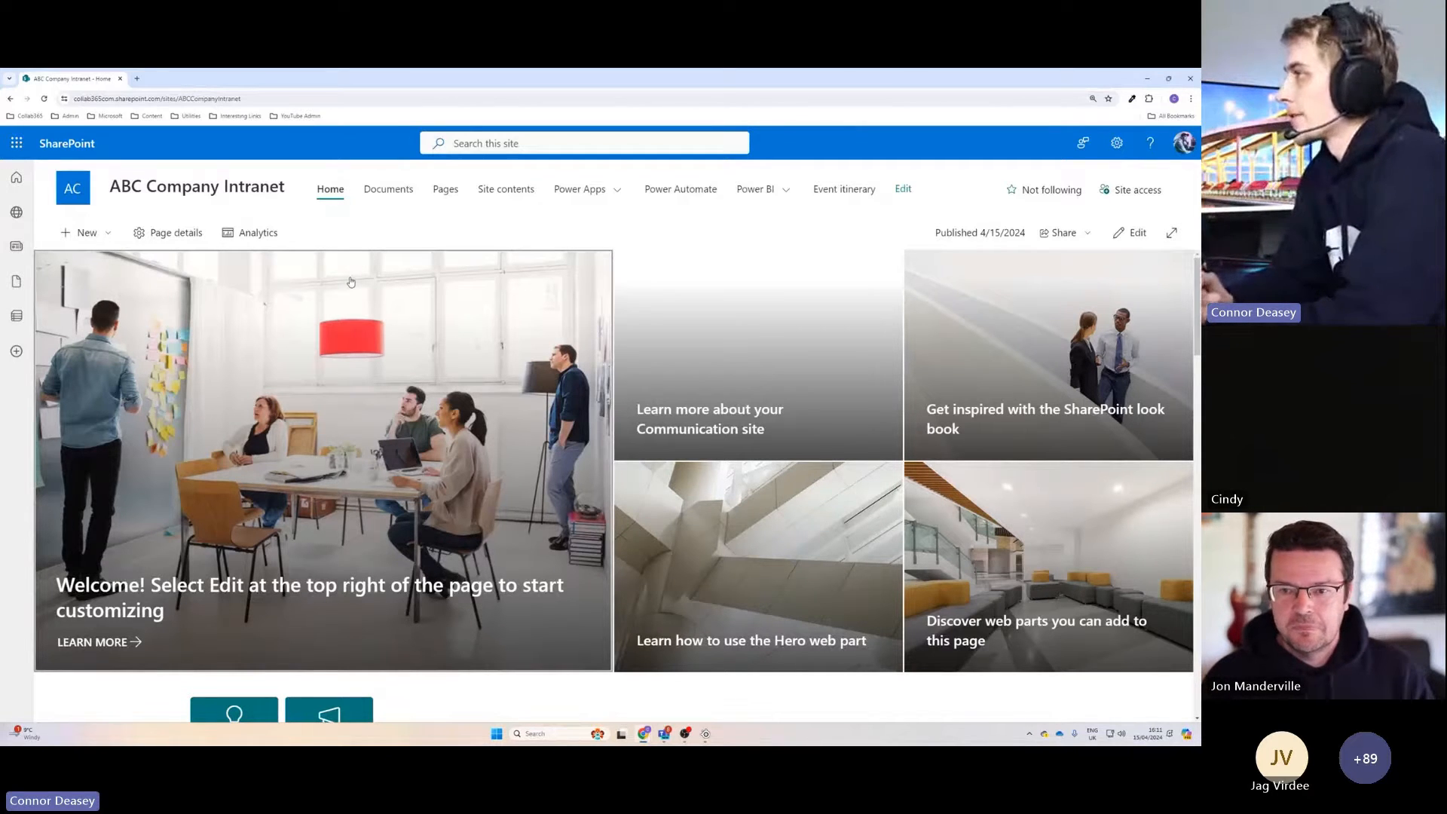
Look over the intranet home page, including the hero tiles, the quick links and the Feedback Demo form.
scroll(655, 361, down, 6)
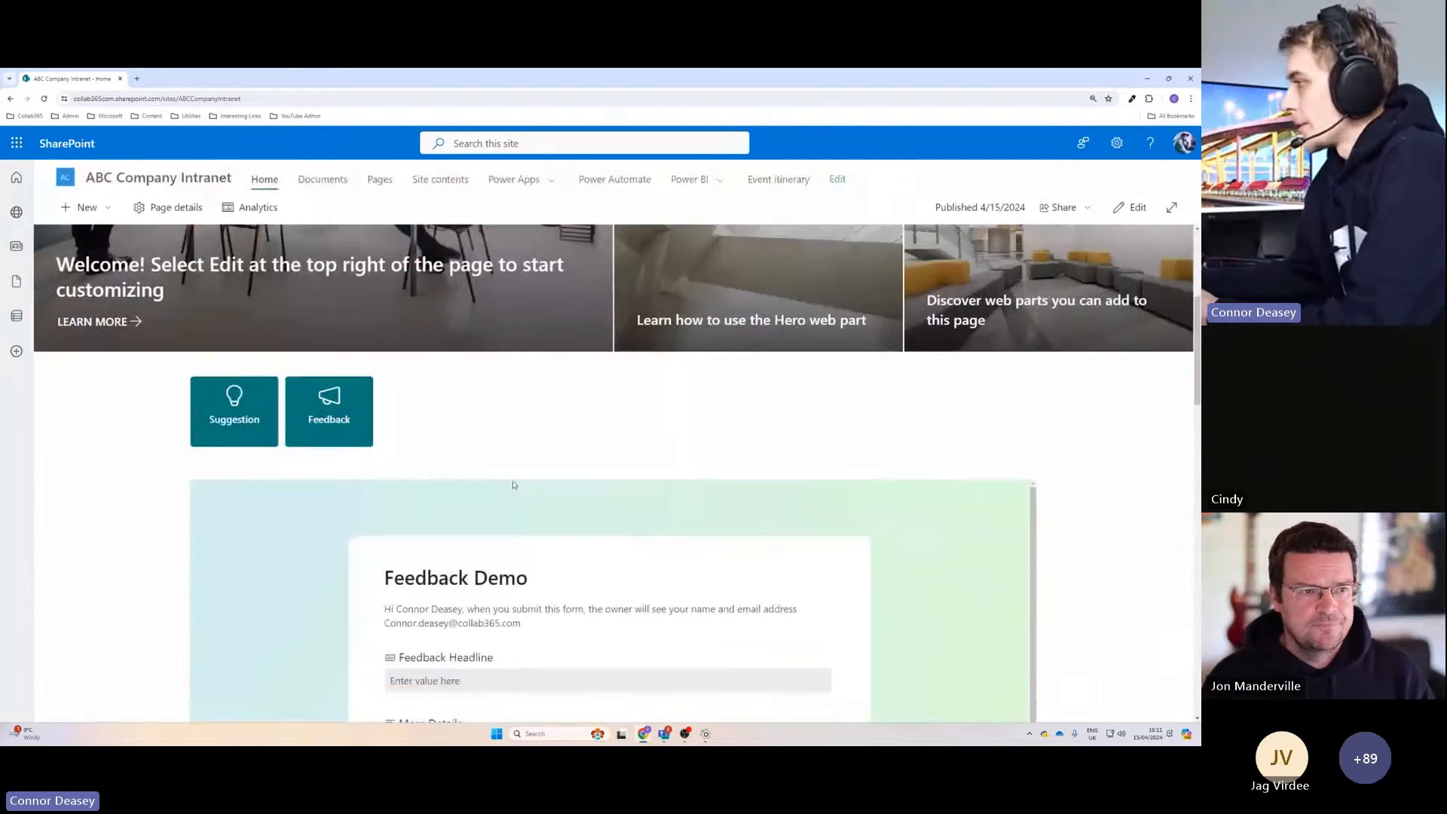
scroll(529, 454, up, 2)
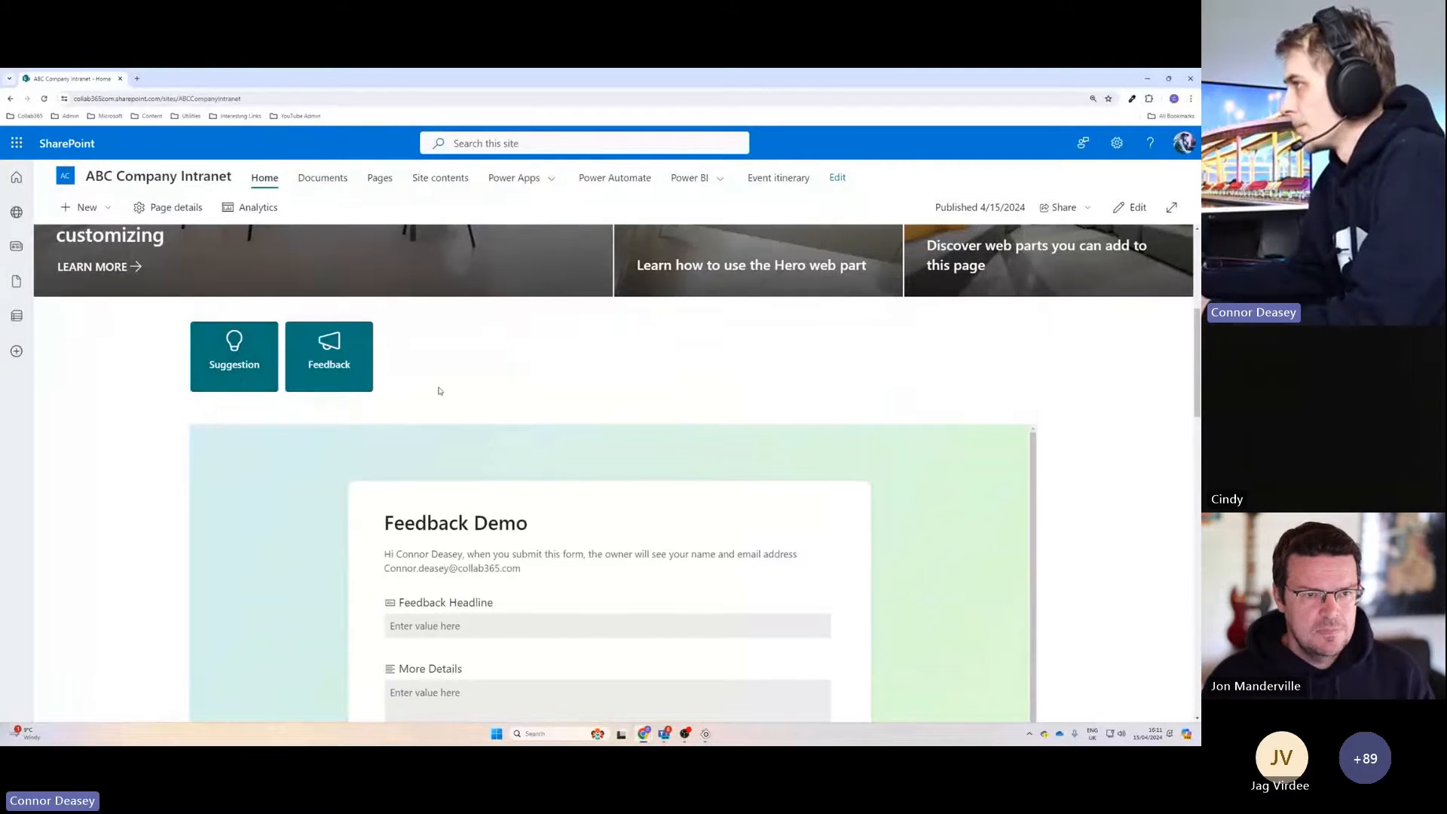
scroll(469, 414, down, 3)
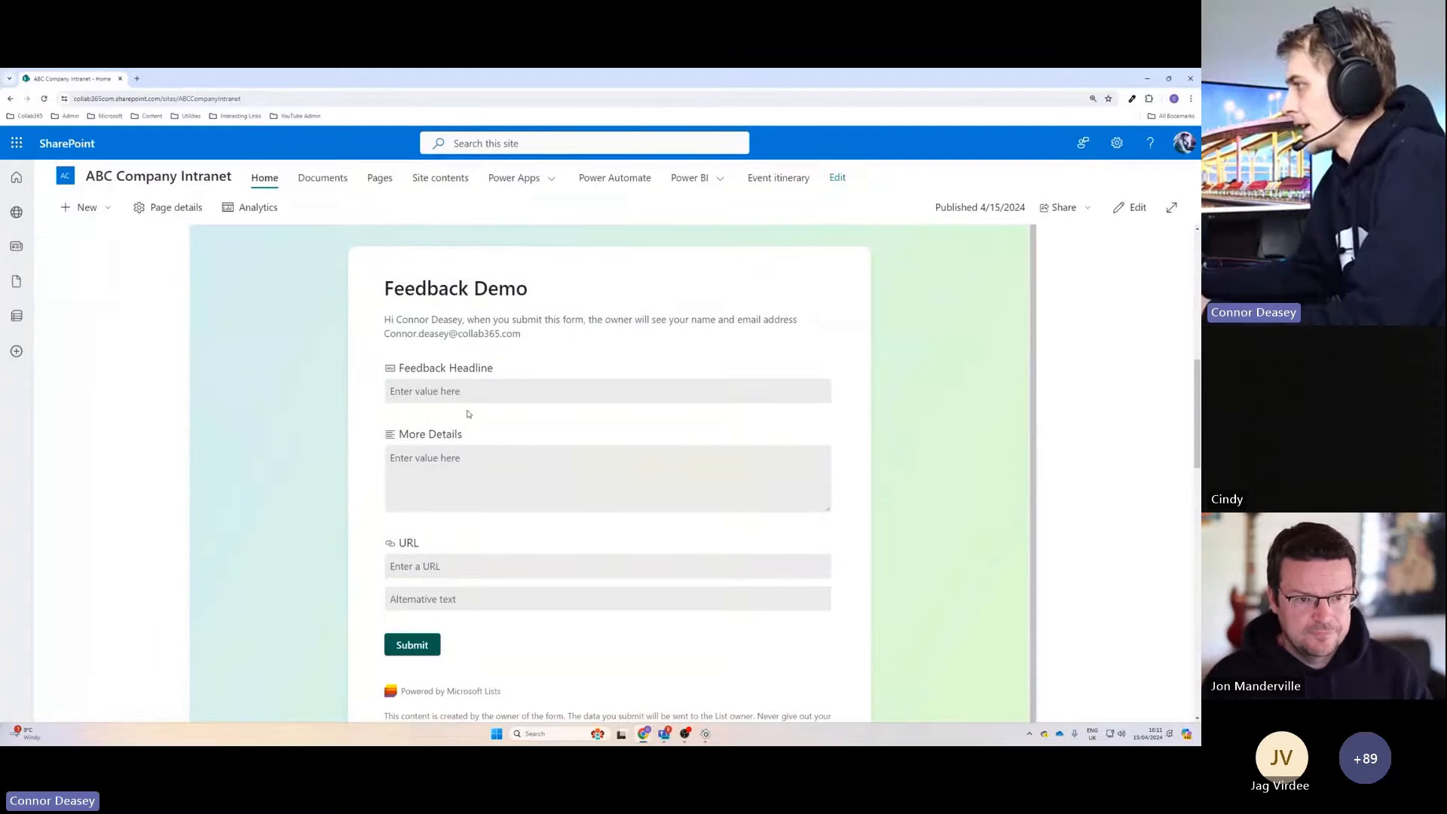
scroll(417, 482, down, 1)
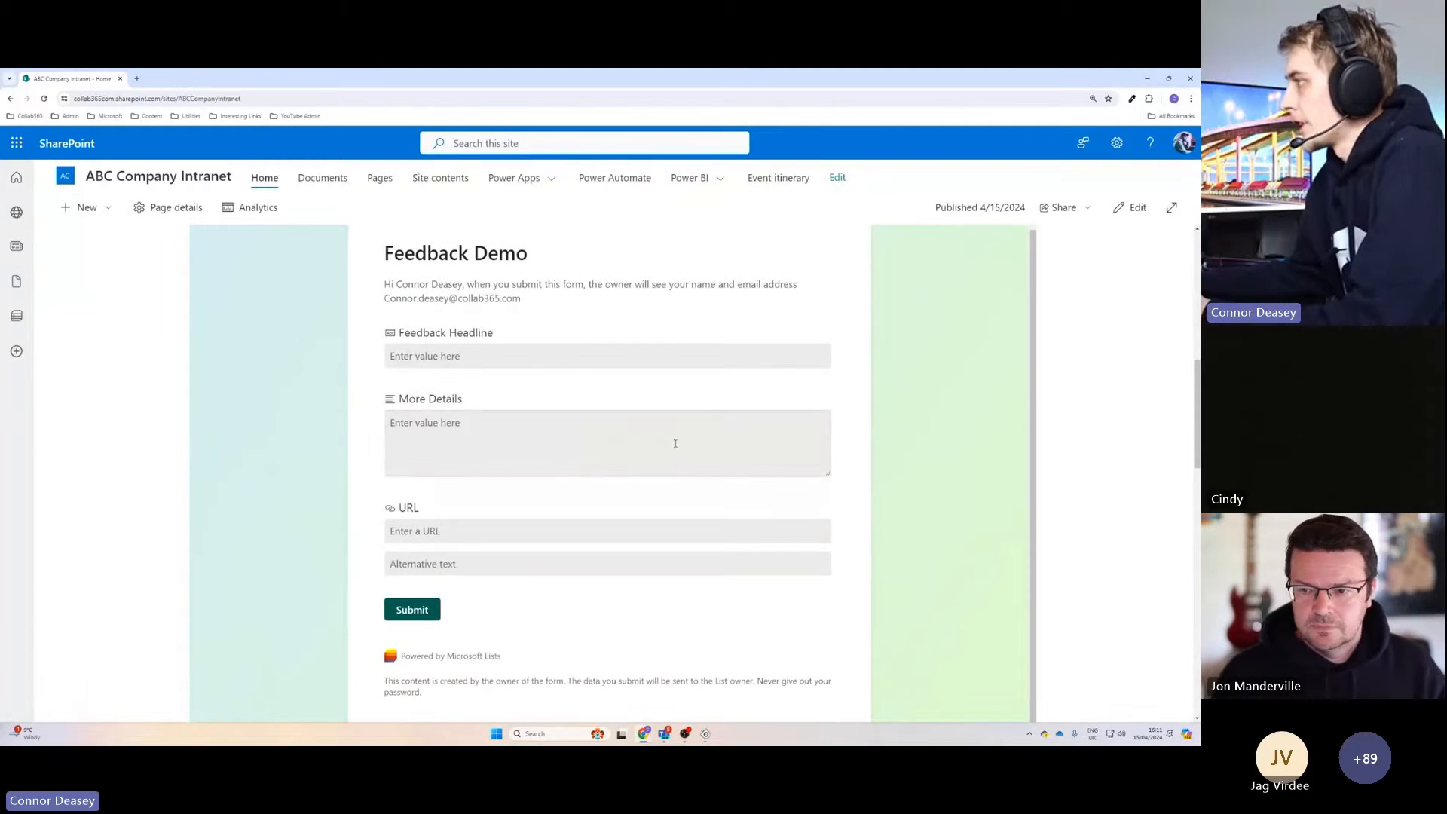
scroll(603, 452, down, 2)
scroll(494, 481, up, 4)
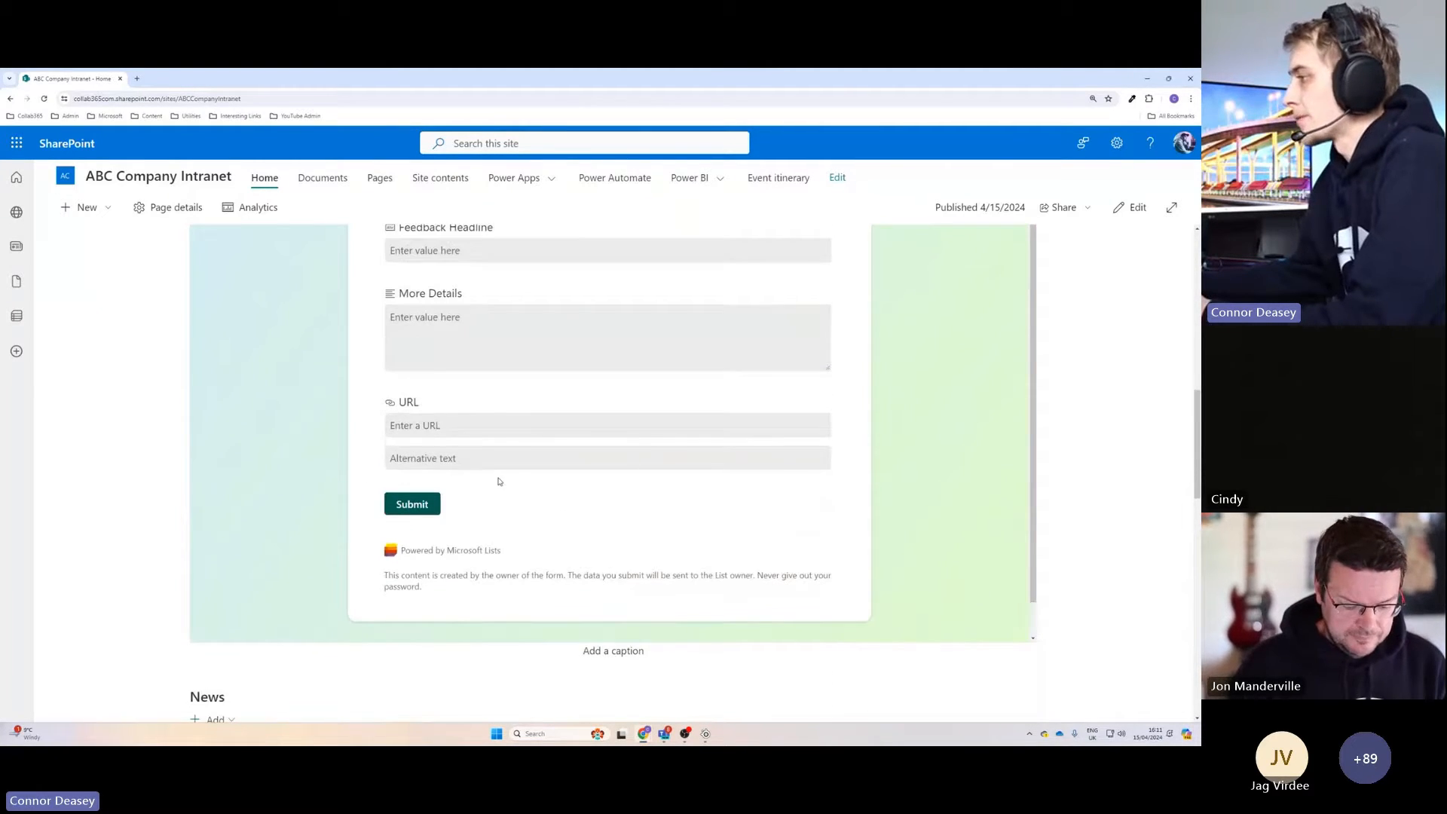
scroll(331, 526, up, 5)
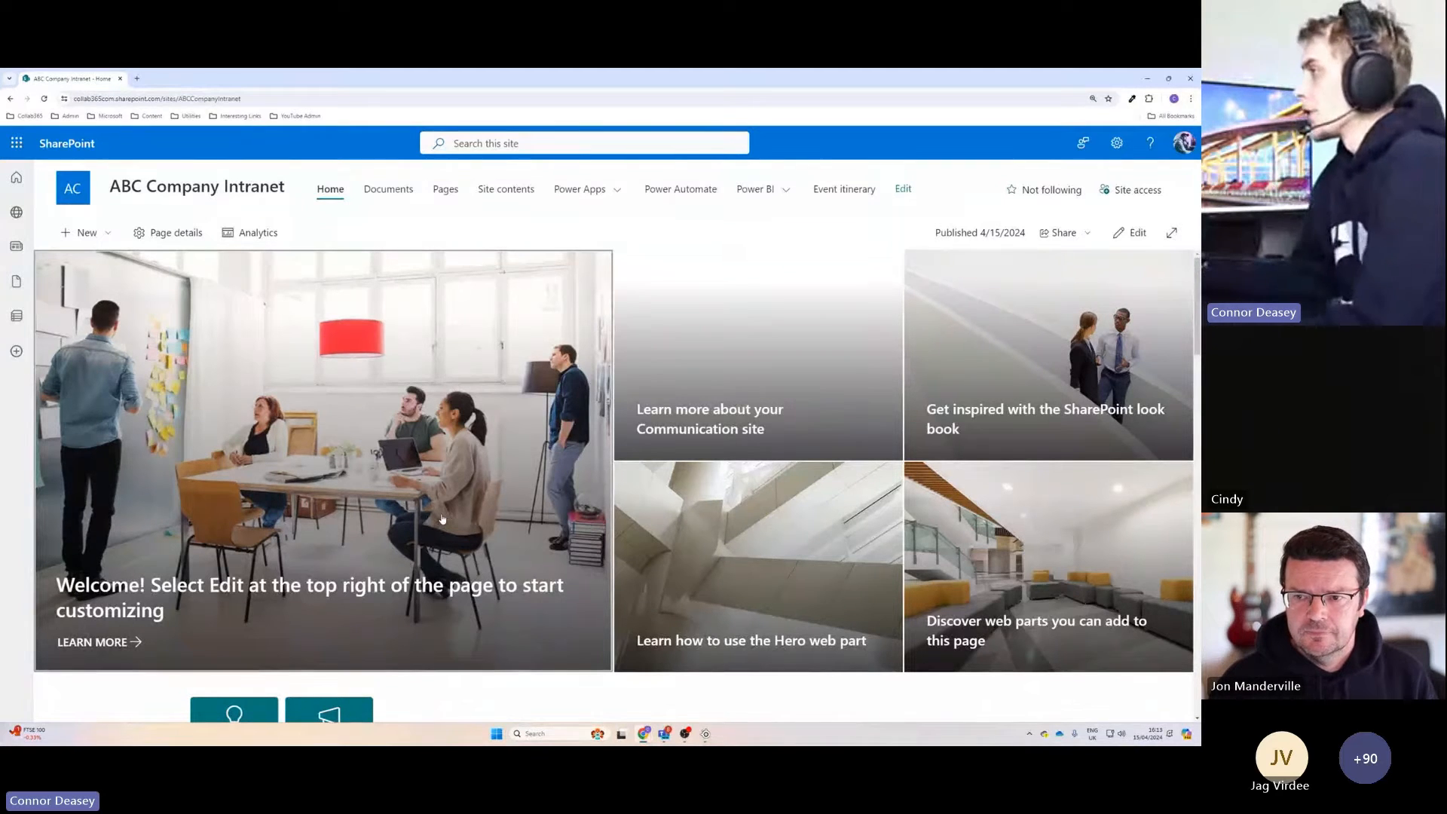
scroll(610, 435, down, 1)
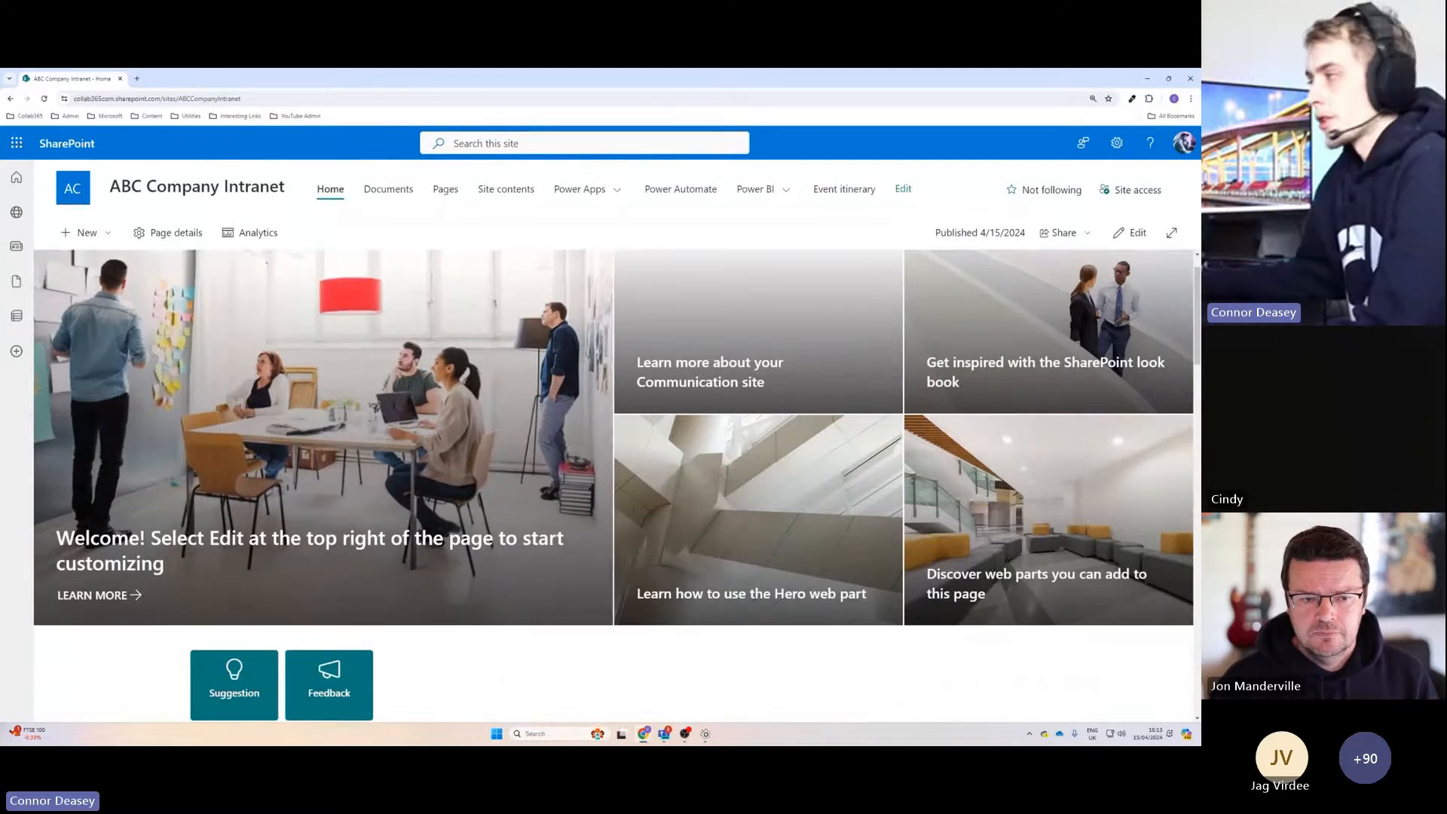
scroll(592, 458, up, 1)
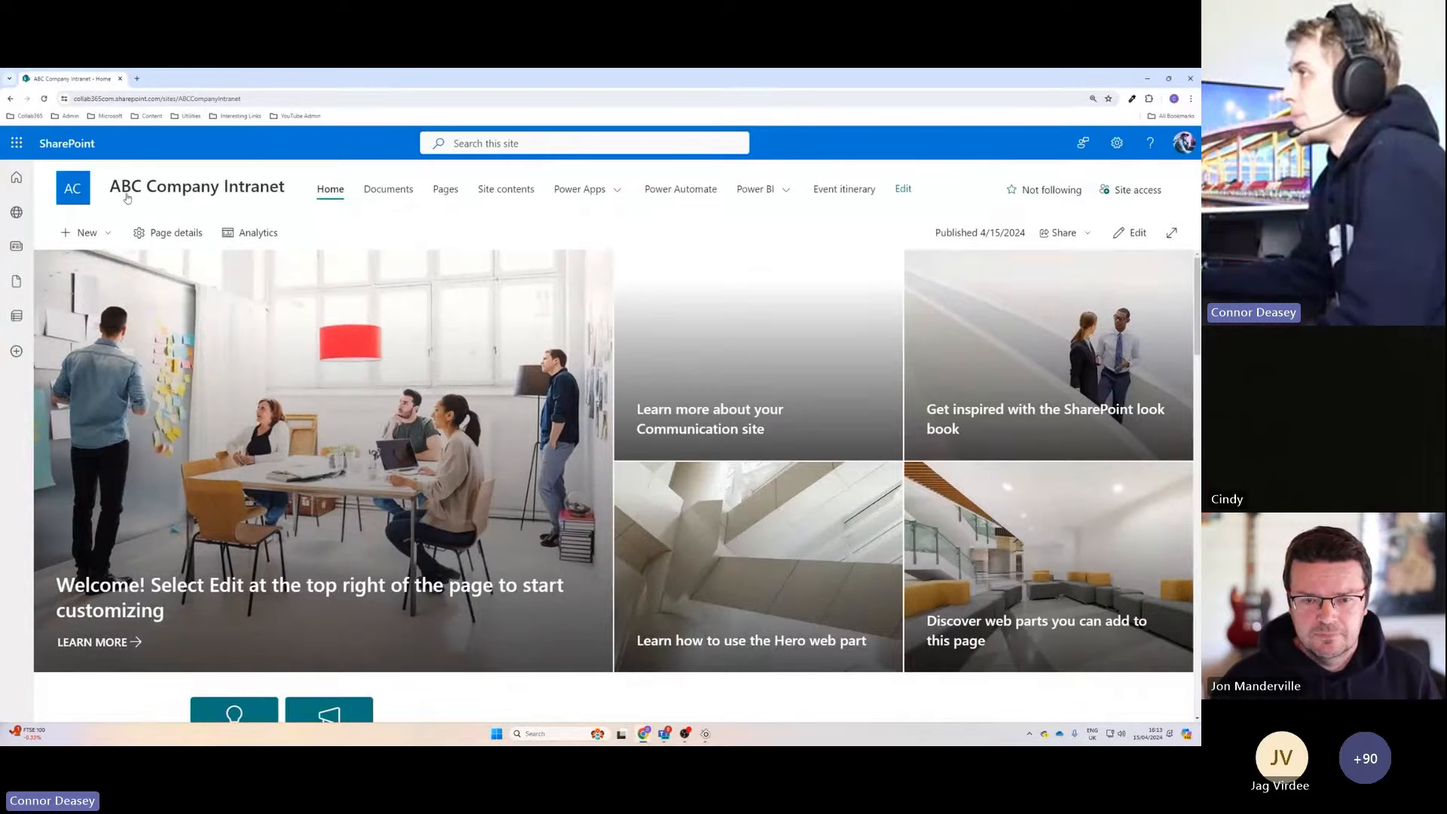
Put the intranet home page in edit mode and add an Events web part between the quick links and the feedback form.
click(1125, 236)
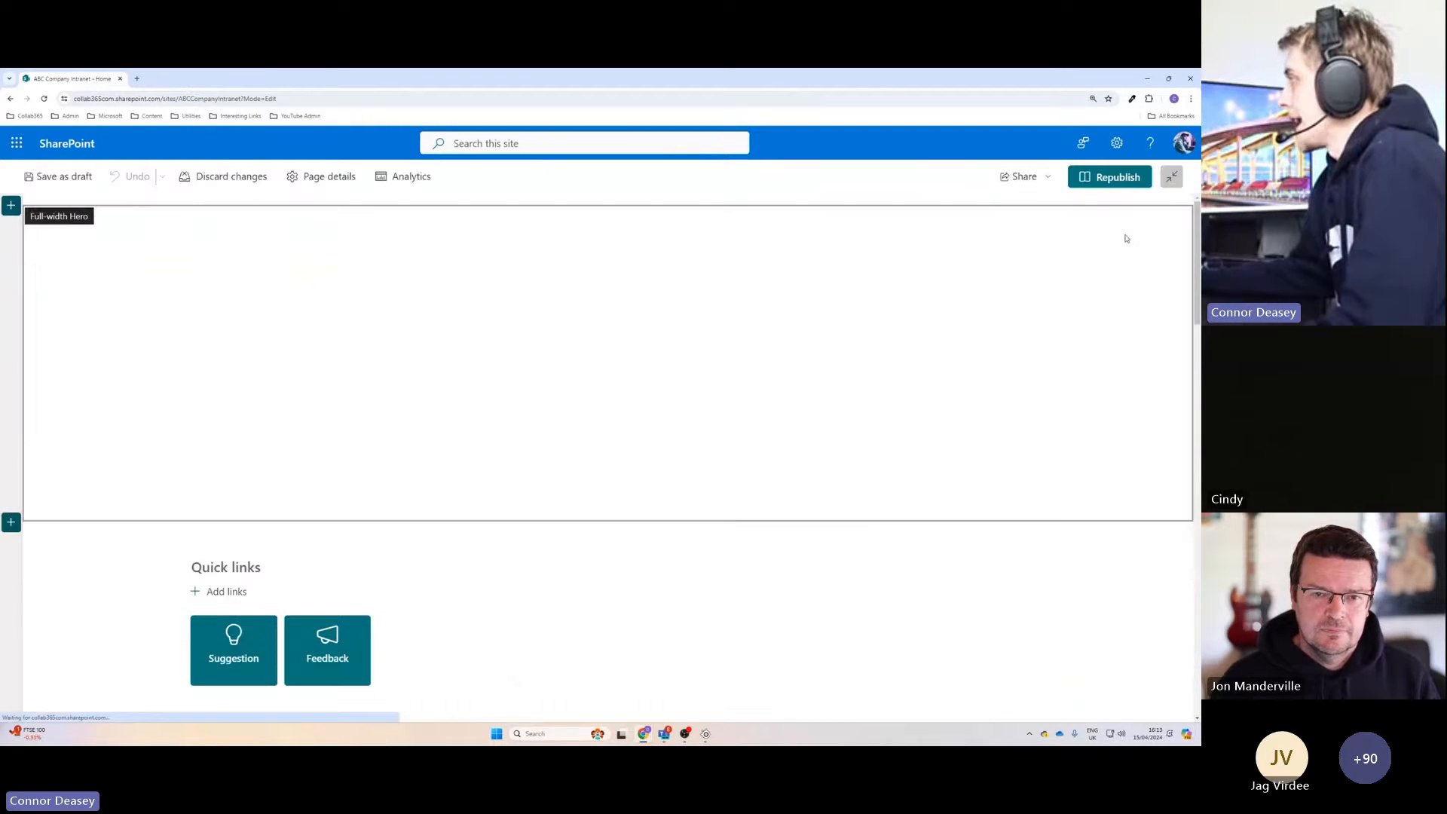
scroll(538, 321, down, 3)
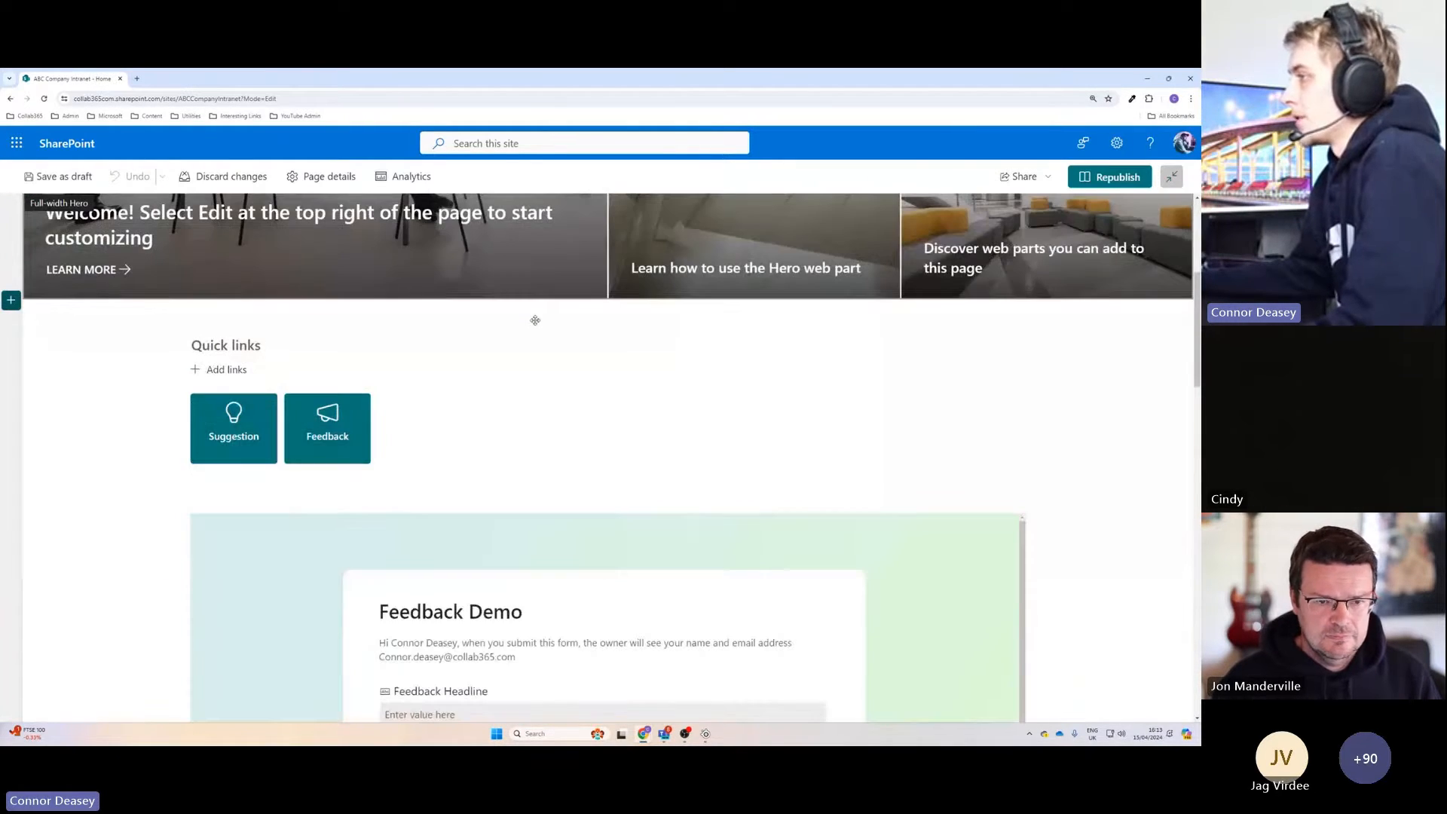
scroll(535, 320, up, 4)
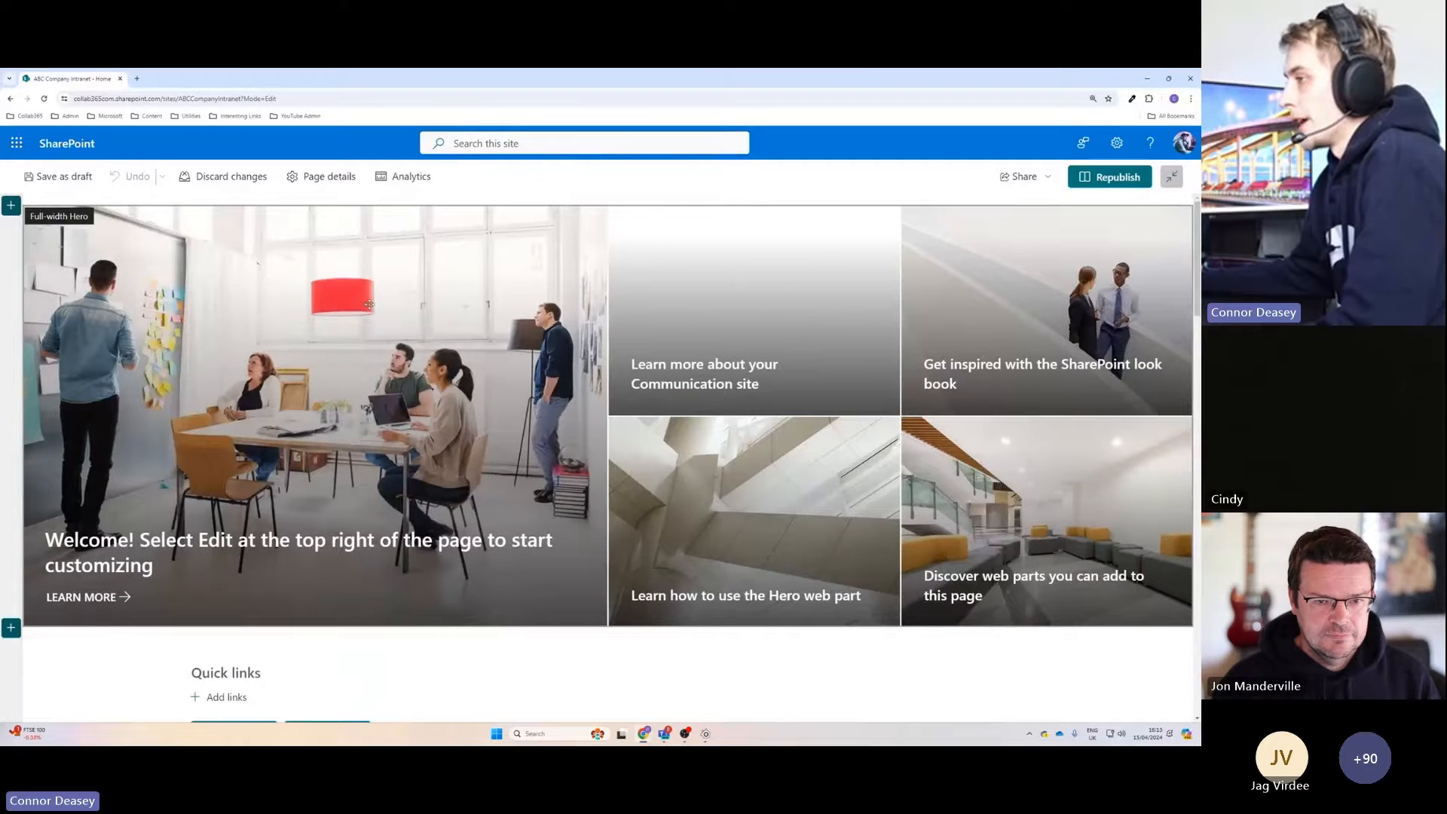
scroll(470, 367, down, 3)
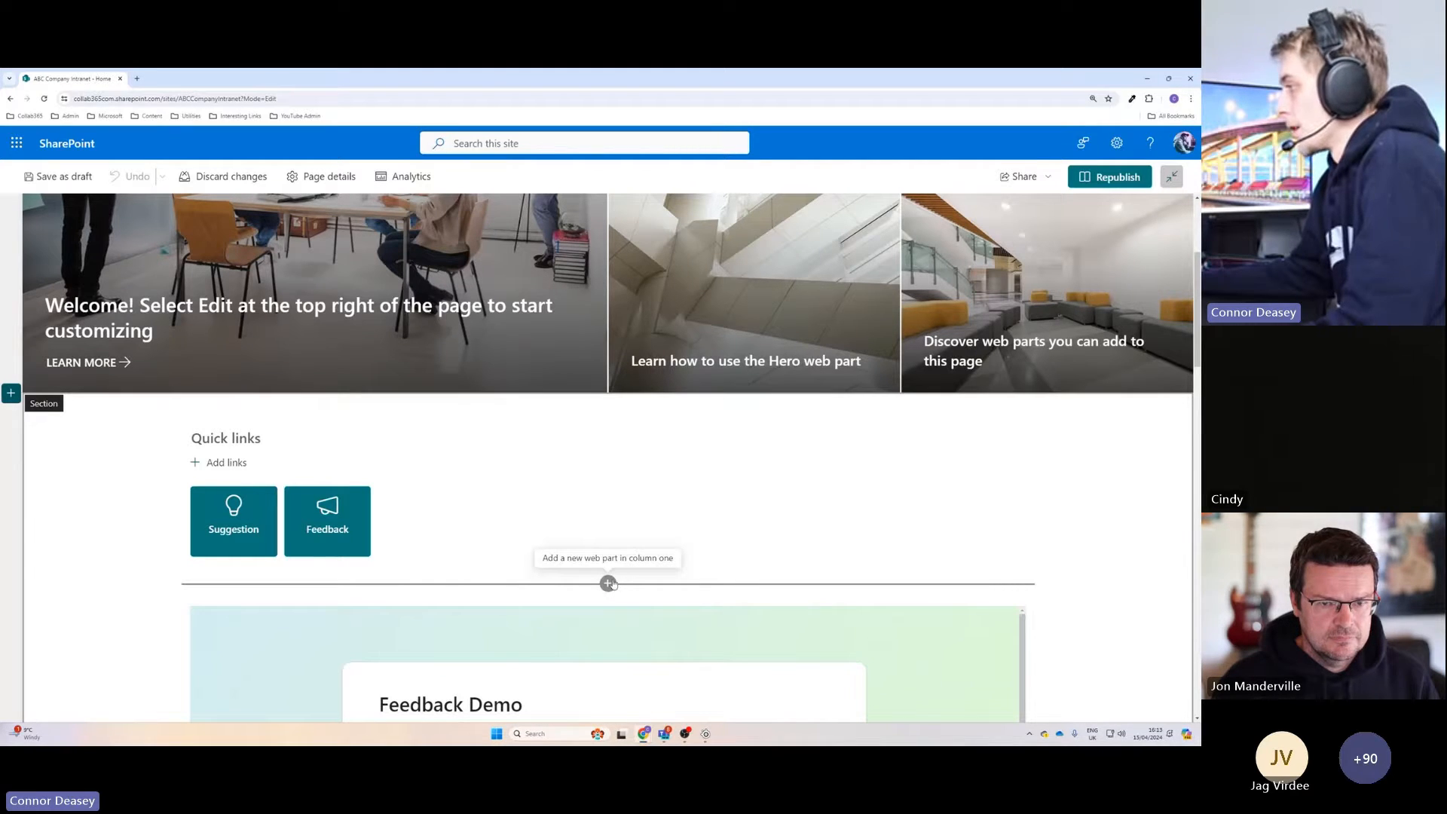
click(608, 584)
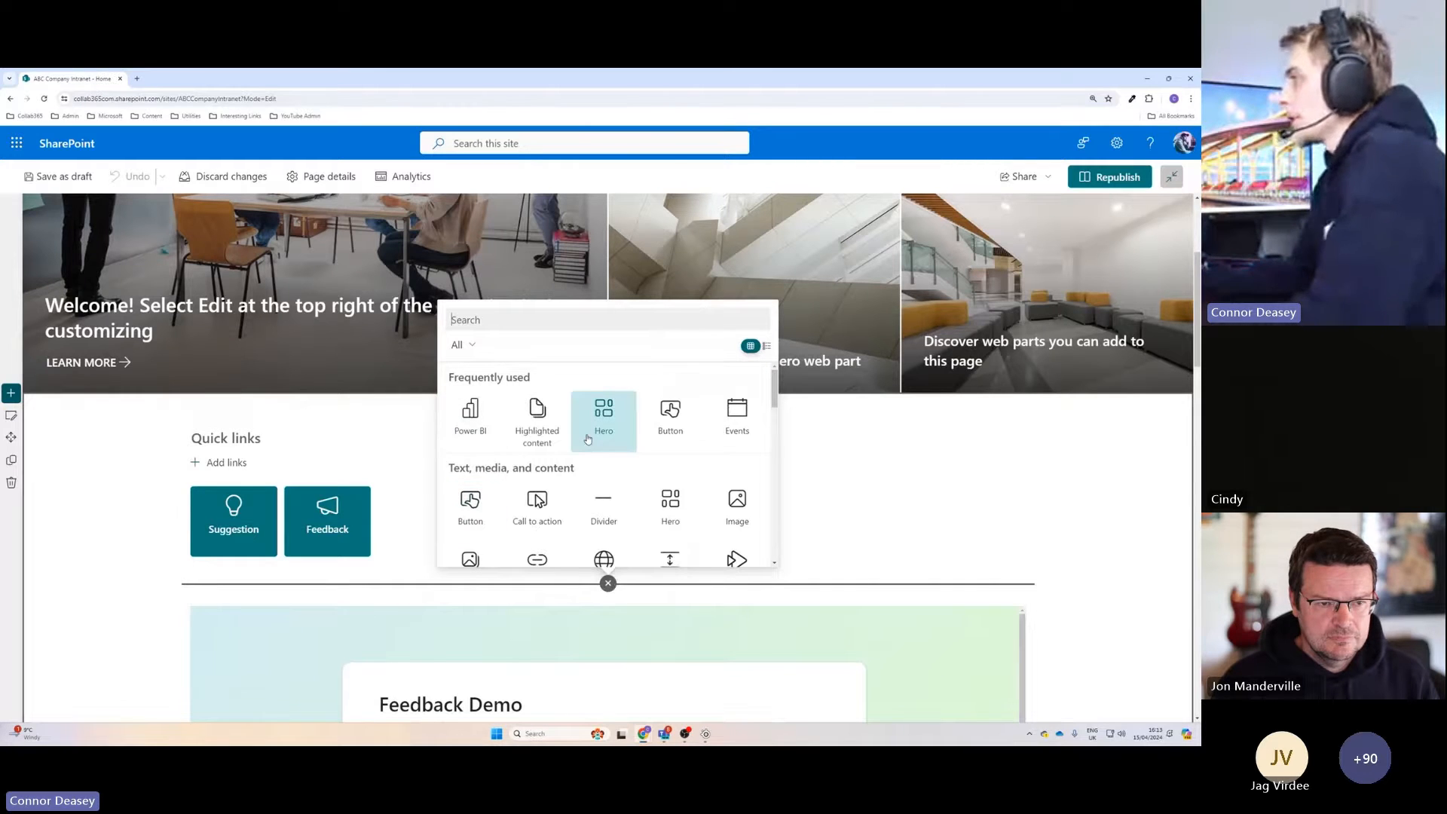
scroll(614, 413, down, 10)
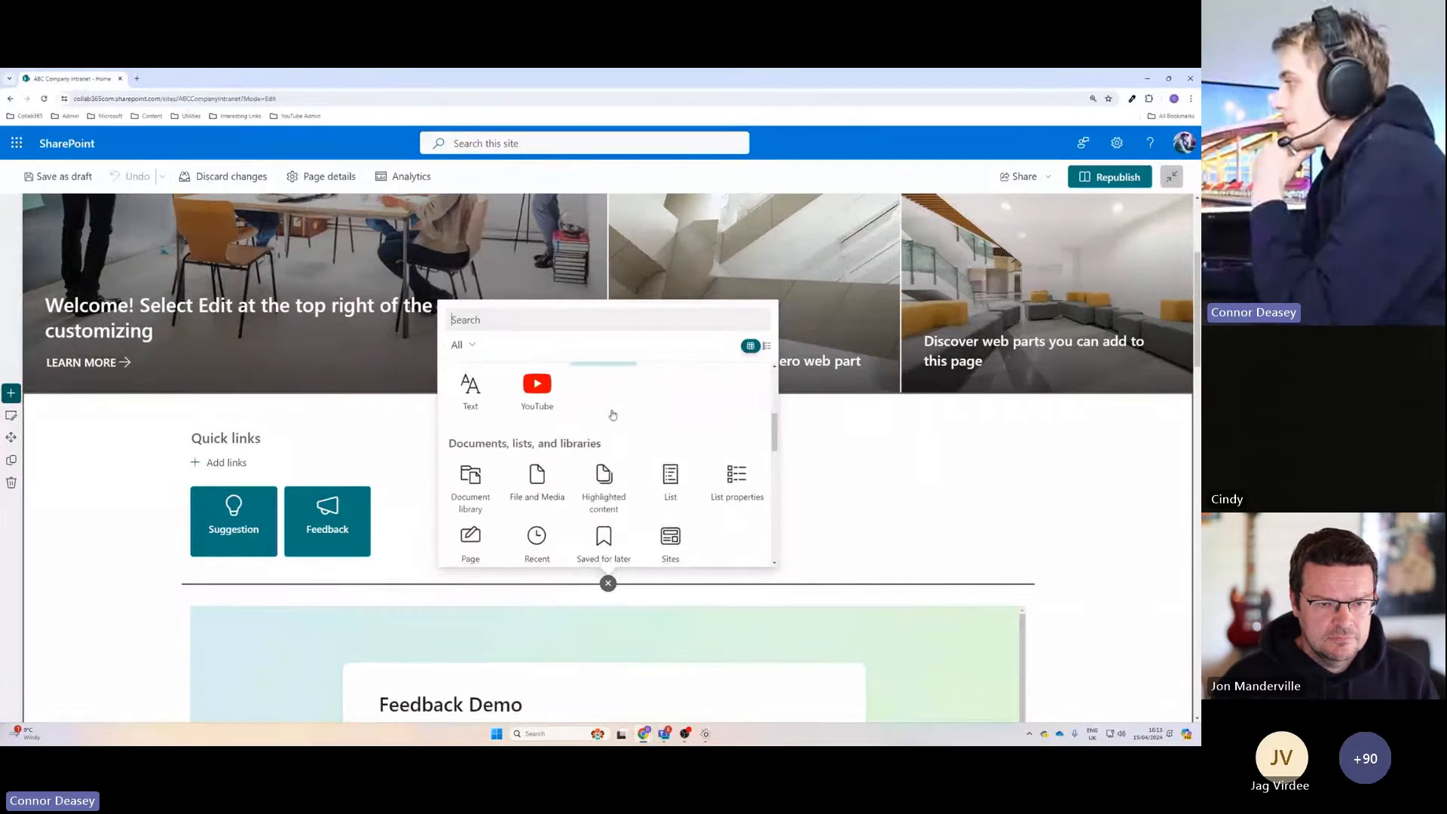
scroll(612, 415, down, 3)
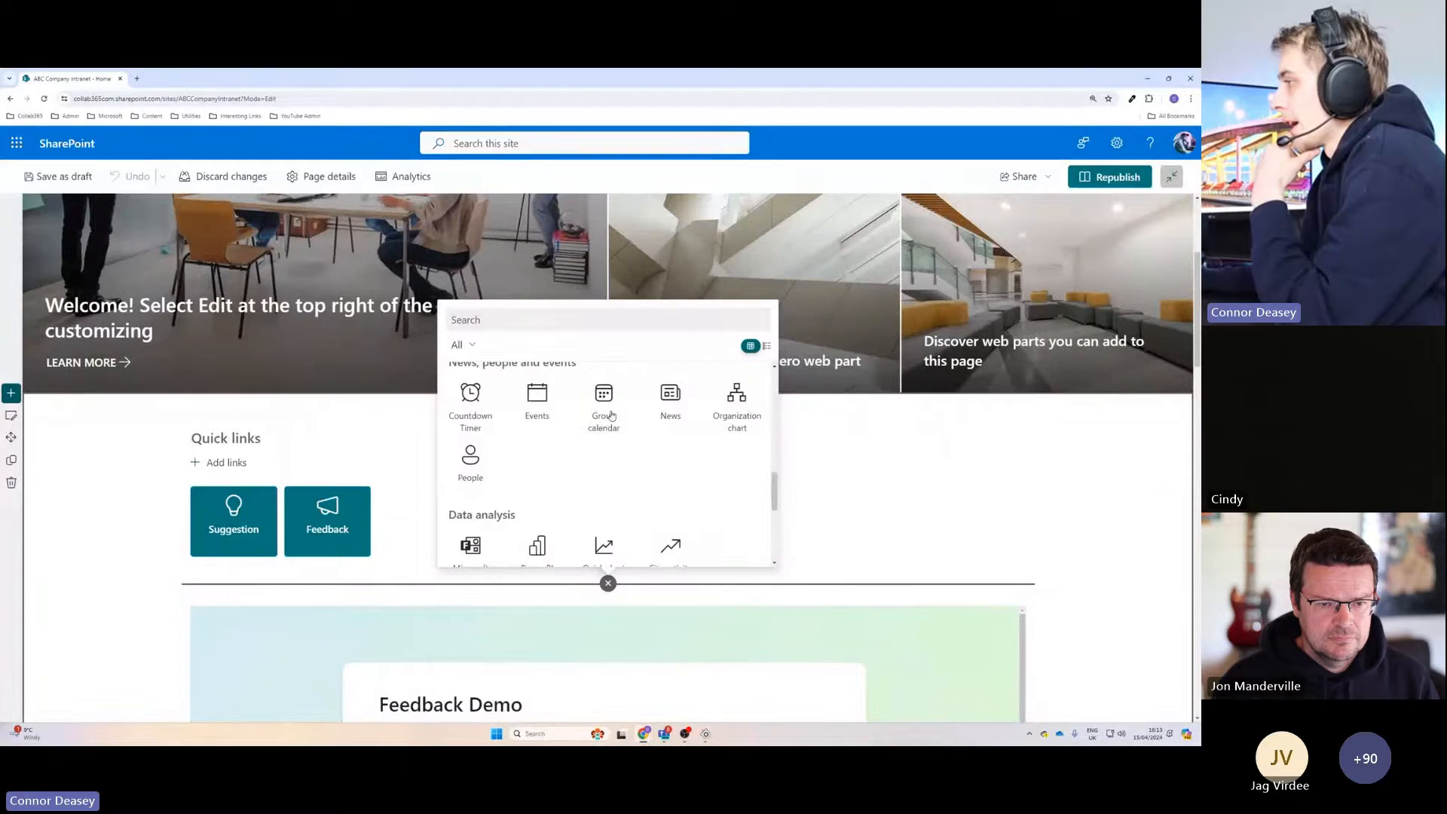
scroll(607, 419, up, 1)
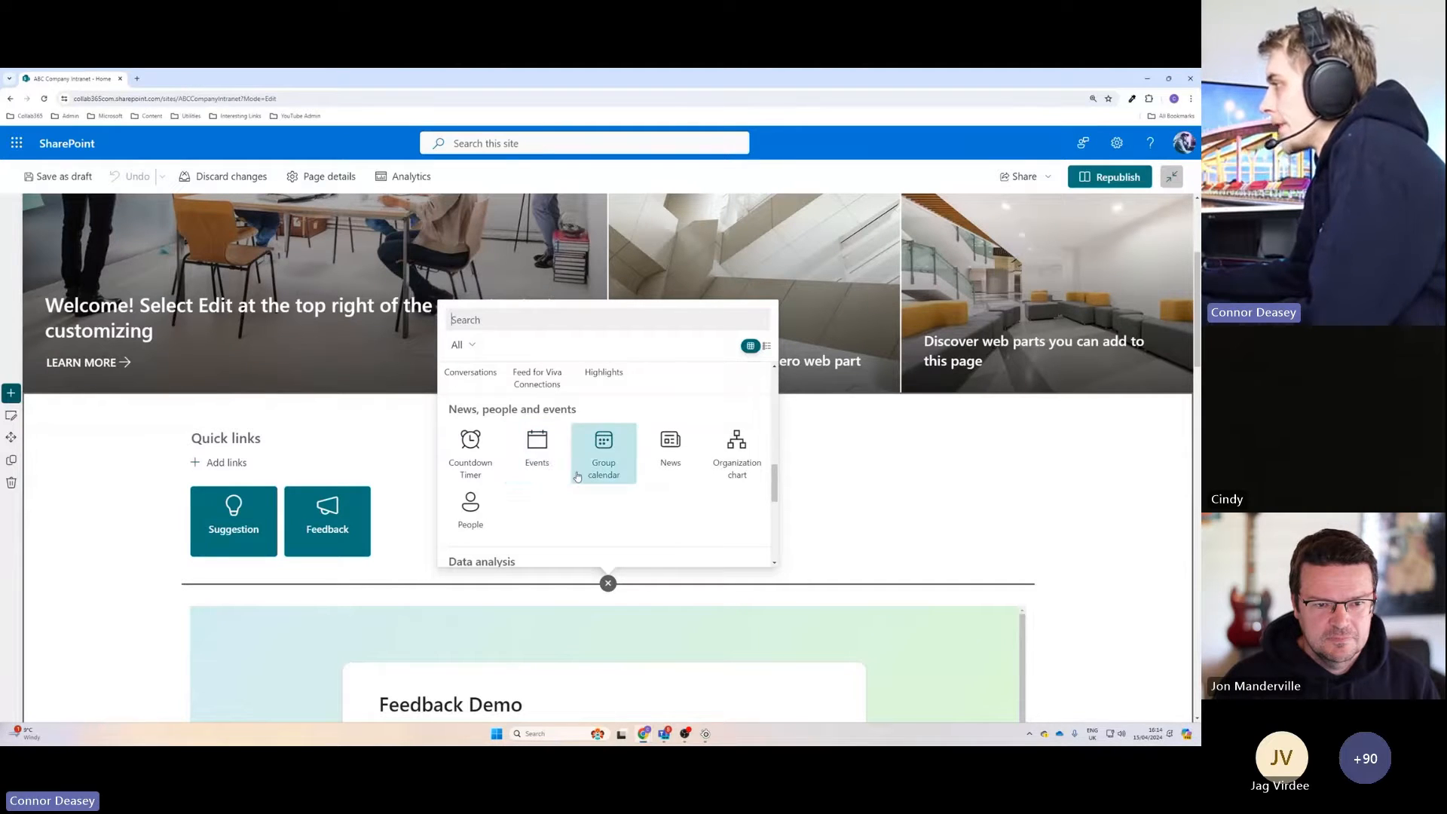
click(537, 465)
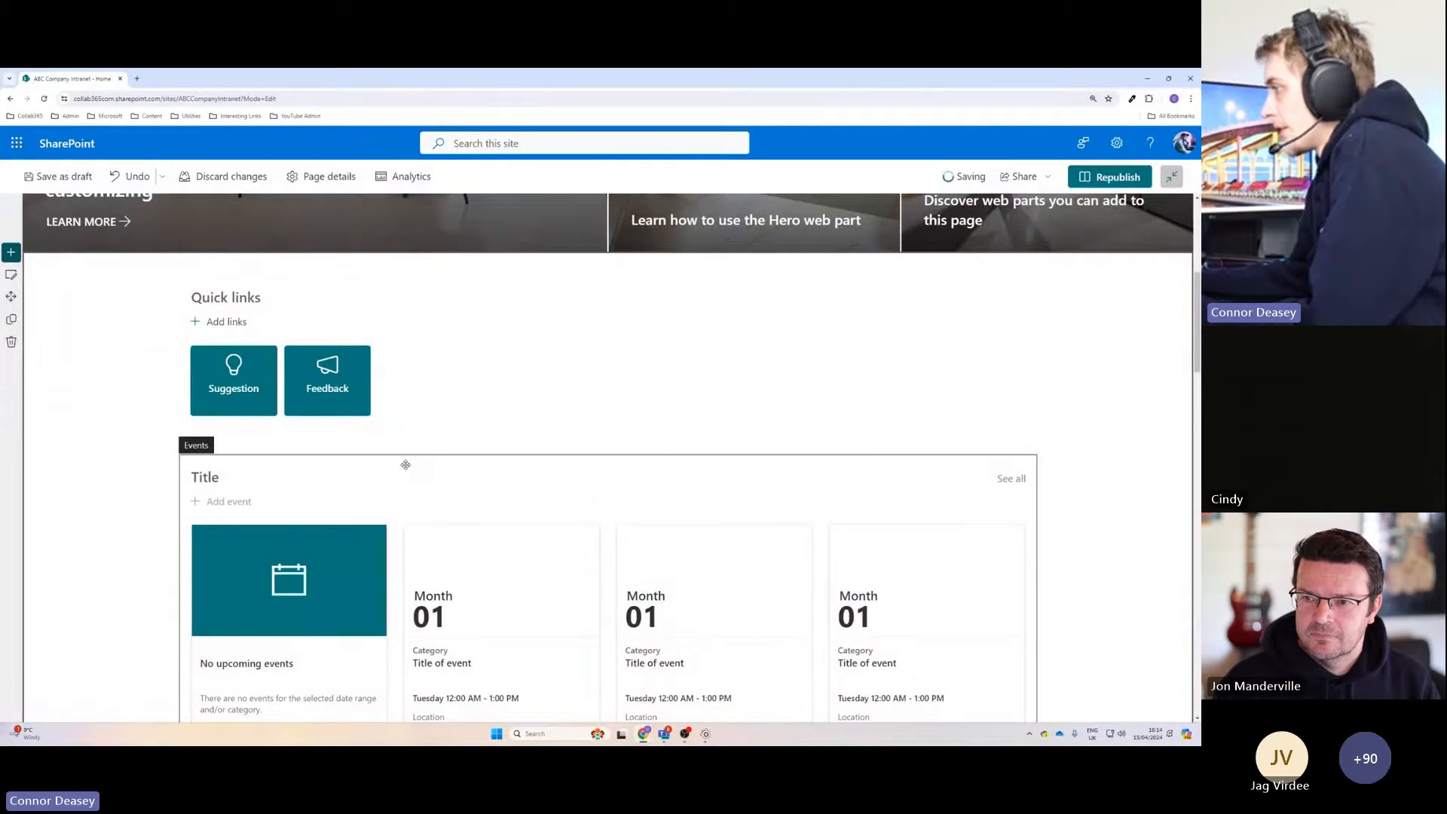
Title the new Events web part "Training Events" and republish the home page.
scroll(482, 482, down, 1)
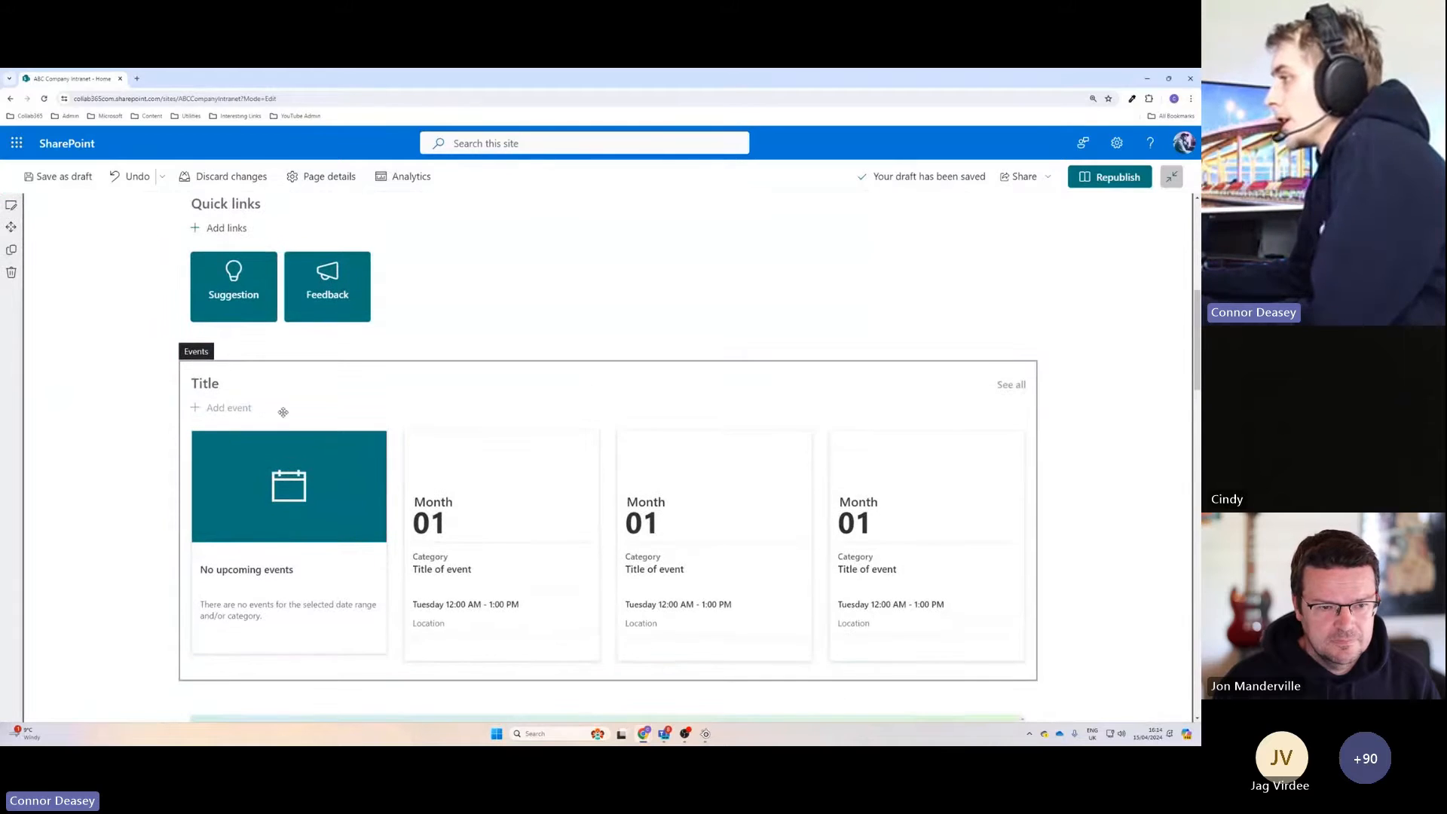
click(268, 392)
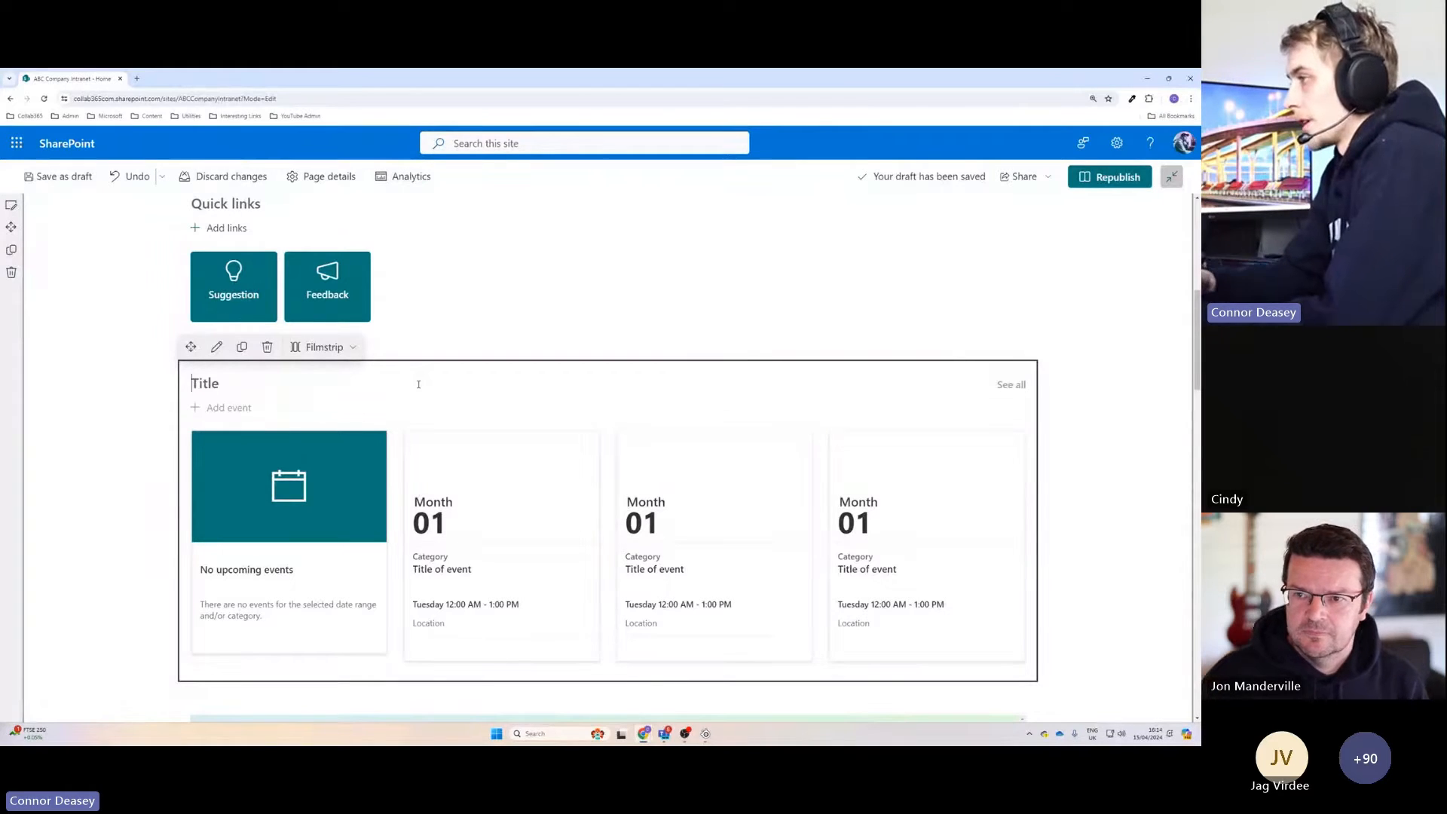
text(T)
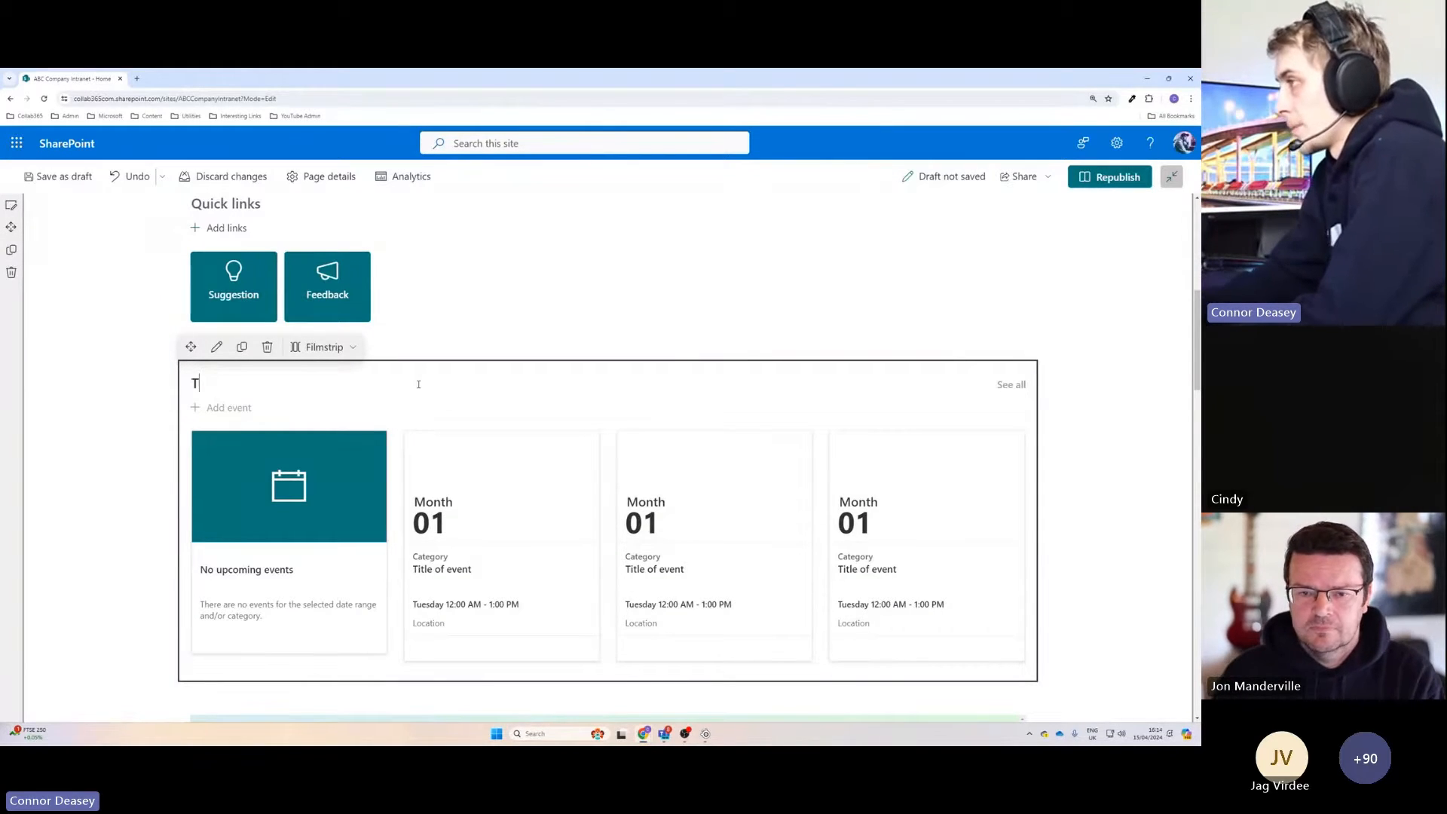
text(raining Events)
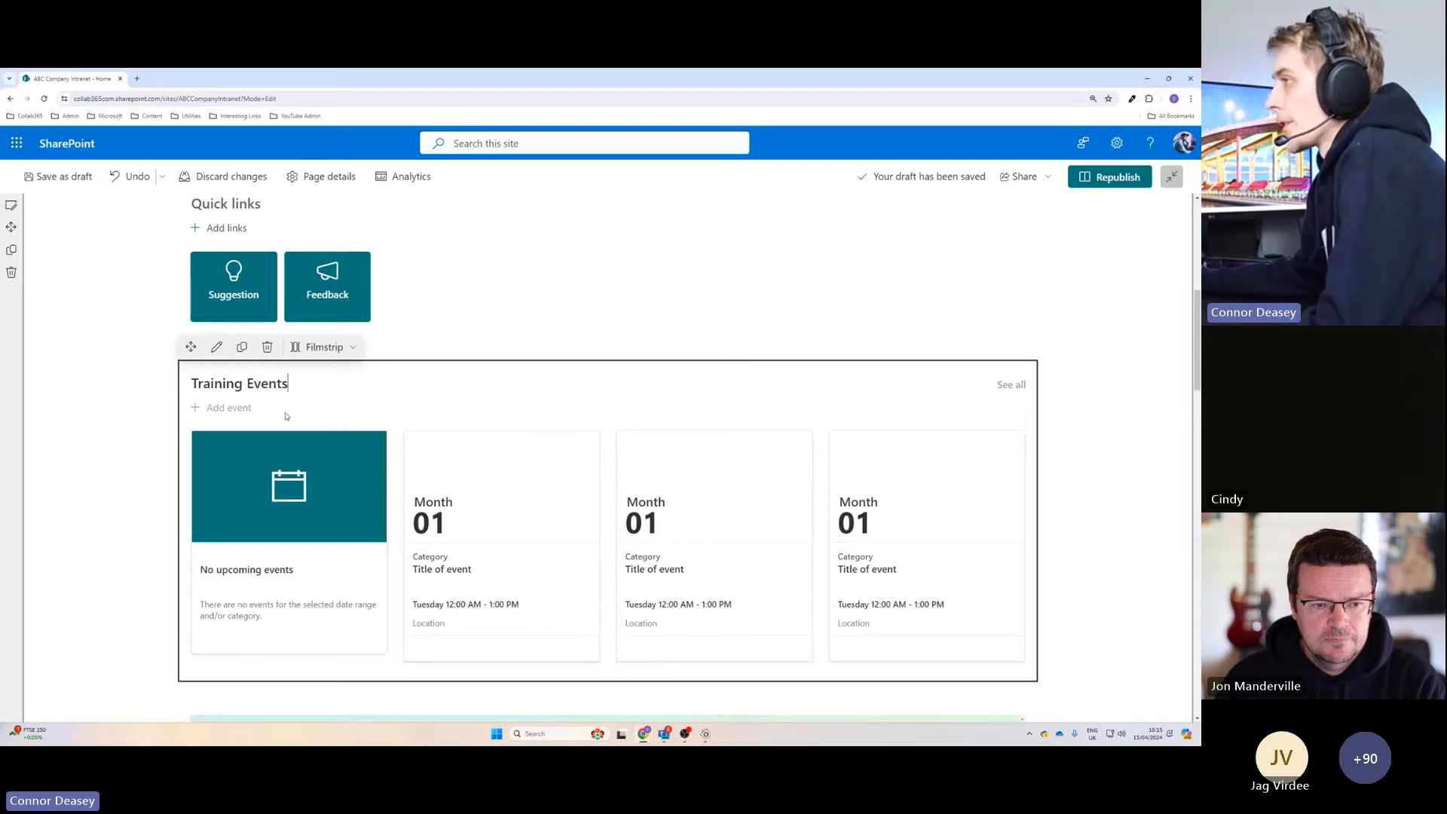
click(145, 464)
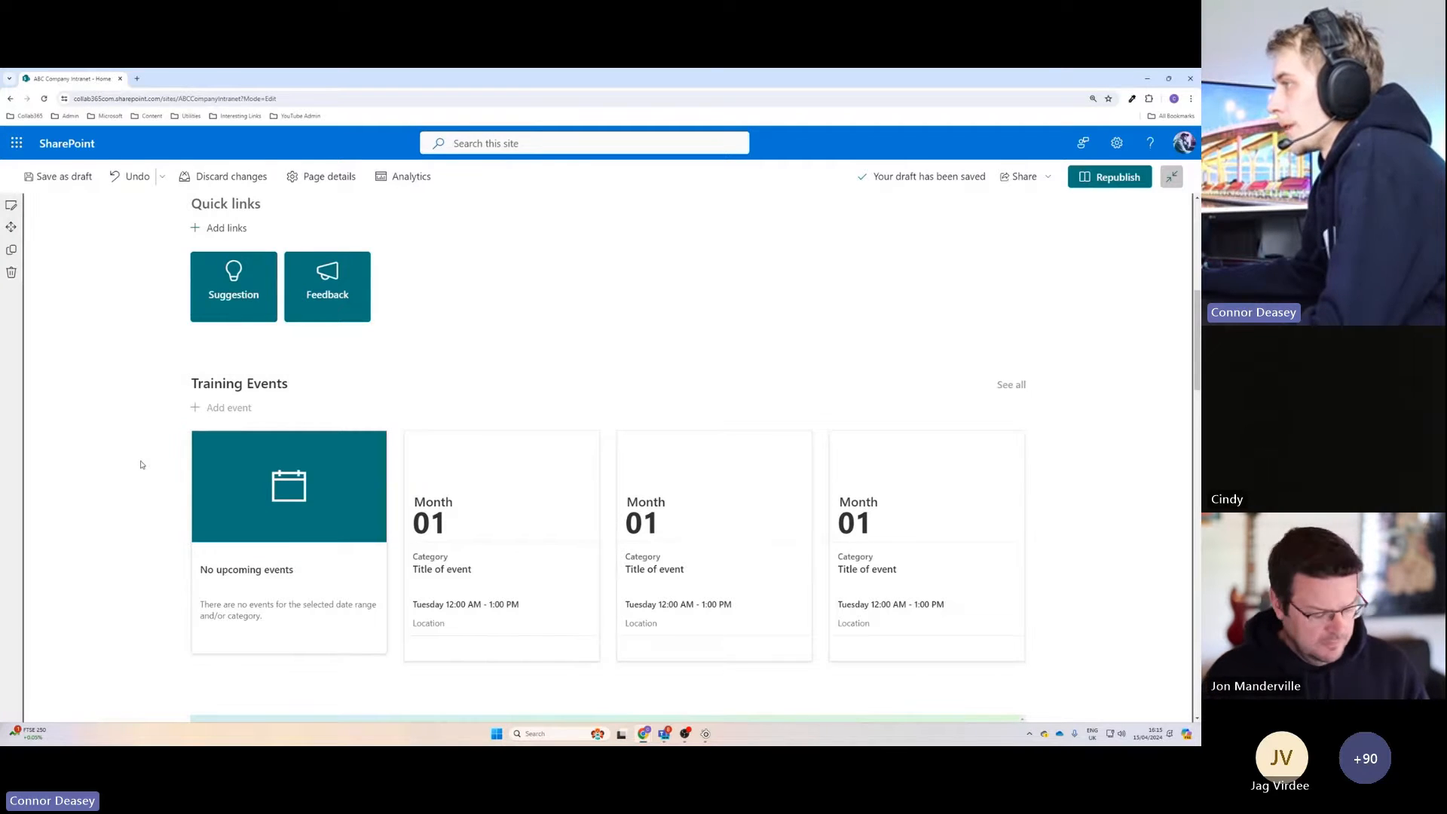
click(1113, 181)
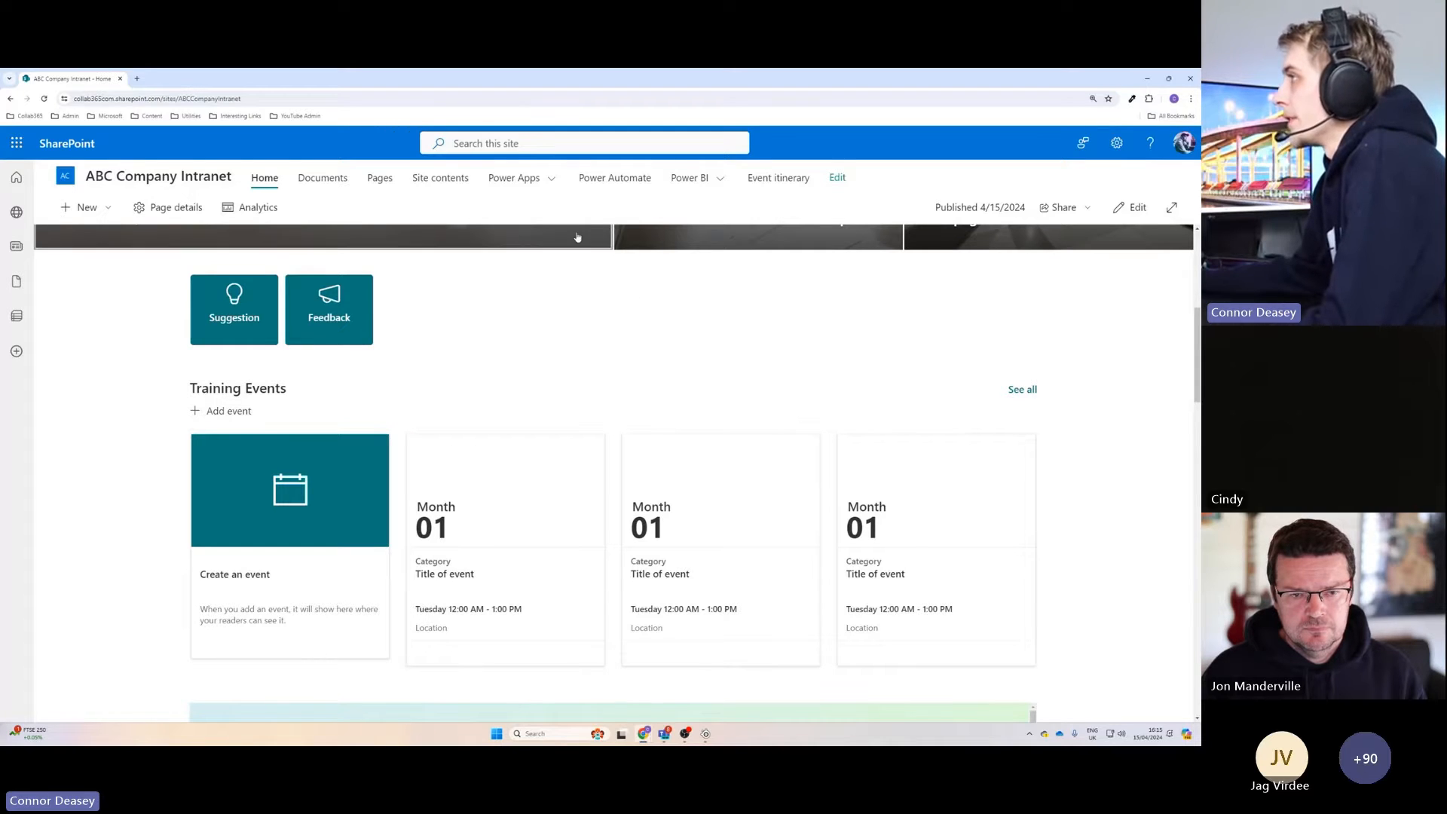
Open the Events list from the site contents.
click(439, 181)
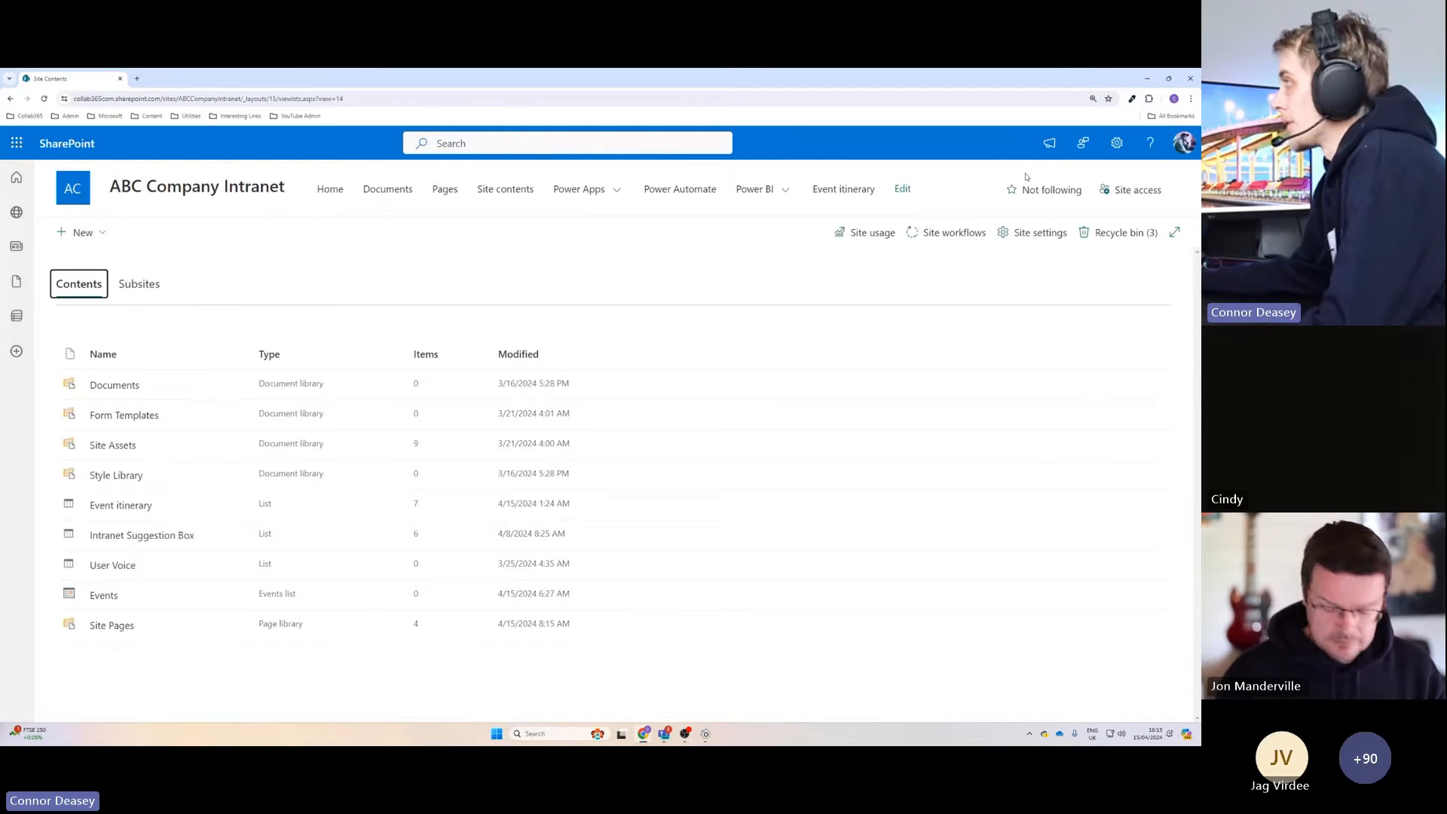
click(1116, 142)
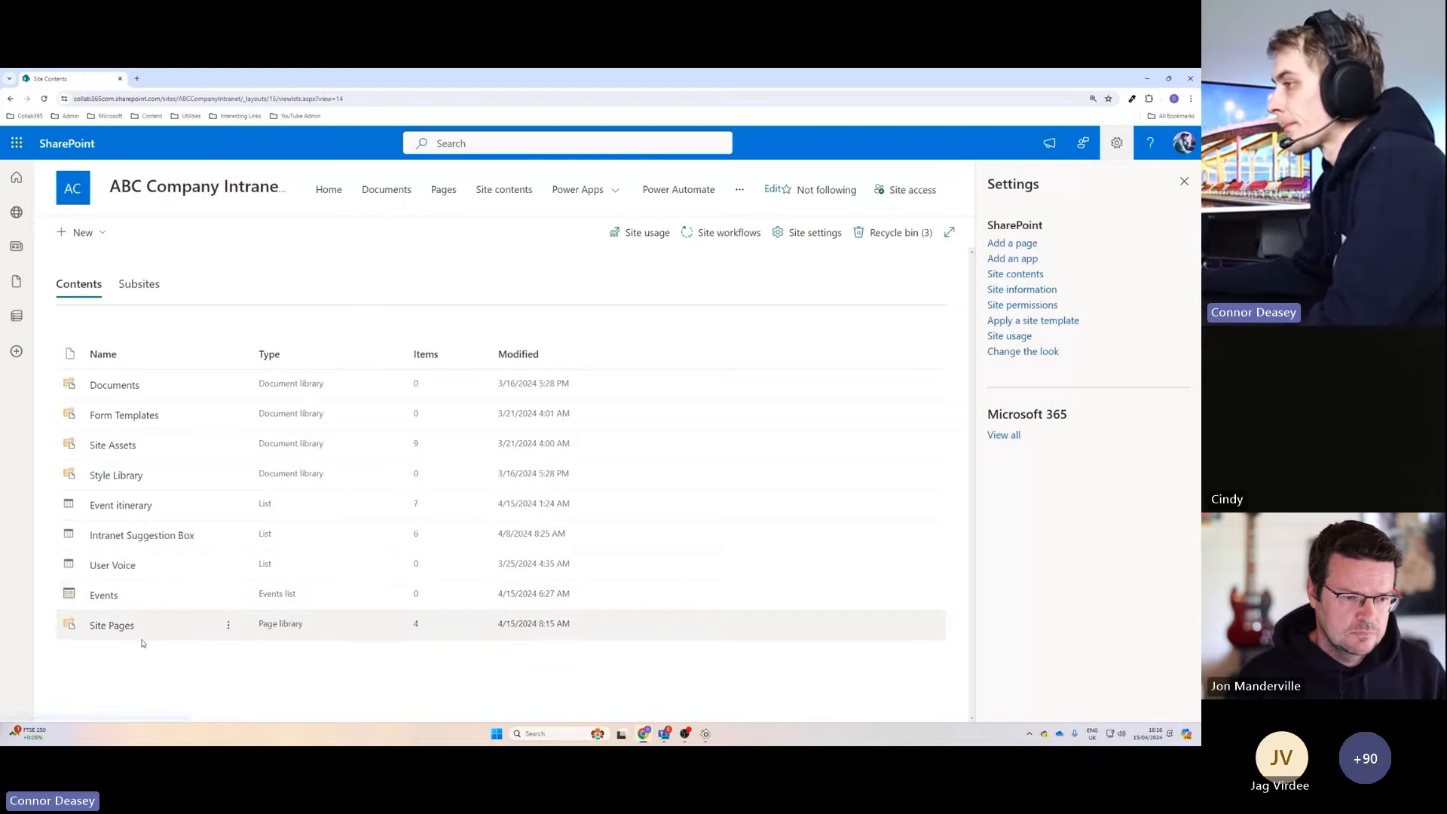
click(108, 599)
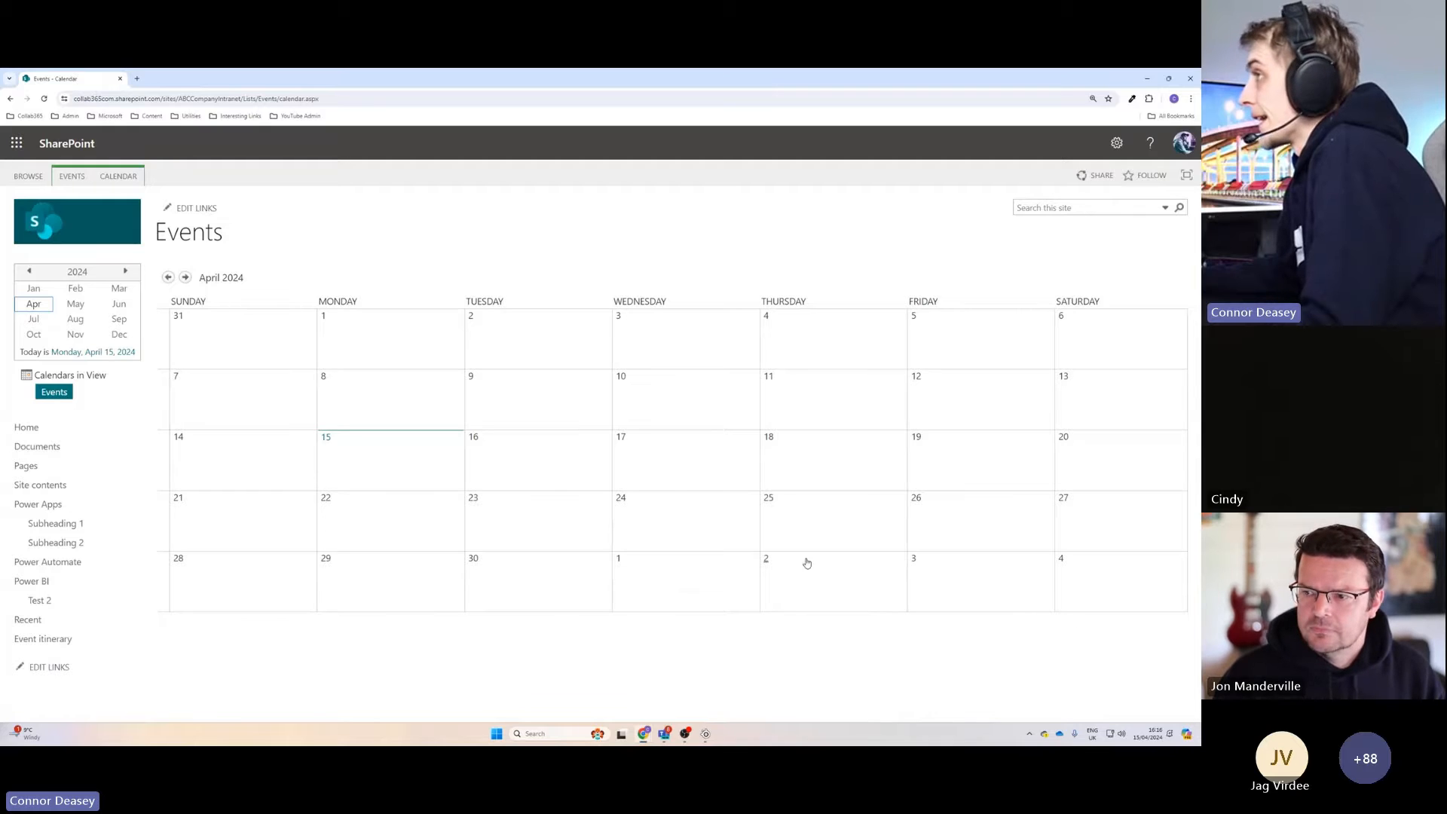
click(124, 177)
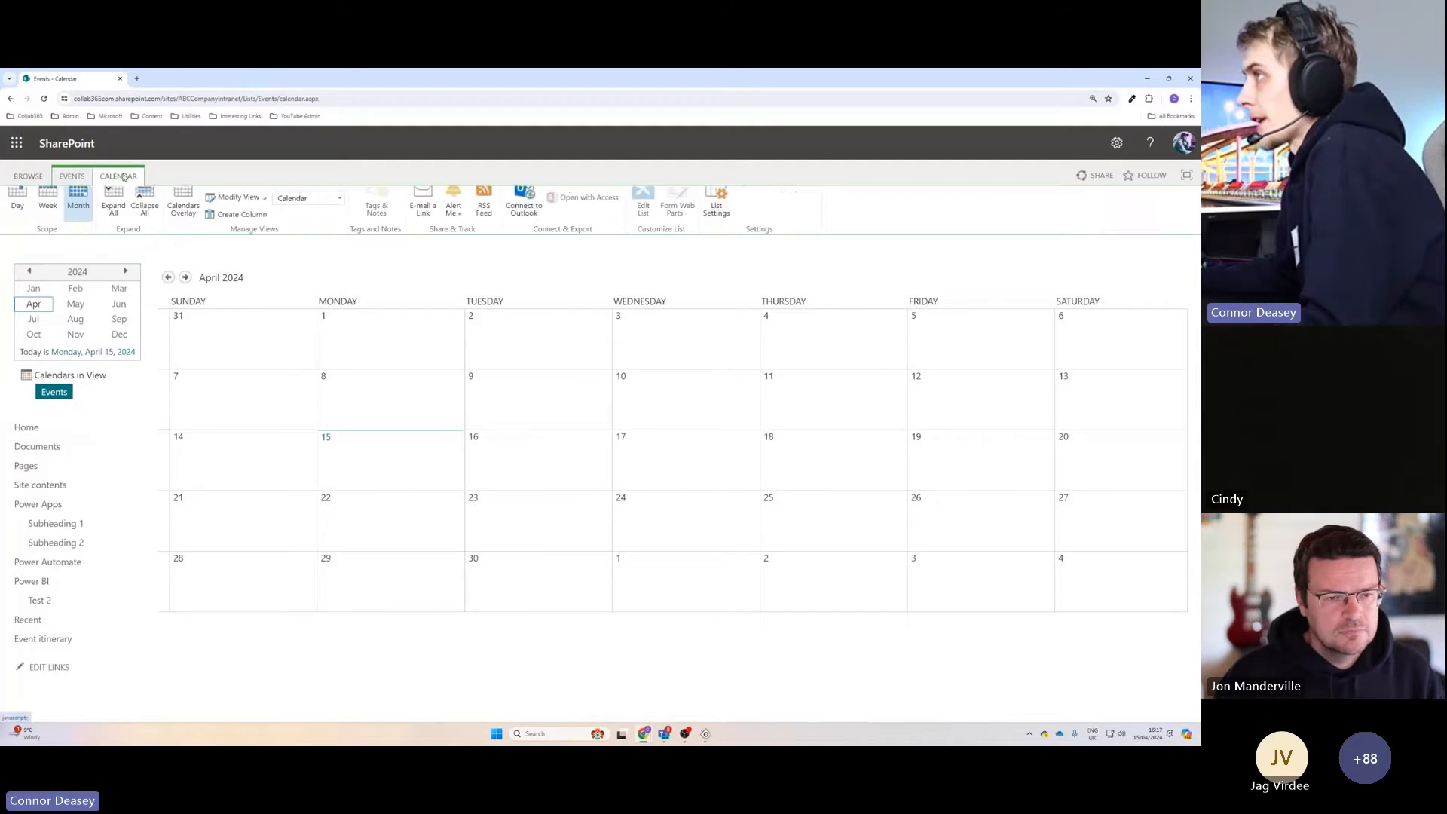
click(73, 179)
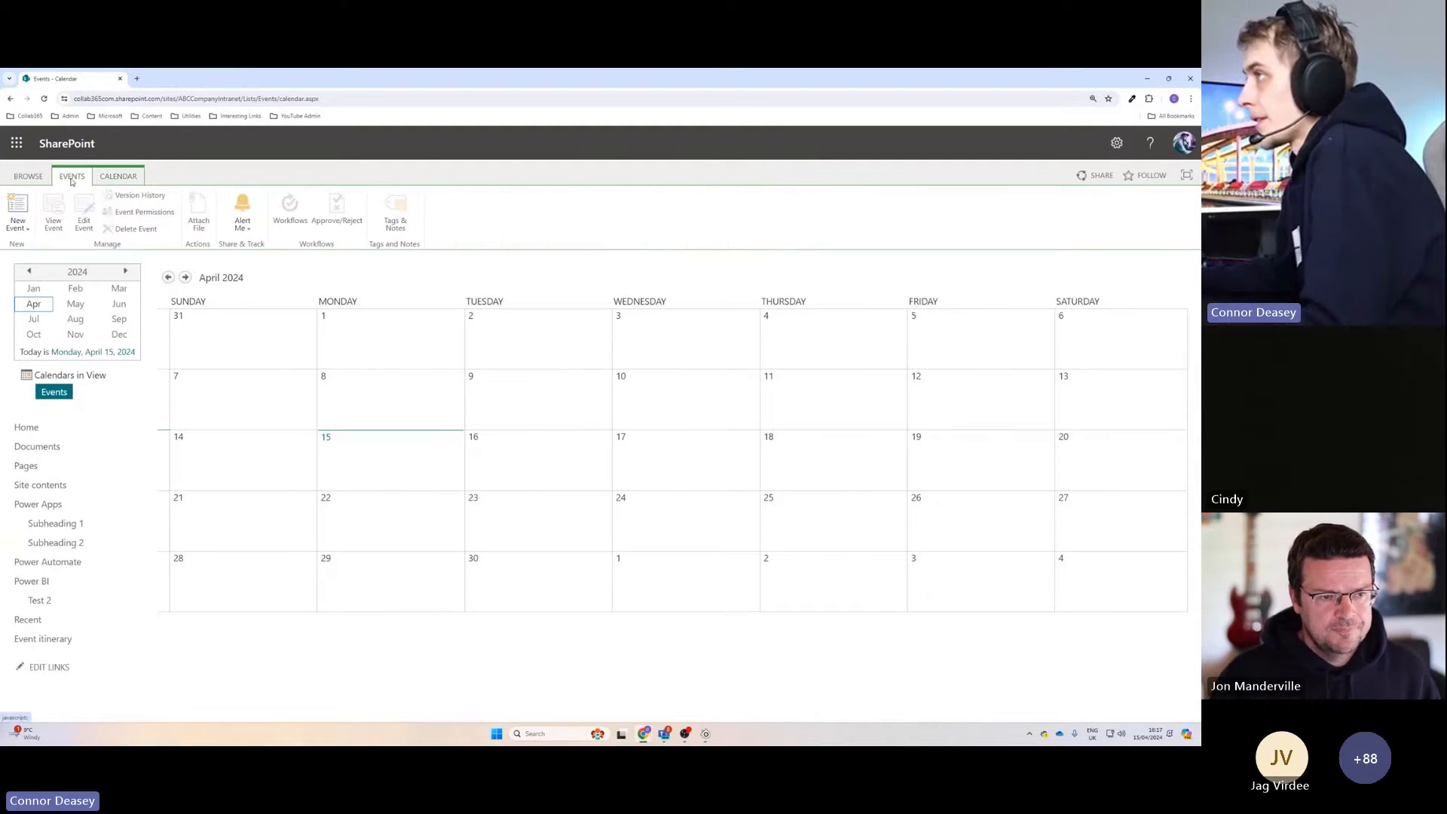
click(71, 179)
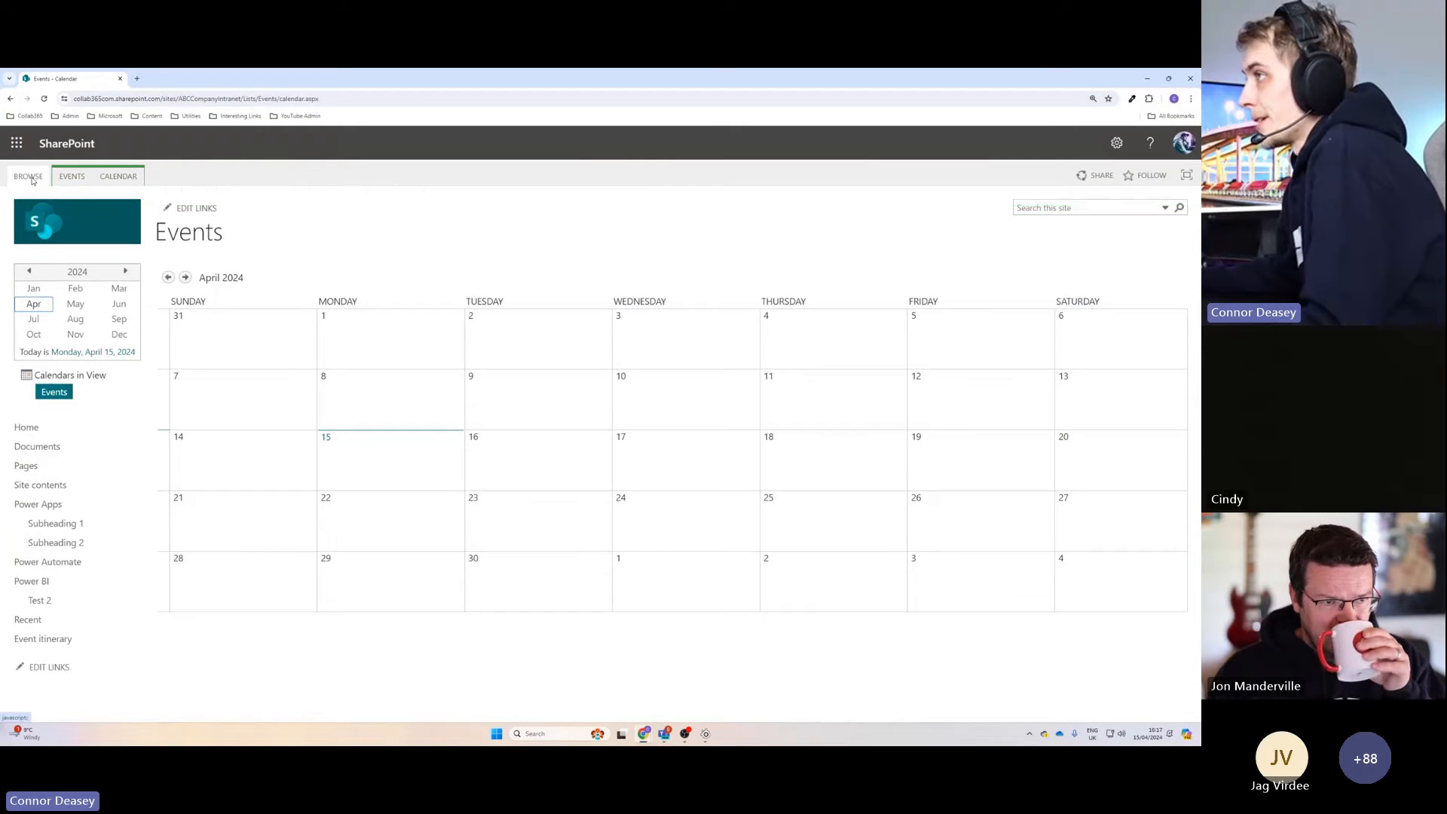
click(65, 178)
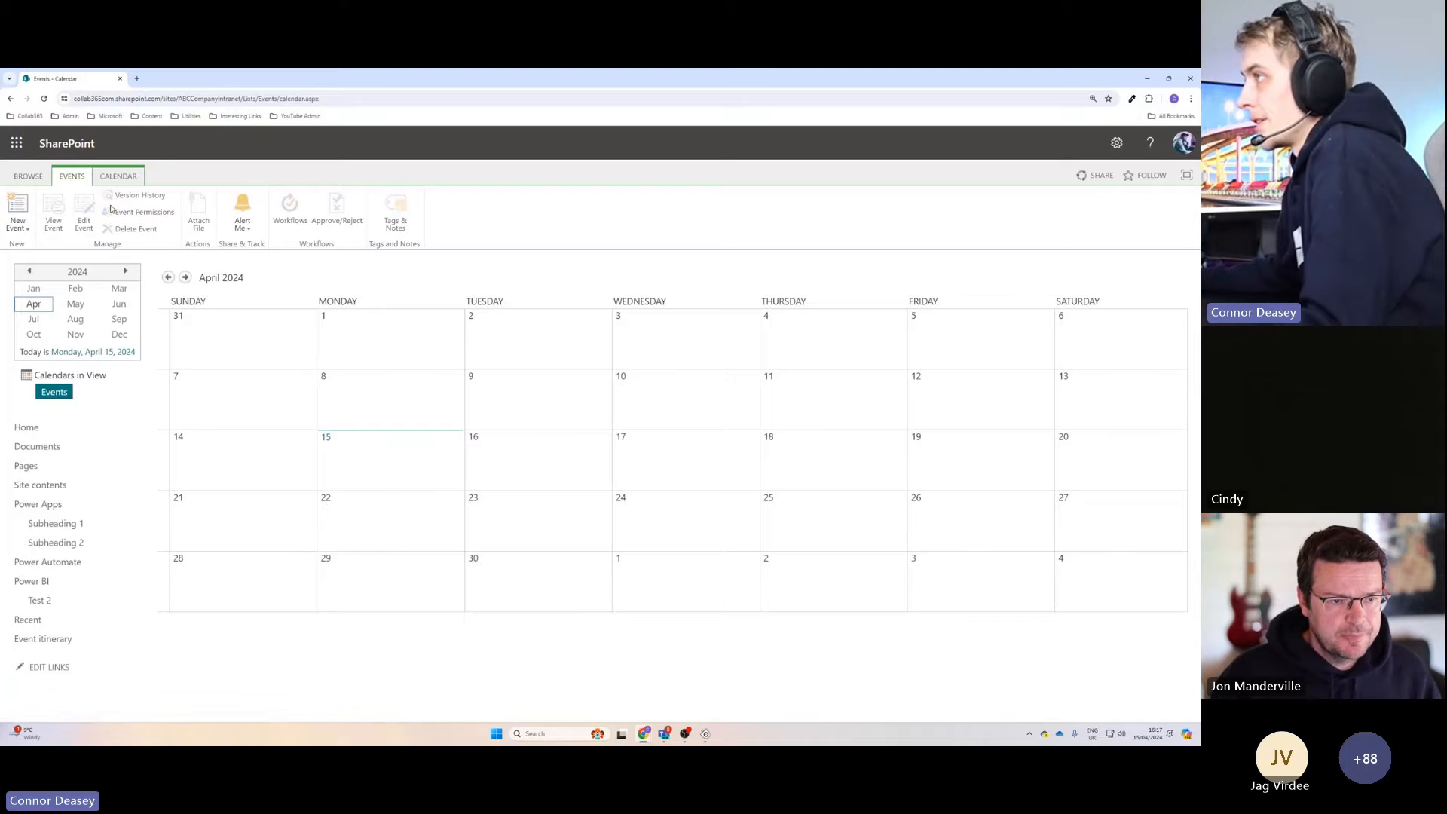
Switch the Events calendar to the All Events view.
click(122, 177)
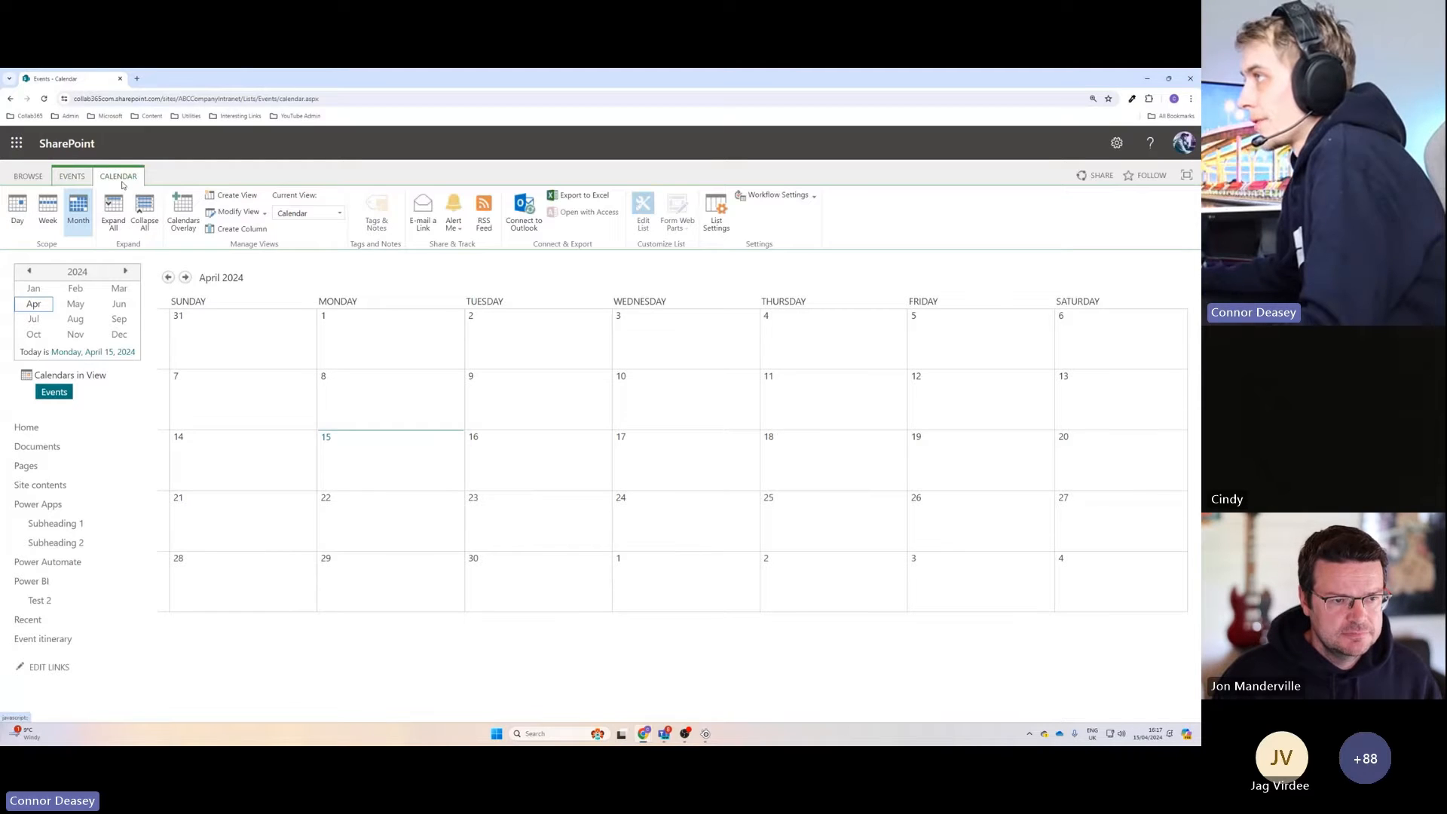
click(339, 215)
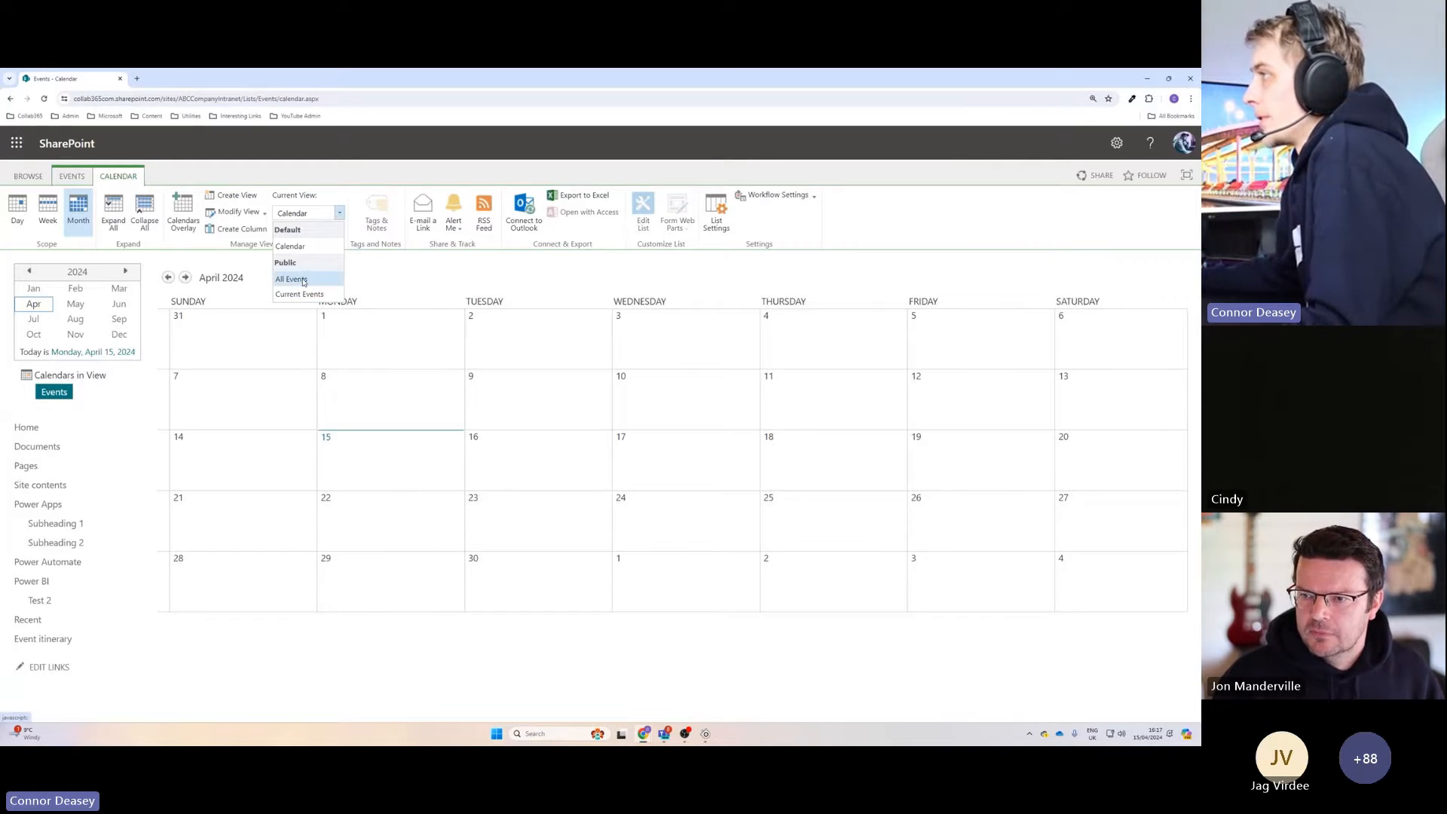
click(291, 280)
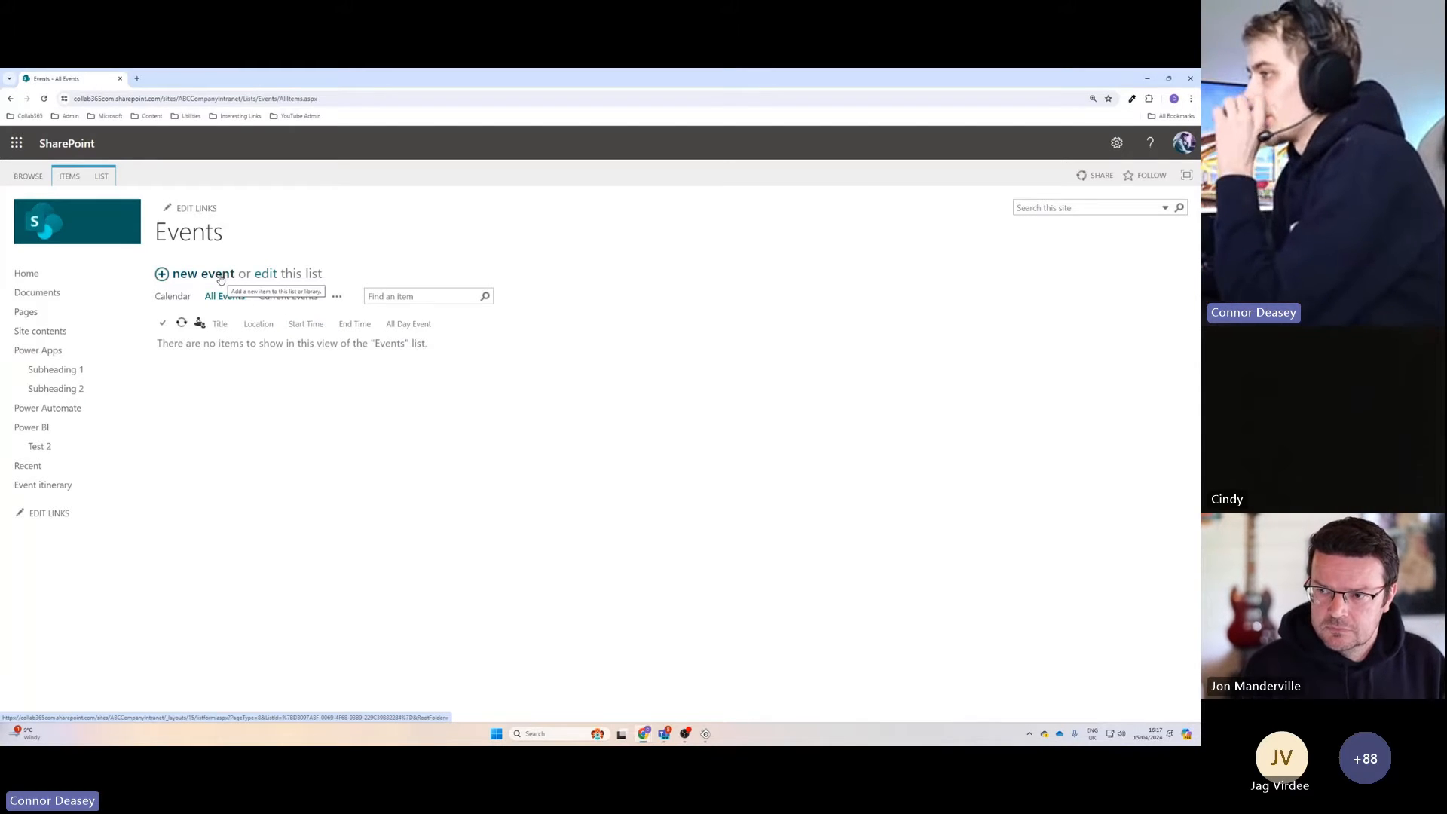
click(100, 178)
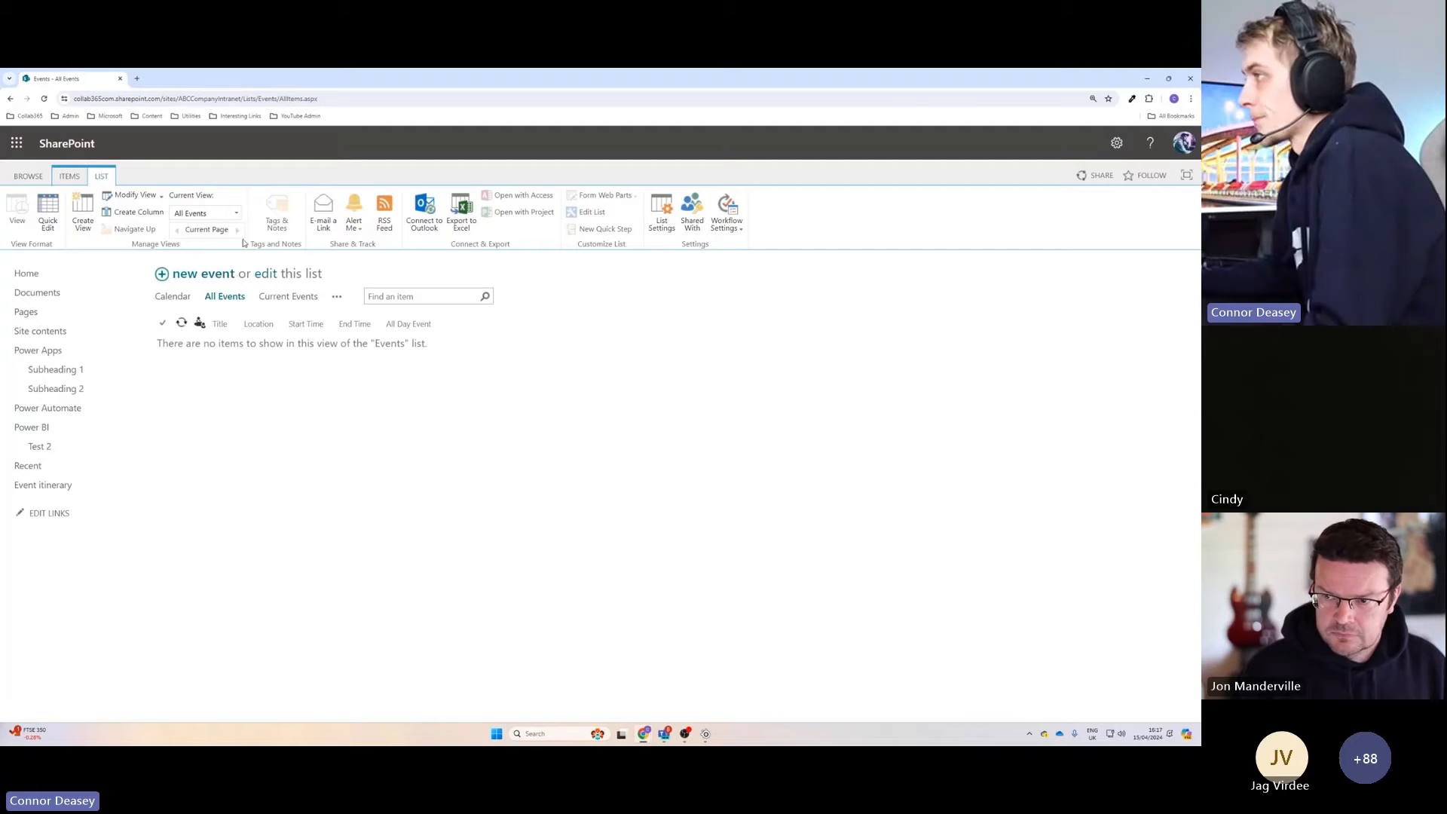
click(75, 179)
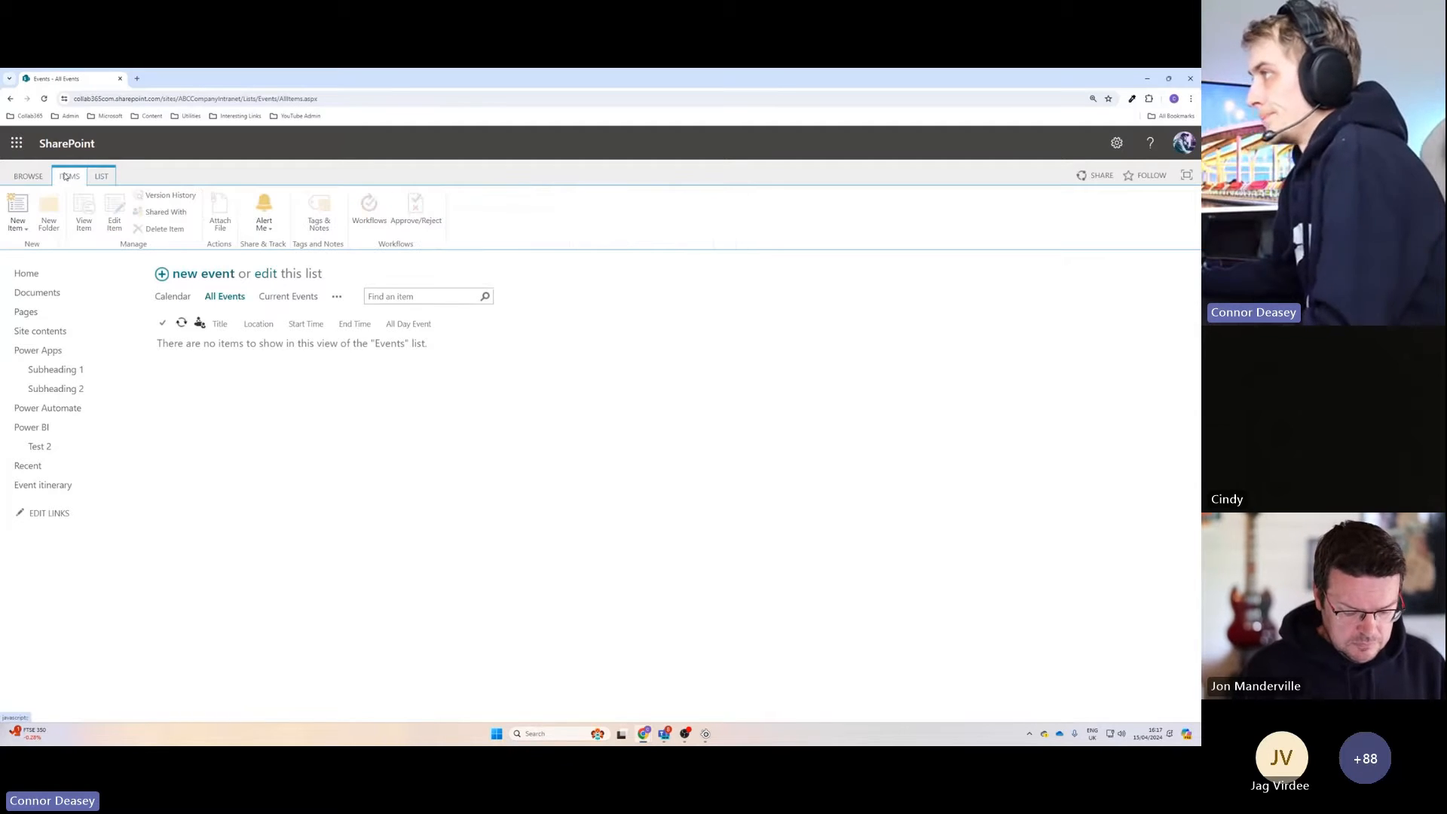
Open the page for managing my alerts from the alert options of the Events list.
click(265, 228)
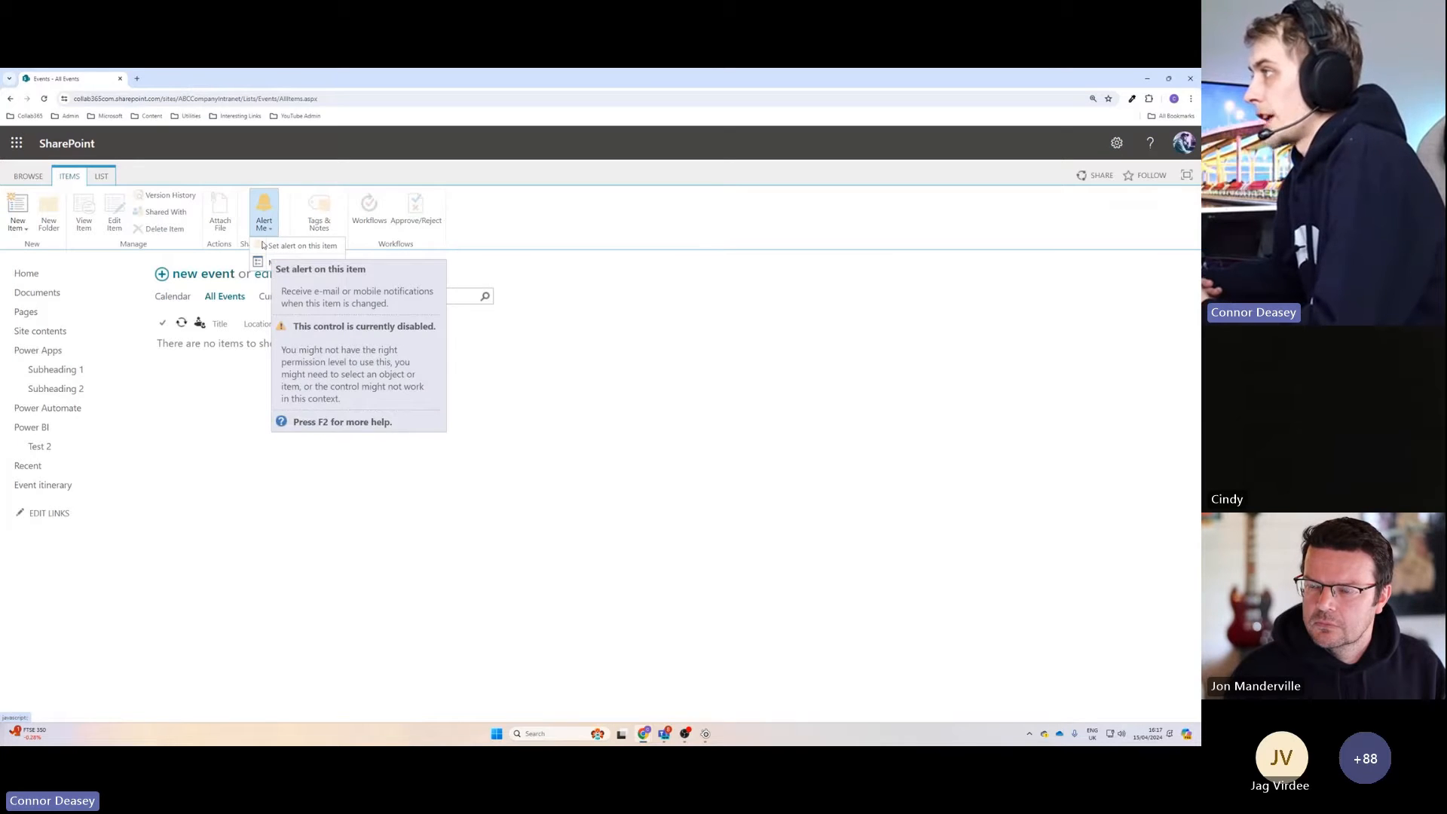
click(264, 211)
click(265, 211)
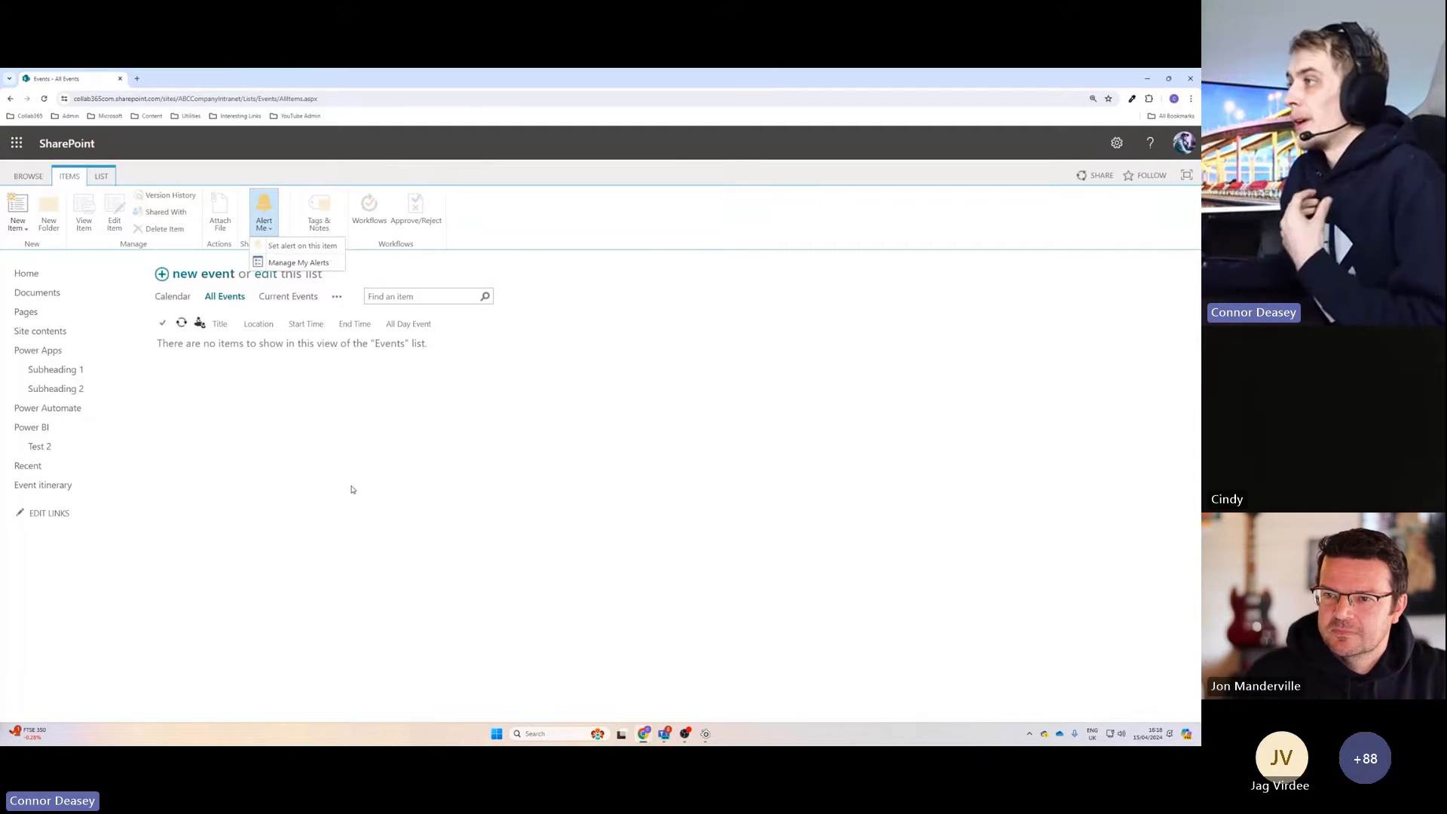
click(291, 263)
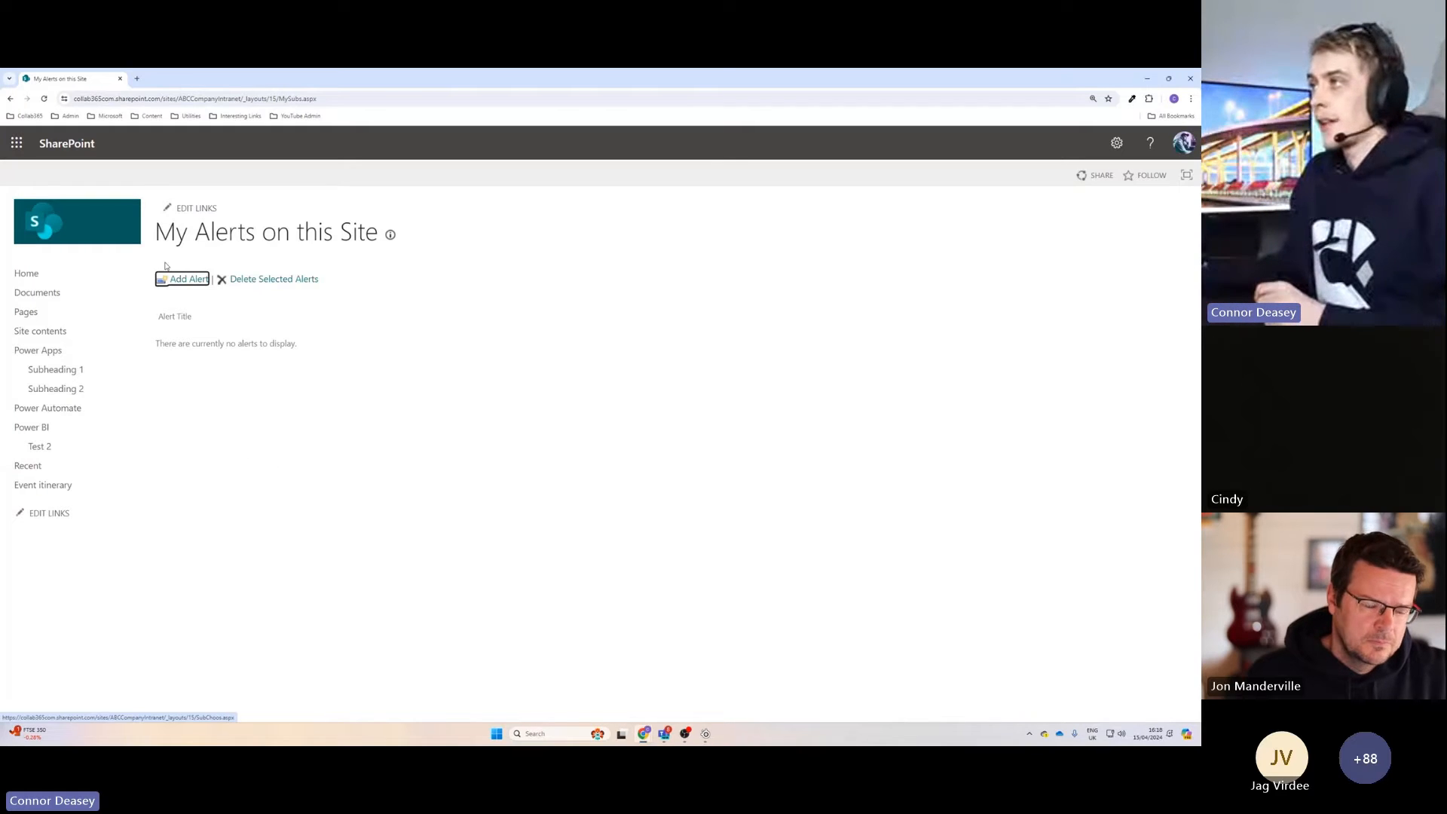
Return to the intranet home page and locate the Training Events web part.
click(78, 277)
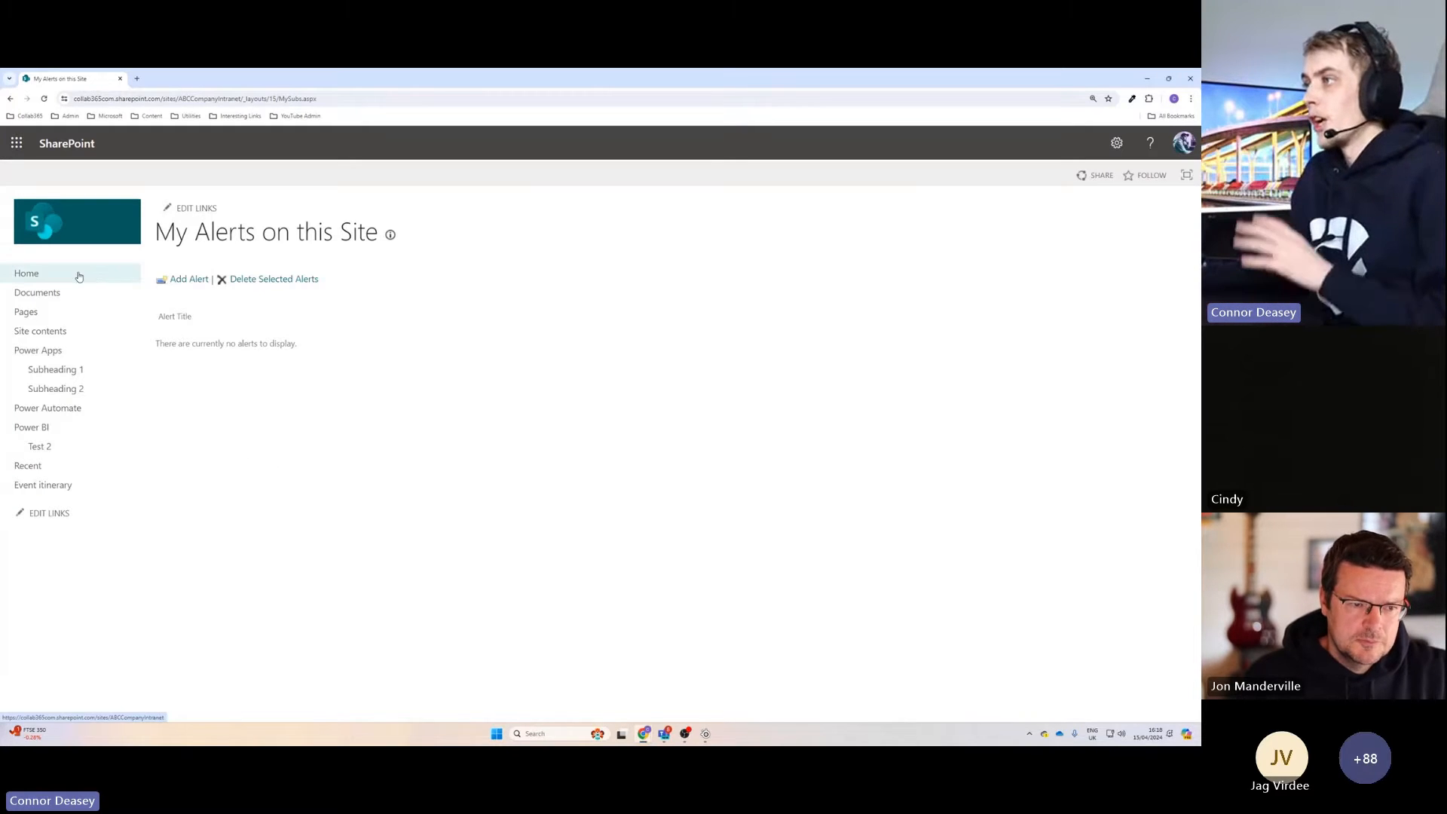
scroll(528, 432, down, 3)
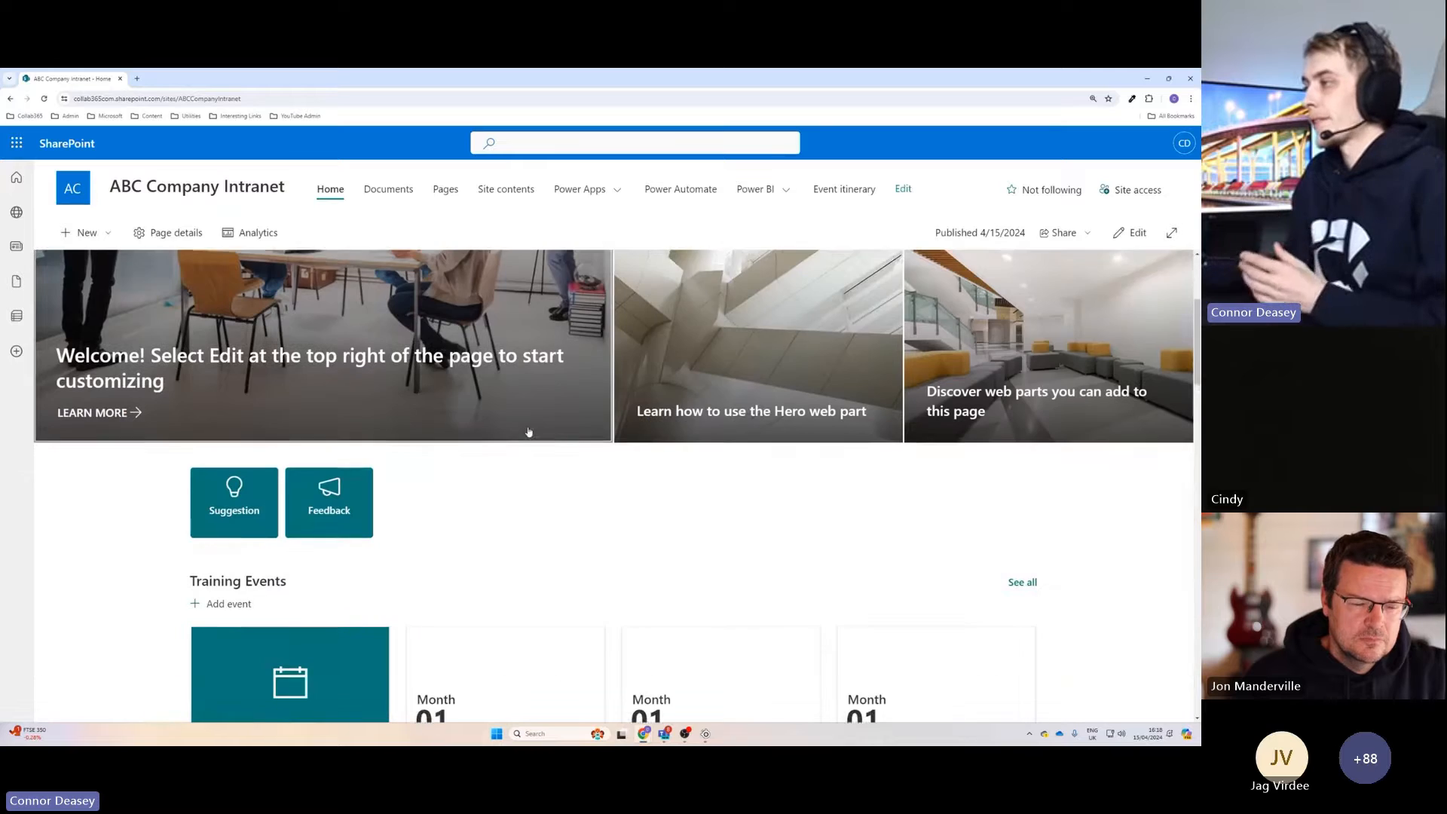
scroll(529, 432, down, 1)
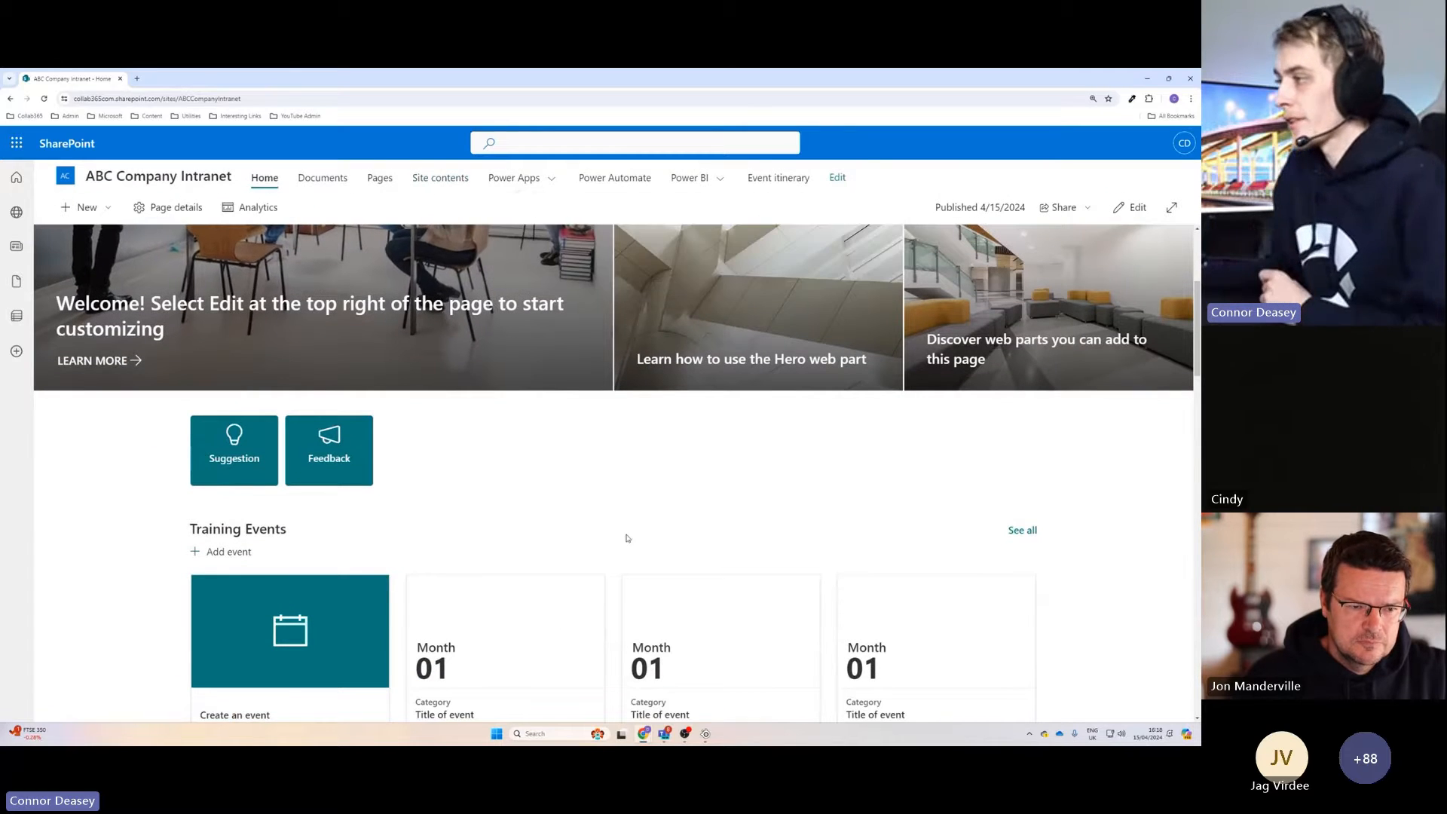
scroll(626, 538, down, 2)
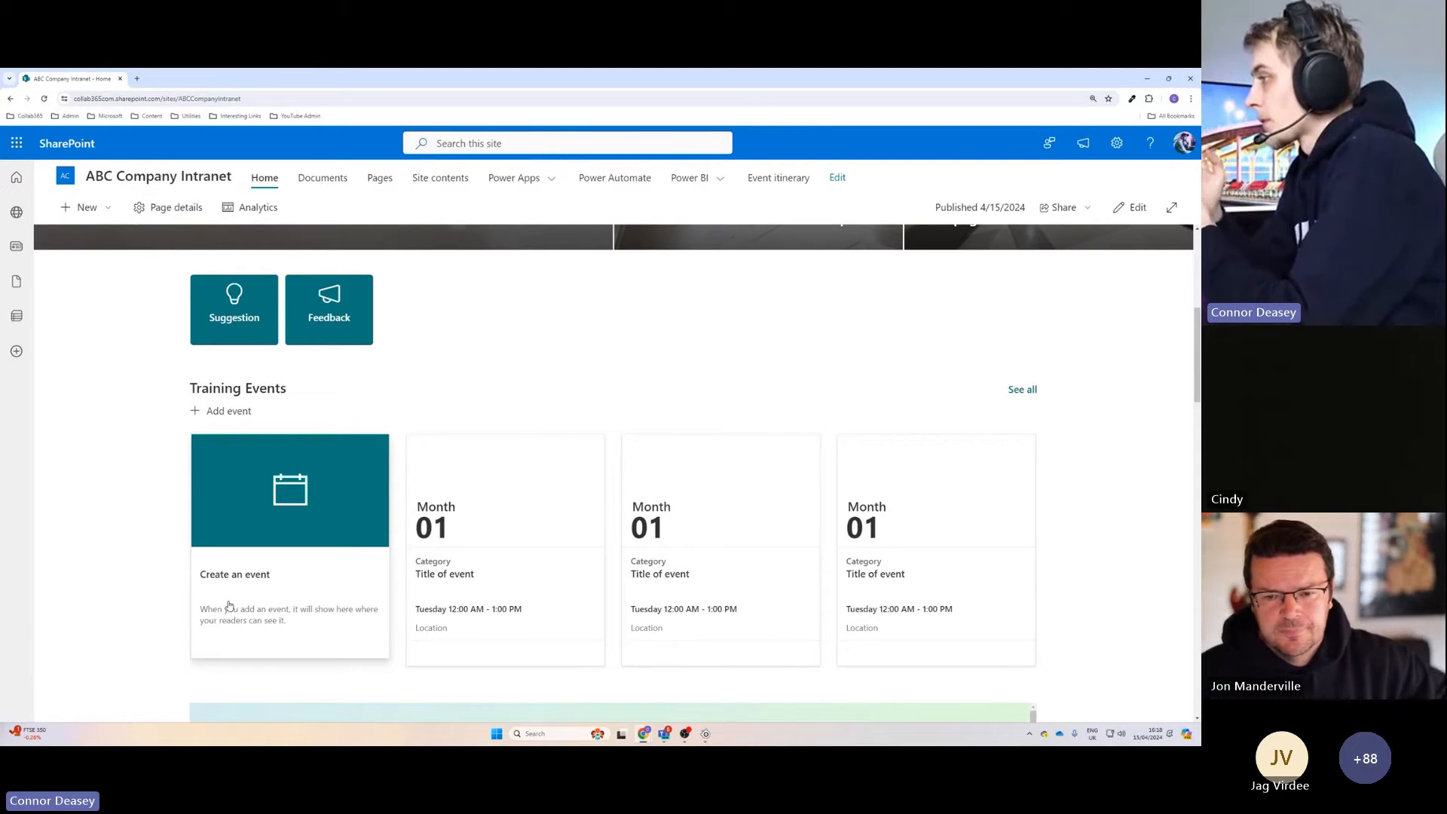
Put the home page in edit mode and open the properties of the Training Events web part.
click(1139, 212)
click(409, 450)
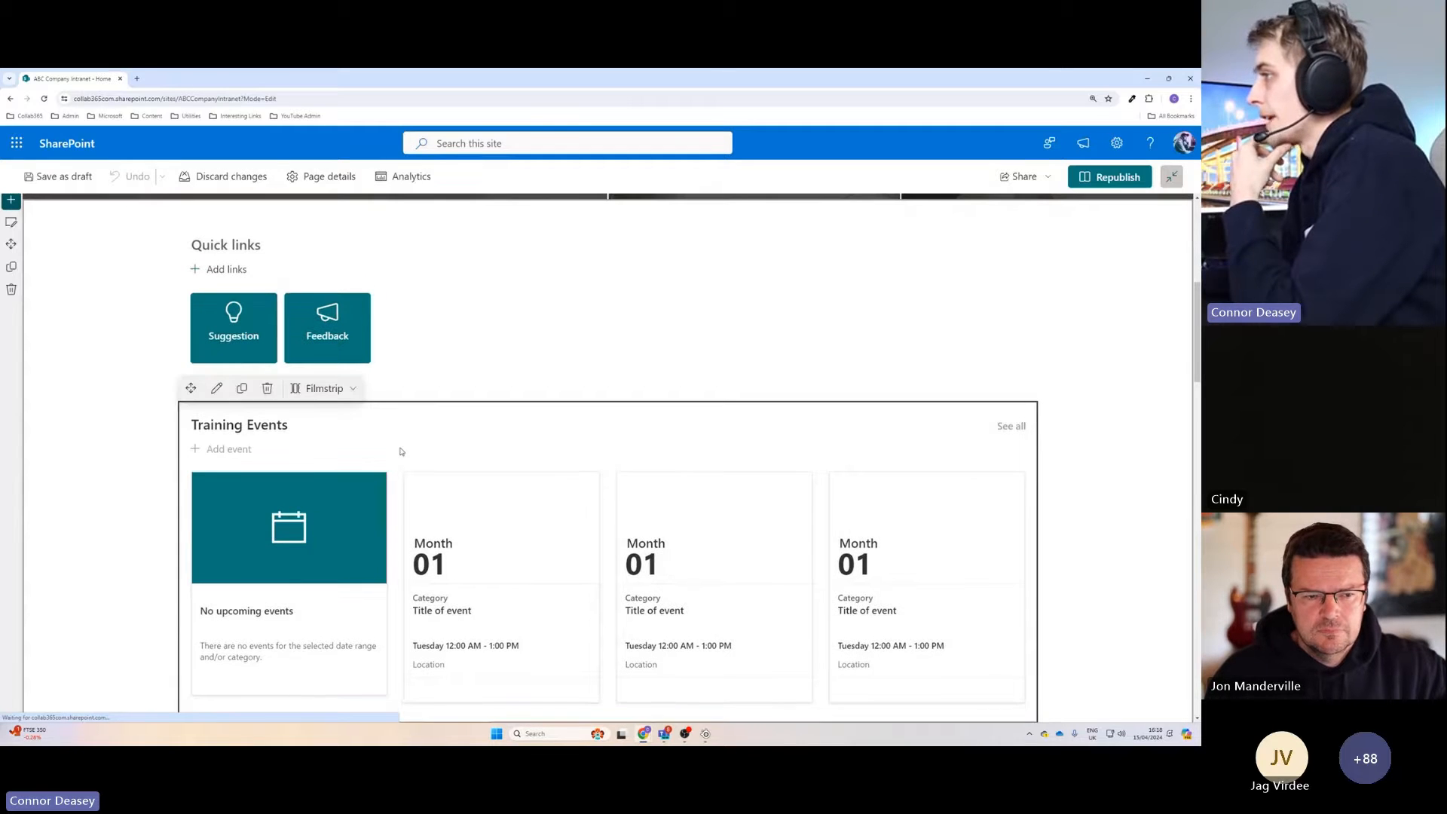
scroll(409, 450, down, 1)
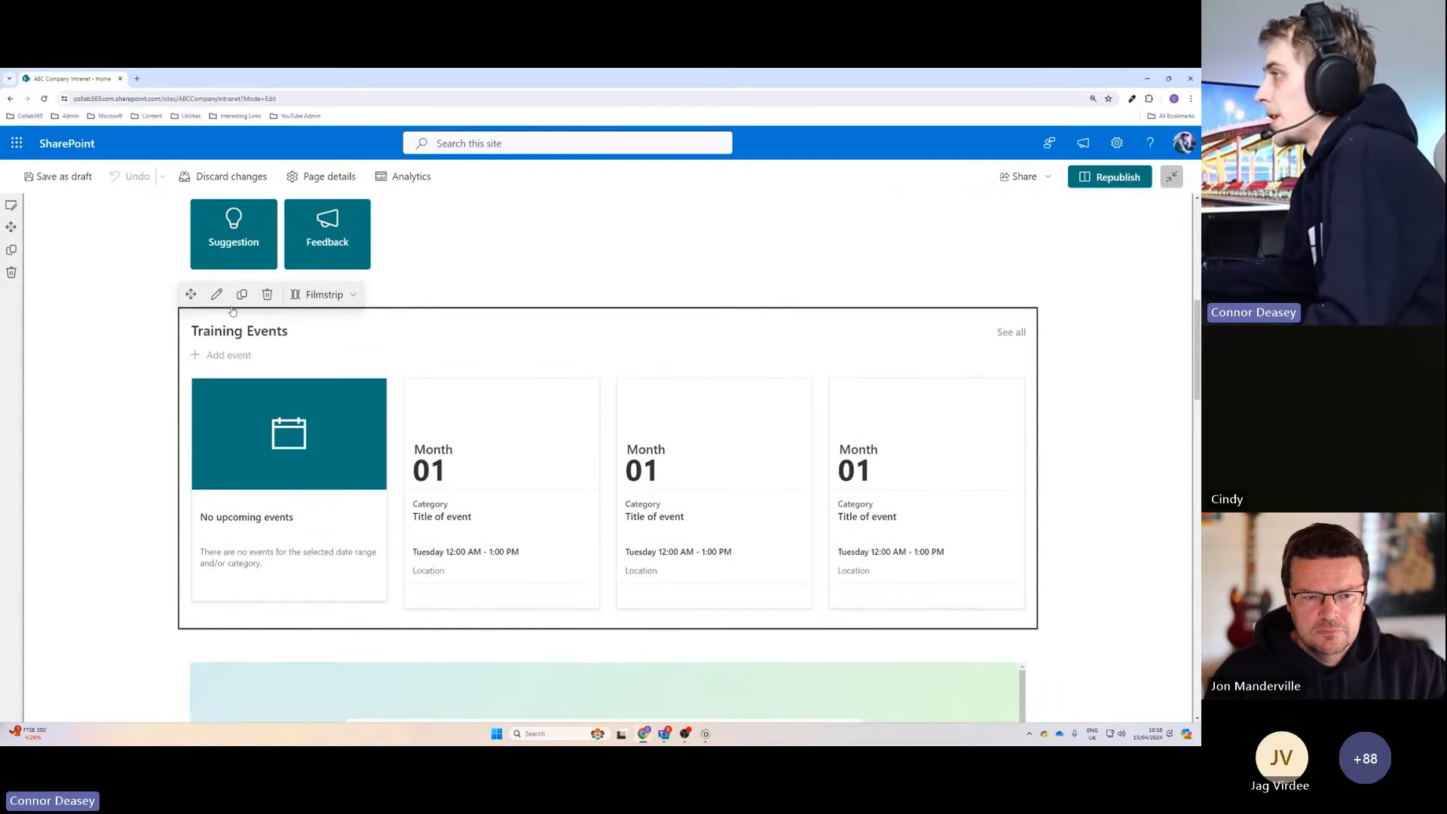
click(217, 294)
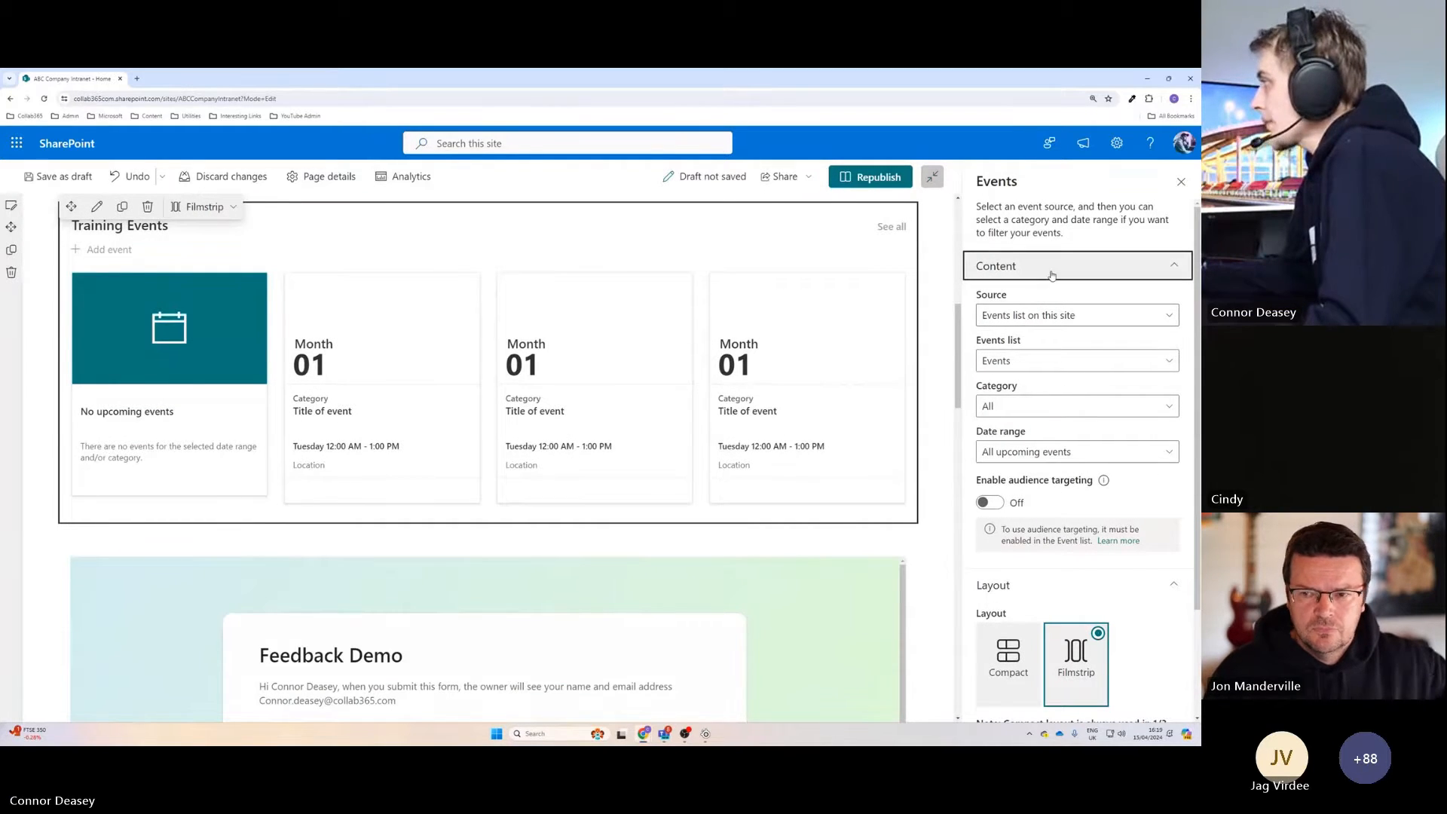
scroll(1104, 508, down, 2)
scroll(1101, 519, up, 2)
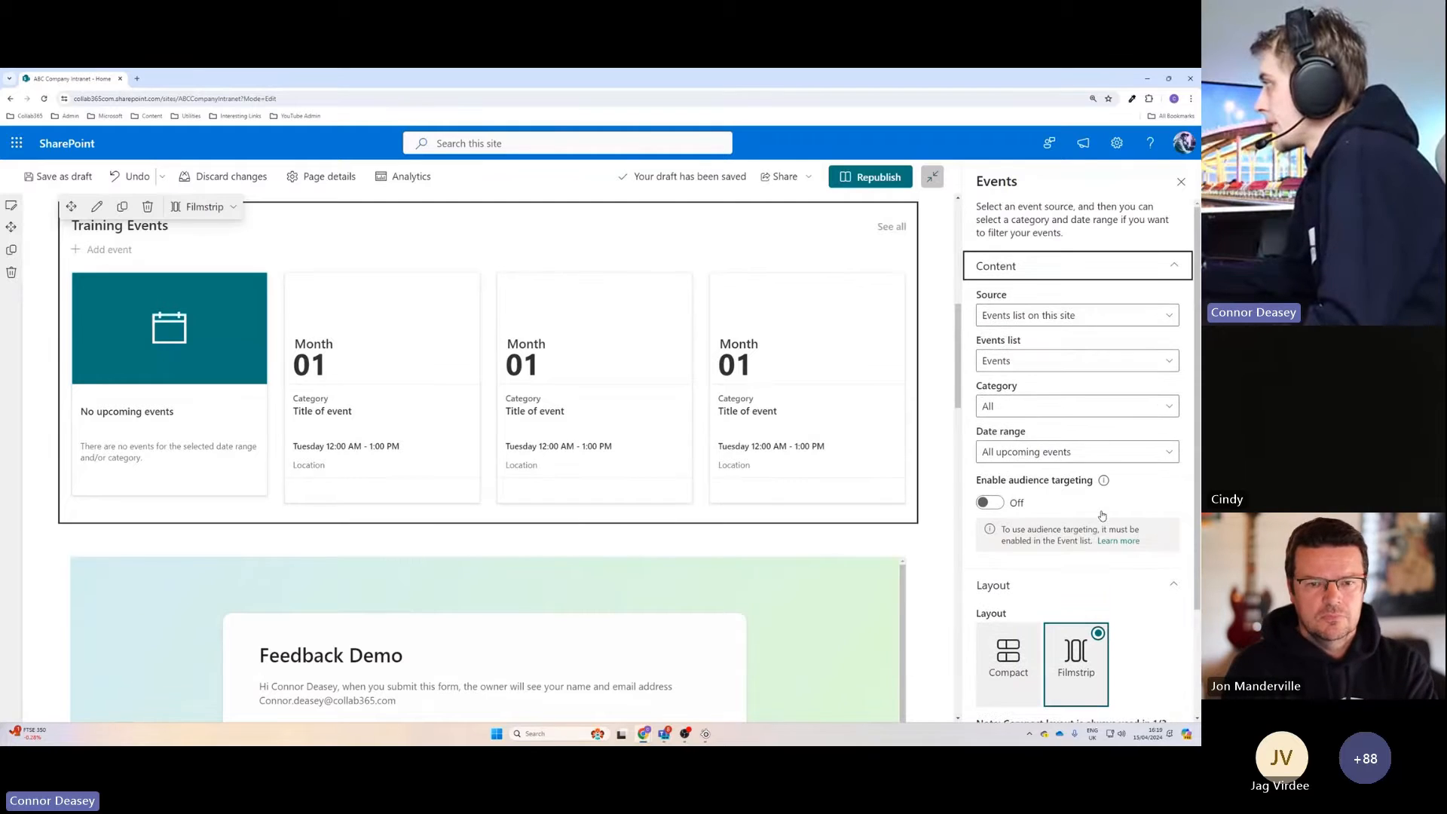
Set the event source of the Training Events web part to All sites.
scroll(857, 410, up, 1)
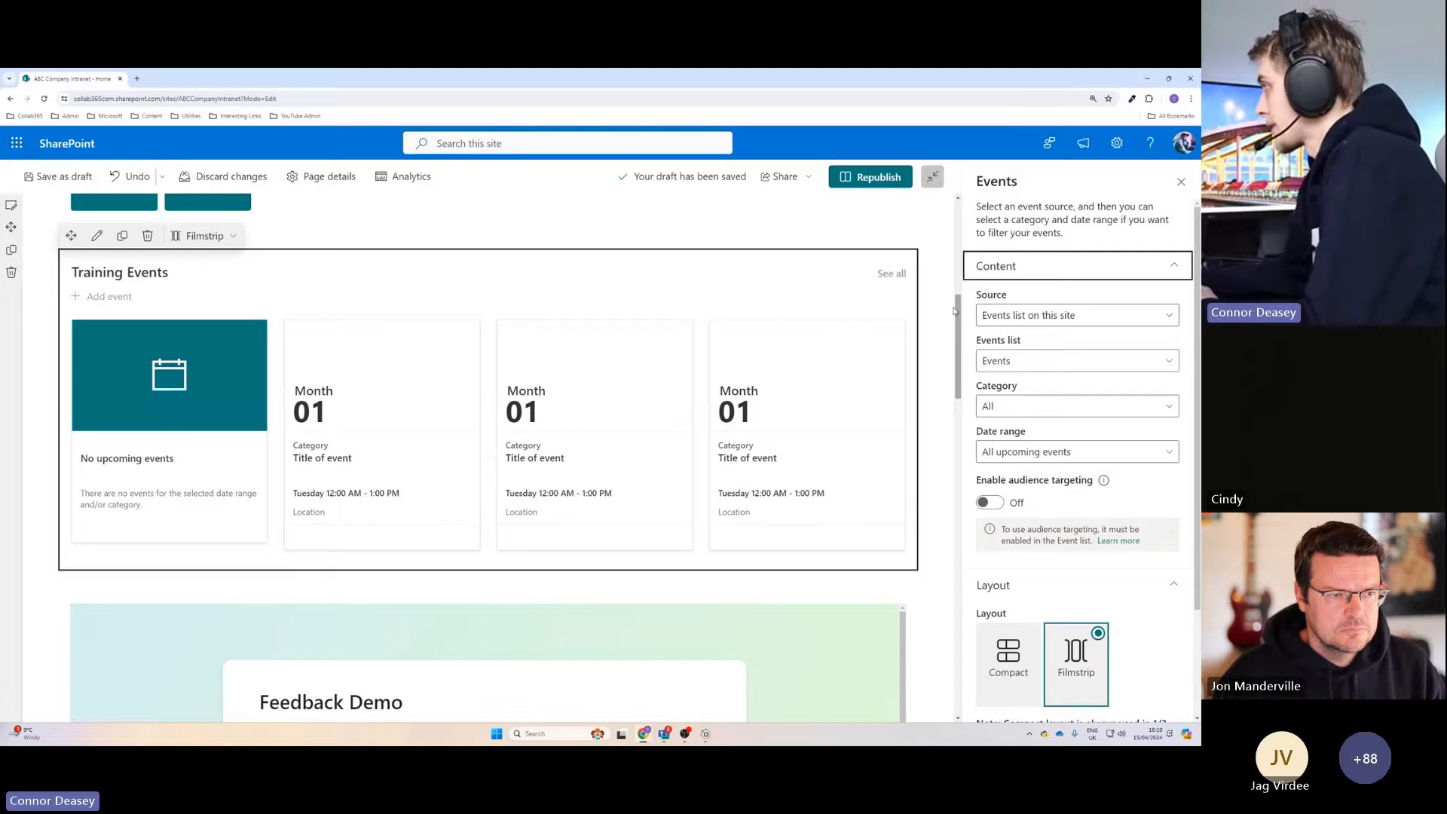
click(1029, 318)
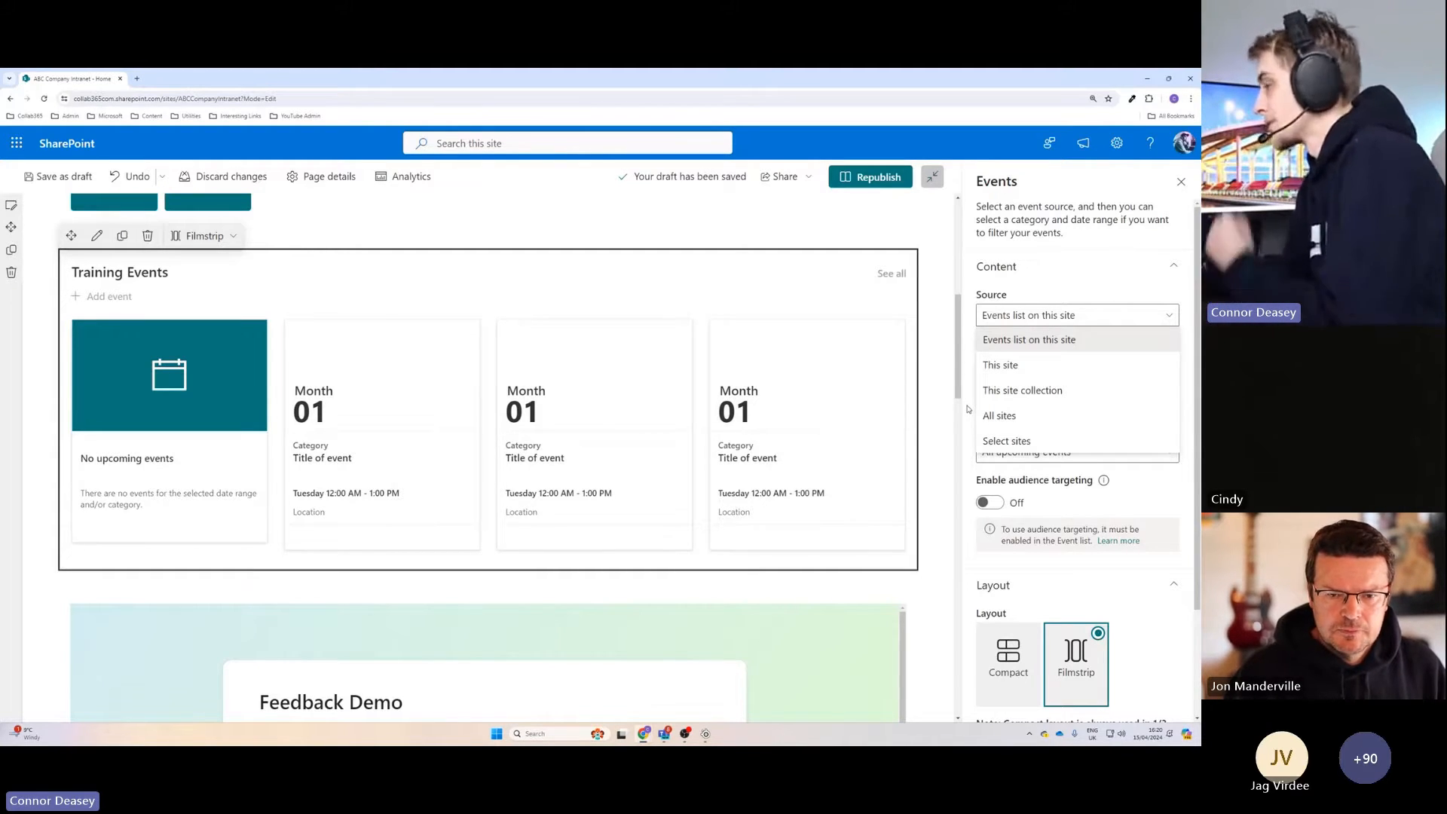
click(1015, 420)
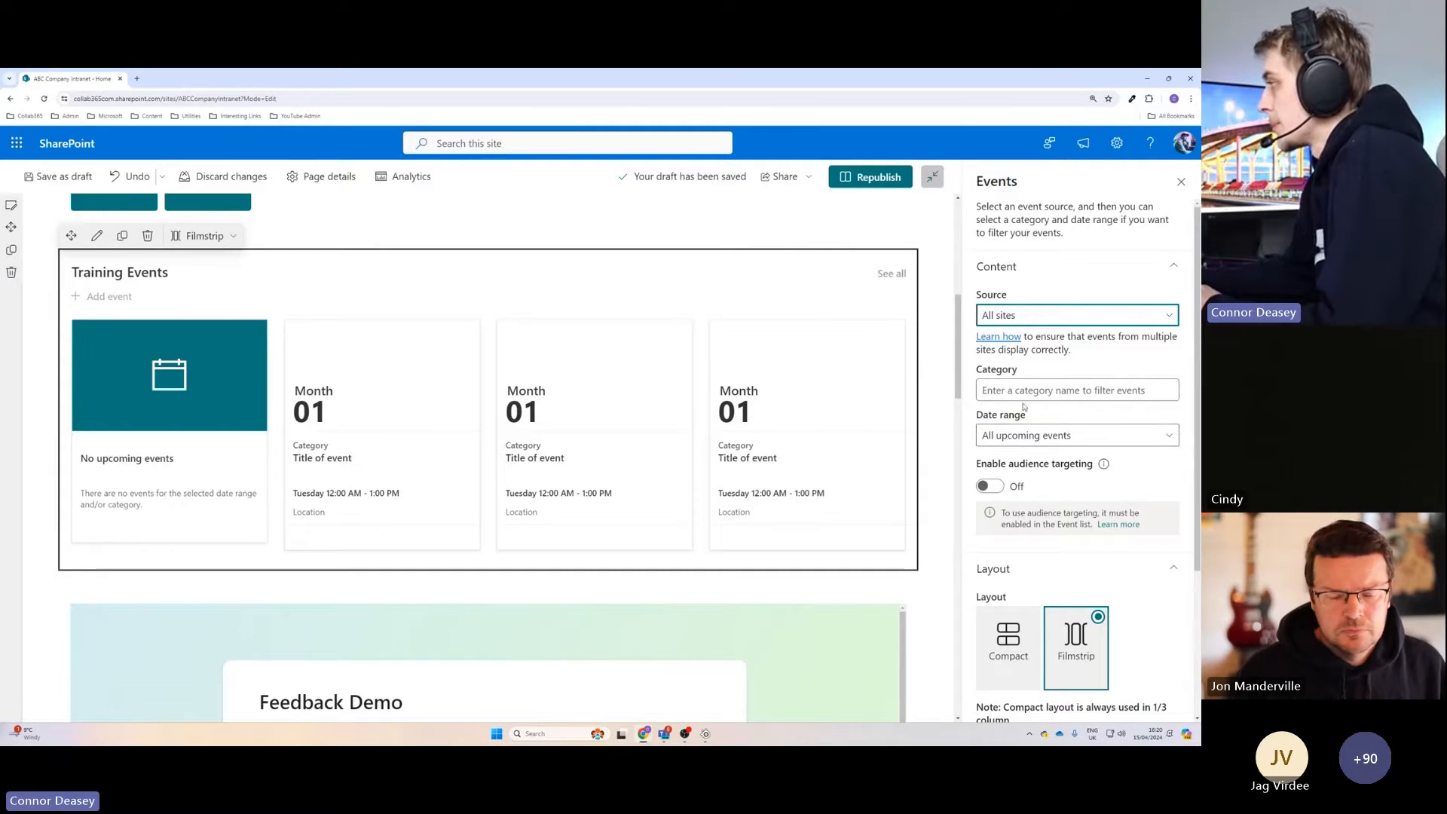
Preview the Training Events web part in the Compact layout and switch it back to Filmstrip.
scroll(1079, 453, down, 2)
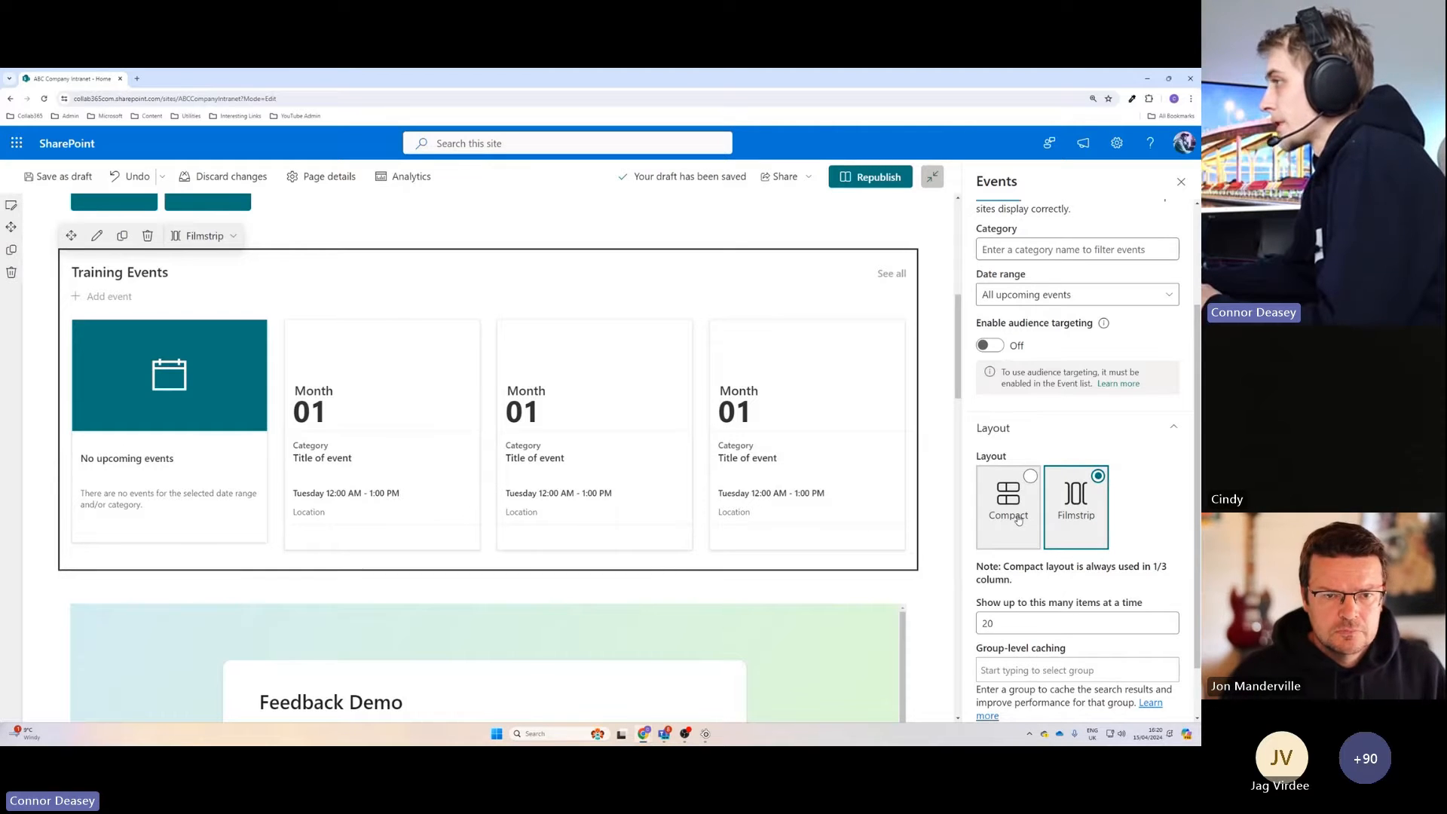
click(1018, 521)
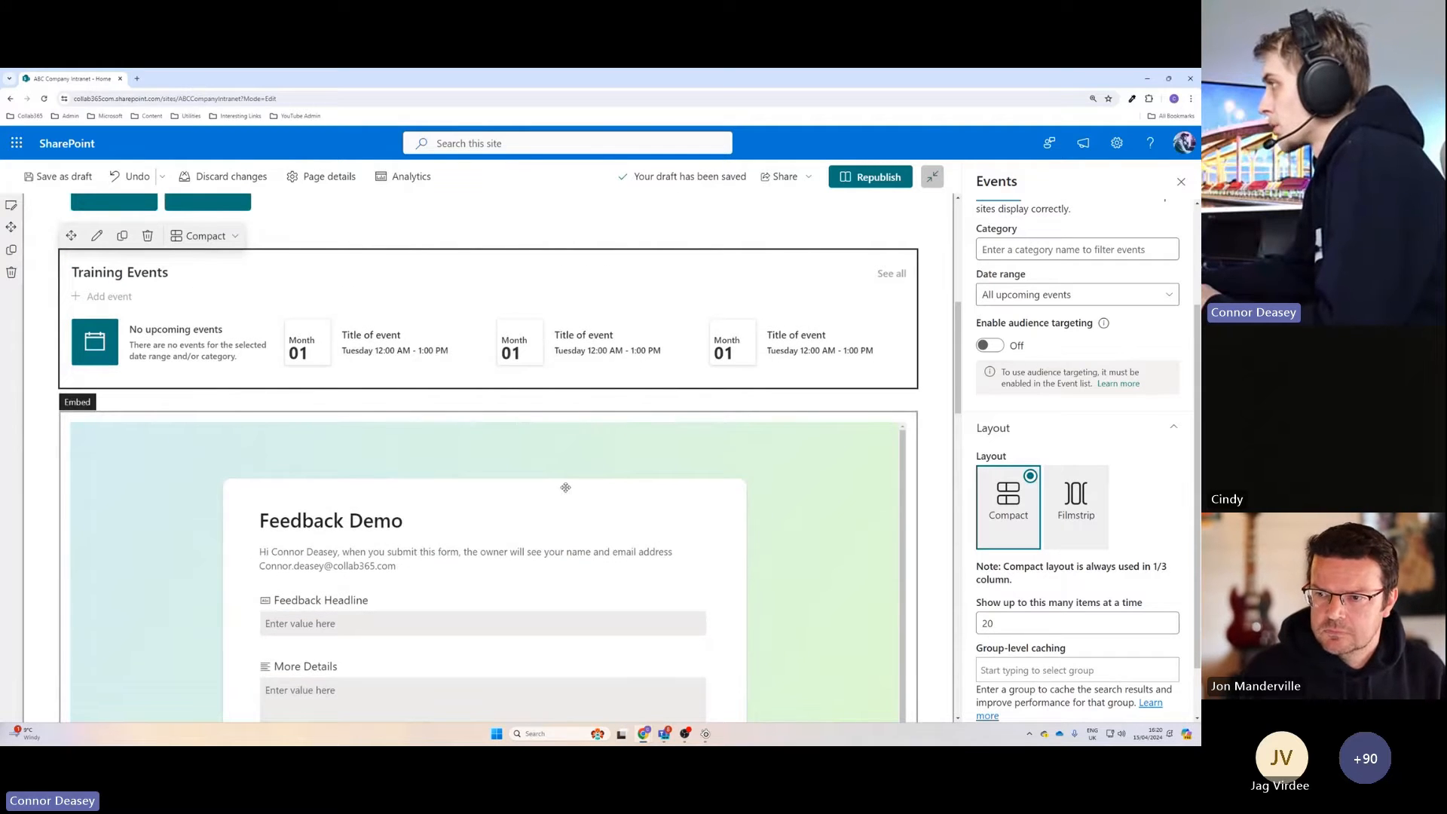
scroll(565, 488, up, 1)
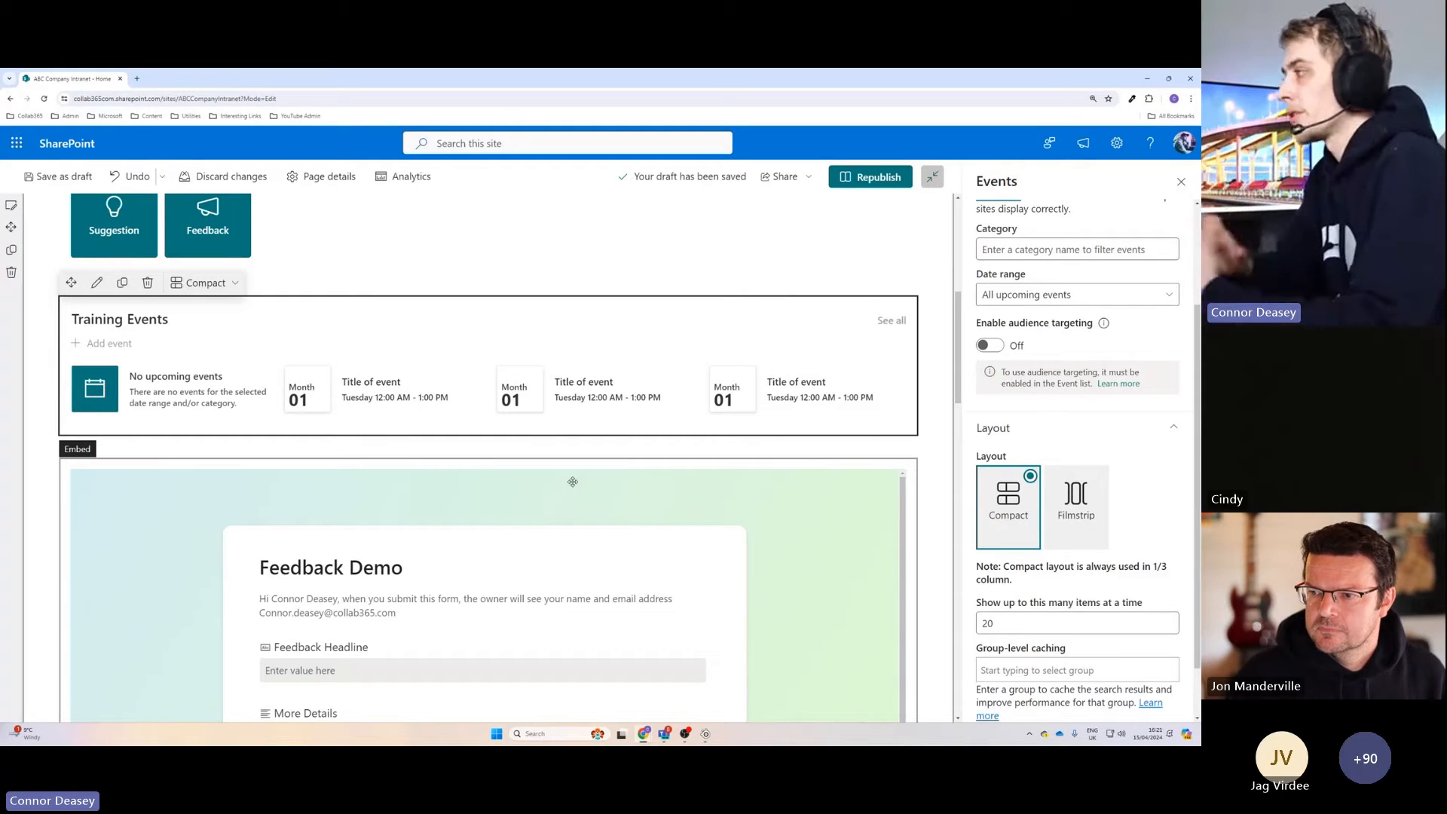
click(1075, 505)
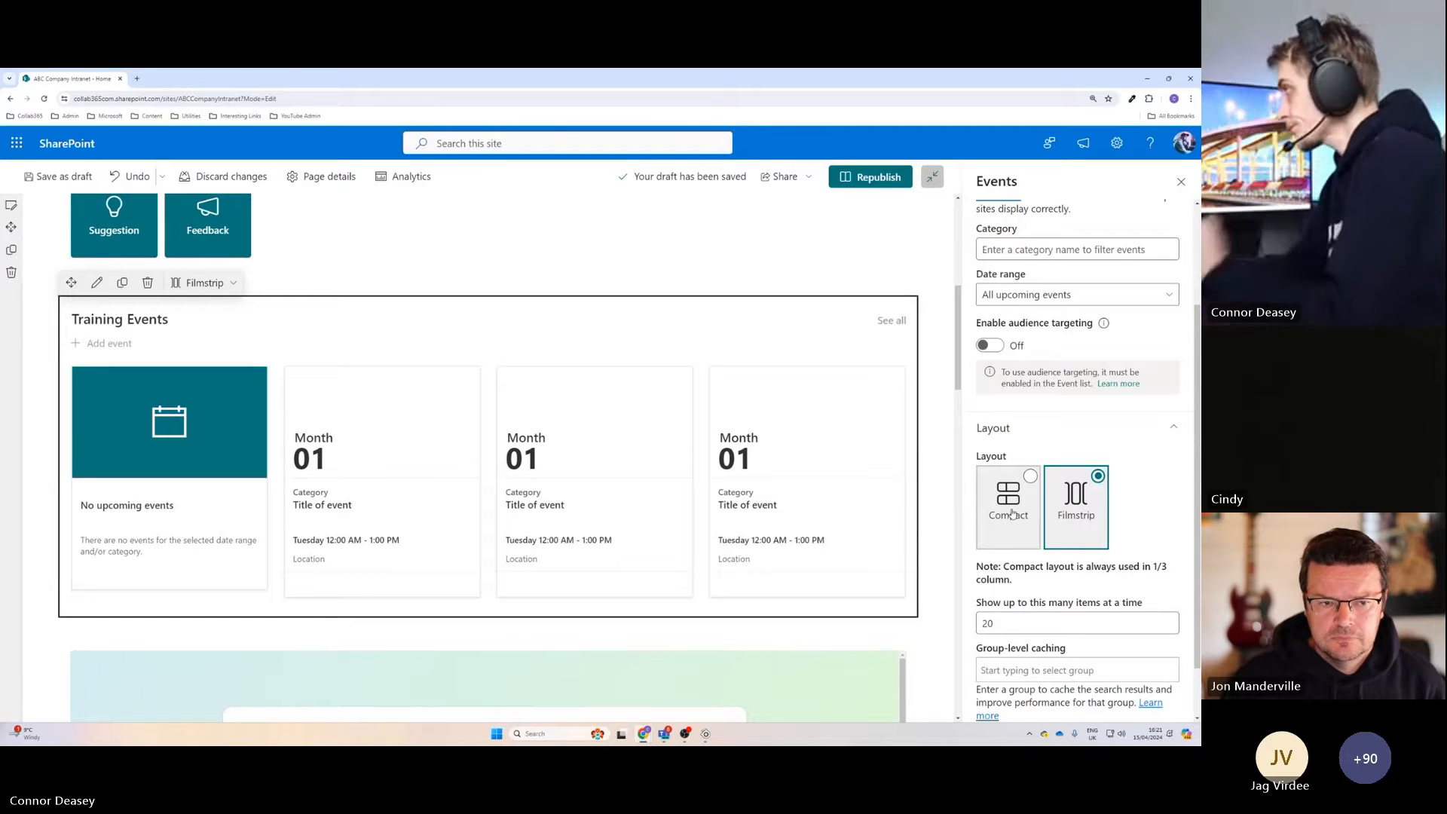
Republish the home page and start a new event from the Training Events web part.
click(873, 176)
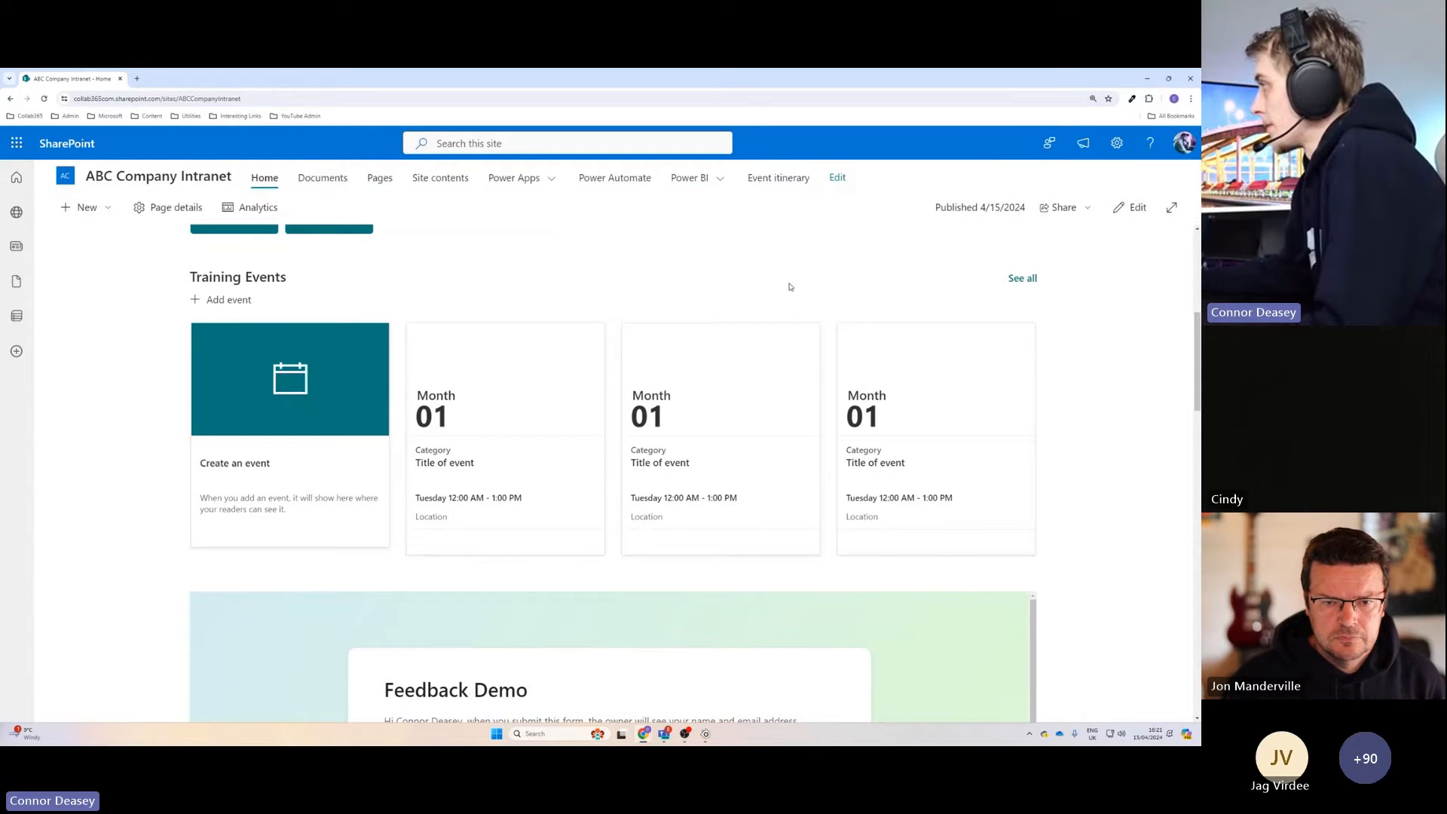
click(220, 301)
scroll(464, 350, down, 1)
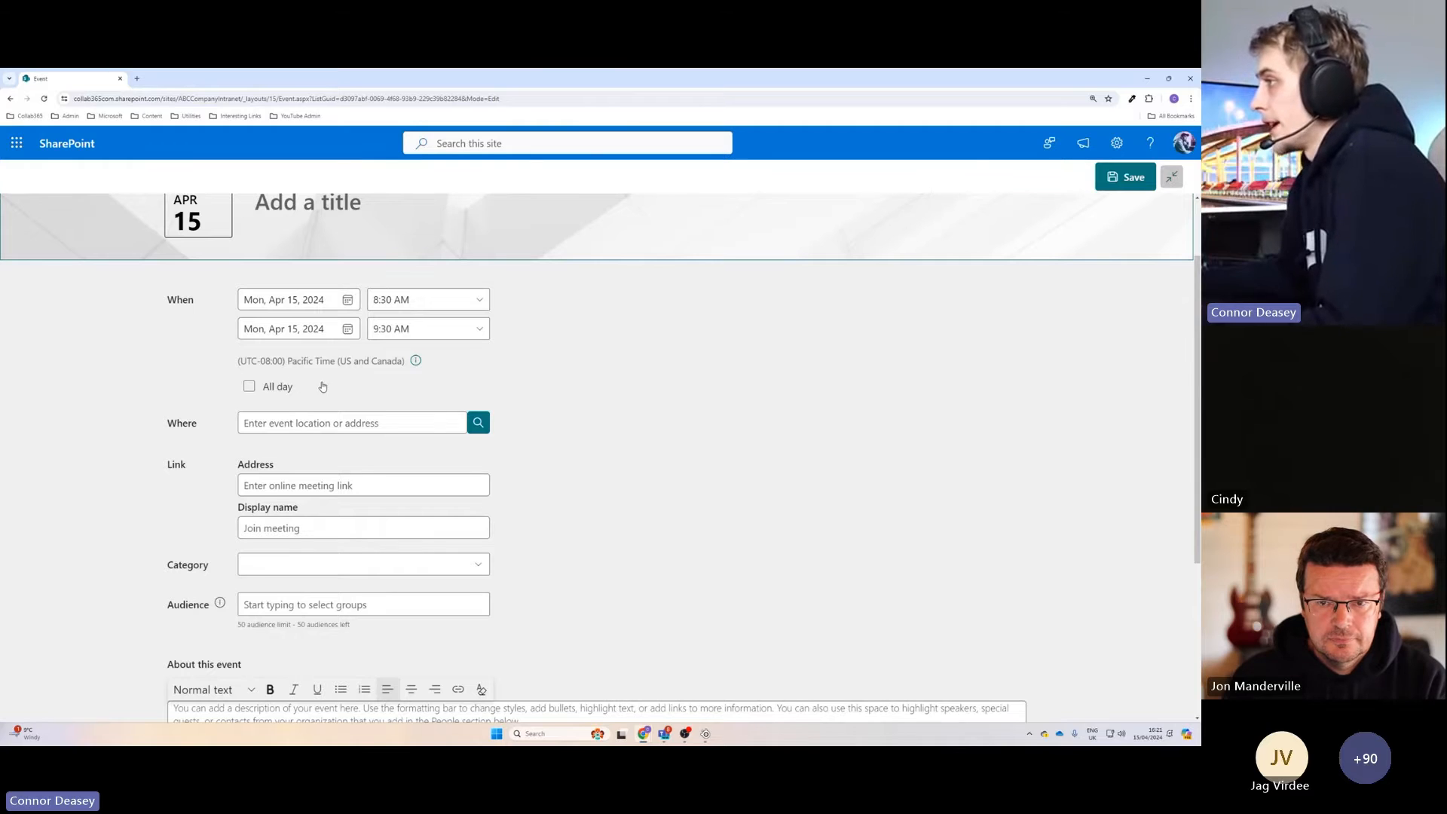
scroll(339, 423, down, 1)
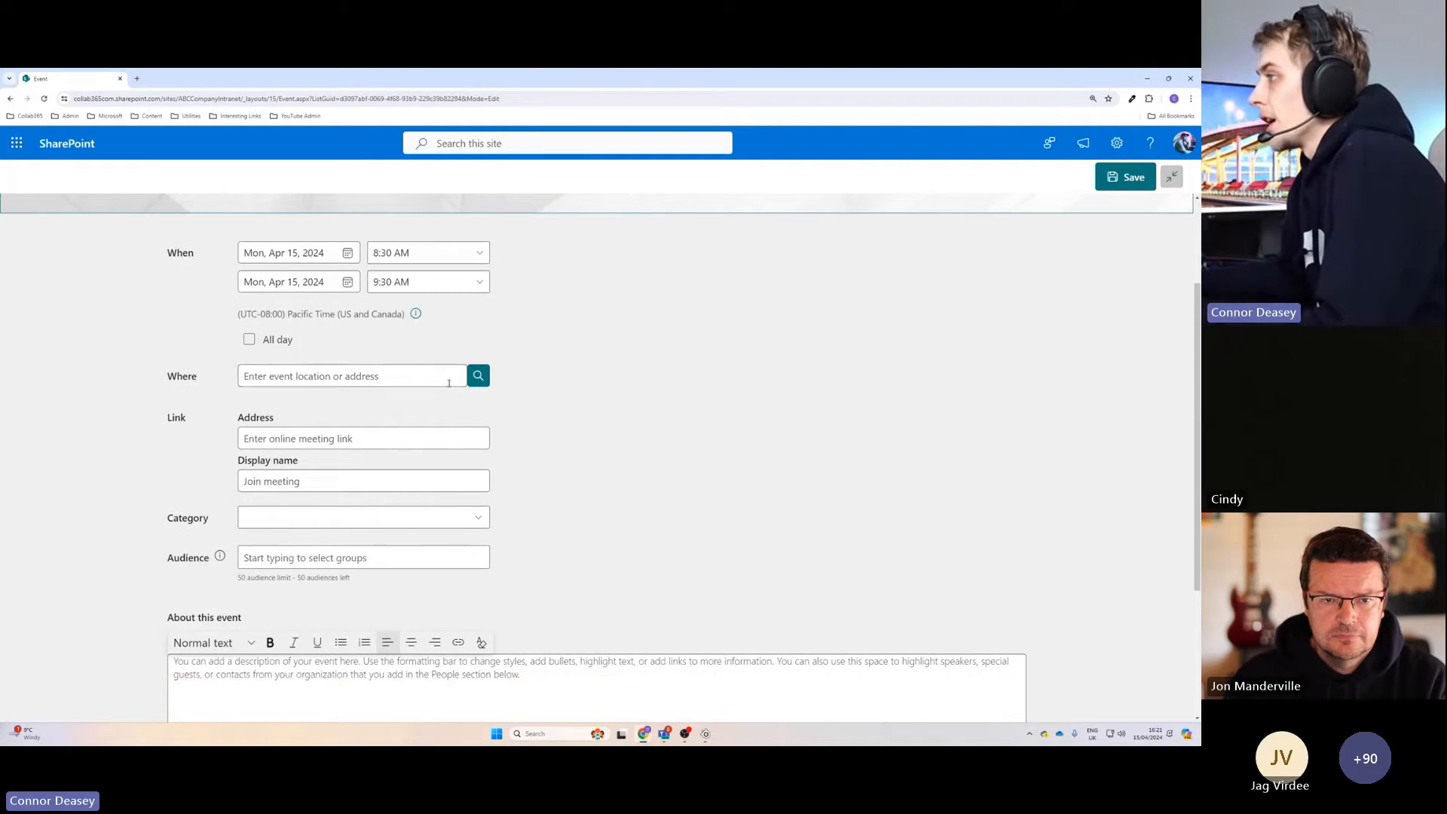
Try looking up the new event's location with a partial postcode and clear the entry.
click(354, 375)
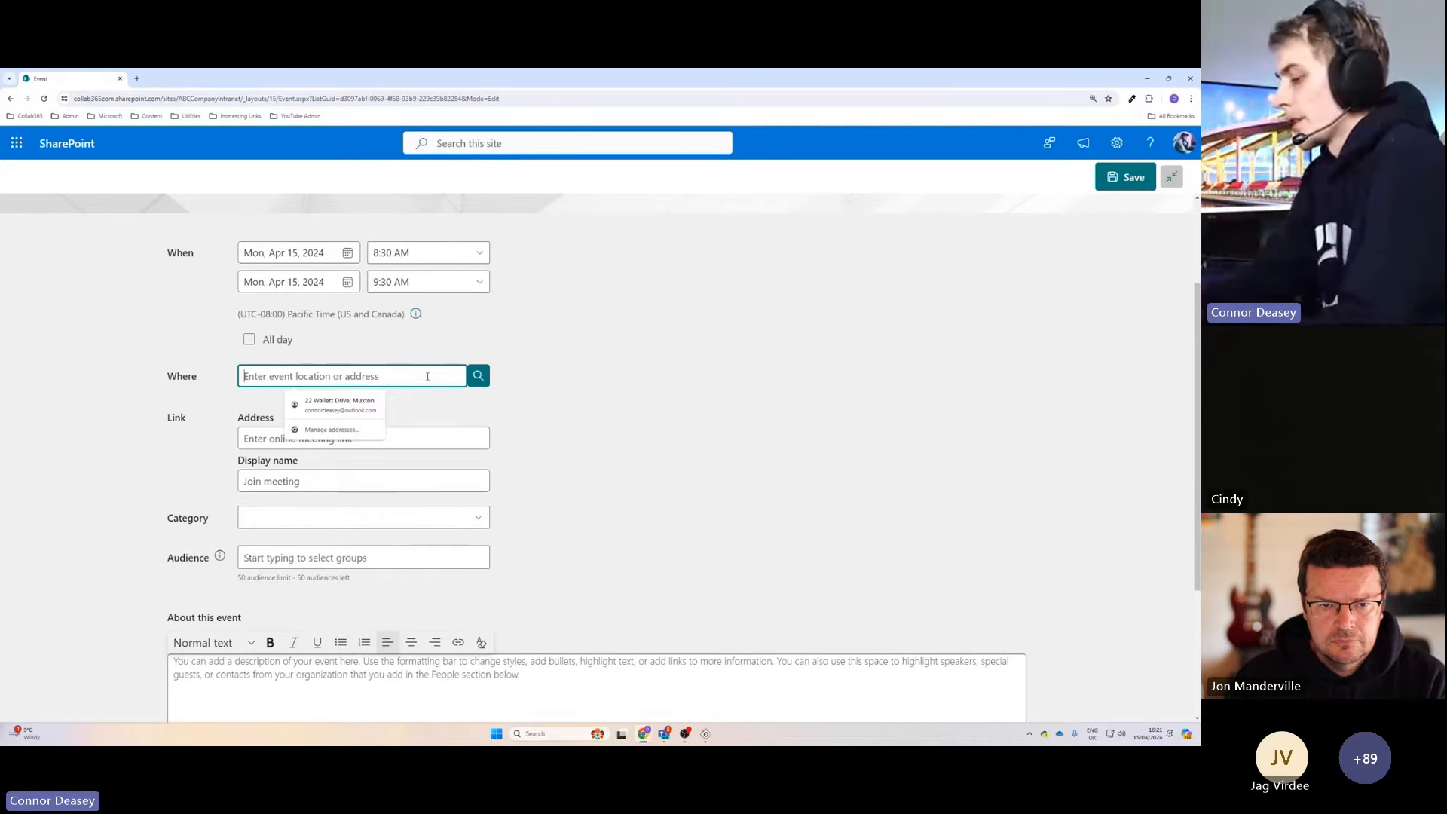
text(TF3)
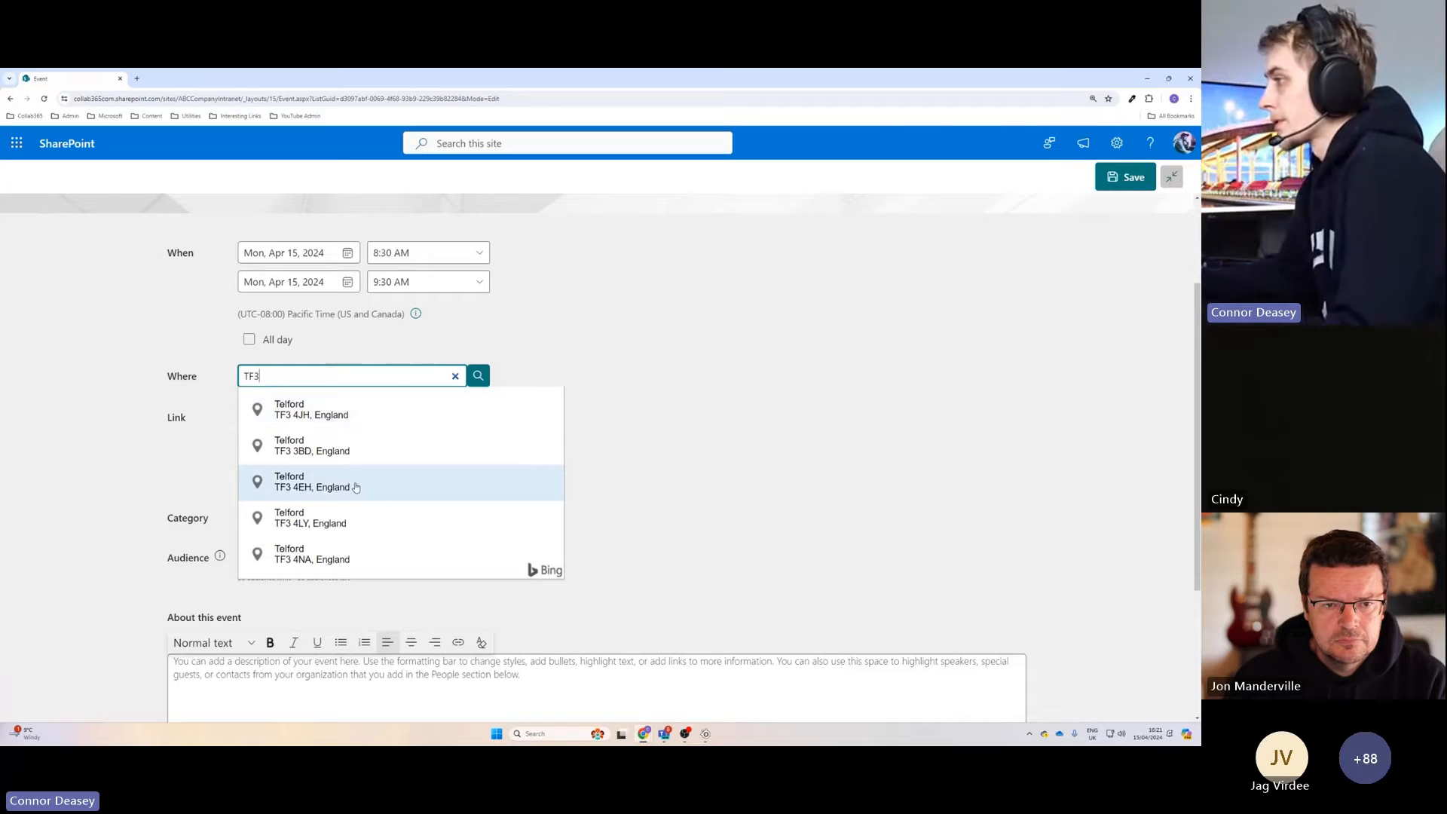
scroll(433, 475, down, 2)
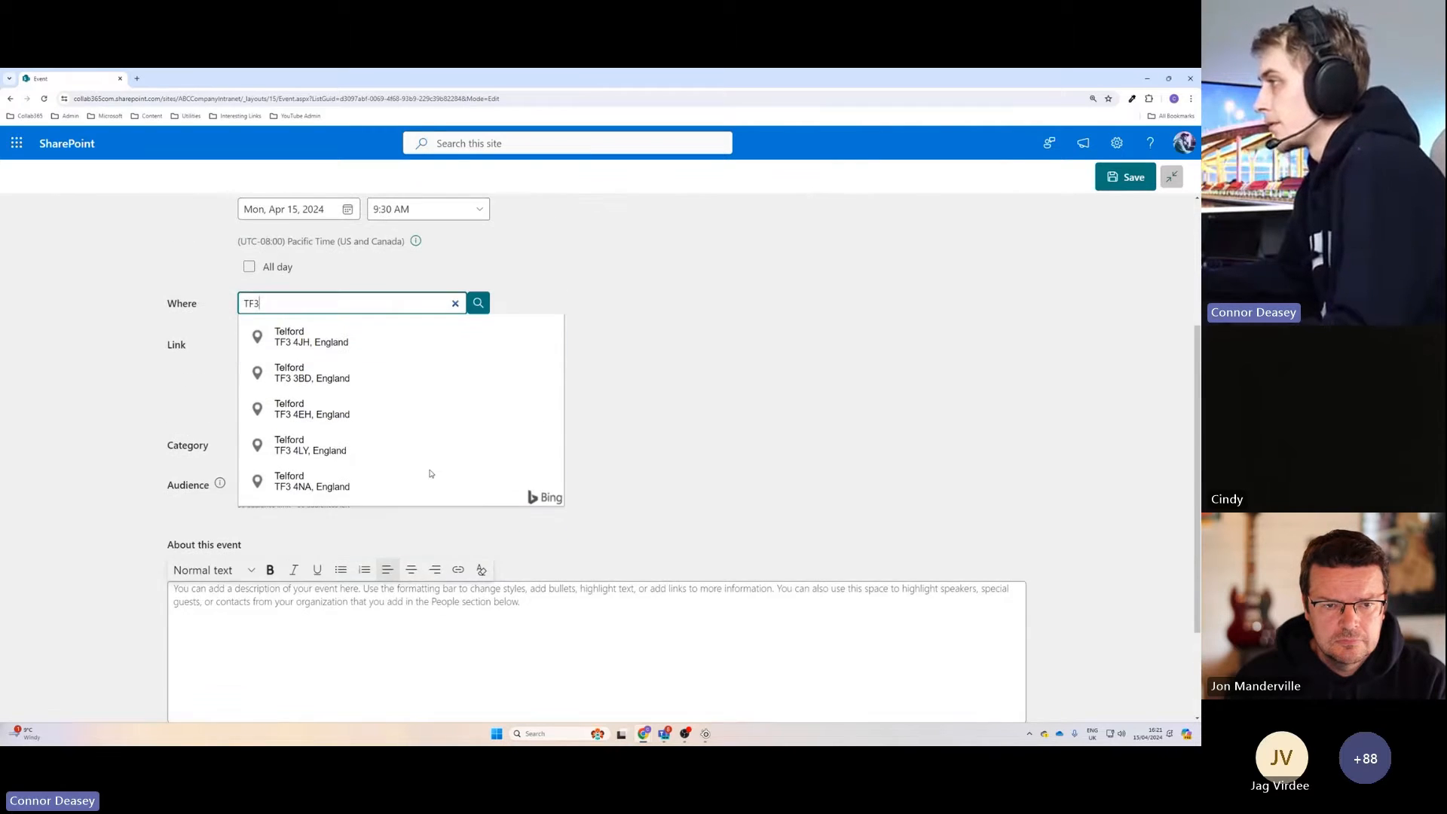
scroll(431, 473, up, 1)
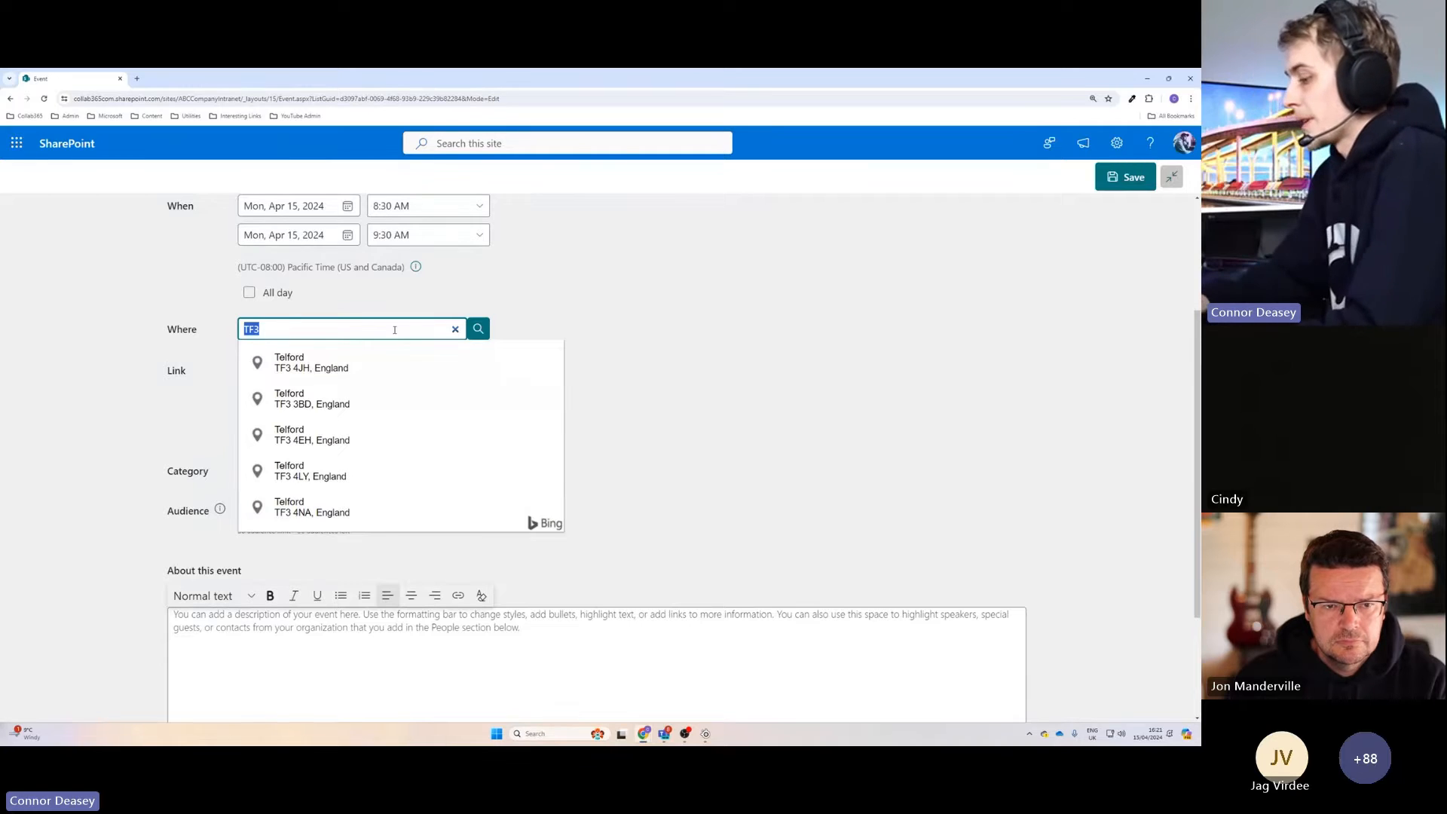
key(BackSpace)
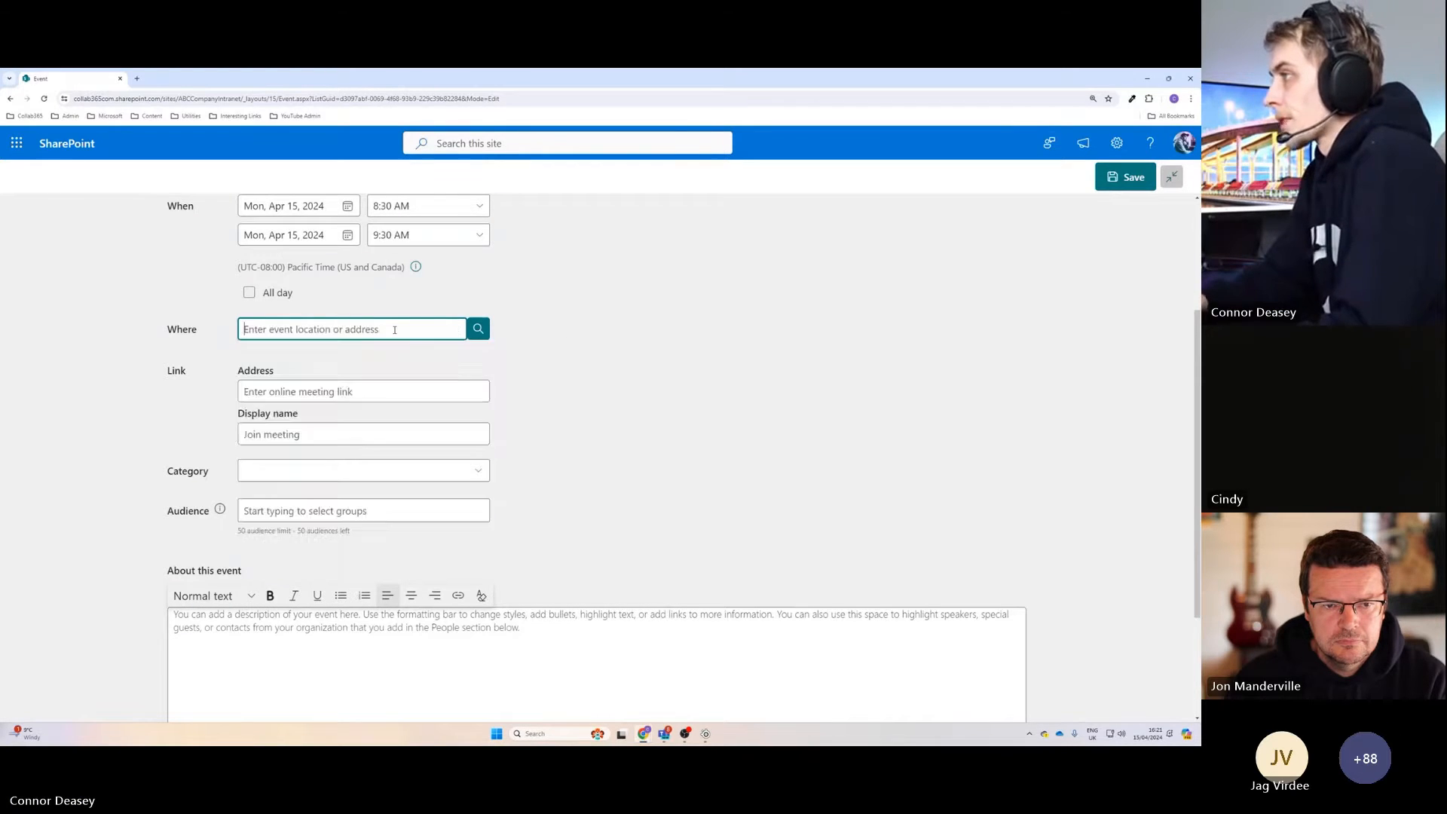
Set the new event's location to "Online Event" as free text, without choosing a suggested address.
text(Online)
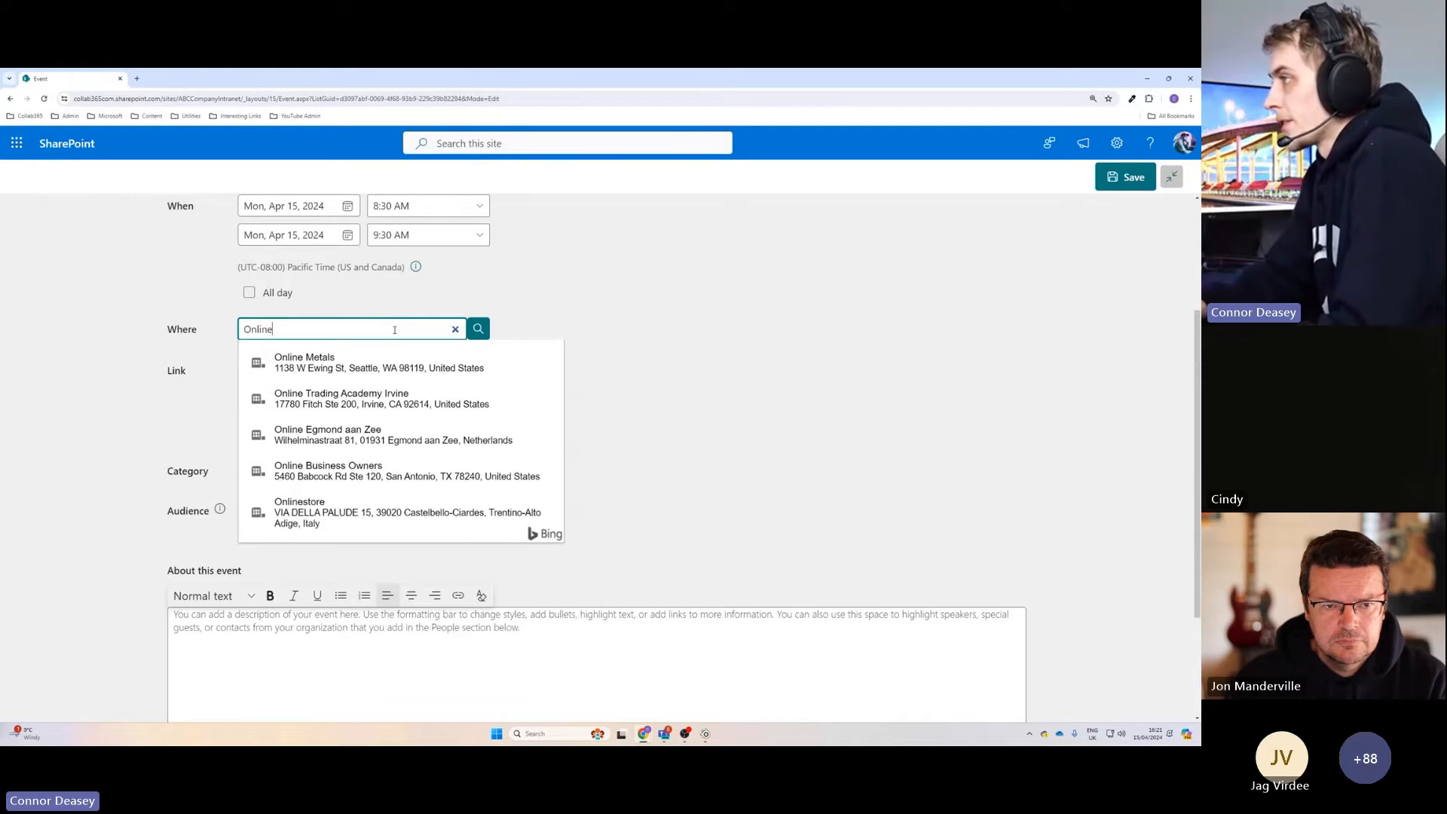
text( Event)
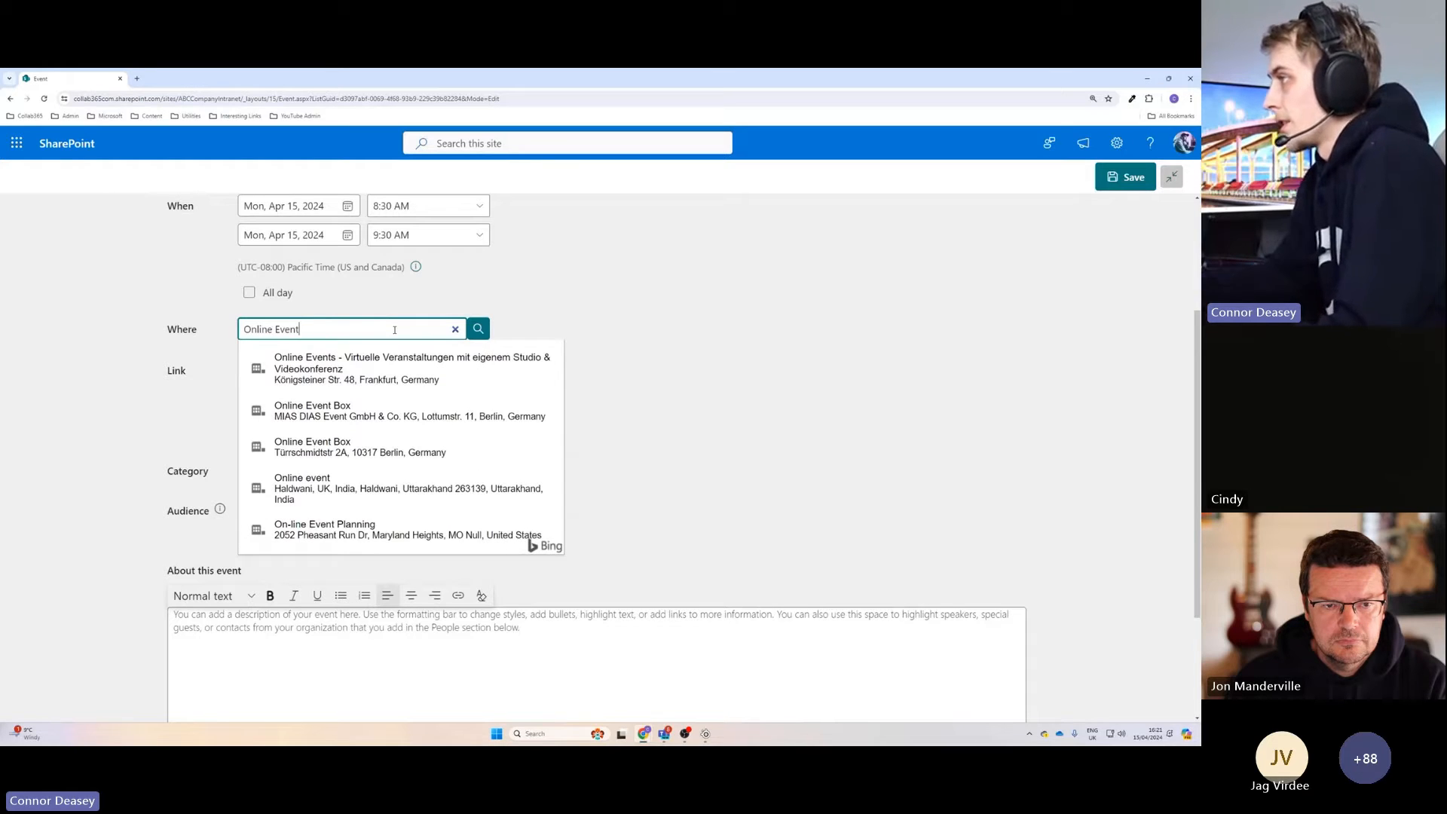
click(720, 352)
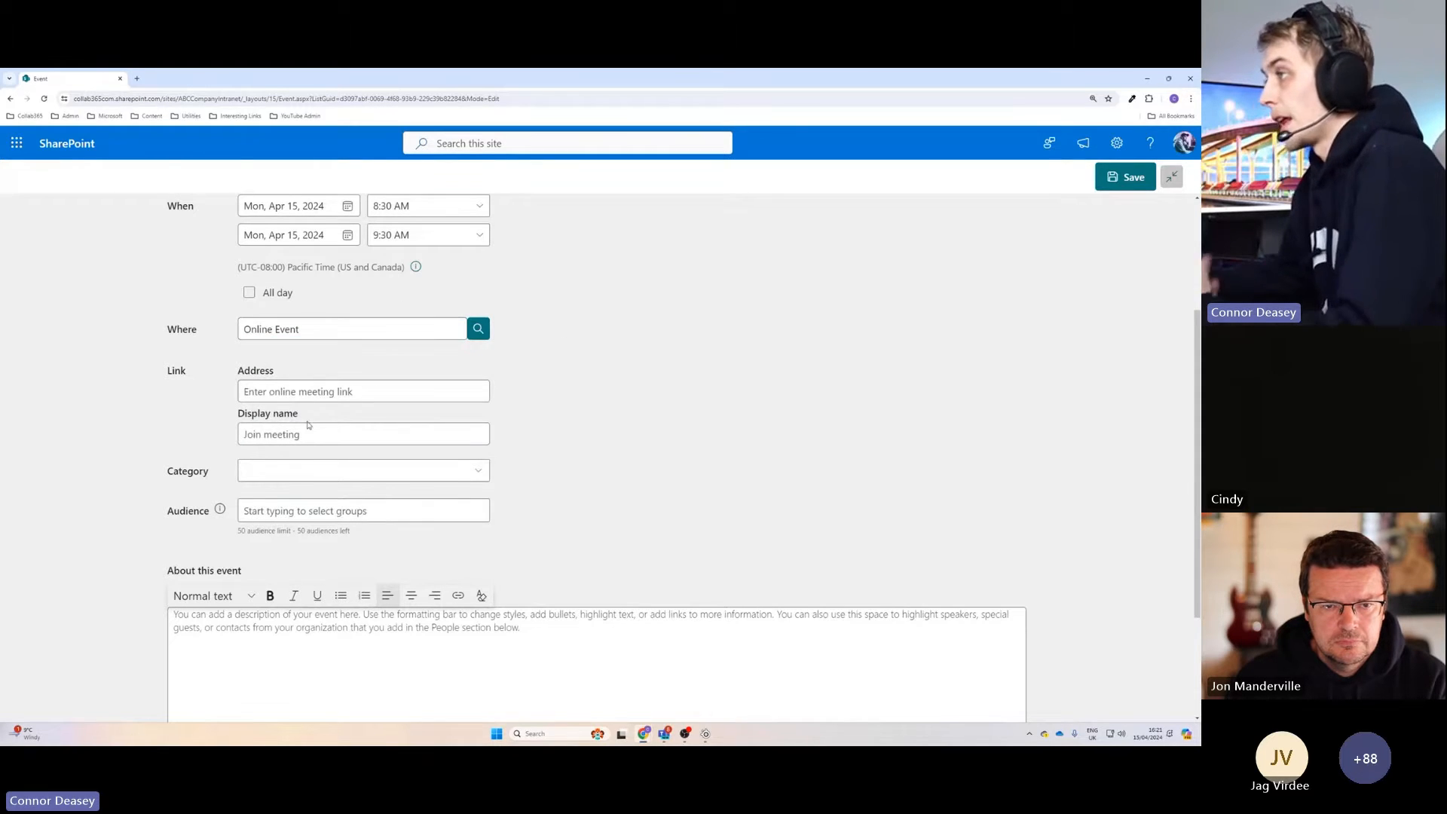
click(284, 391)
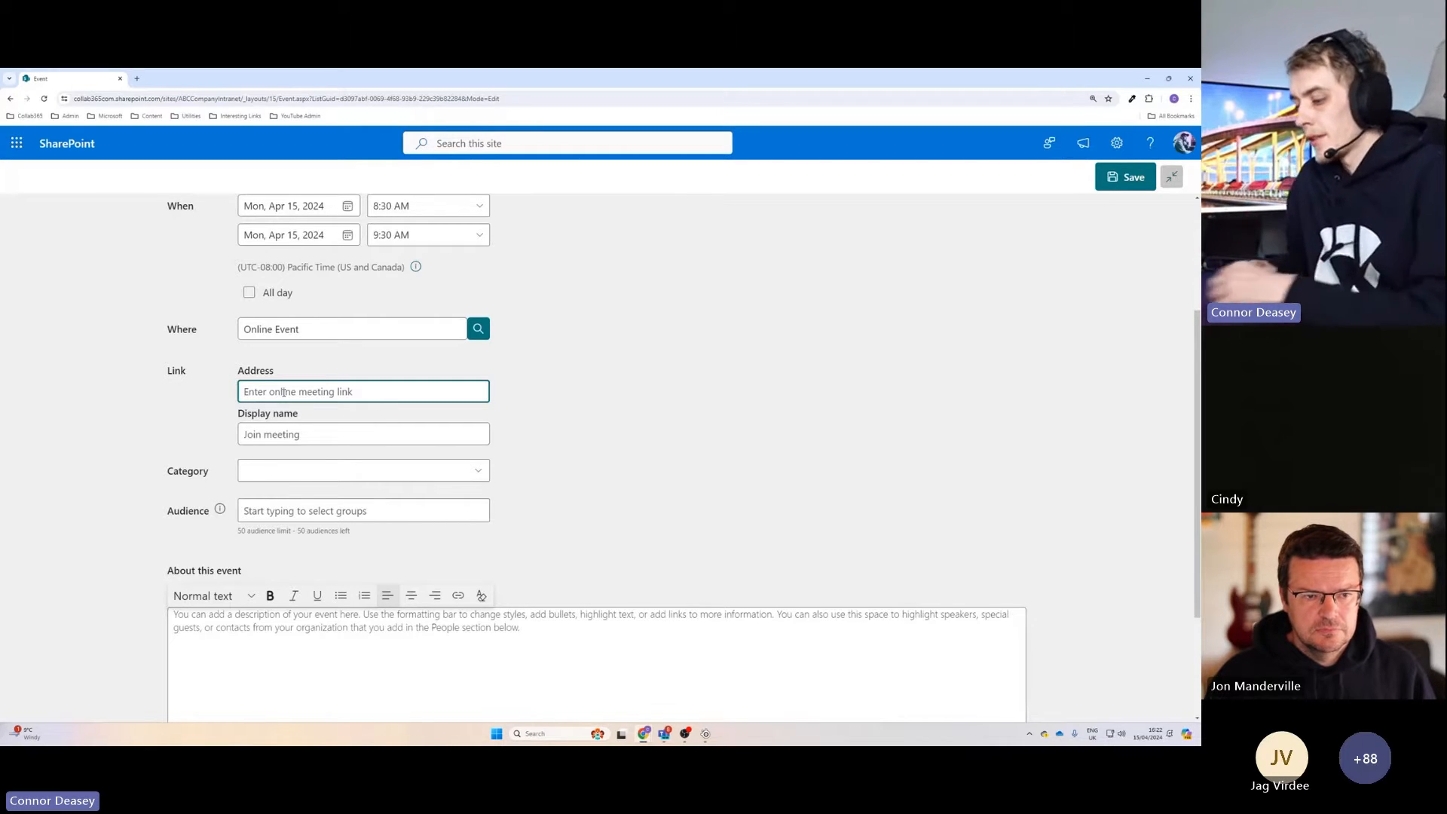
text(ht)
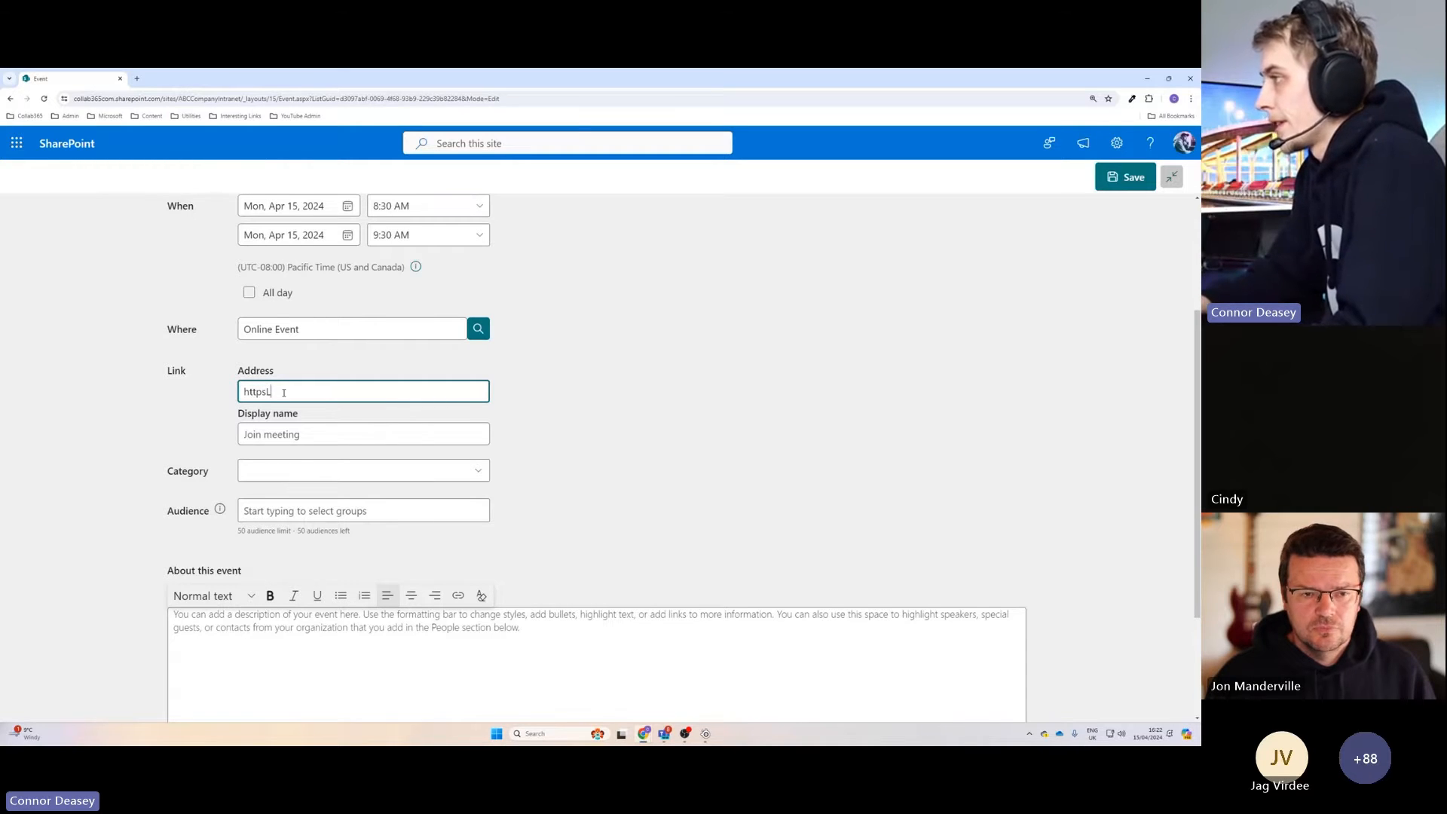
text(tps://ww)
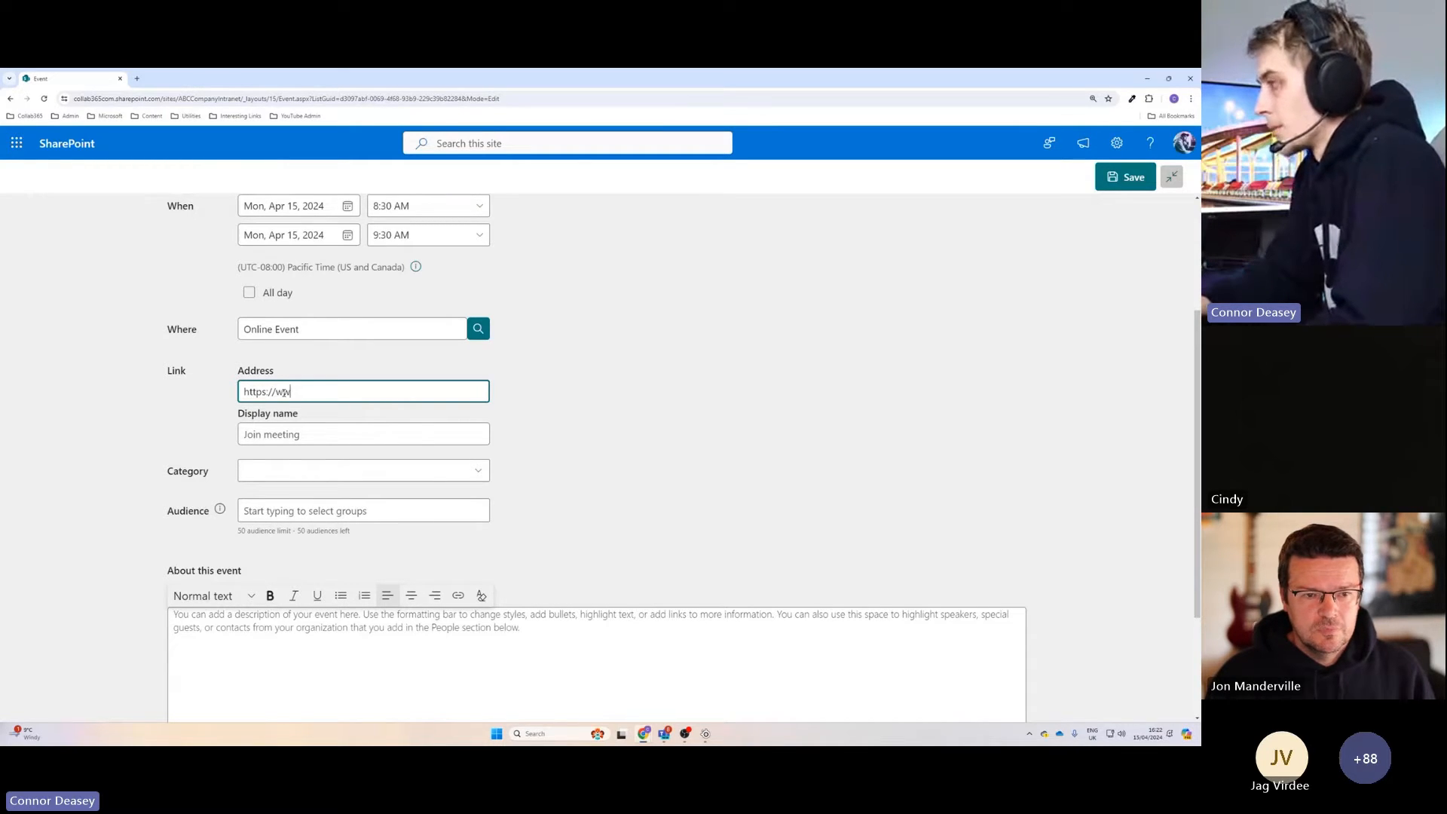
text(w.google.com)
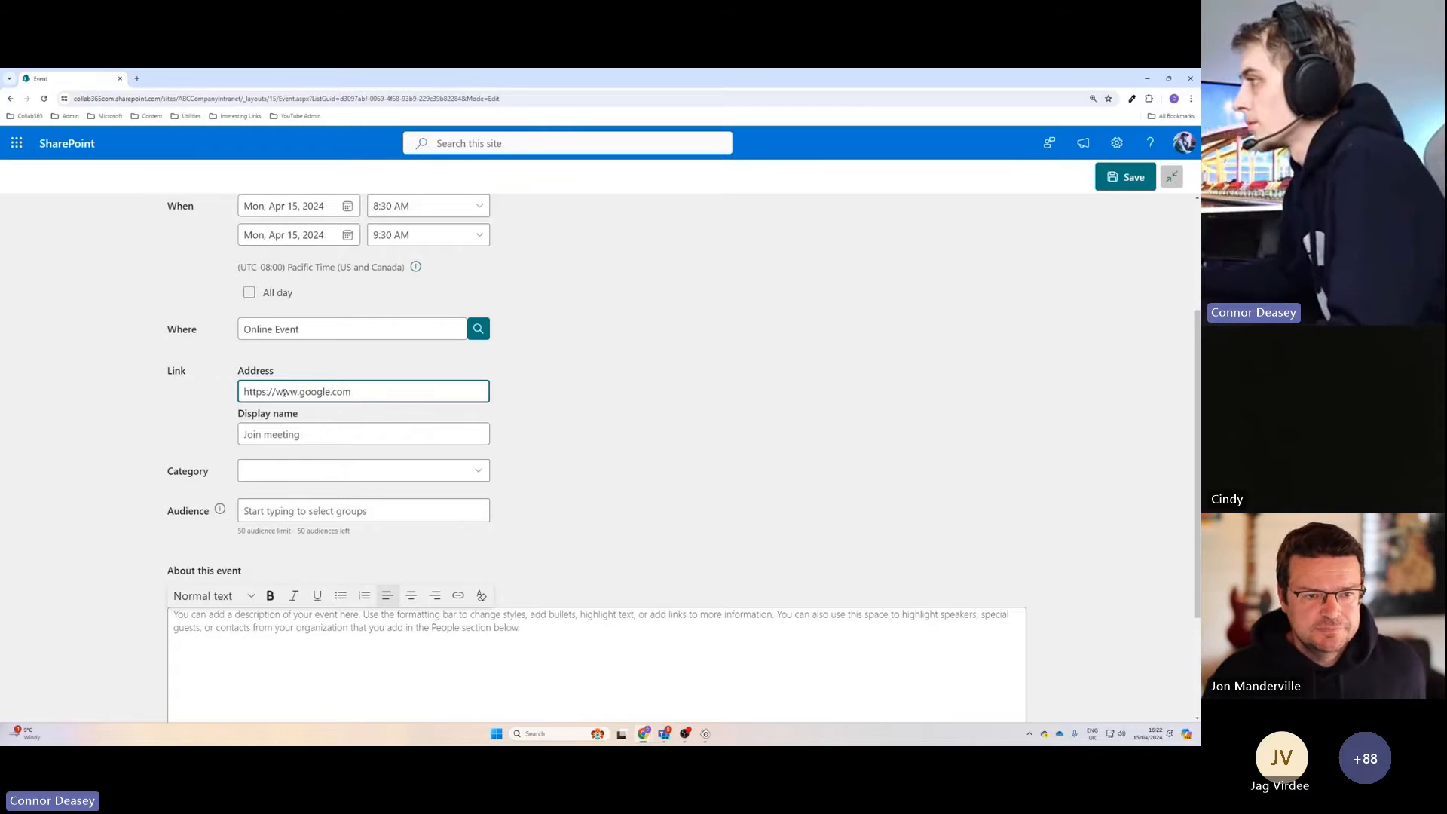
click(614, 414)
click(373, 435)
text(Join No)
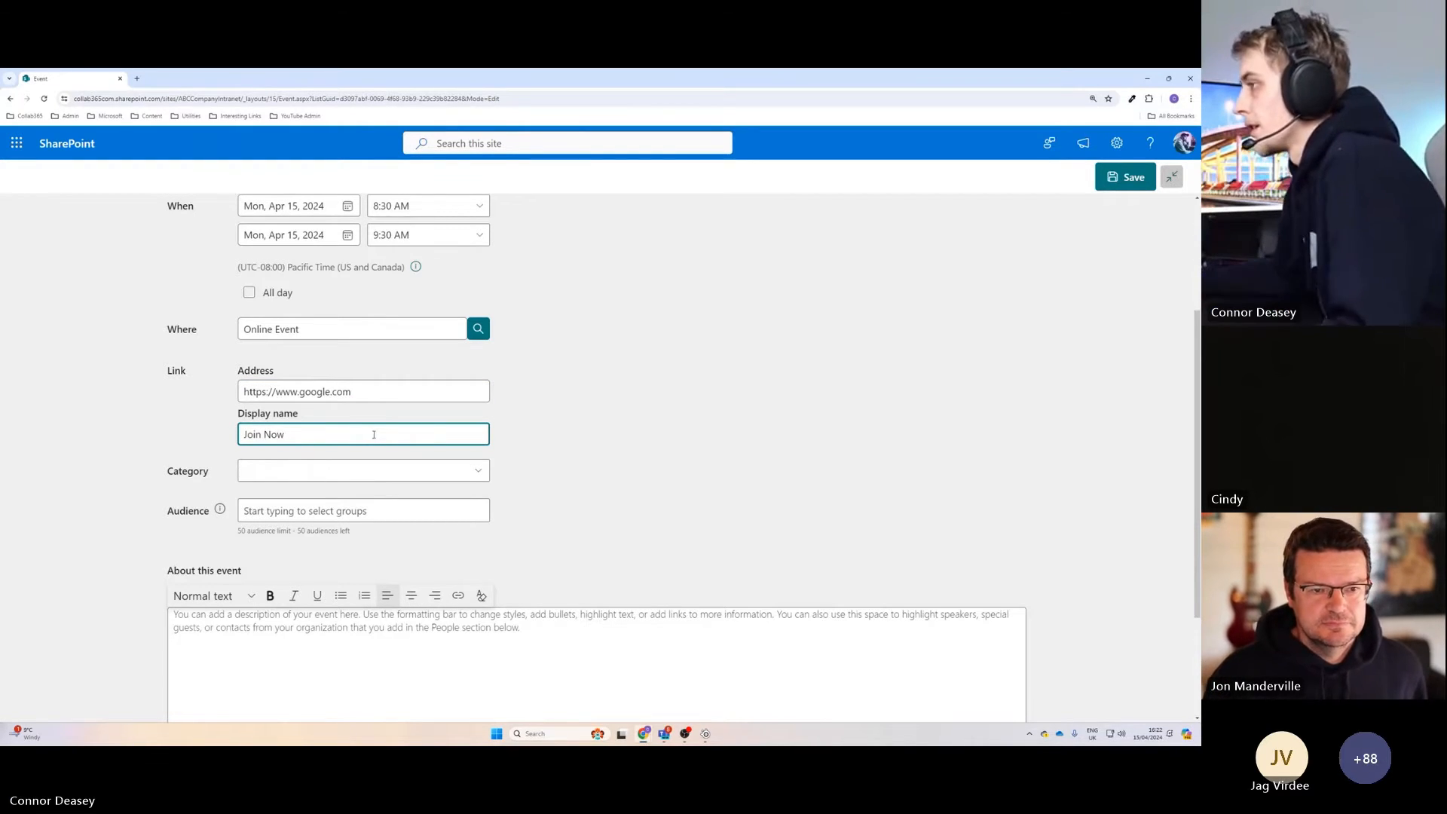
text(w)
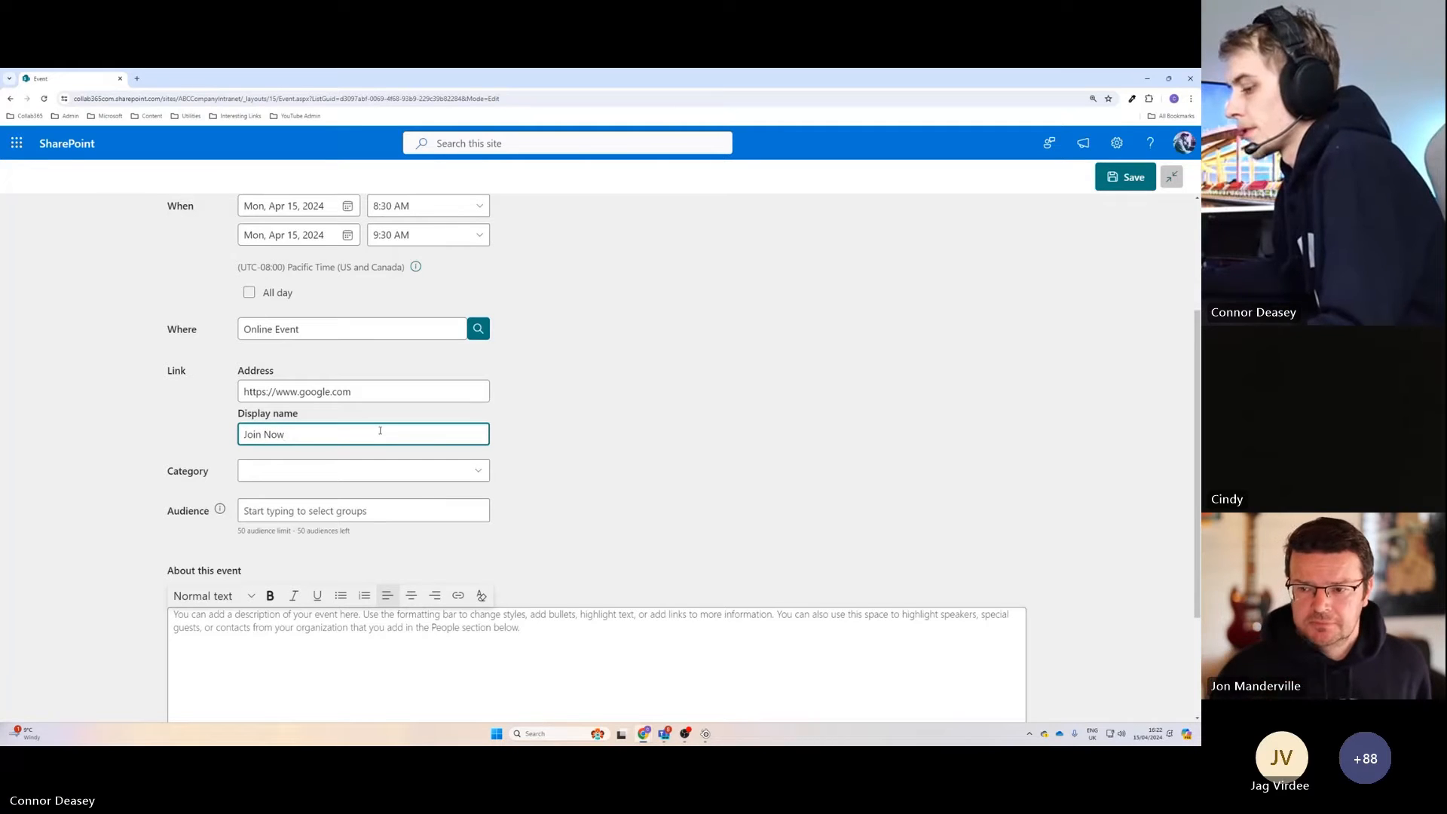
text(!)
Change the display name of the event's link to "Join Now!".
click(569, 440)
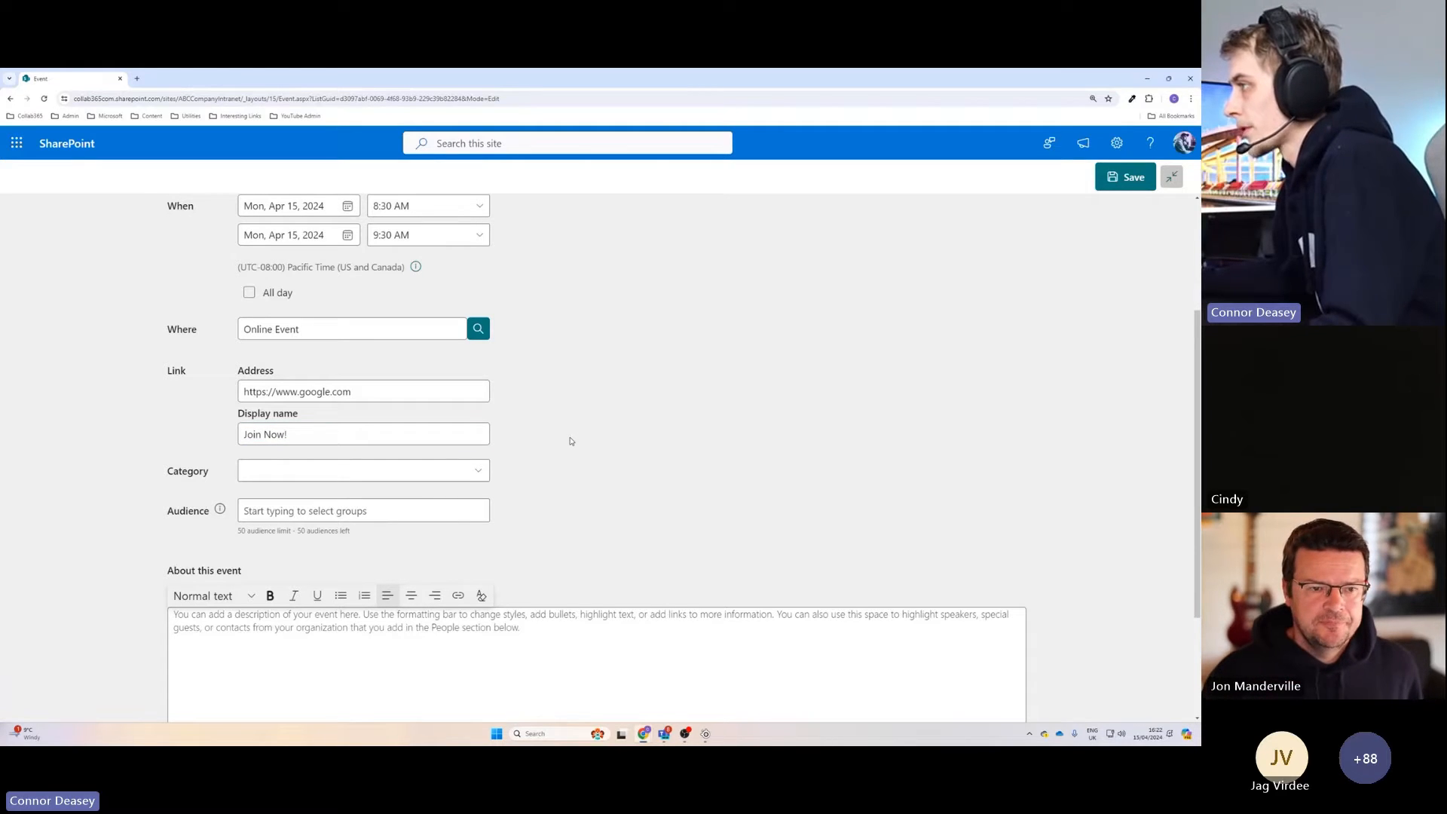
Try the preset "Get-together" category for the event and clear the choice.
click(453, 463)
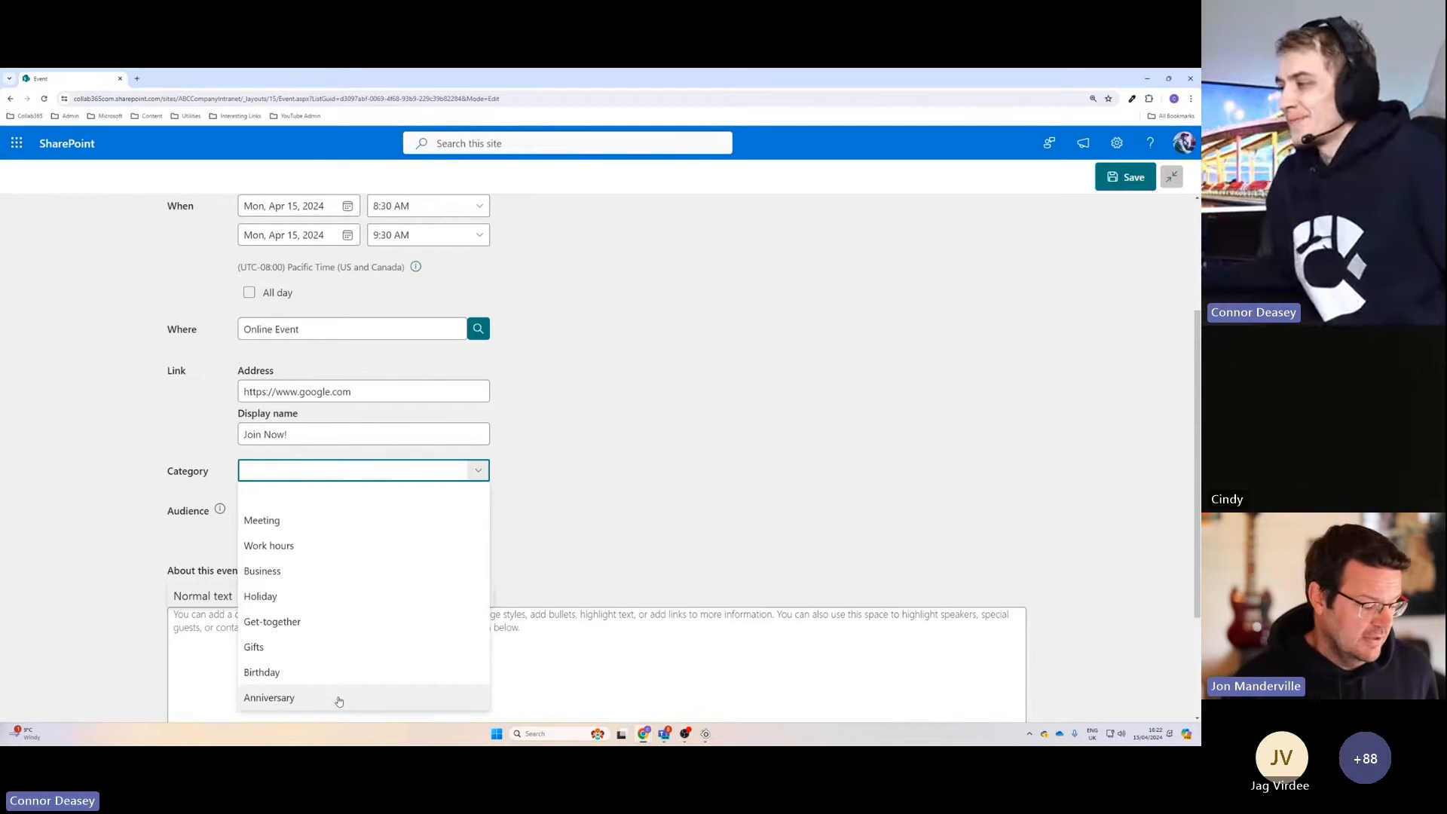
click(331, 622)
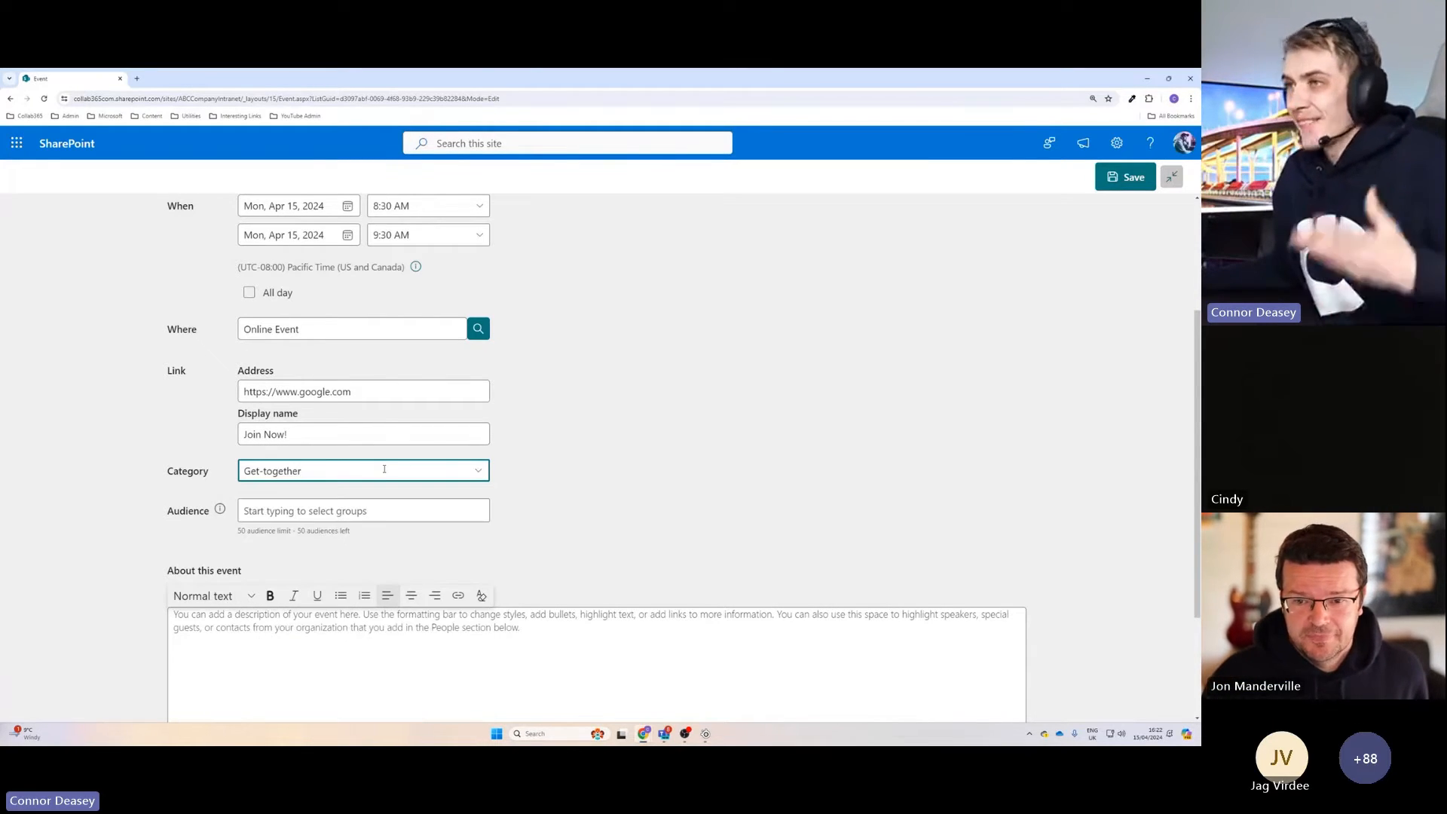
click(479, 471)
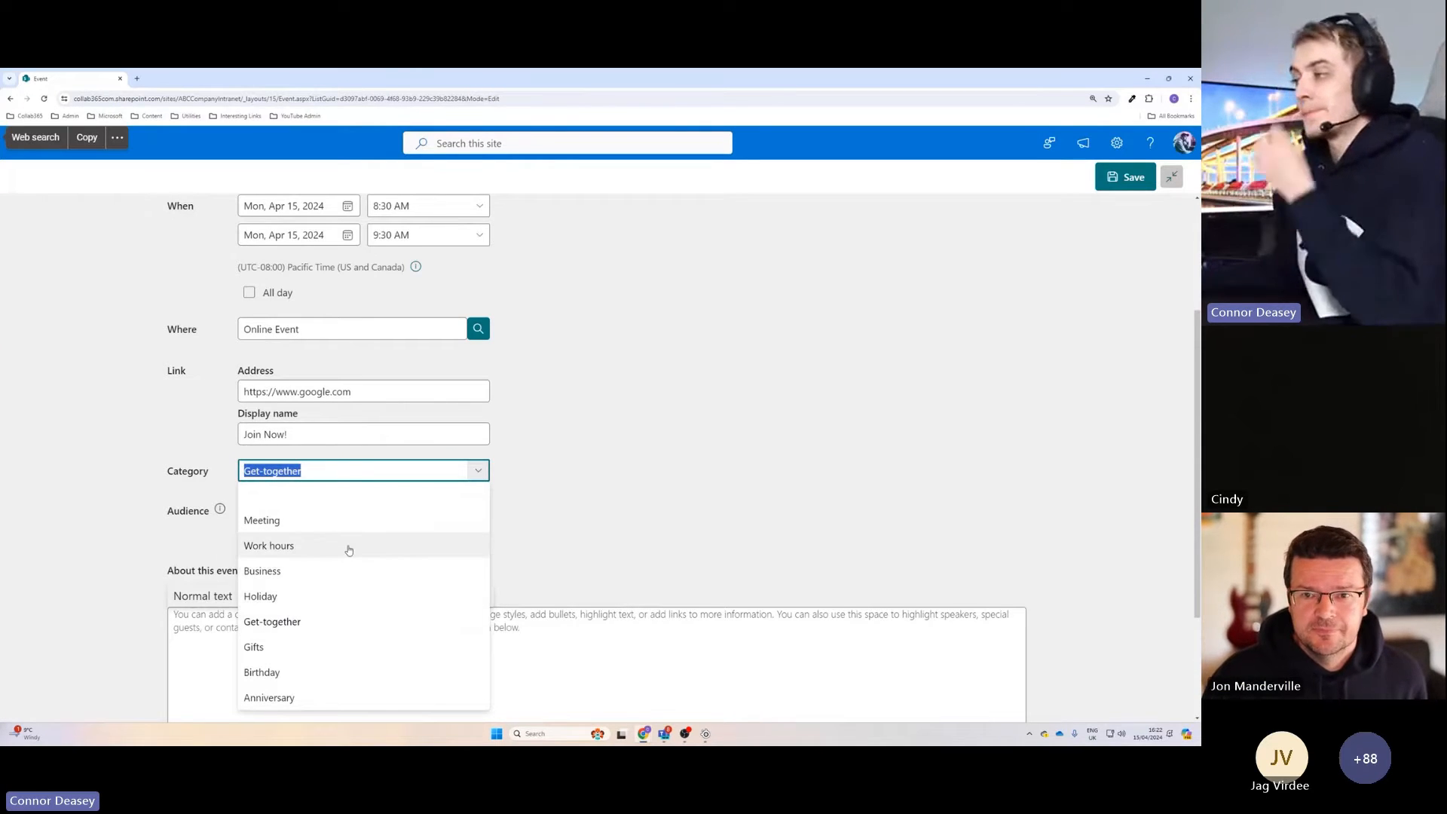
click(316, 498)
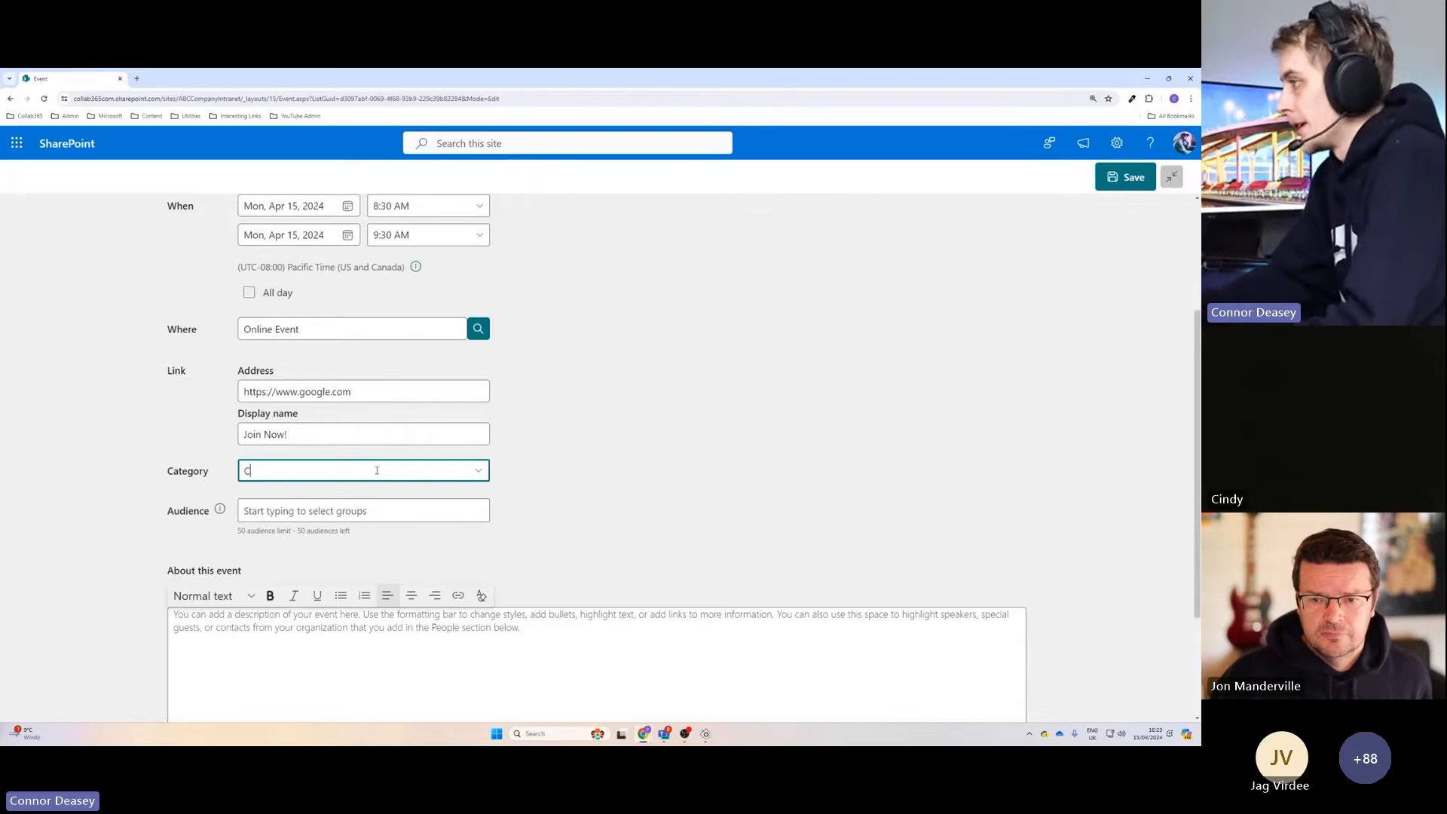
Enter "Training" as a custom category for the event.
text(Comp)
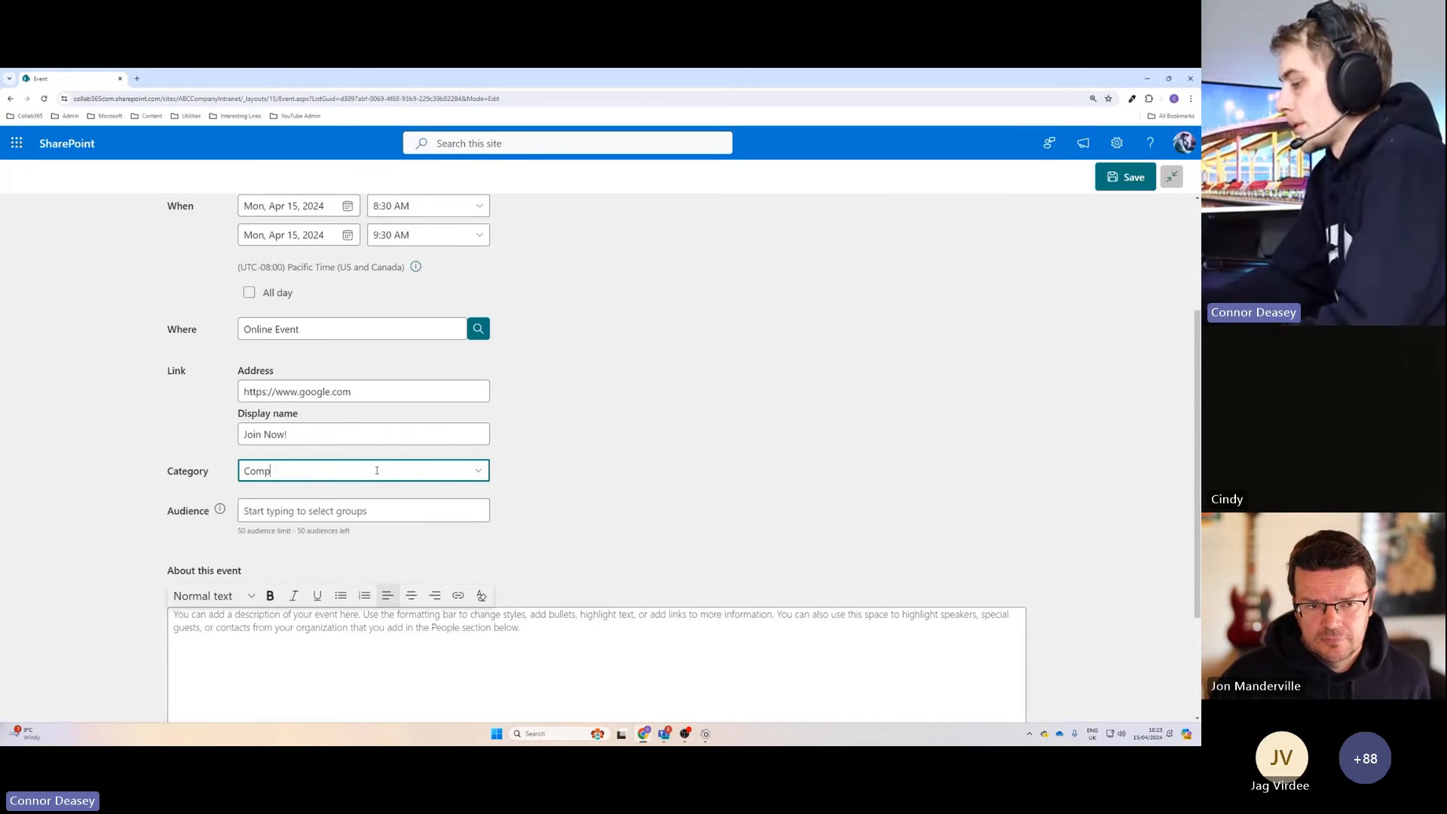
text(any Training)
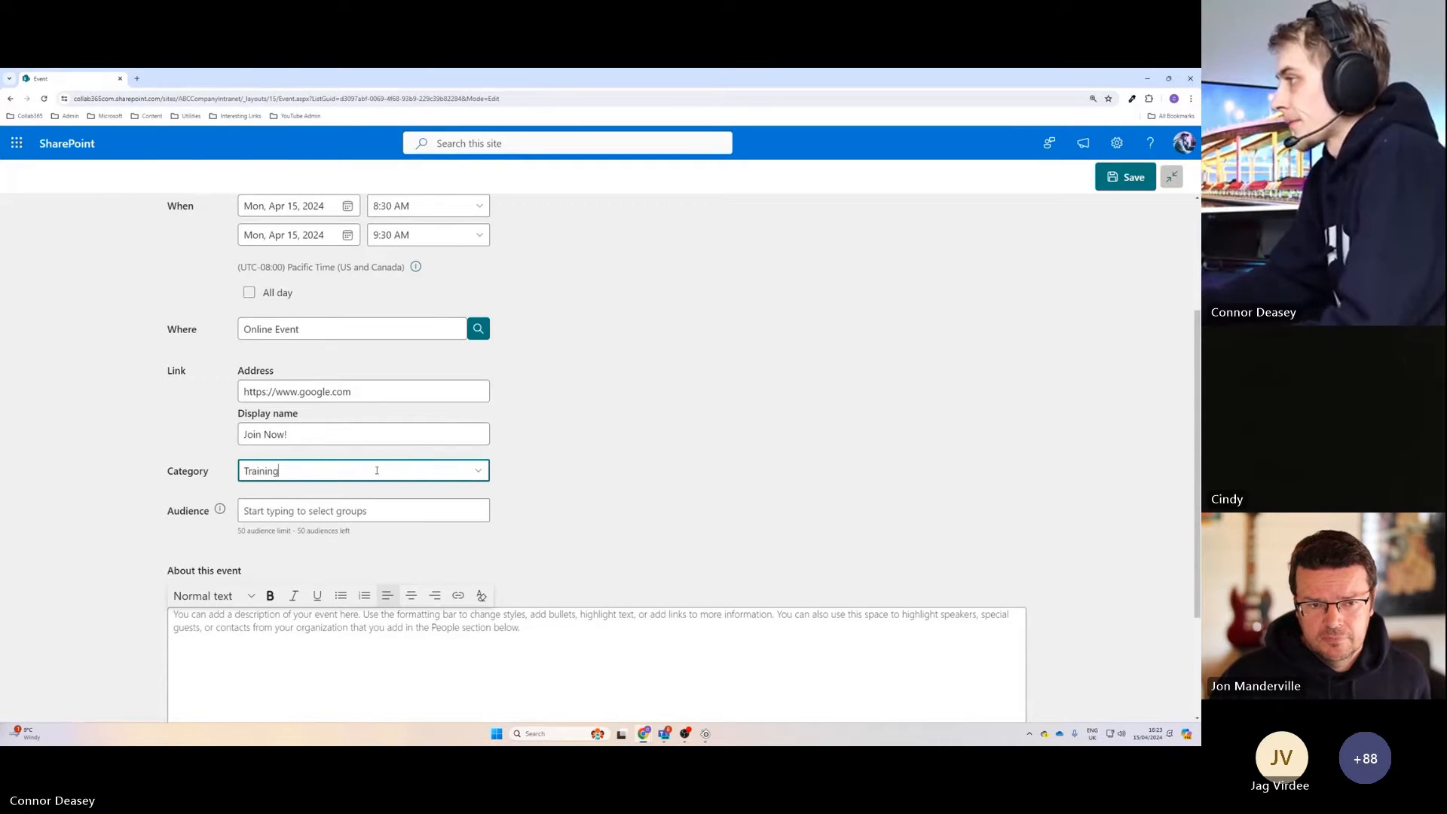
click(570, 469)
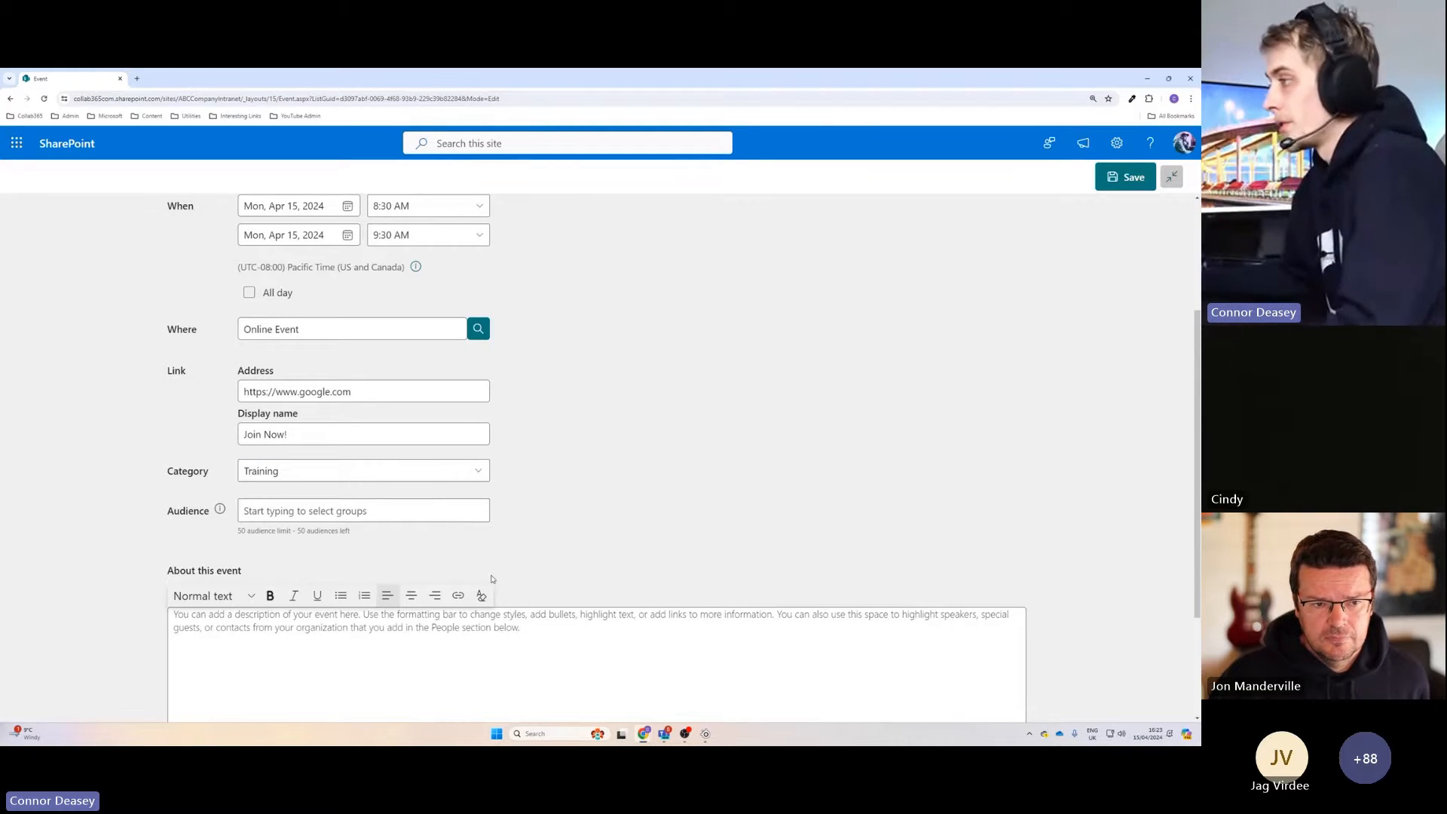
Title the event "SharePoint Intranet Training Session" in the banner.
scroll(498, 575, up, 3)
scroll(533, 572, down, 2)
scroll(612, 669, up, 2)
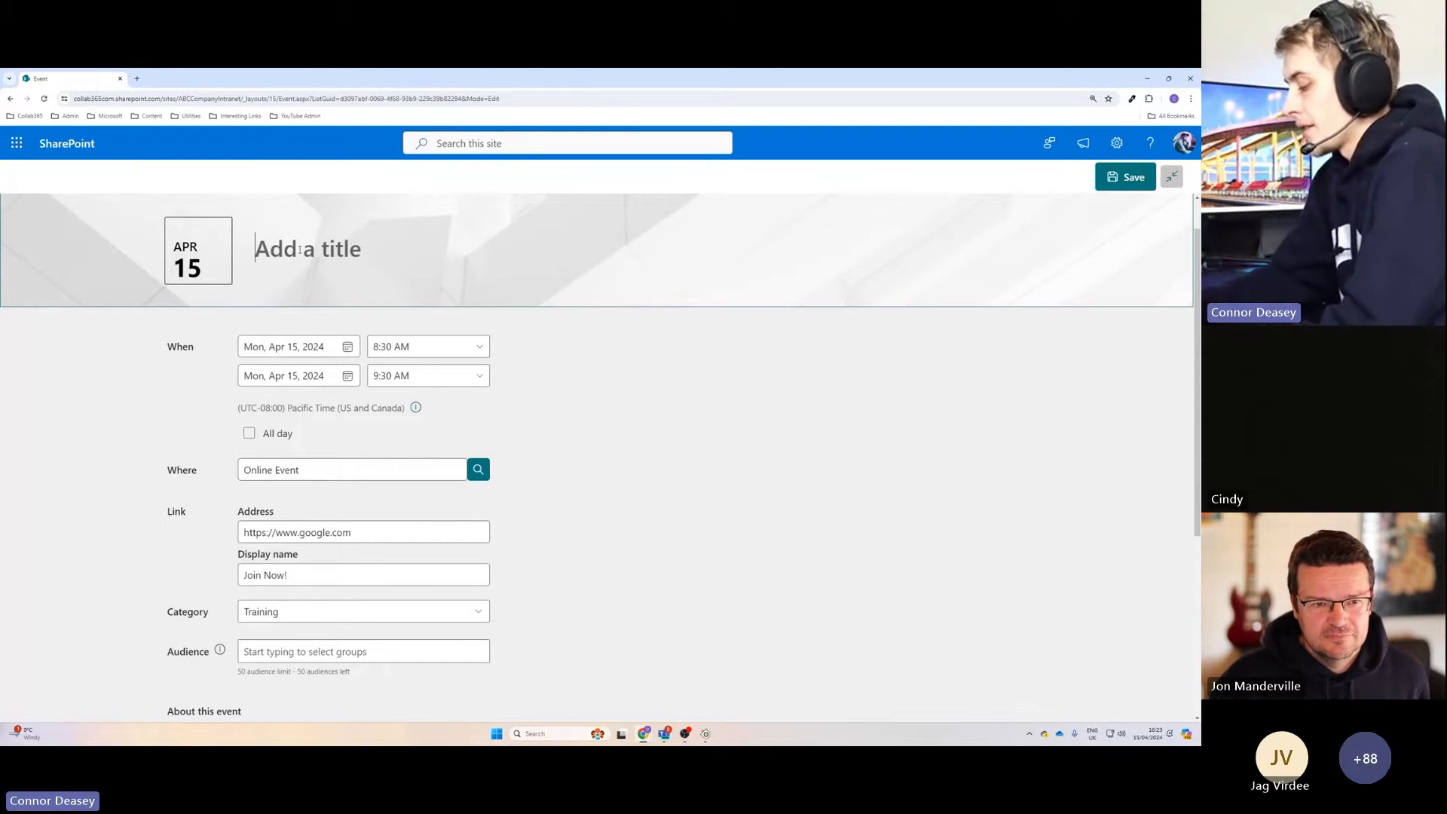
text(SharePoint)
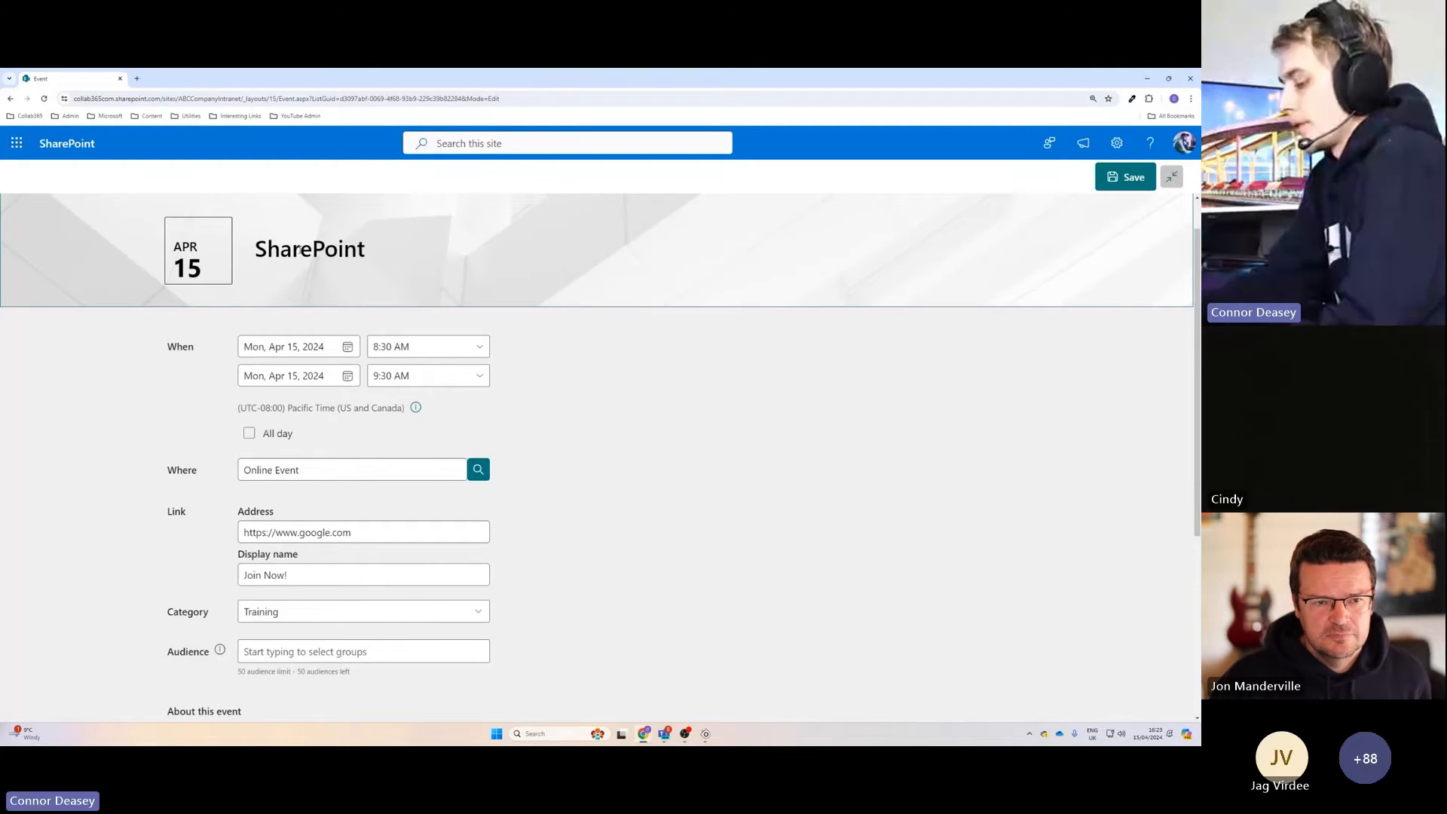
text( Intranet Tr)
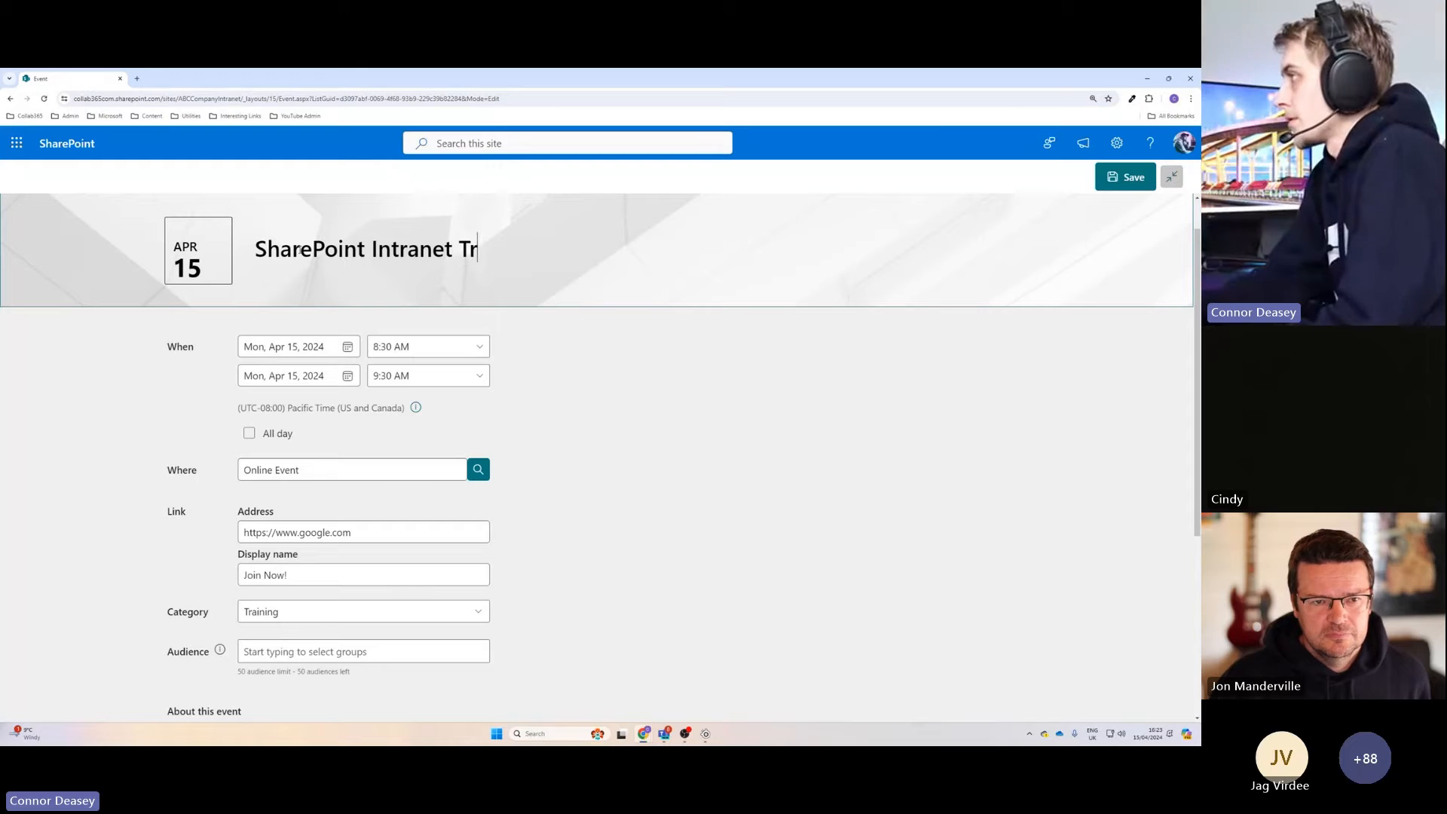
text(aining Session)
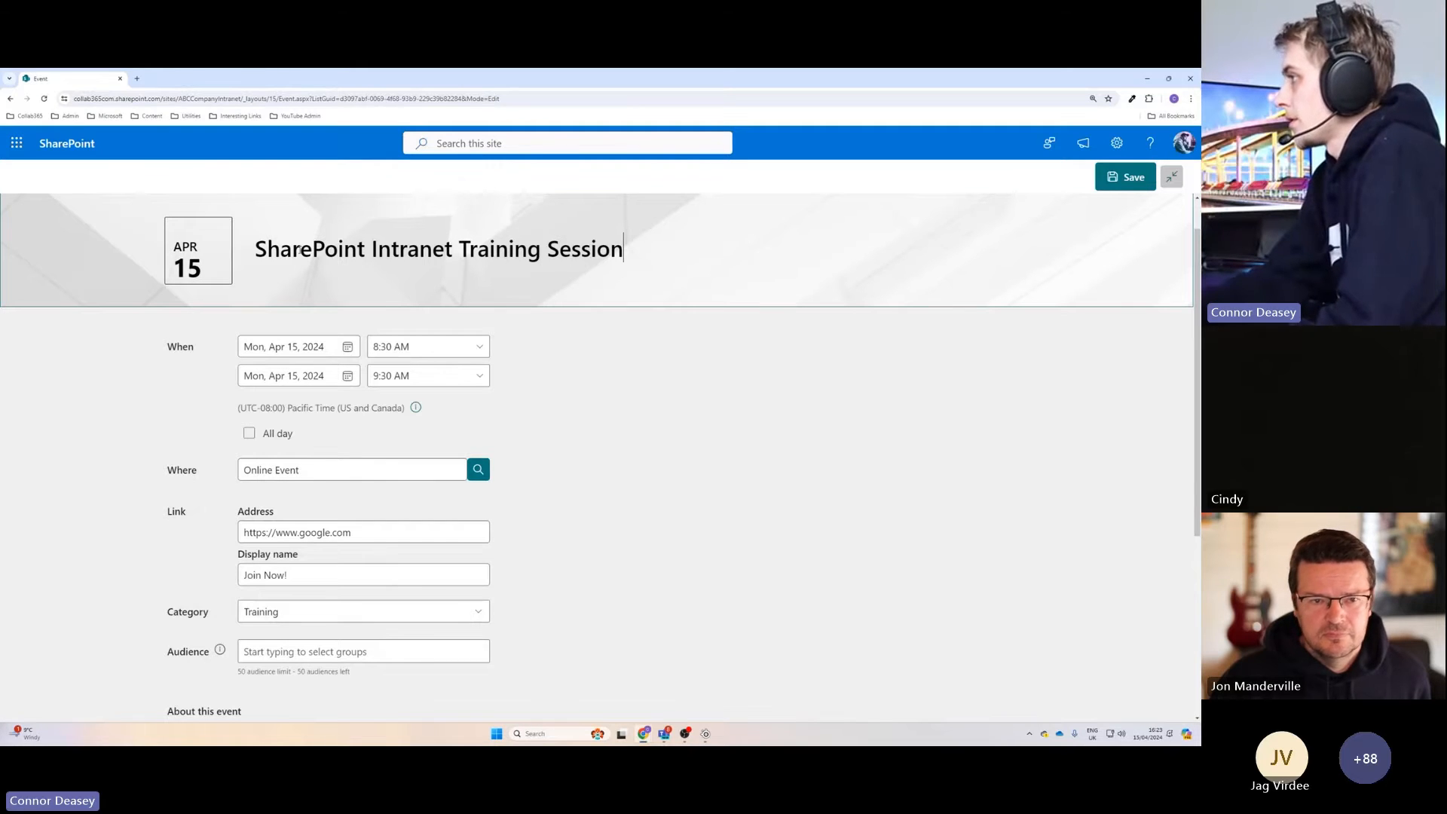
Set the event's start date to Tuesday, April 16, 2024.
click(306, 347)
click(297, 456)
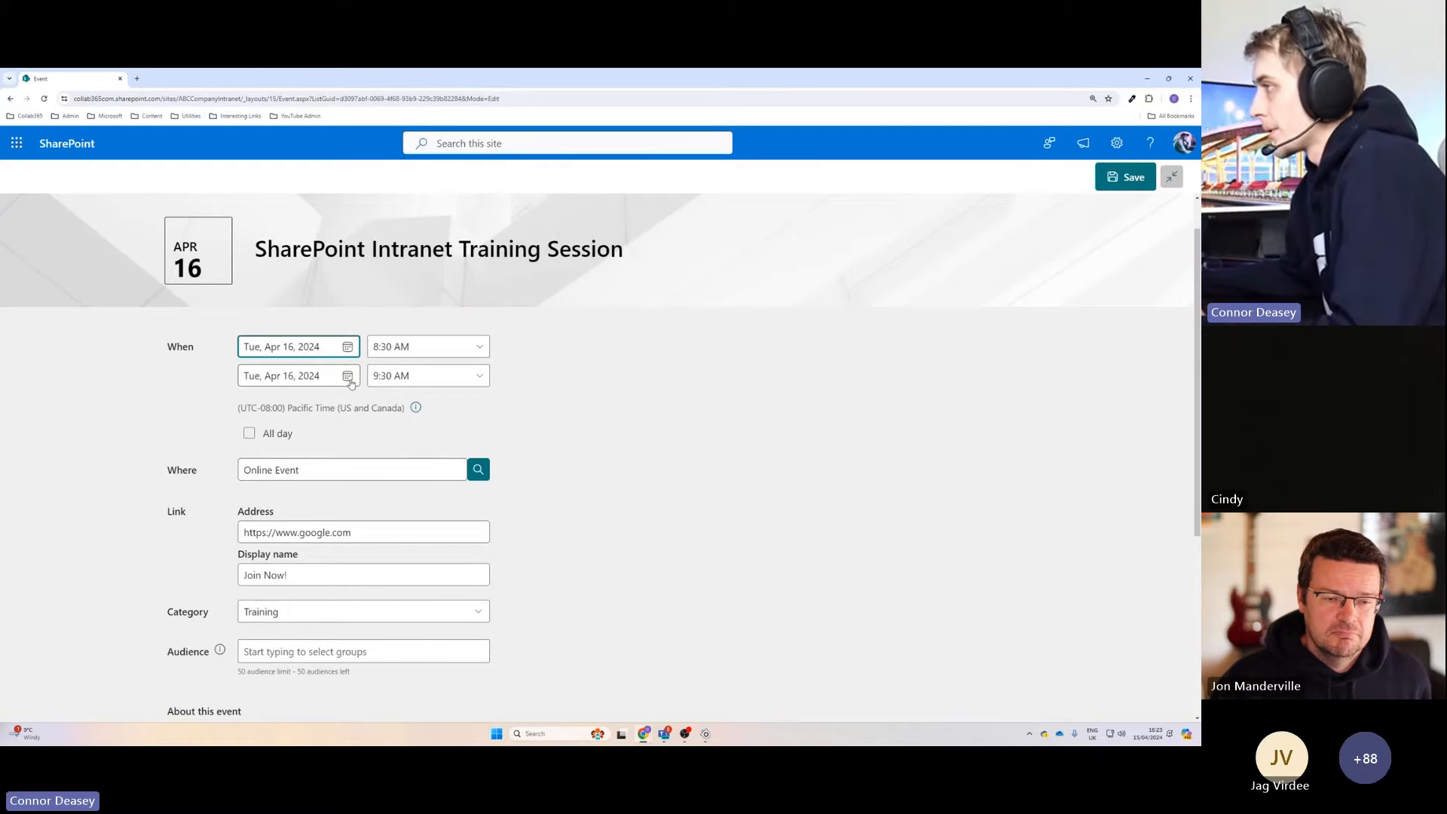
click(648, 400)
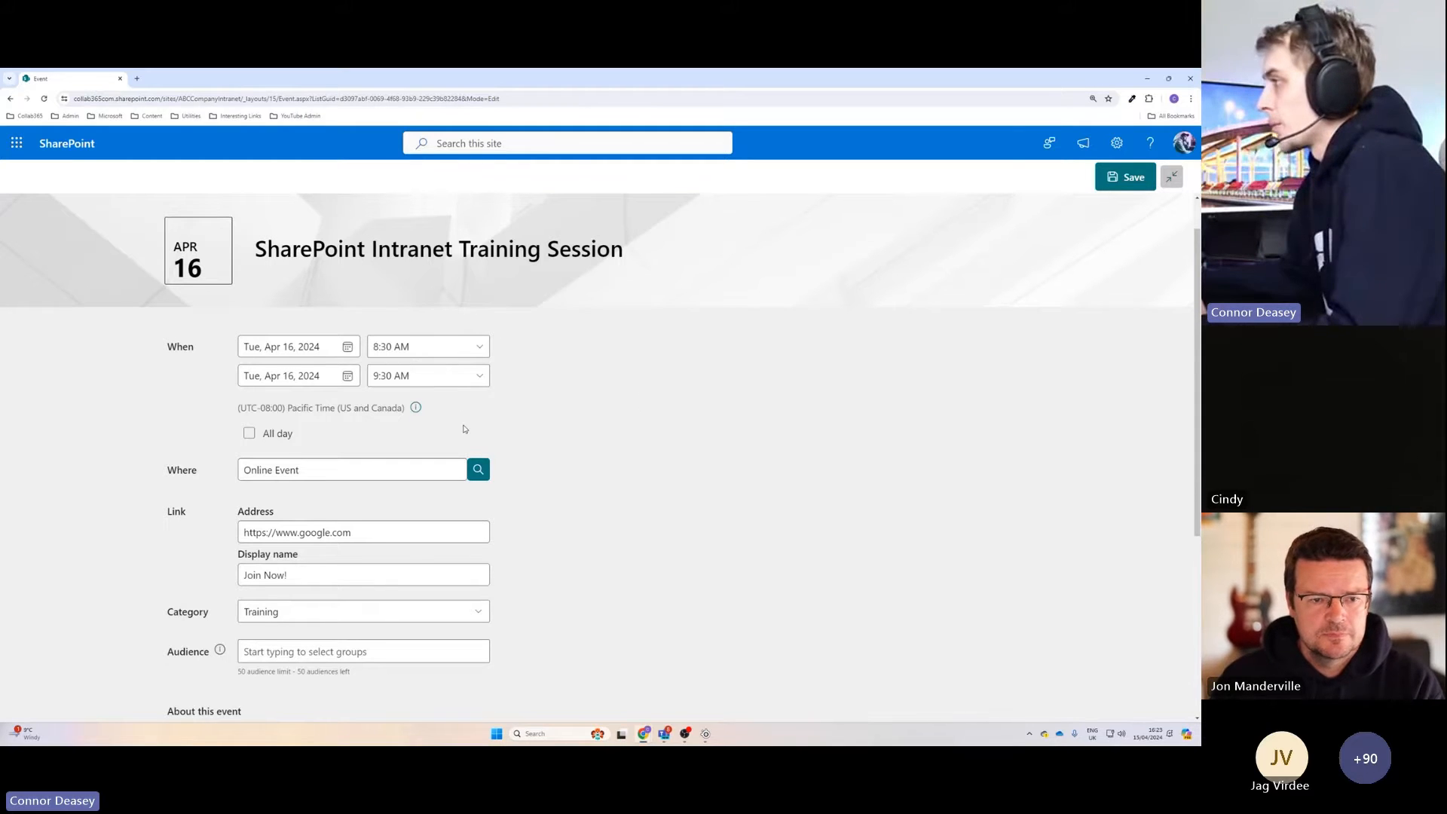
Enter "SOME AWESOME TRAINING HERE" as the description of the event.
scroll(527, 477, down, 2)
scroll(527, 478, down, 2)
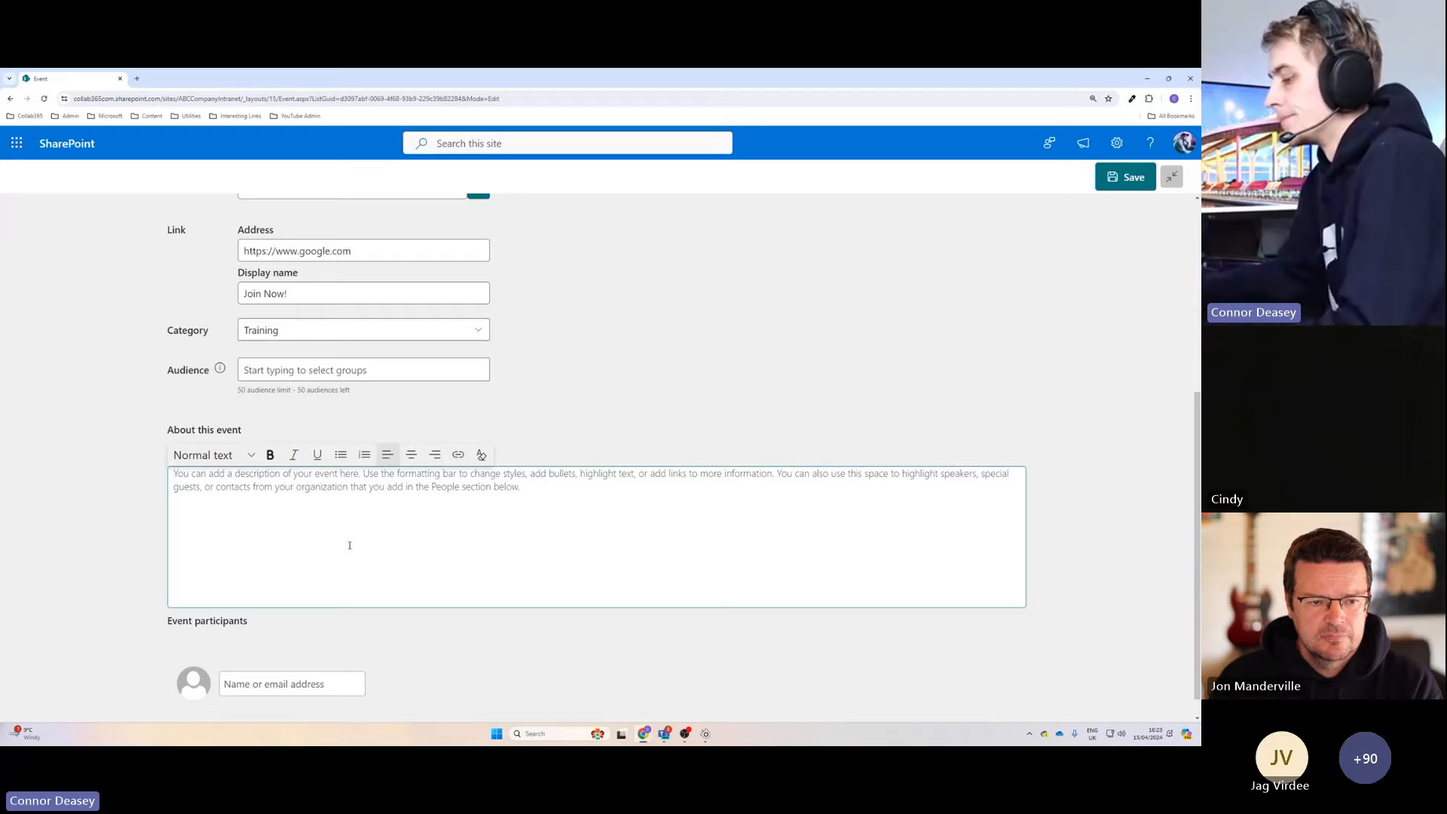
text(so)
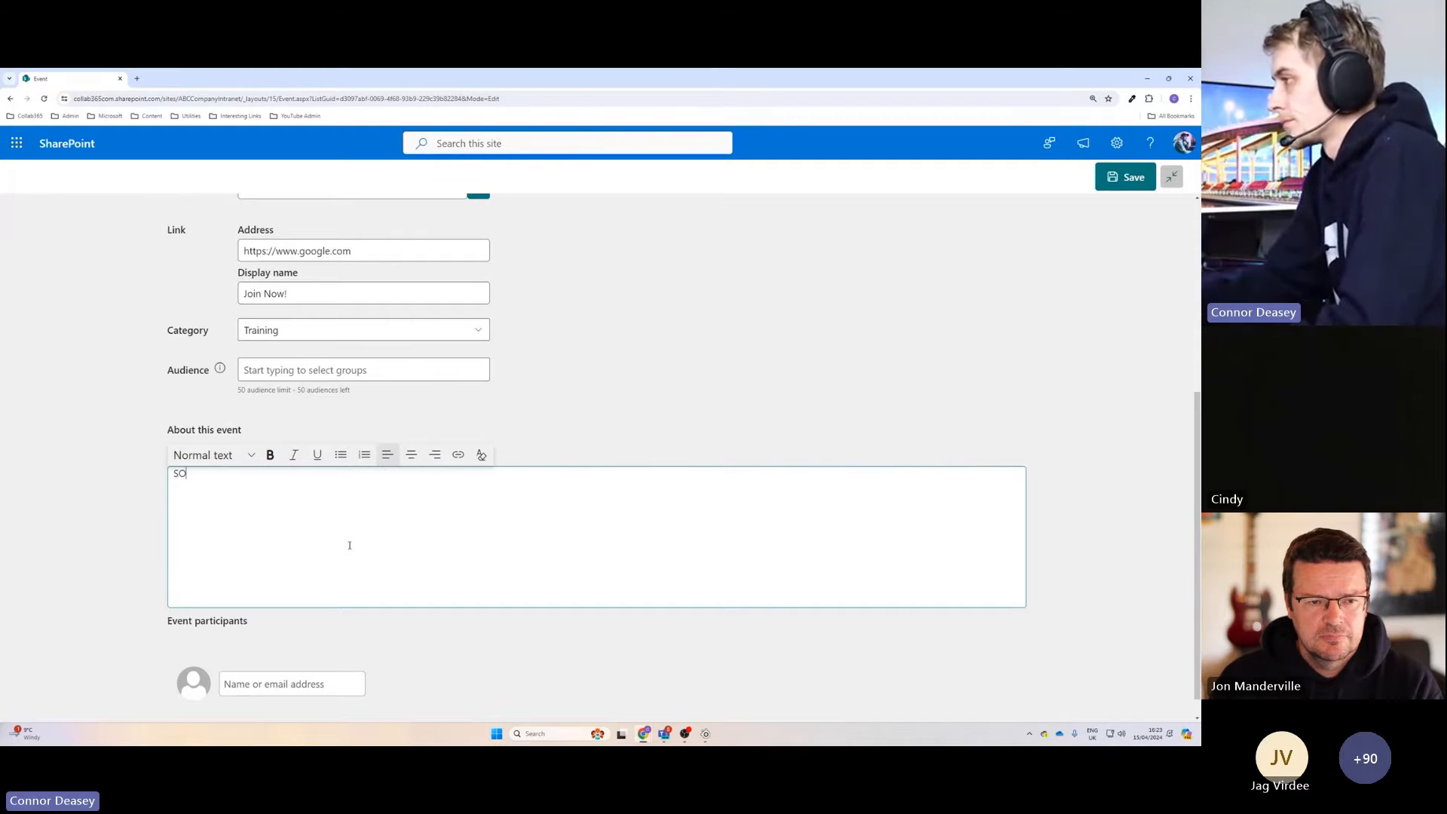
text(ME AWESOME TRAININ)
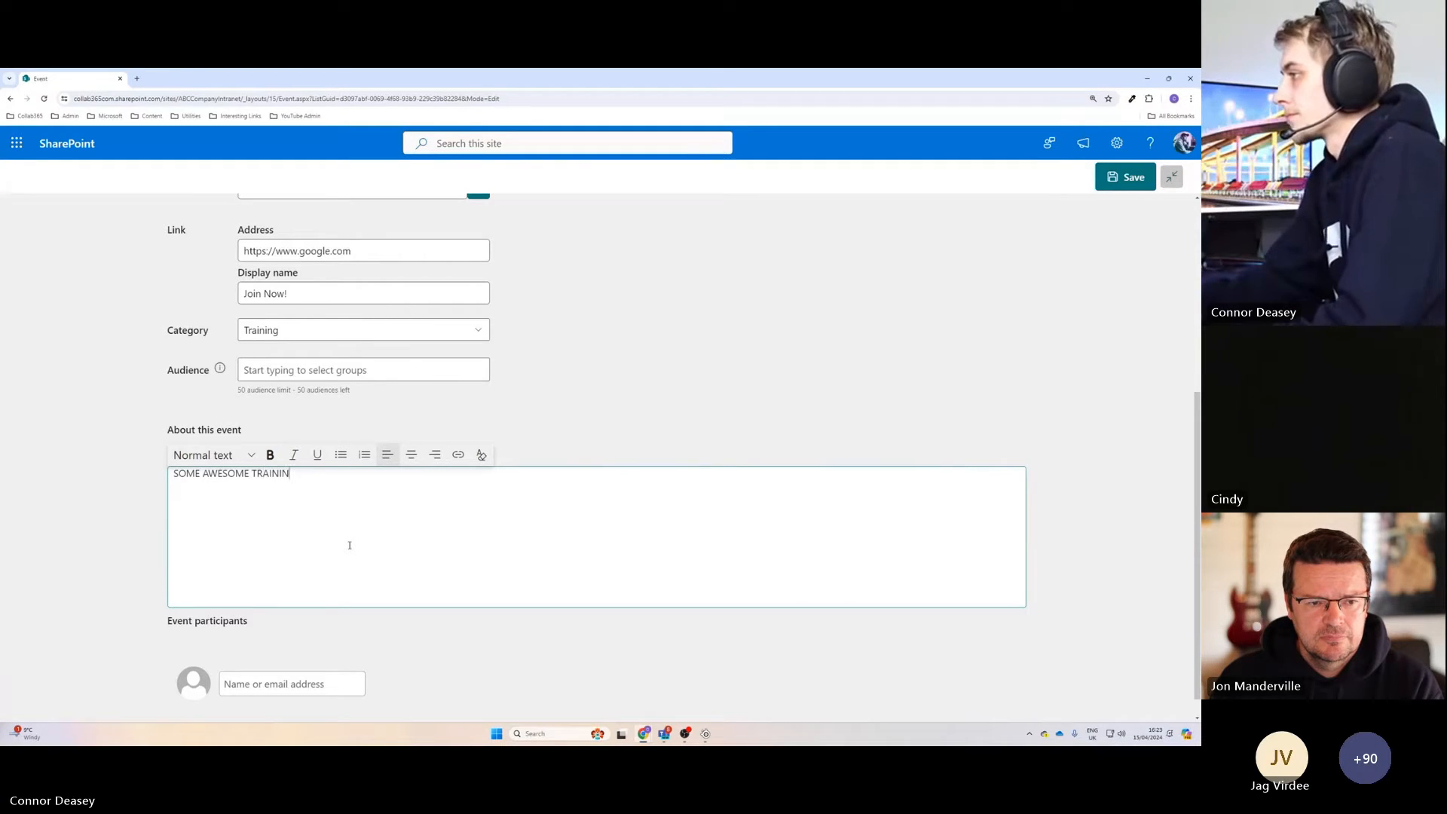
text(G HERE)
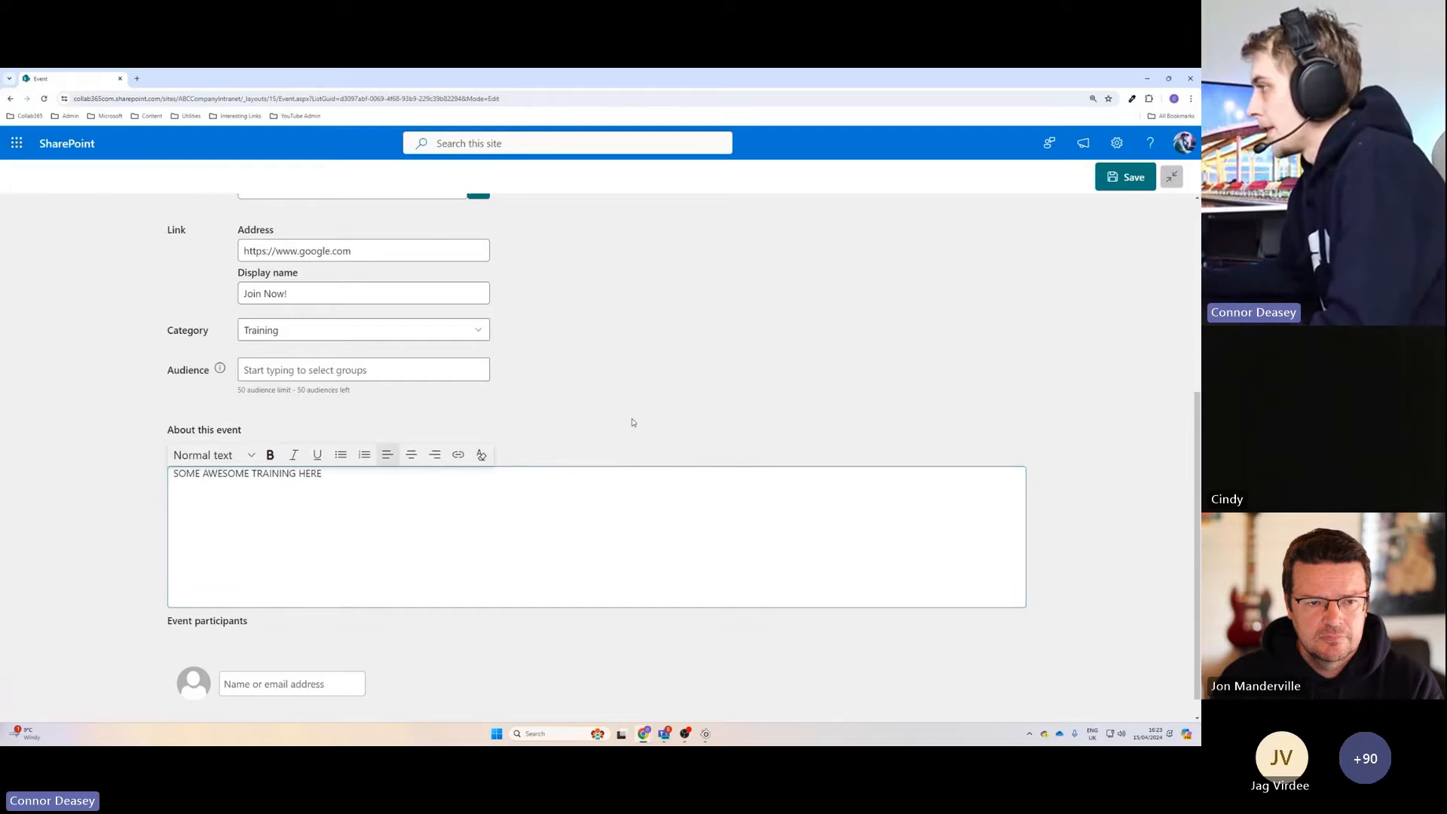
Look up a colleague by first name and add them as an event participant.
scroll(512, 514, down, 1)
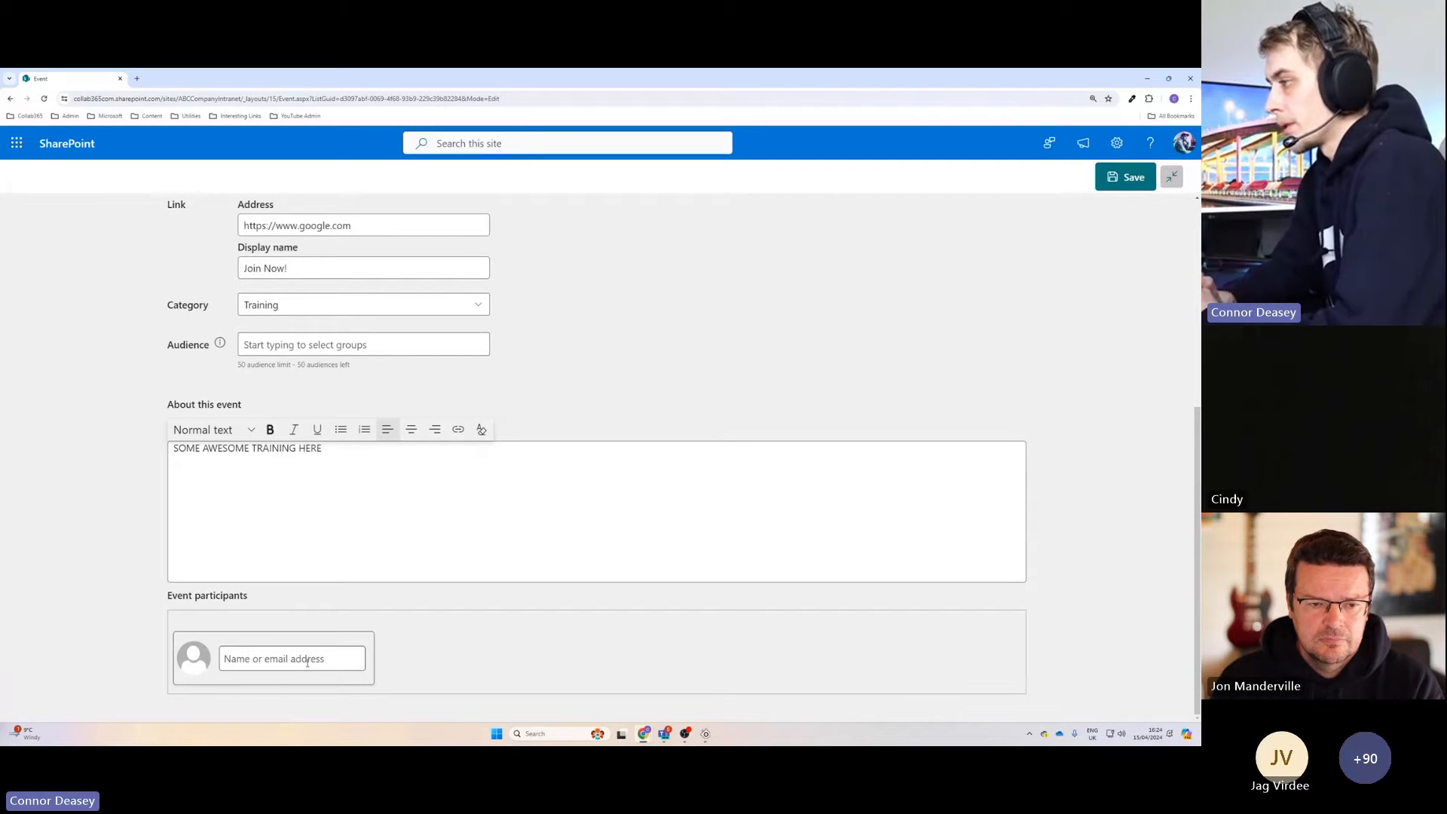
click(322, 657)
text(JON)
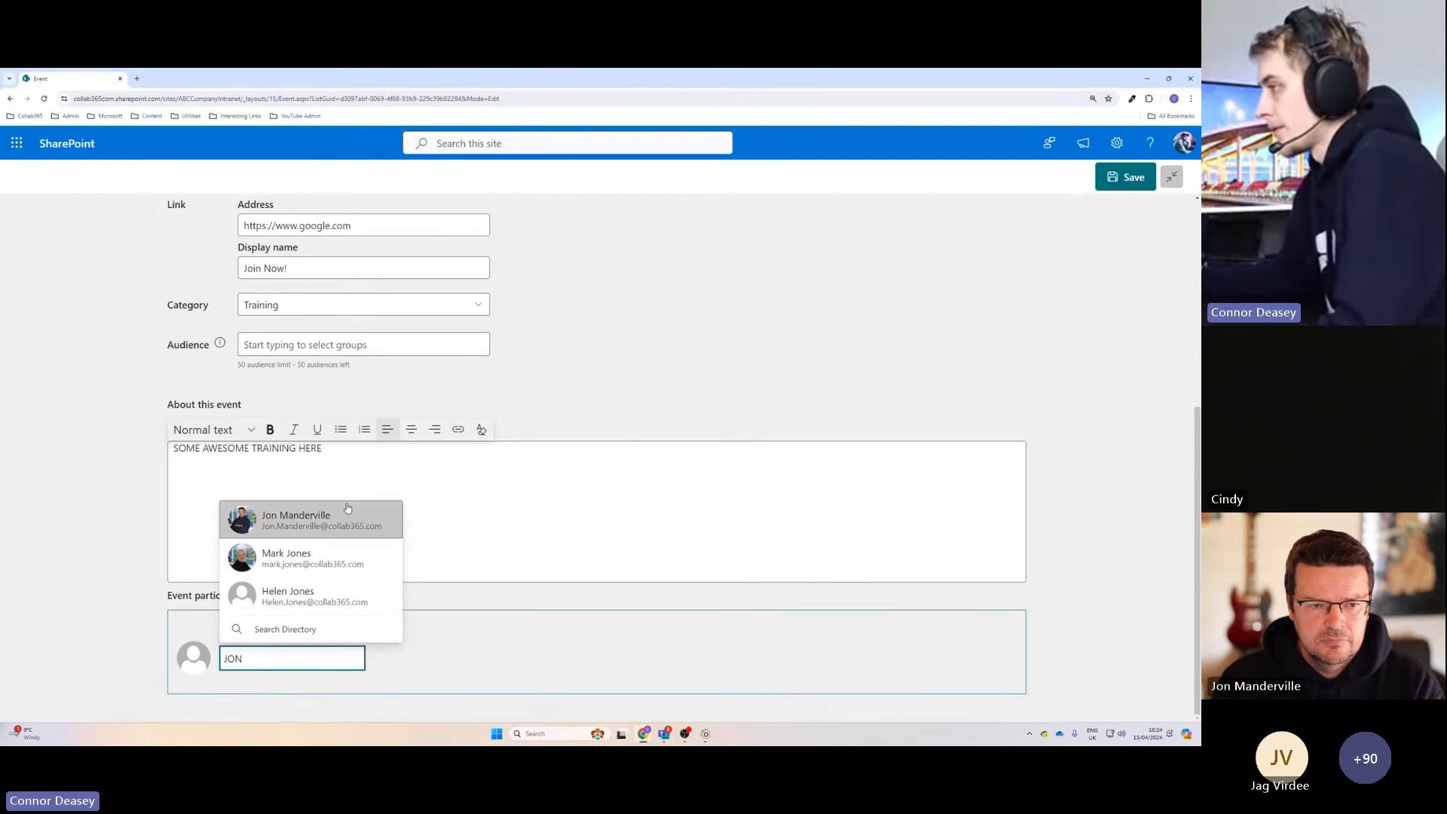
click(310, 520)
click(284, 594)
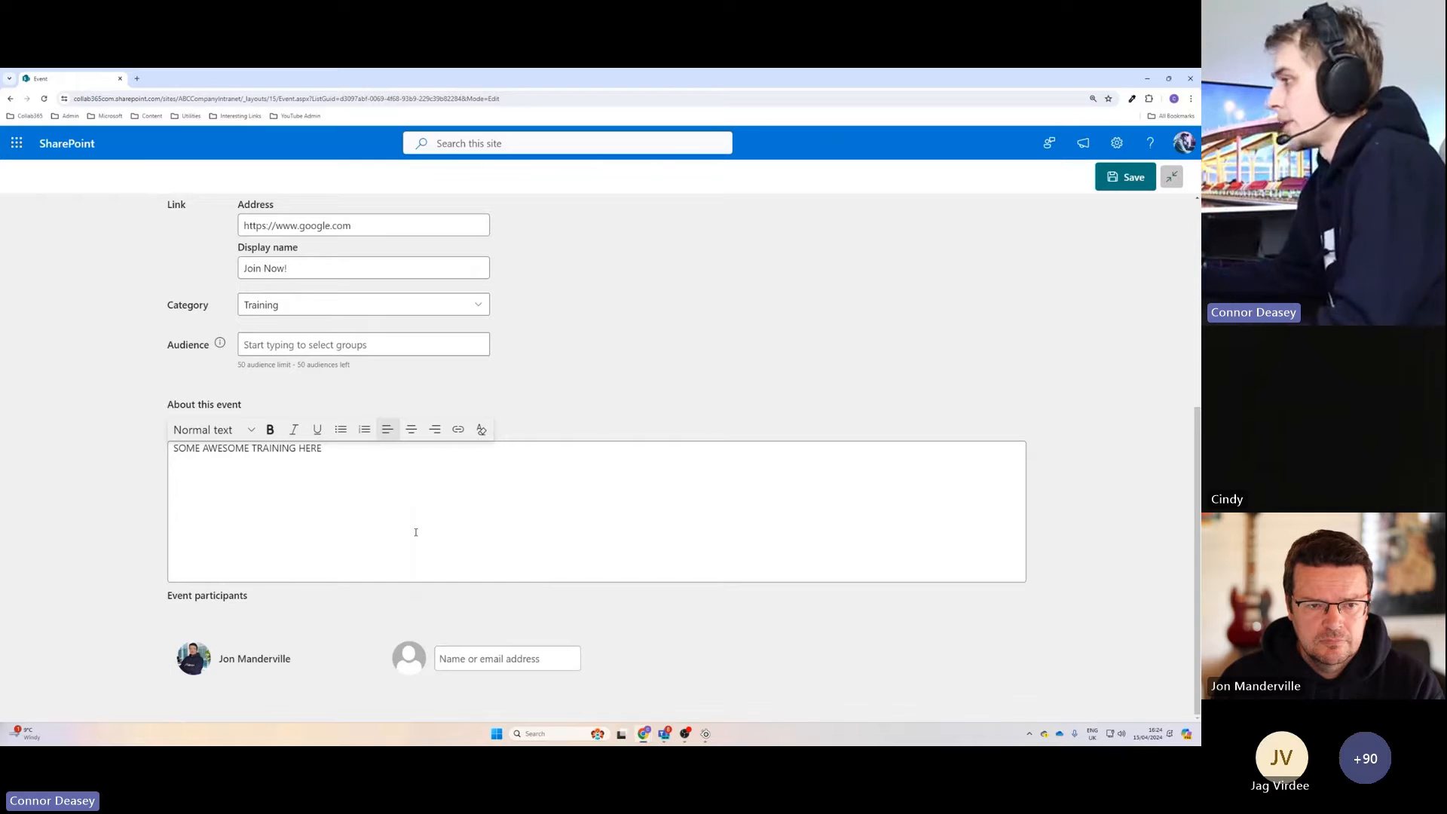
Replace the event's banner background with the stock image of the spiral staircase.
scroll(414, 530, up, 5)
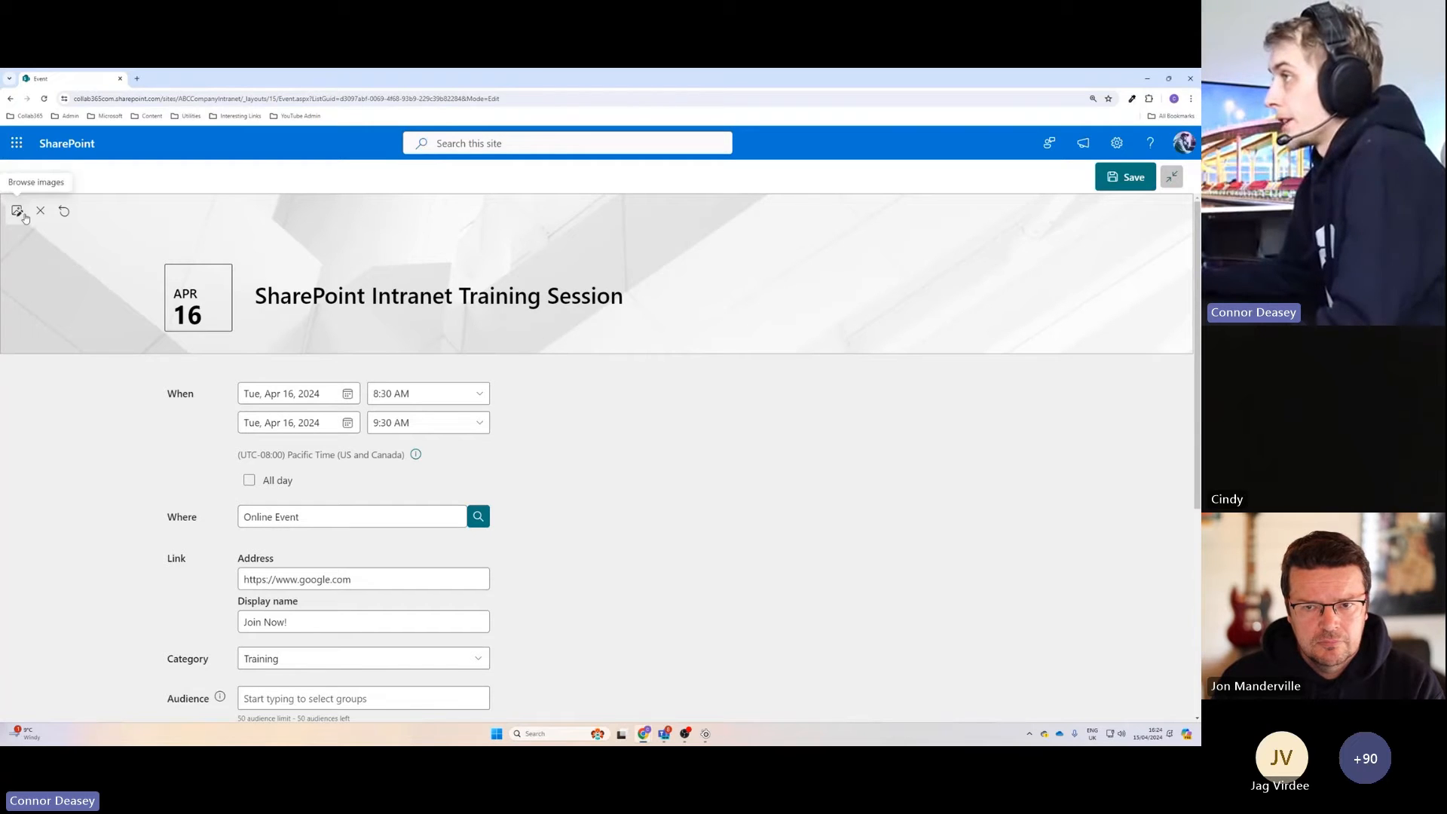
click(18, 212)
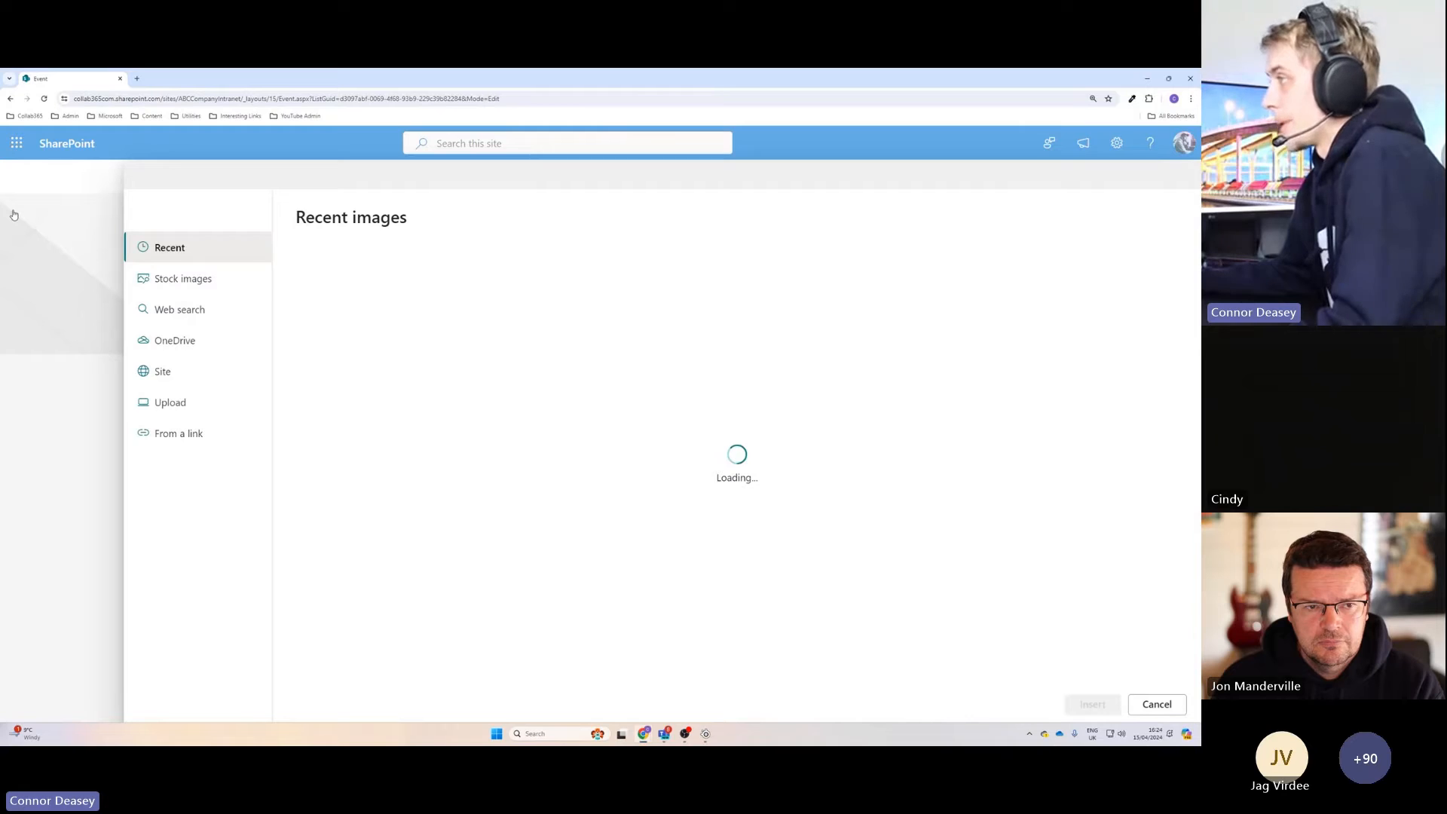
click(184, 284)
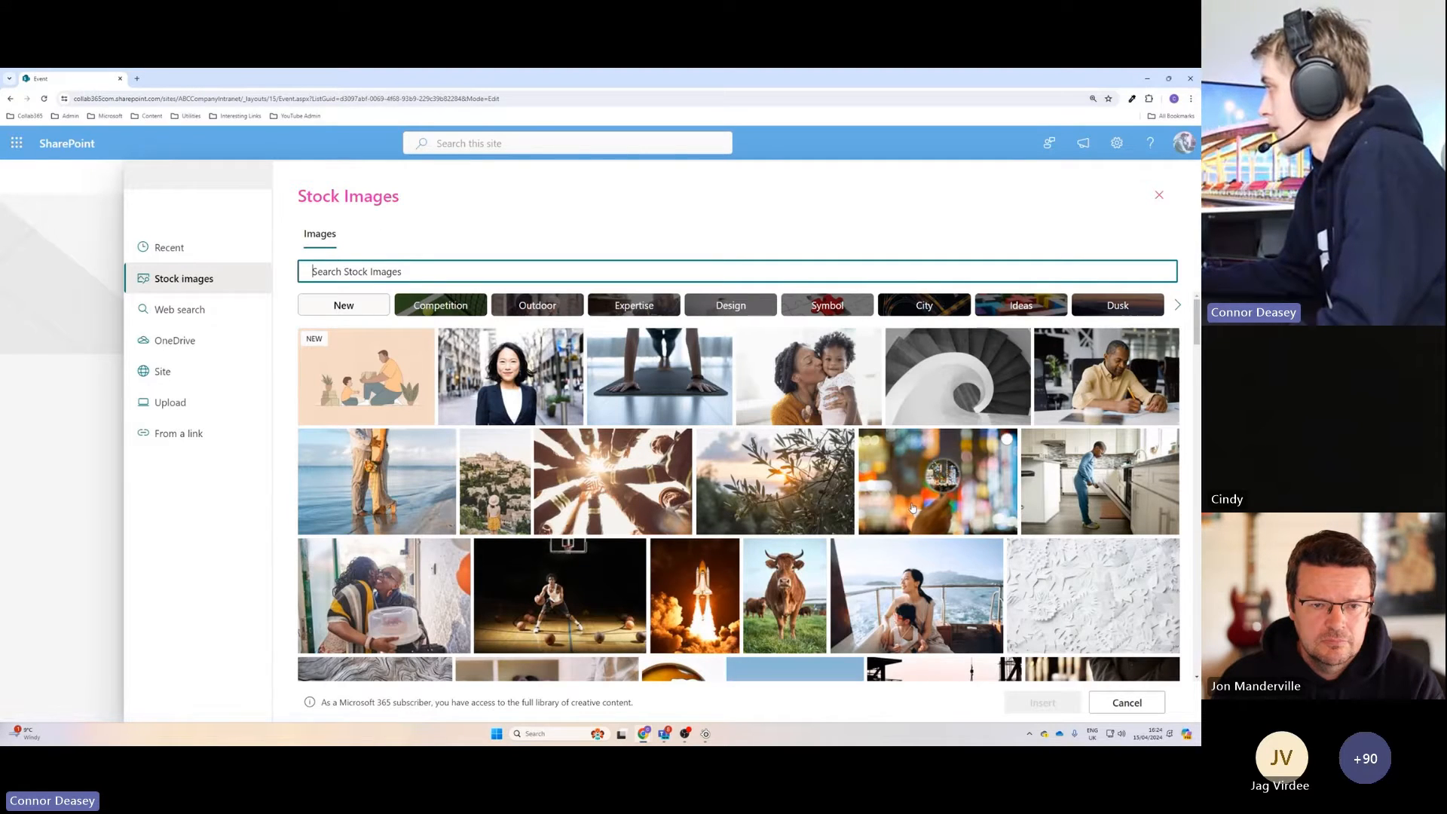
click(943, 397)
click(1043, 703)
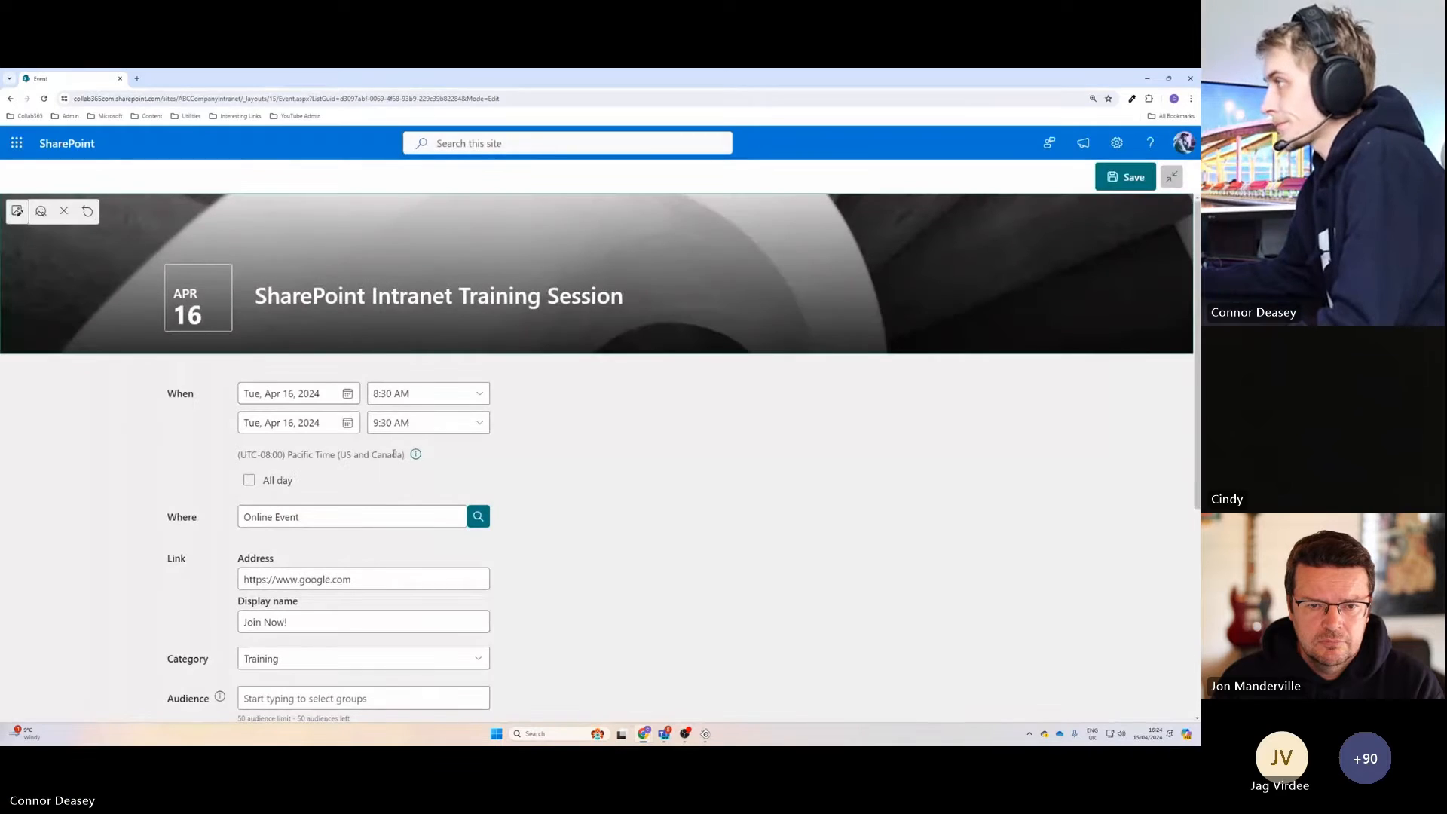
Look over the completed event form and save the event.
scroll(576, 461, down, 5)
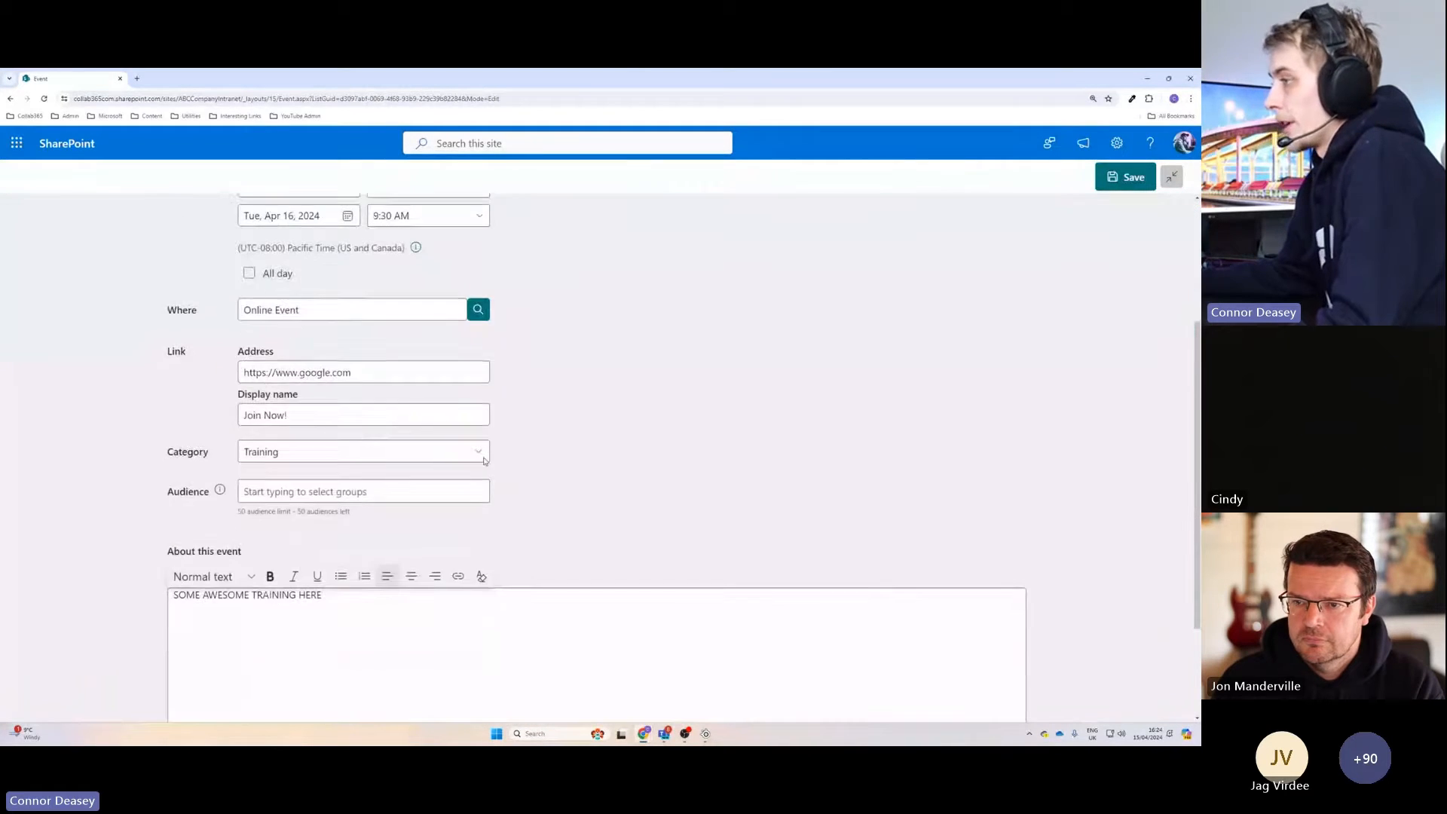
scroll(1136, 198, up, 2)
click(1134, 179)
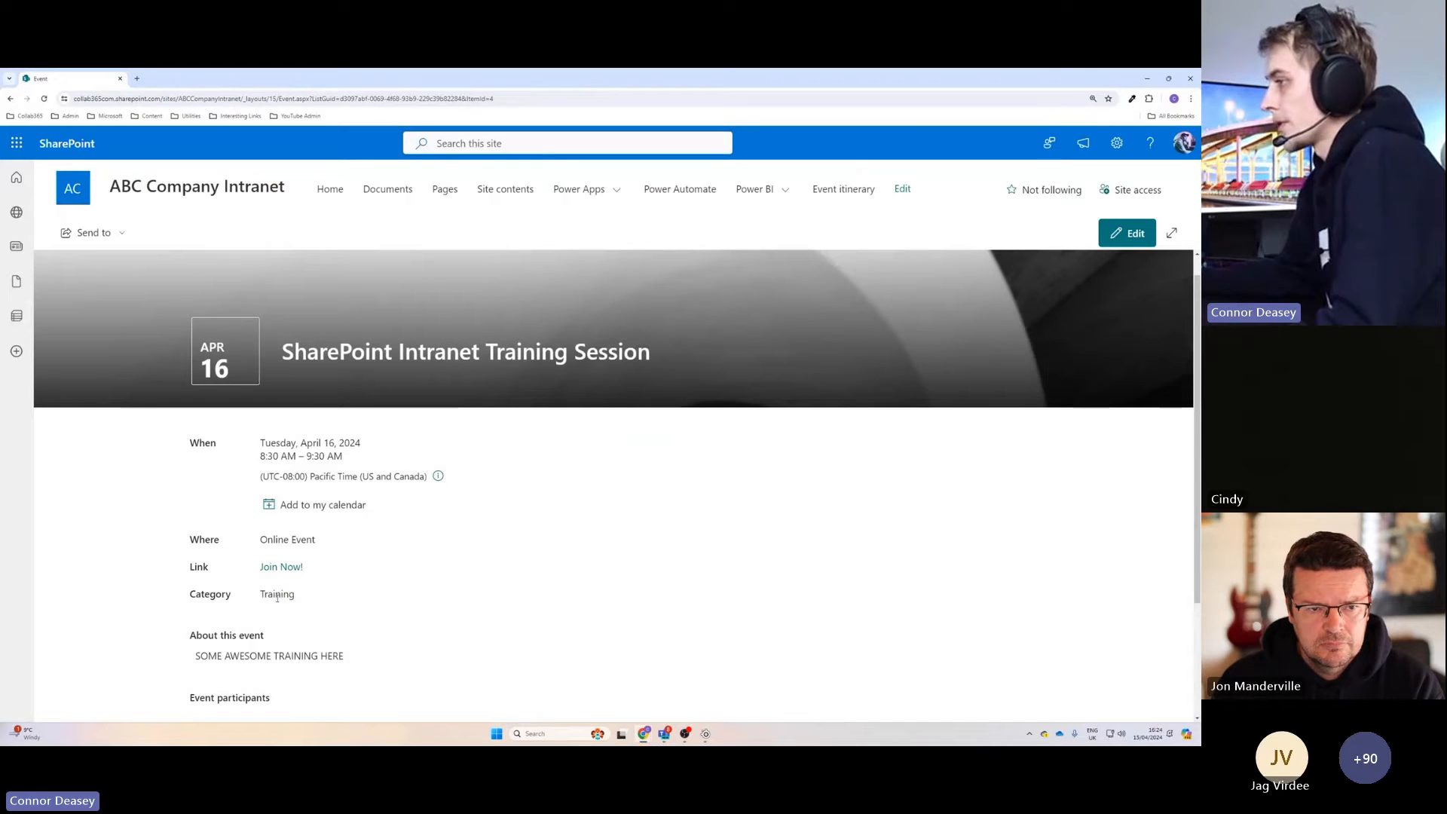
Check the saved event's category and participant details, and download its calendar file for adding to a personal calendar.
scroll(280, 598, down, 2)
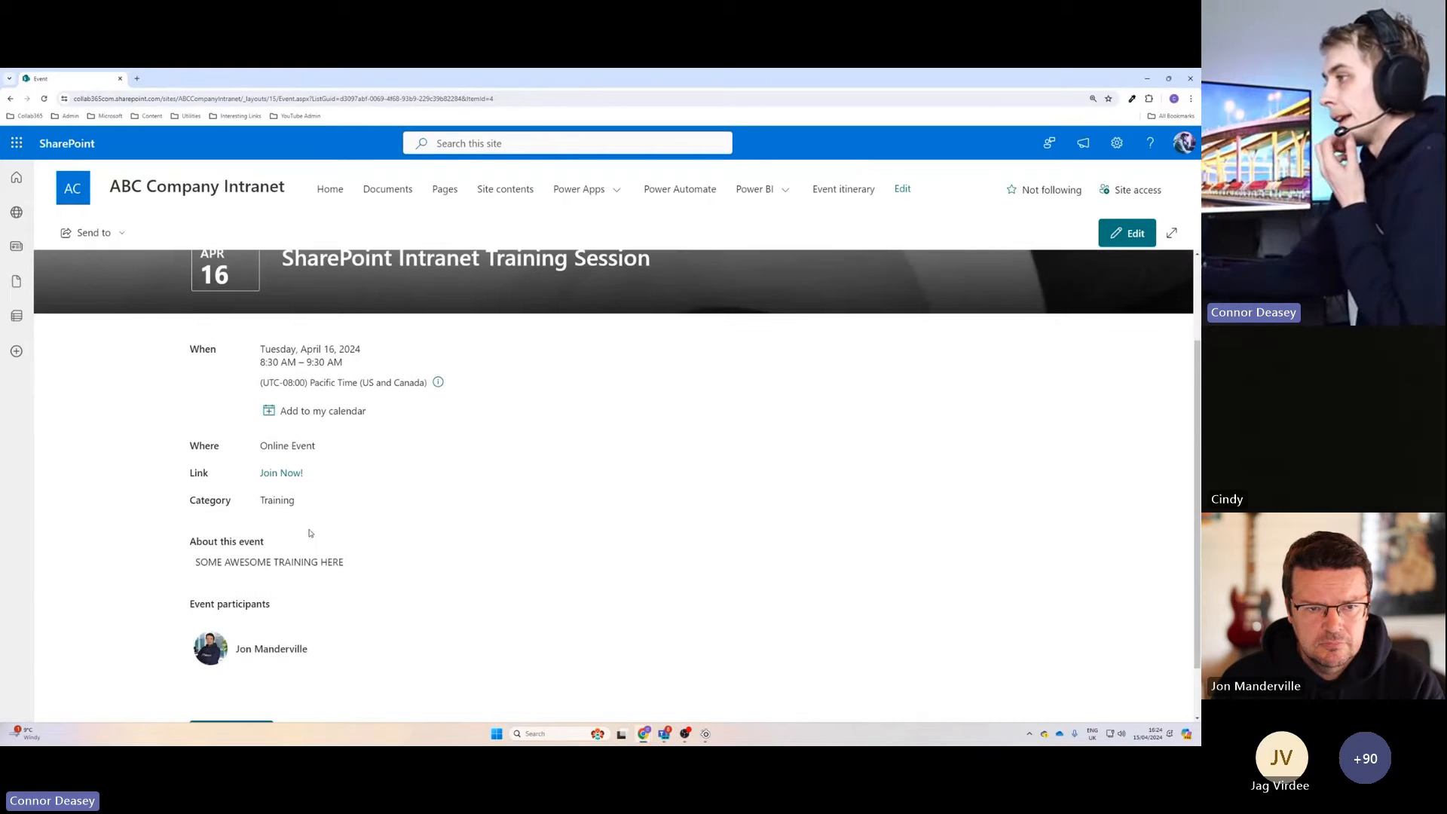
drag(304, 509, 257, 504)
click(349, 532)
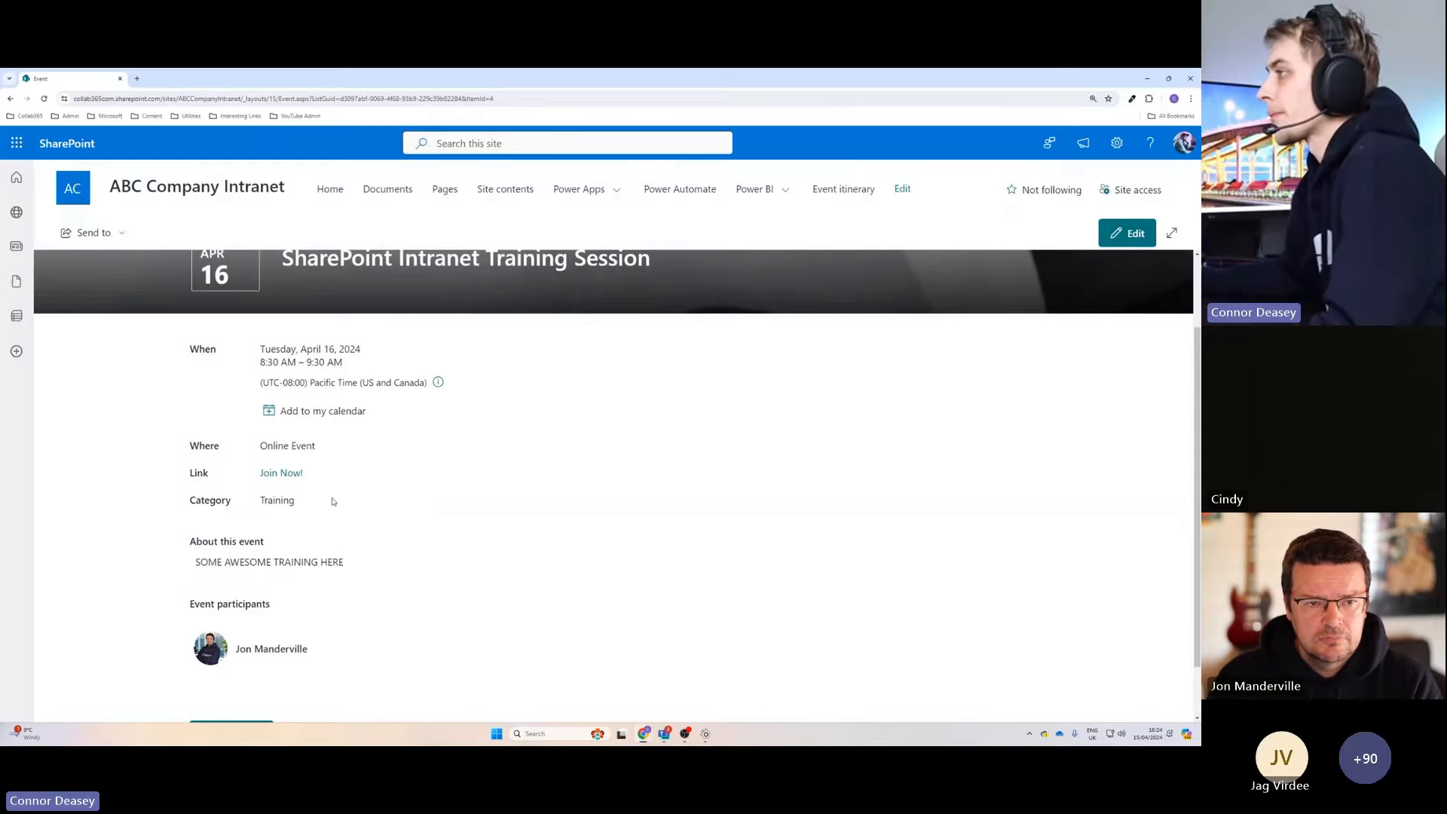
scroll(377, 504, up, 2)
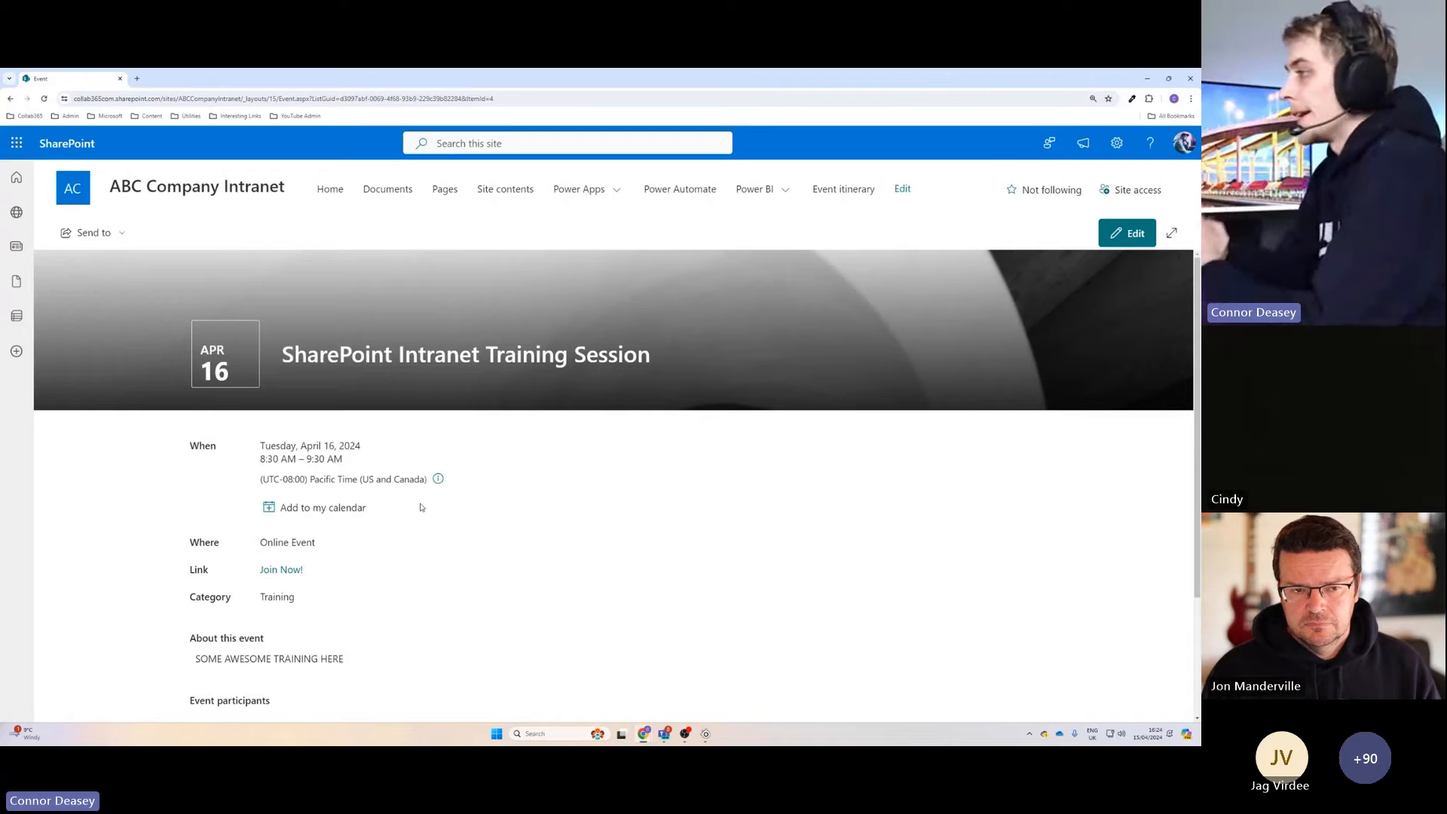
click(304, 509)
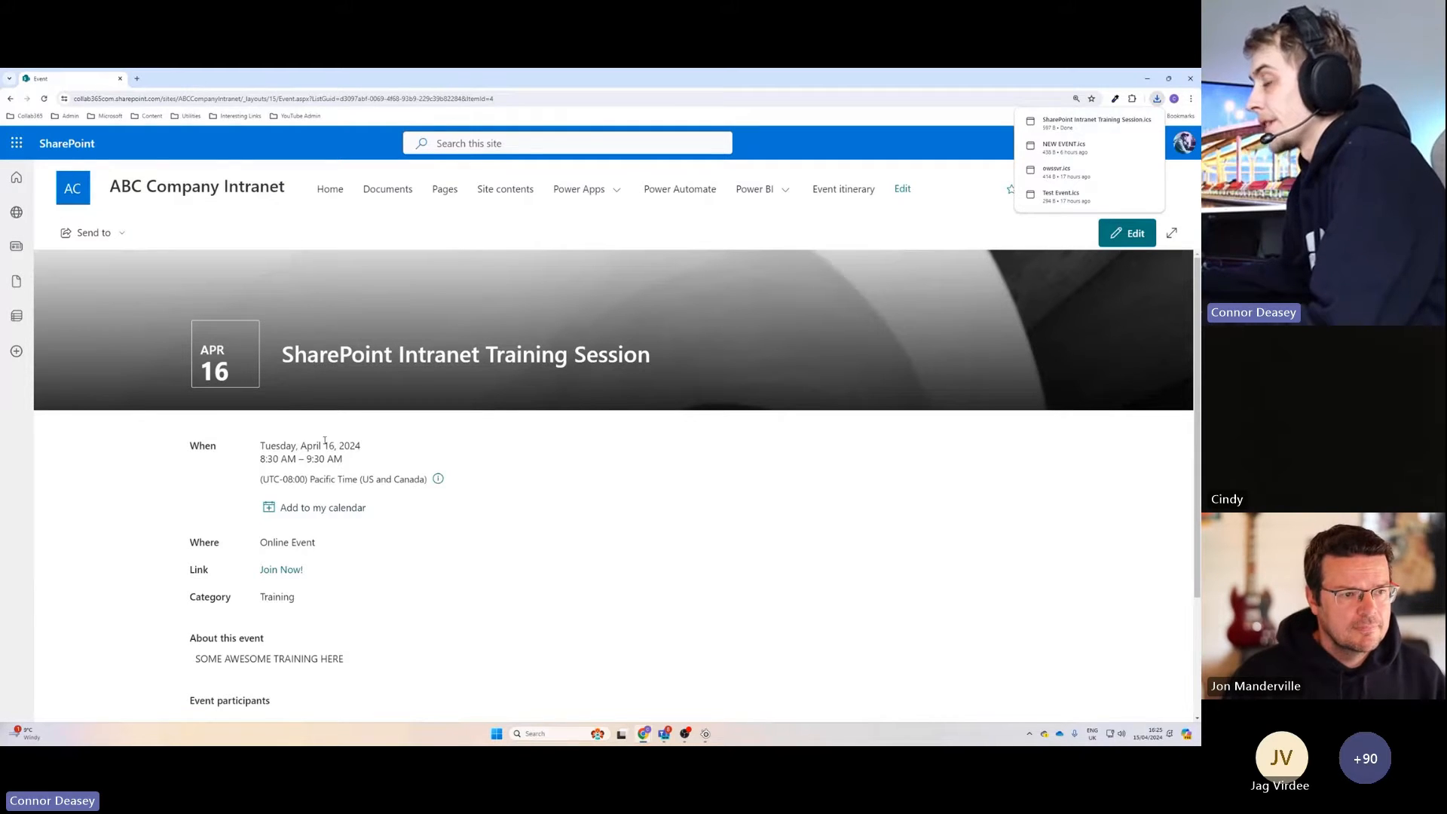
Test the event's "Join Now!" link and close the page it opens.
scroll(466, 496, down, 1)
scroll(389, 466, down, 1)
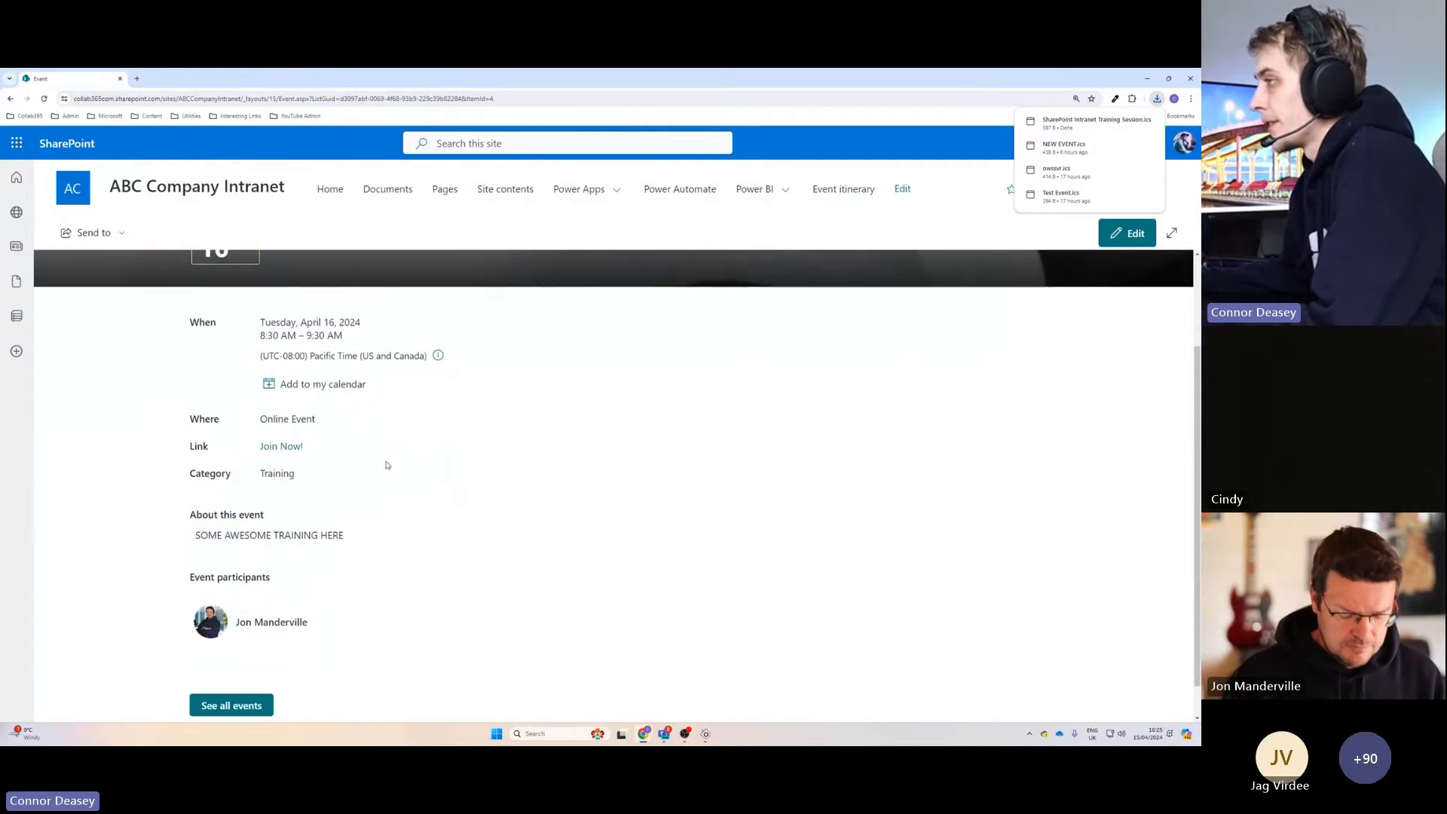
scroll(439, 559, up, 1)
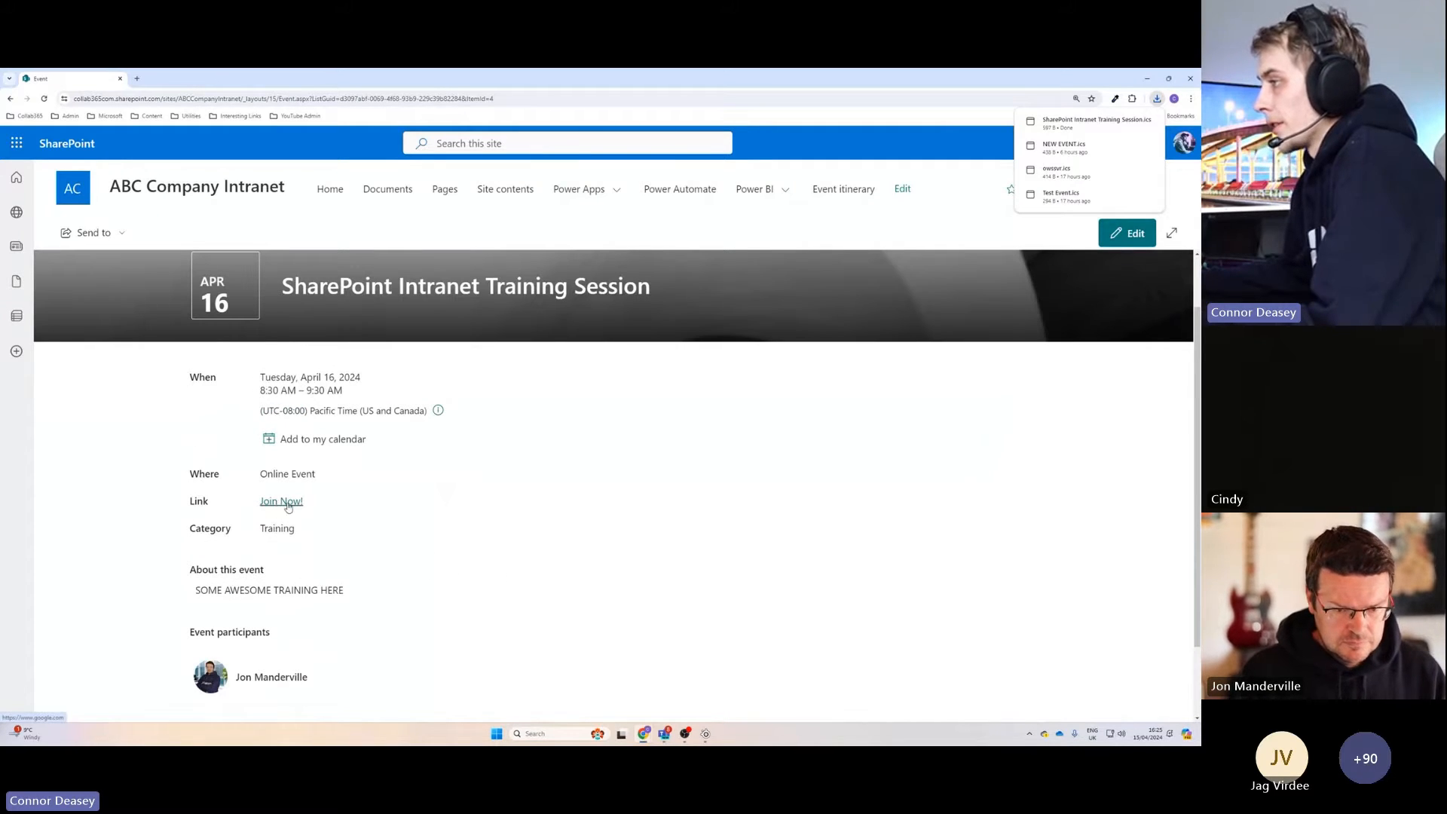
click(287, 502)
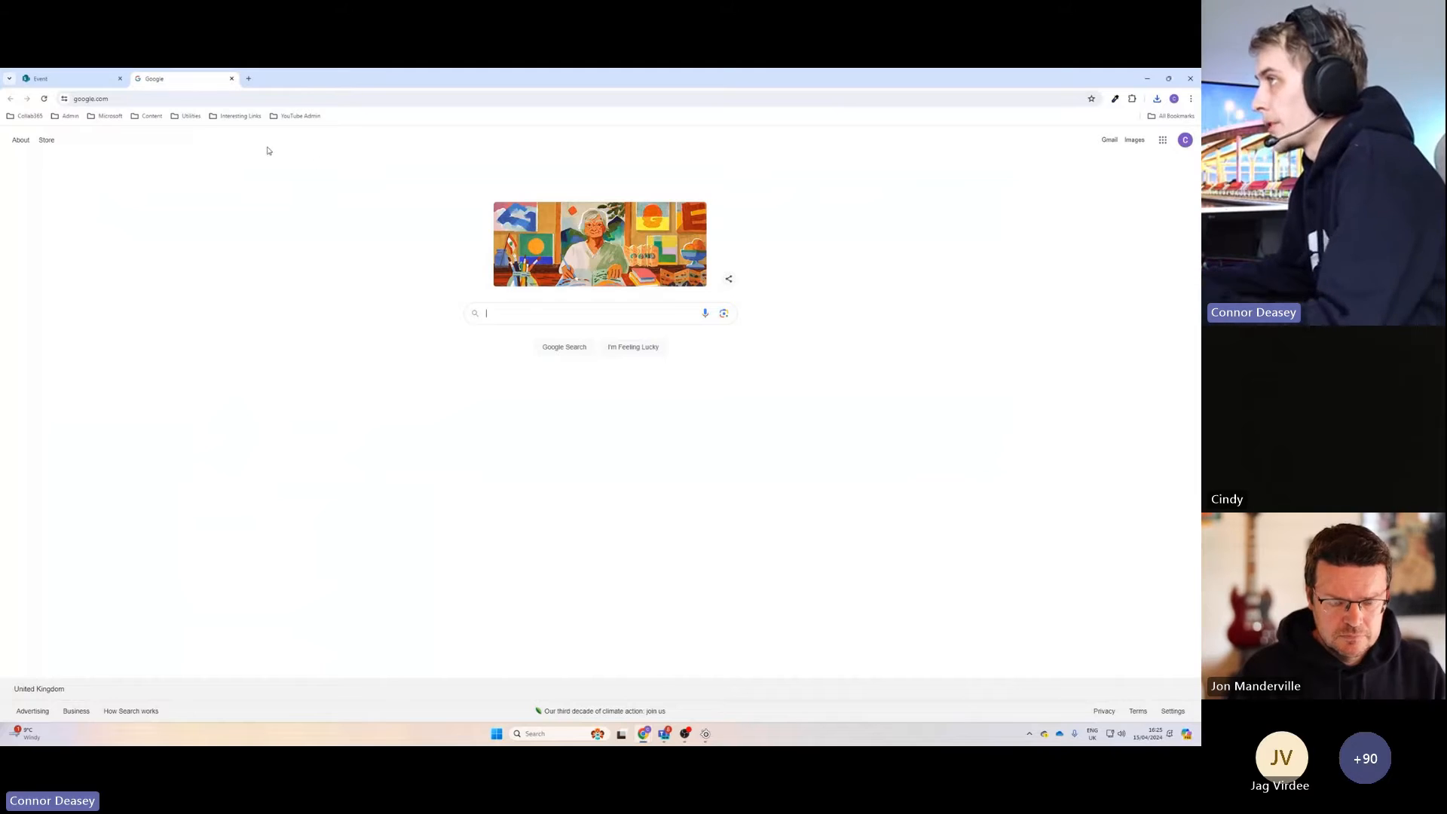
click(232, 80)
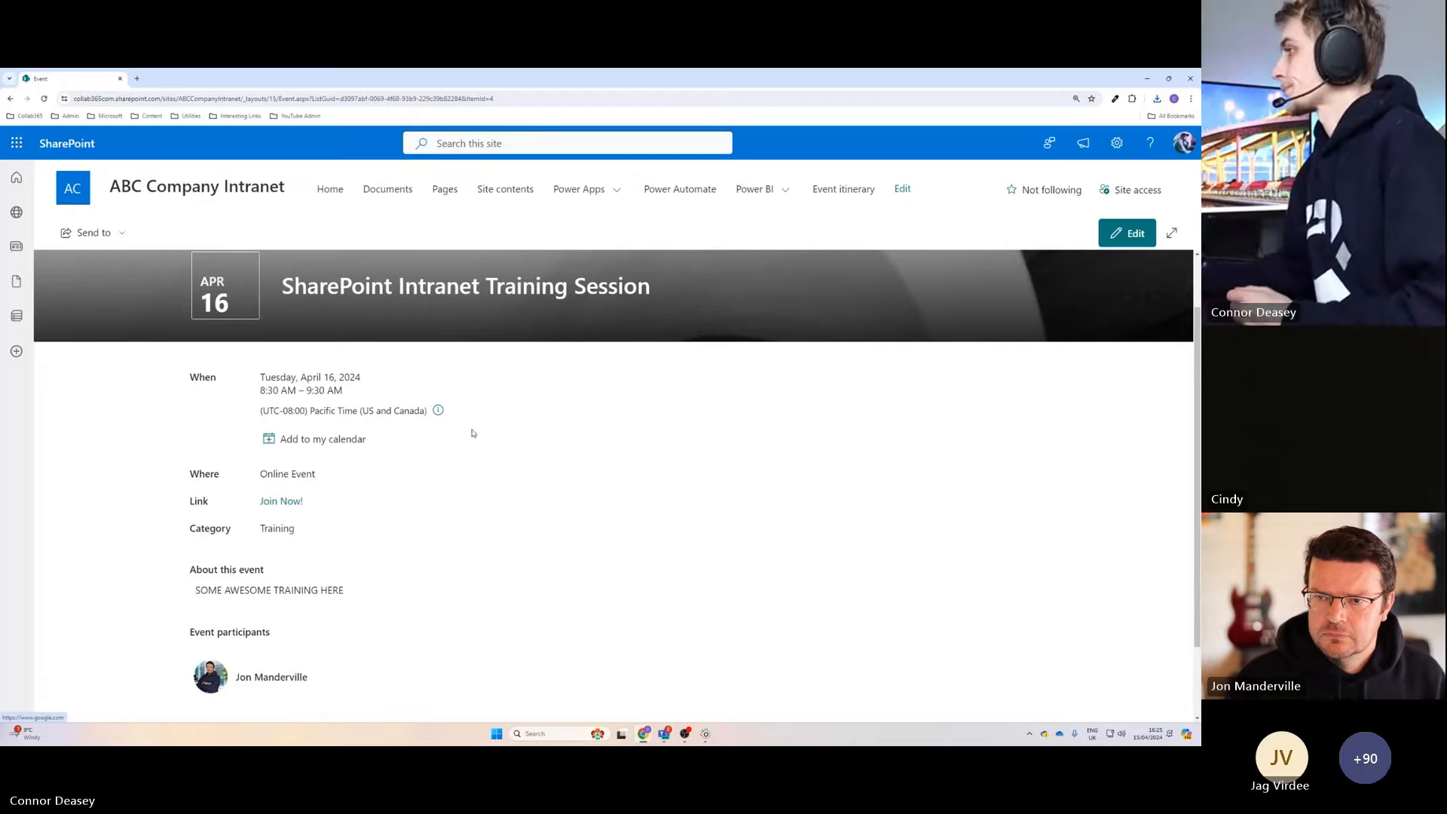
Look over the saved training event's details and open the list of all events.
scroll(475, 434, up, 1)
scroll(475, 415, down, 2)
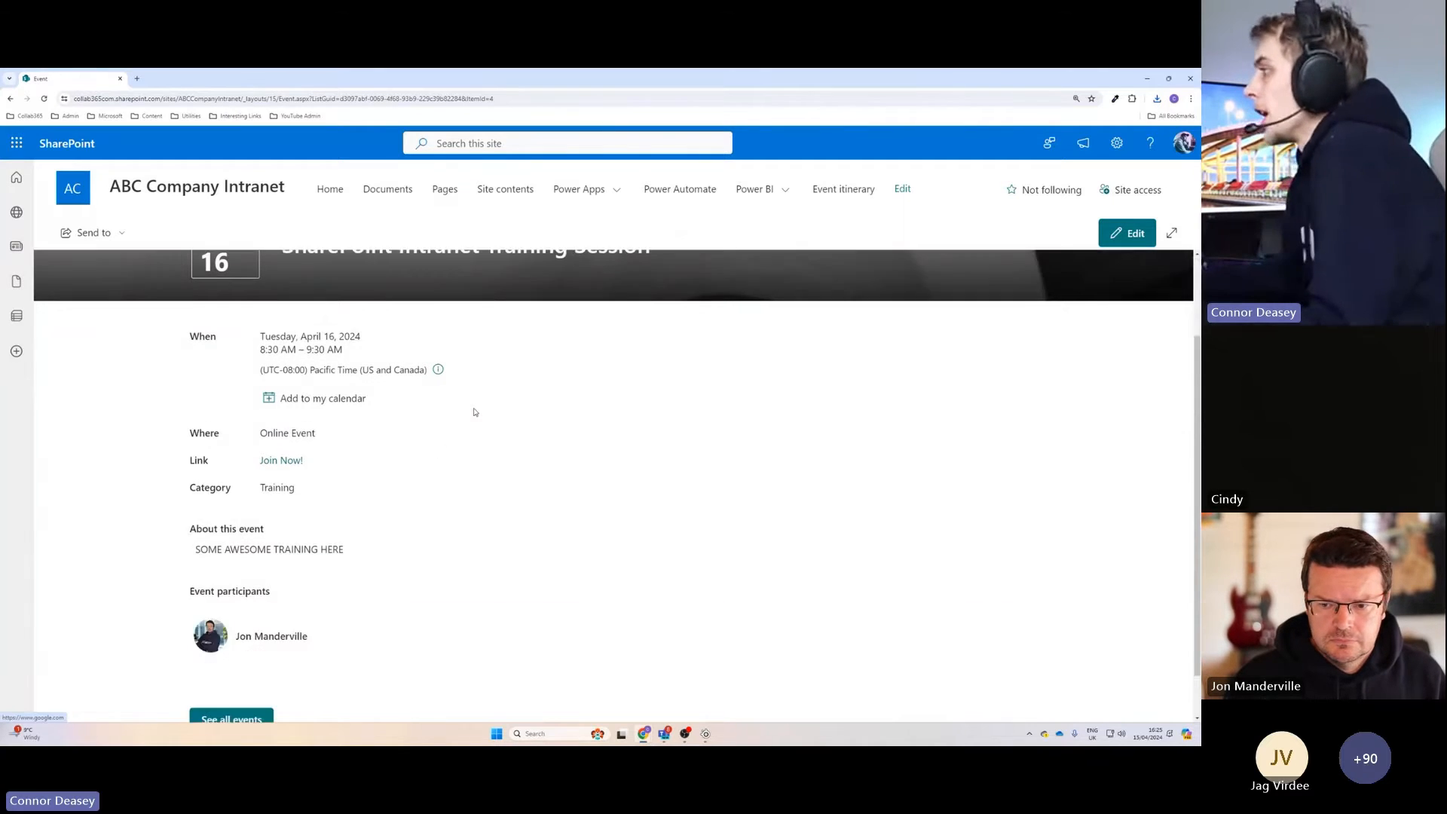
scroll(475, 412, down, 1)
click(237, 666)
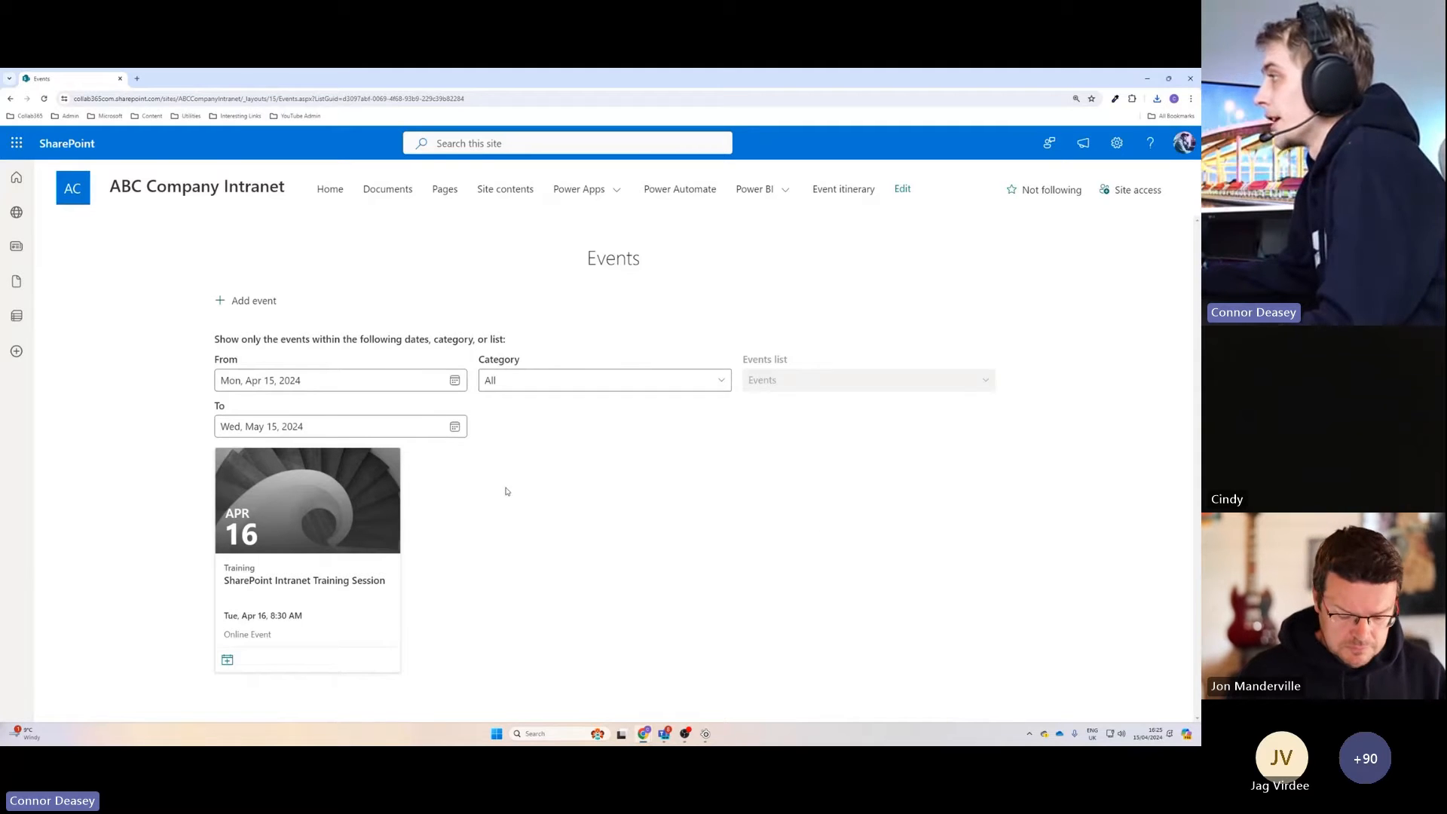
Return to the intranet home page, reload it, and check its Training Events section for the new event.
click(322, 188)
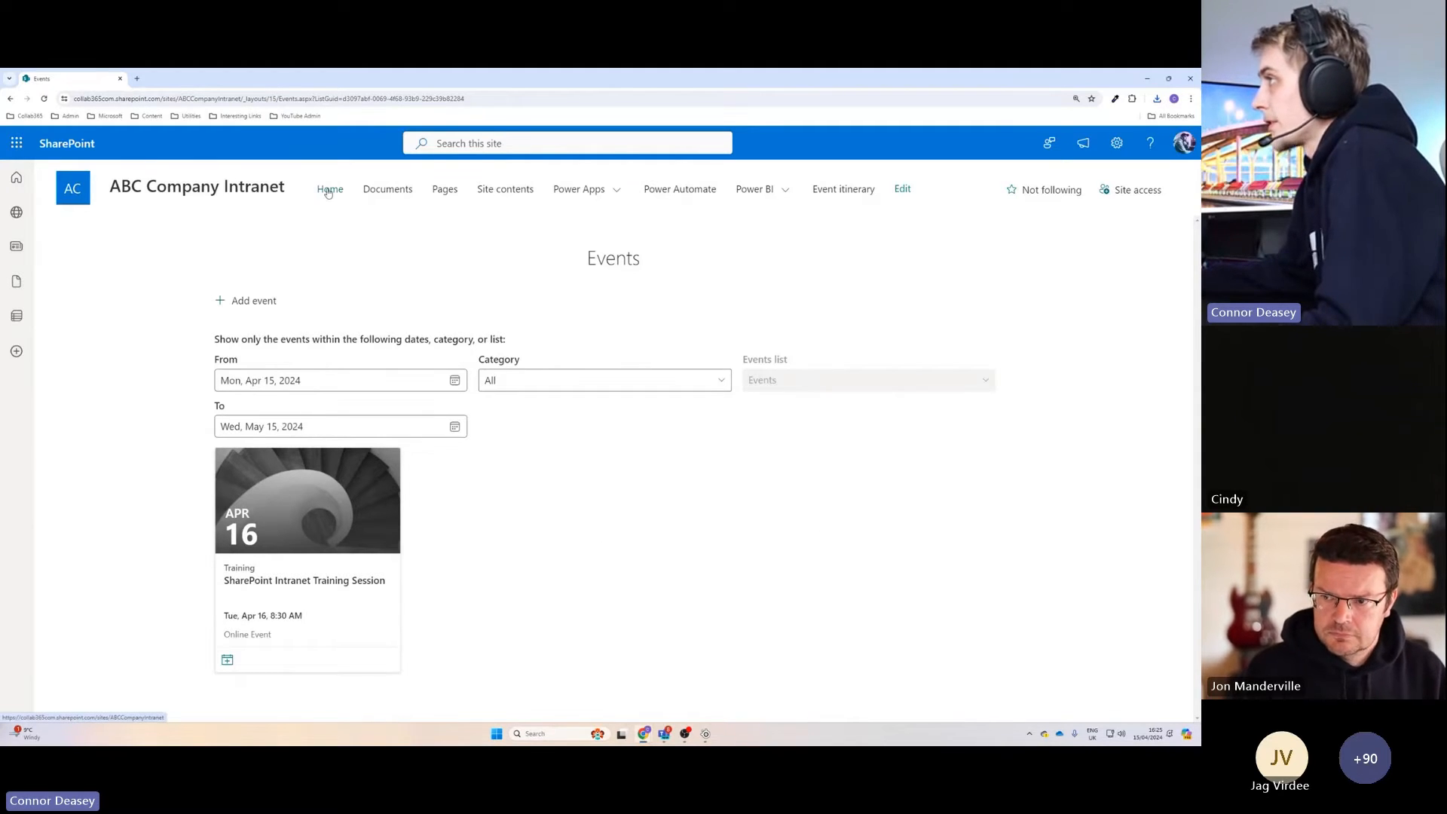
scroll(684, 436, down, 5)
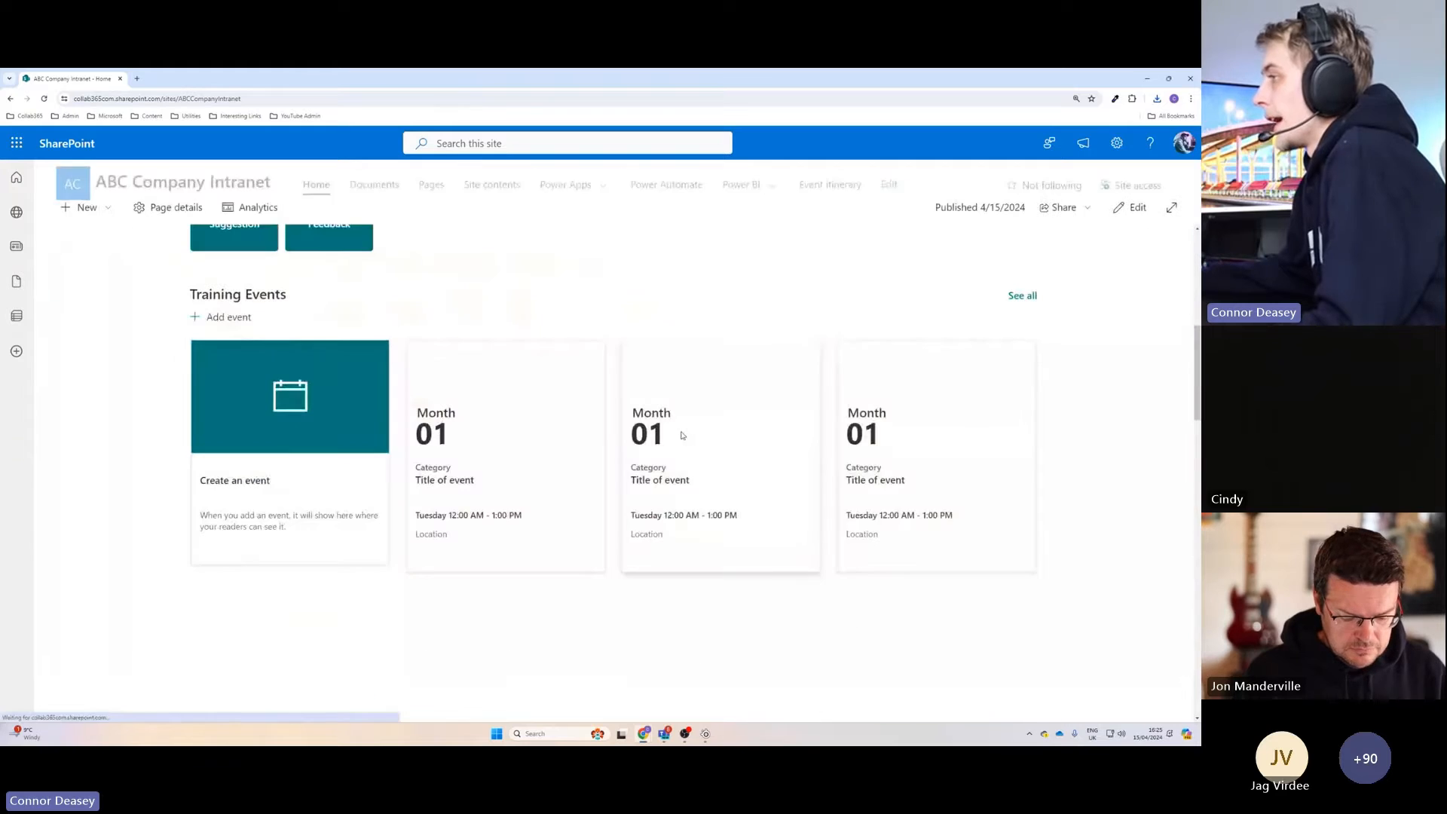
scroll(657, 439, up, 1)
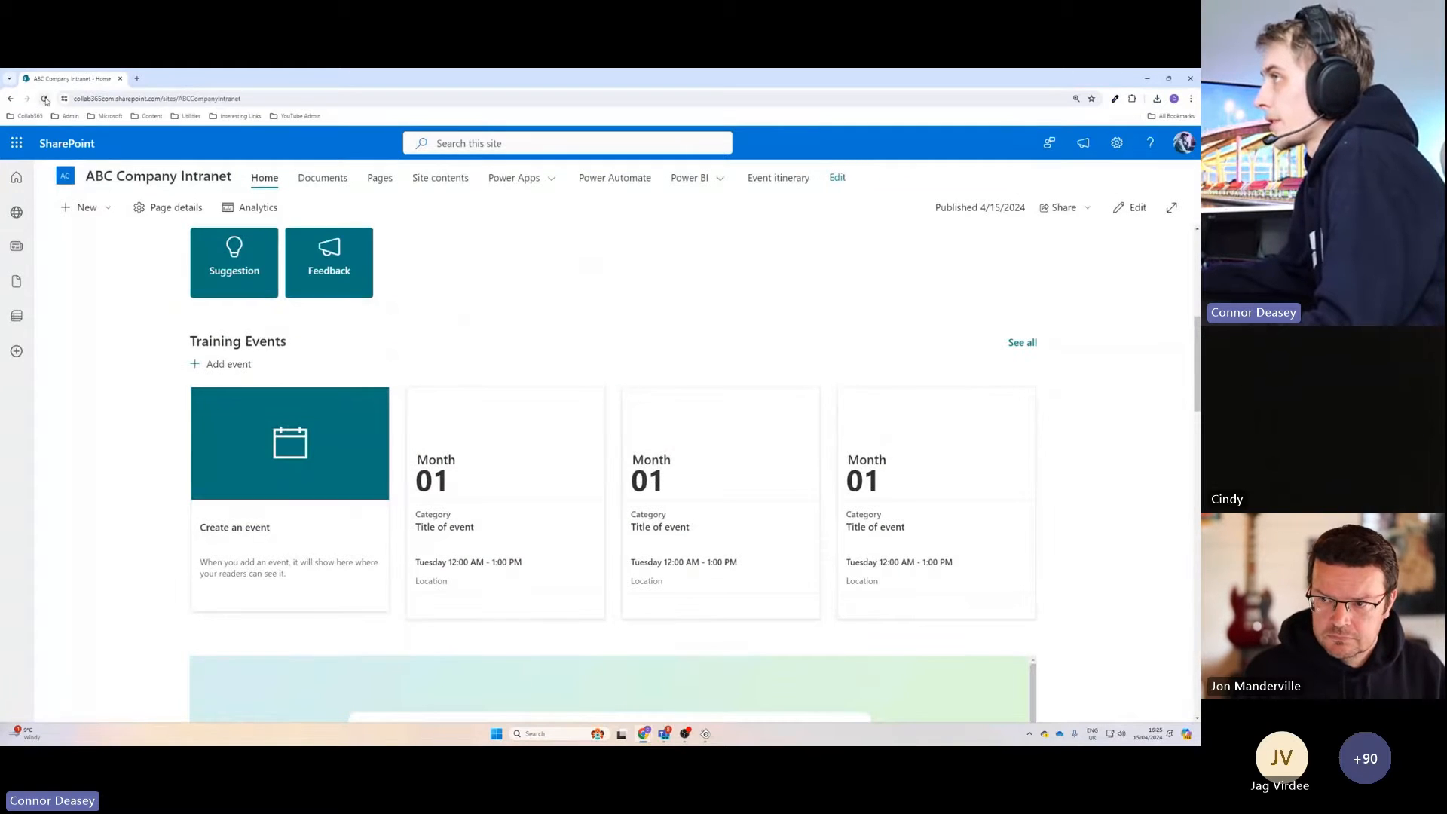
click(44, 99)
scroll(402, 322, down, 5)
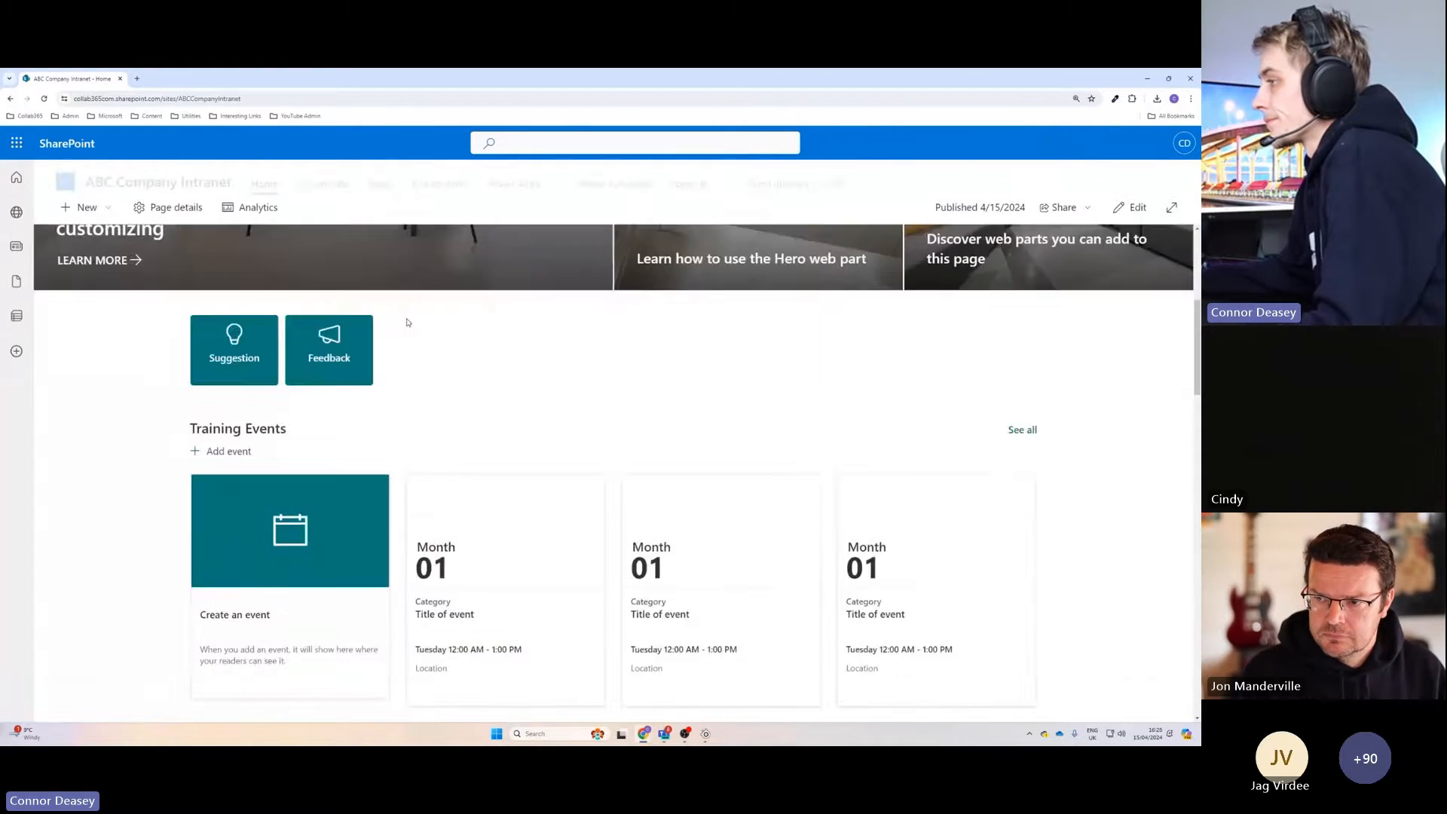
scroll(400, 332, up, 1)
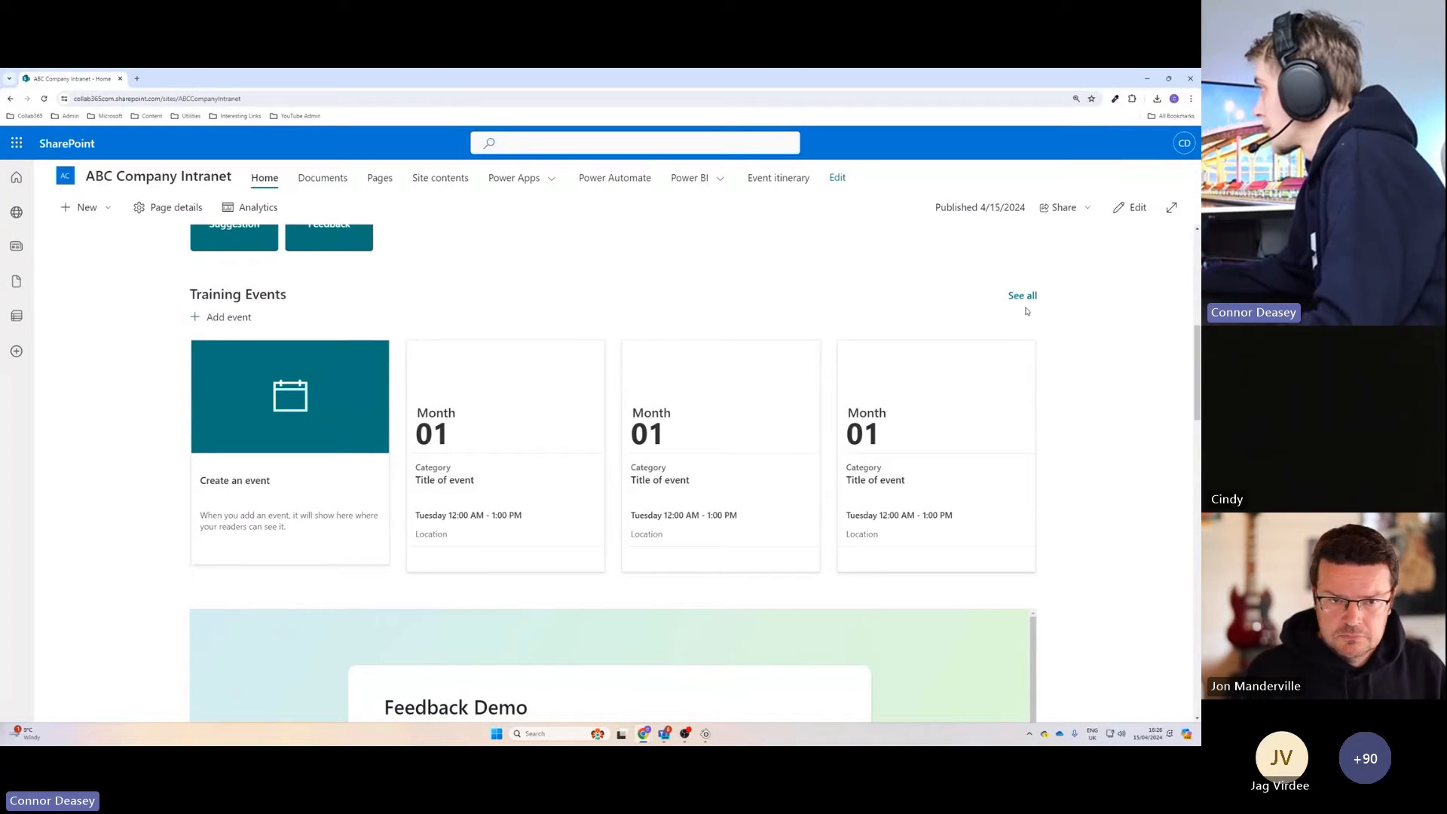
Edit the home page and set the Training Events web part's source to Events list on this site.
click(1131, 208)
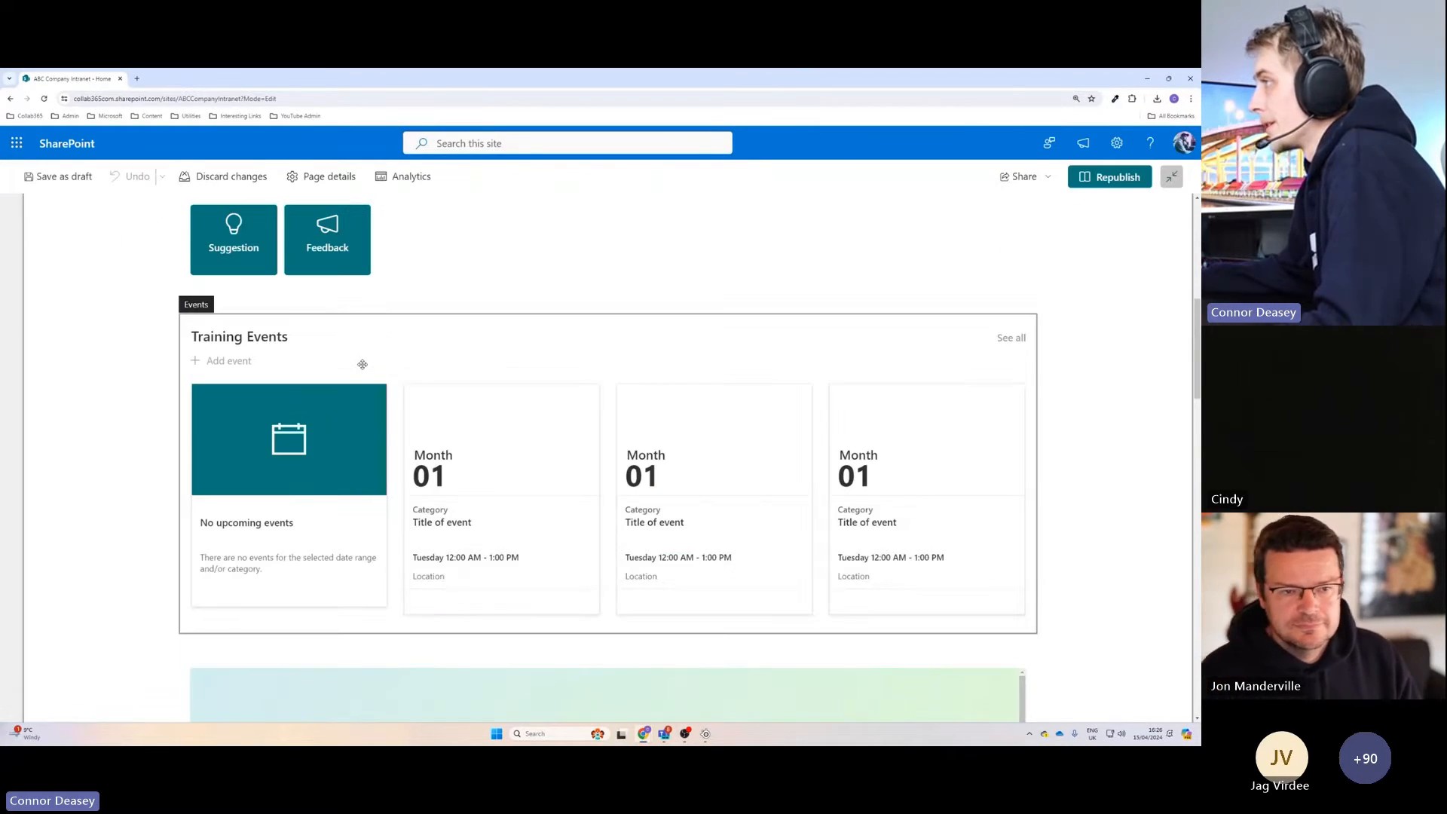
click(363, 364)
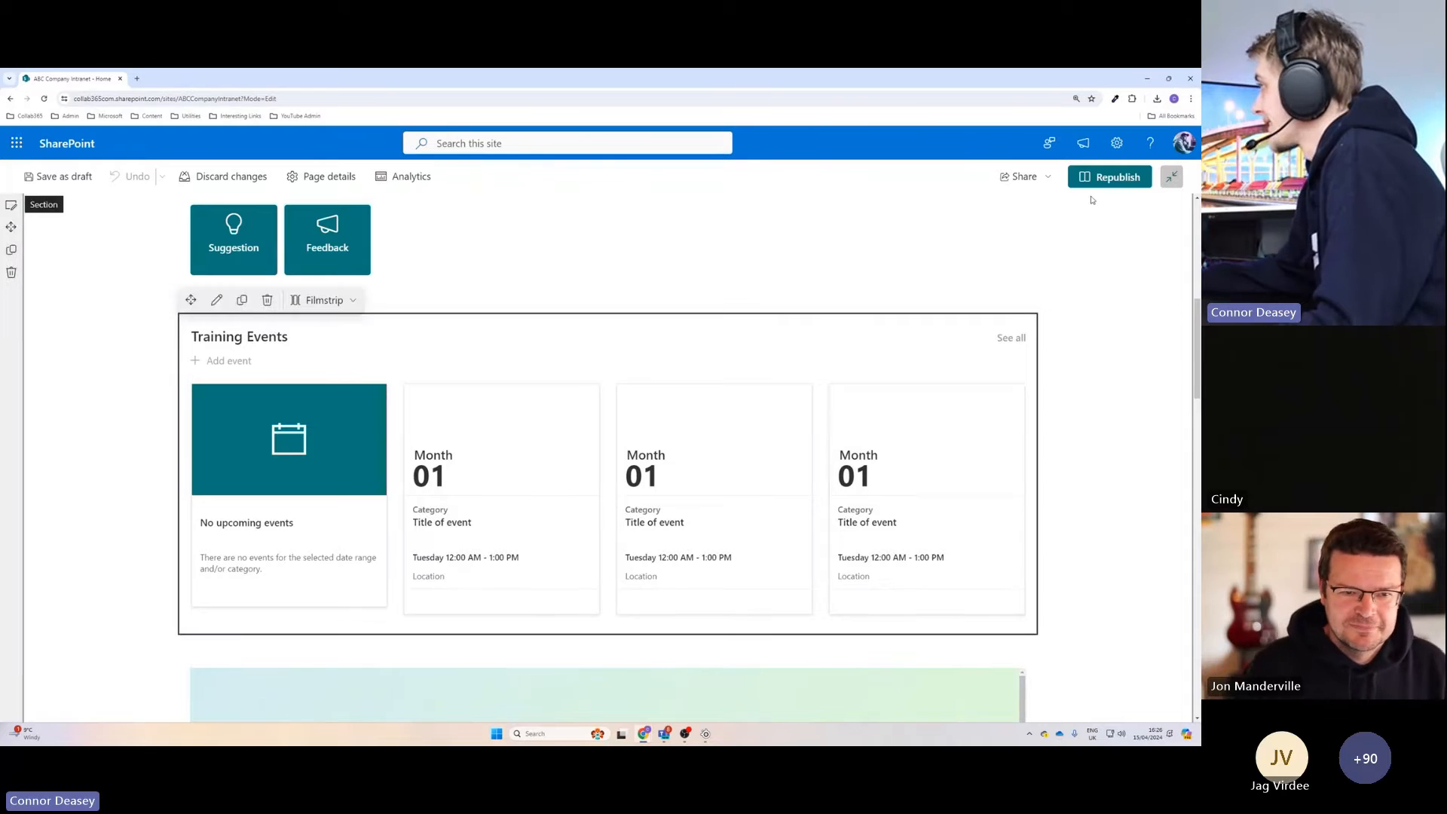
click(217, 301)
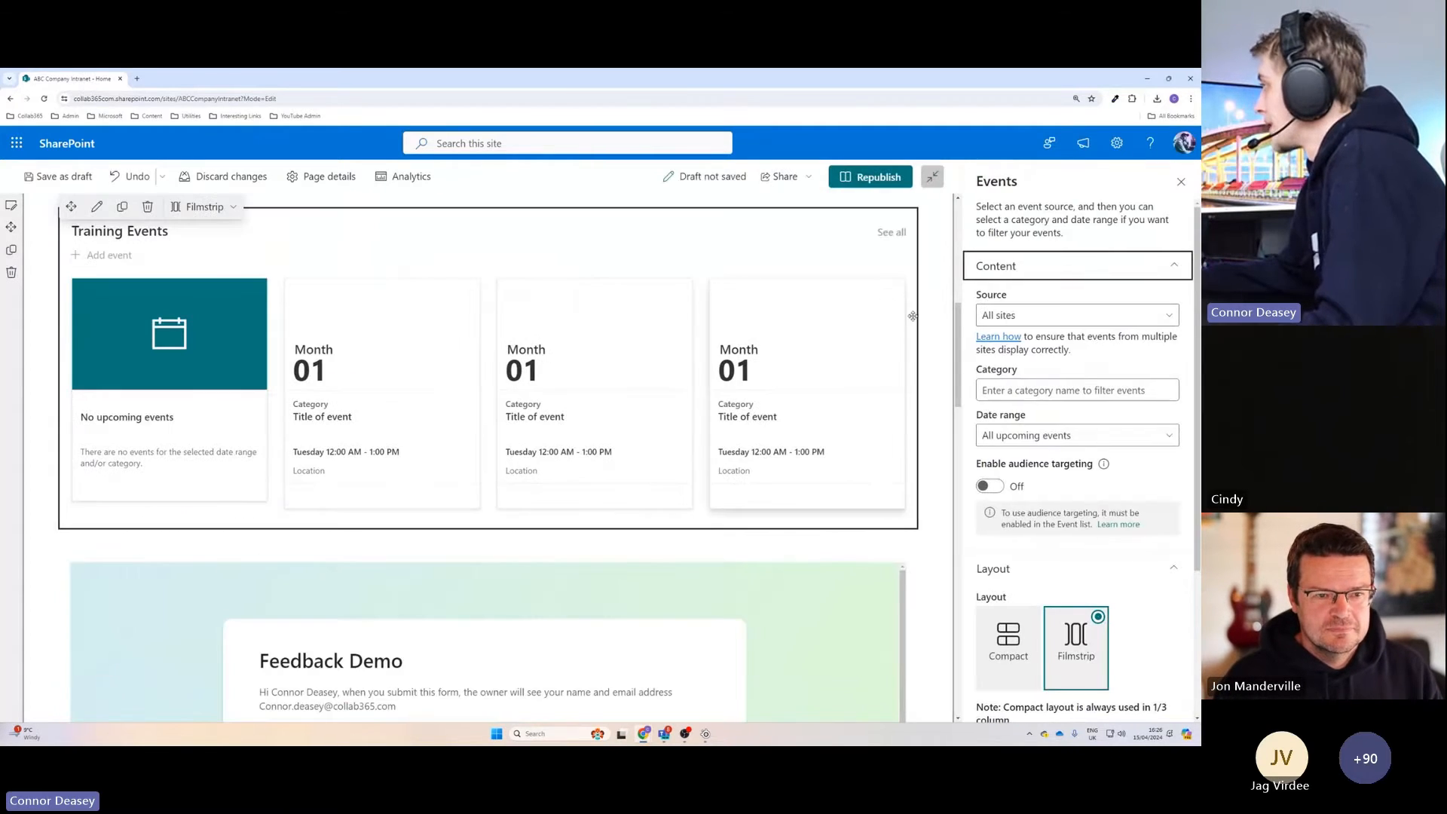
click(1022, 320)
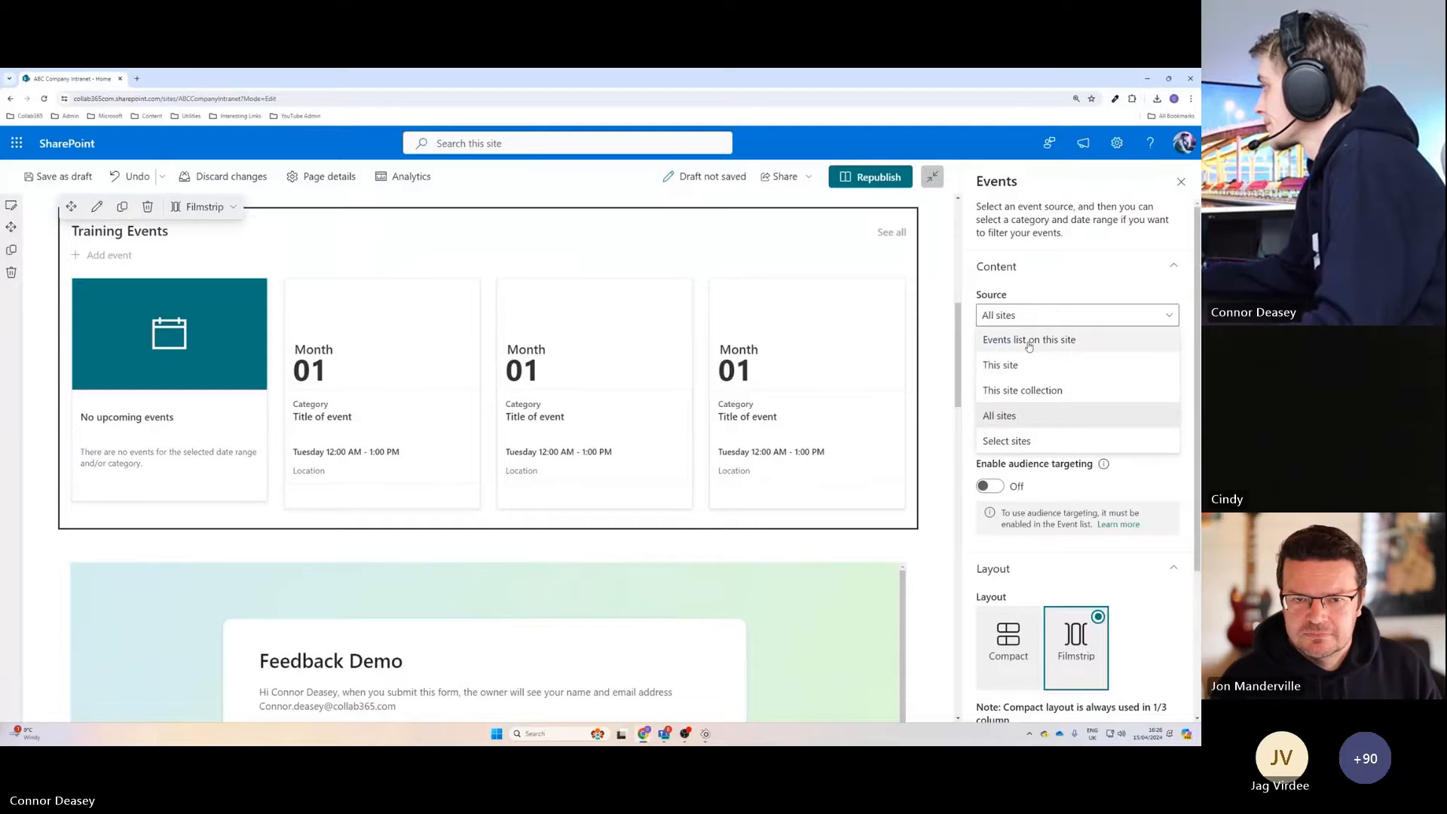
click(1029, 339)
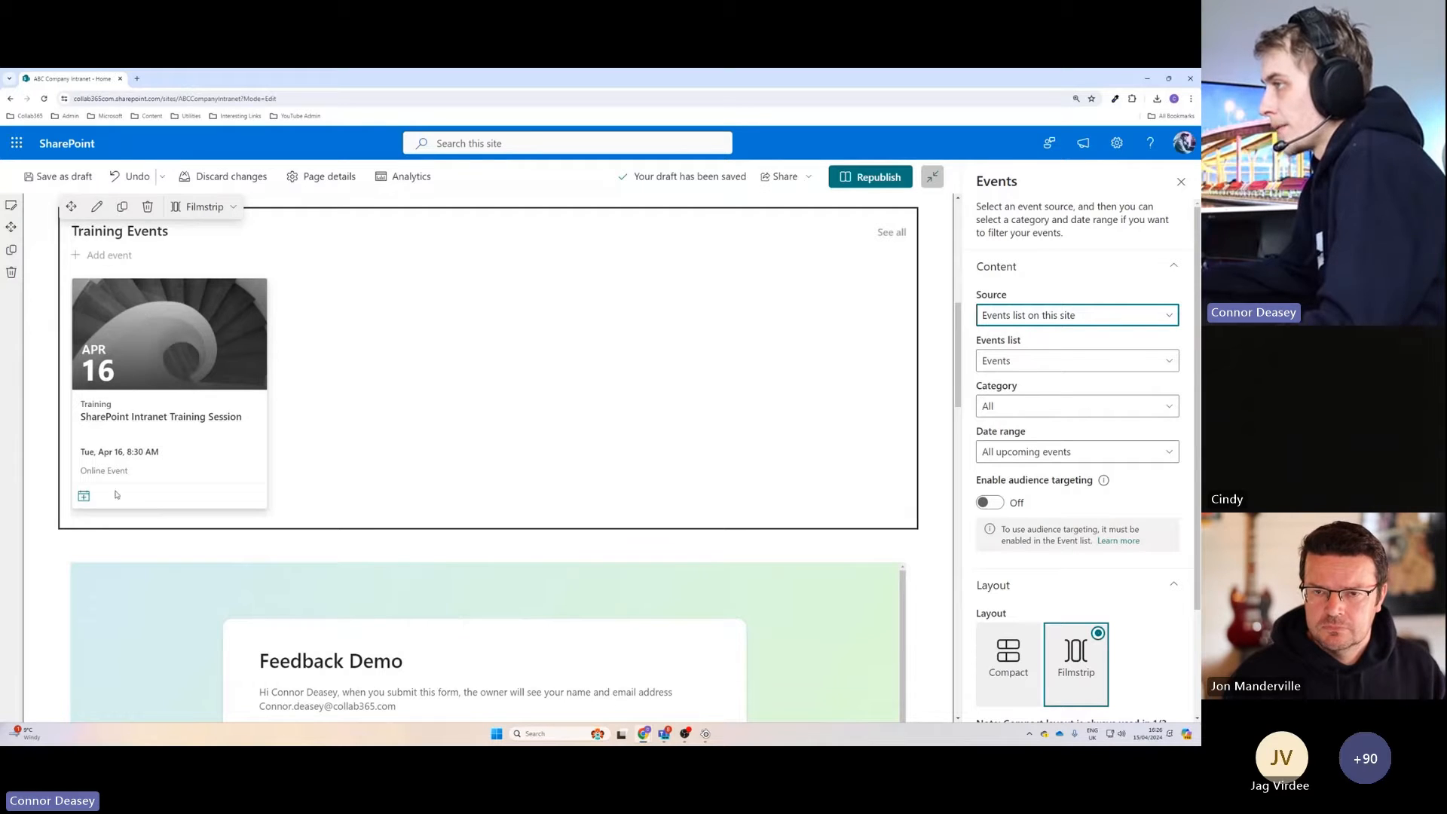
double_click(97, 405)
click(211, 442)
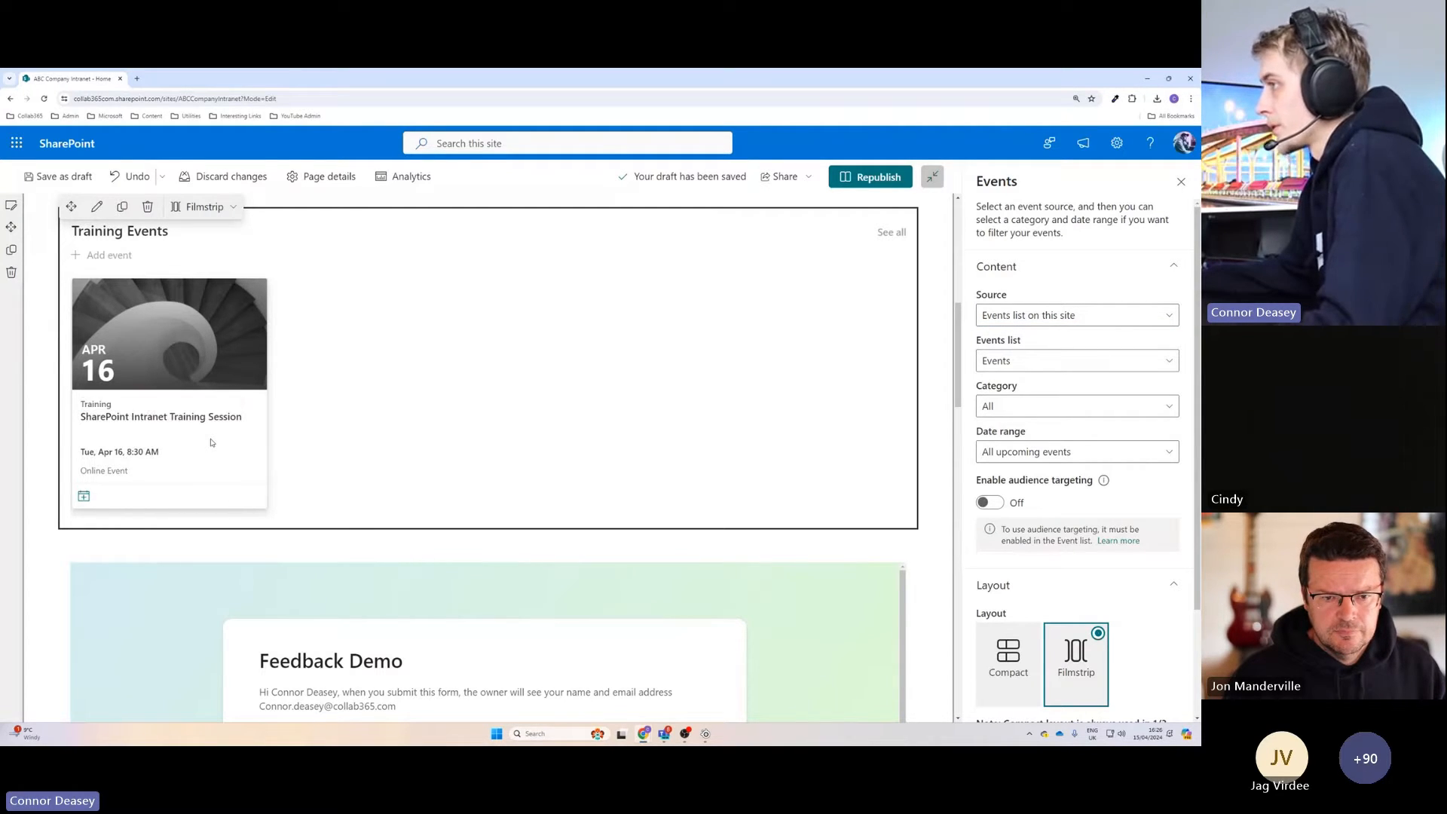
Set the web part's source to All sites and filter its events by the category Training.
click(1078, 315)
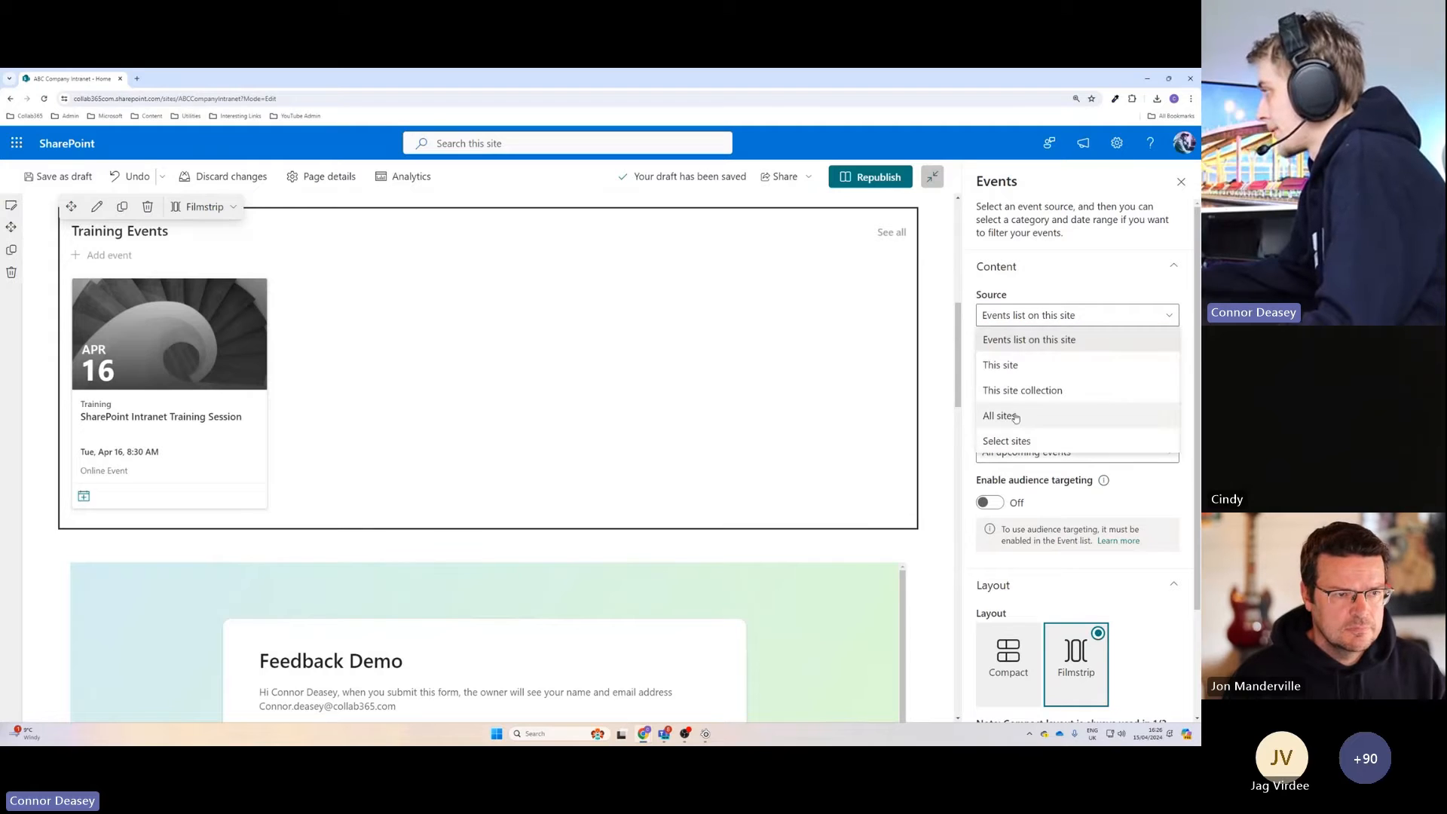
click(1016, 416)
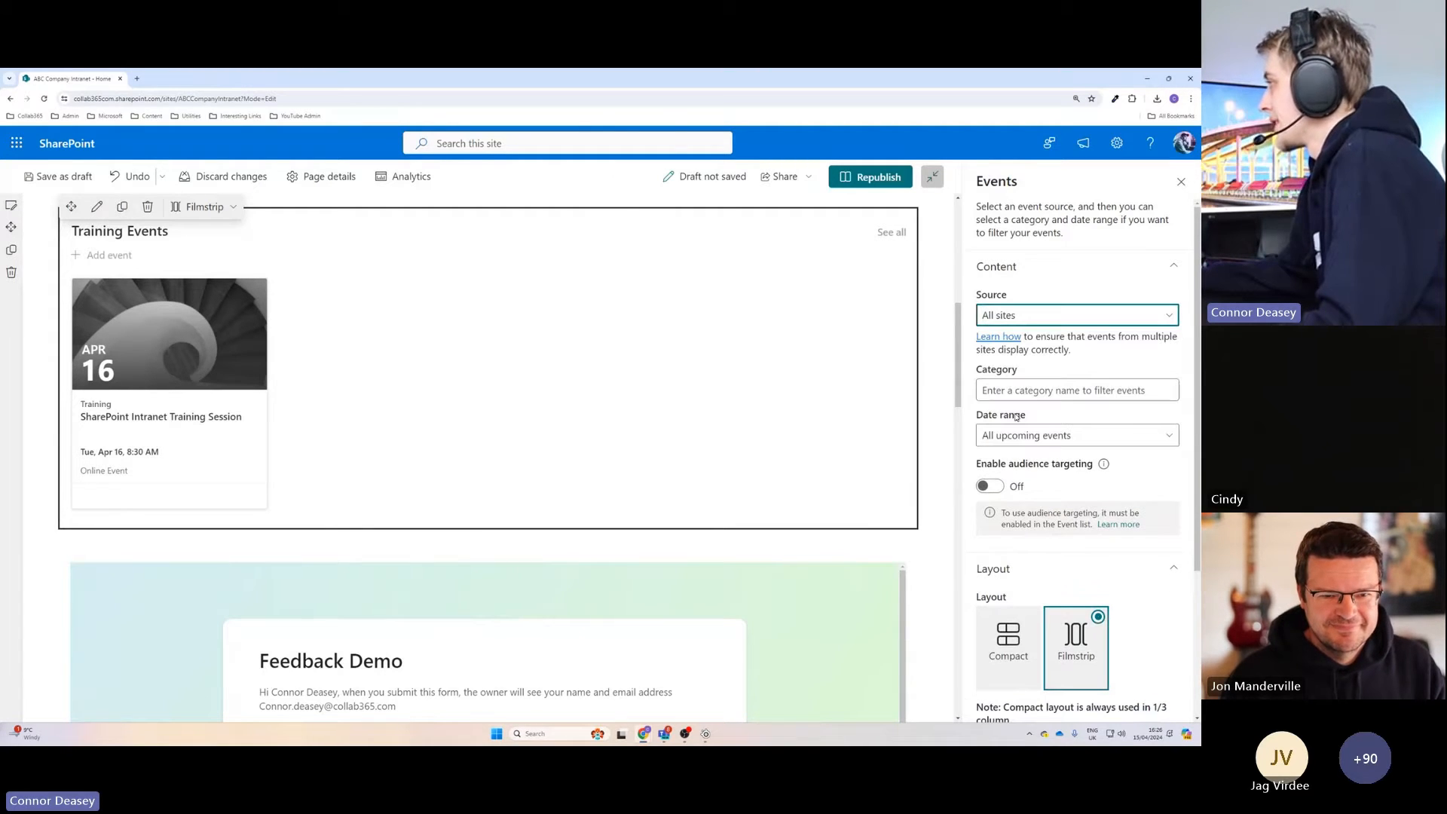
click(1079, 390)
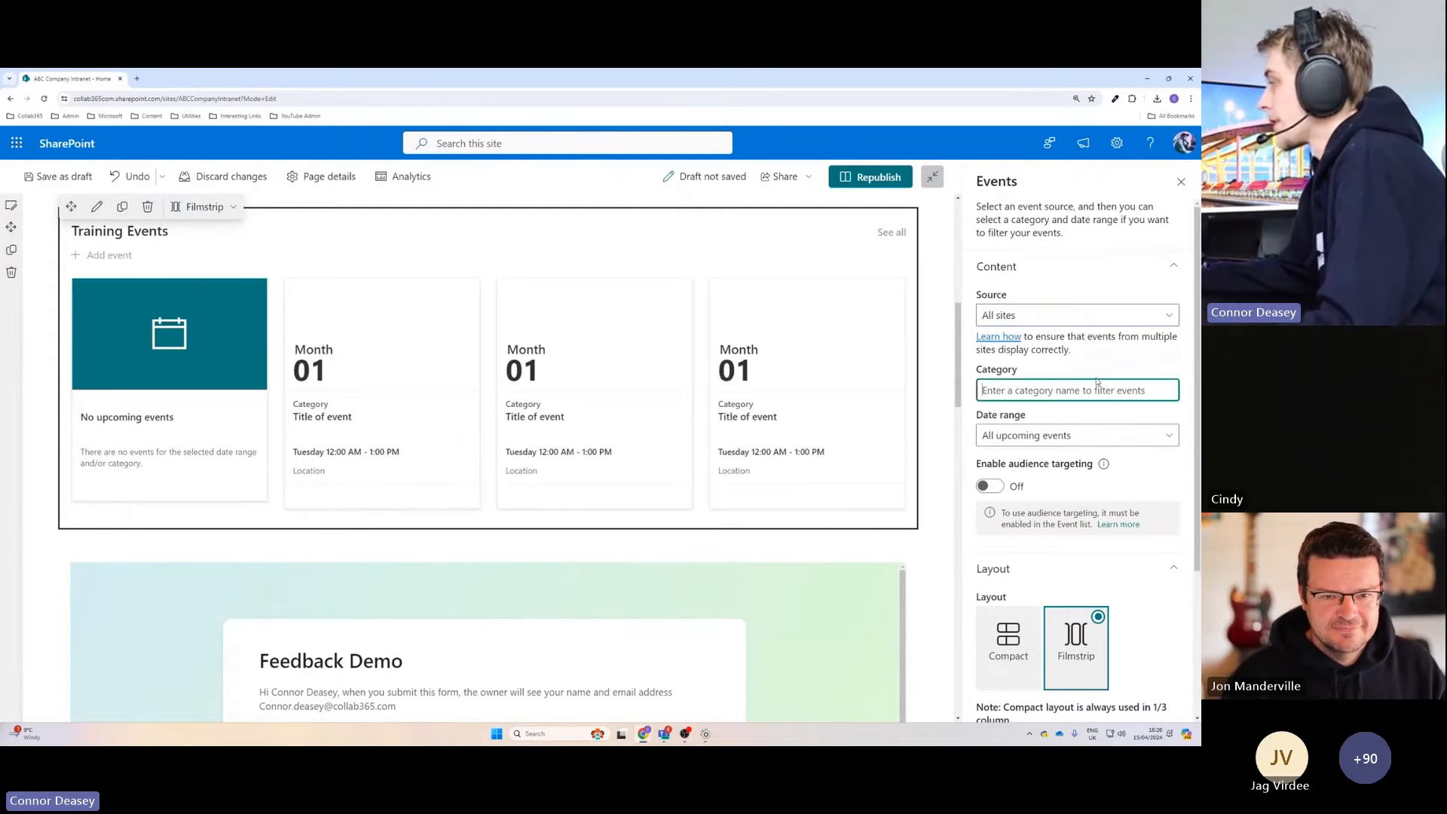
text(tR)
key(BackSpace)
key(BackSpace)
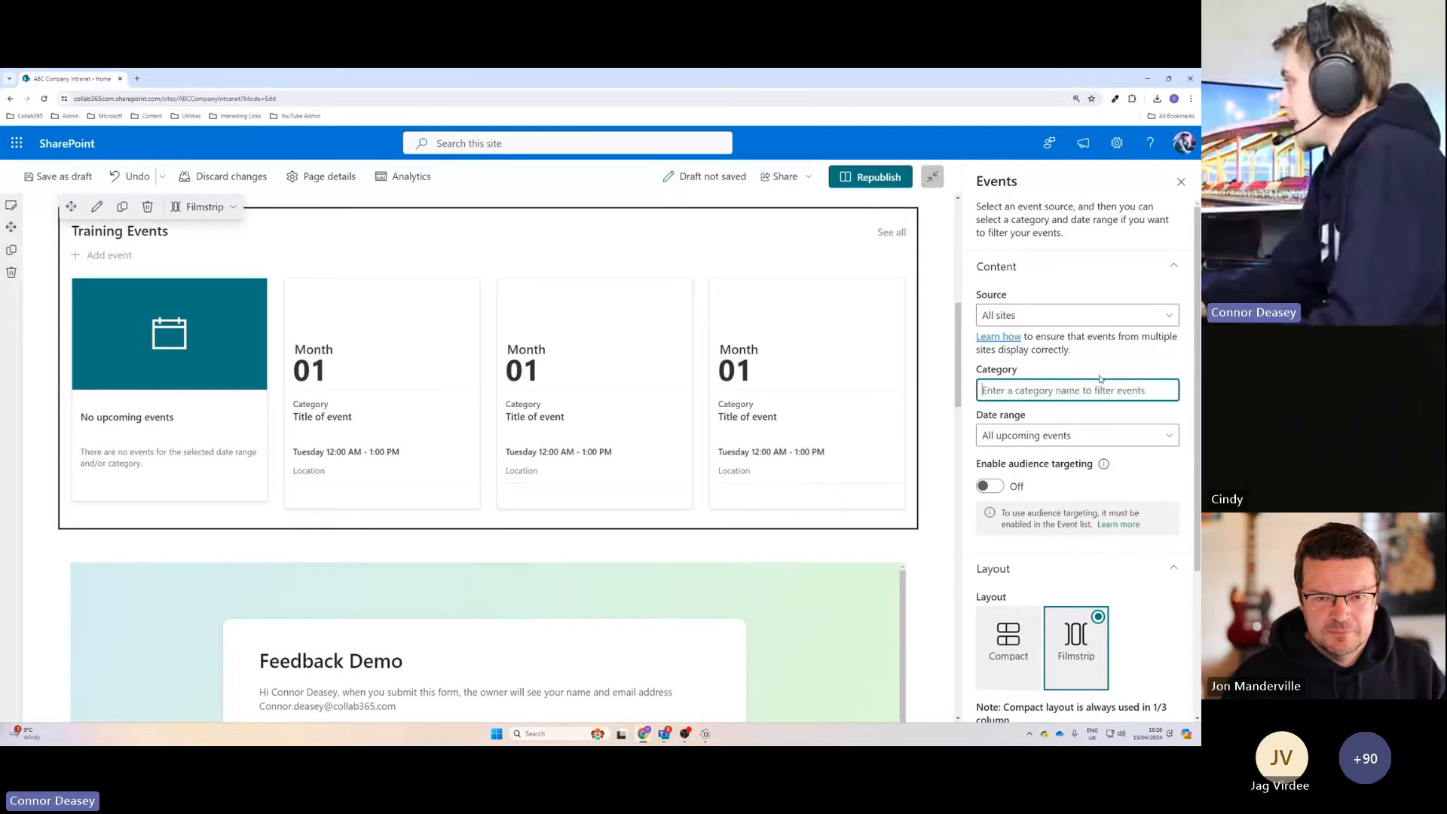
text(Training)
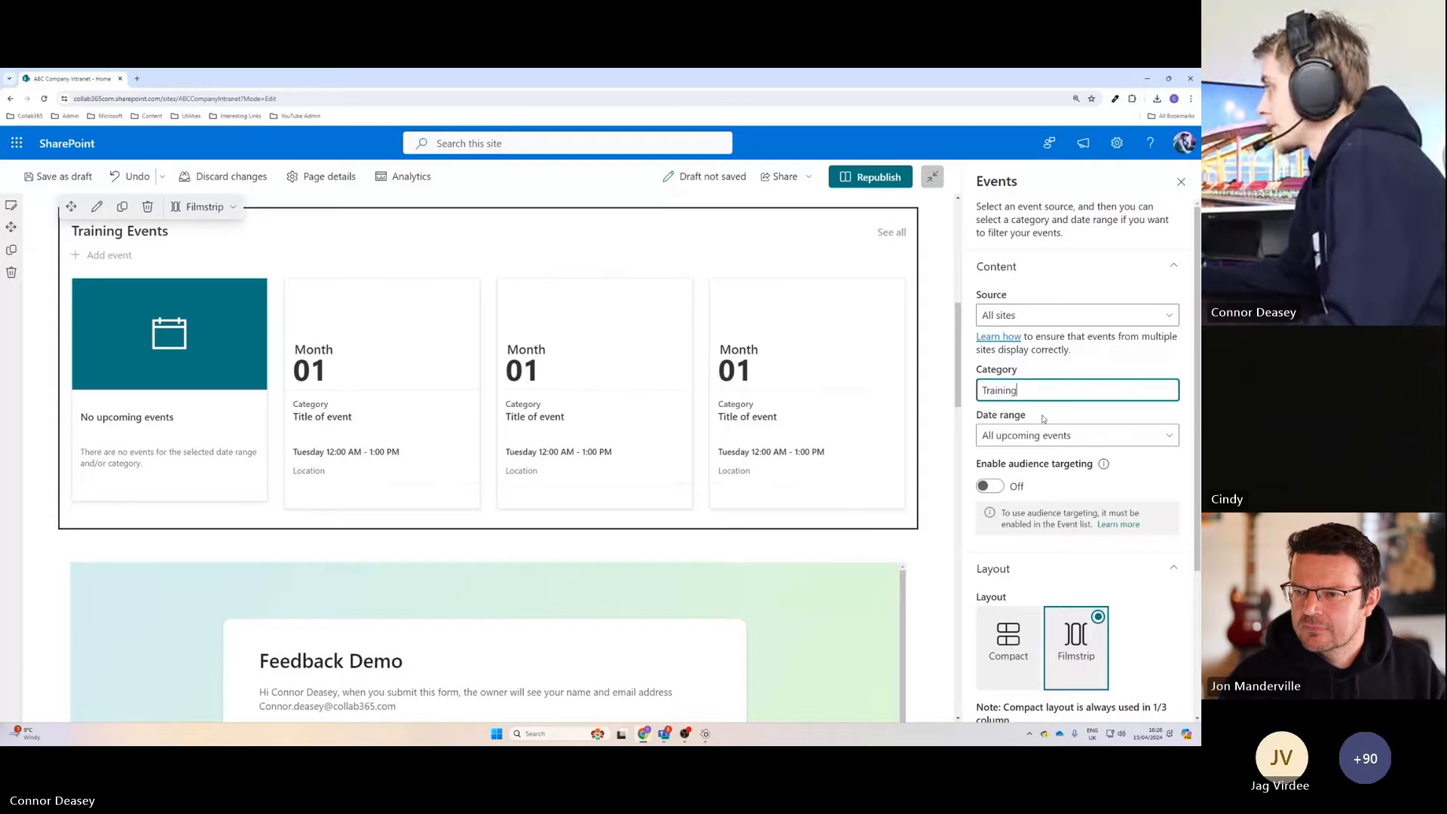
Try the This week date range for the events and switch back to All upcoming events.
click(1012, 443)
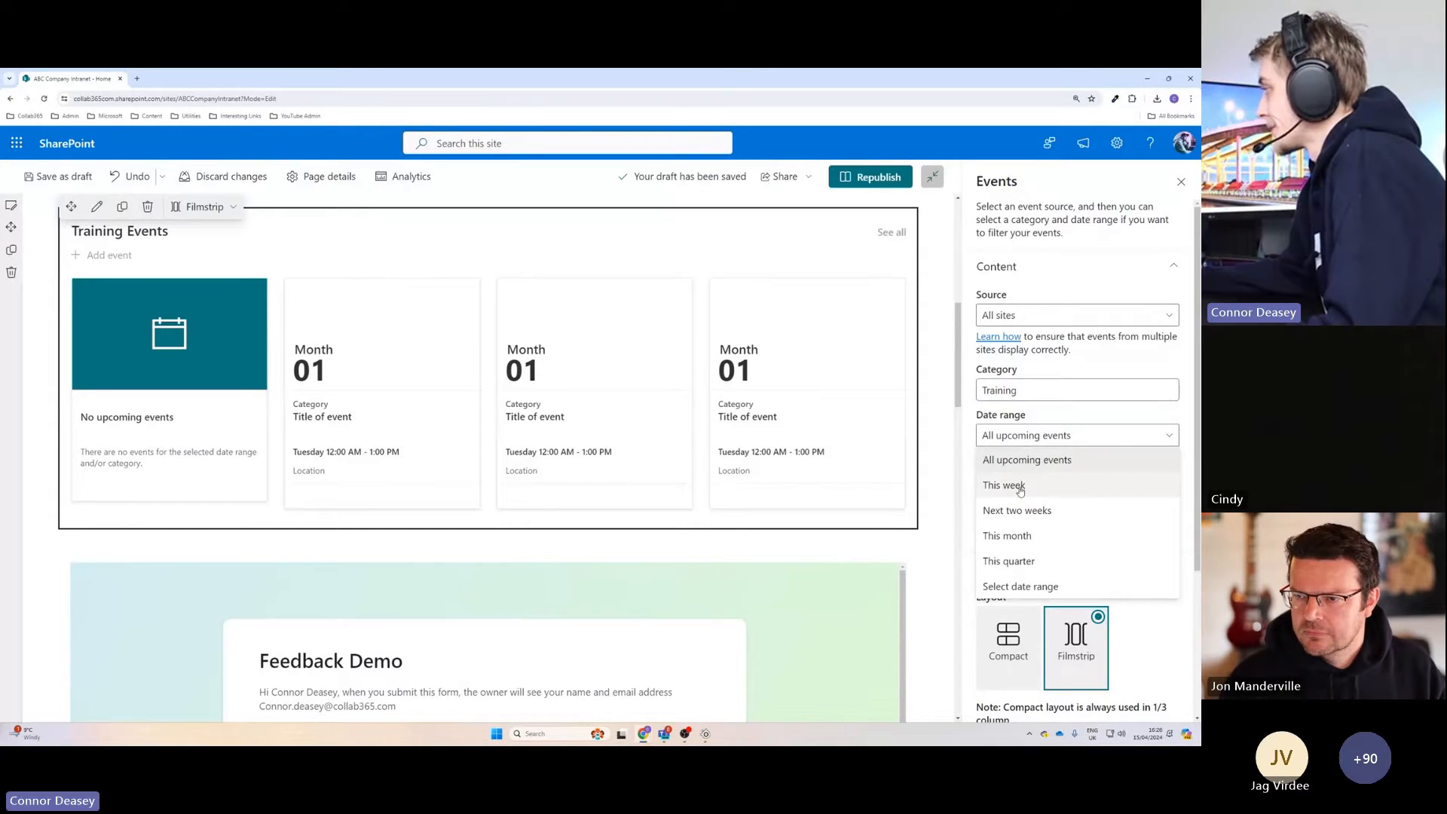
click(1020, 489)
click(1019, 441)
click(1020, 458)
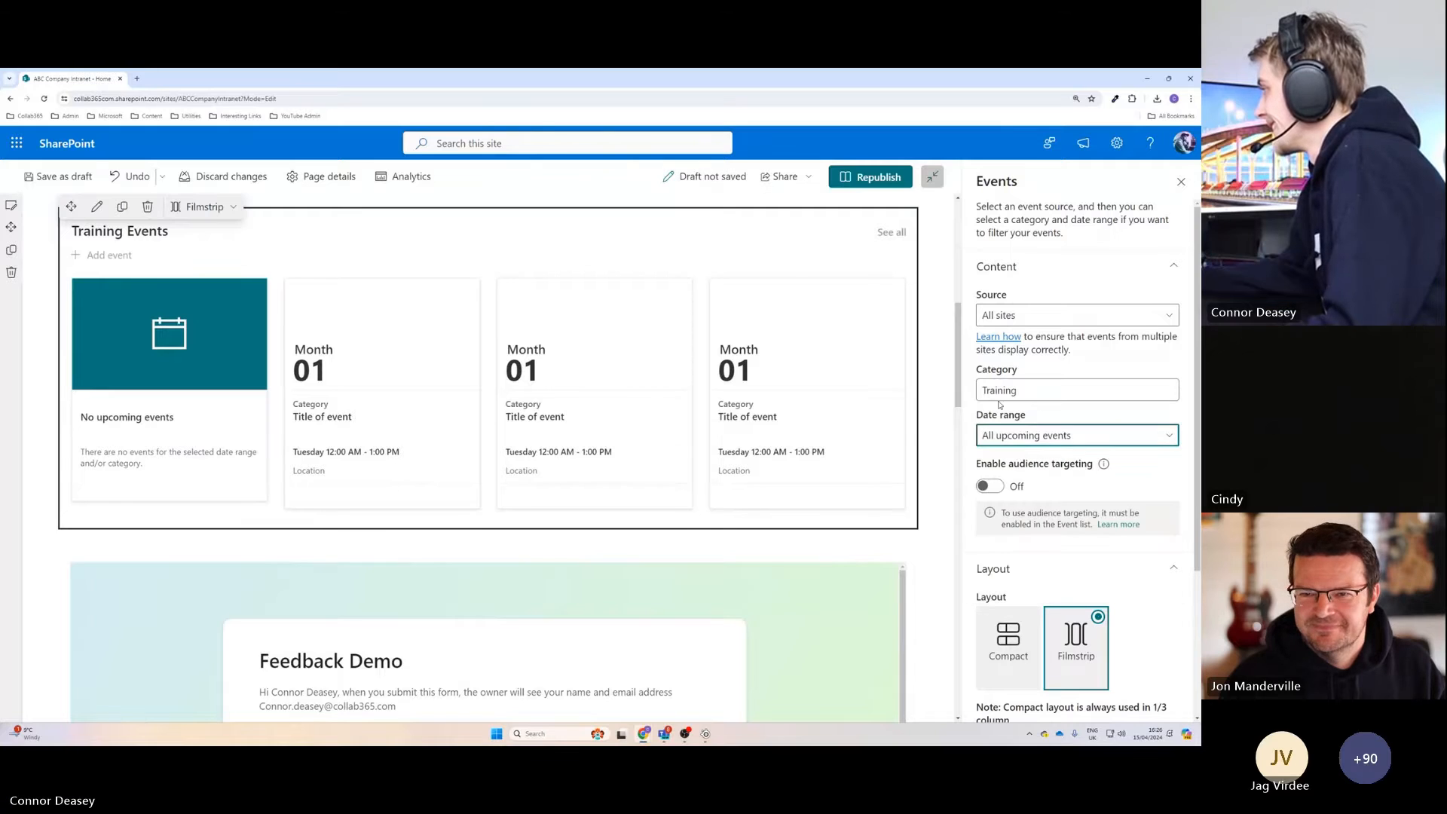
Try This site as the event source and switch back to All sites.
click(1022, 316)
click(1002, 365)
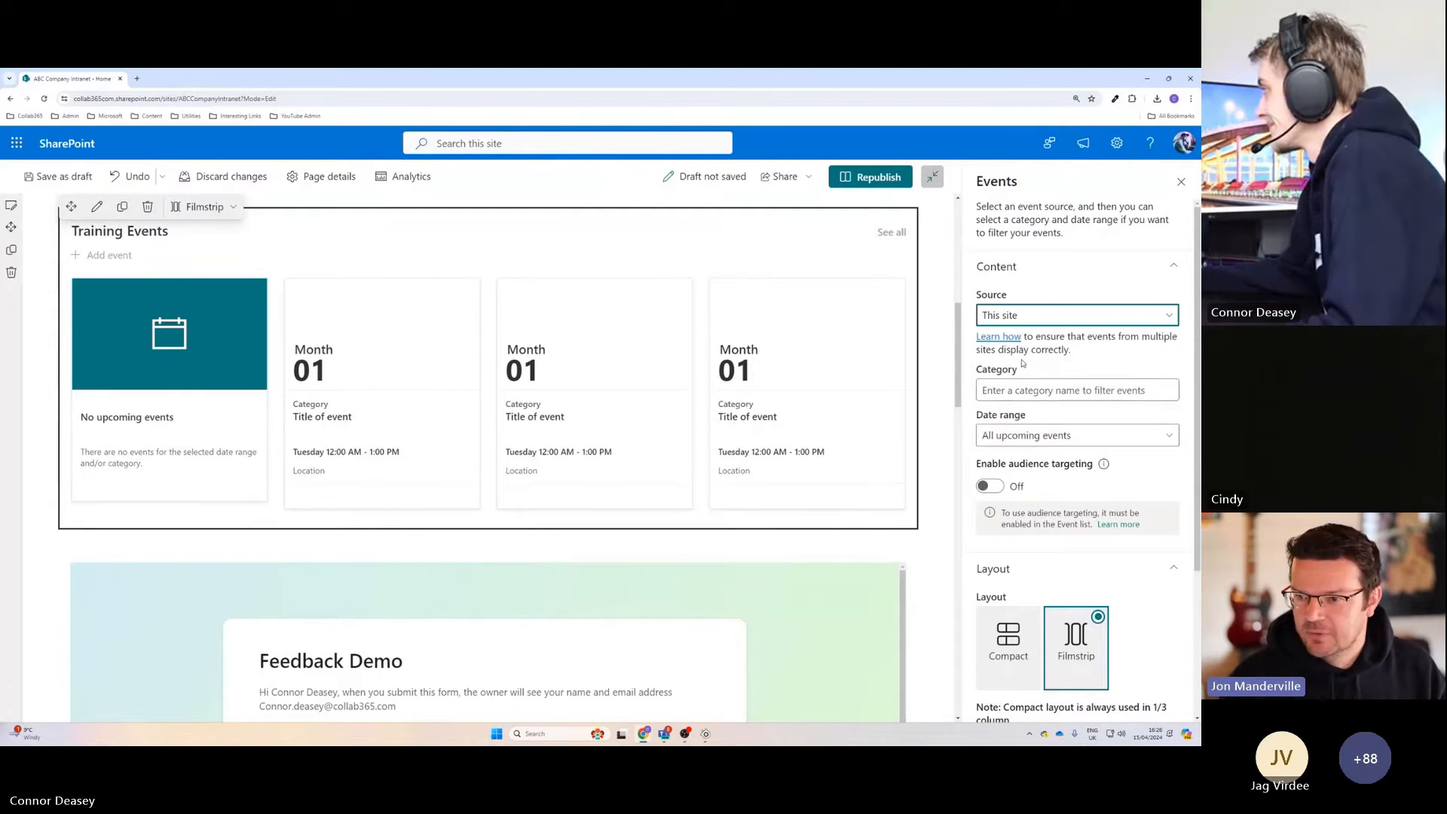
click(1035, 315)
click(1003, 414)
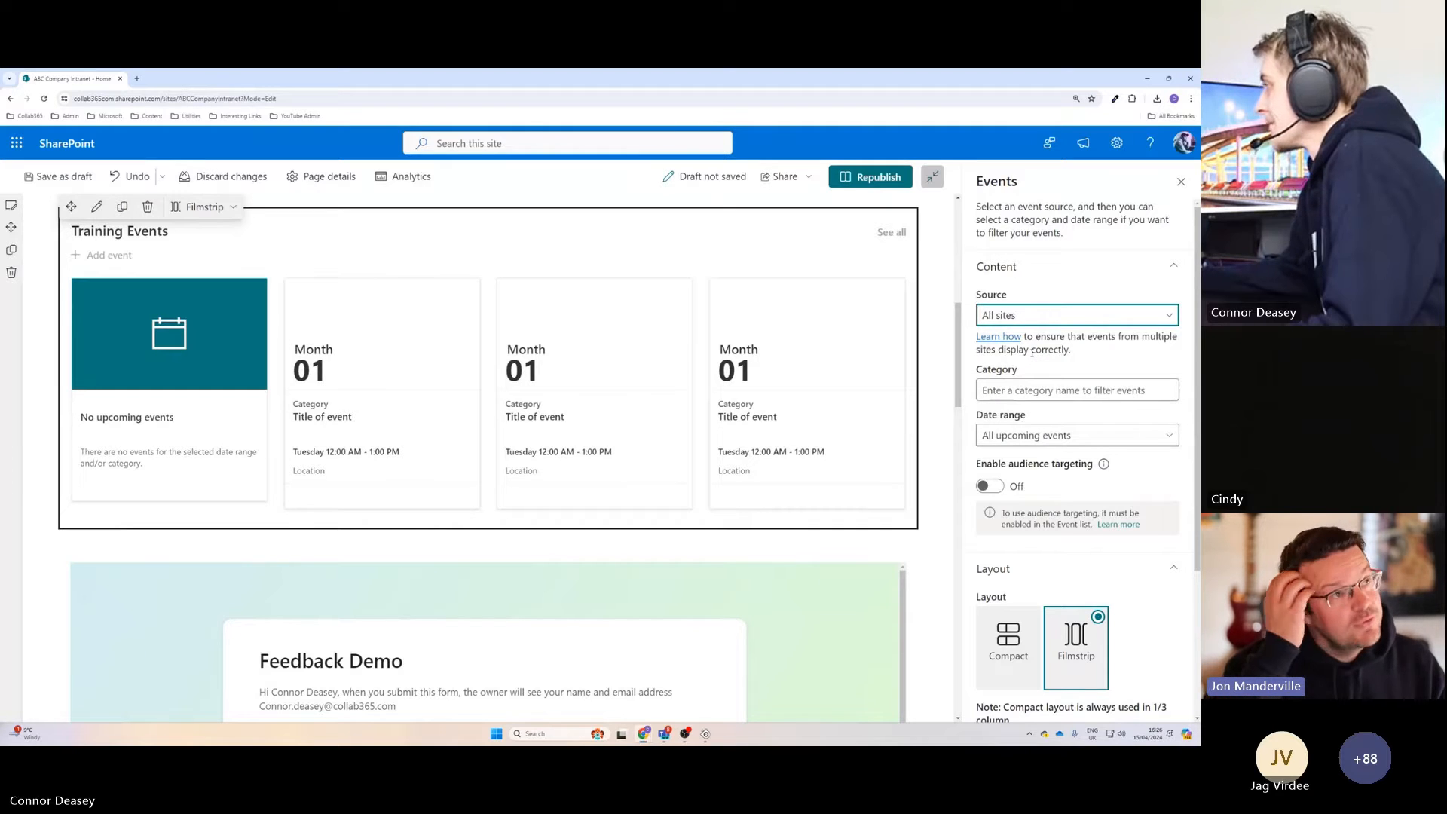
Enter training as the event category filter and republish the home page.
click(1022, 390)
text(trin)
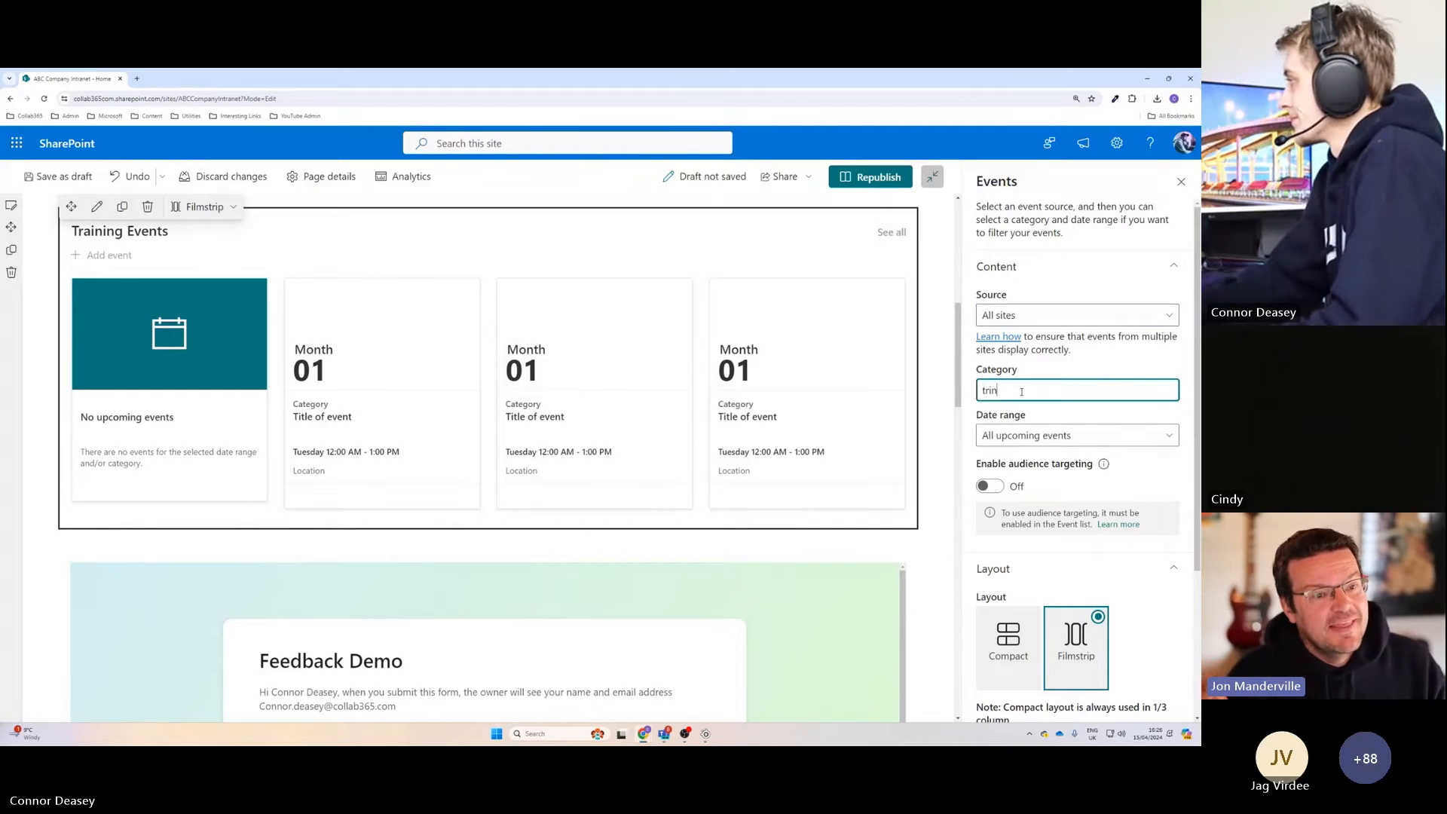
key(BackSpace)
key(BackSpace)
text(aining)
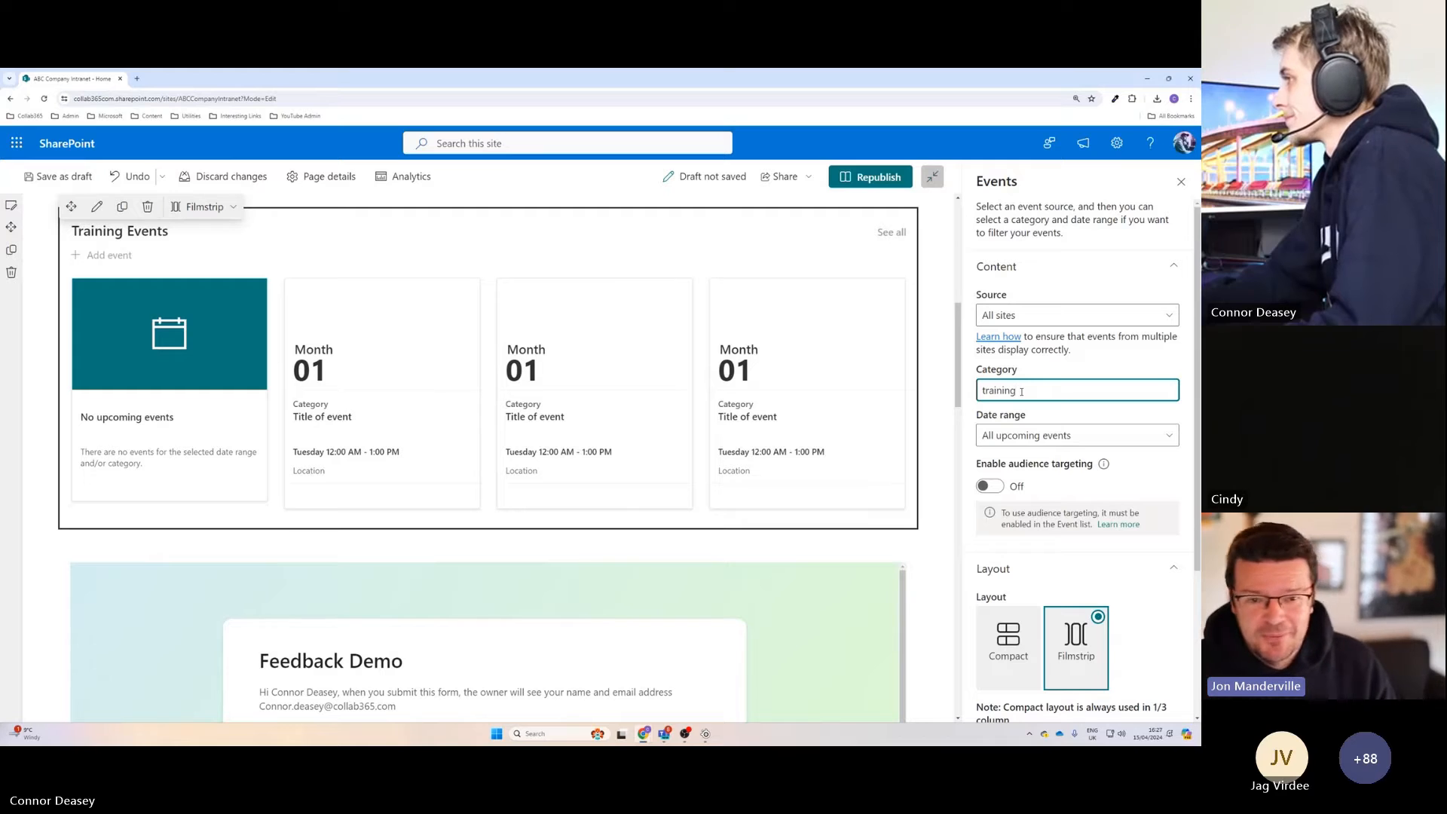
click(858, 177)
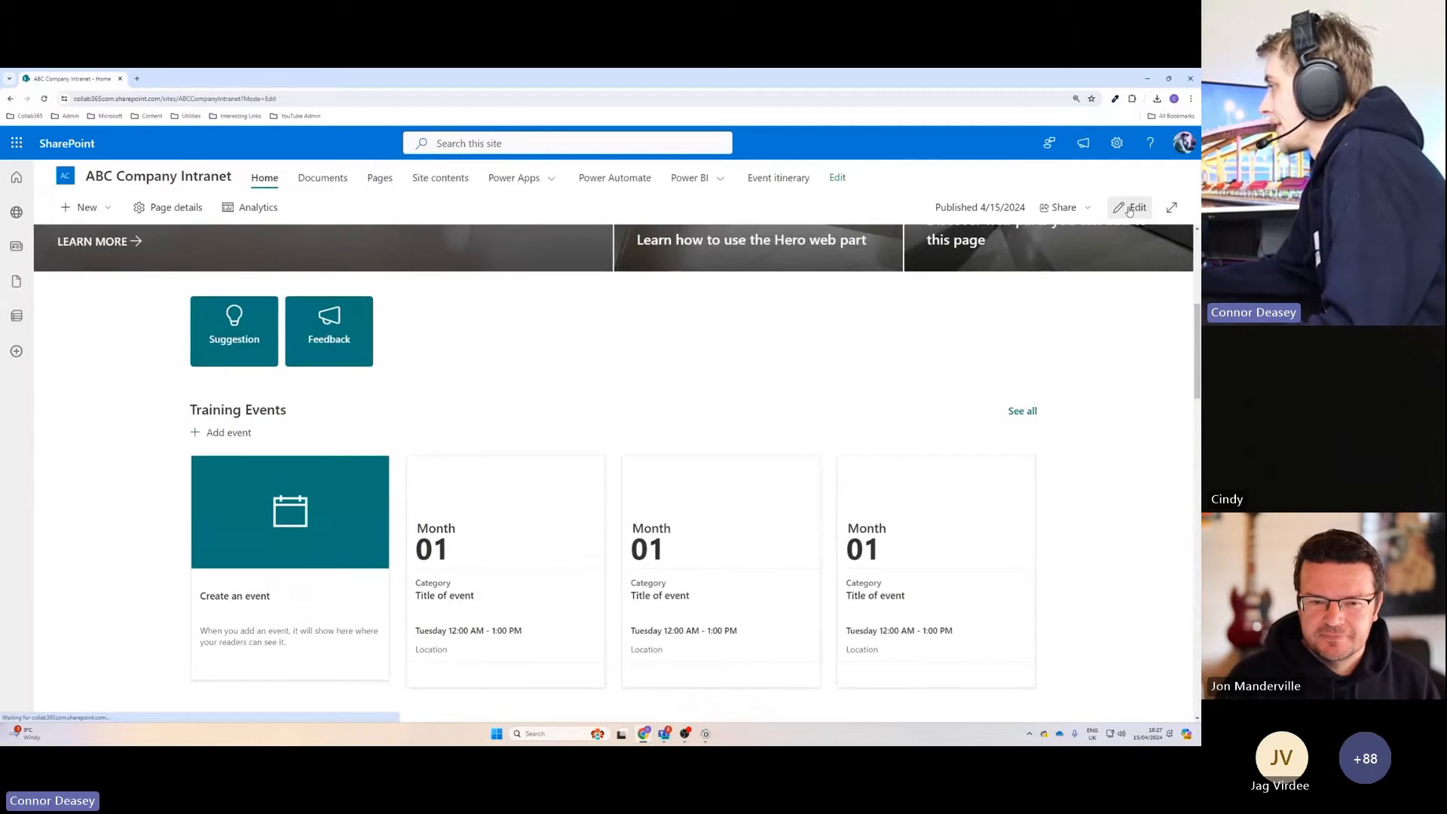
Reopen the Training Events web part's settings for editing and clear its category filter.
click(1131, 207)
click(550, 492)
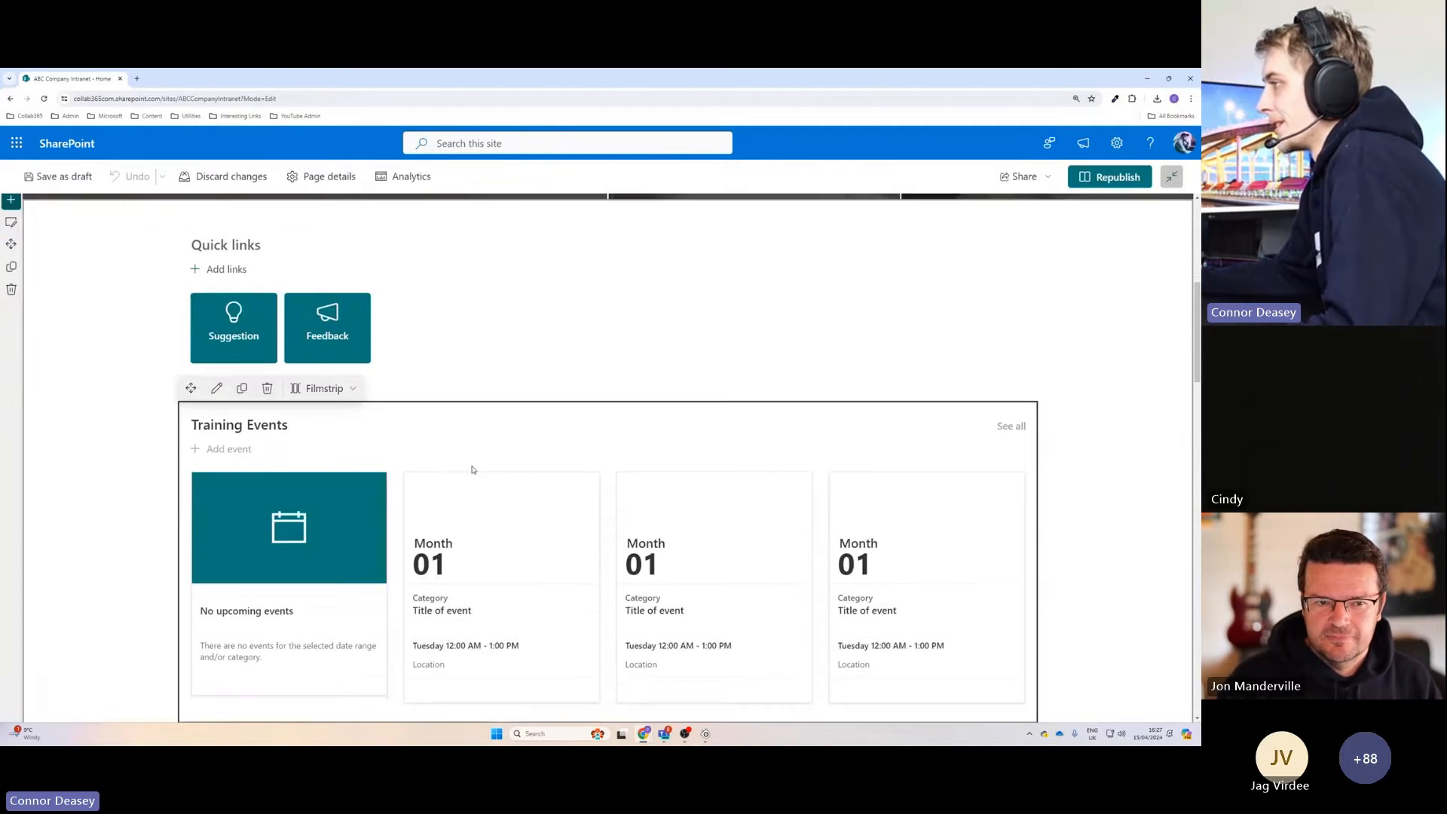
click(216, 388)
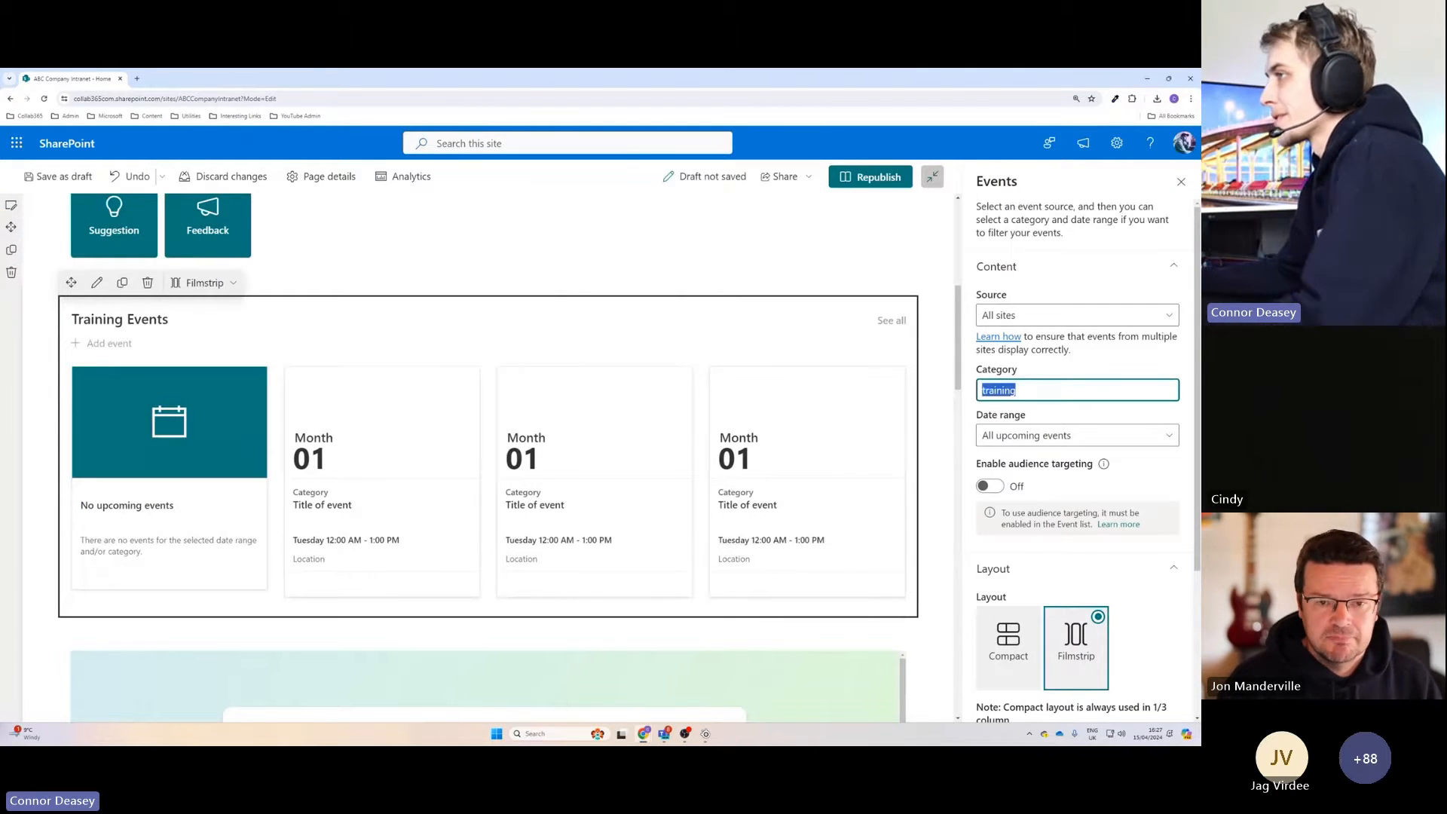
key(BackSpace)
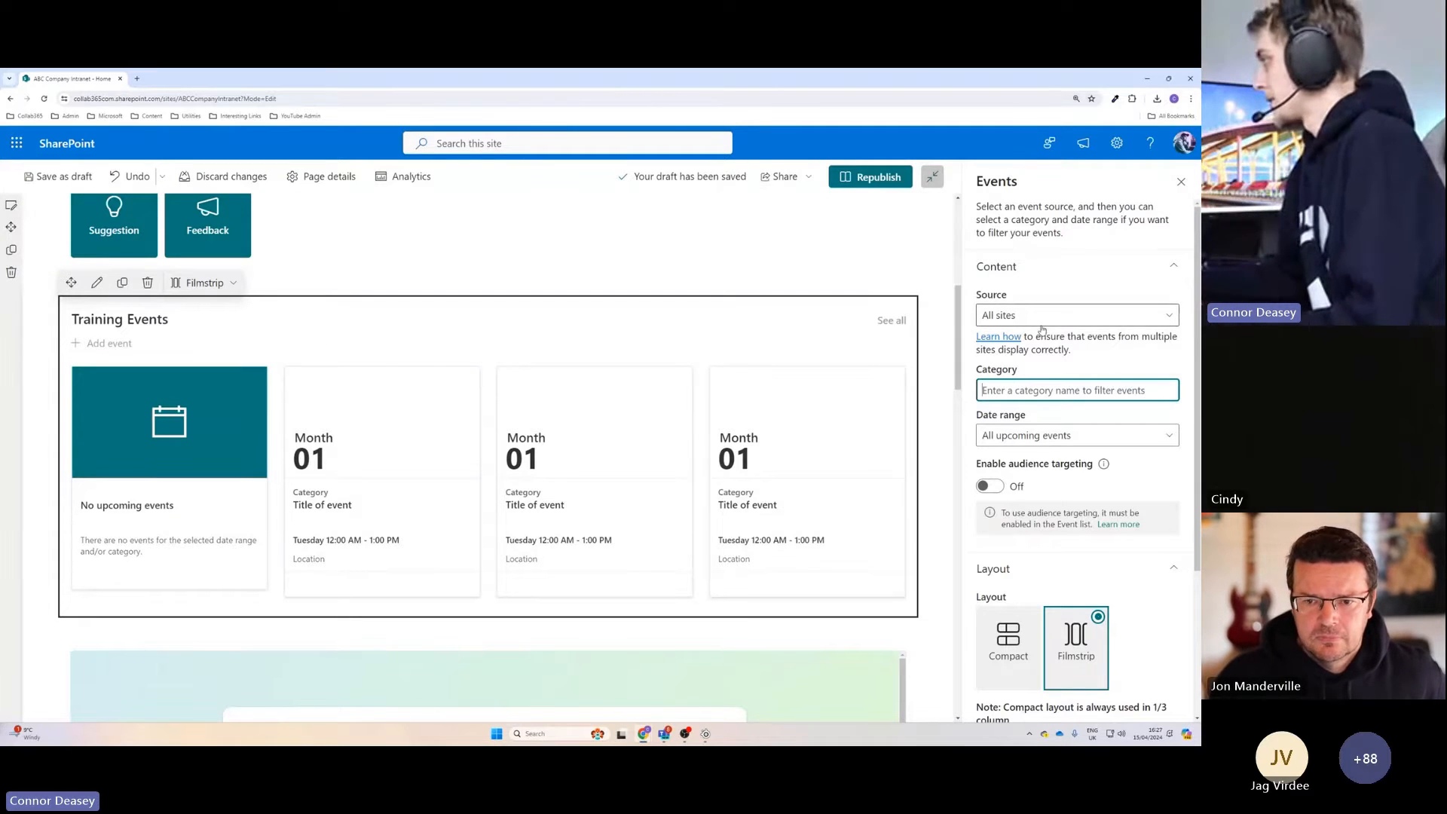
Set the event source to Events list on this site and republish the home page.
click(1070, 315)
click(1030, 337)
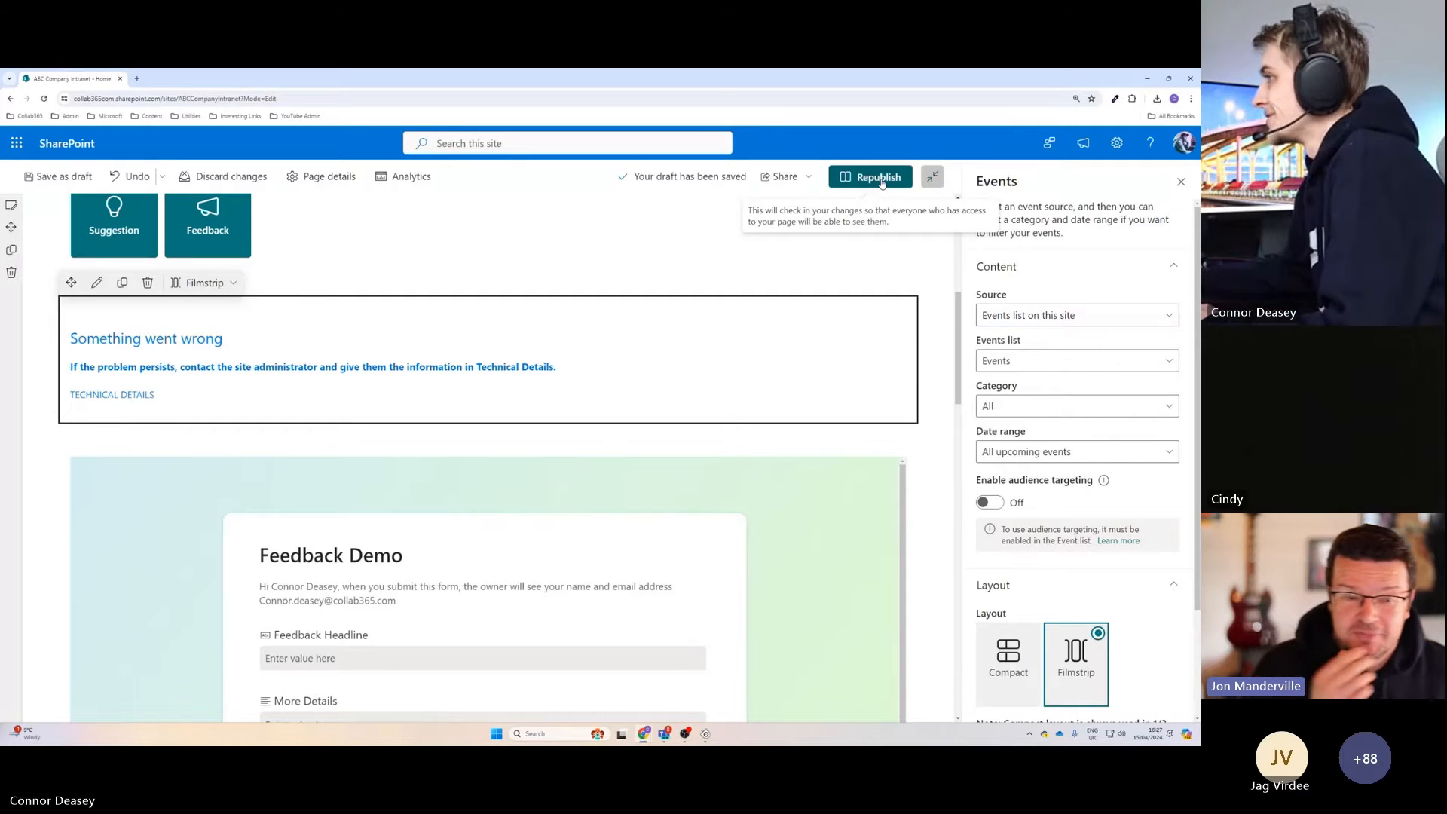
click(883, 181)
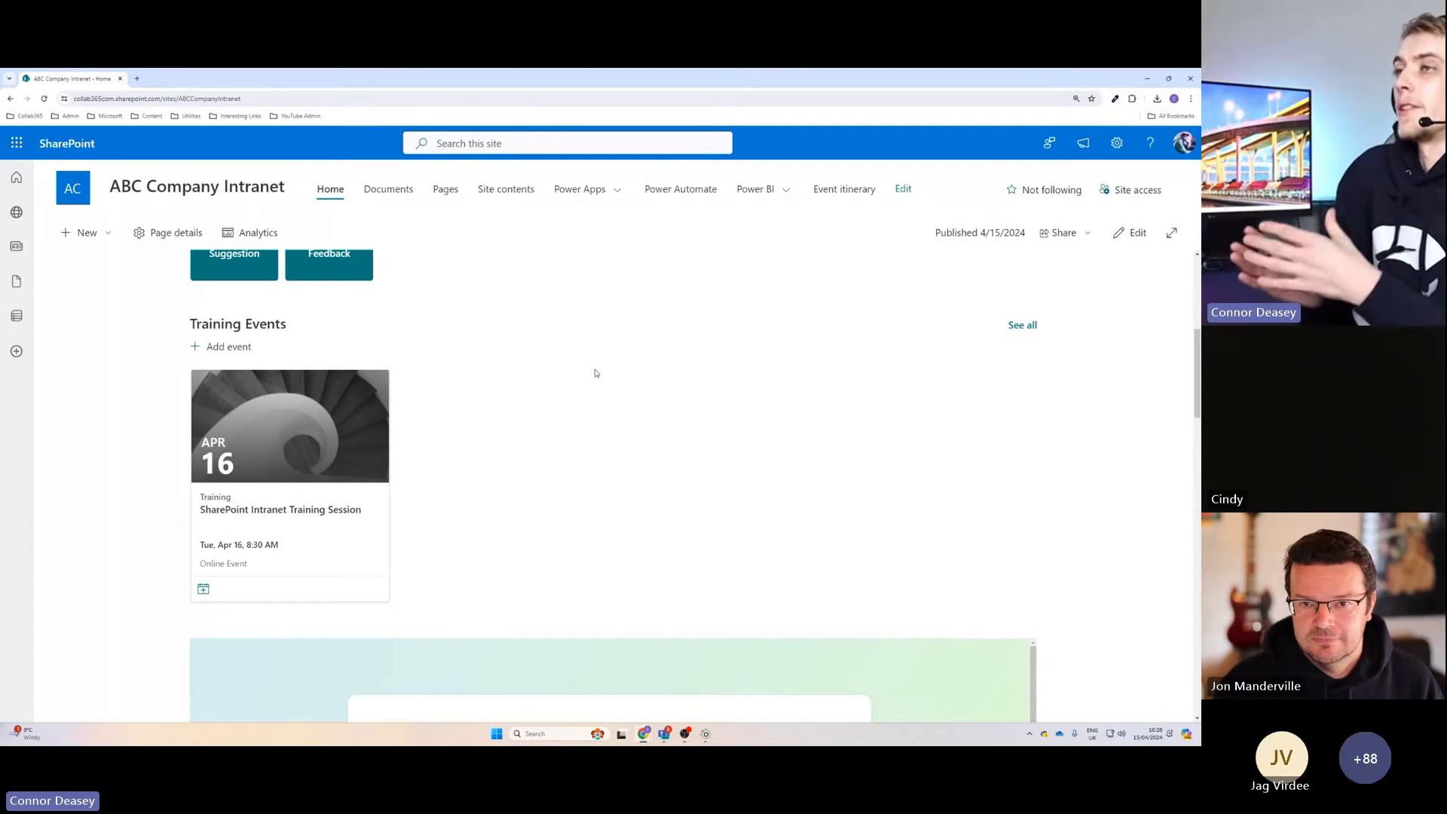
Open the intranet site's regional settings and look over the time zone, locale and calendar options.
click(1117, 145)
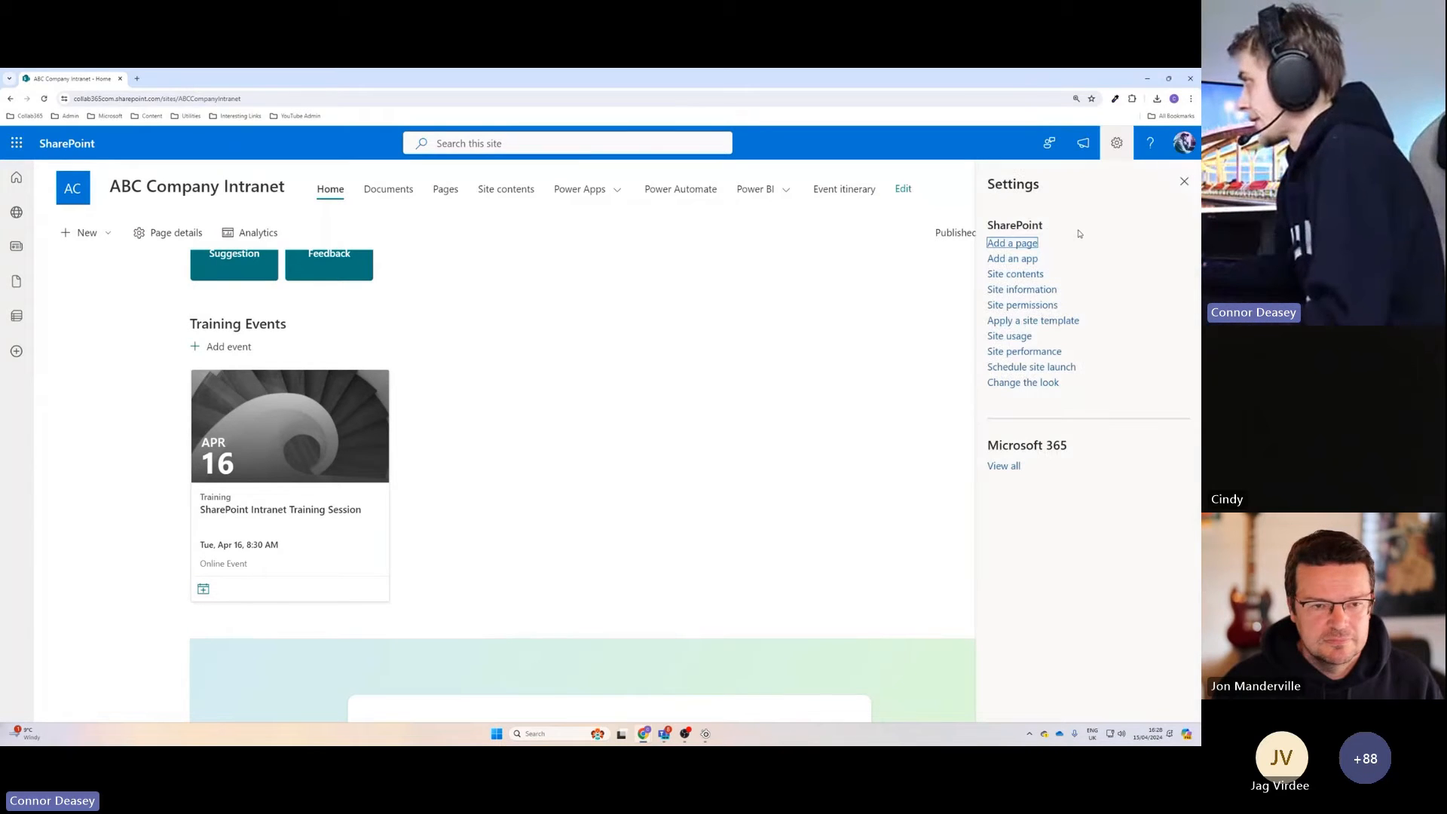
click(1022, 290)
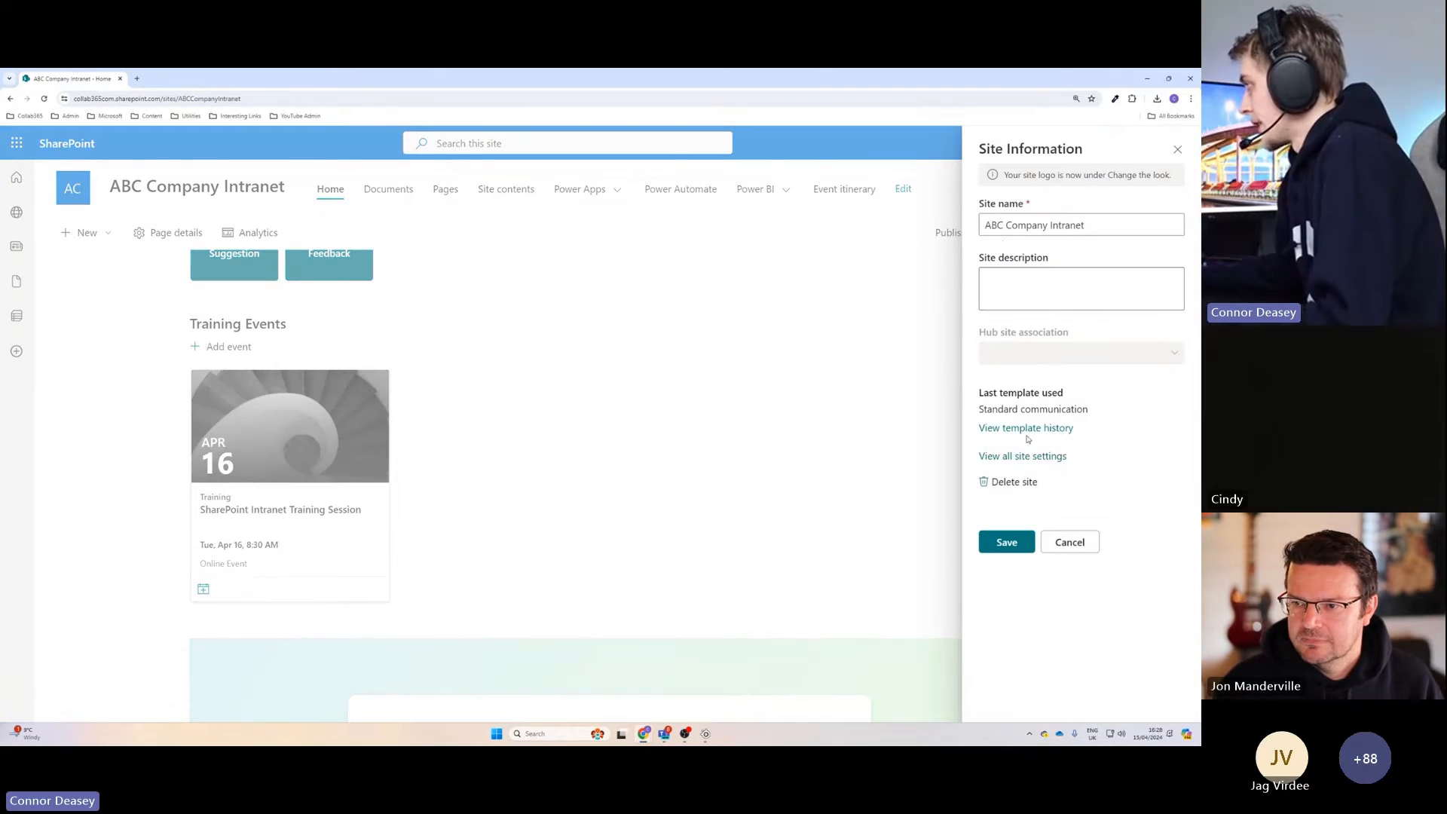
click(1025, 459)
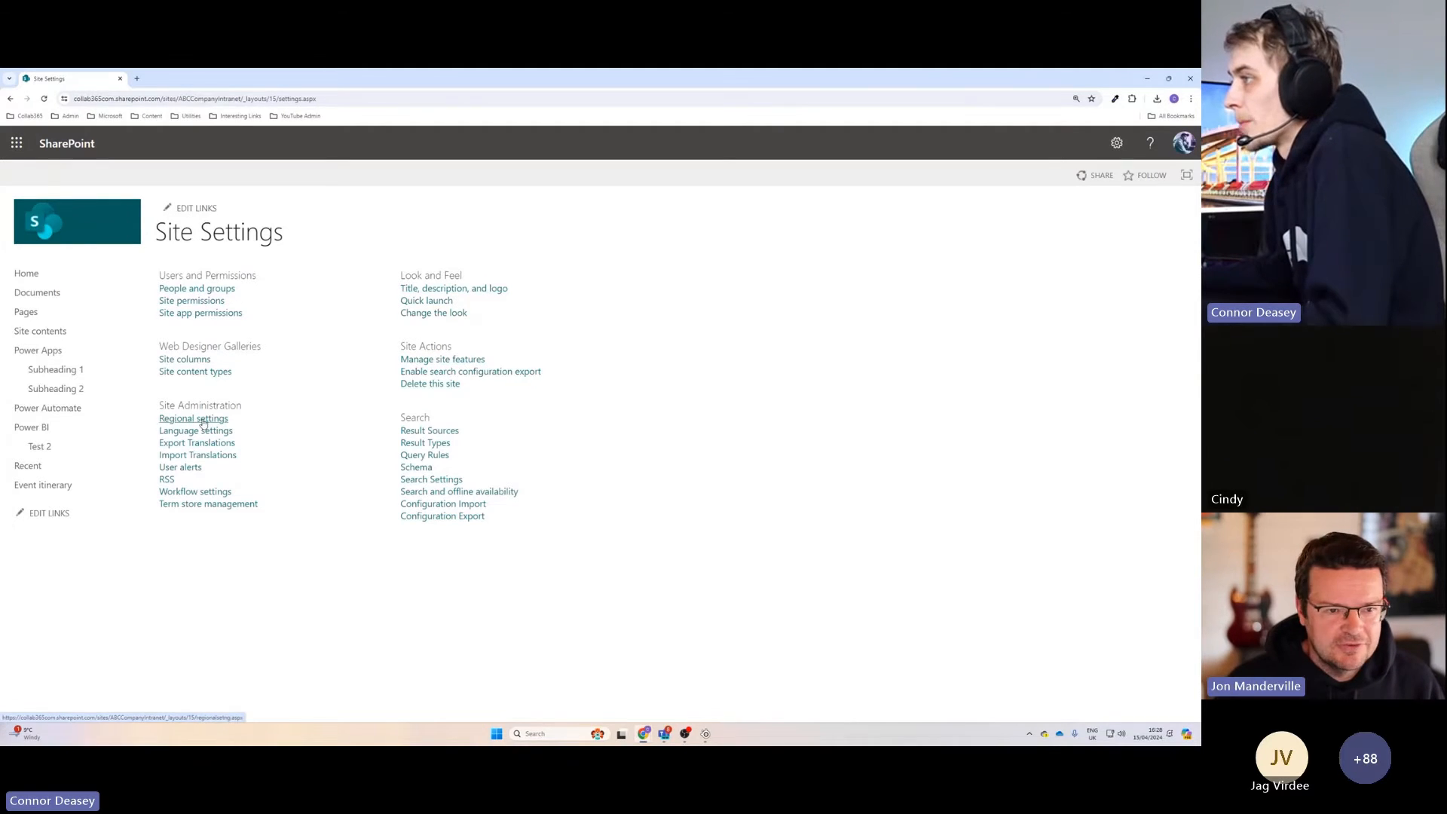
click(488, 376)
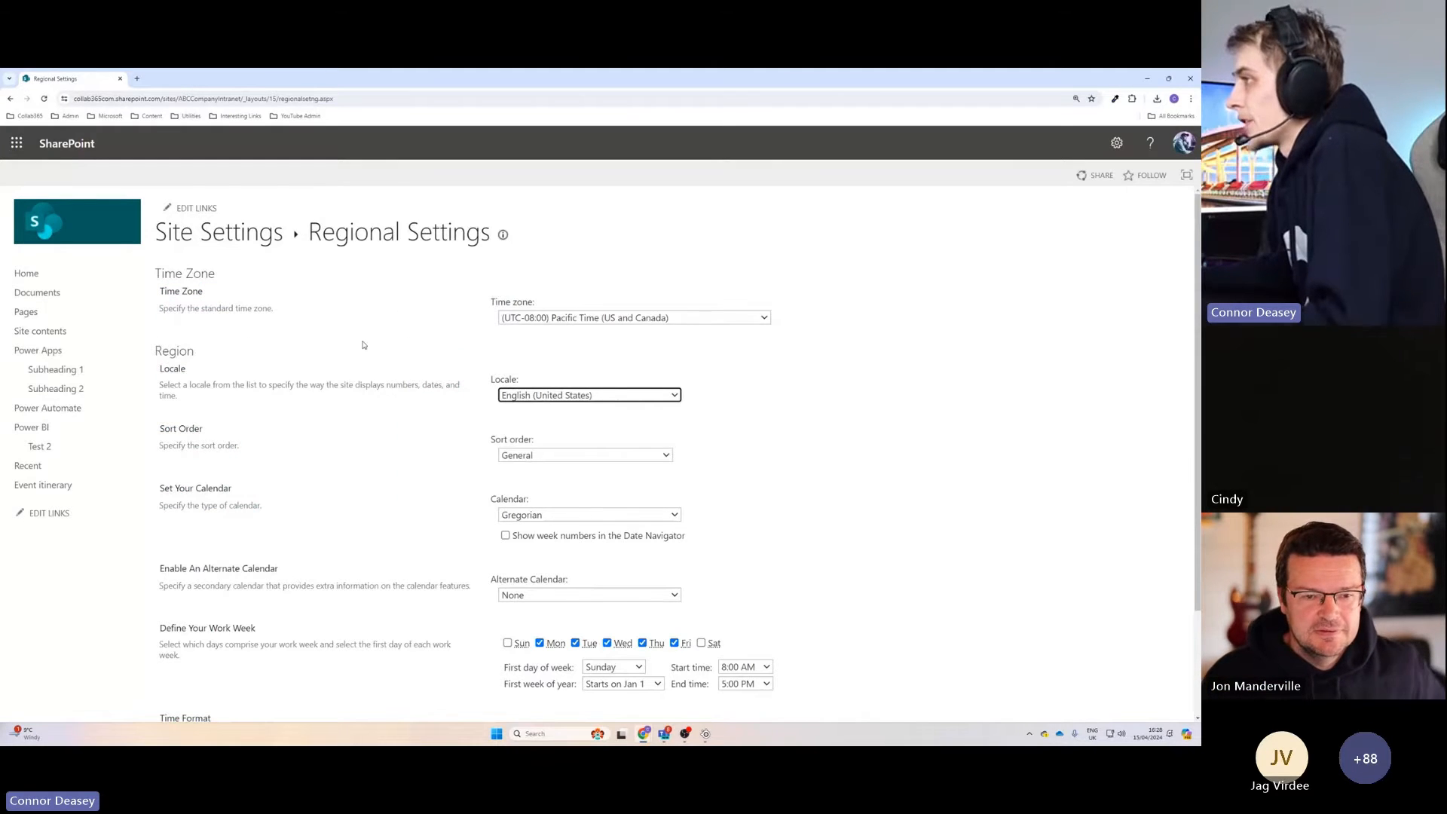
scroll(422, 362, down, 1)
scroll(535, 395, up, 1)
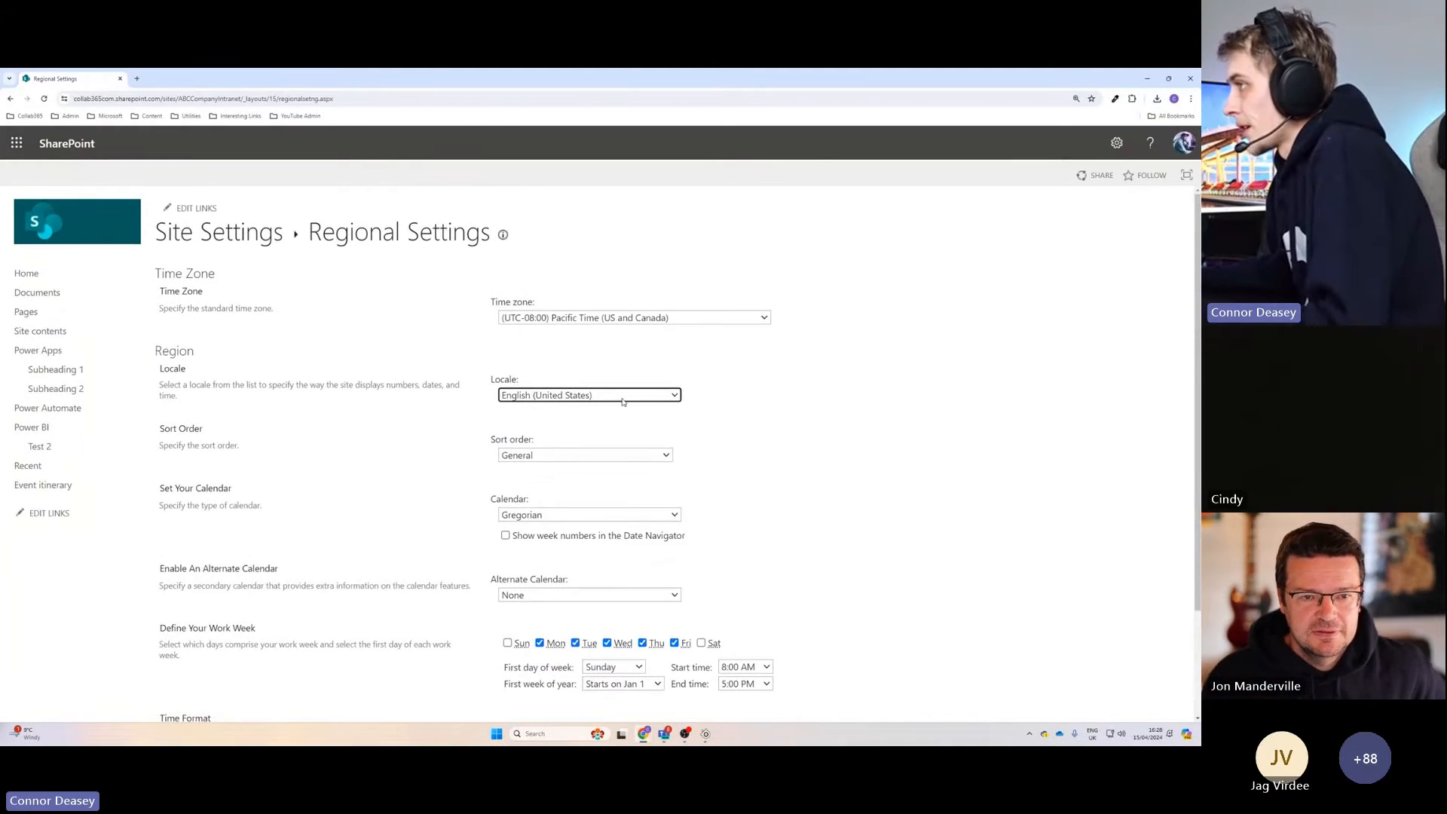
Look through the available locale and time zone choices in the site's regional settings without changing them.
click(561, 396)
click(561, 396)
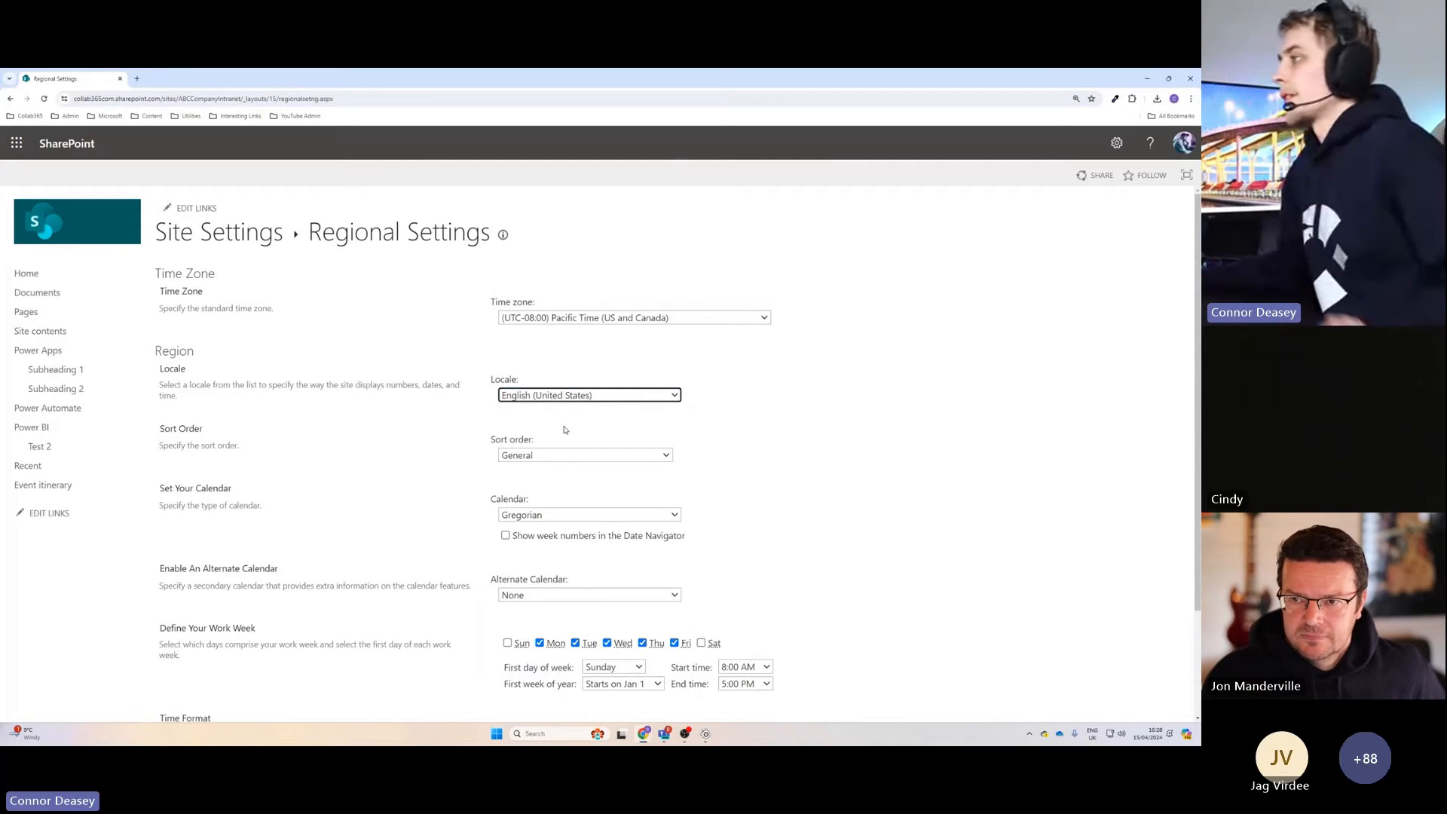
click(582, 398)
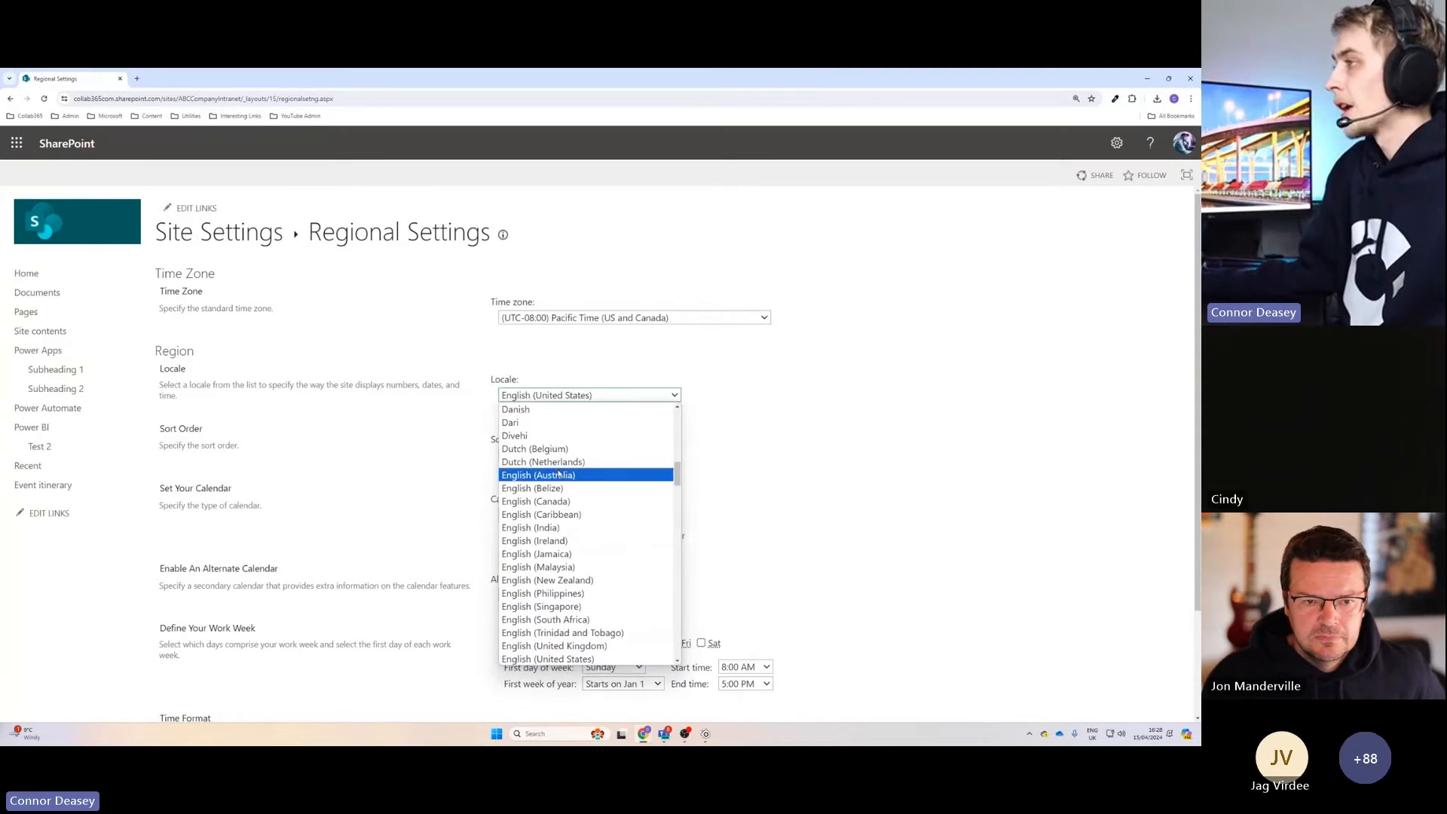
click(786, 489)
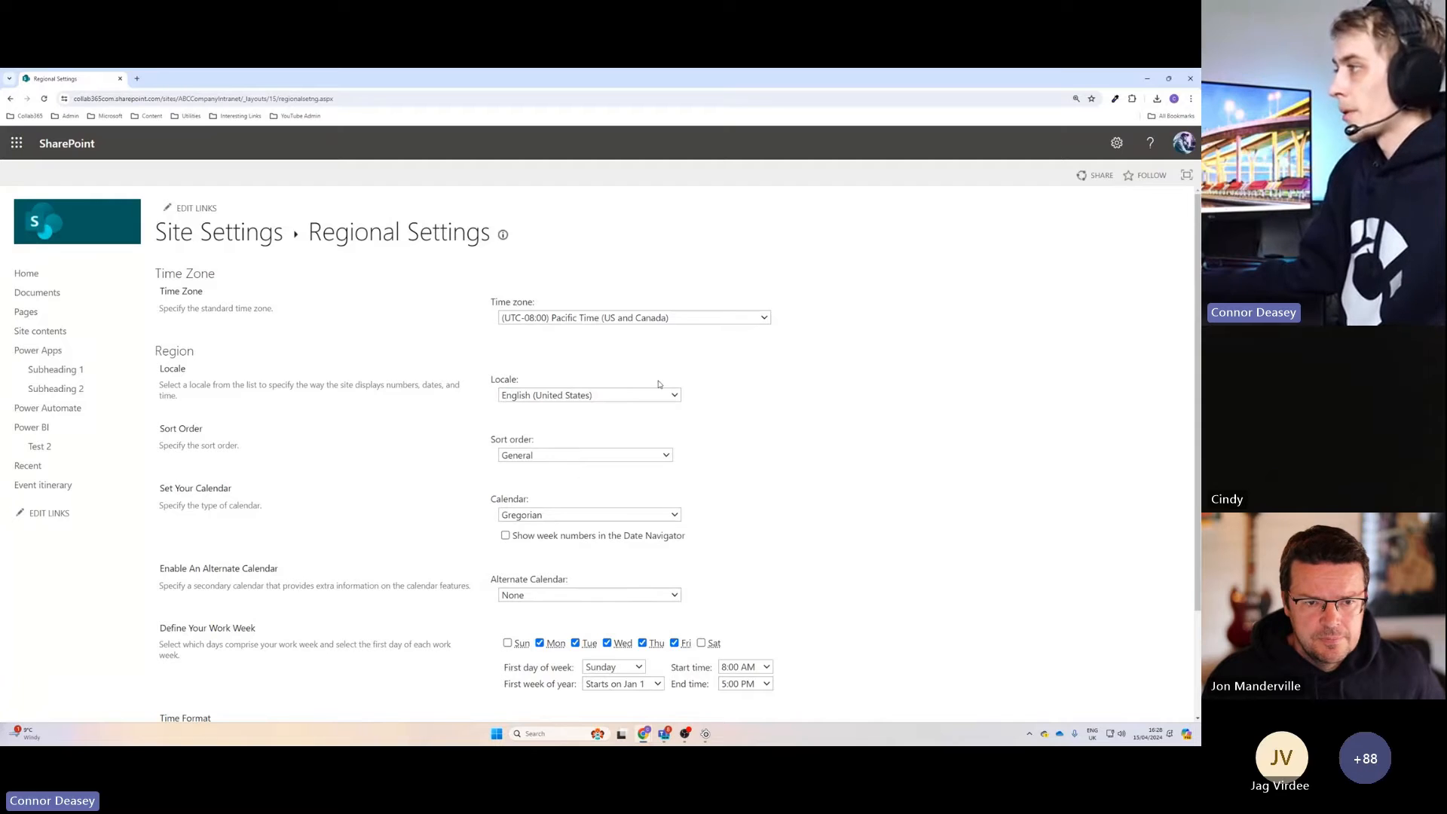
click(641, 318)
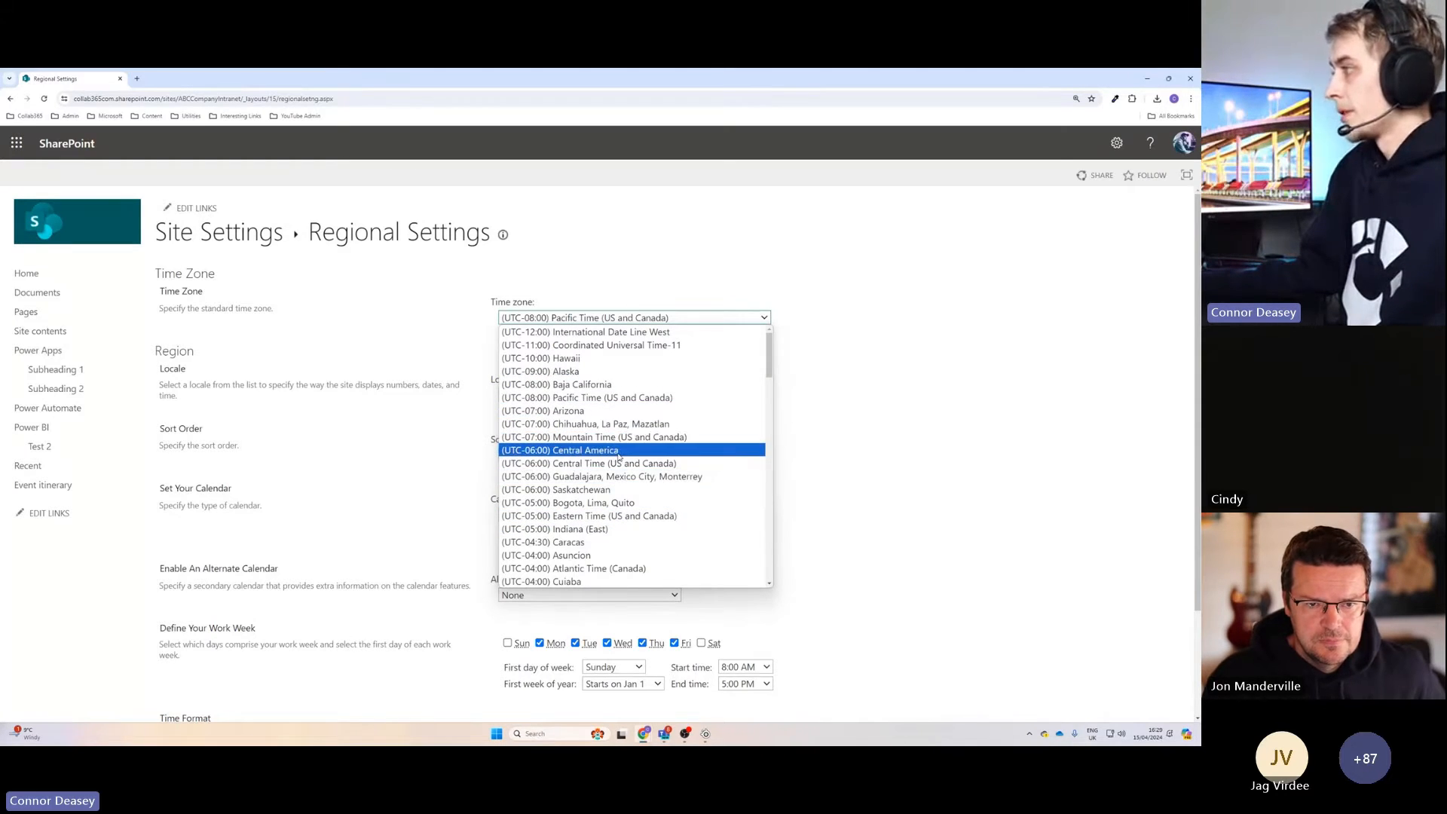
click(820, 365)
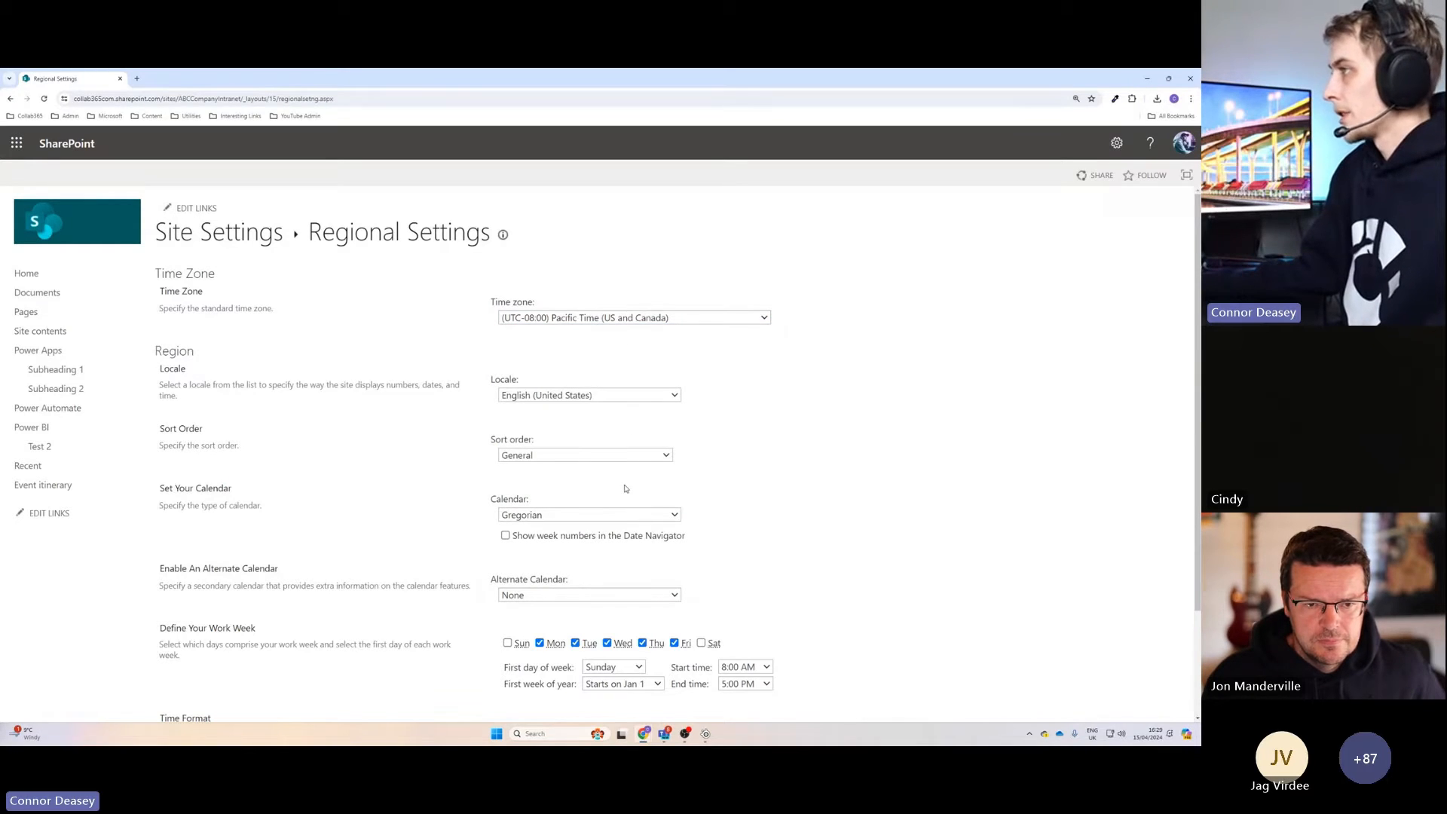
Return to the ABC Company Intranet home page and open the SharePoint Intranet Training Session event to review its details.
click(68, 143)
click(352, 601)
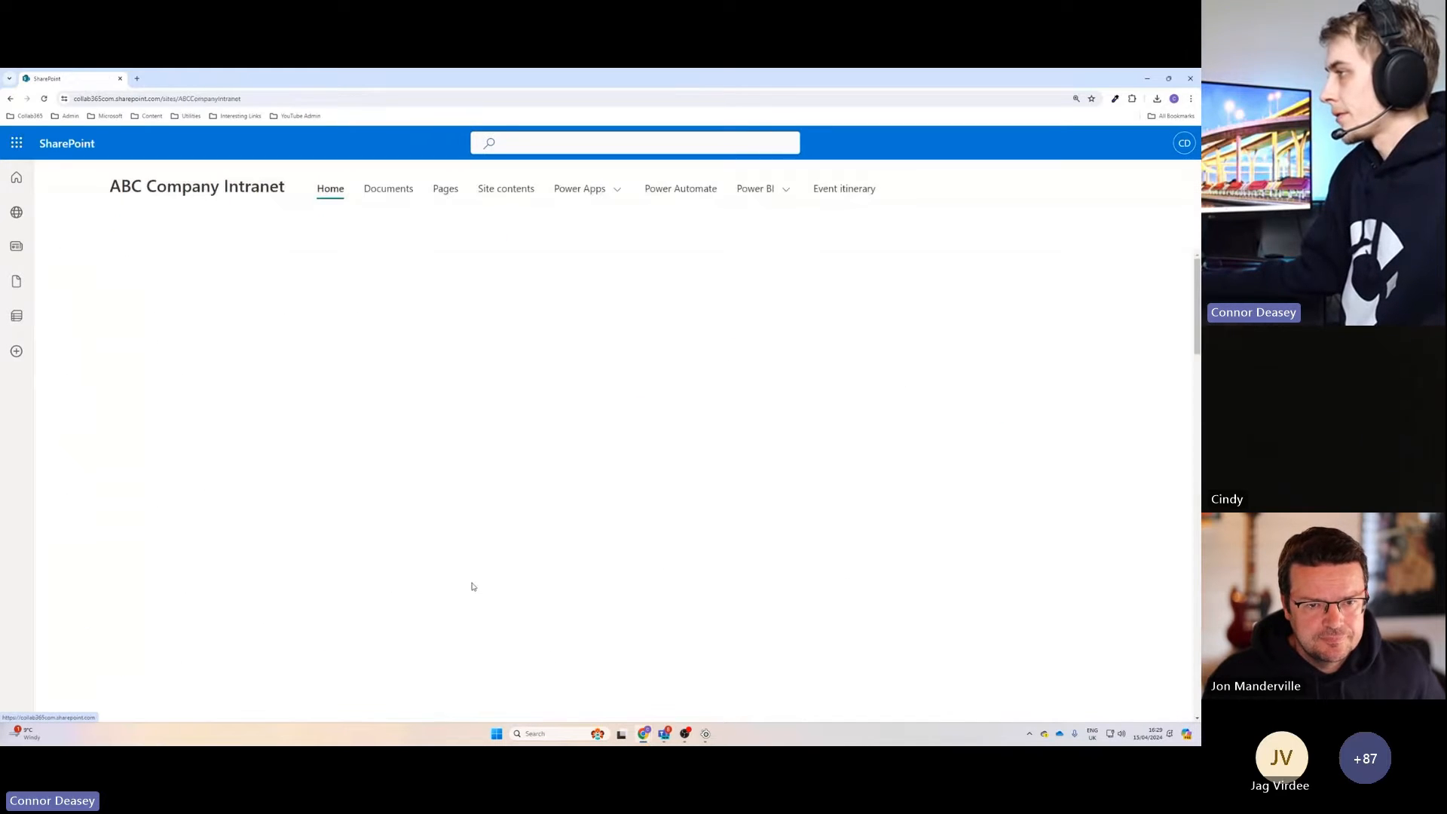
scroll(470, 581, down, 5)
click(505, 494)
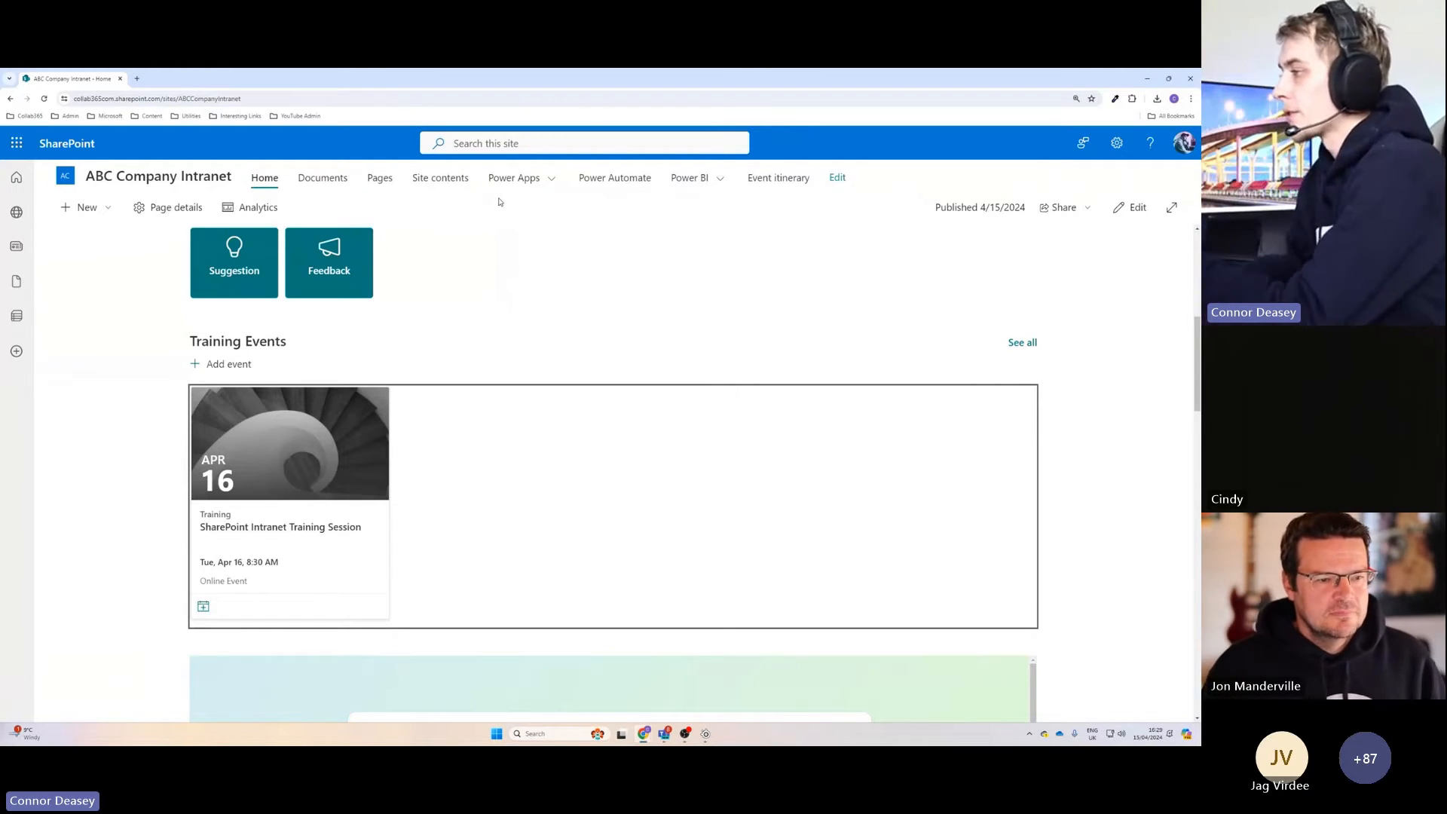
click(350, 540)
scroll(377, 512, down, 1)
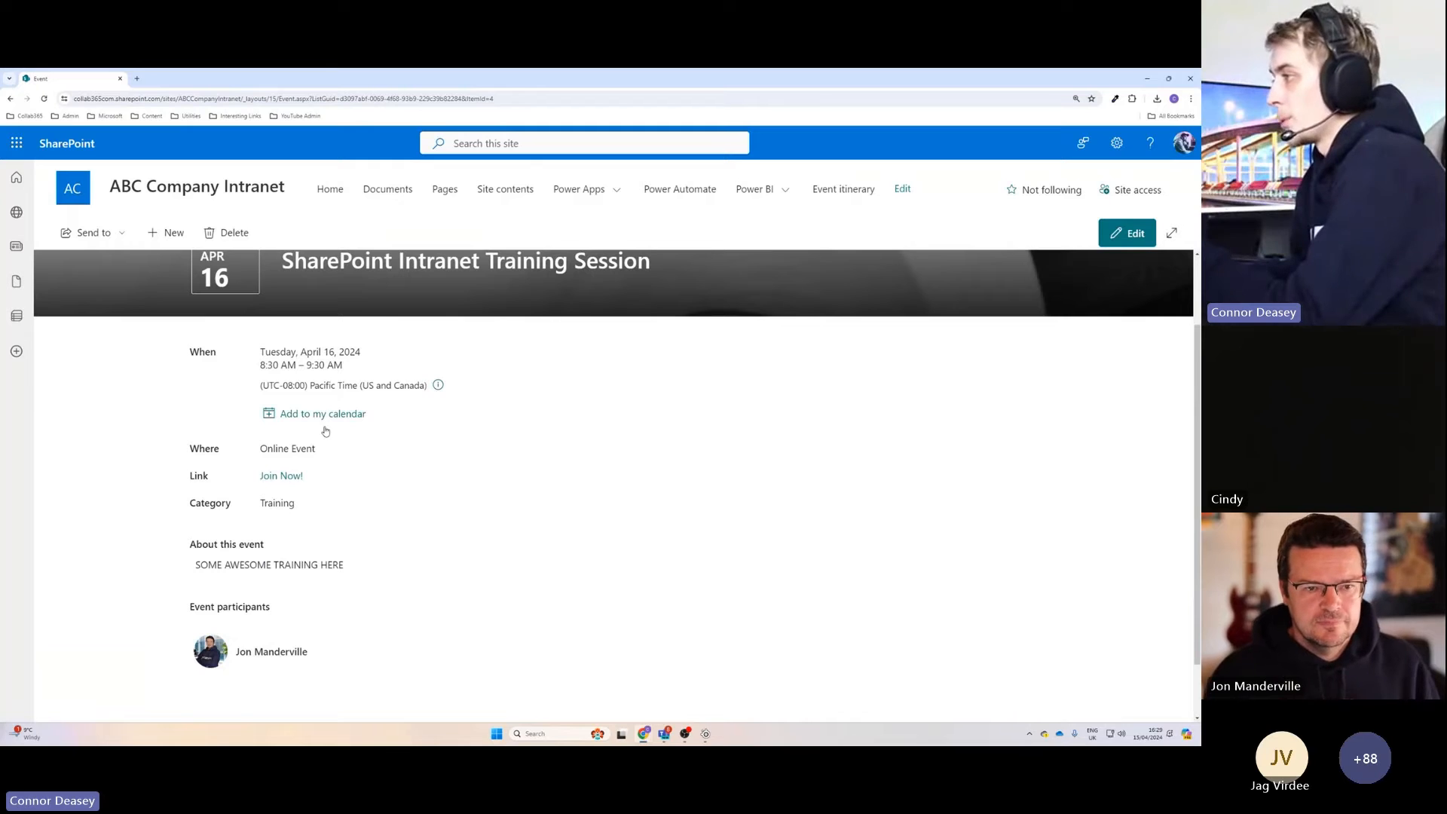
scroll(388, 456, up, 1)
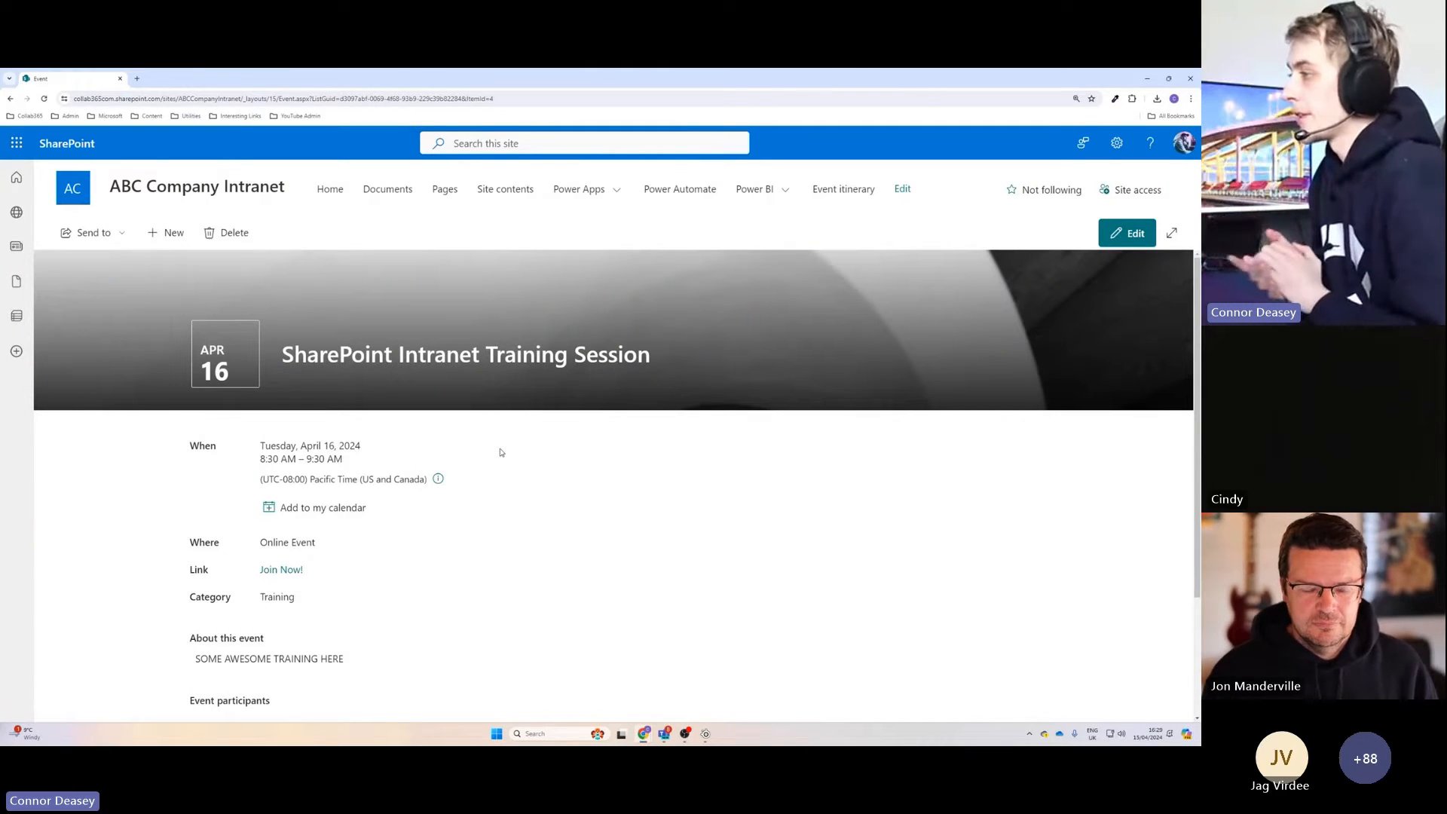
Open the intranet home page for editing and add a Countdown Timer web part above the Quick links.
click(328, 195)
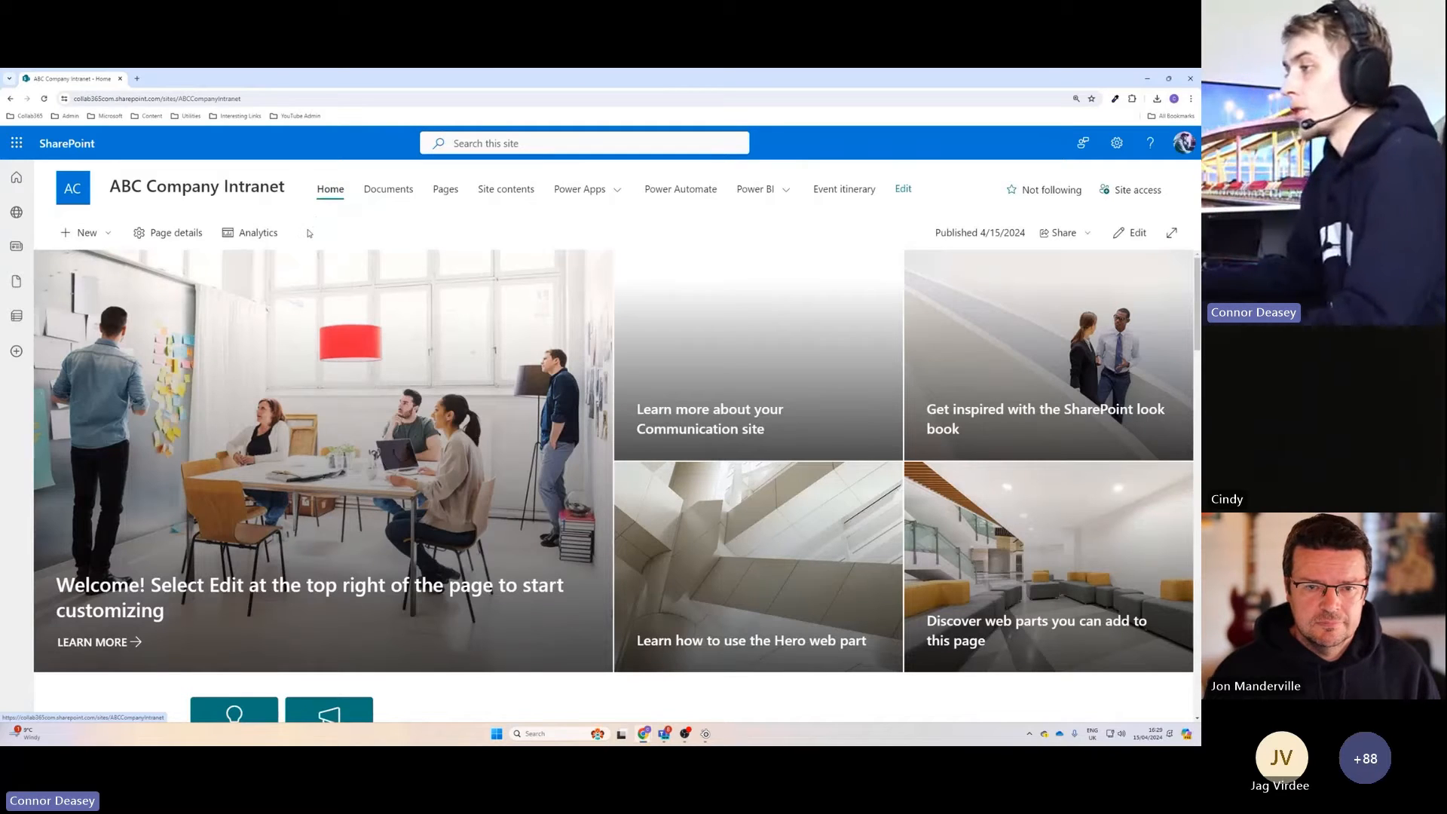
scroll(501, 581, down, 5)
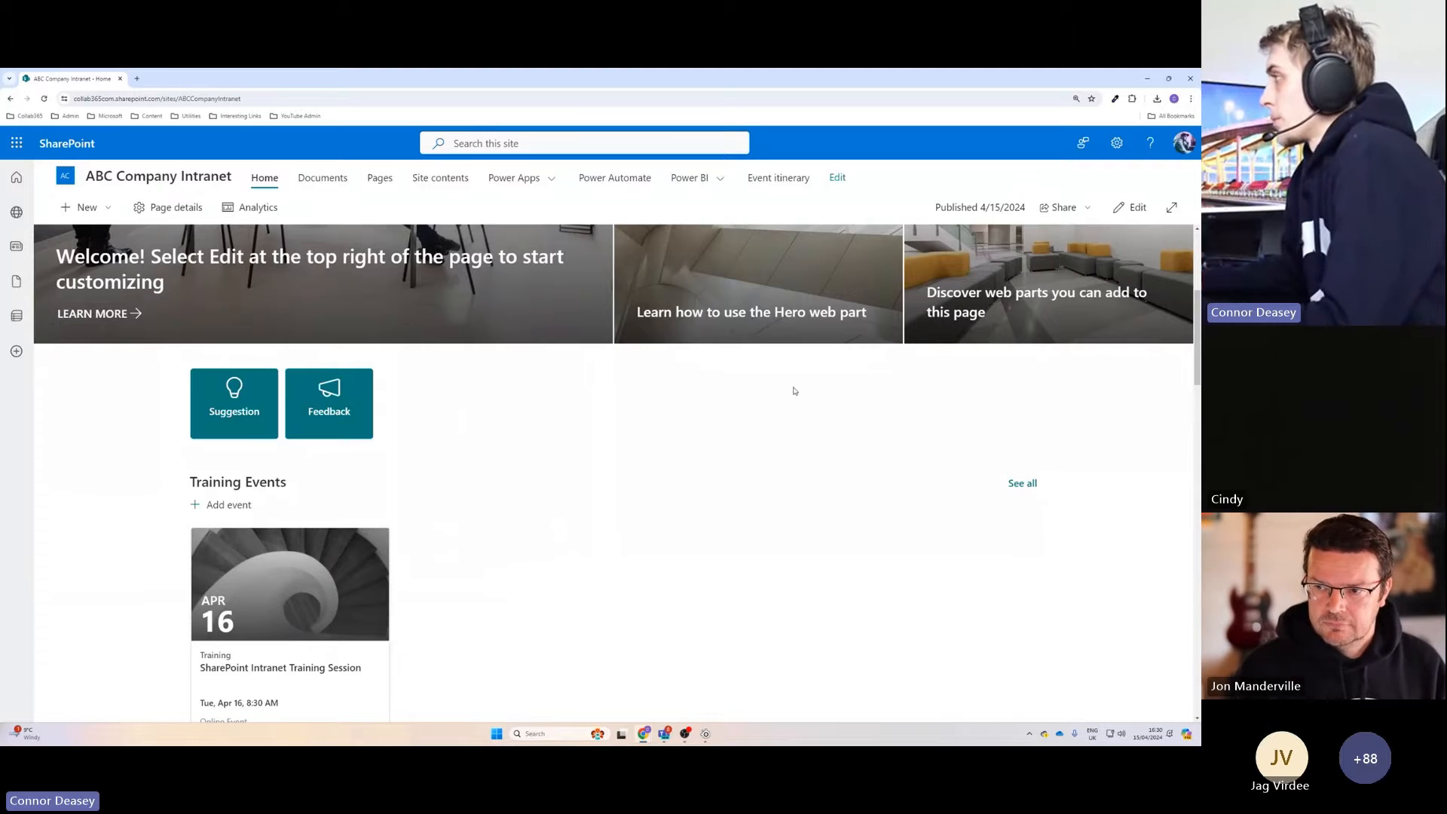
click(1130, 207)
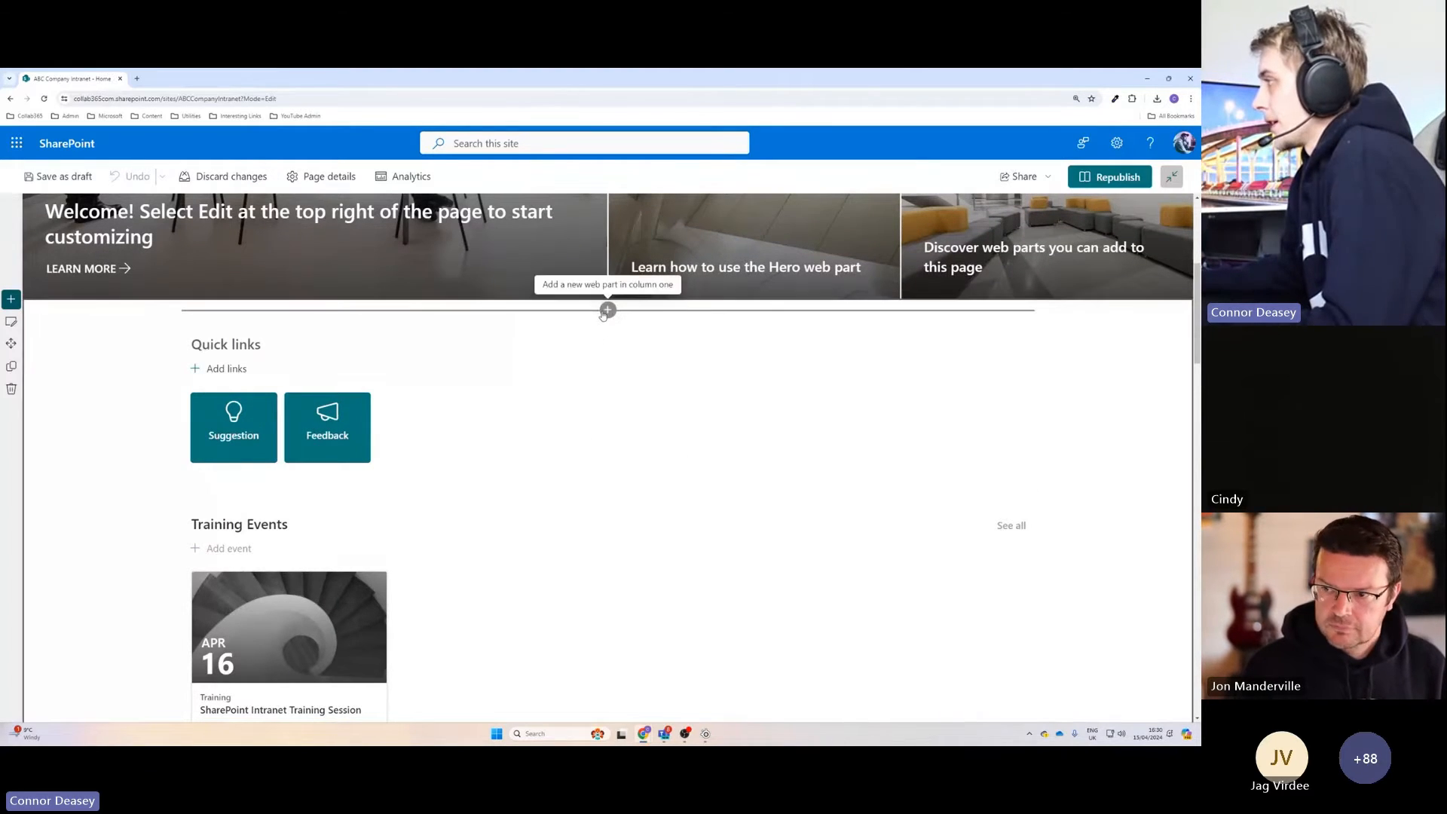
click(608, 310)
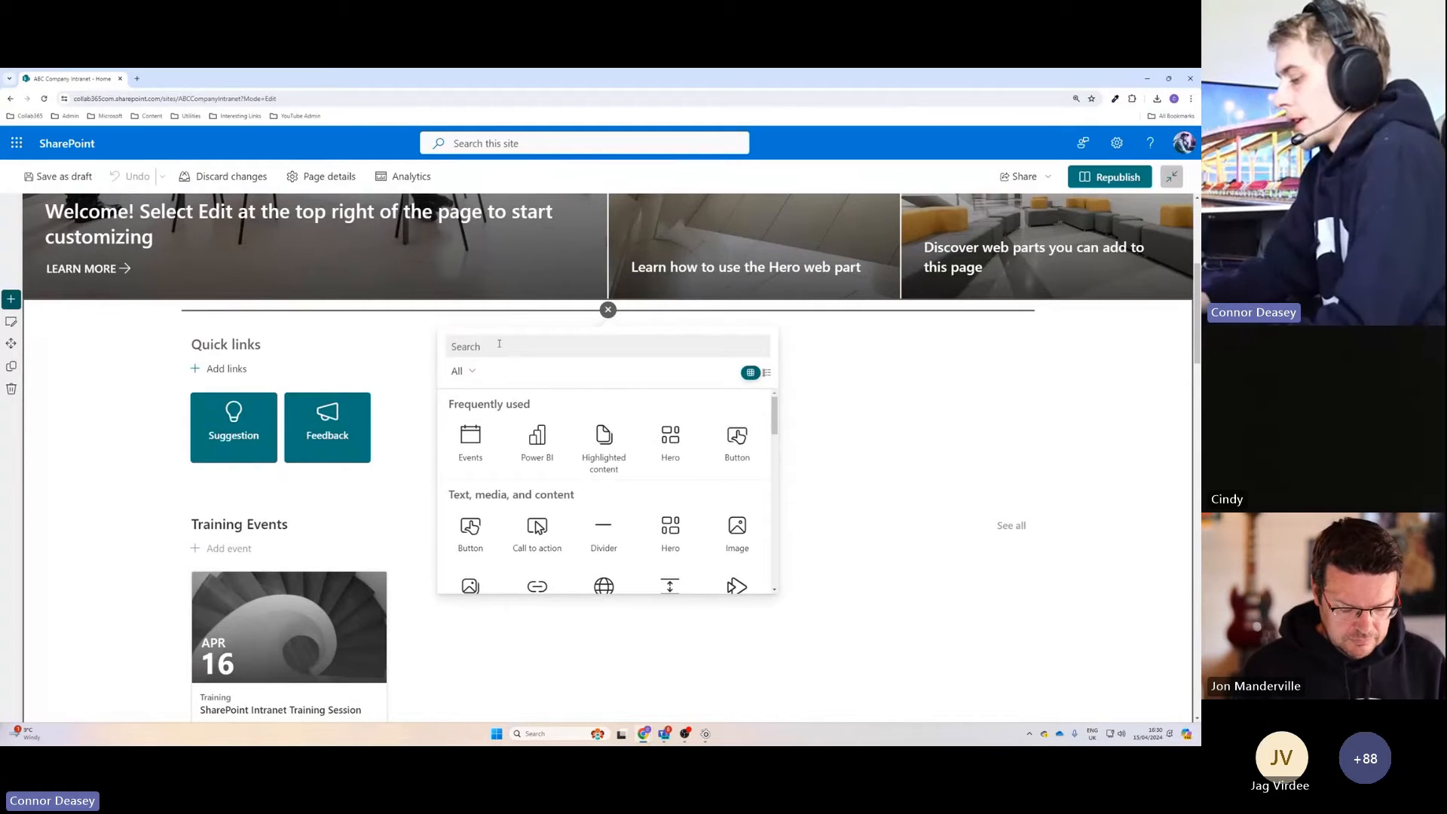
text(count)
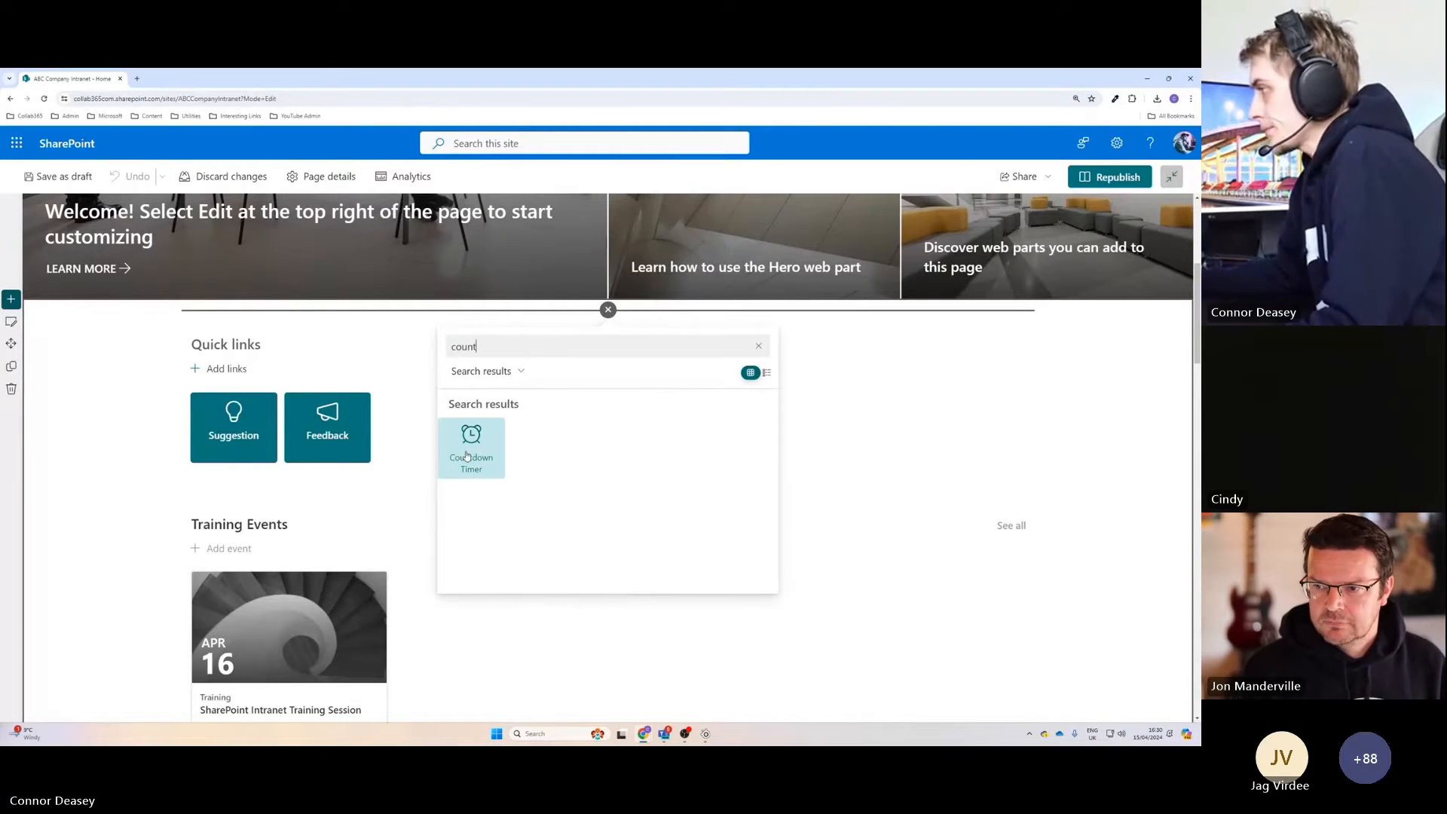
click(478, 466)
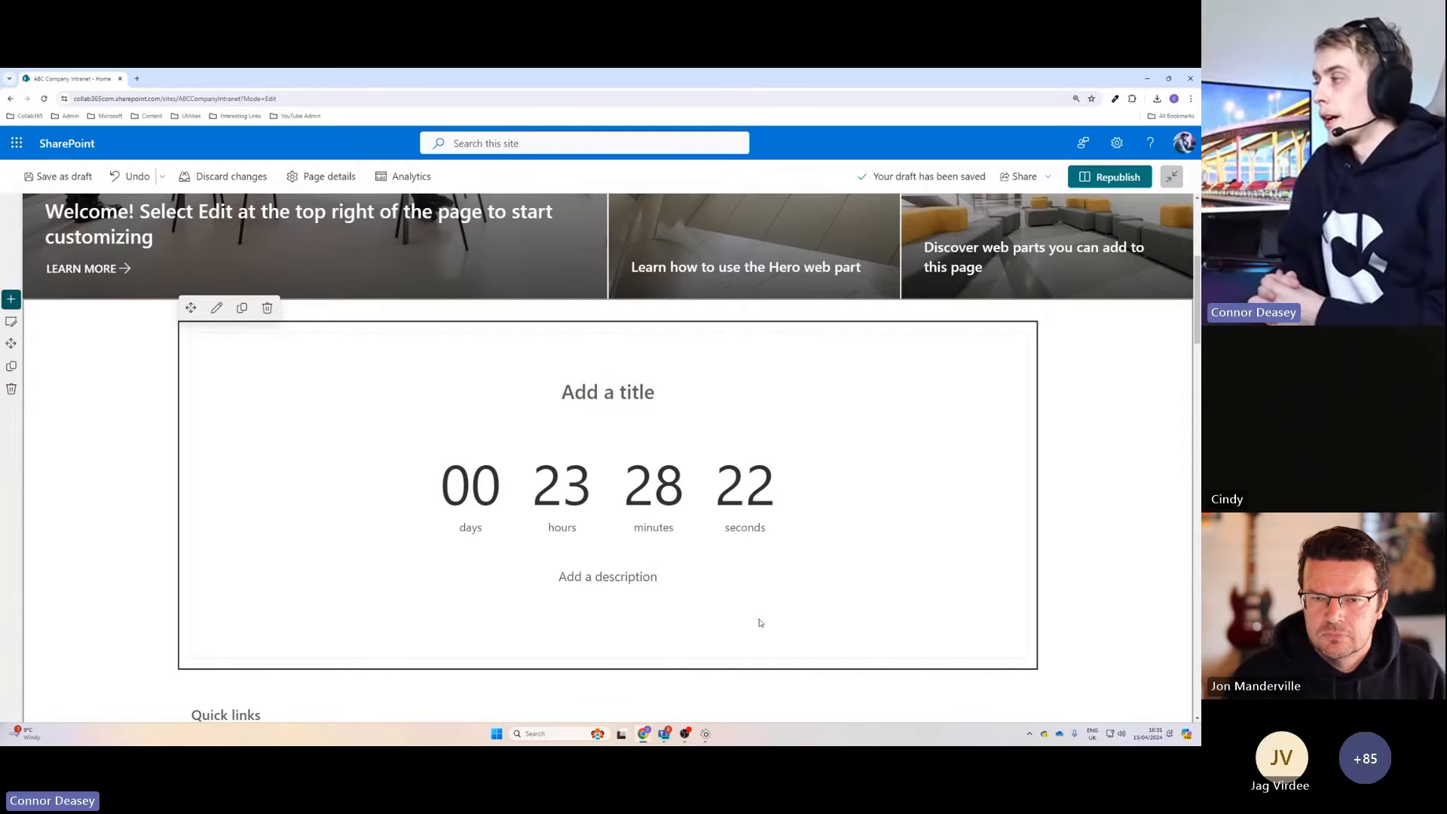
Title the countdown timer Power Apps Training Session (All Staff).
click(607, 393)
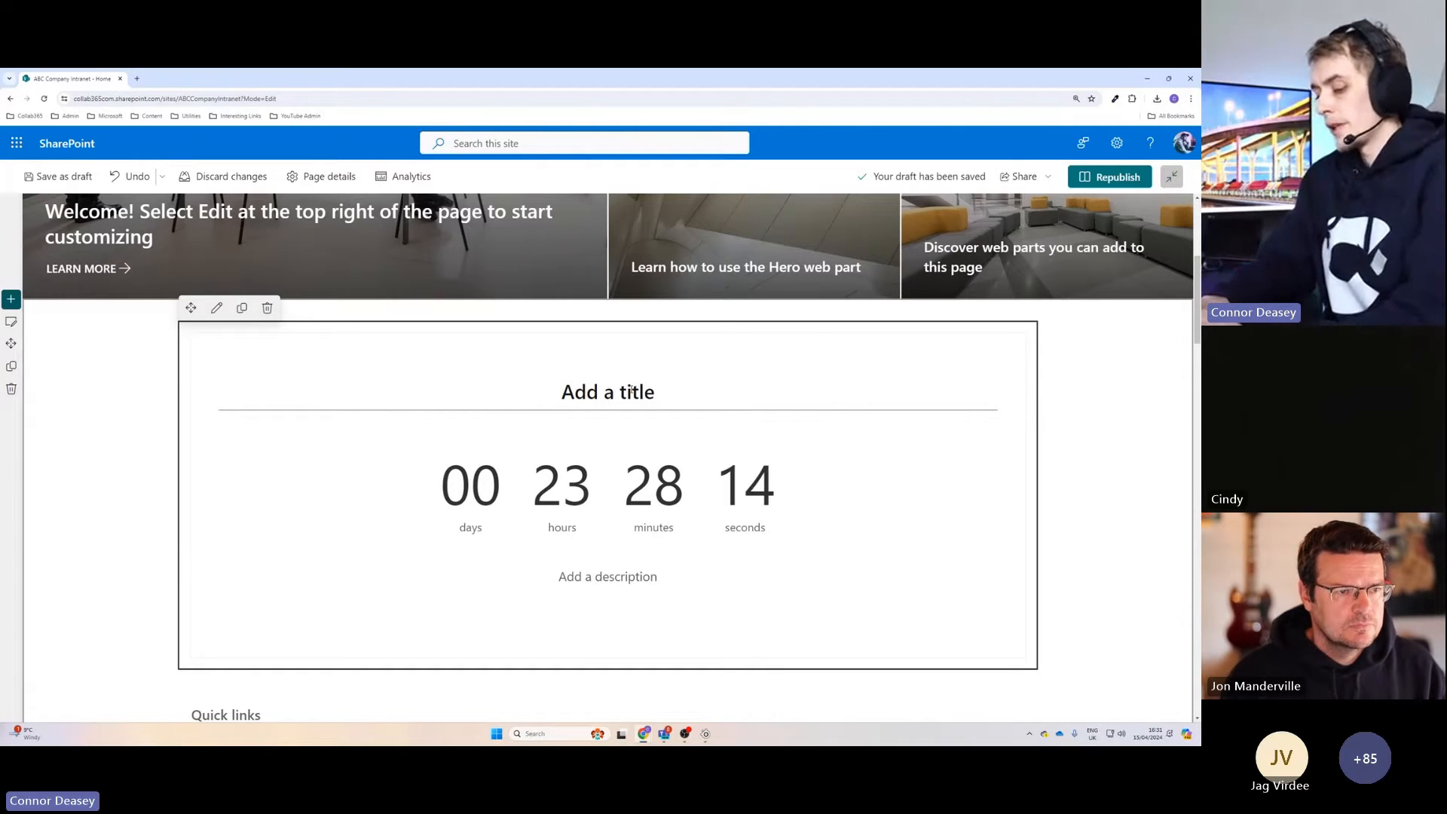
text(Power App)
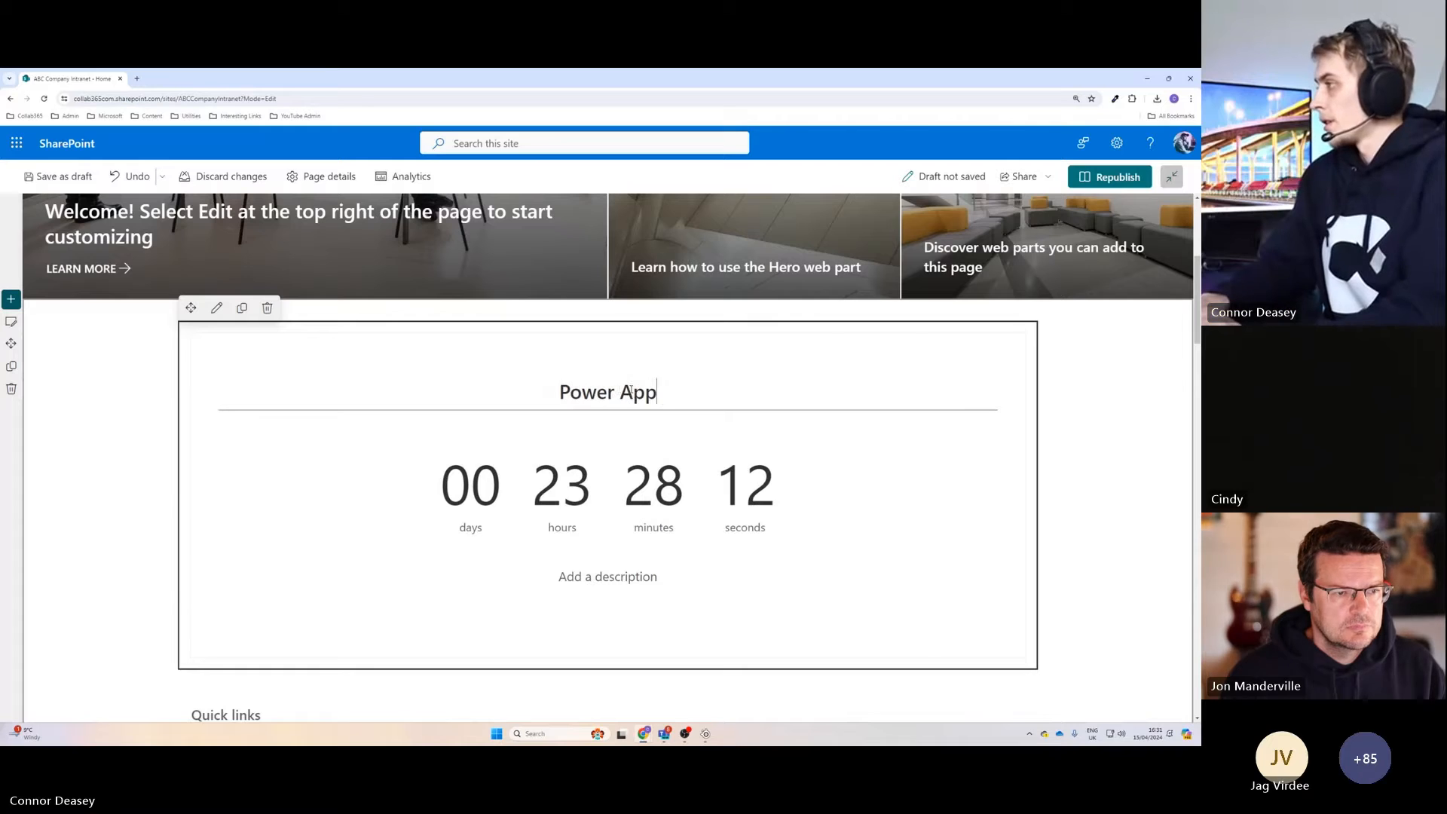
text(s Train)
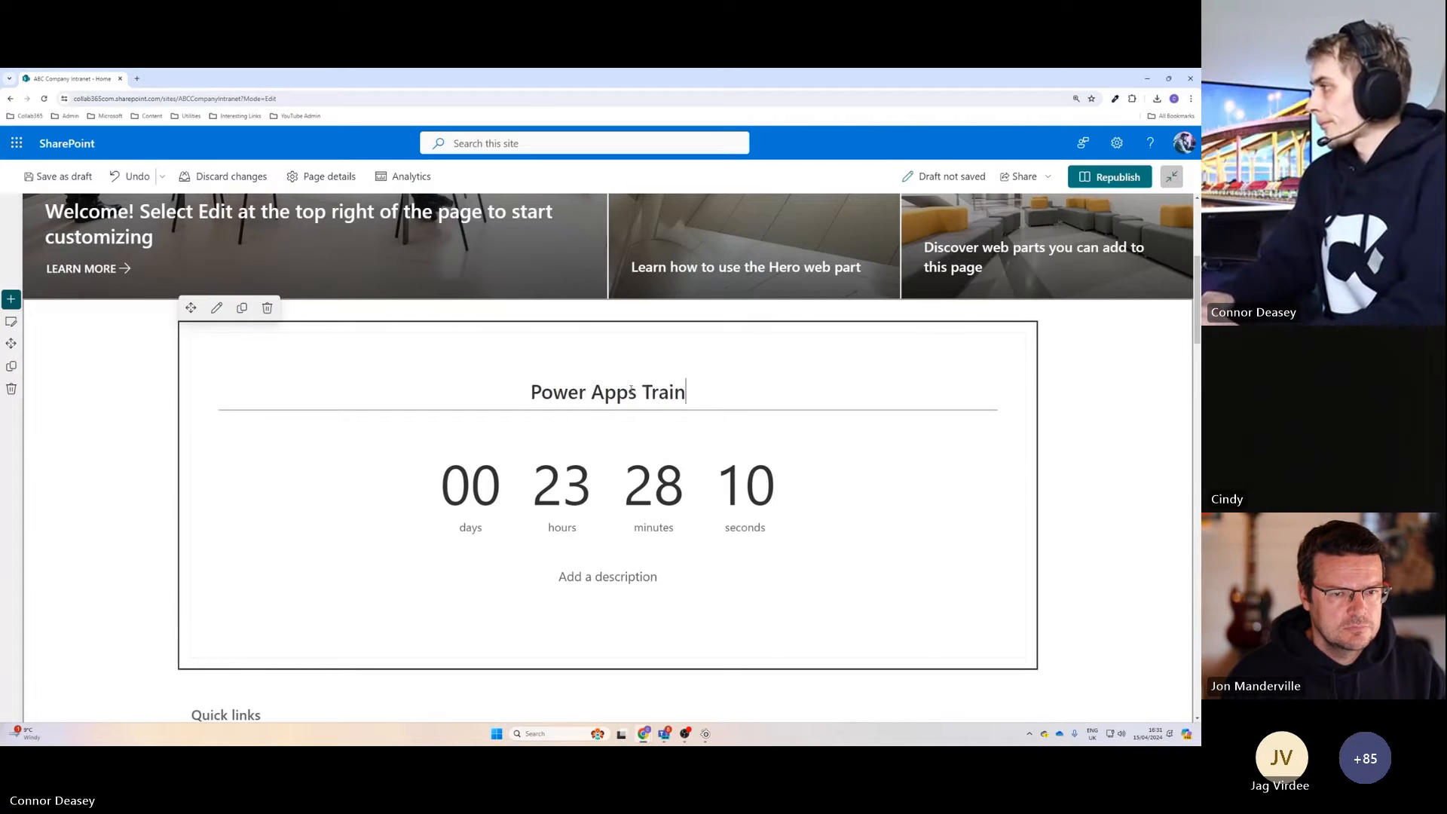
text(ing Ses)
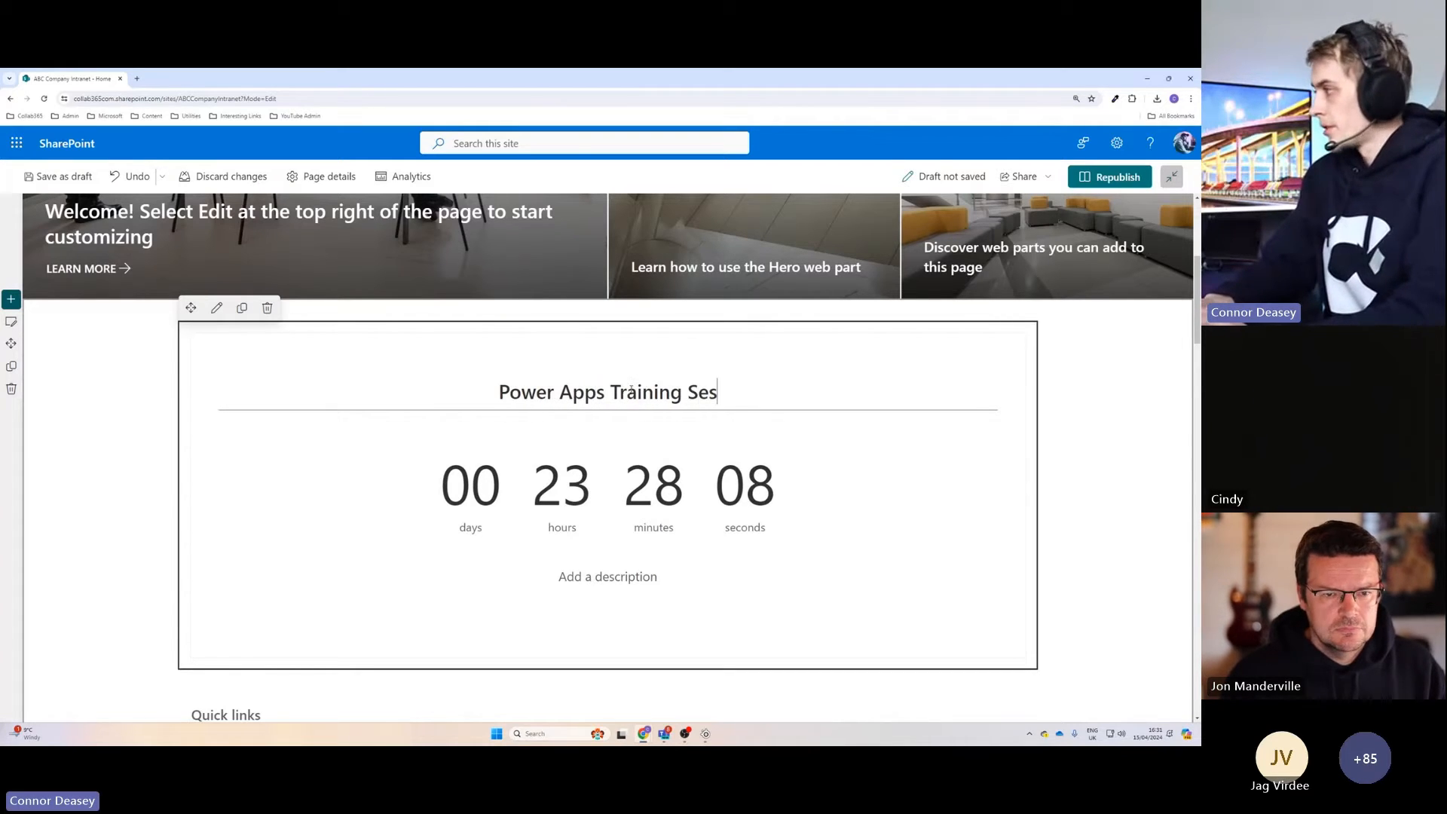
text(sion (All Staff))
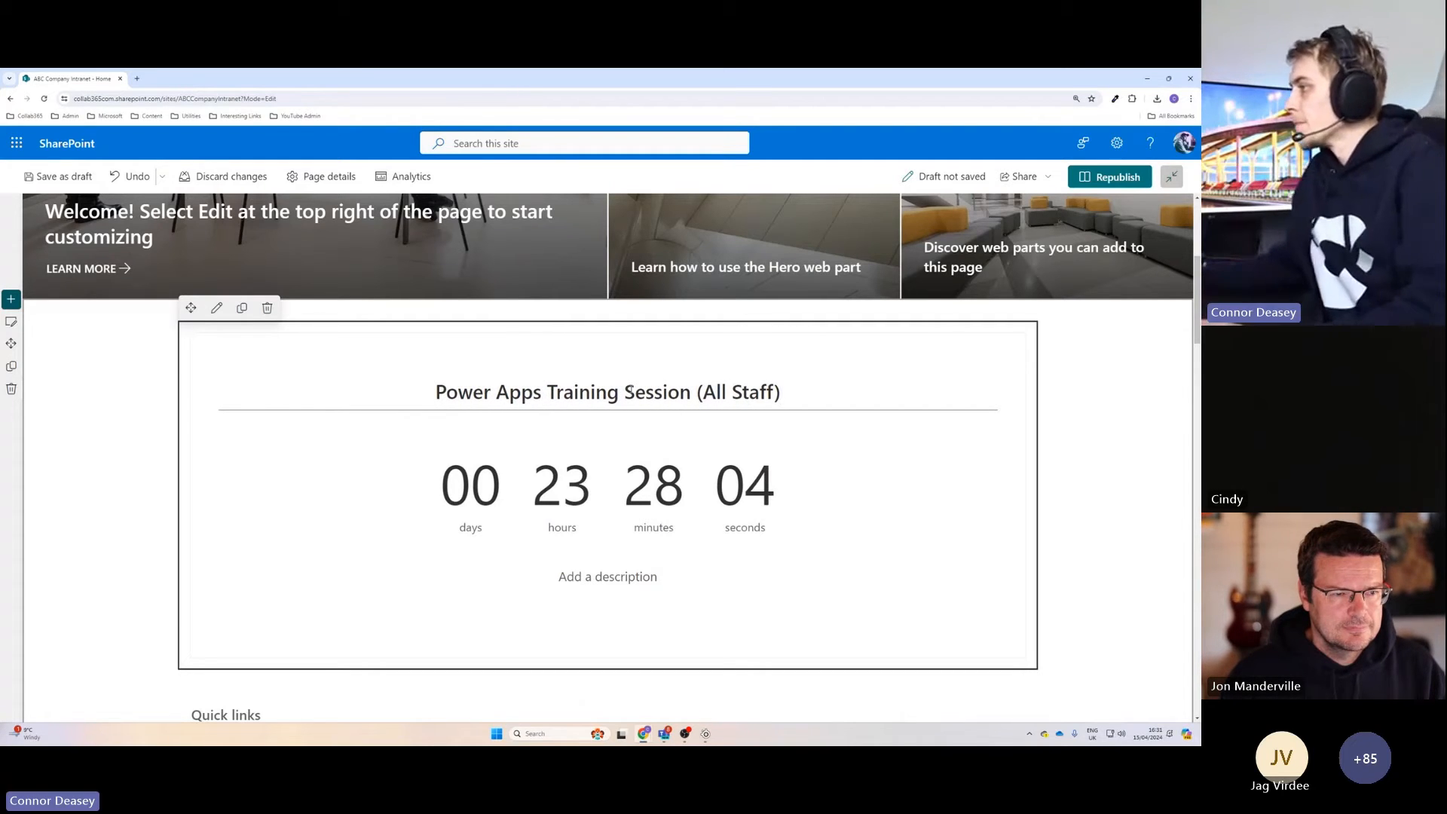
click(624, 484)
click(608, 577)
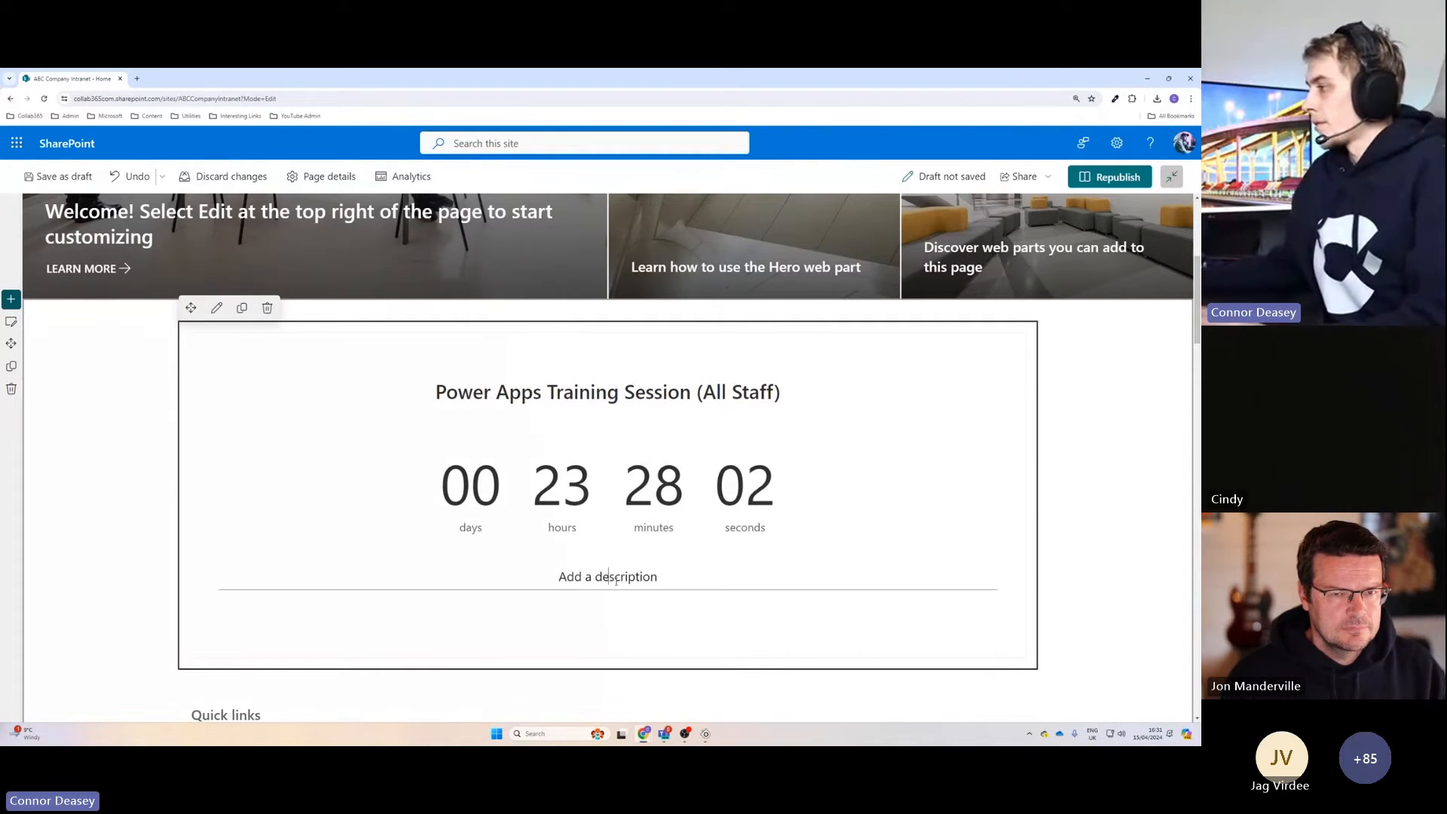
Open the countdown timer's settings and set its target date to Wed May 08 2024.
click(216, 308)
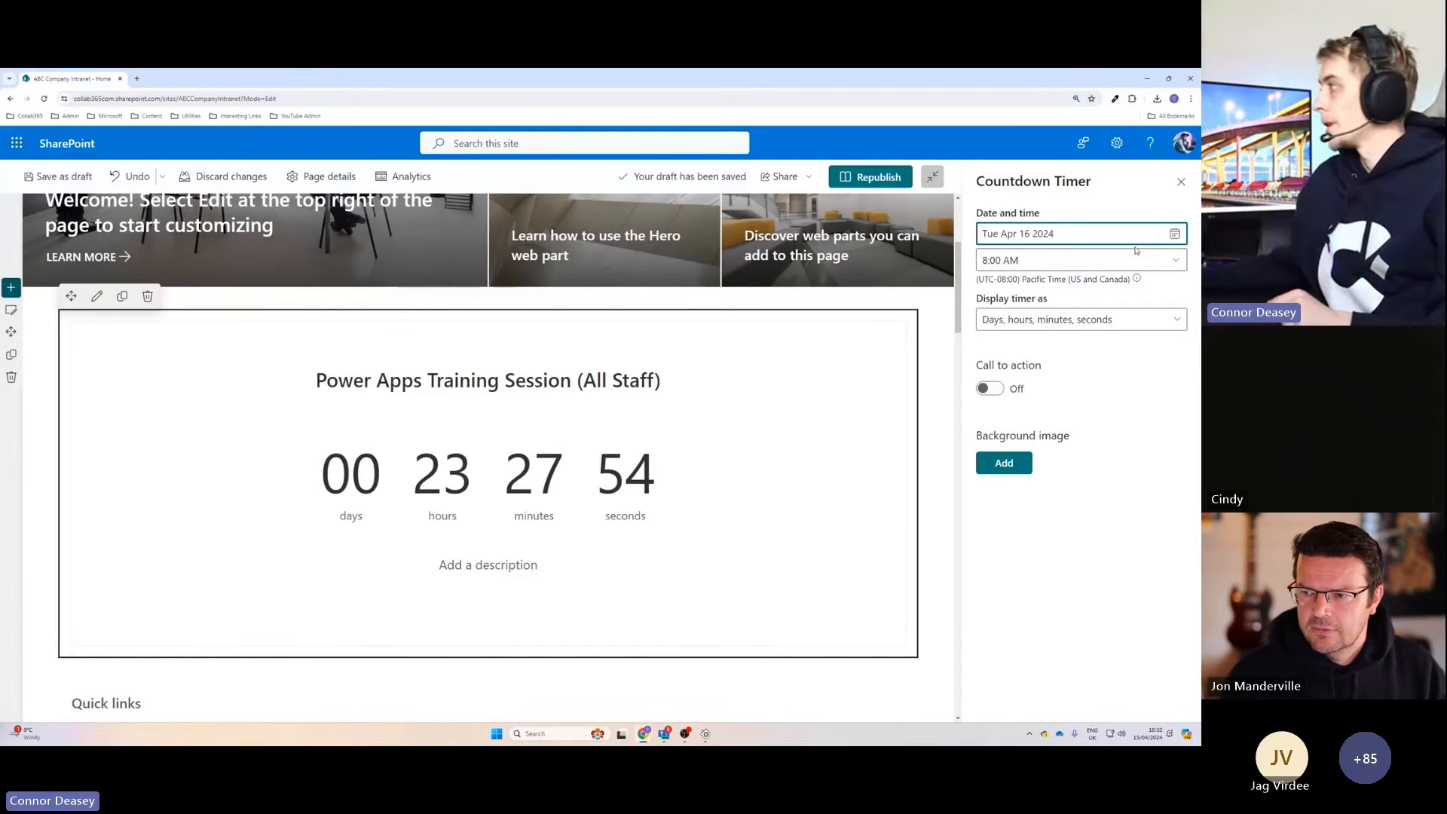
click(1175, 235)
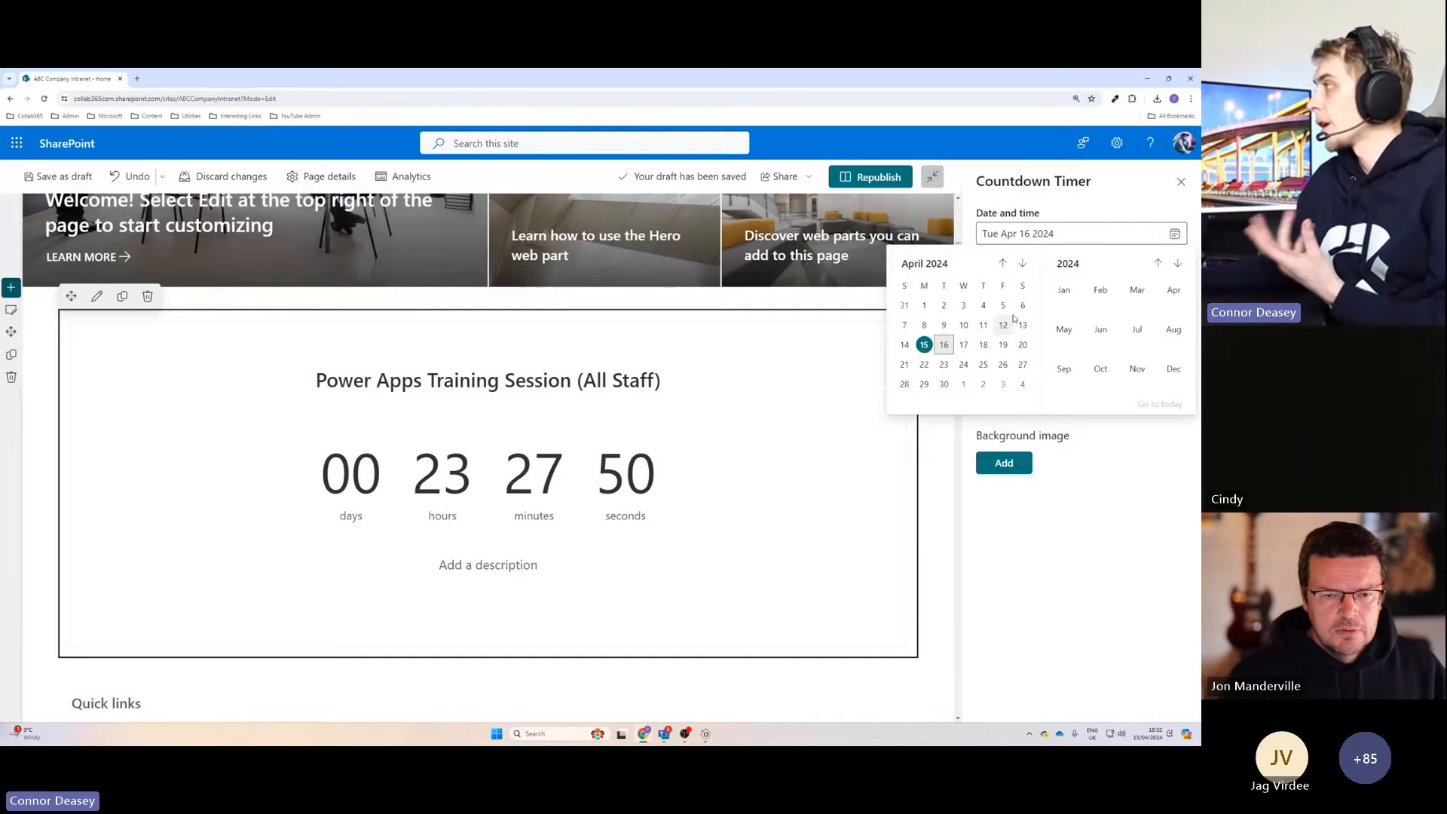
click(1062, 336)
click(964, 325)
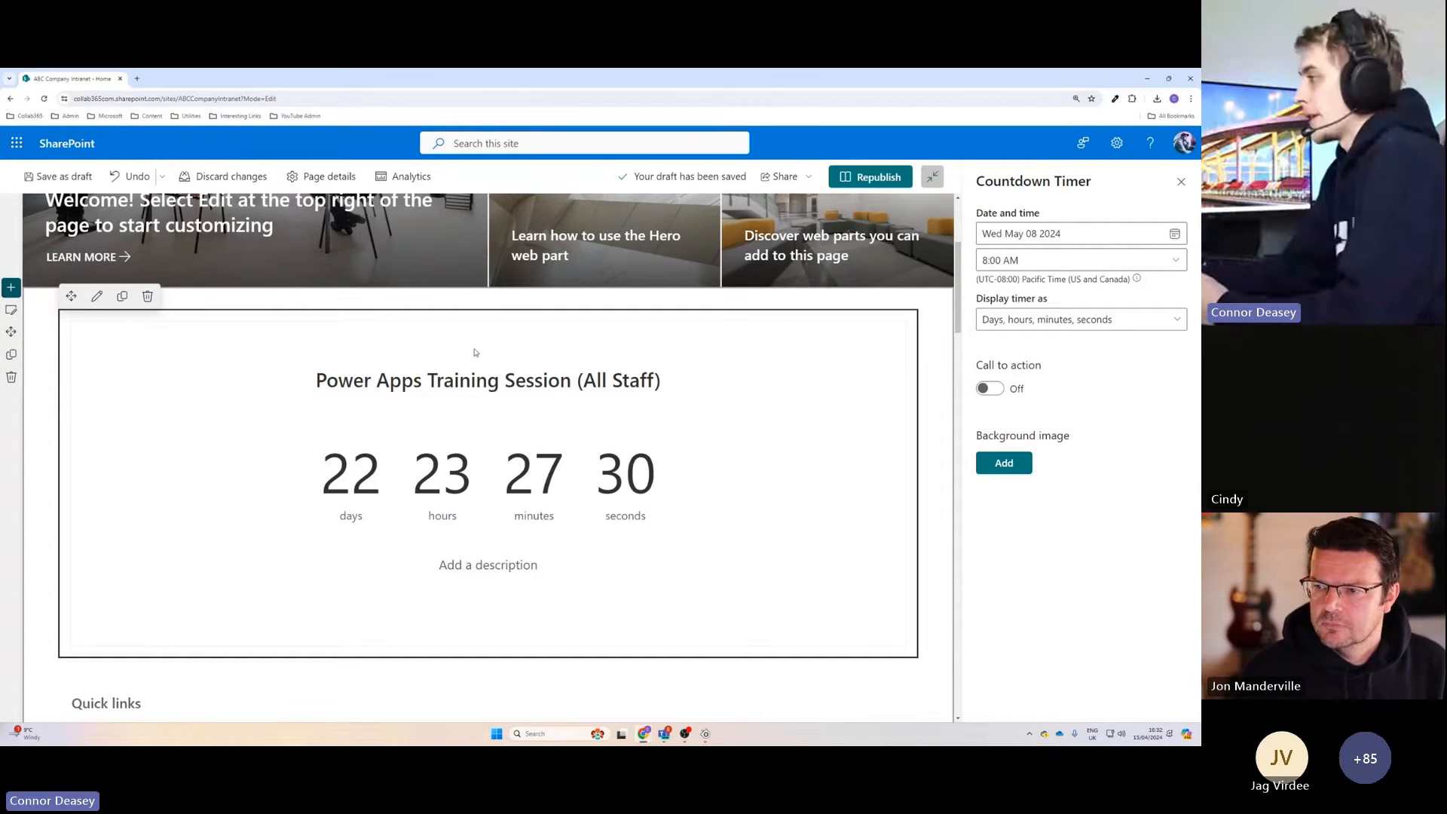
Set the countdown timer to display Days only.
click(1064, 323)
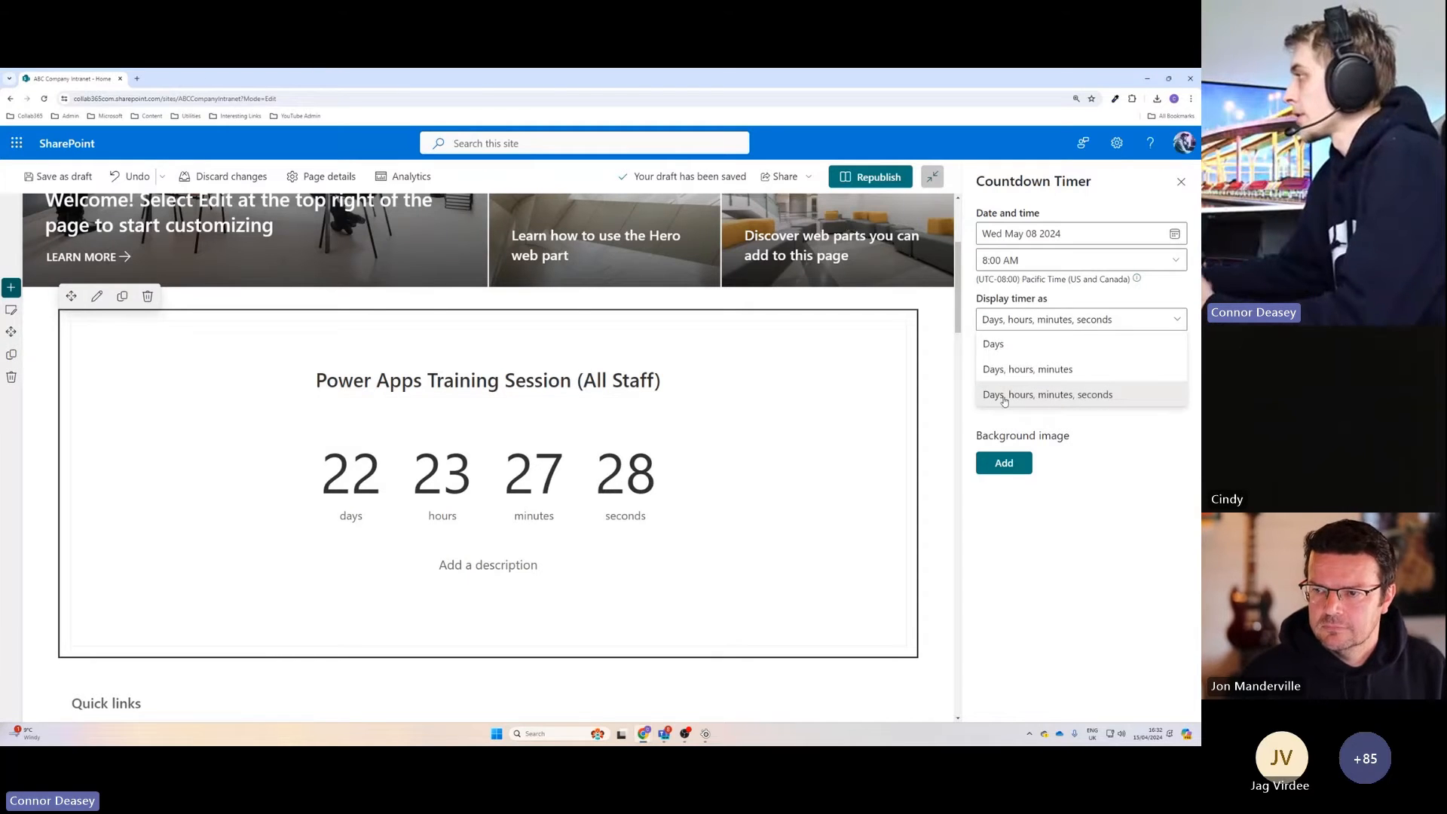
click(1026, 347)
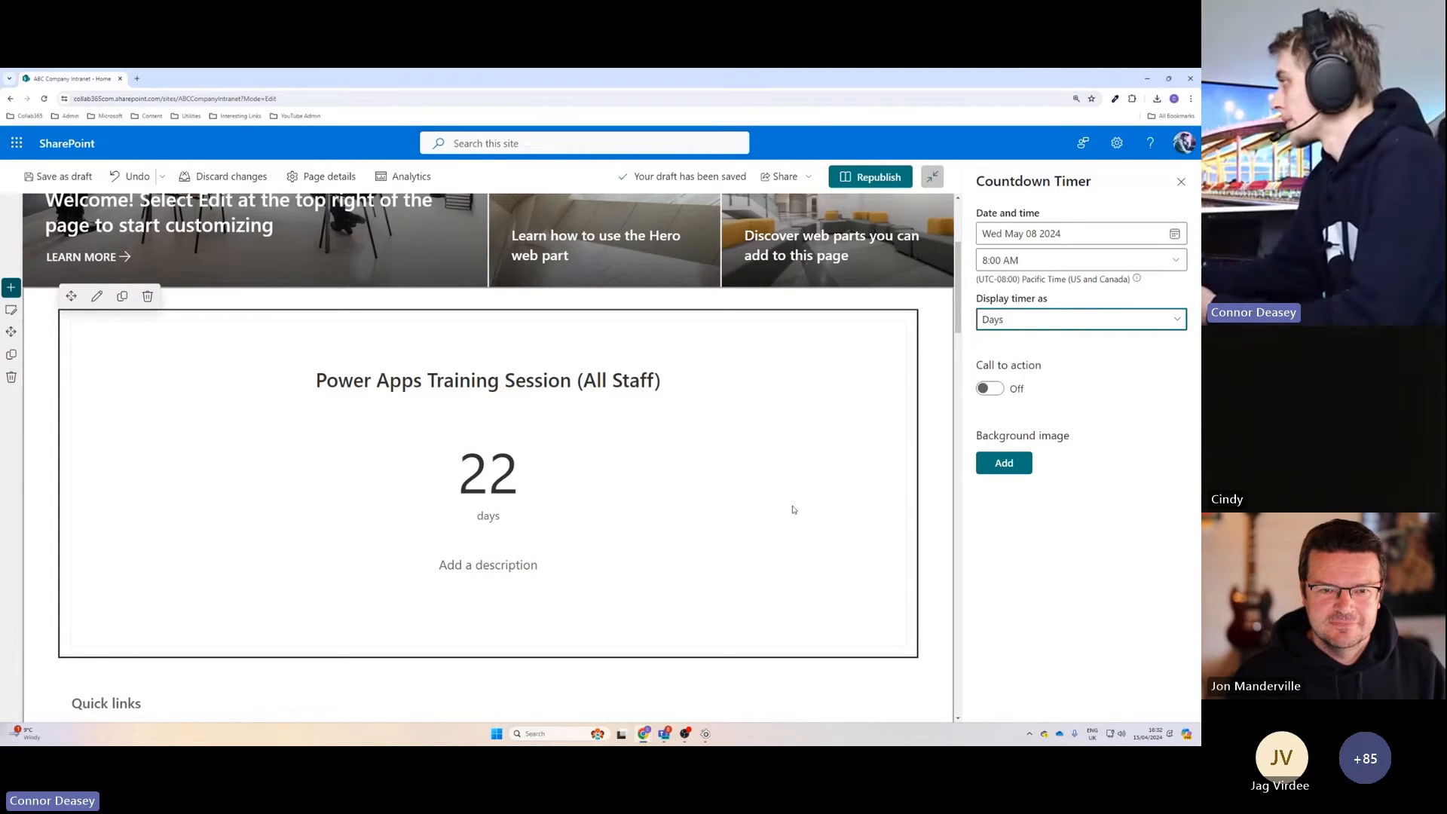
click(1040, 325)
click(1040, 326)
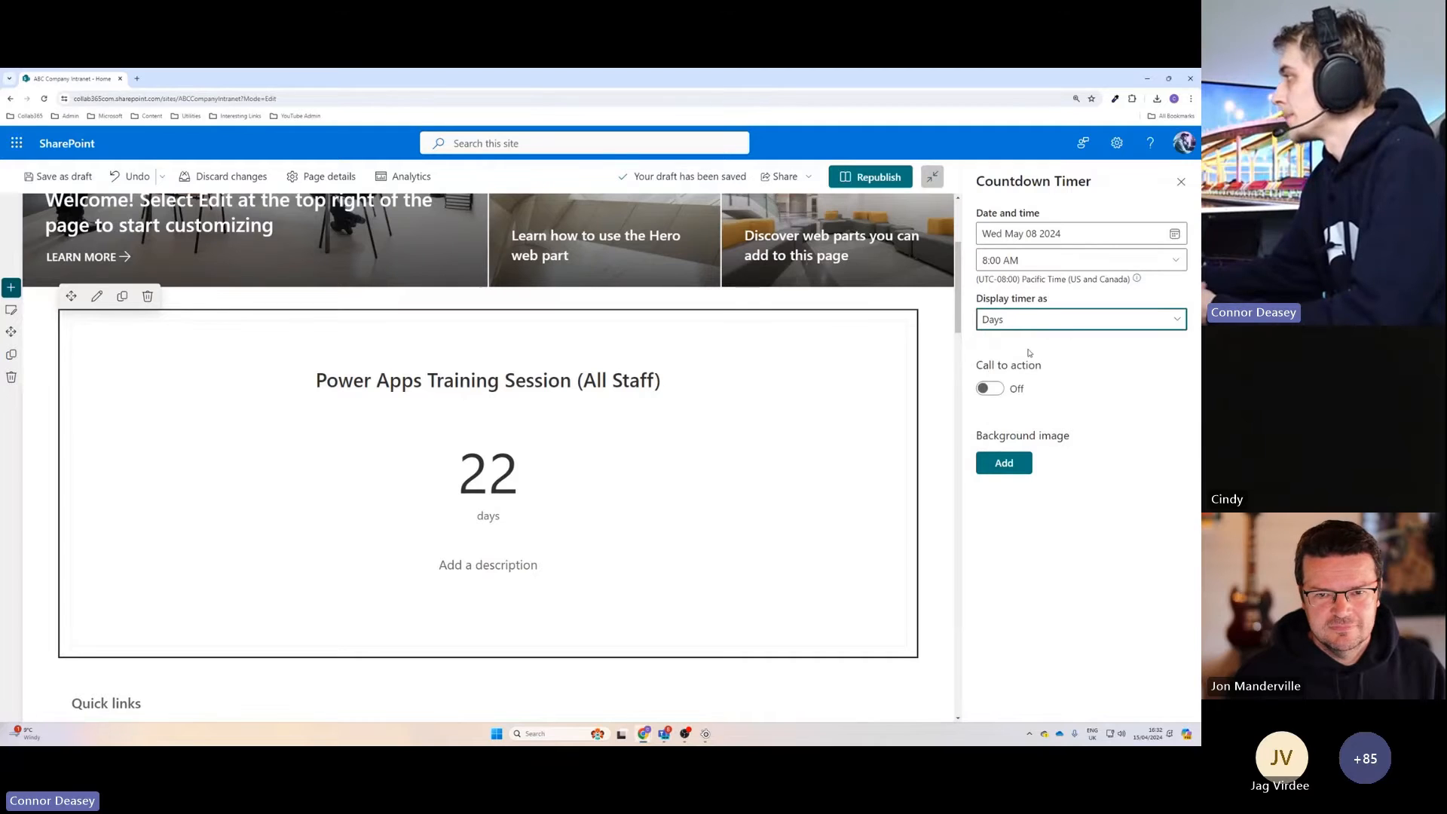
click(987, 391)
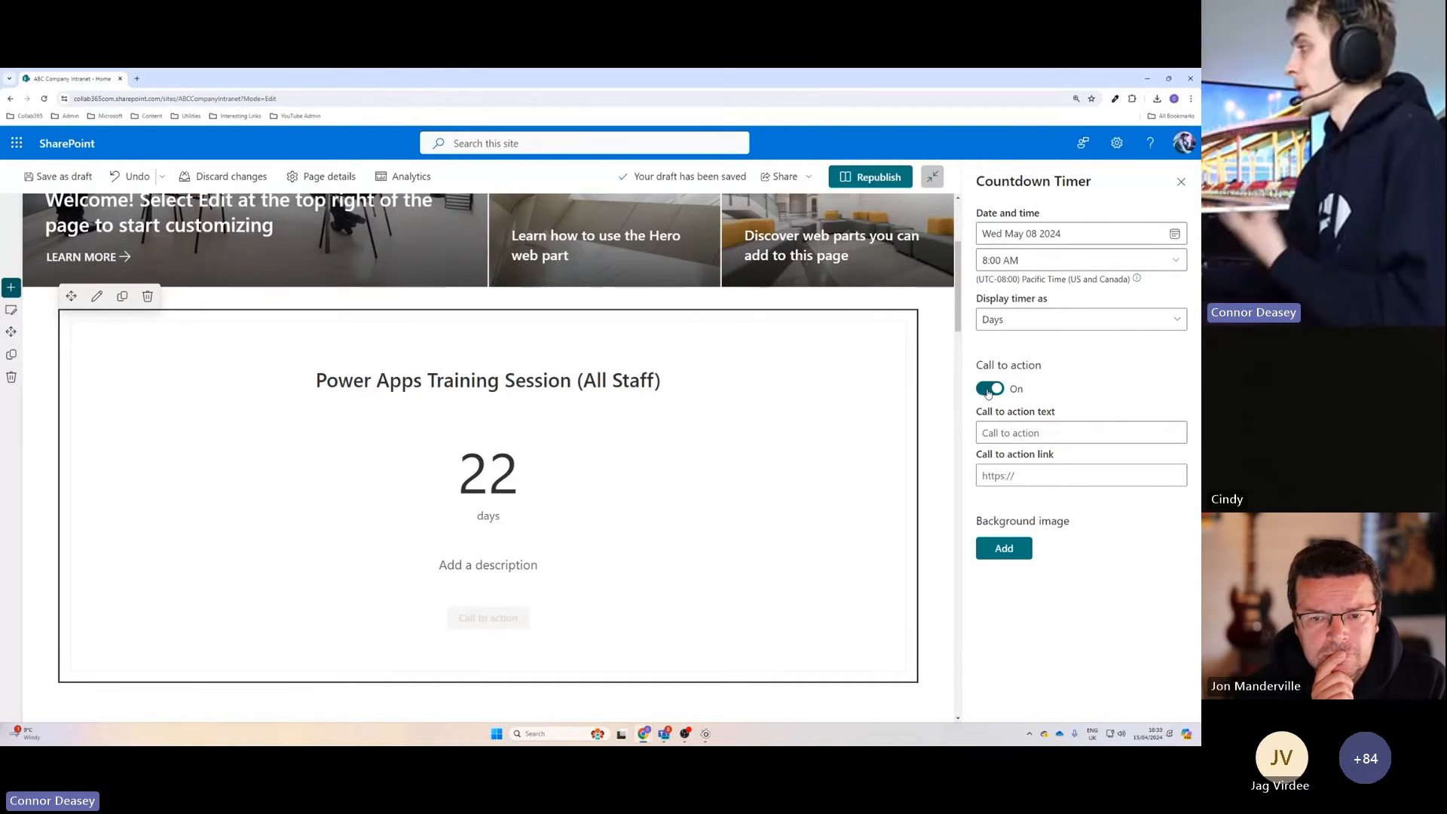
click(1015, 431)
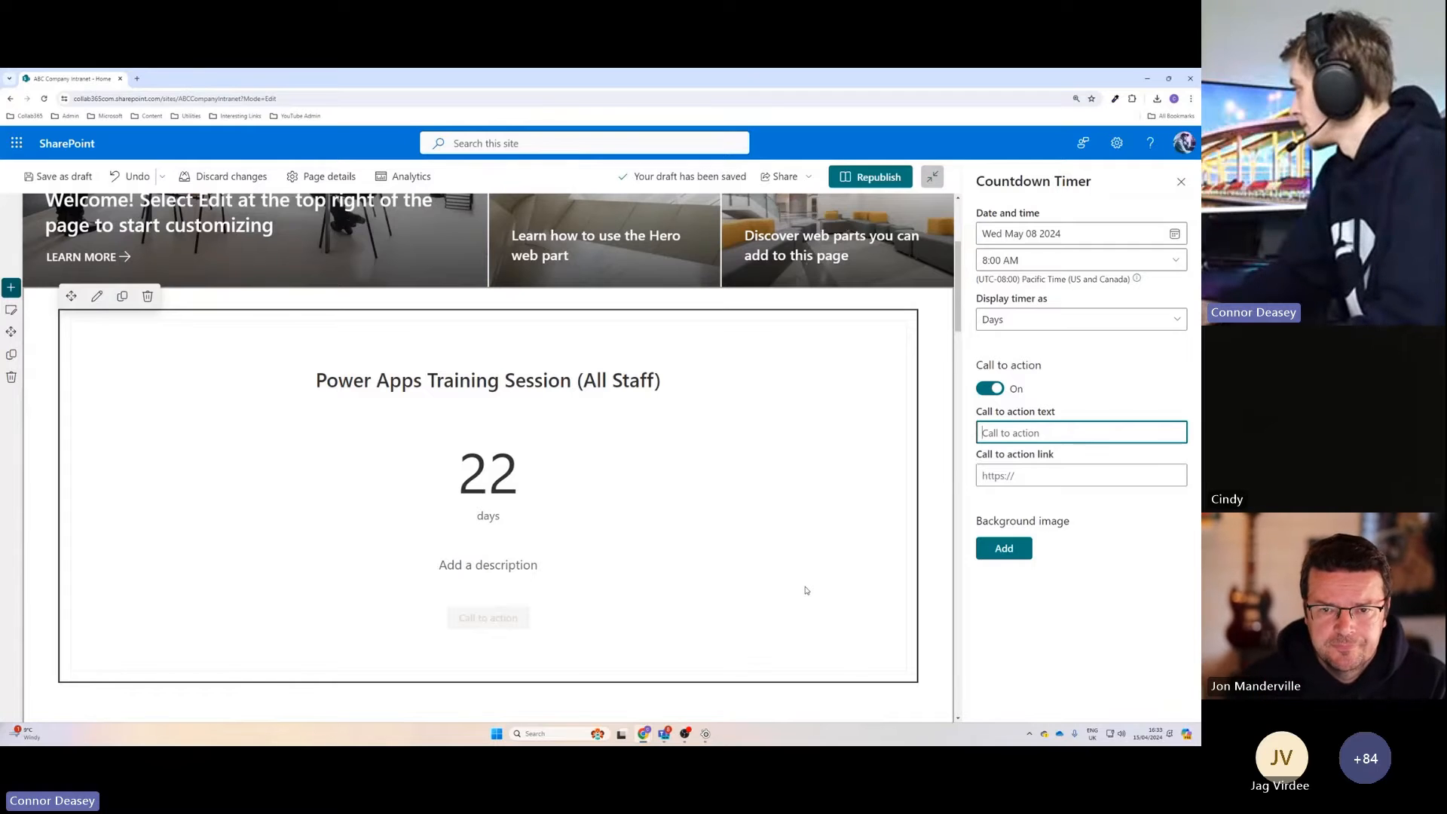
text(Book My )
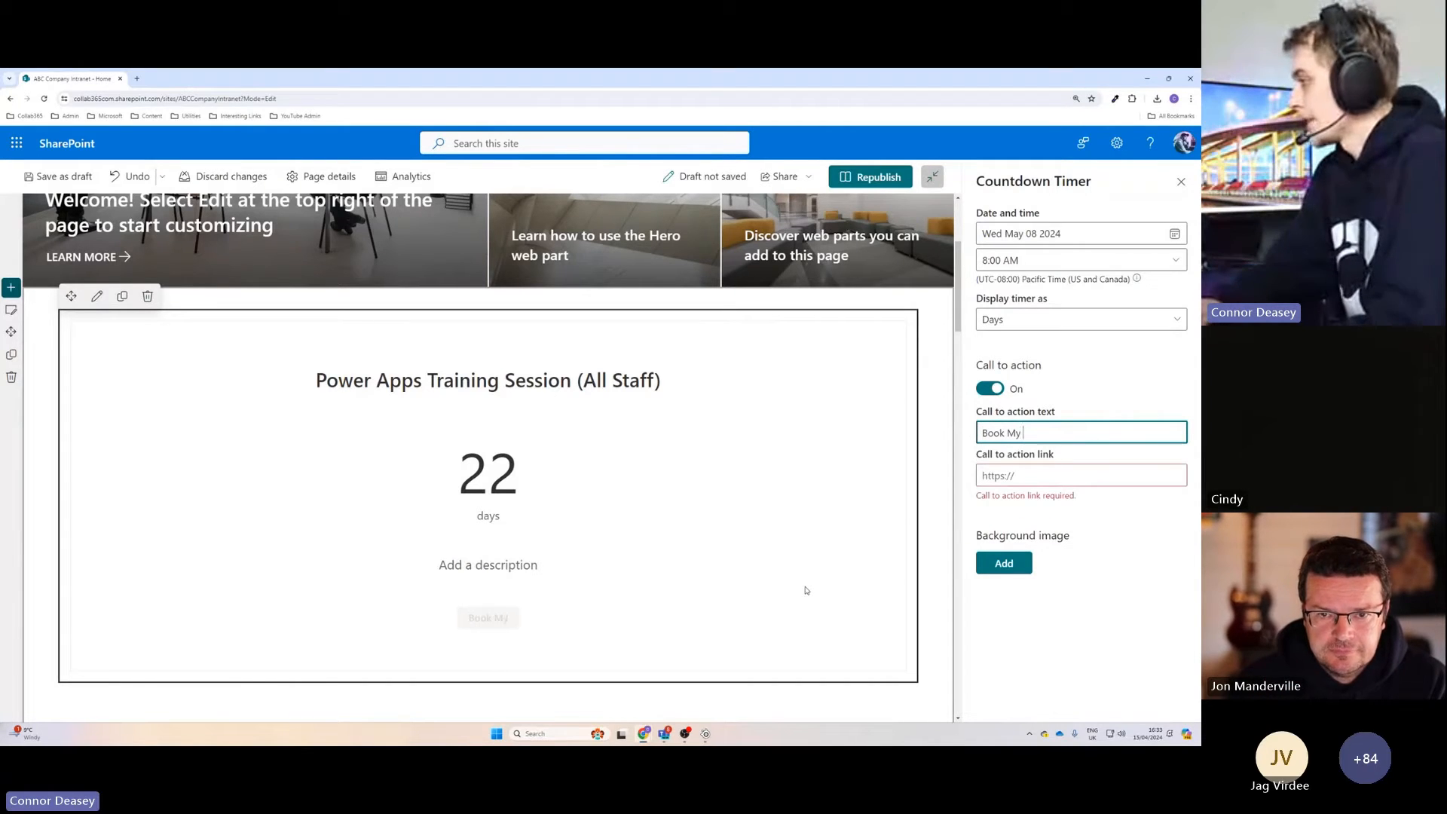
text(Seat)
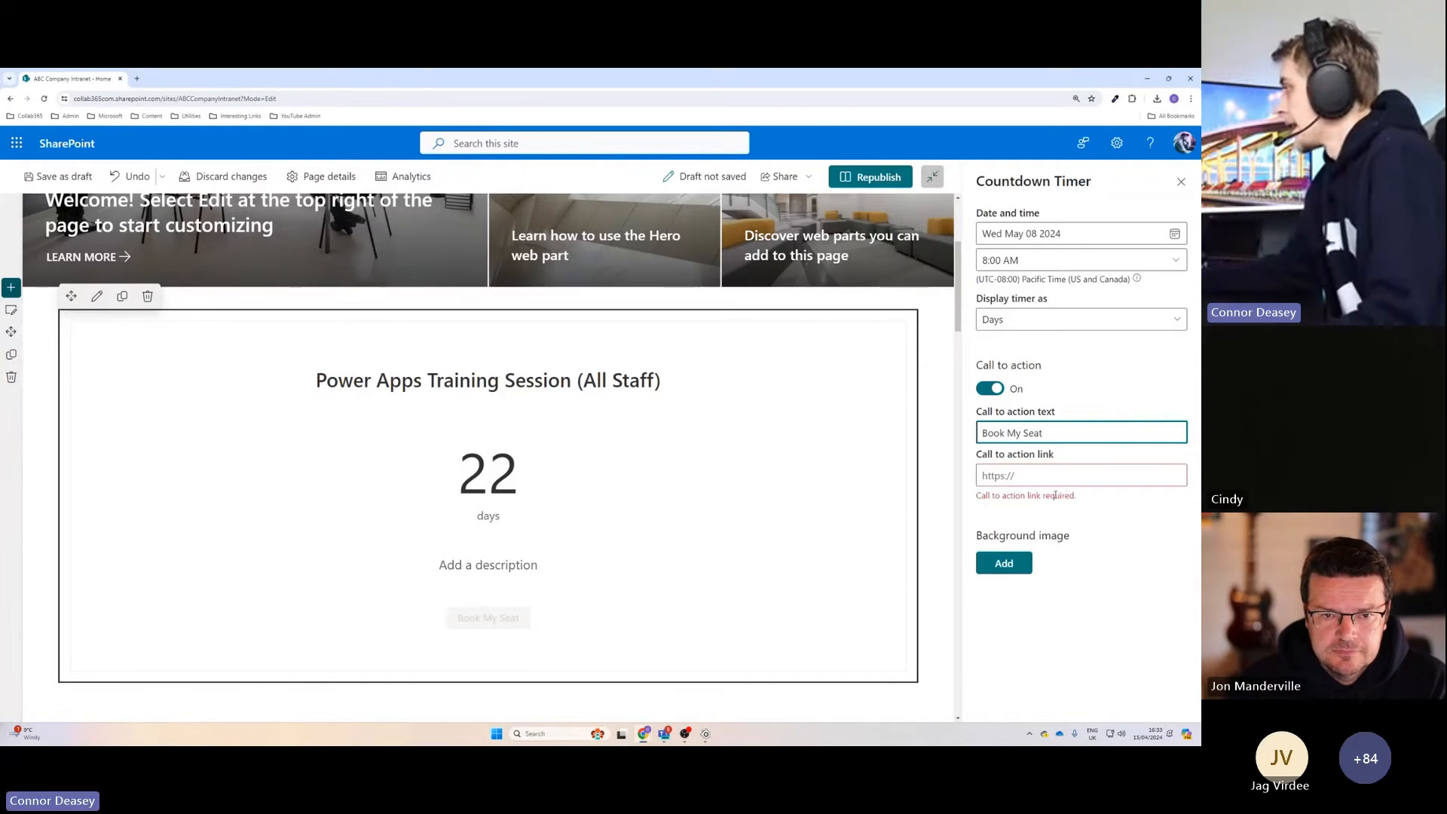
click(1031, 473)
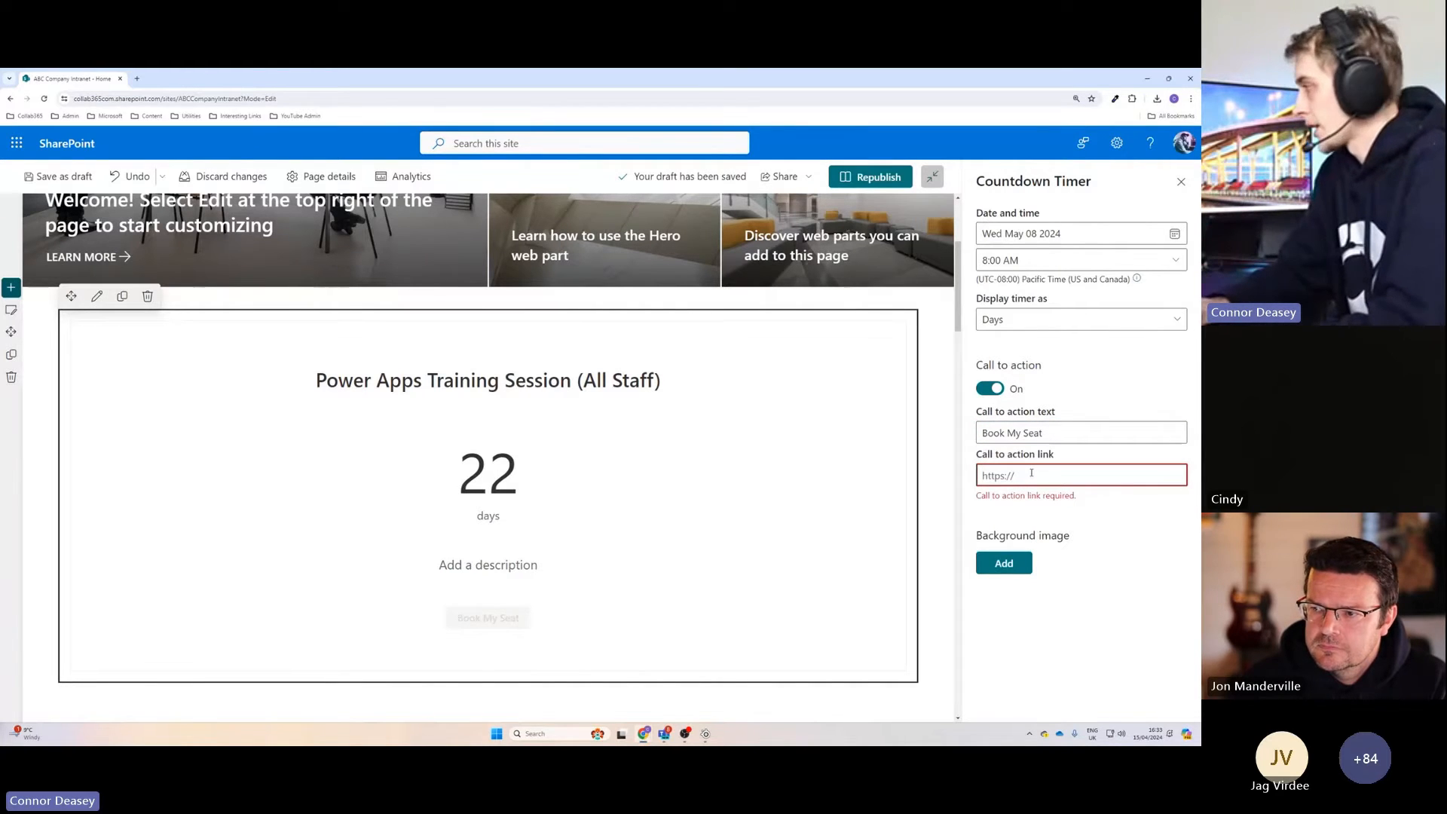
text(https://w)
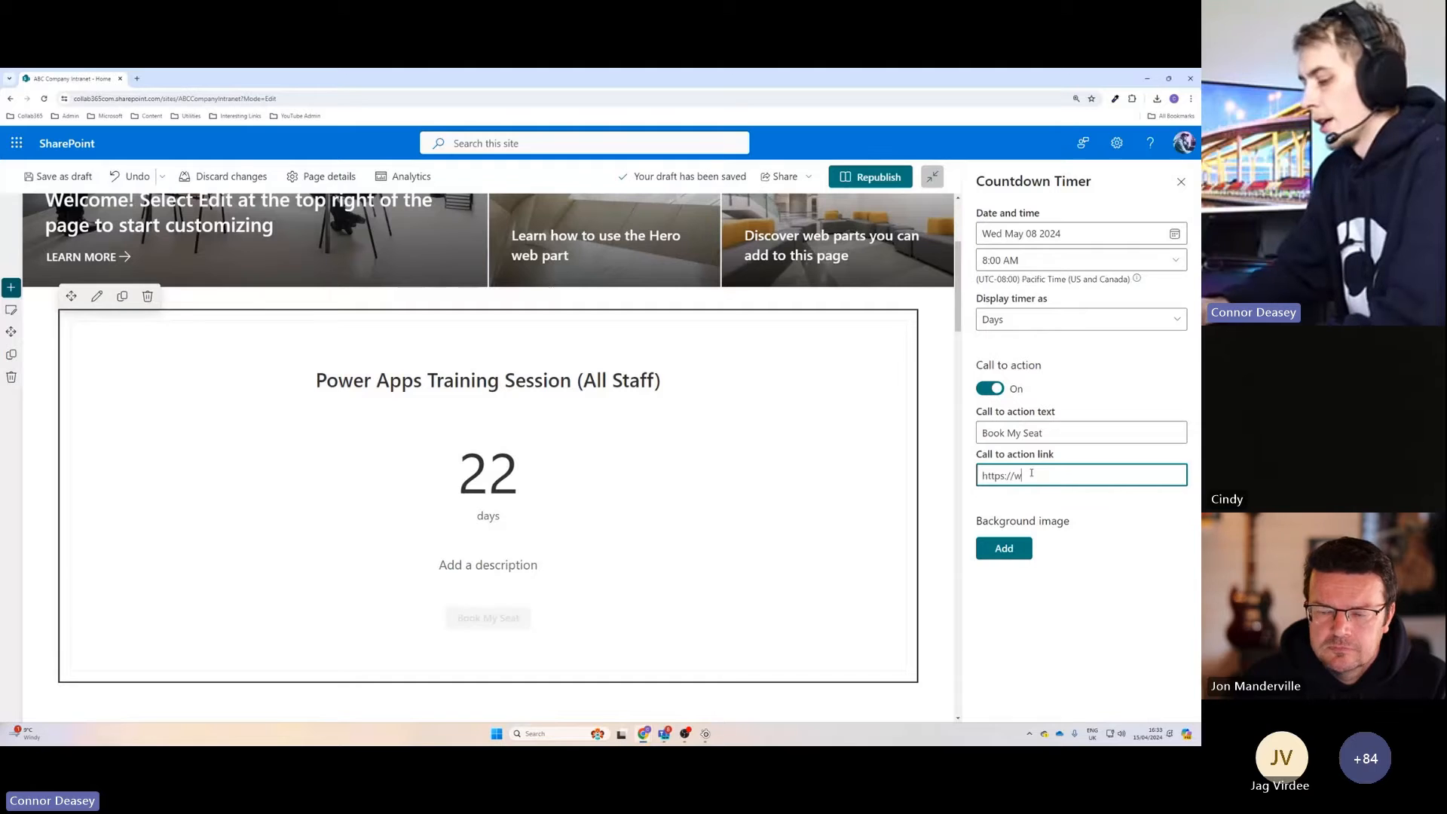
text(ww.bing)
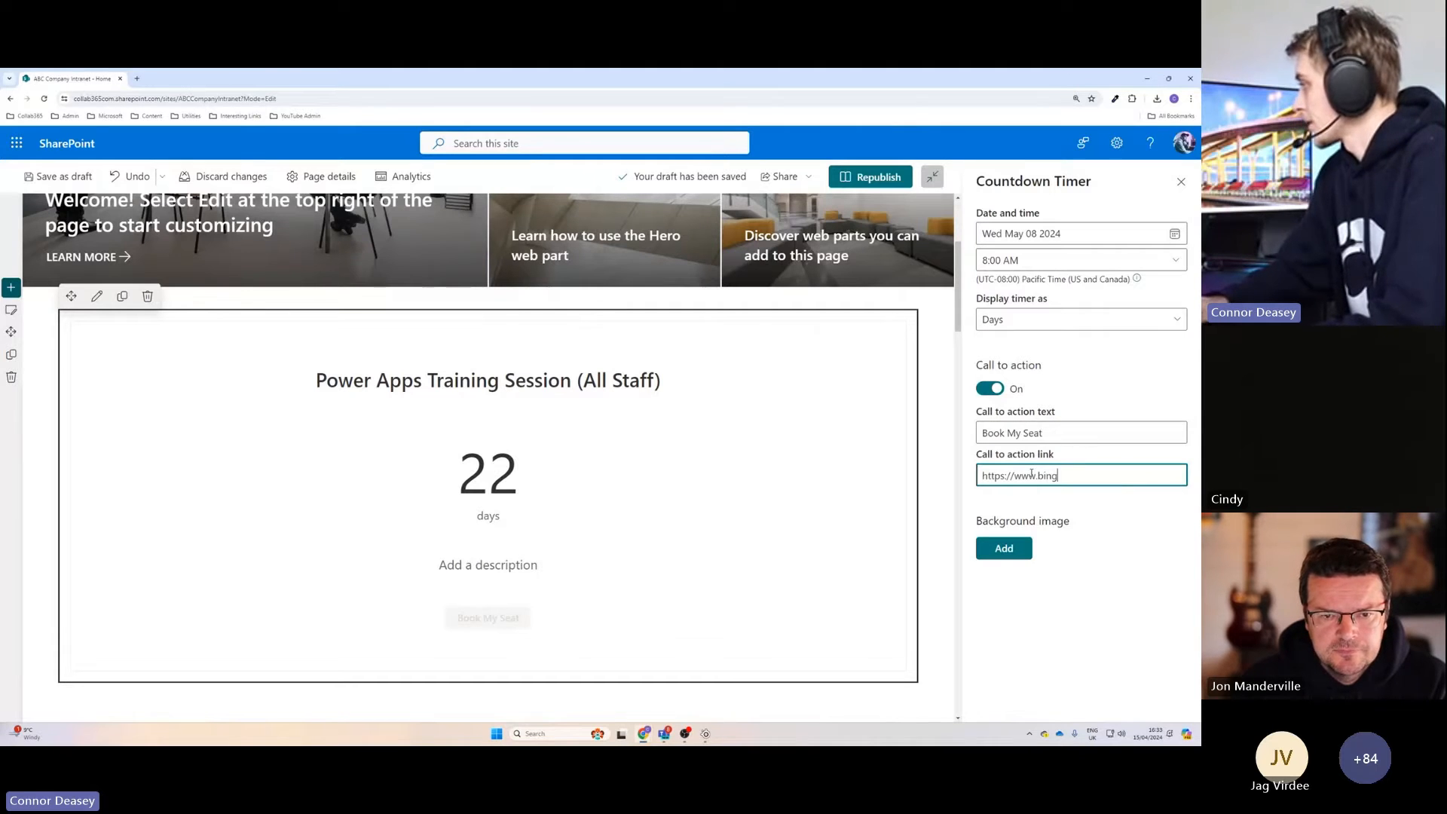
text(.com)
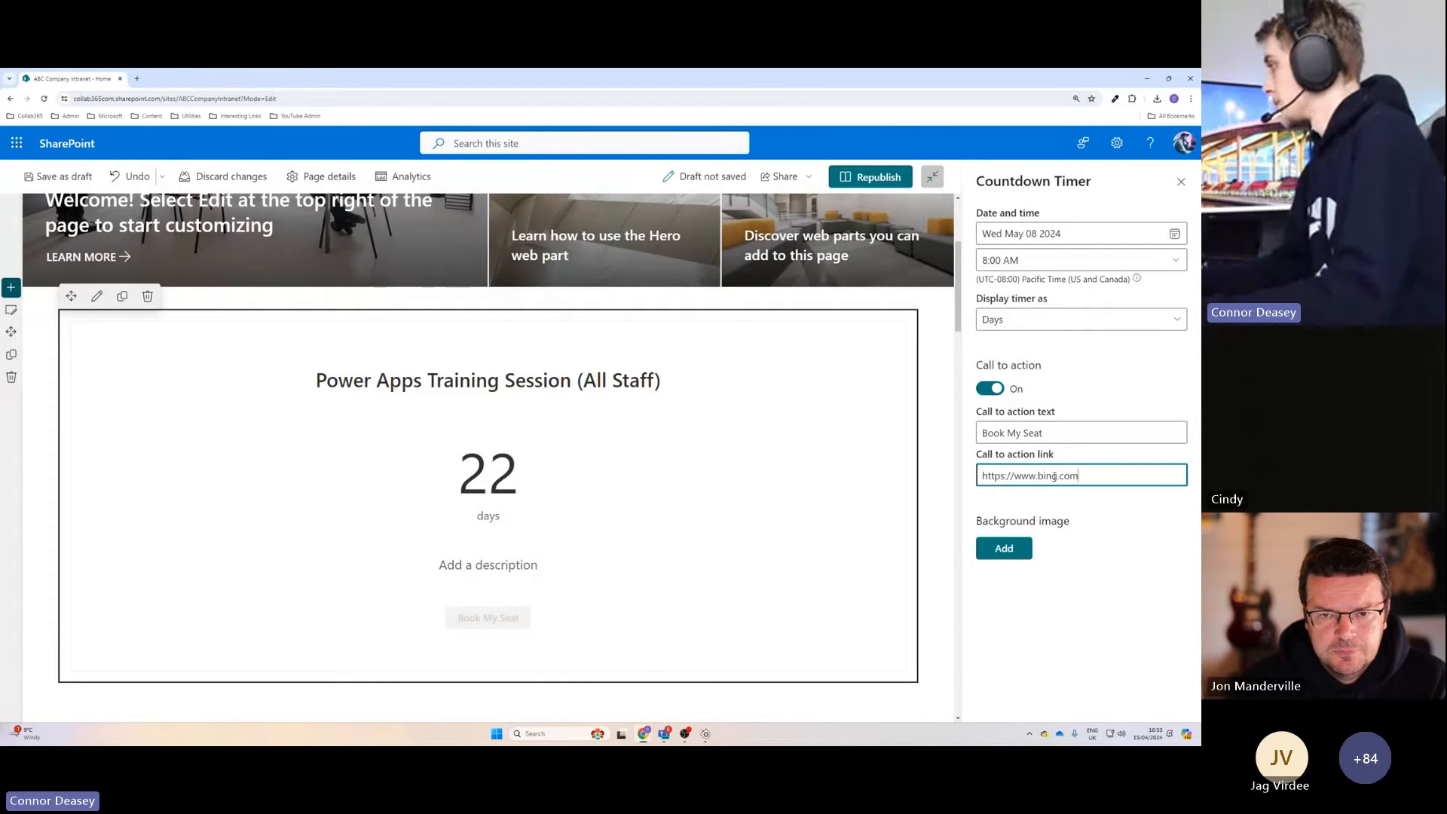
Start adding a background image to the countdown timer and search the stock images for power apps.
click(1077, 505)
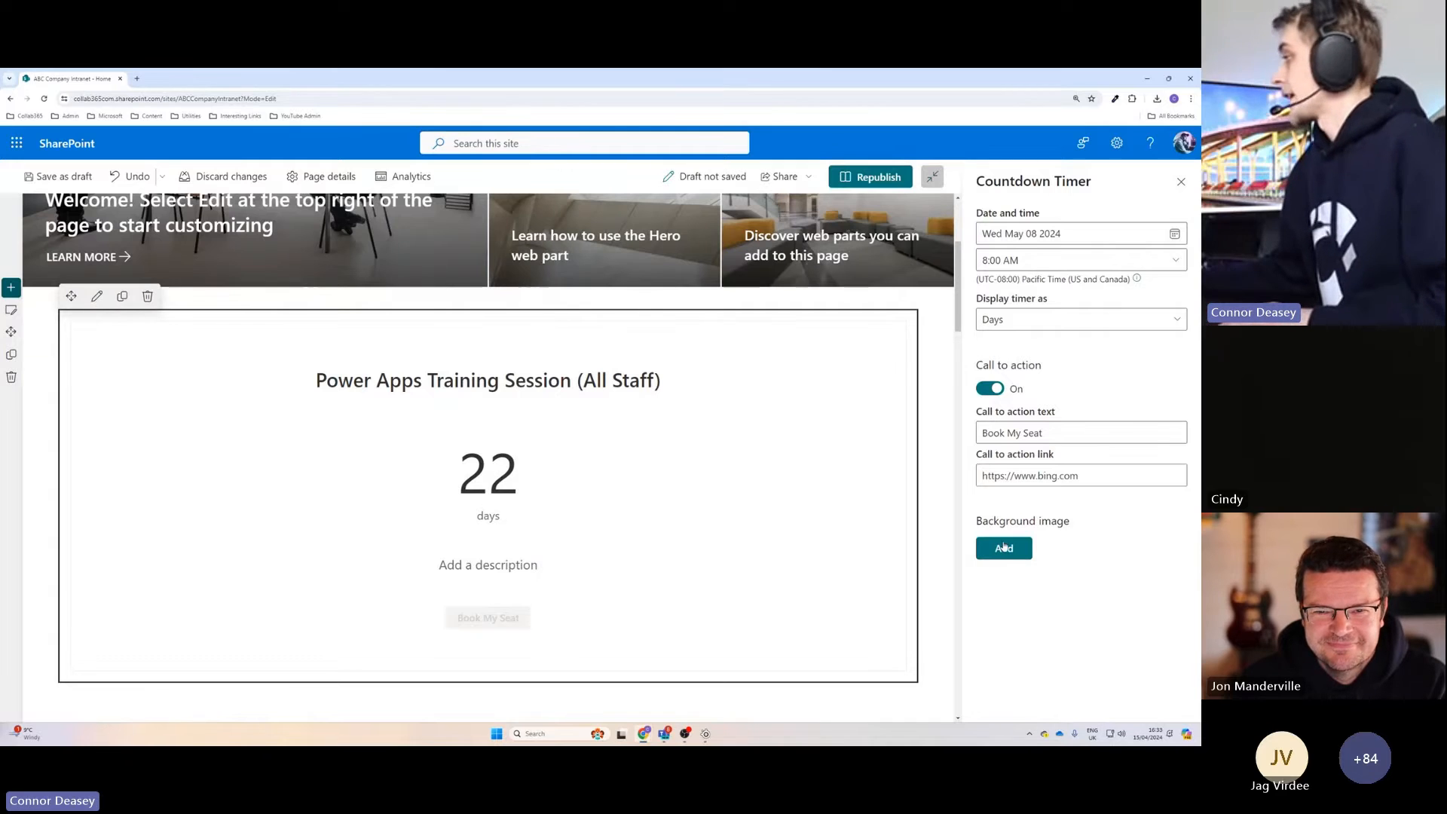
click(1004, 547)
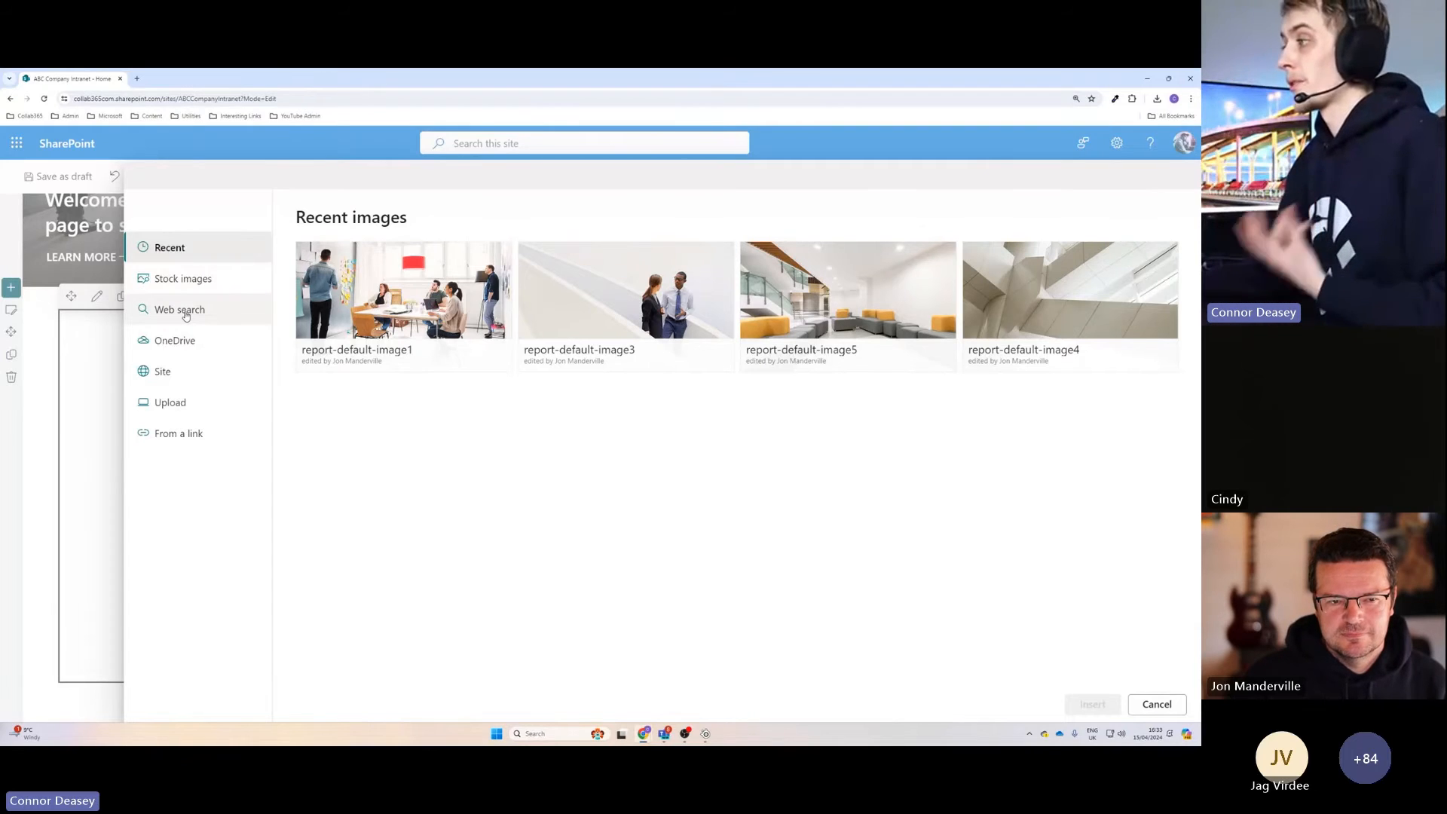
click(189, 280)
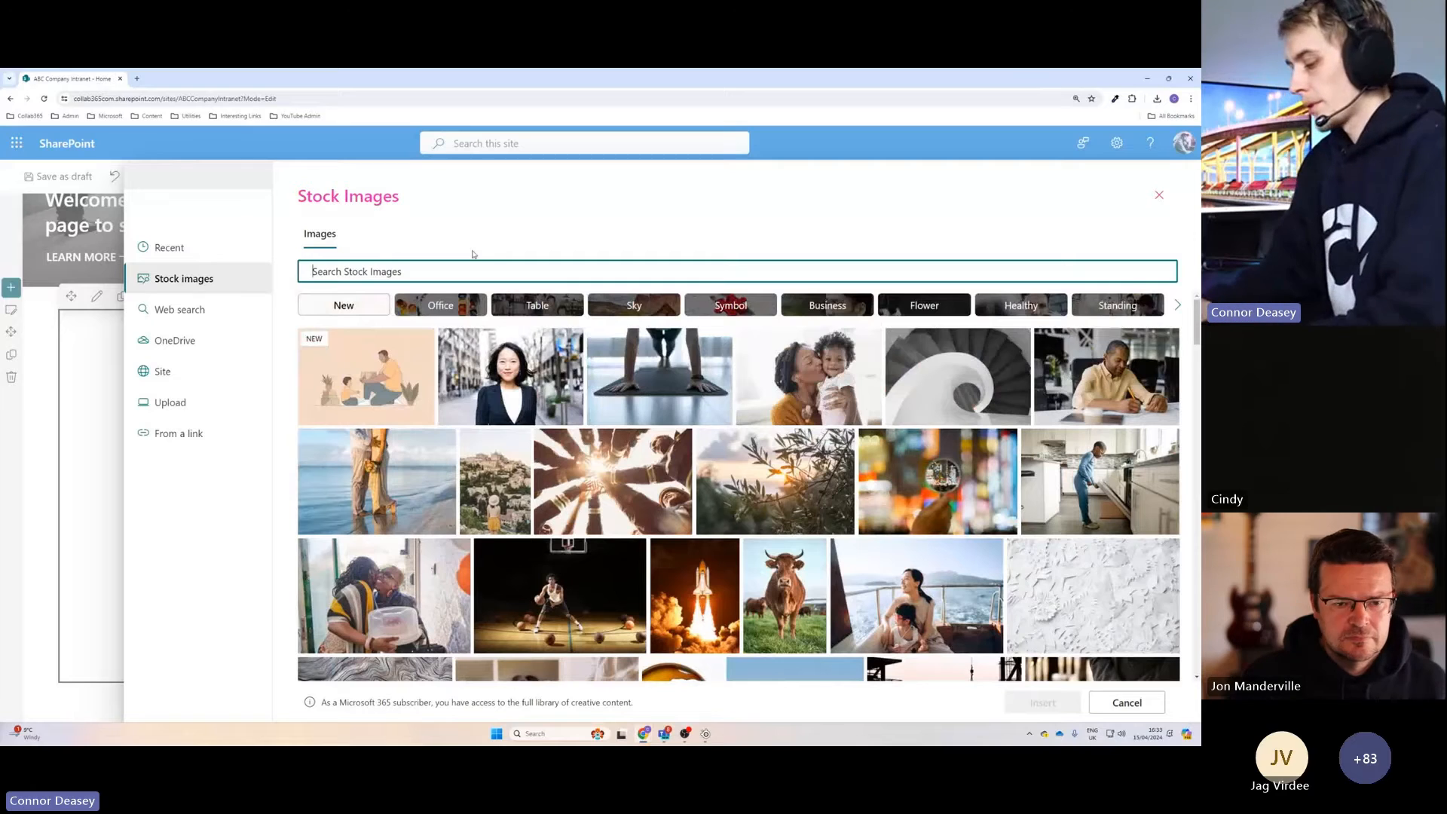
text(power apps)
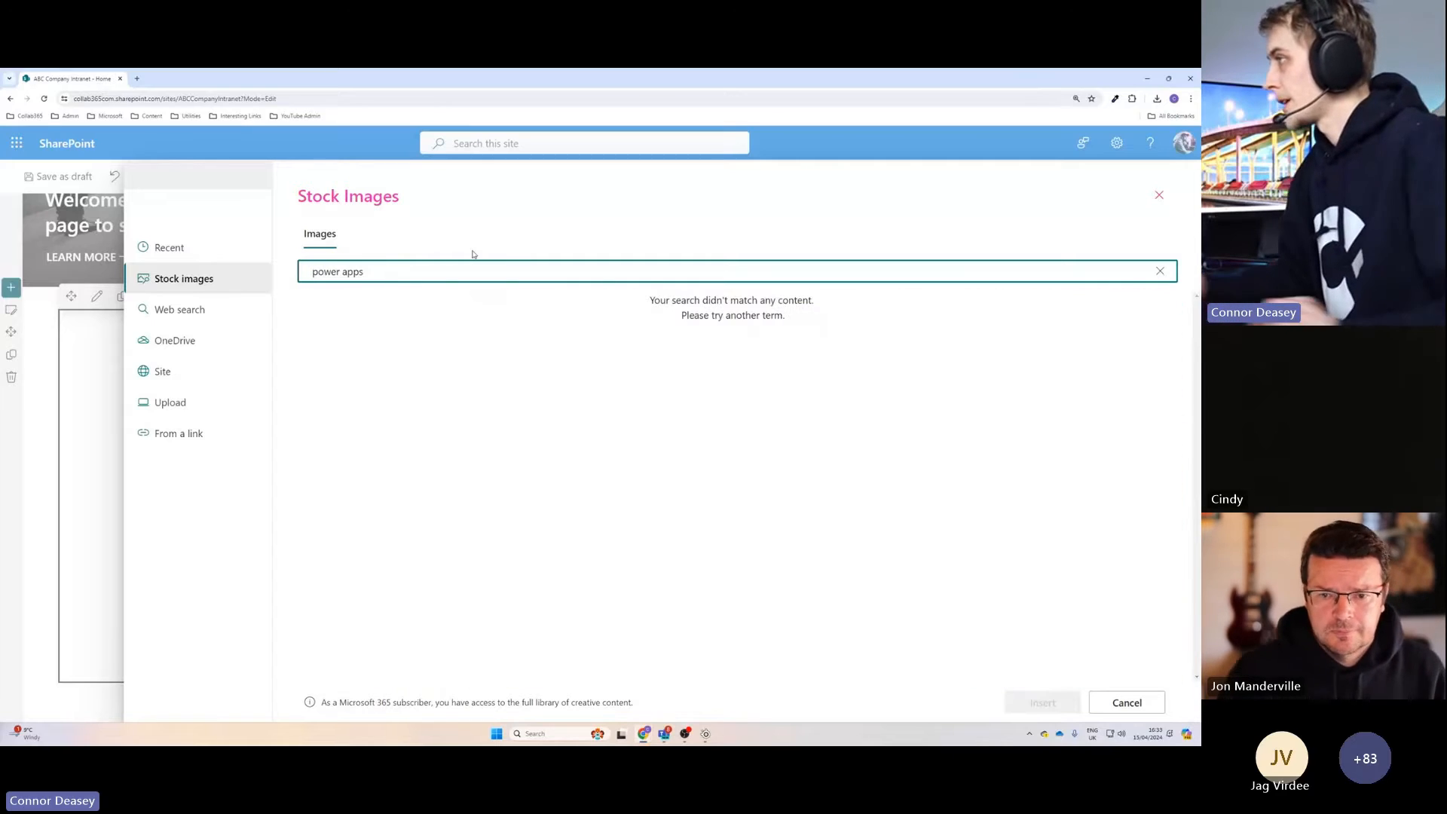
Search the web for power apps images and insert the Microsoft PowerApps logo banner as the timer's background.
click(185, 309)
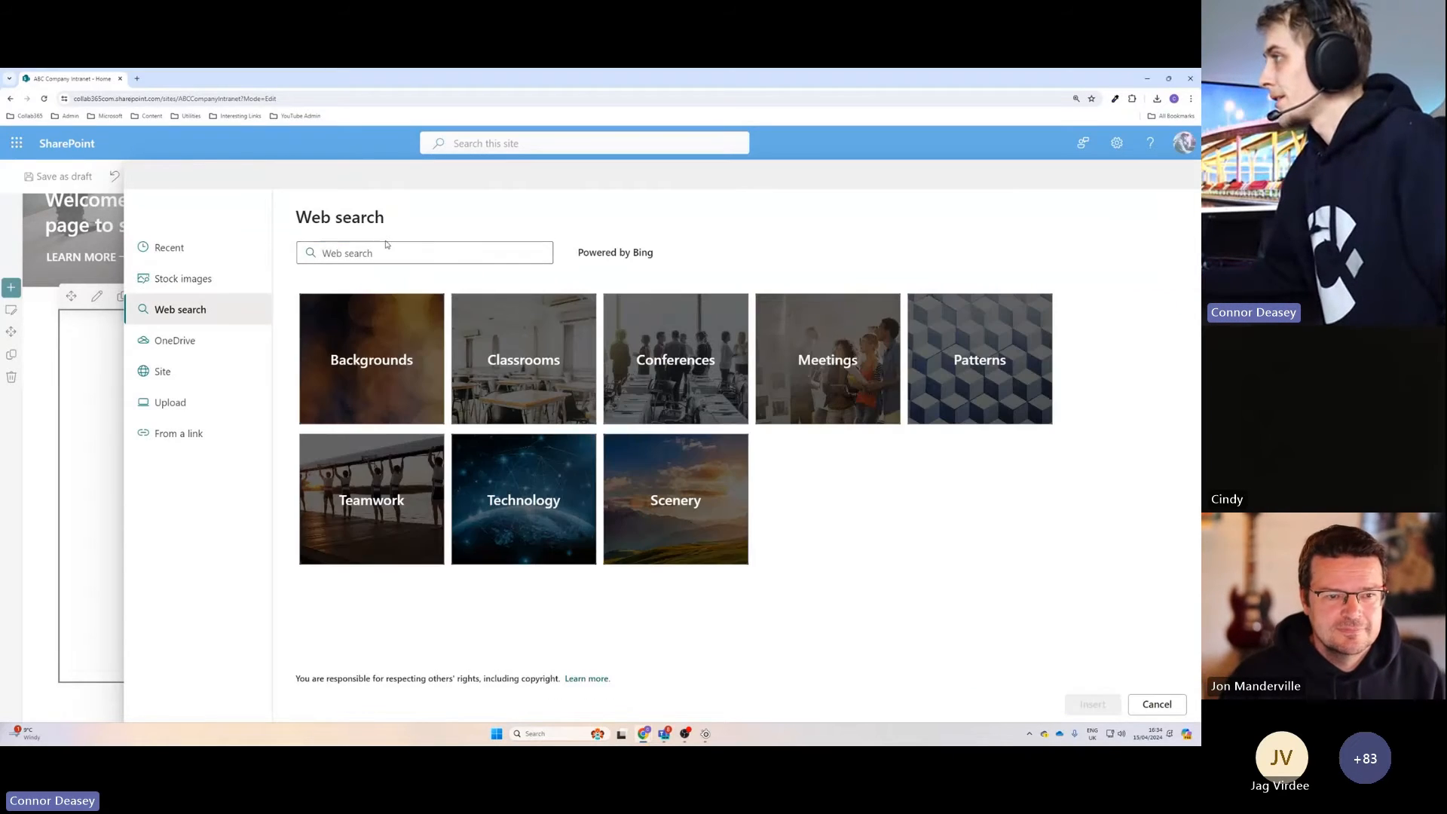
click(377, 248)
text(power app)
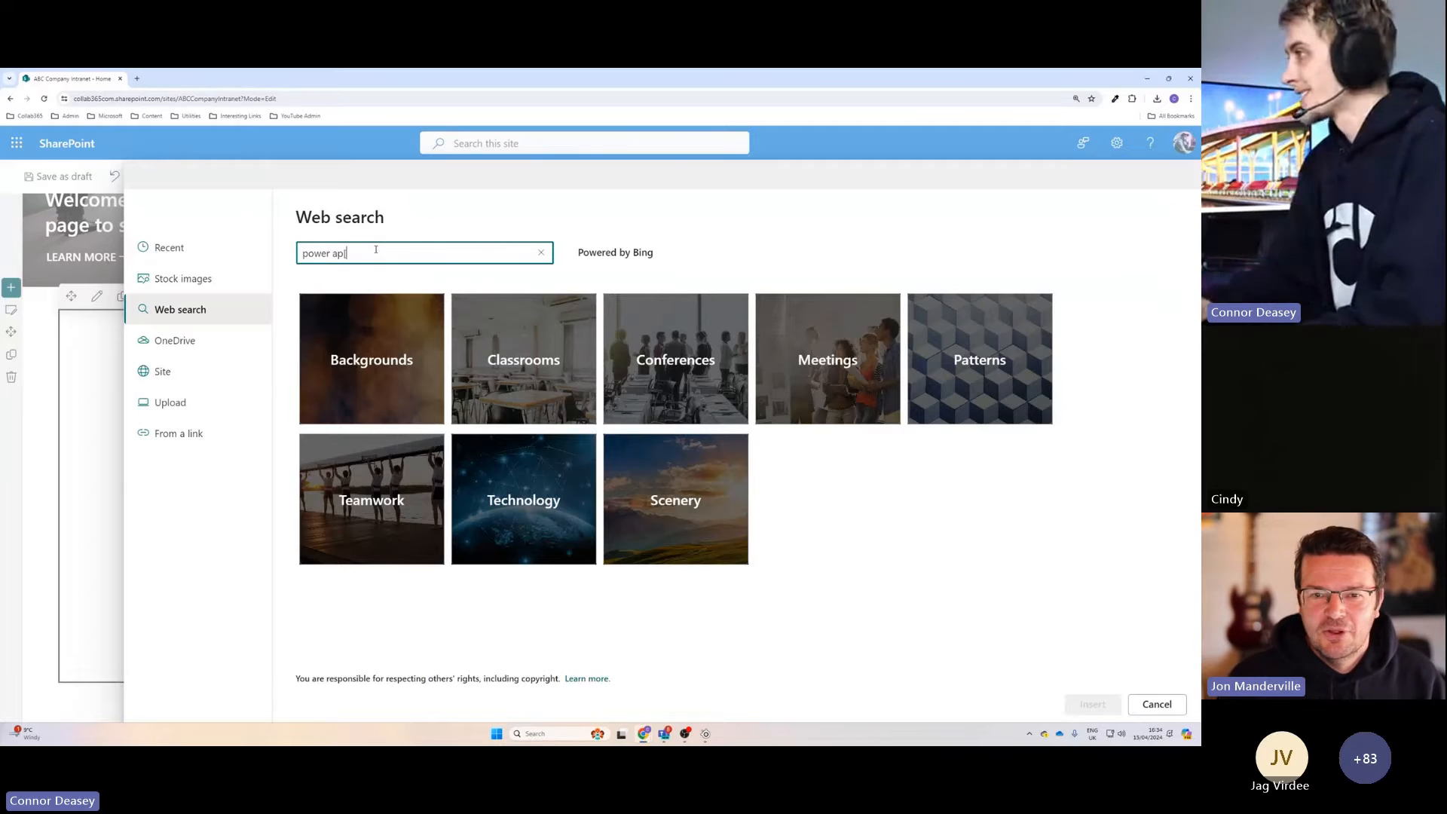
text(s)
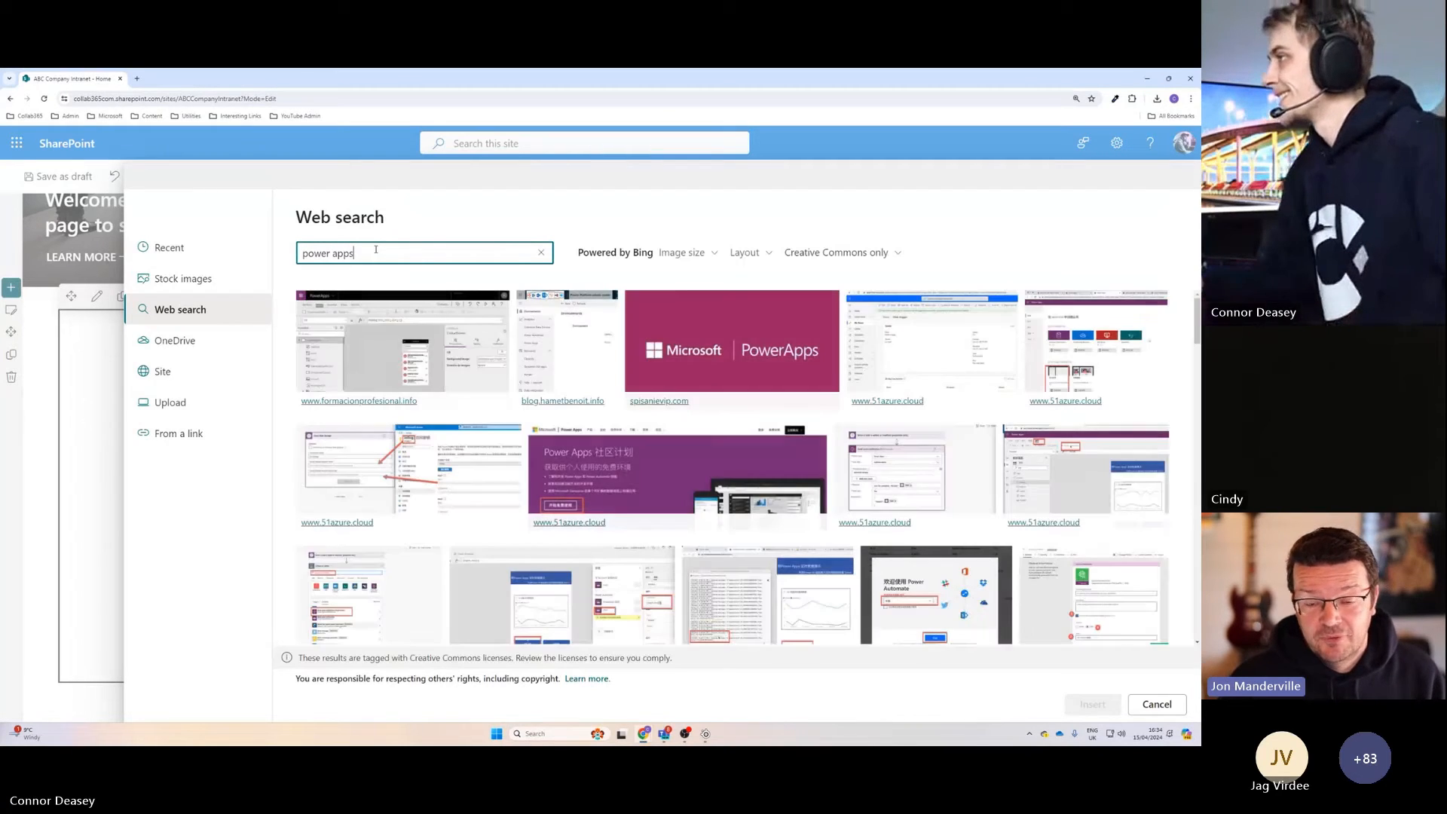
click(743, 347)
click(1092, 704)
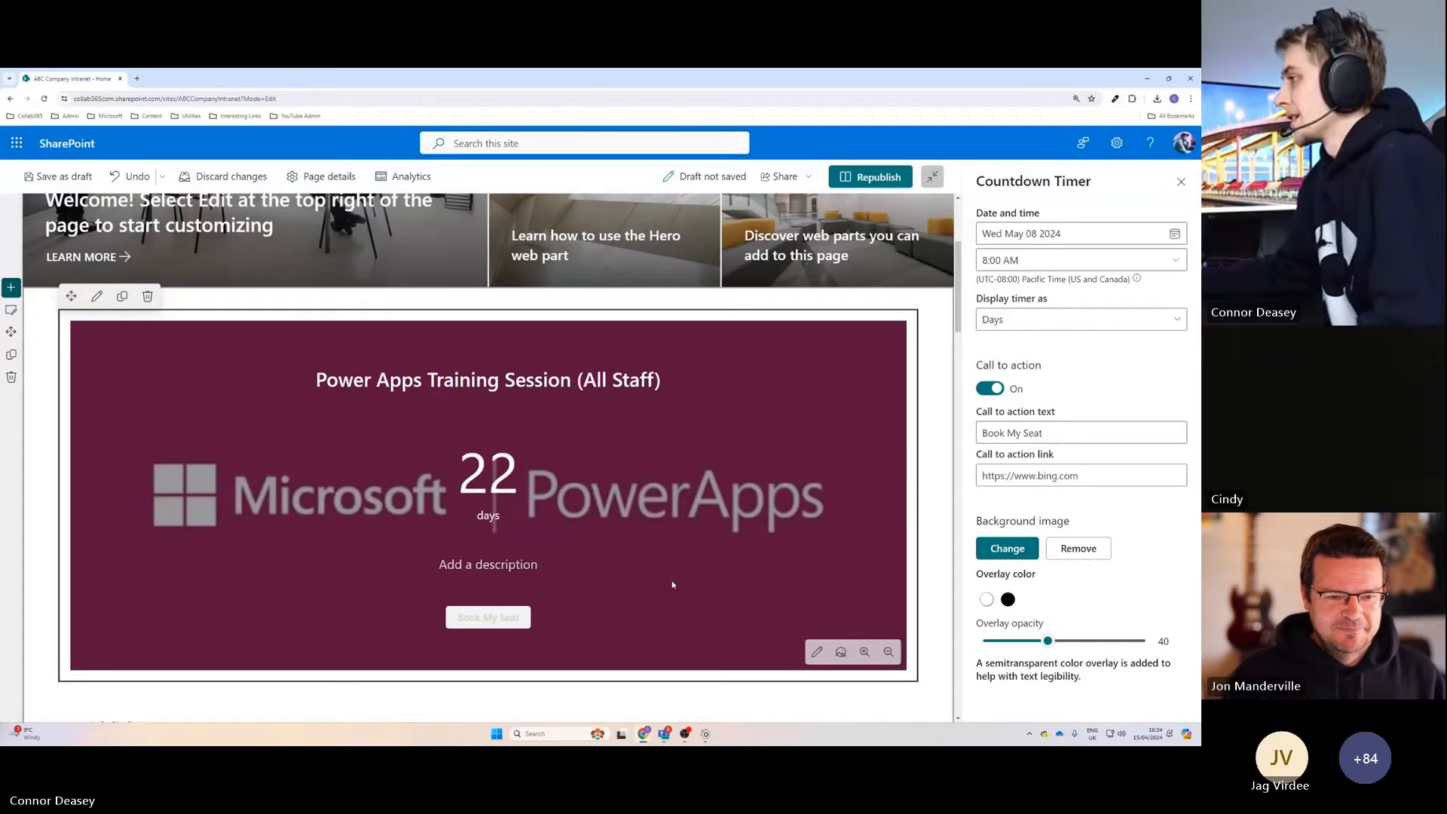
Set the timer background's overlay color to white and its overlay opacity to 71.
scroll(674, 585, down, 2)
scroll(686, 537, up, 3)
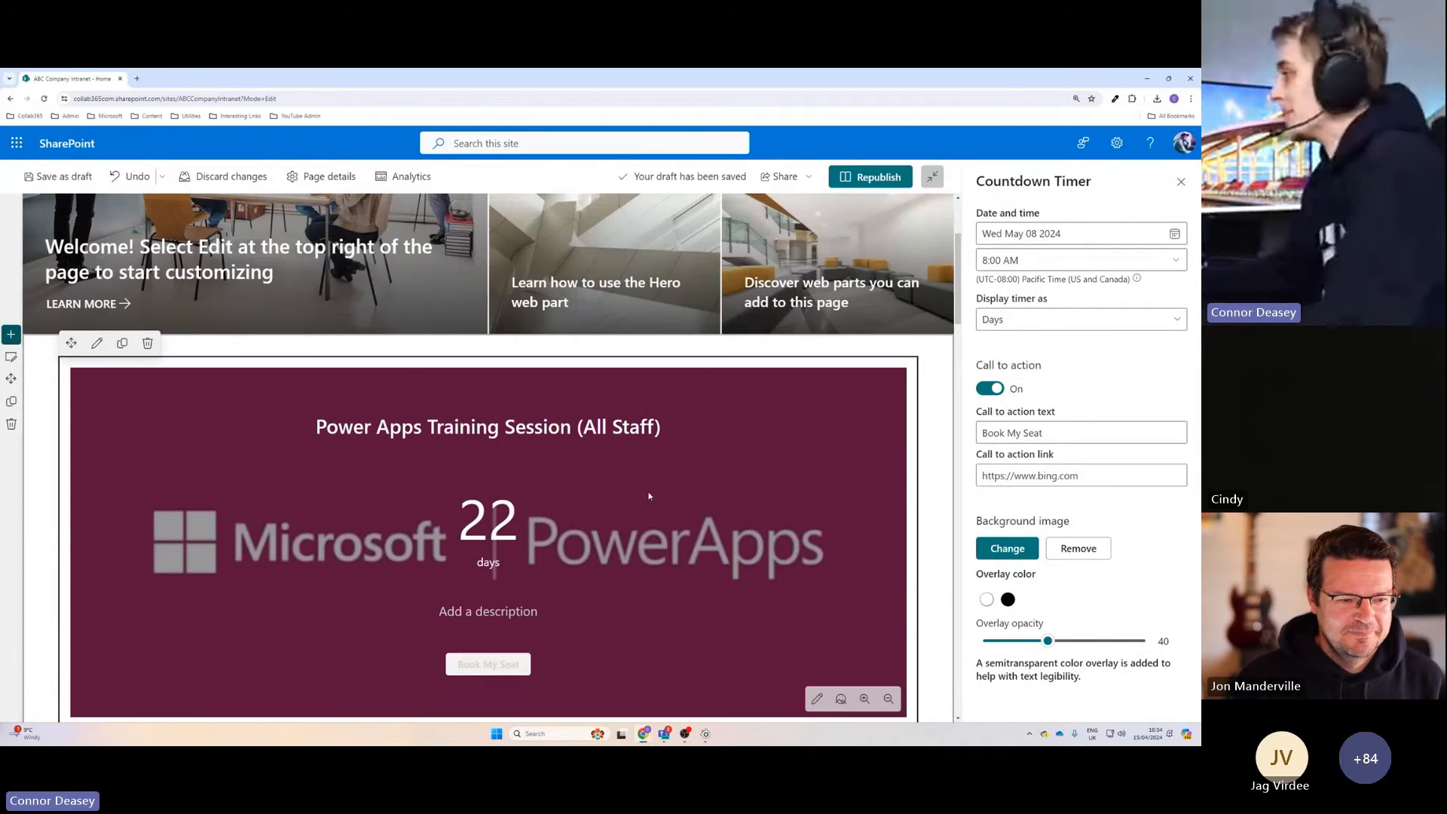
scroll(649, 496, down, 2)
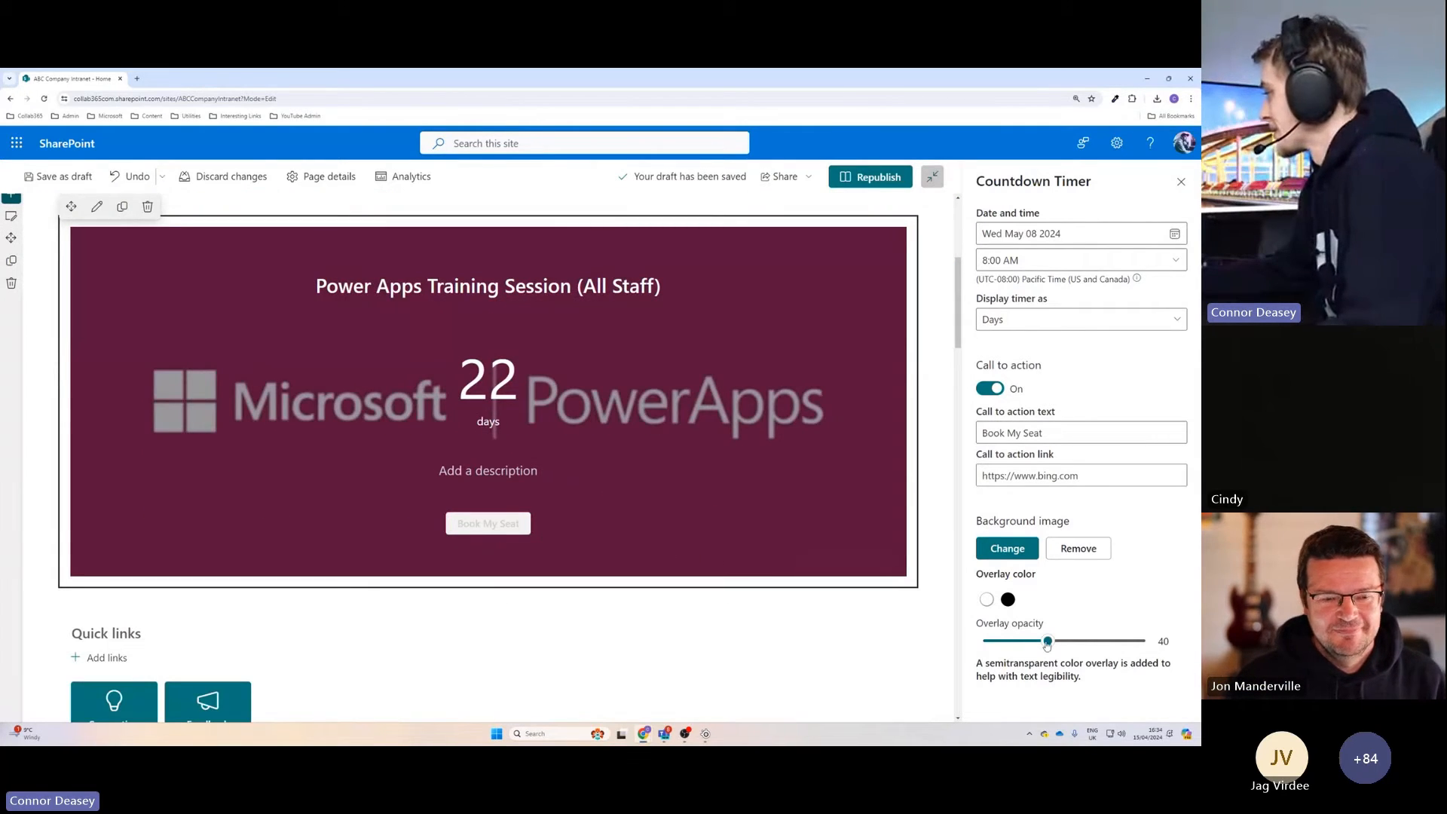
drag(1047, 643, 1089, 650)
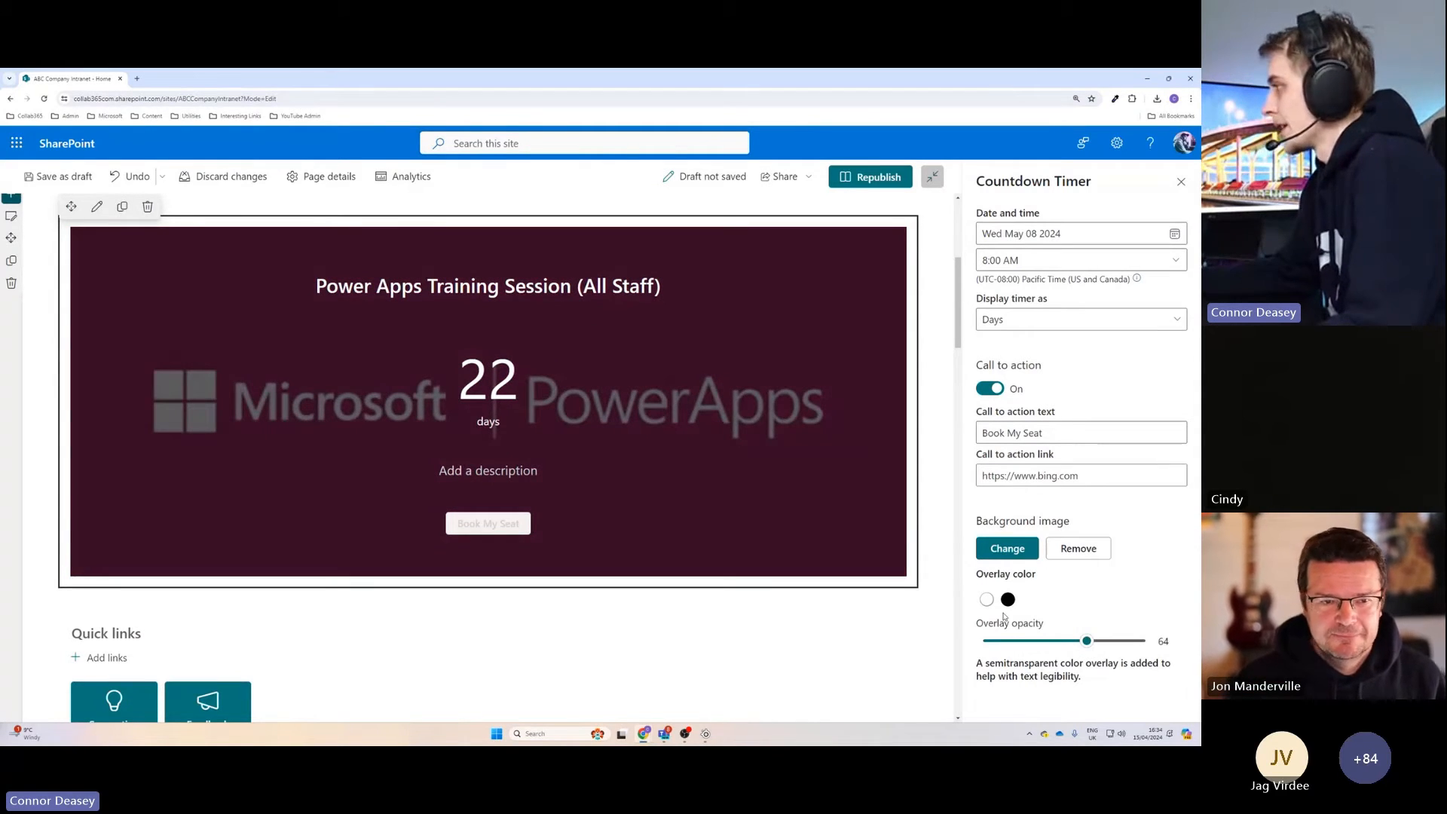
click(987, 599)
click(1057, 641)
drag(1063, 641, 1099, 641)
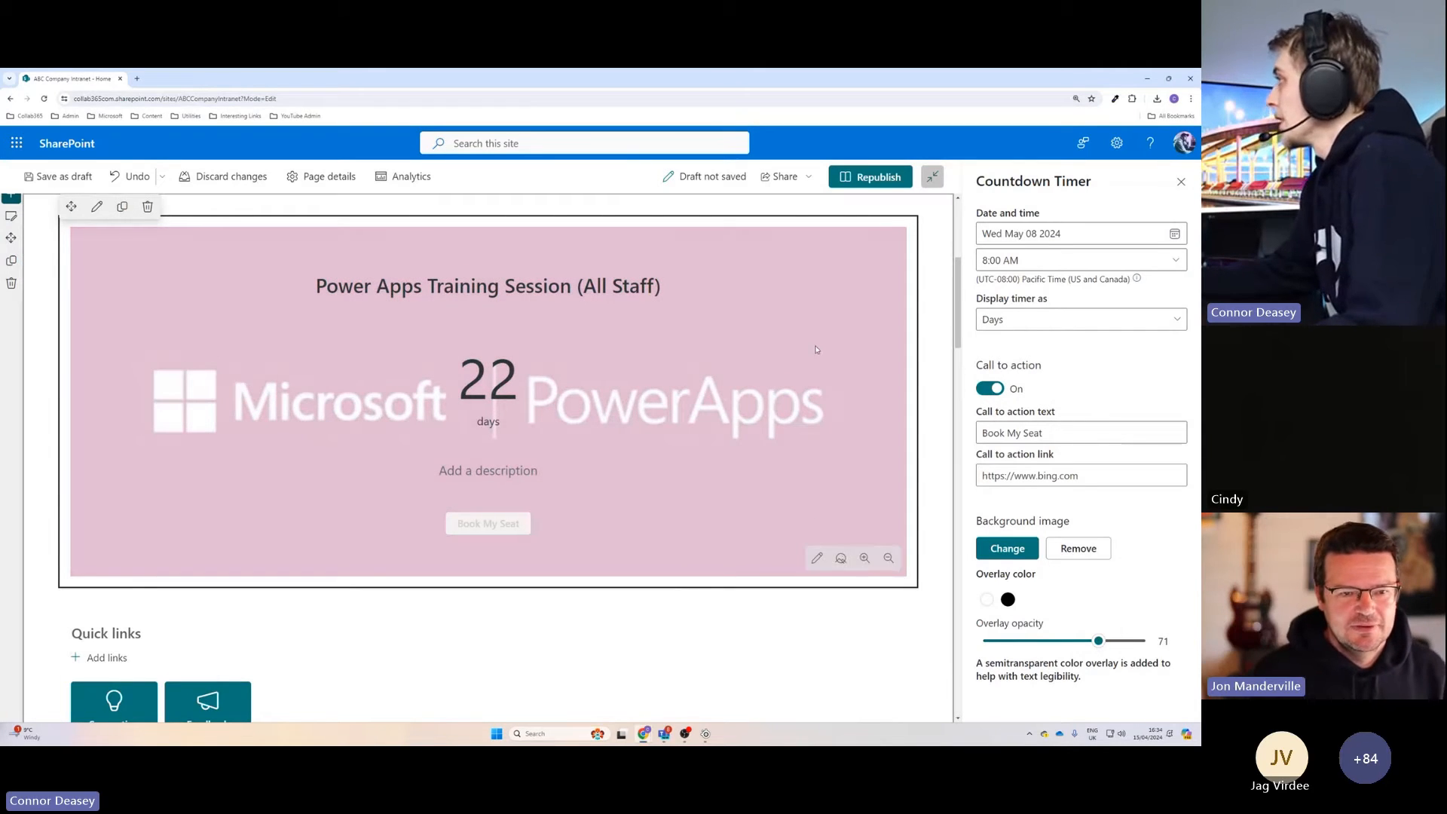
Republish the home page and review the countdown timer and the sections beneath it.
click(876, 178)
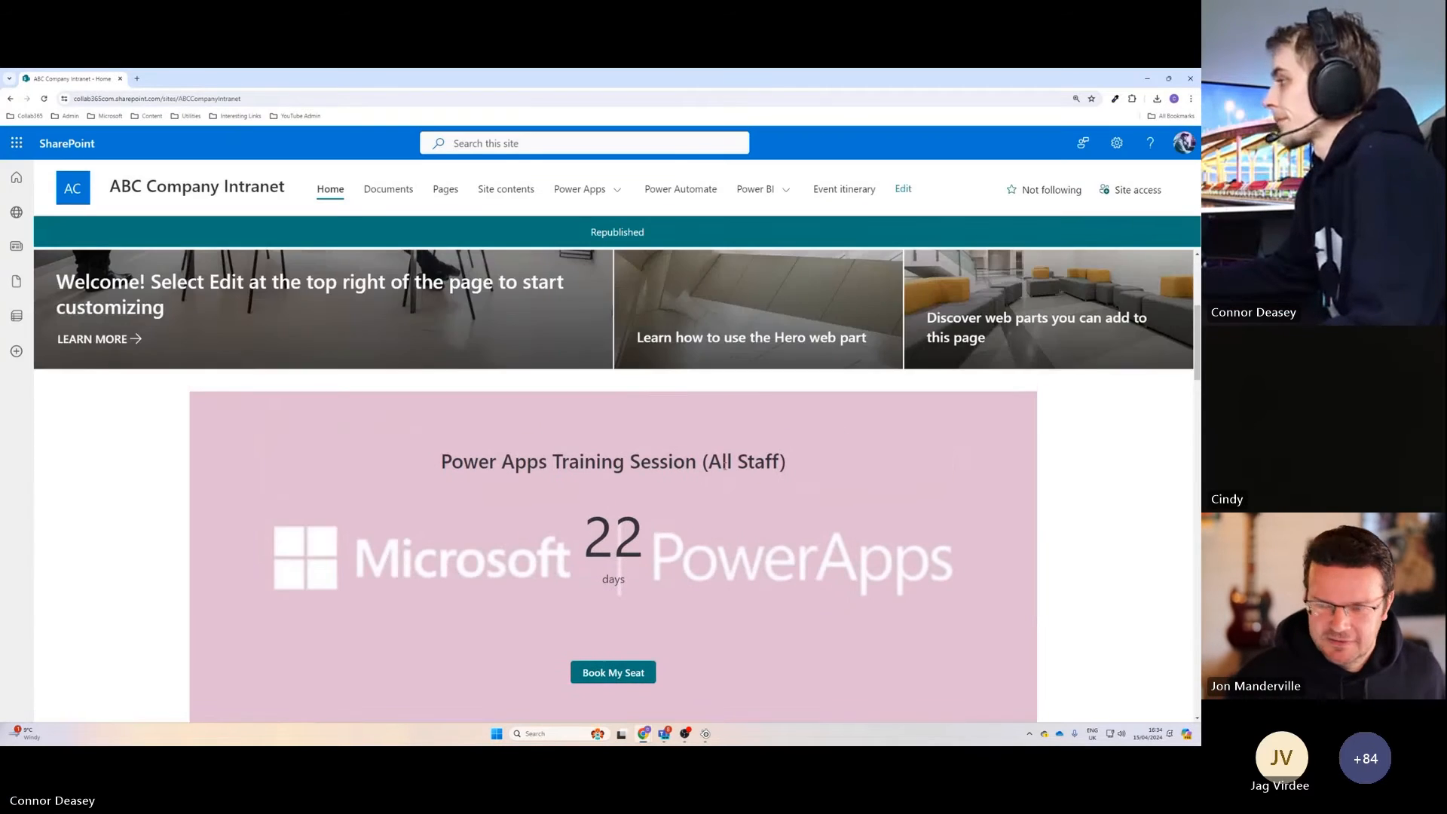
scroll(725, 463, down, 2)
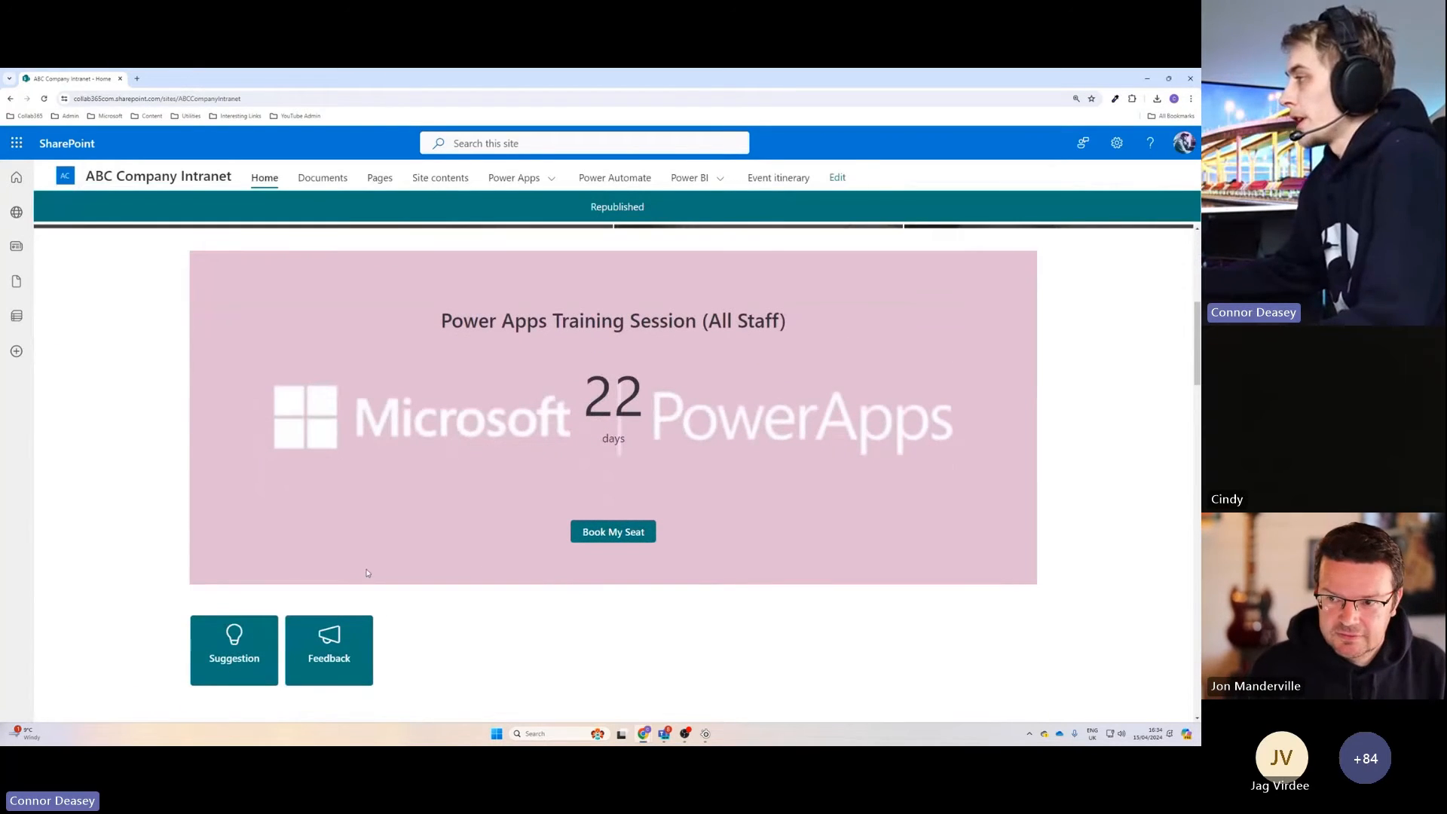
scroll(486, 522, up, 5)
scroll(495, 532, down, 5)
scroll(495, 535, up, 1)
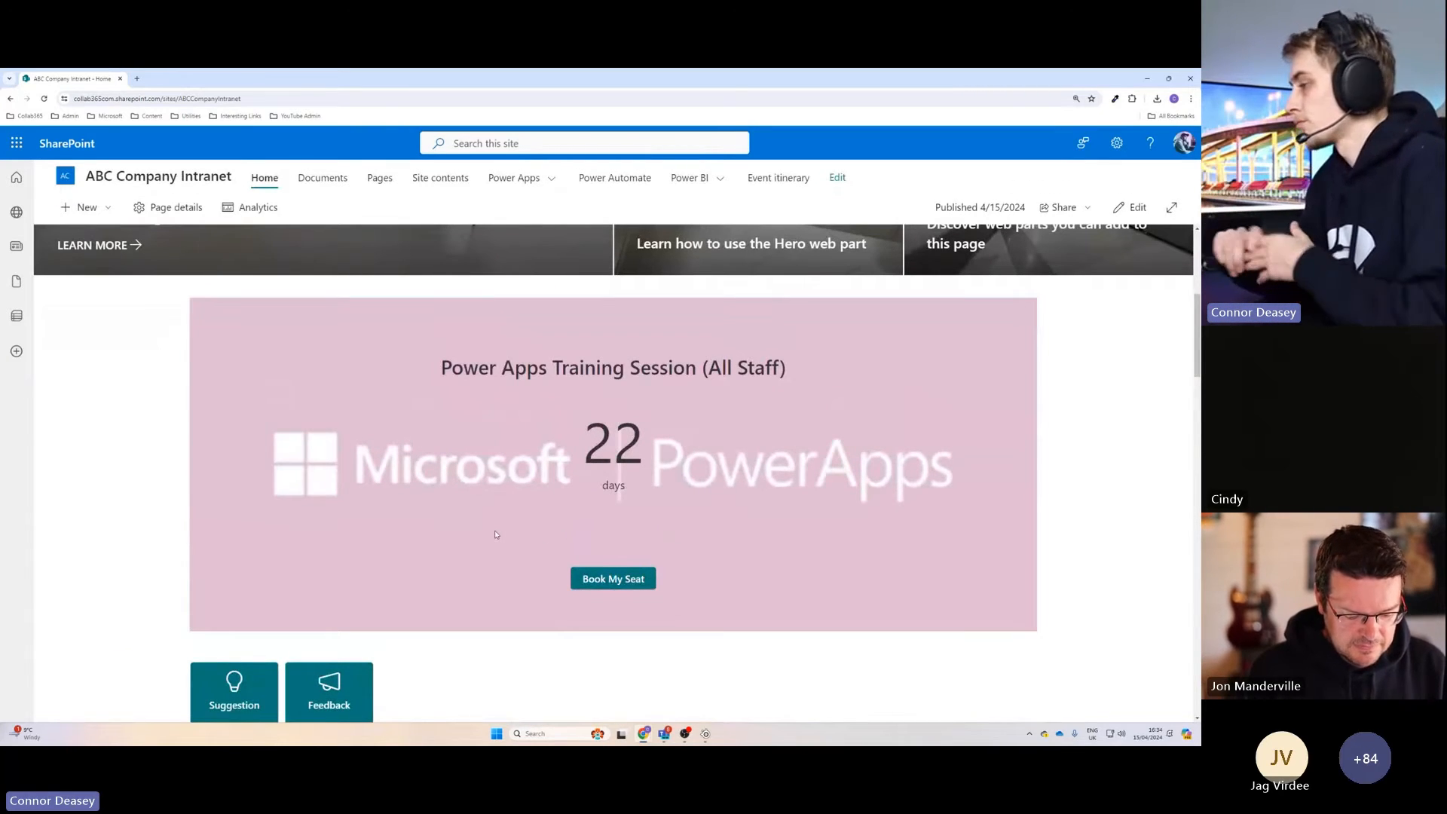
scroll(497, 536, down, 1)
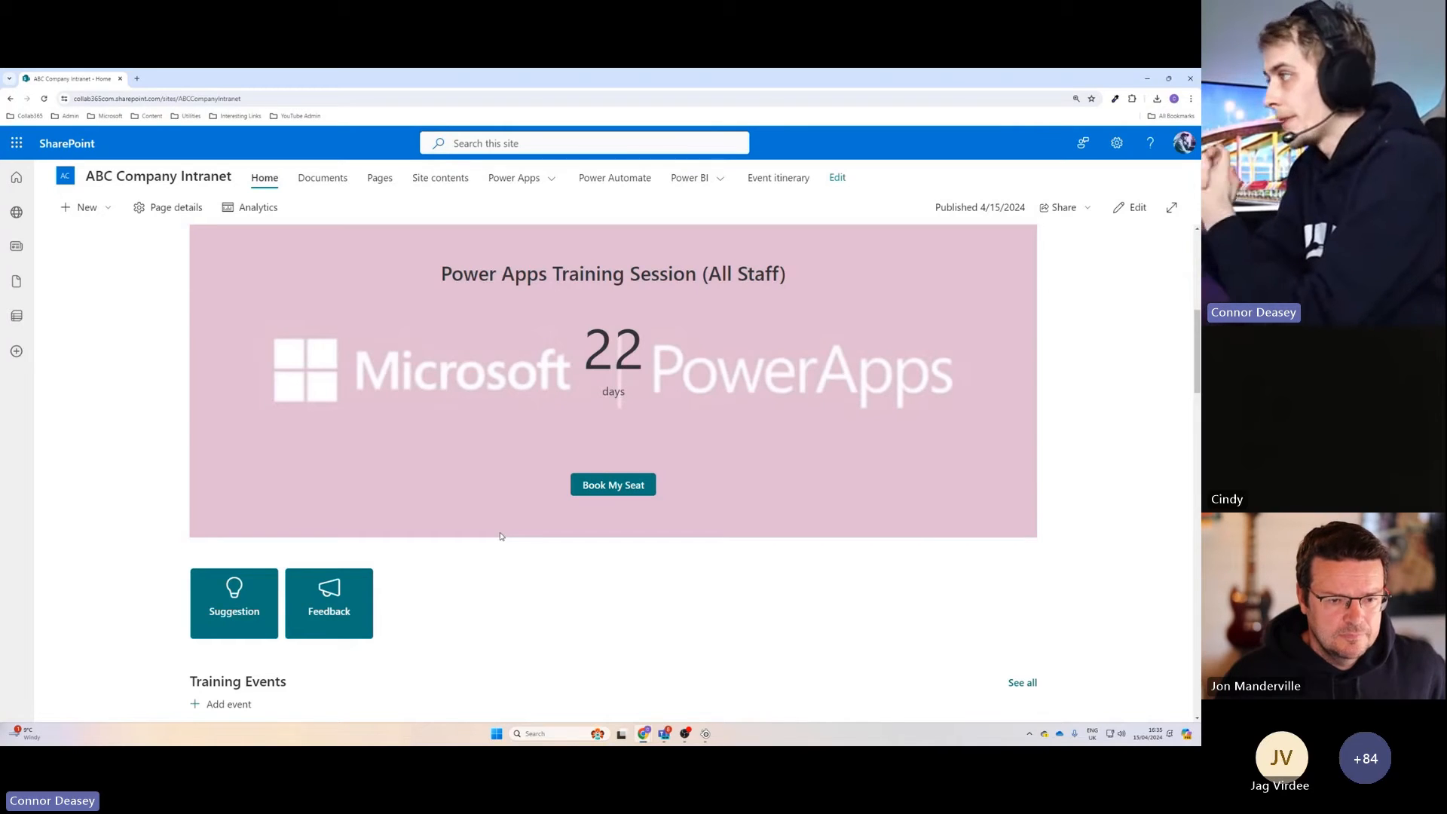
scroll(501, 528, down, 3)
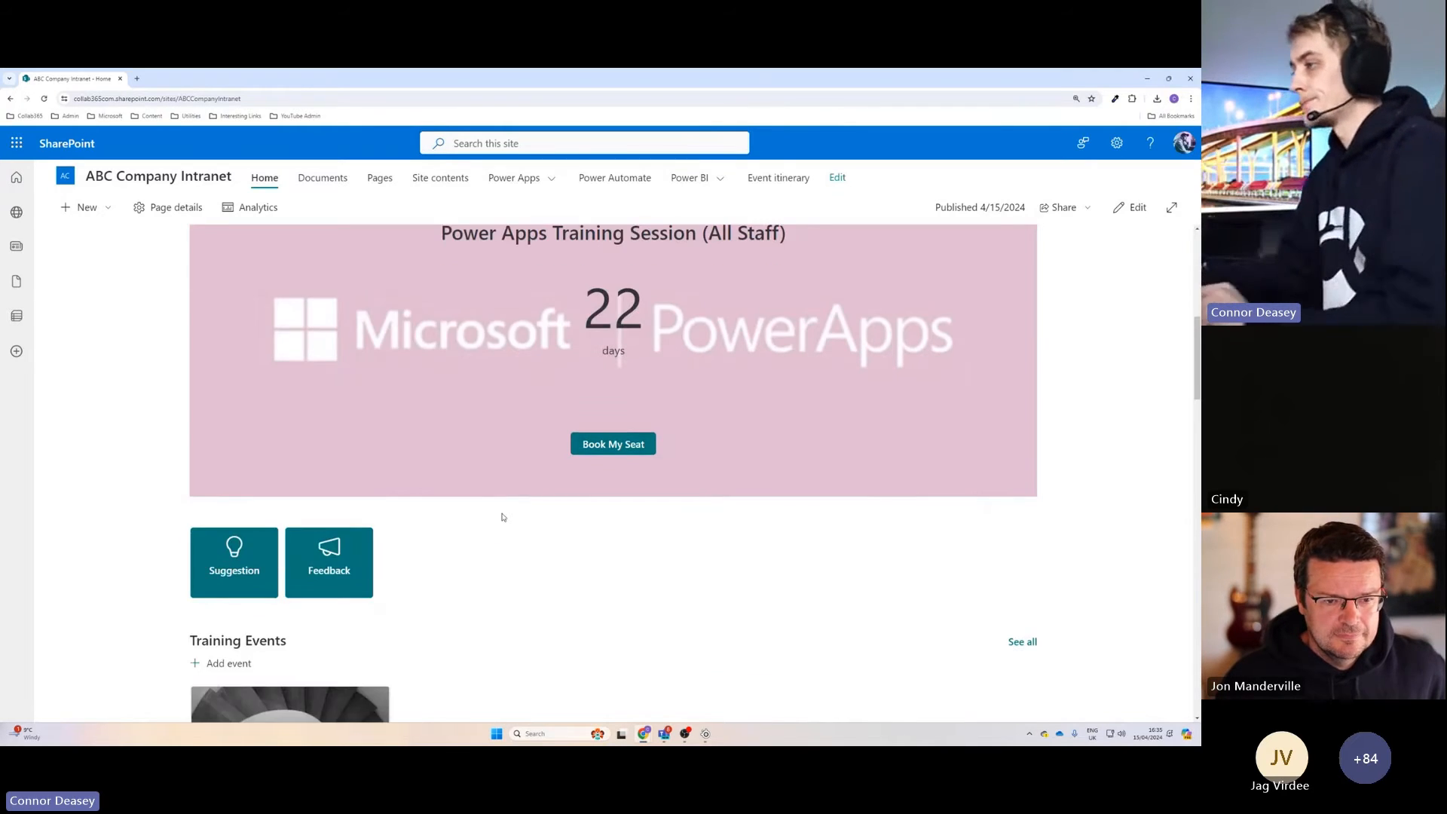
scroll(503, 518, up, 4)
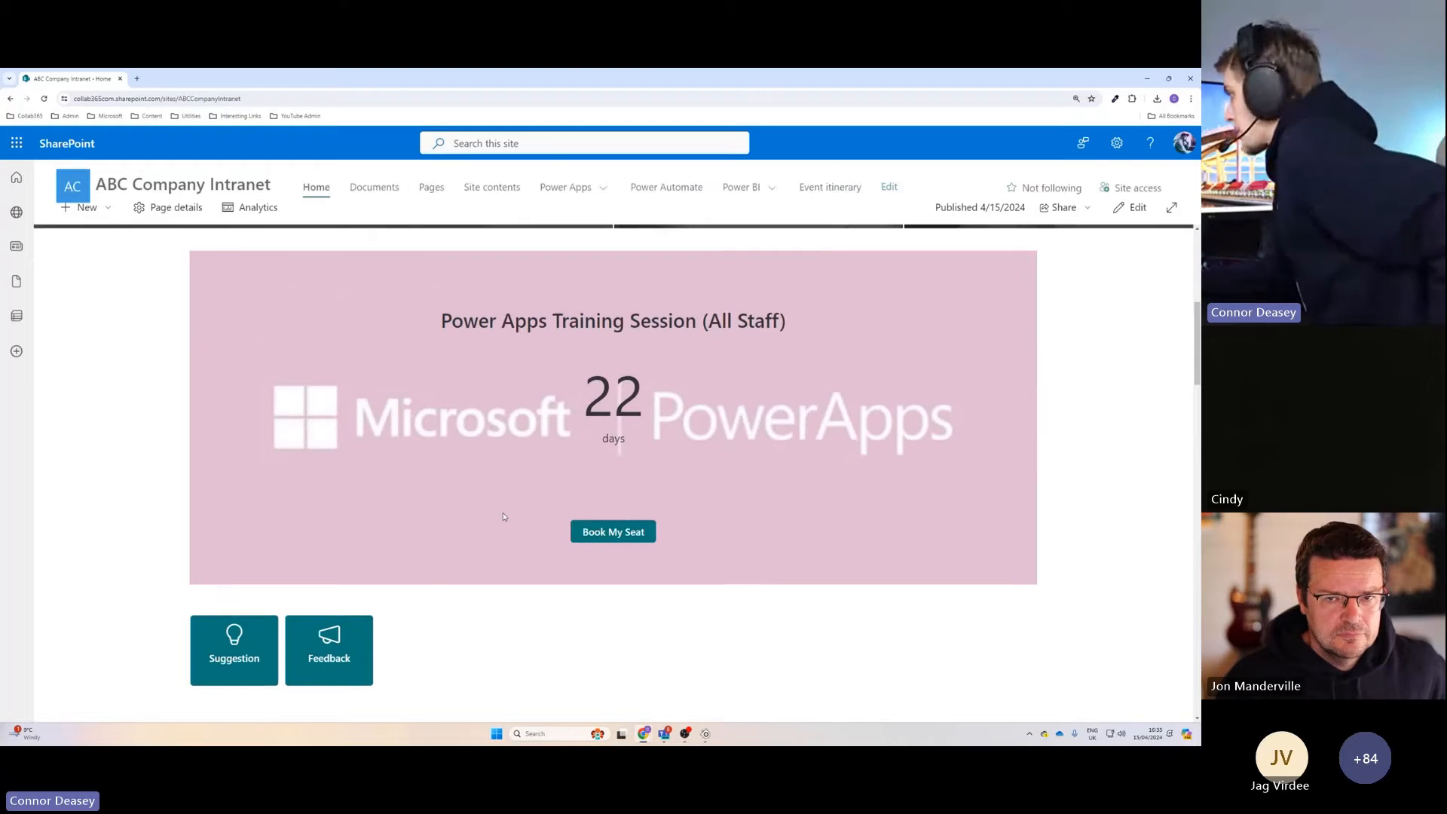
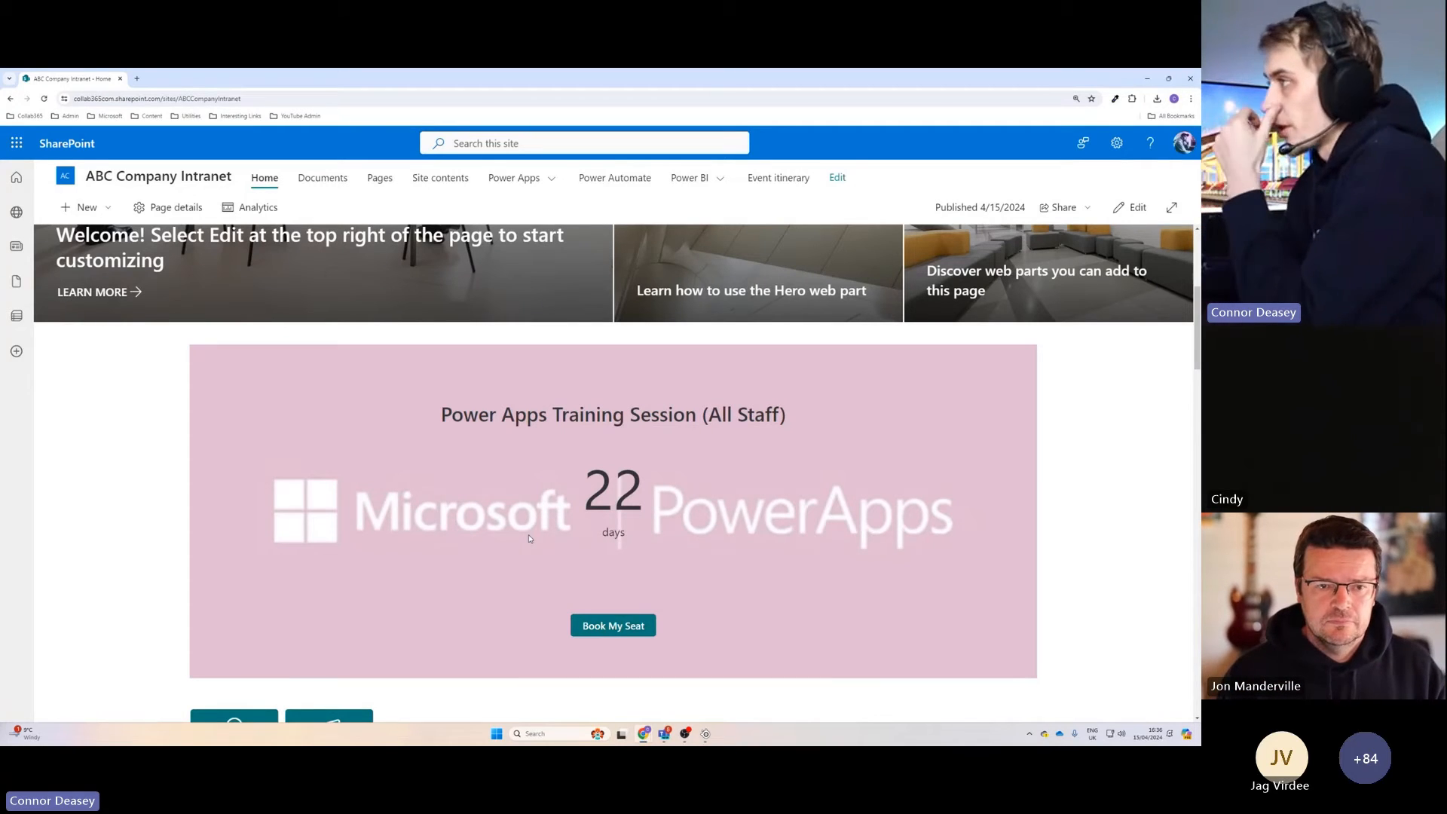
Open the Event itinerary list from the site navigation and look over its session entries.
click(768, 180)
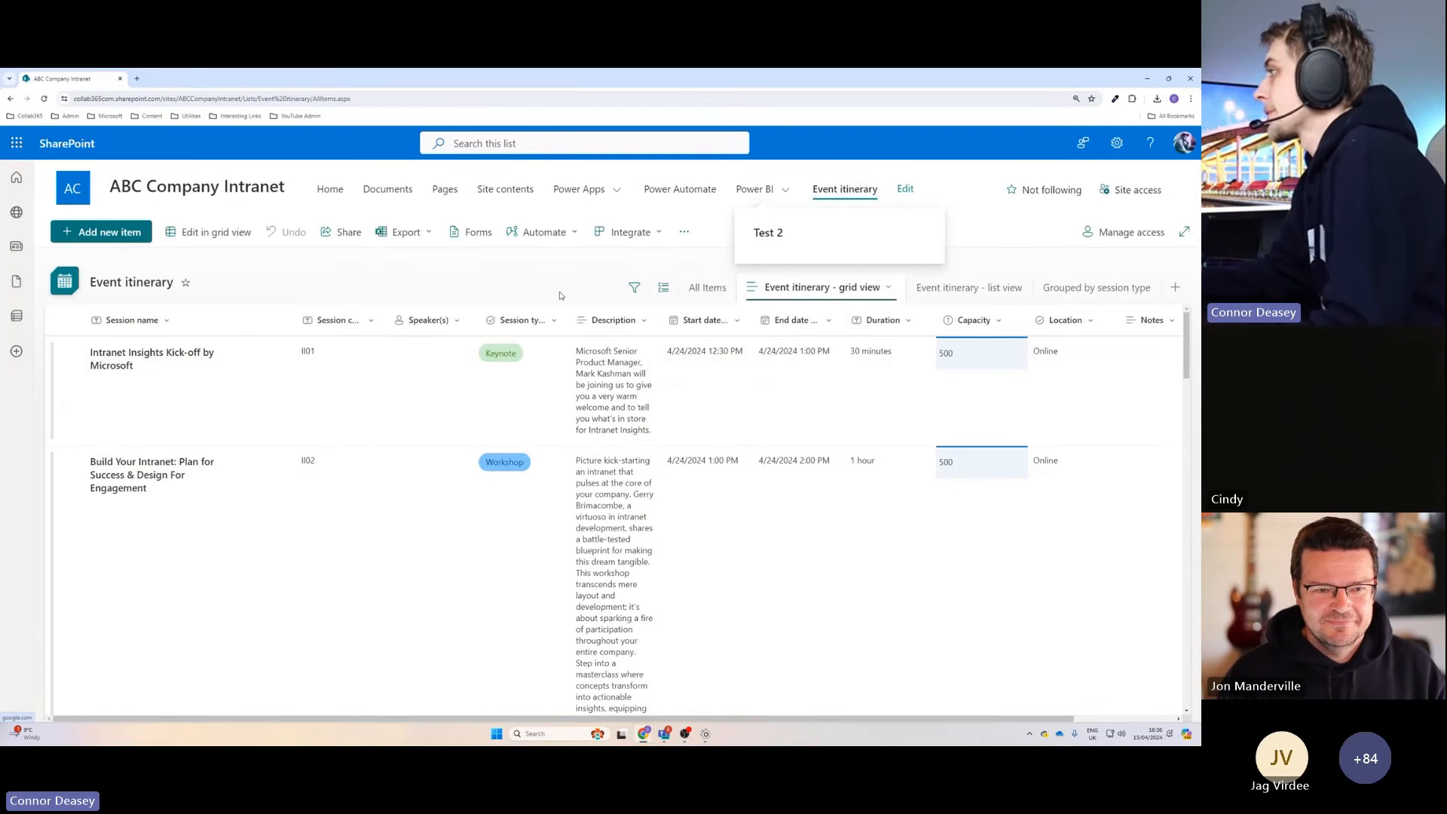
scroll(720, 456, down, 3)
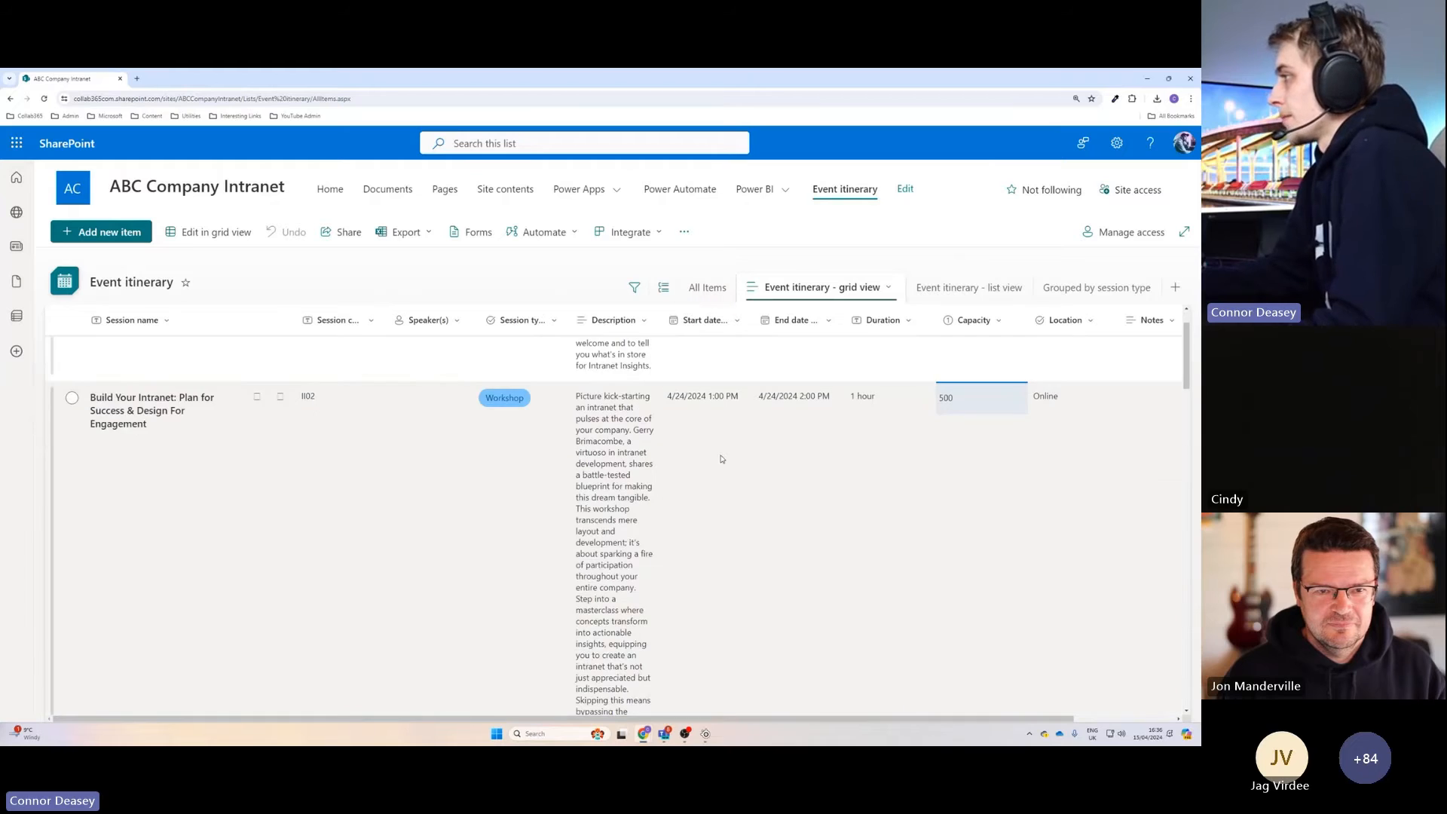
scroll(735, 490, up, 5)
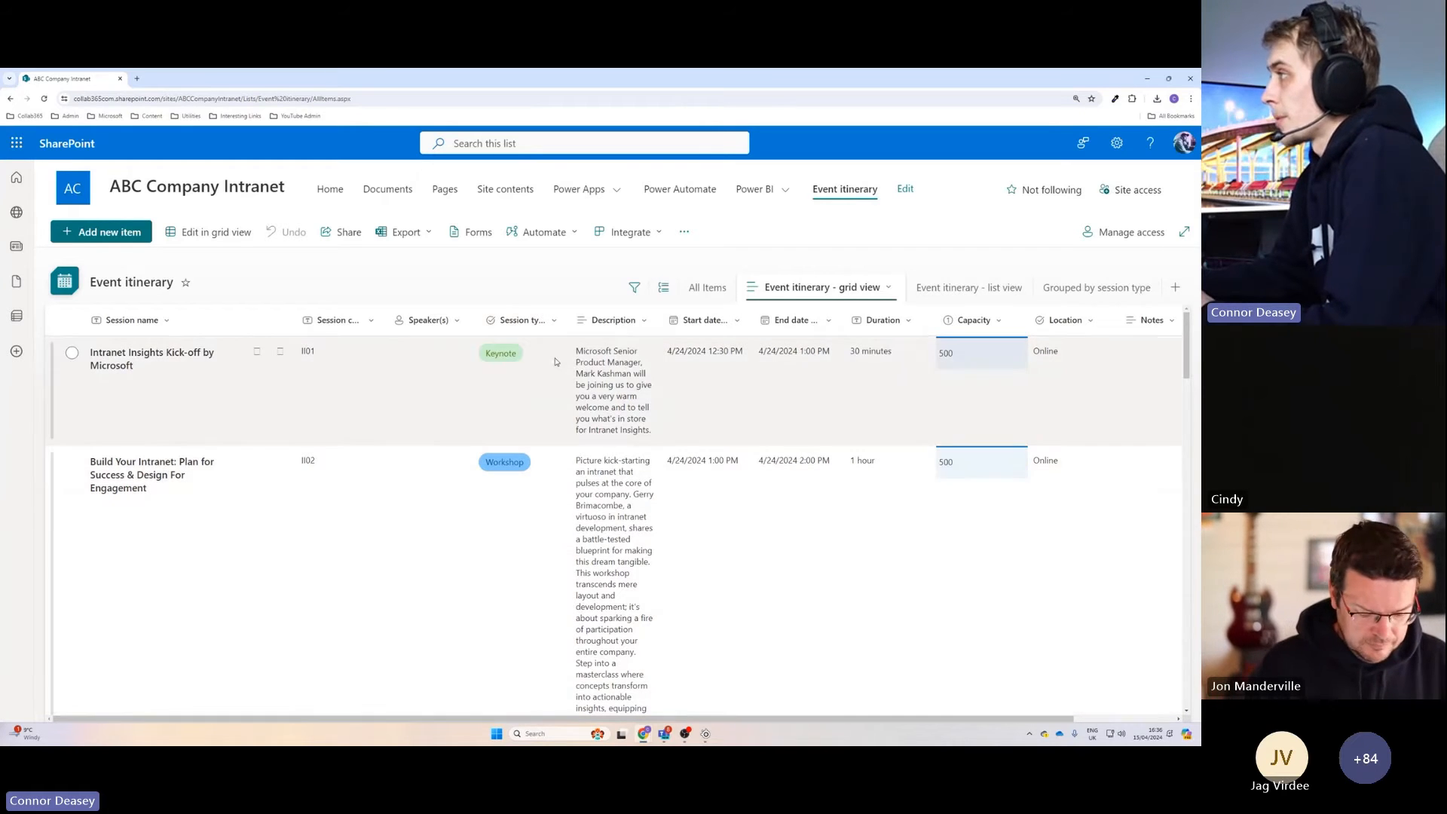
Try to start creating a new list from the site contents page.
click(505, 189)
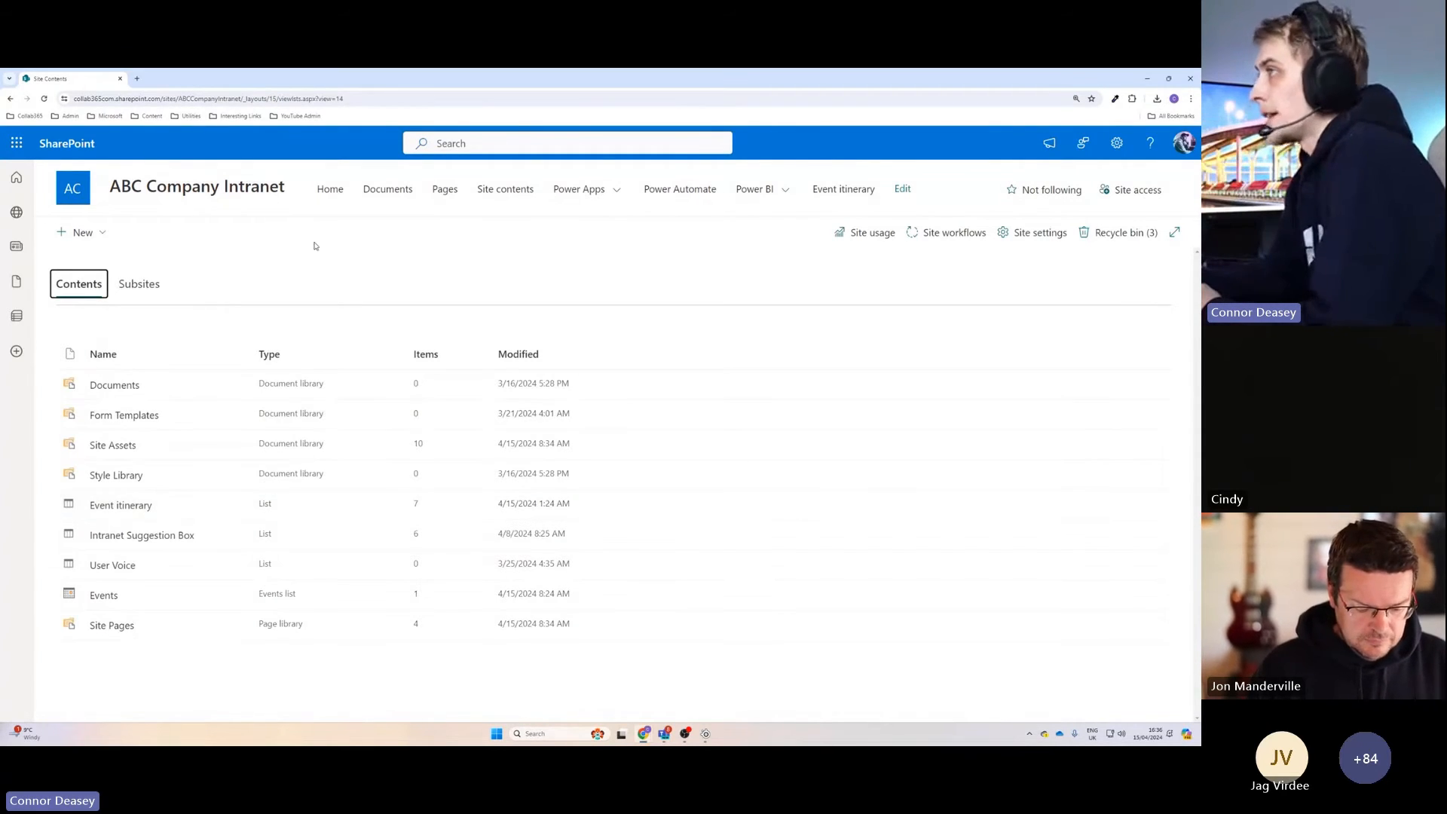
click(77, 233)
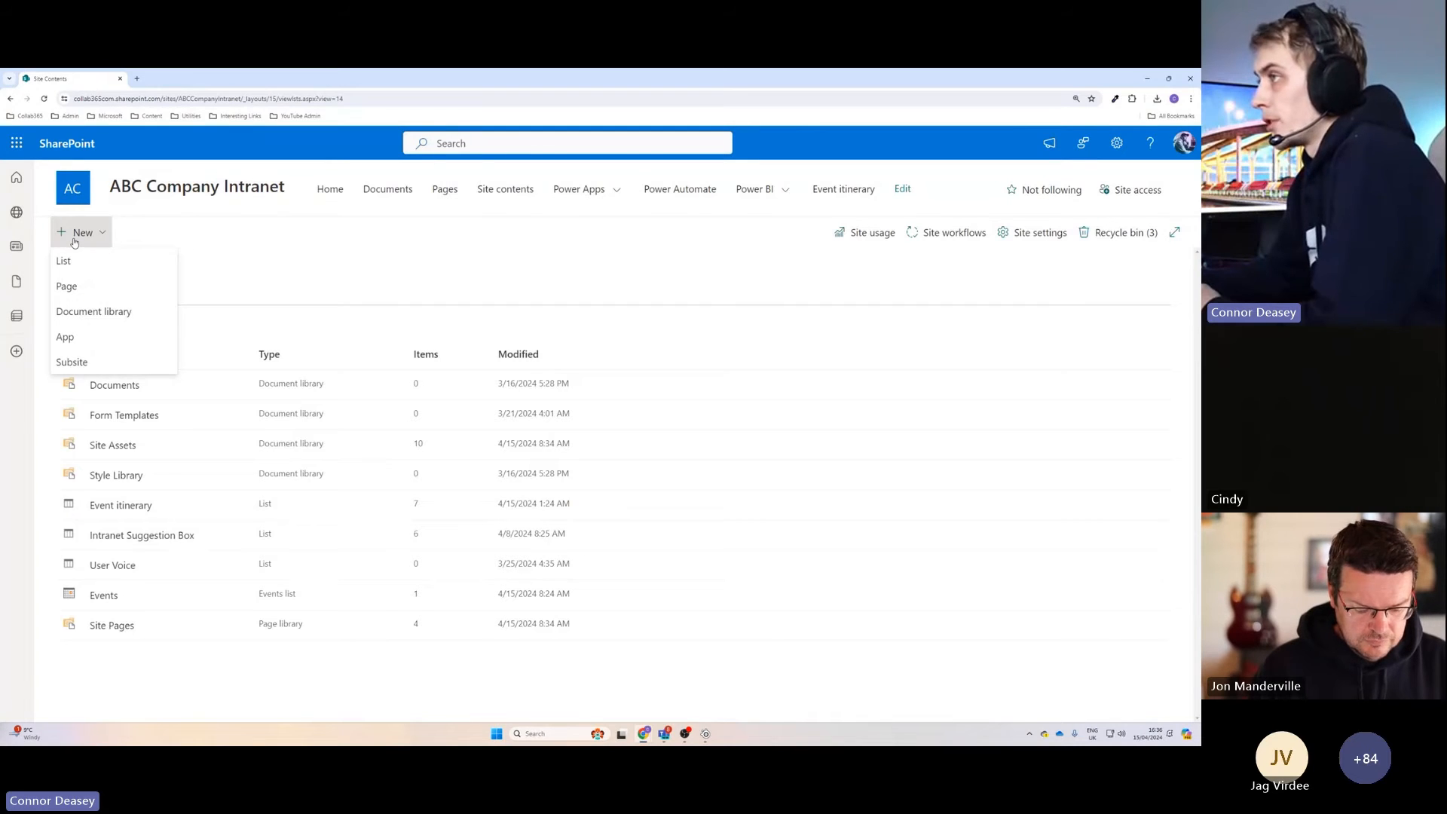
click(76, 265)
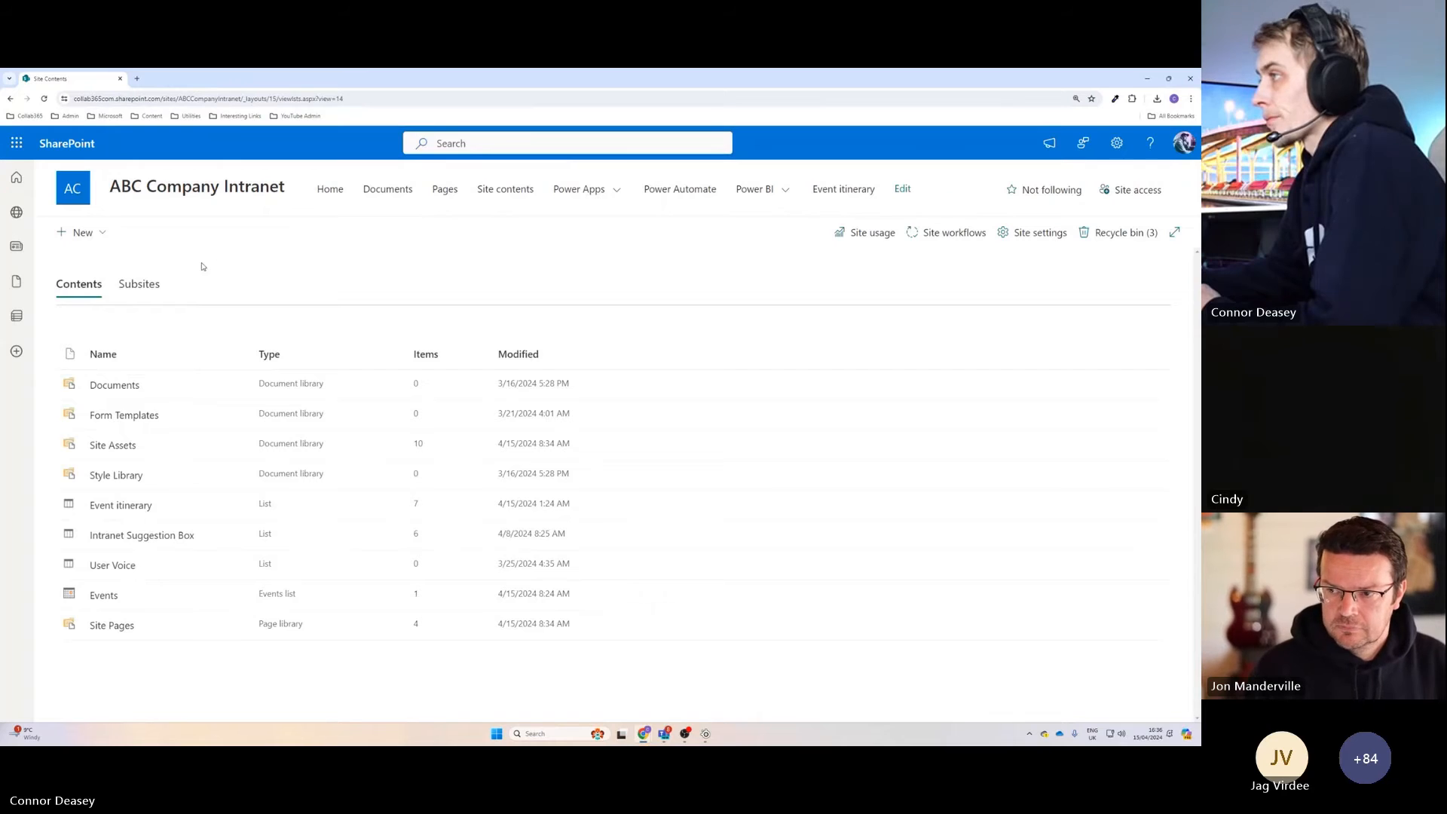
click(96, 238)
click(104, 263)
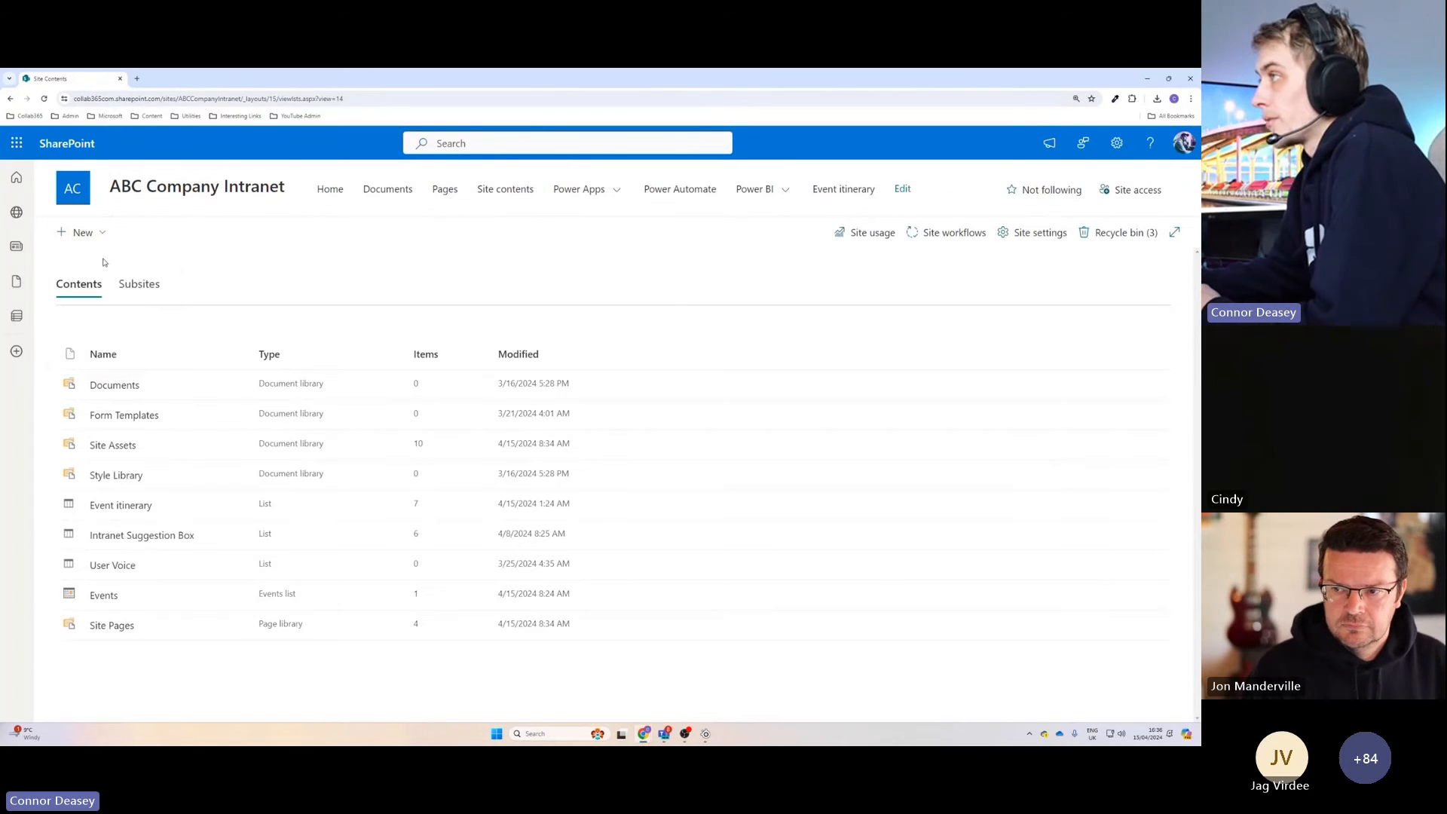
click(93, 234)
click(97, 264)
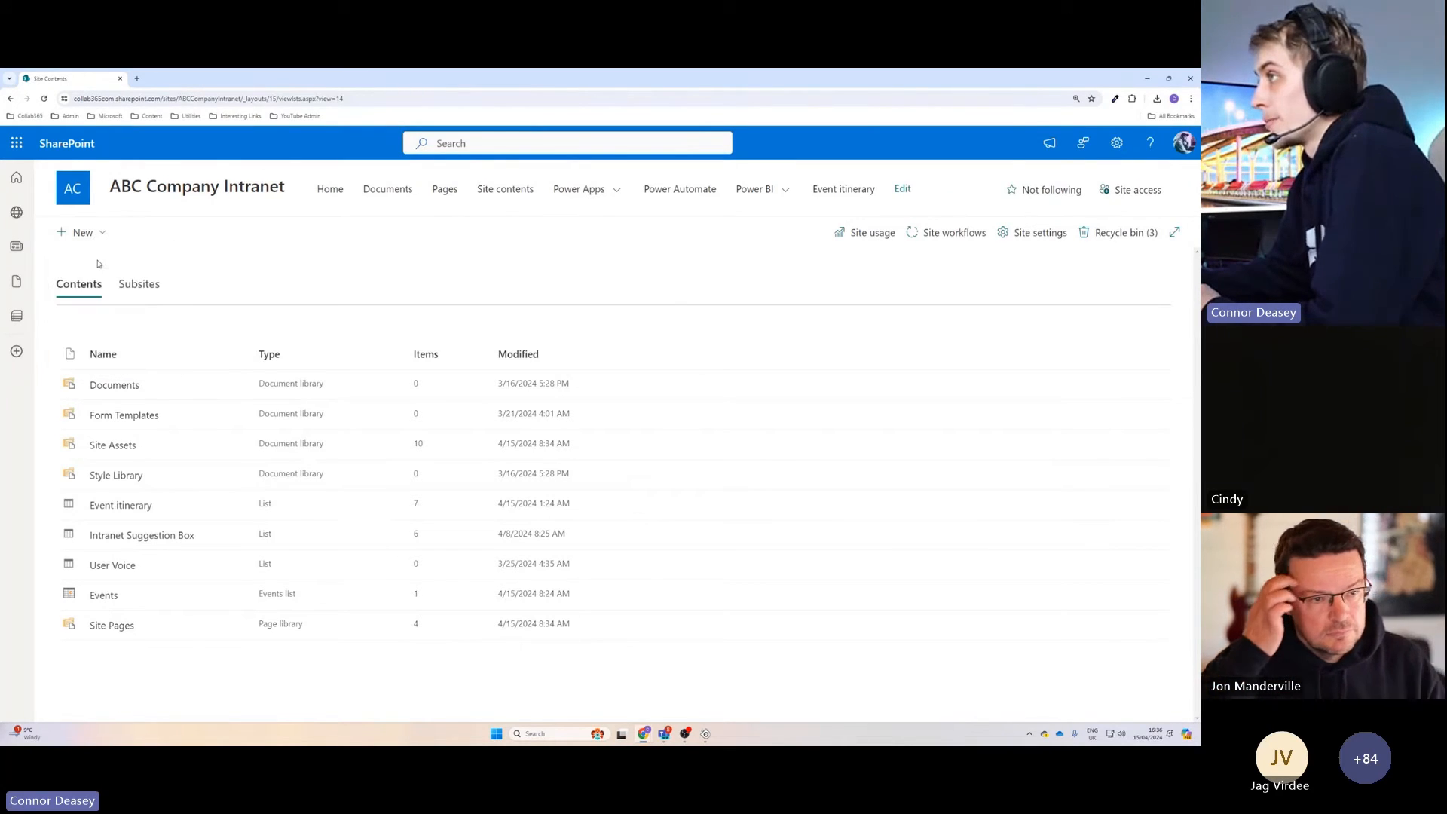
Return to the home page, start creating a list there, and browse the Microsoft list templates.
click(330, 189)
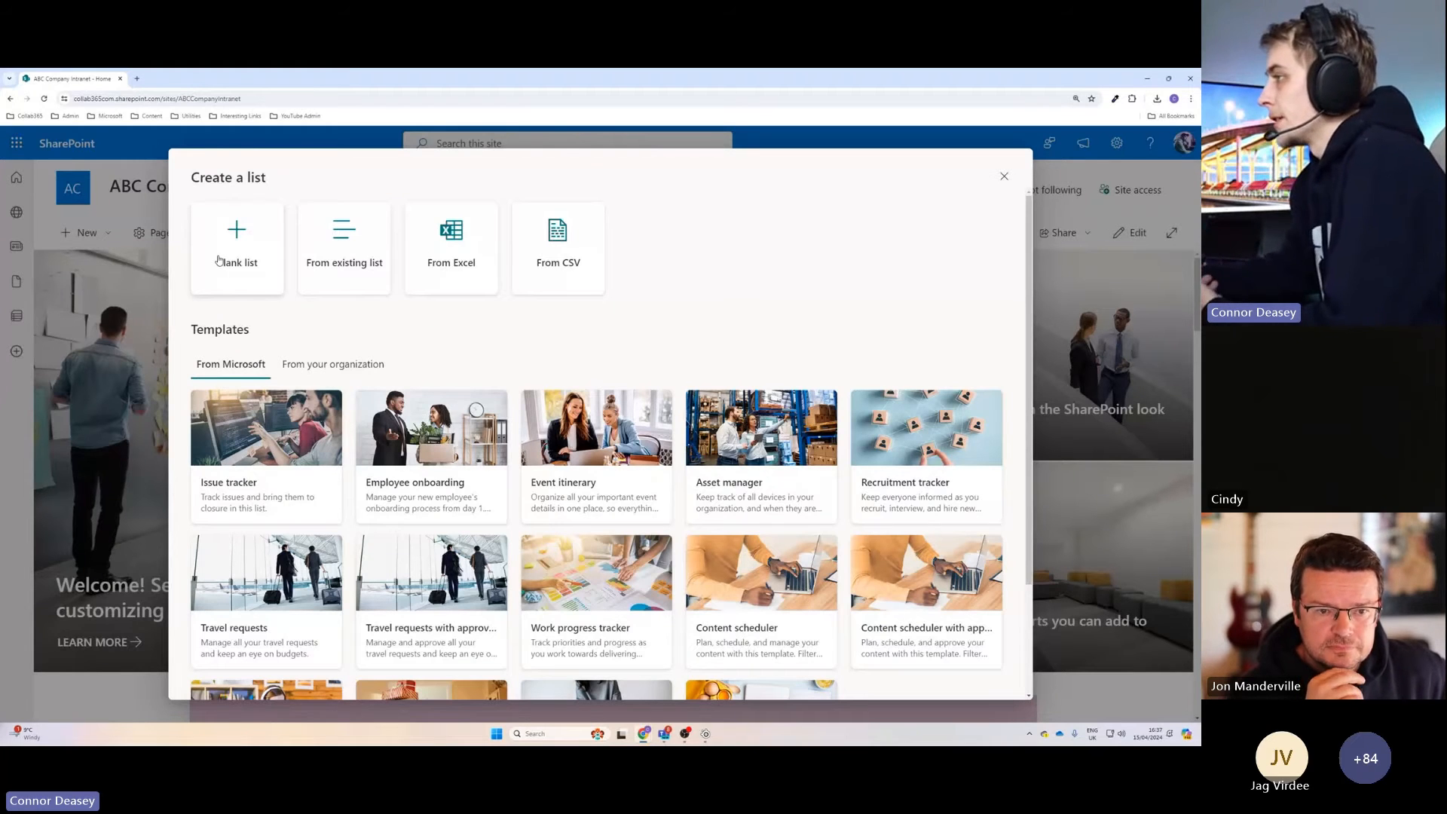
scroll(393, 396, down, 3)
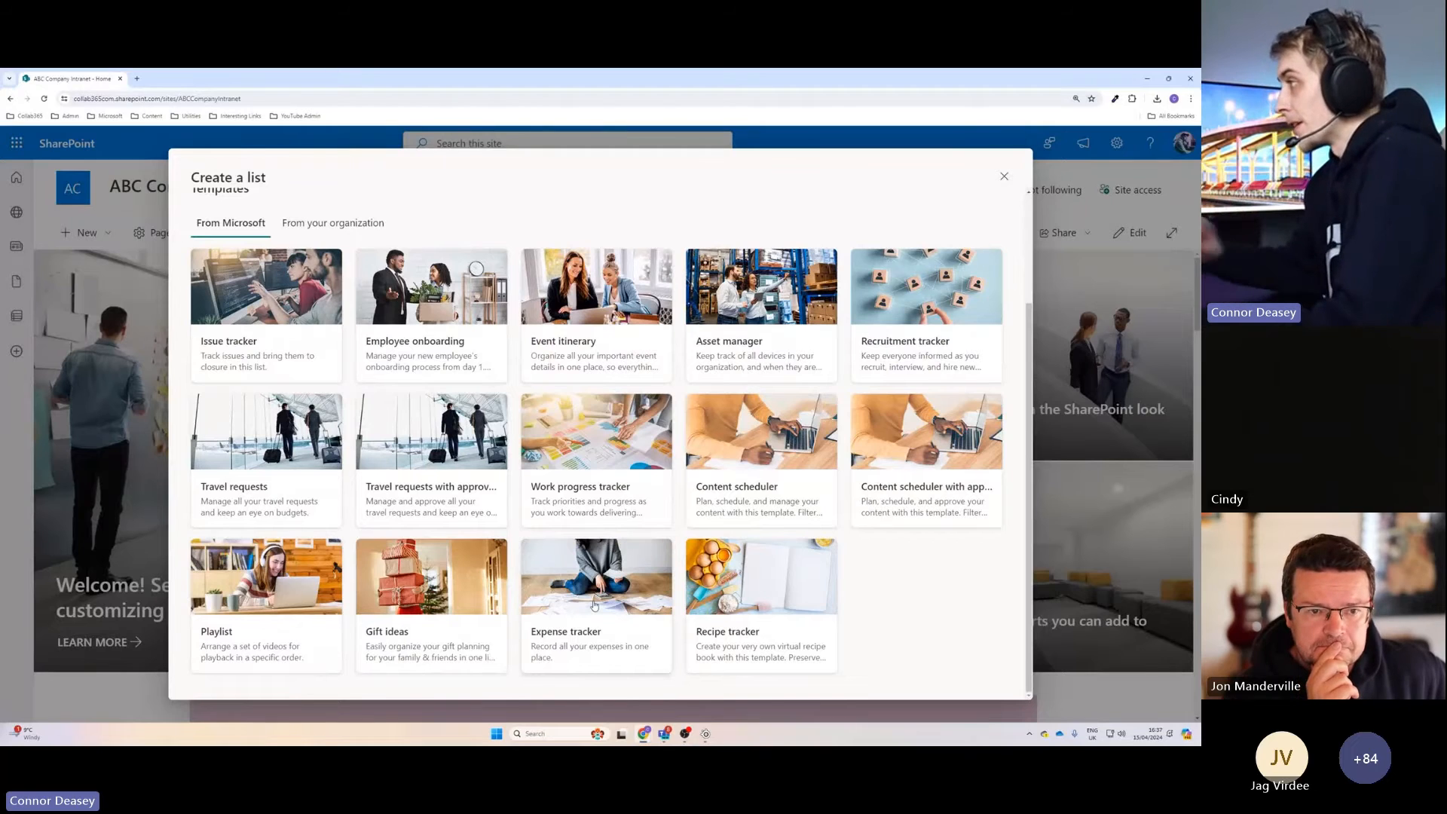
scroll(645, 370, up, 1)
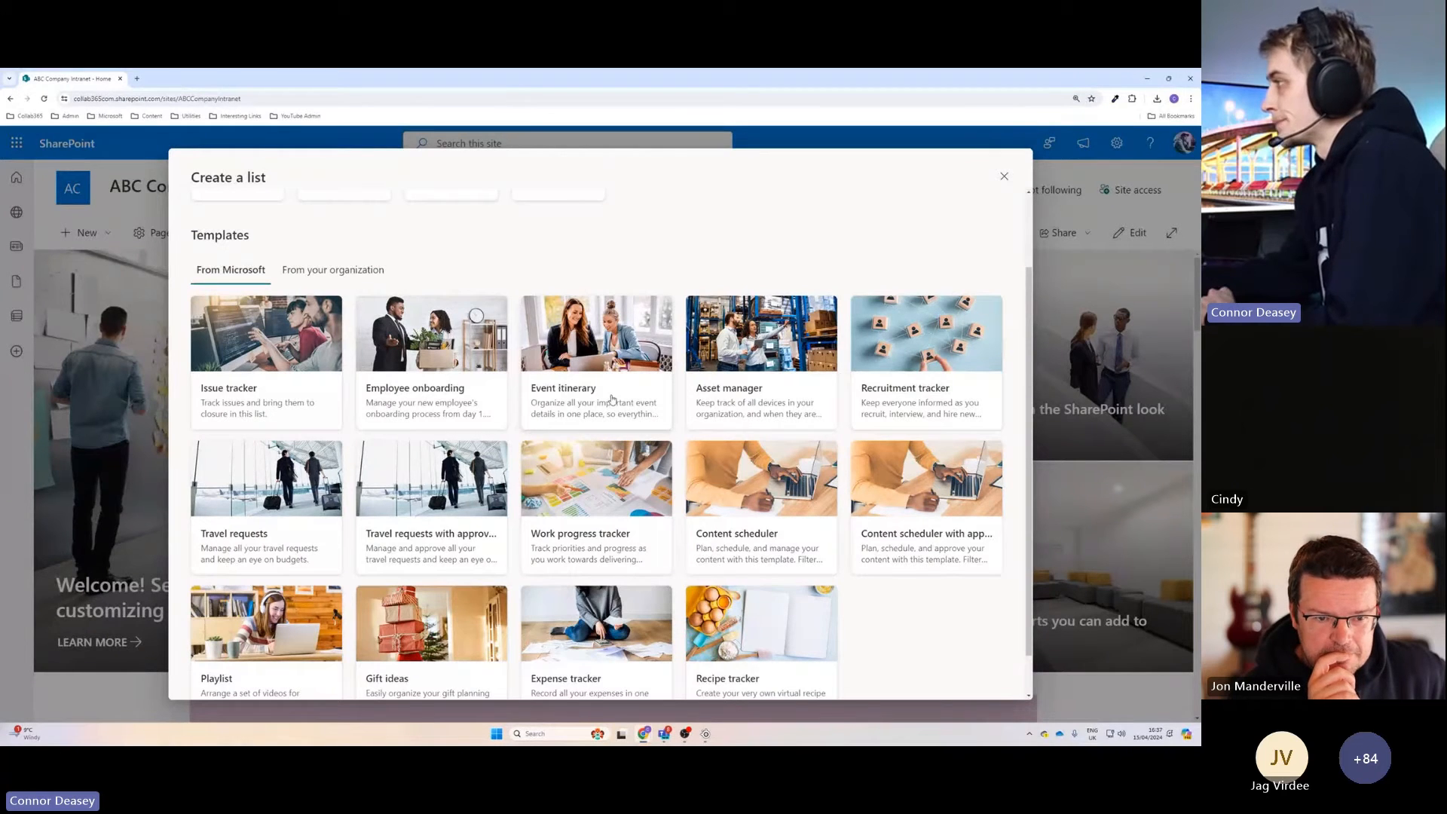
Preview the Event itinerary template, examine its columns from session name through notes, and close it without creating a list.
click(623, 395)
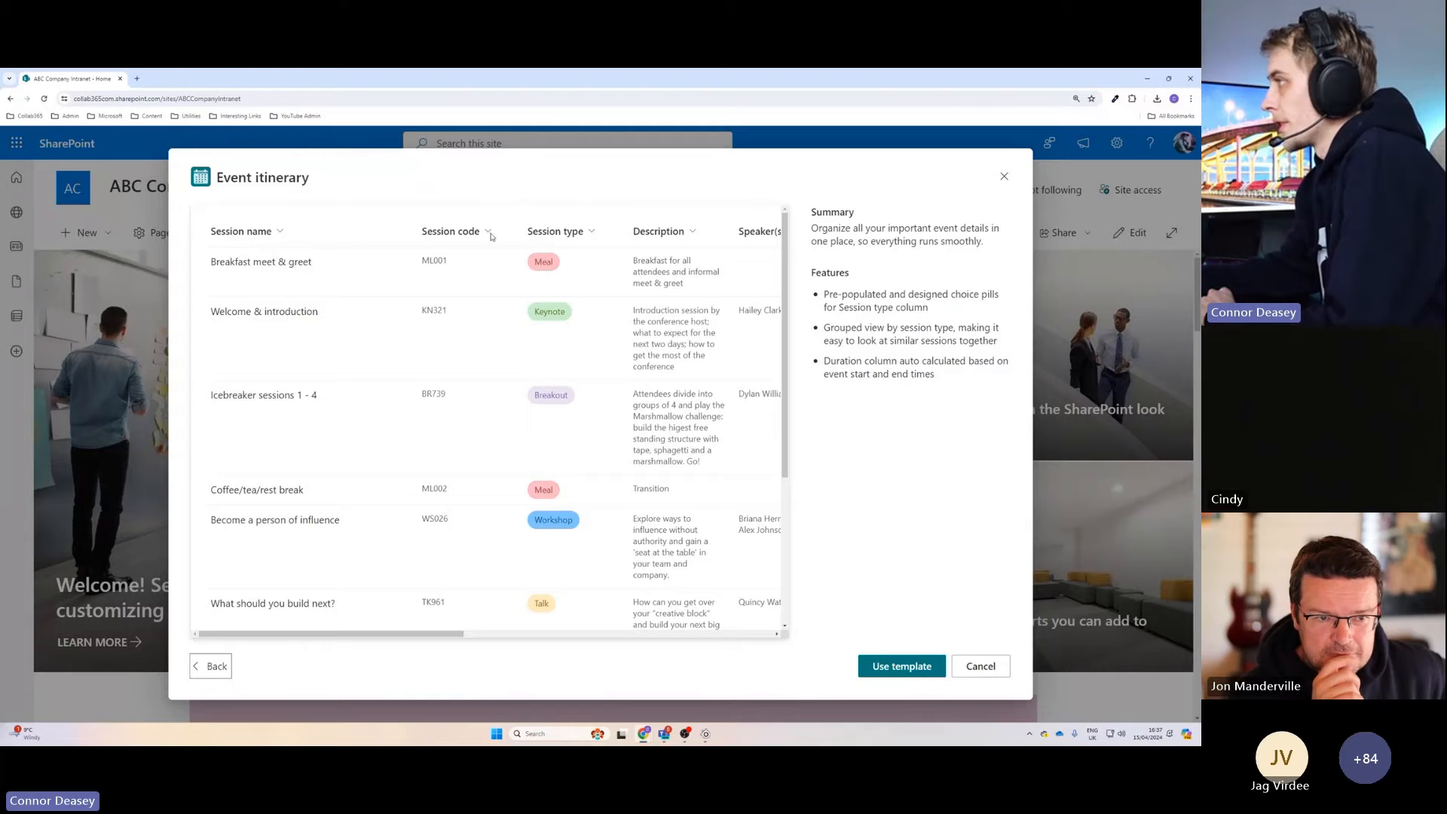
drag(405, 634, 367, 640)
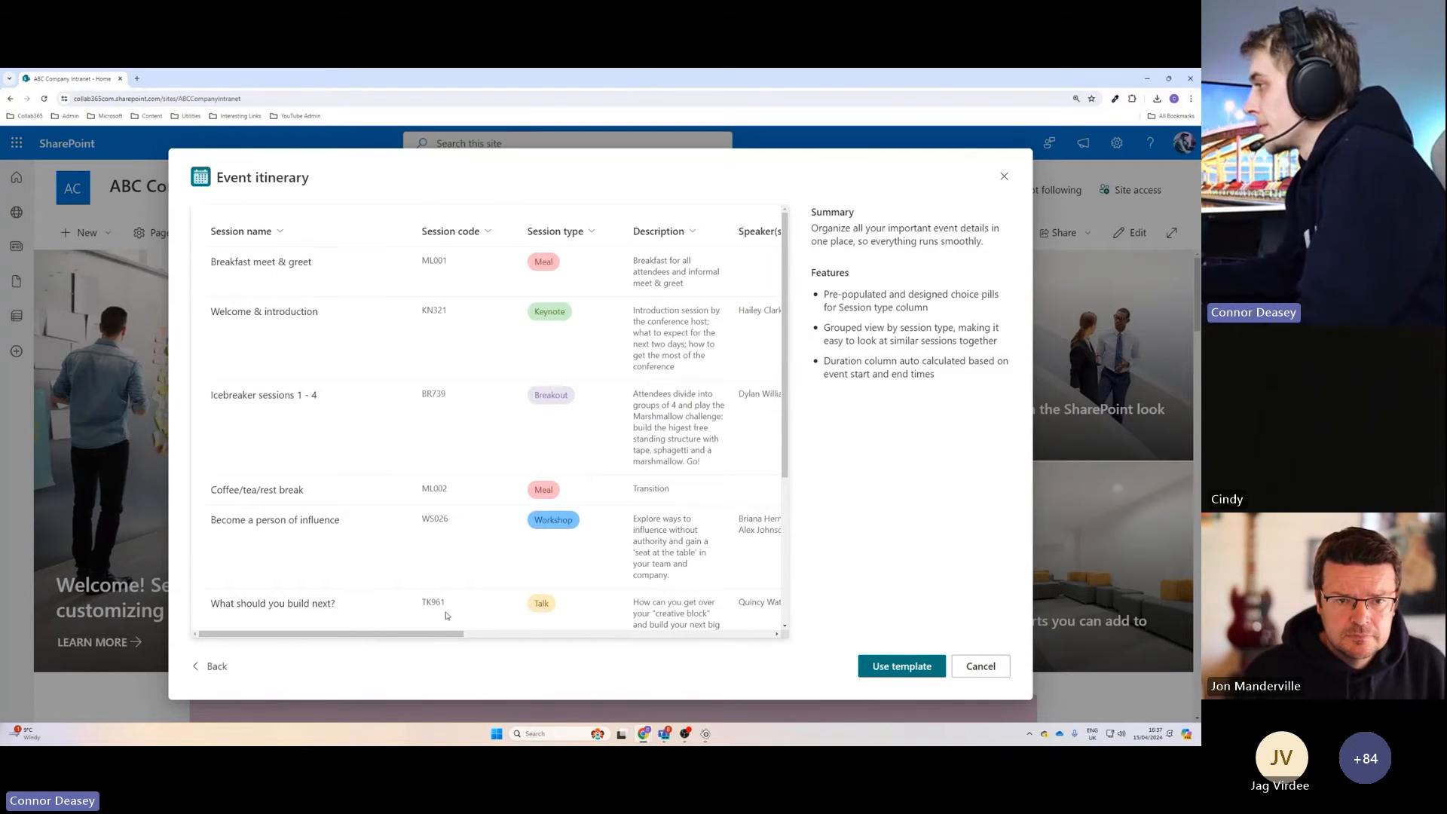
drag(429, 635, 388, 633)
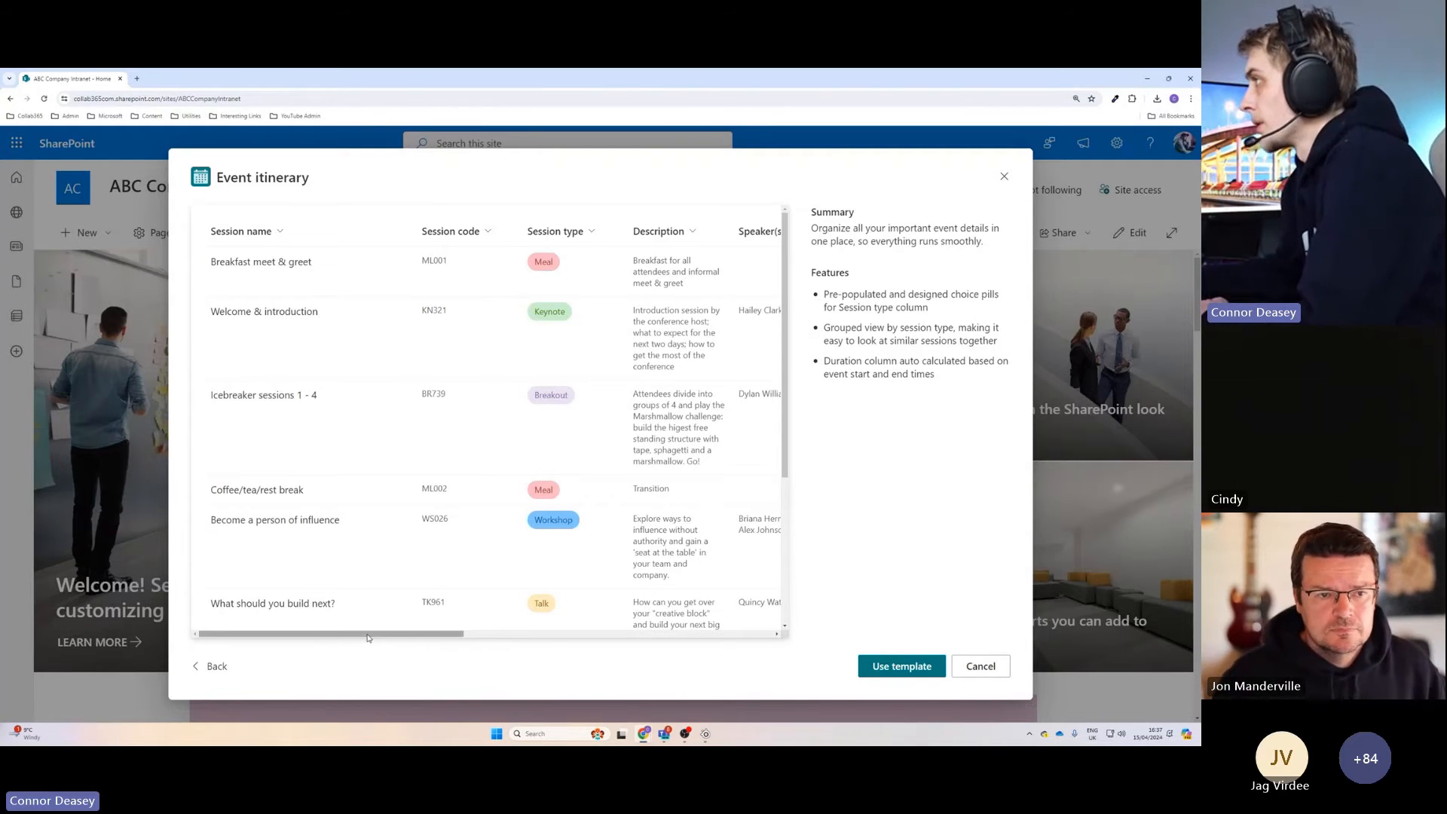
drag(368, 637, 361, 638)
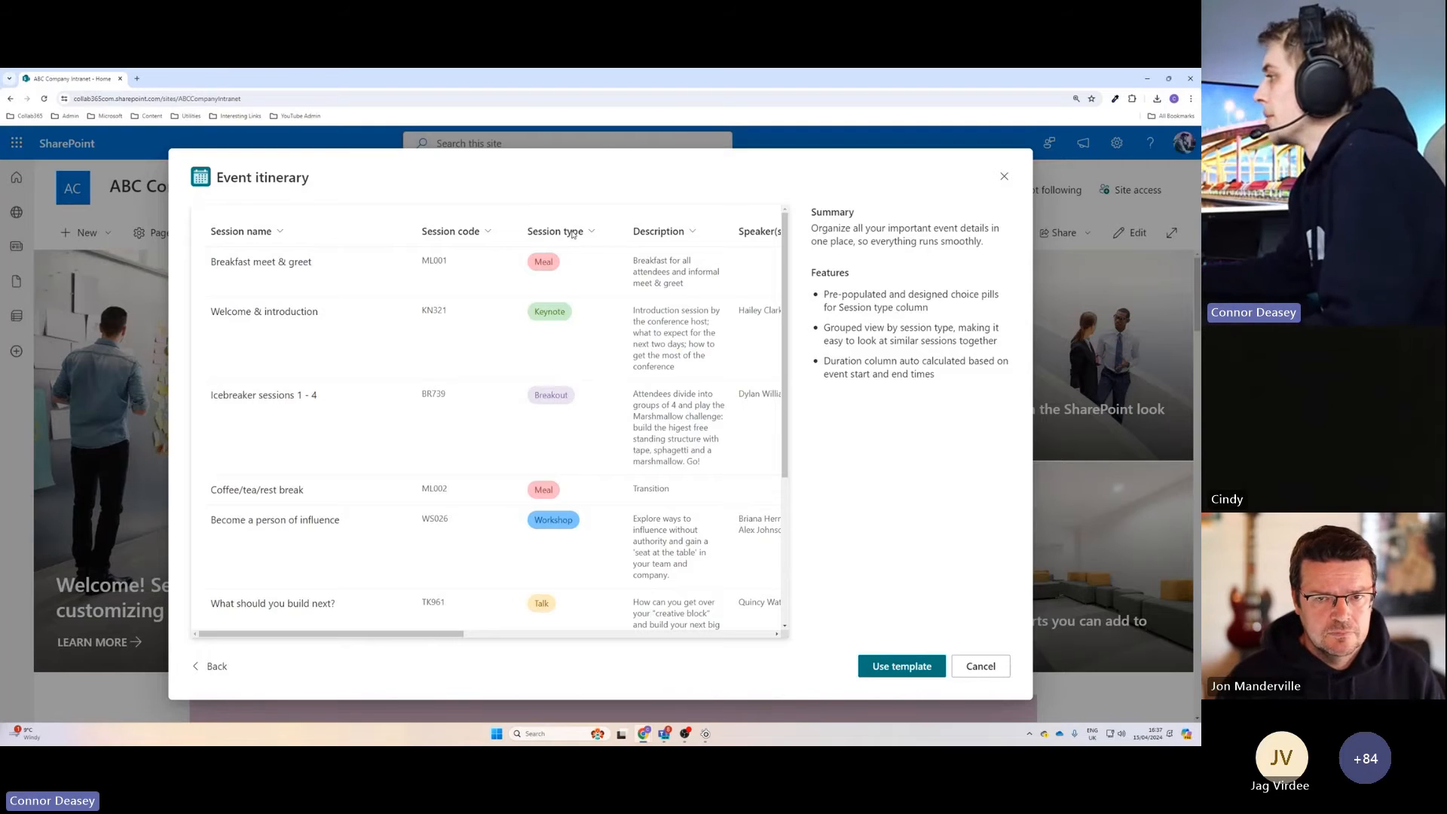
scroll(446, 639, right, 5)
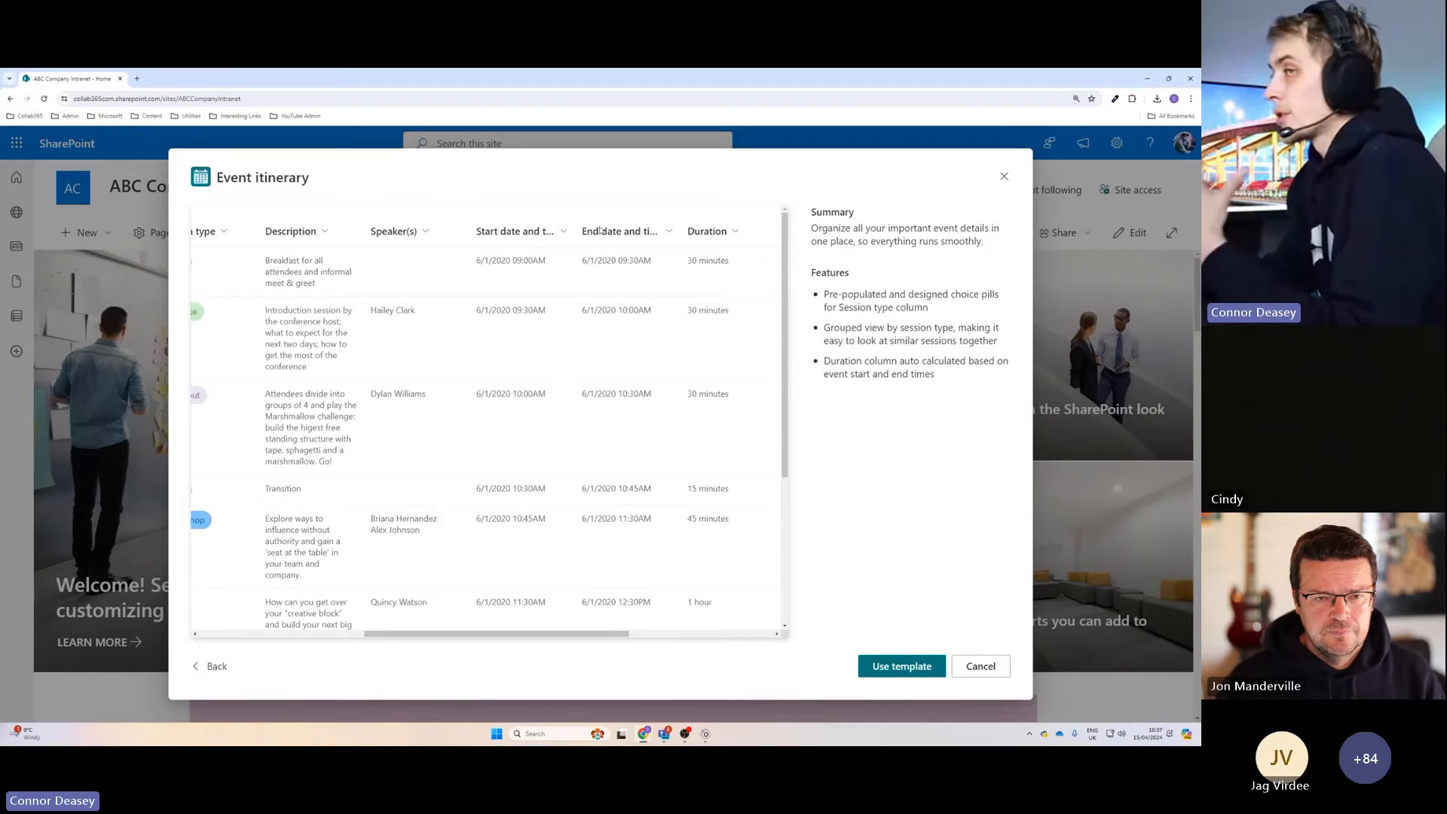
scroll(664, 310, right, 2)
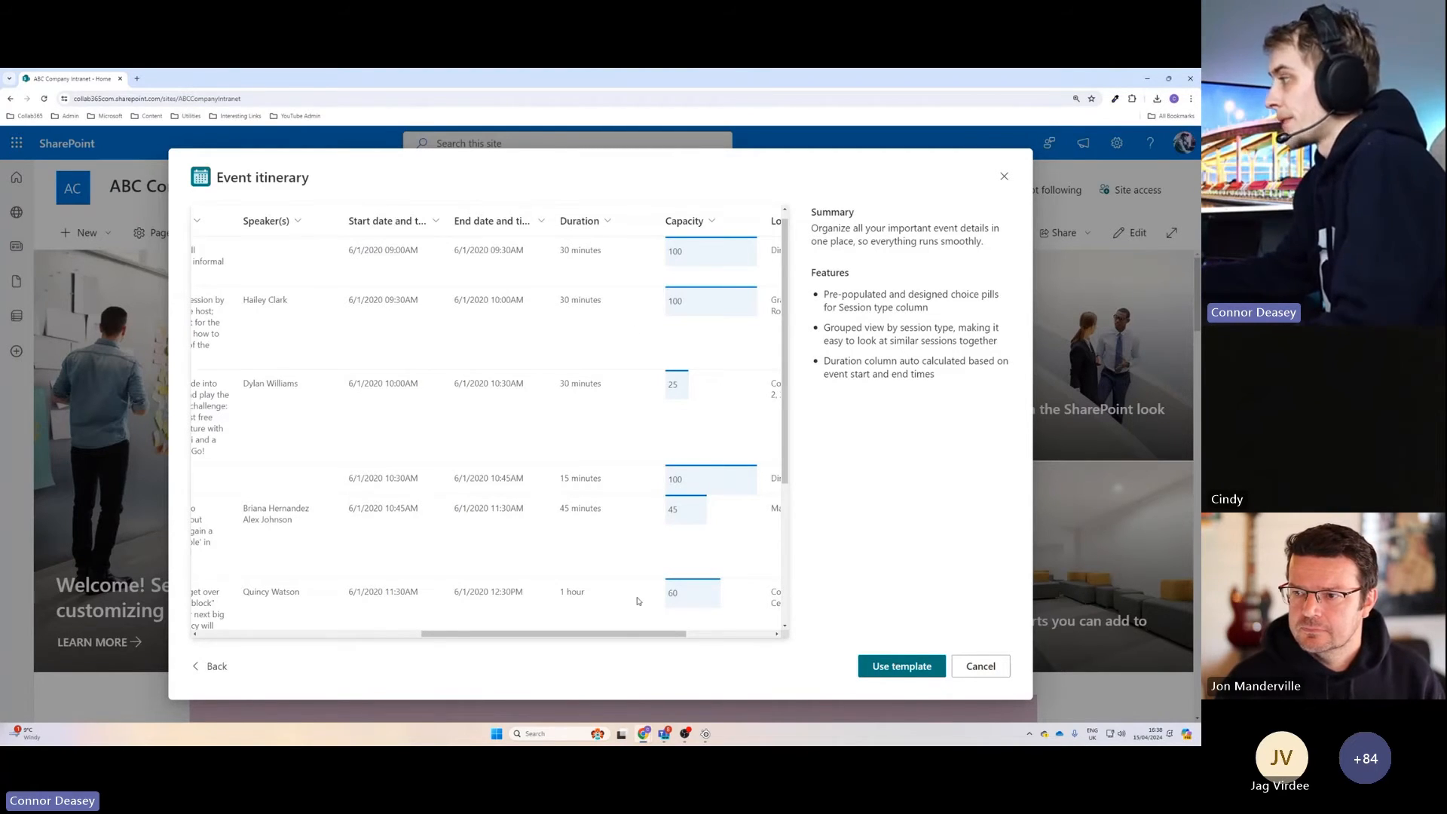
scroll(618, 452, right, 3)
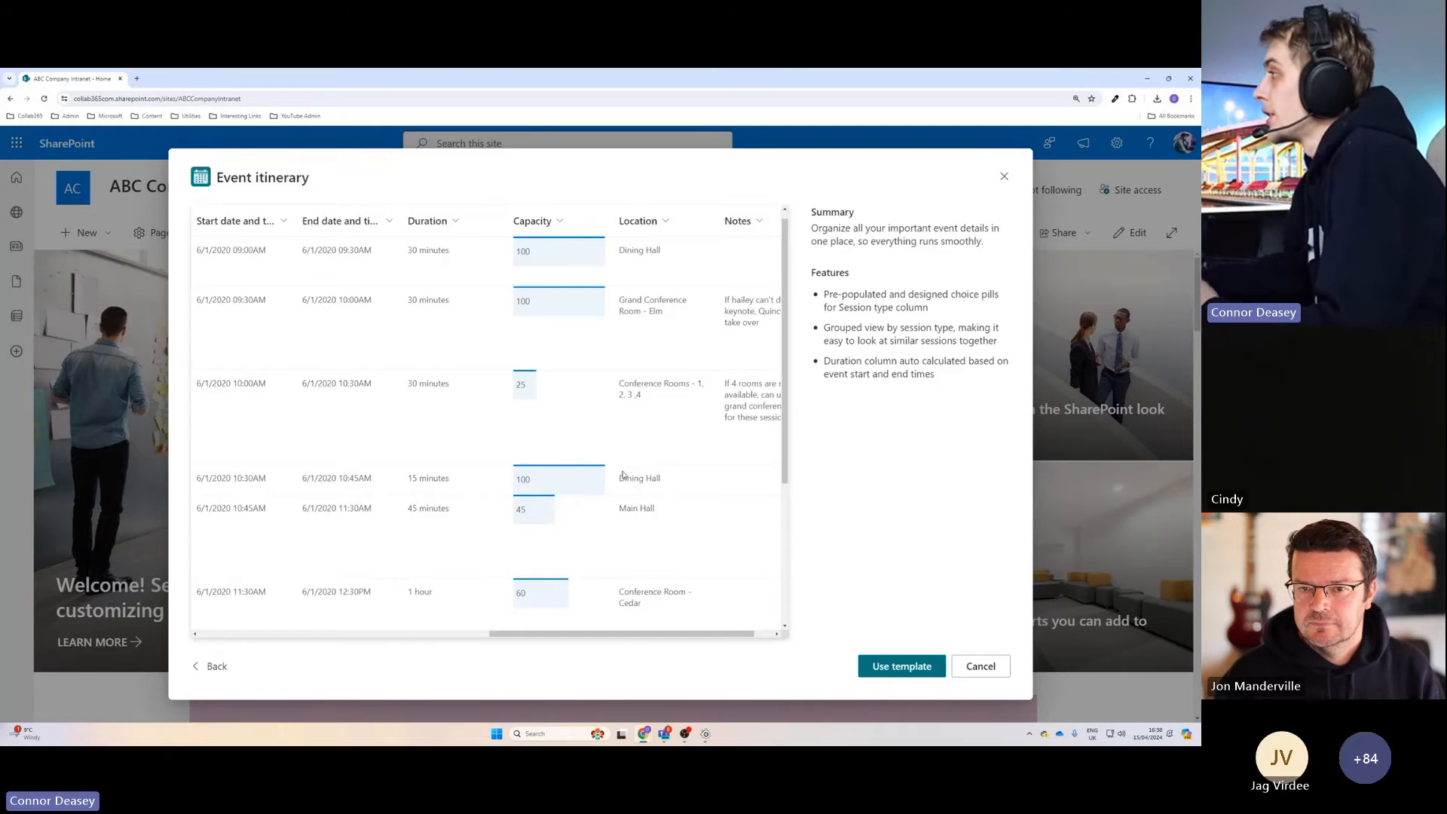
drag(585, 632, 646, 632)
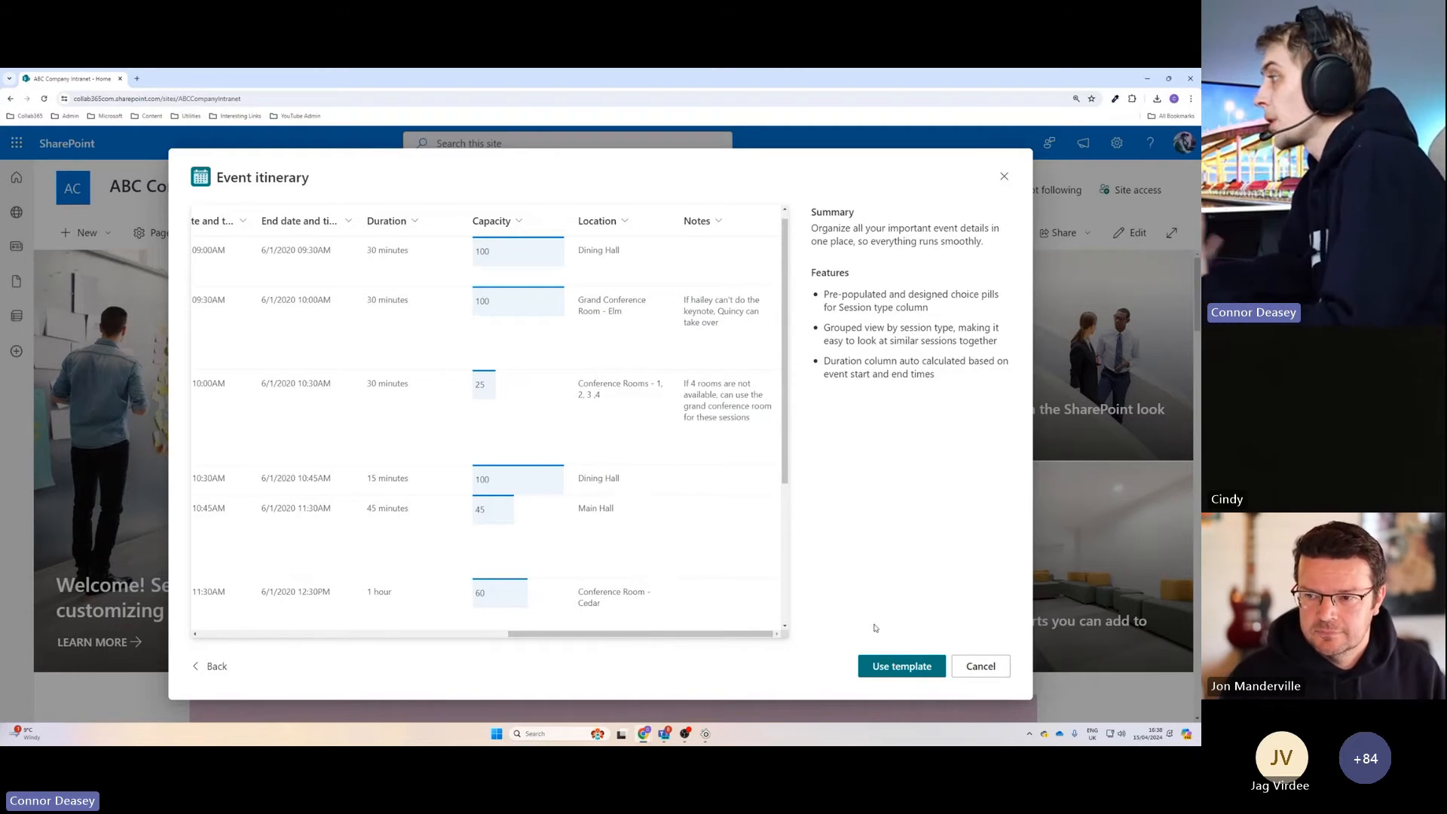
click(975, 666)
Reopen the existing Event itinerary list and review its sessions in the grid view.
click(845, 188)
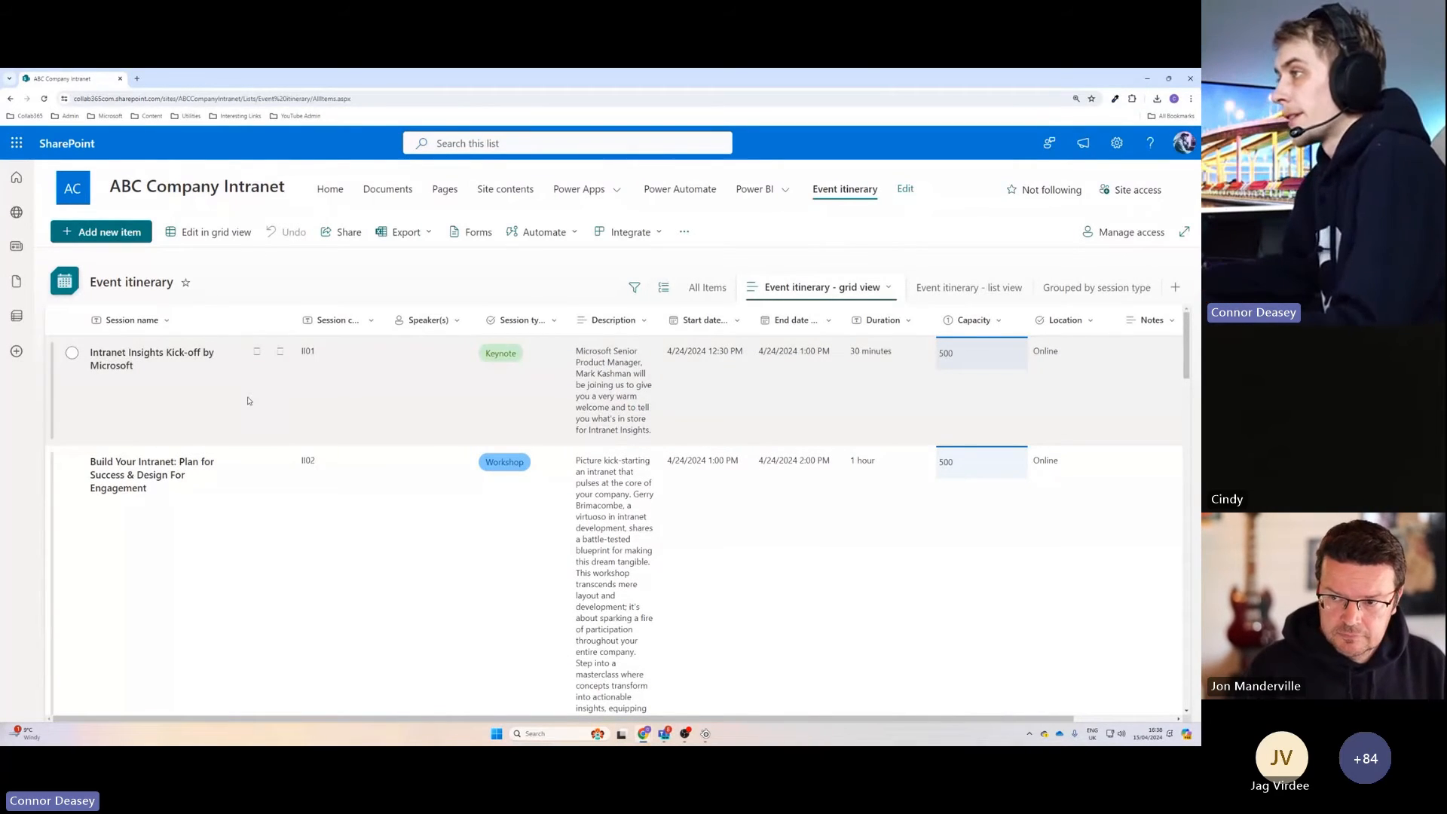
scroll(248, 401, down, 1)
scroll(248, 402, up, 1)
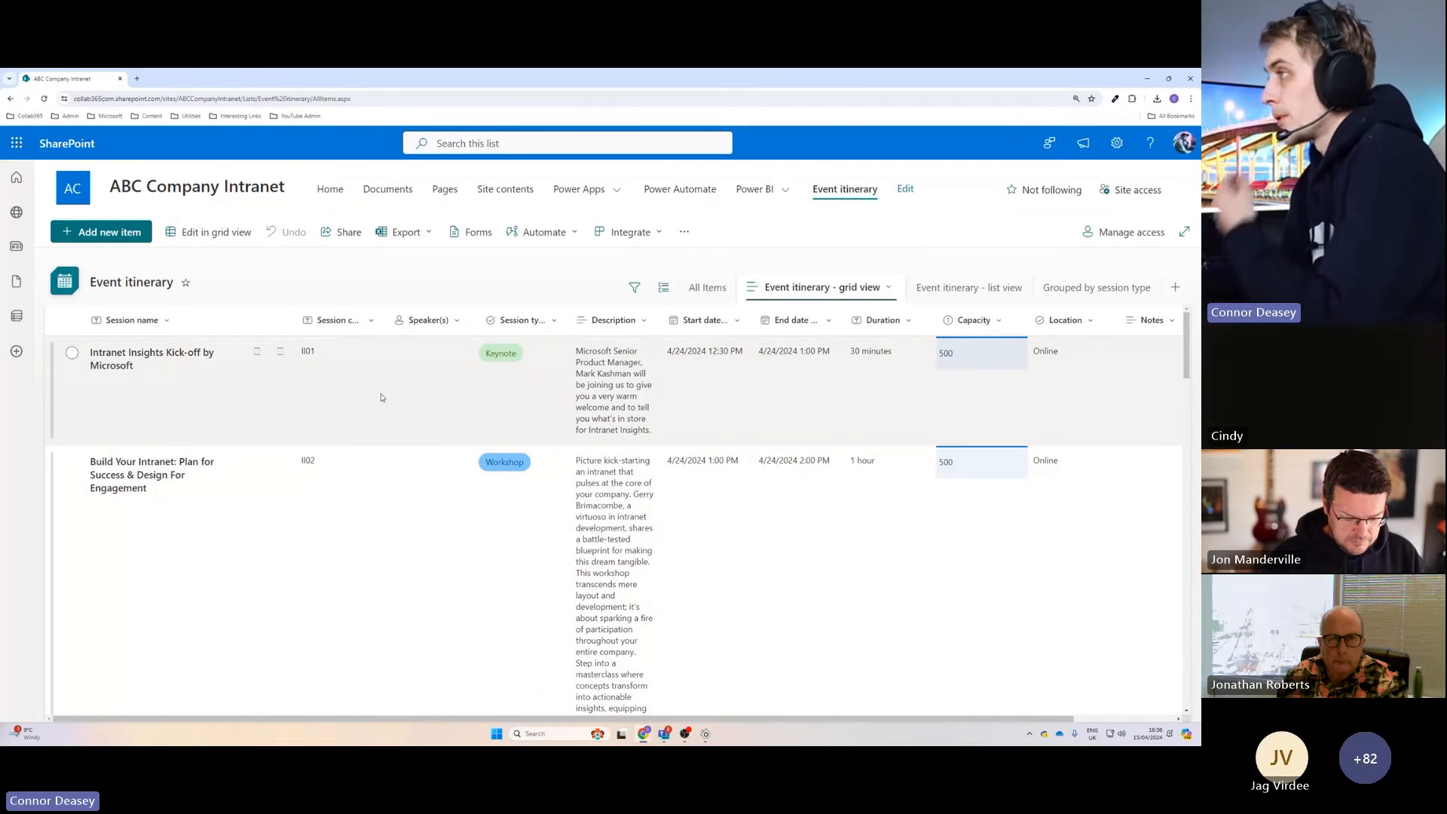
Open a blank new item form, examine the session type choices and the fields down to notes, and close it without saving.
click(110, 234)
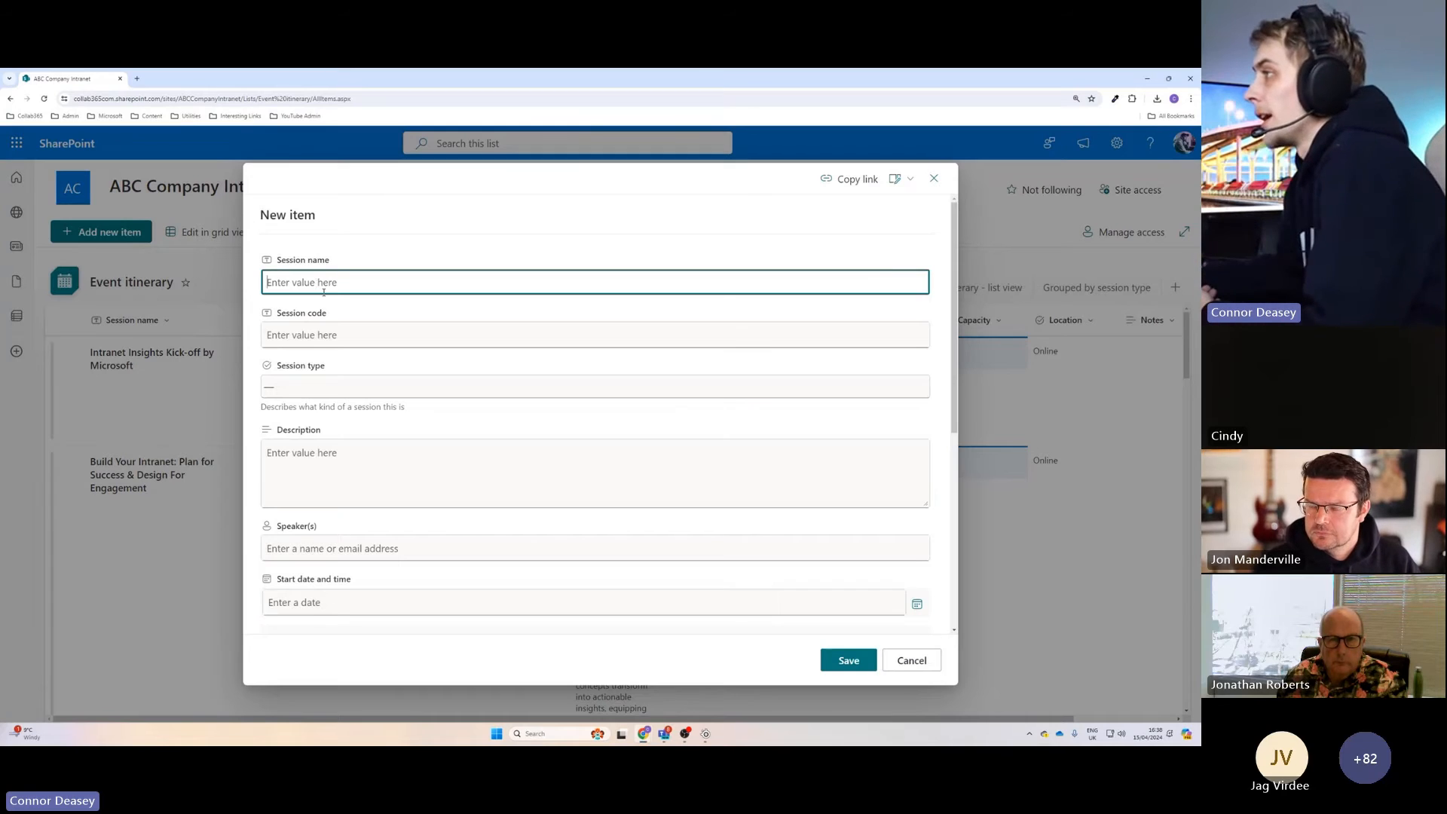
click(329, 387)
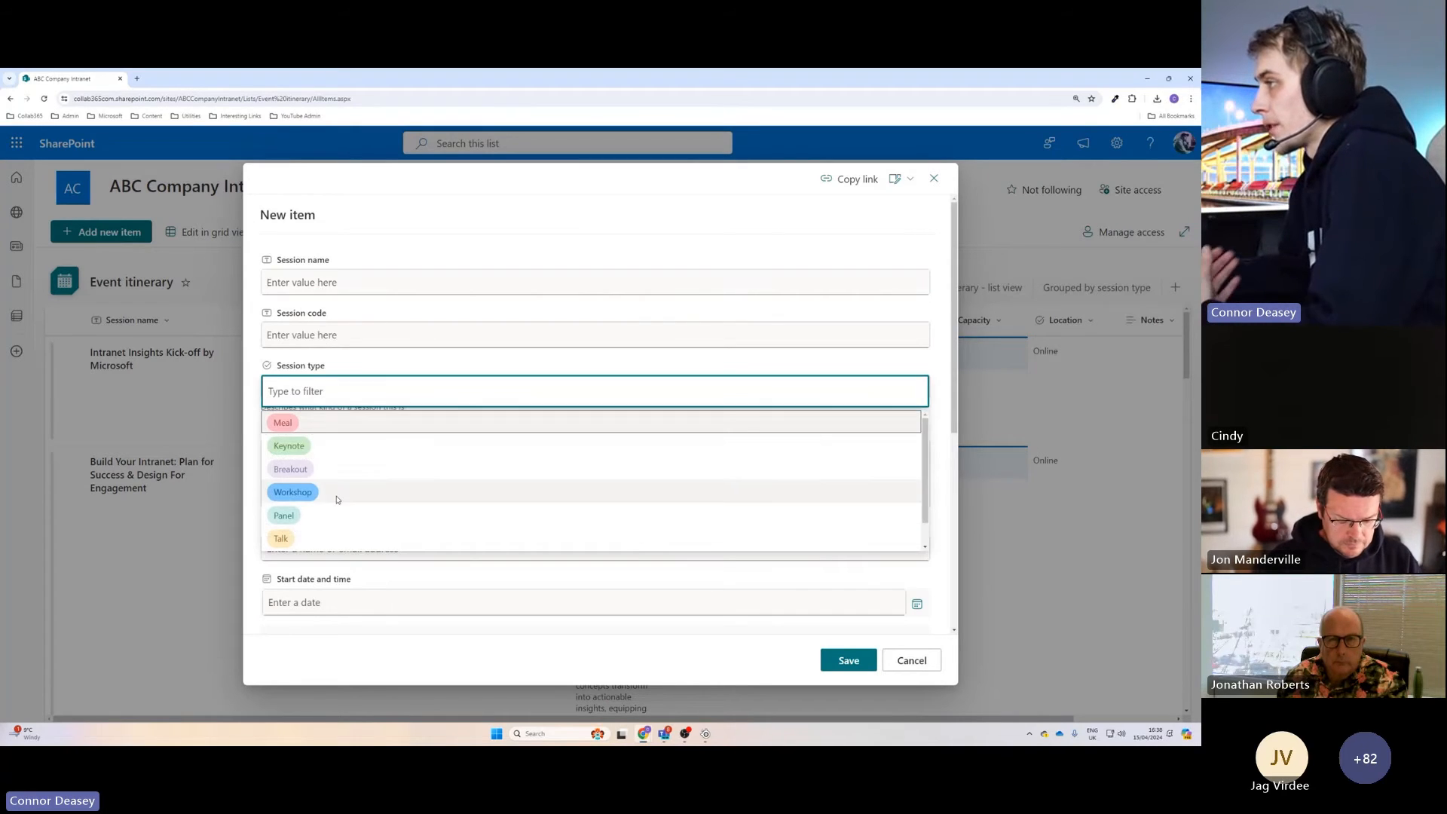
scroll(449, 510, down, 1)
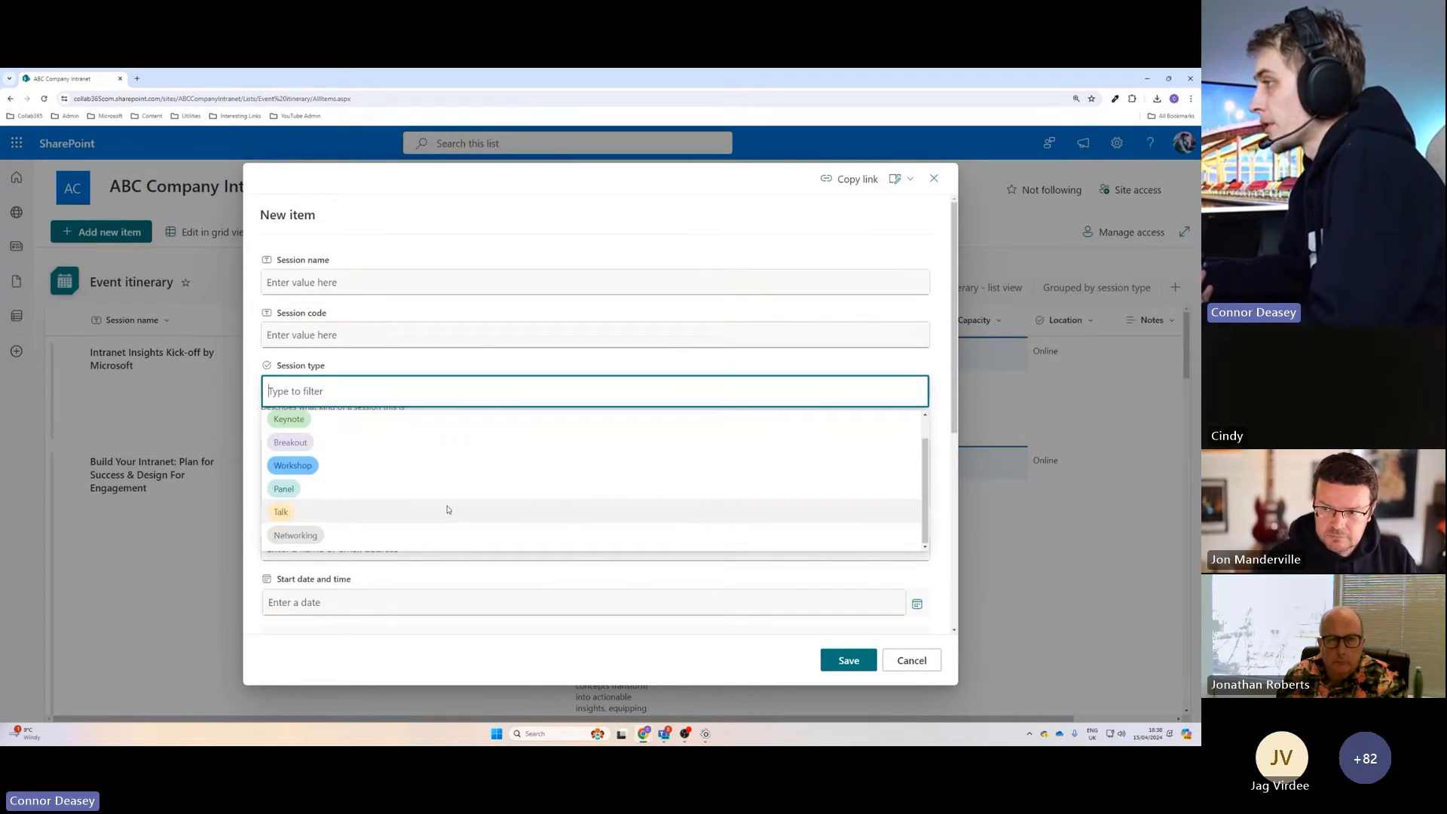
scroll(449, 510, up, 1)
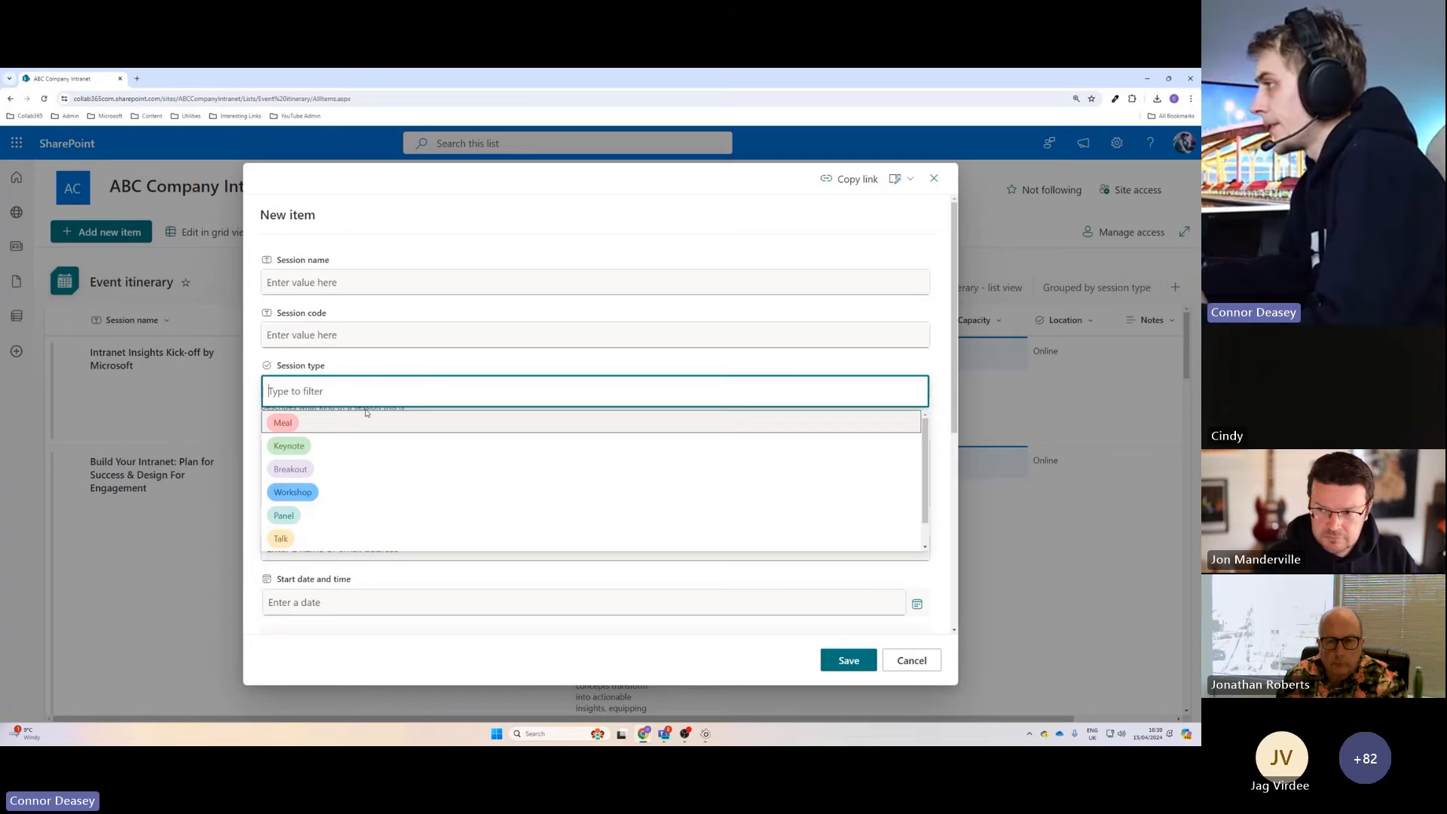
click(363, 377)
scroll(332, 450, down, 2)
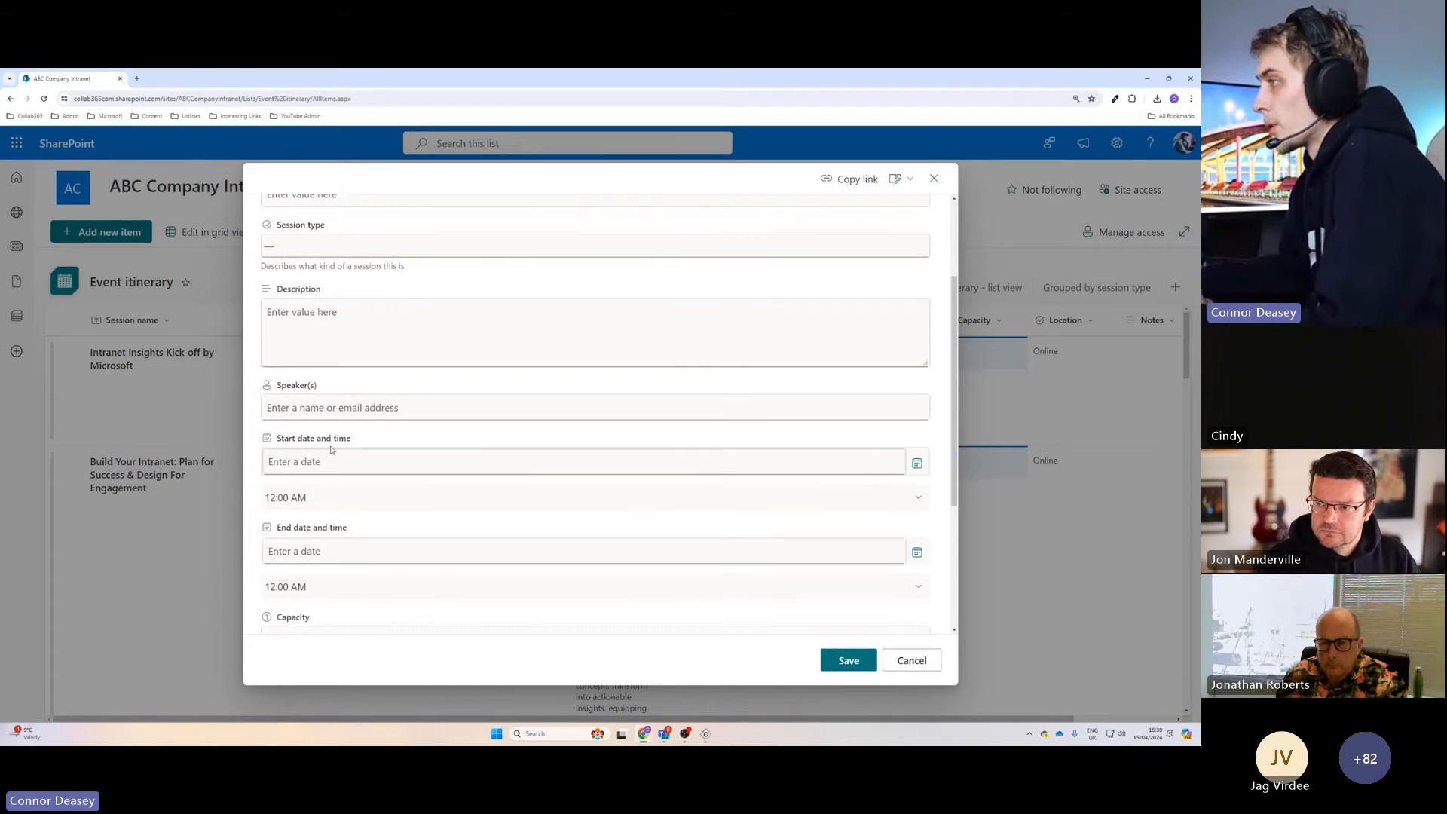
click(300, 406)
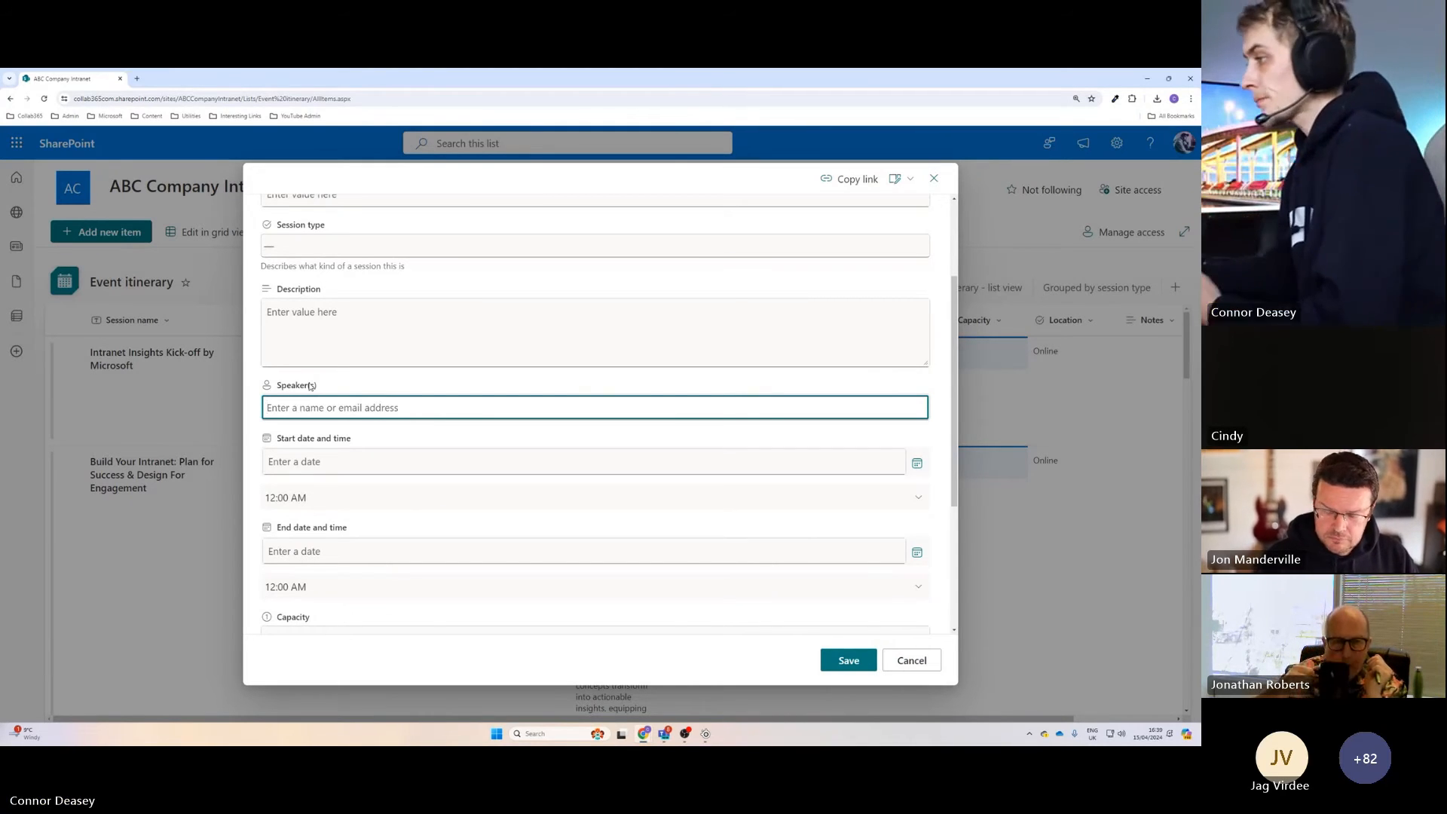
scroll(420, 478, down, 3)
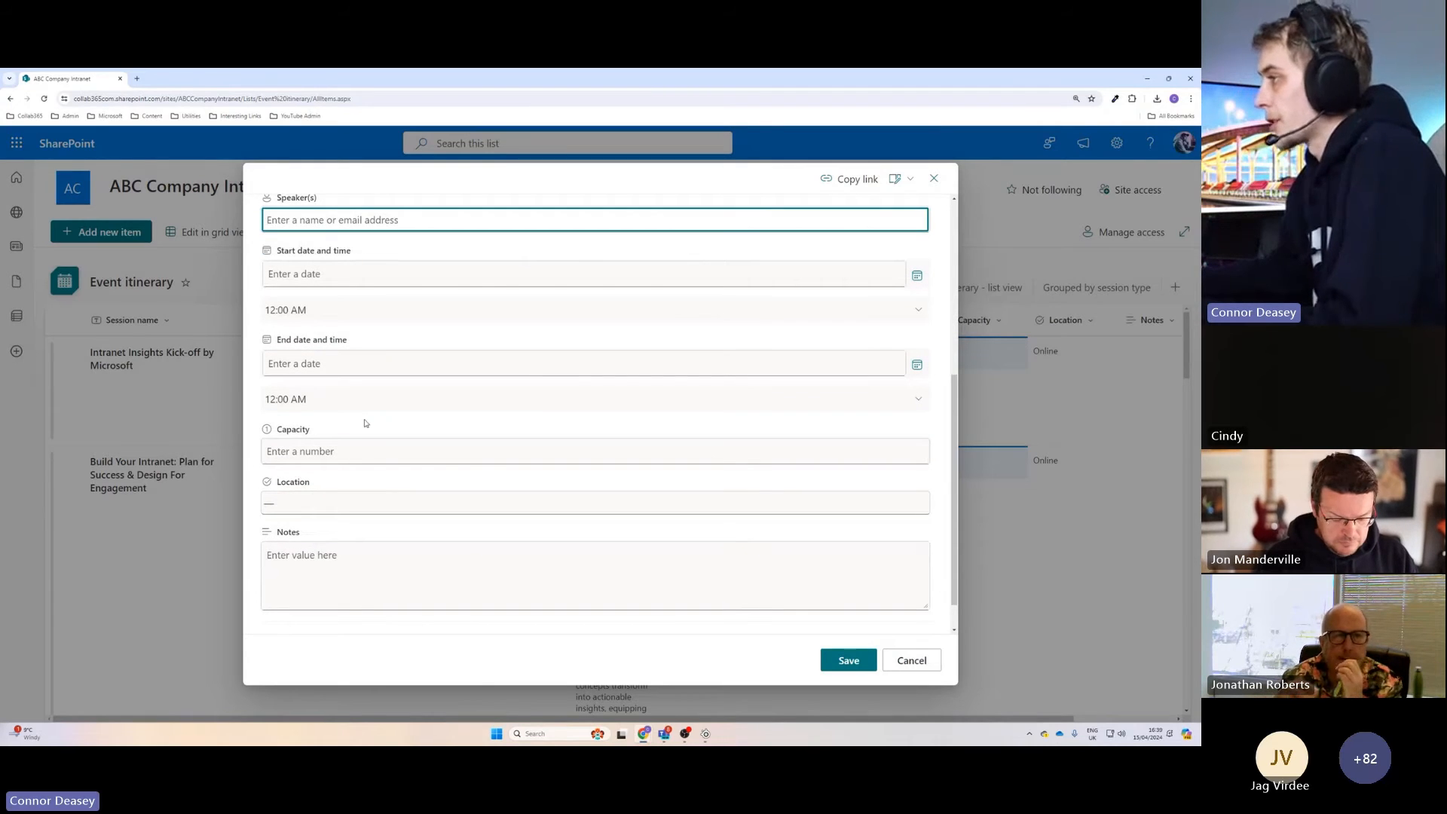
click(911, 660)
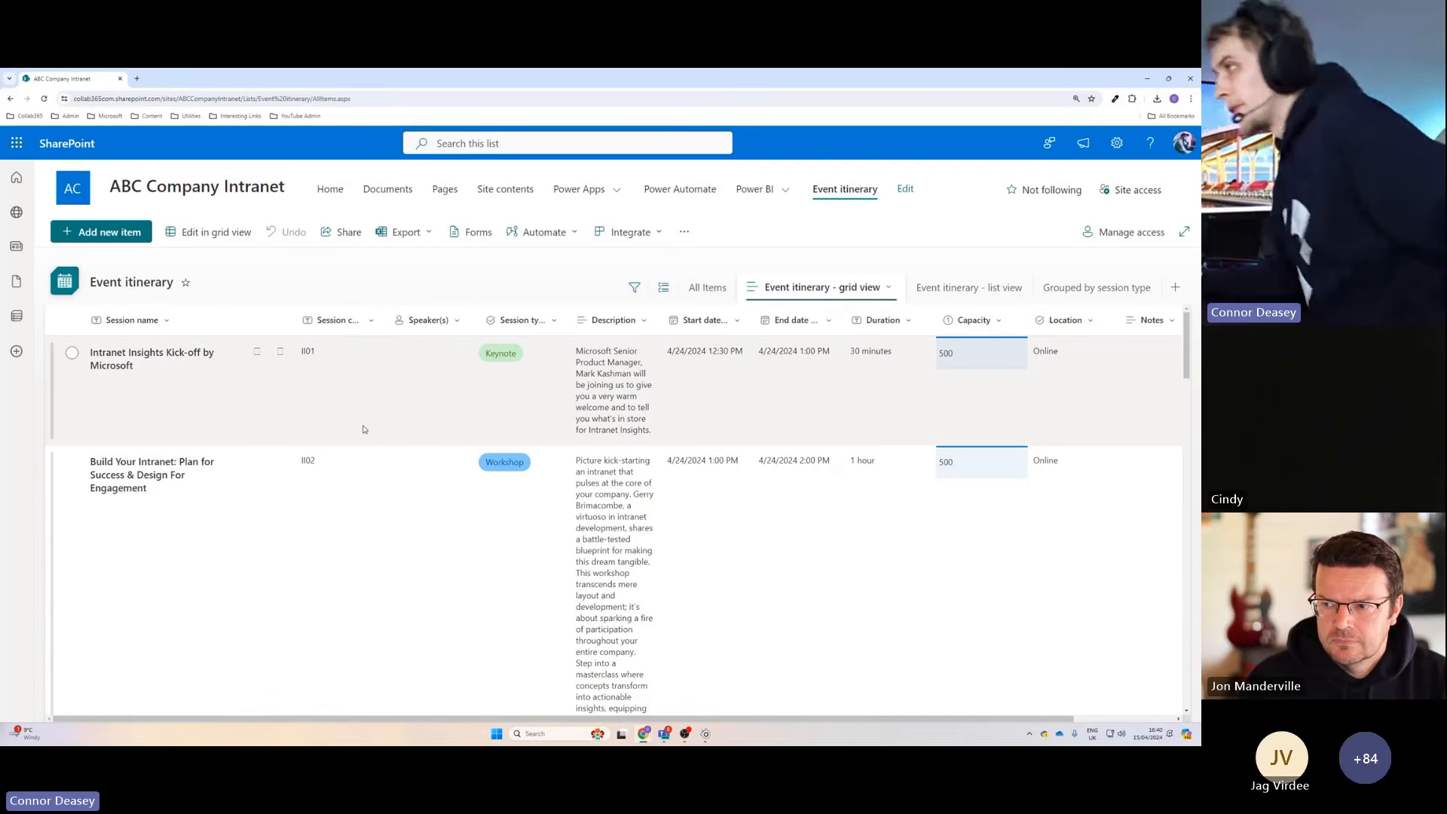
Add a Yes/No column named VideoReceived with a default value of No to the Event itinerary list.
scroll(916, 530, right, 3)
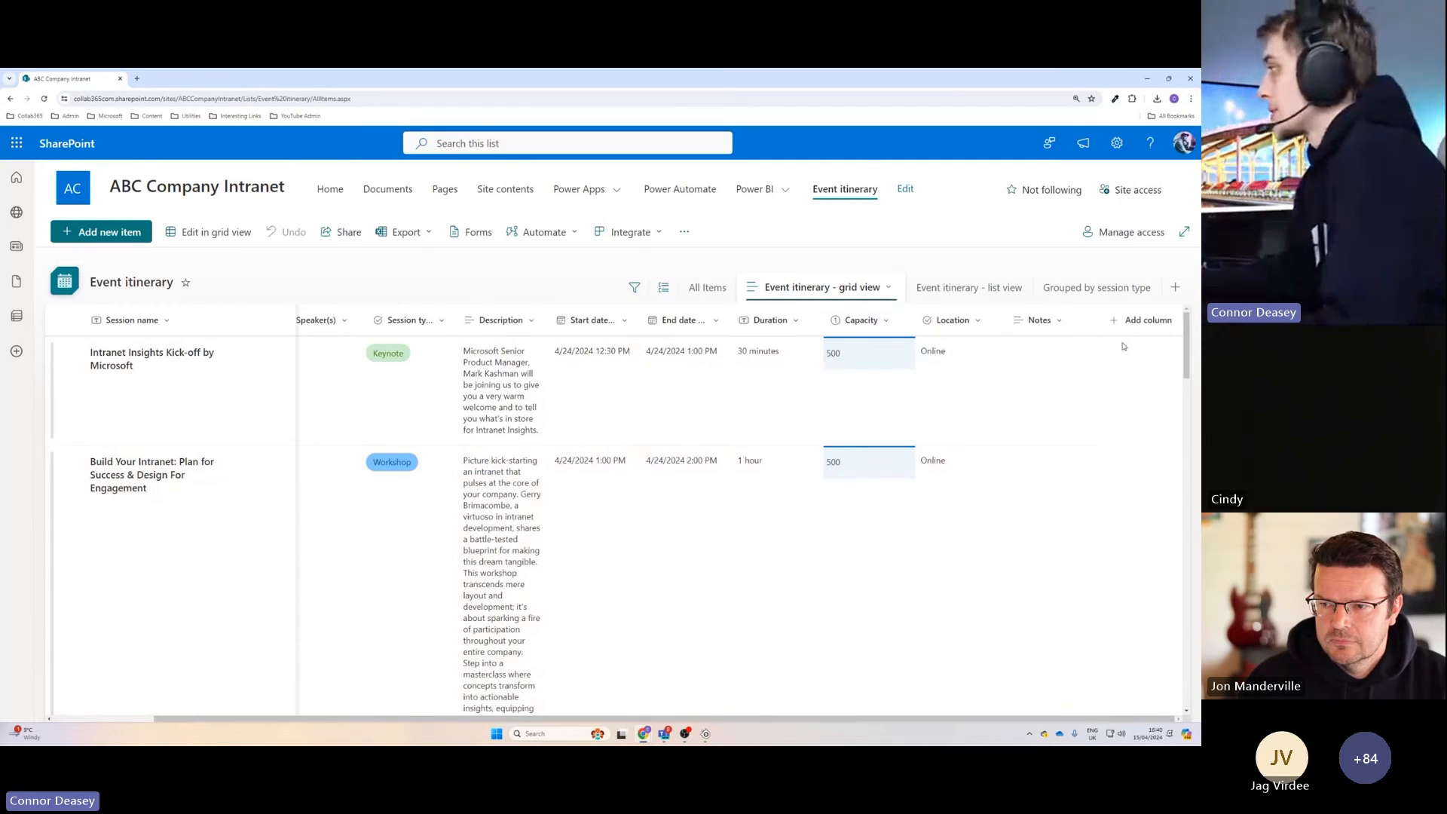
click(1142, 322)
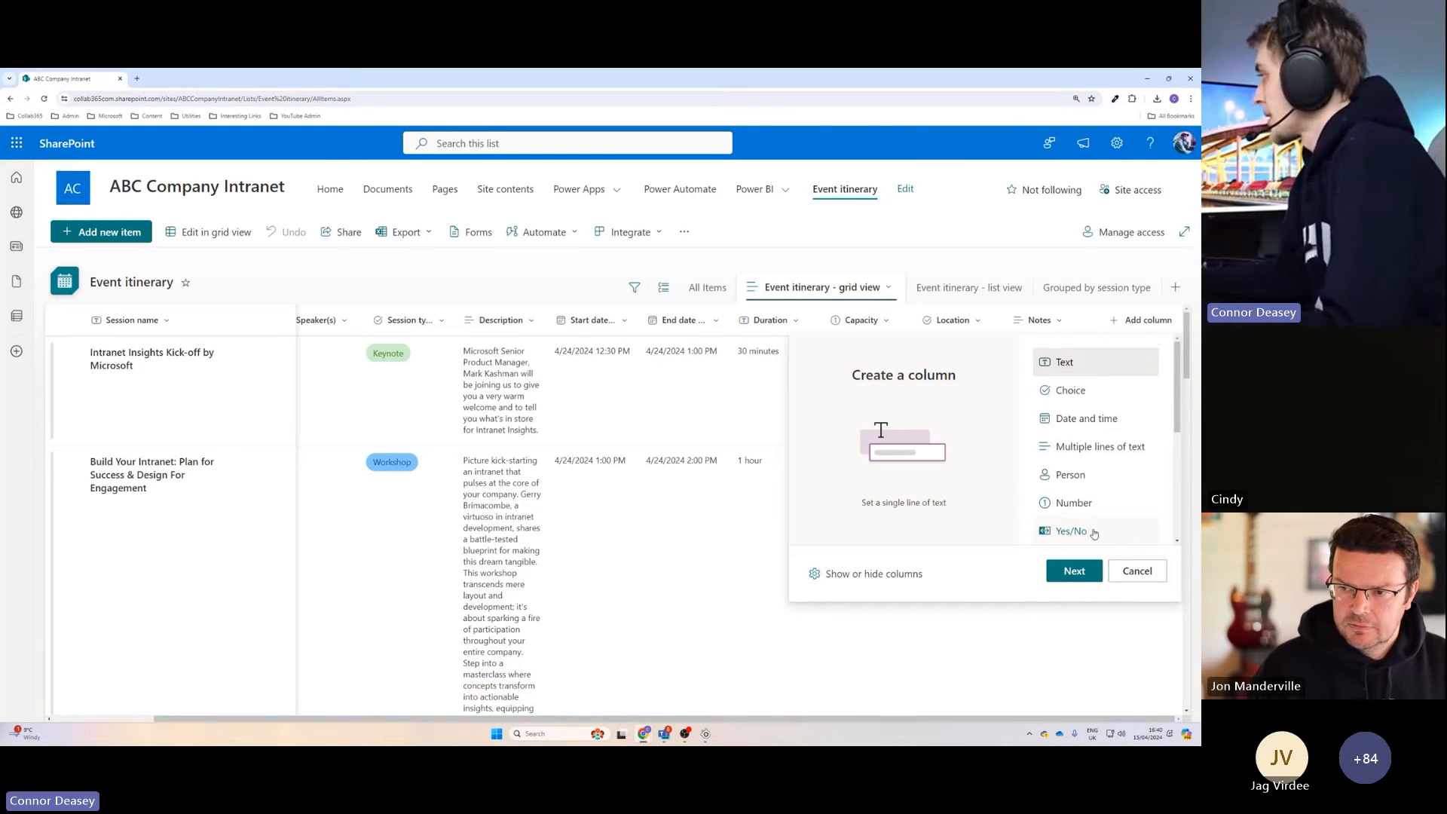
click(1090, 533)
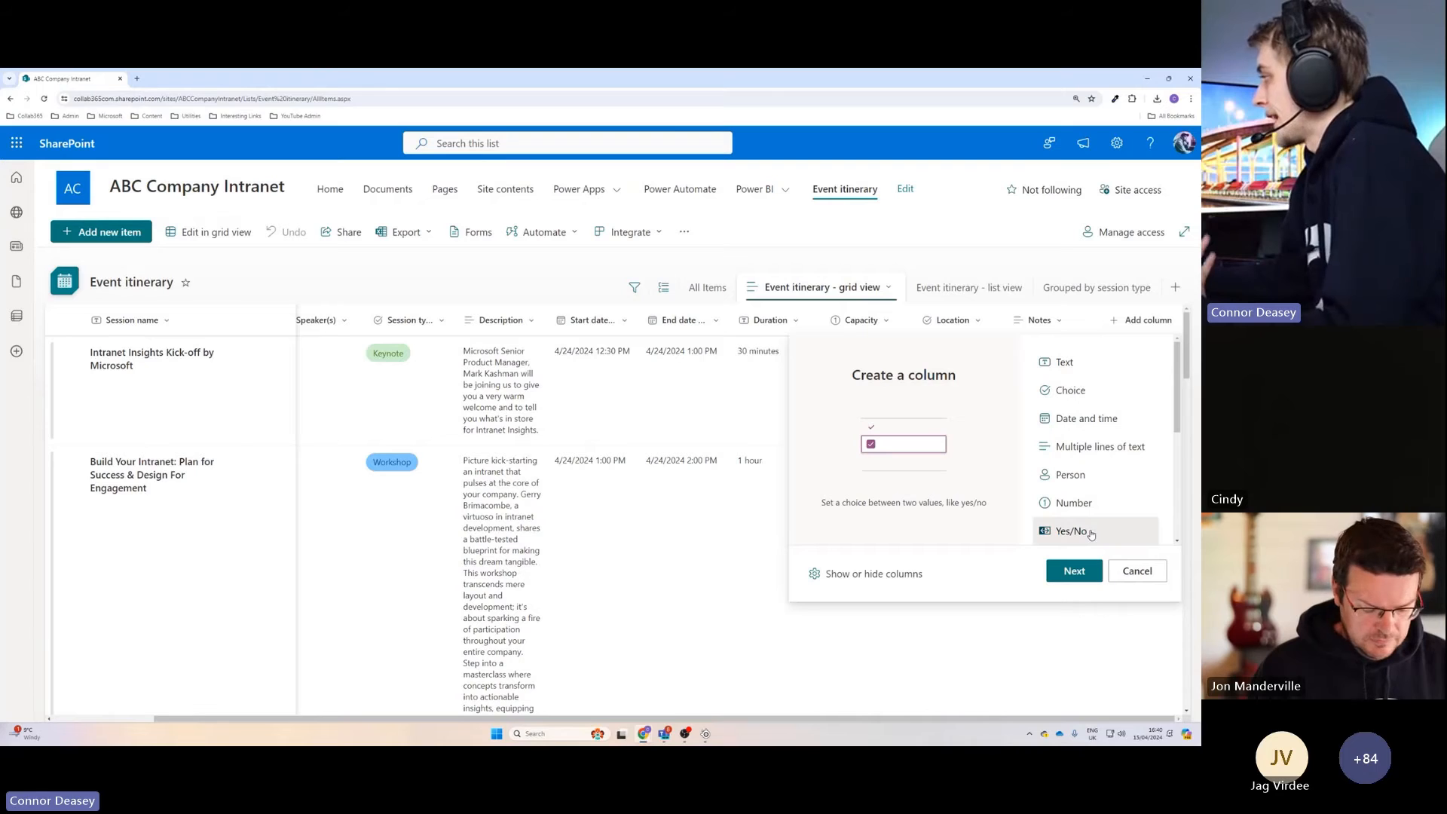
click(1077, 573)
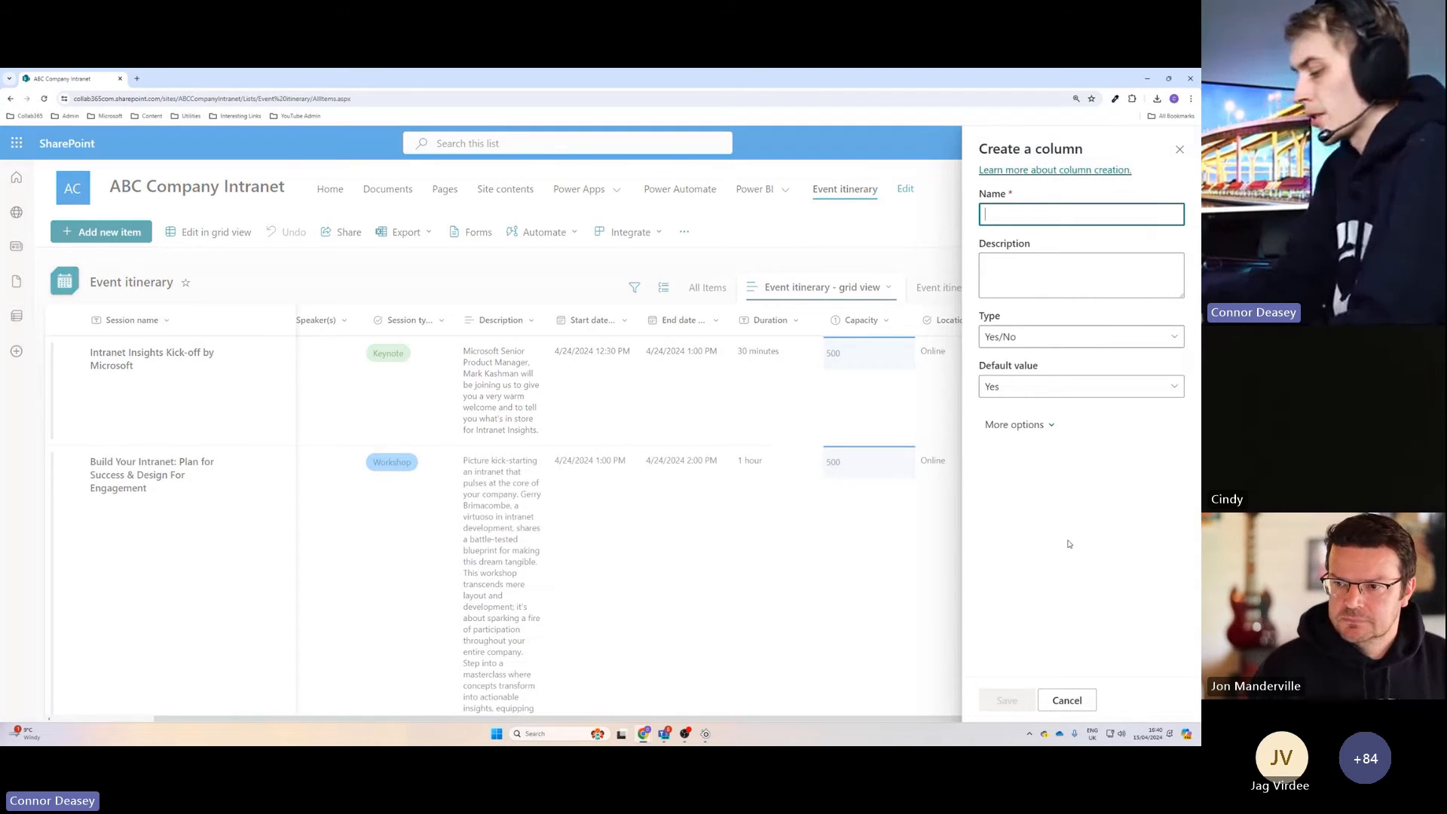
text(VideoRe)
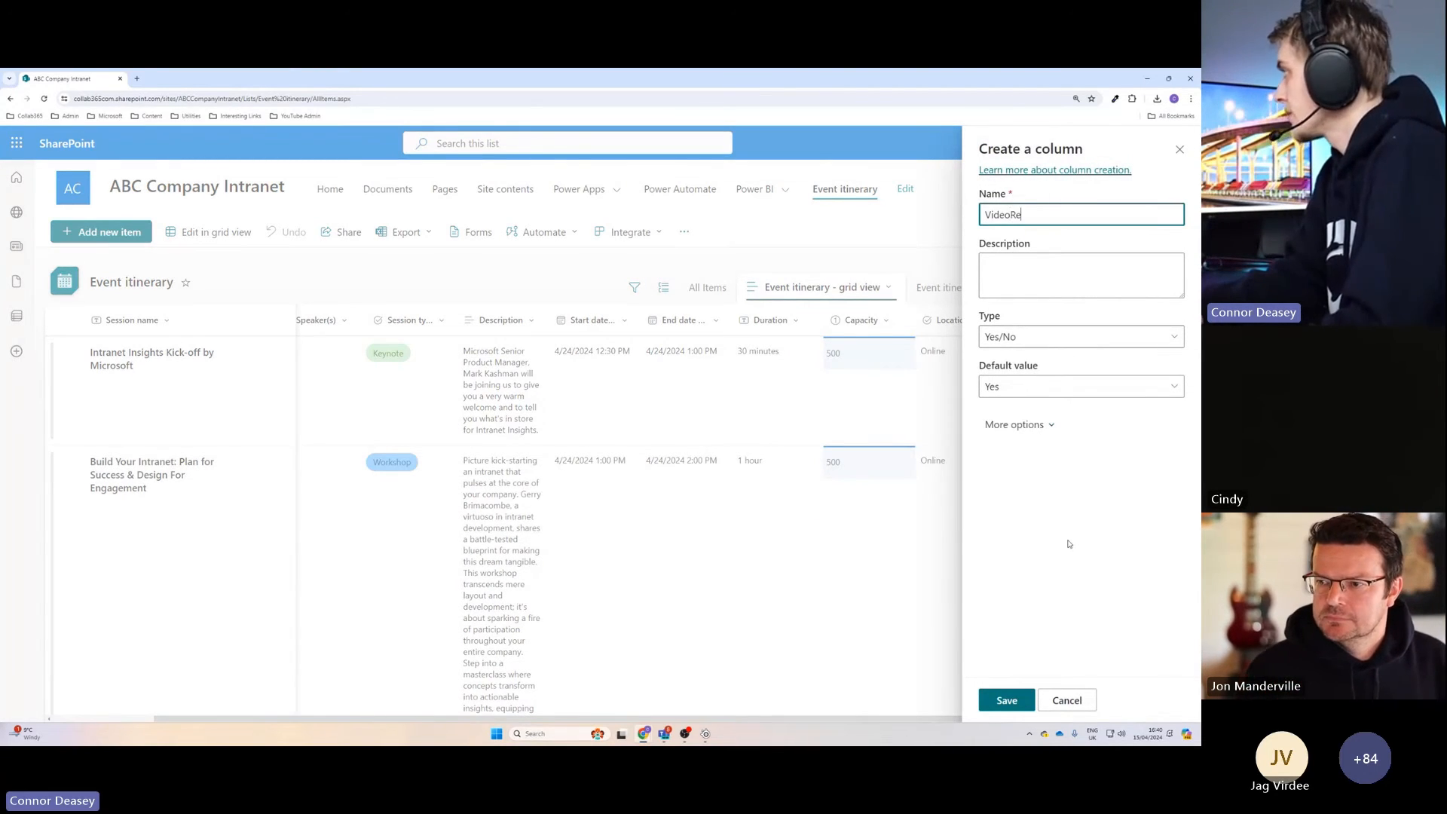
text(ceived)
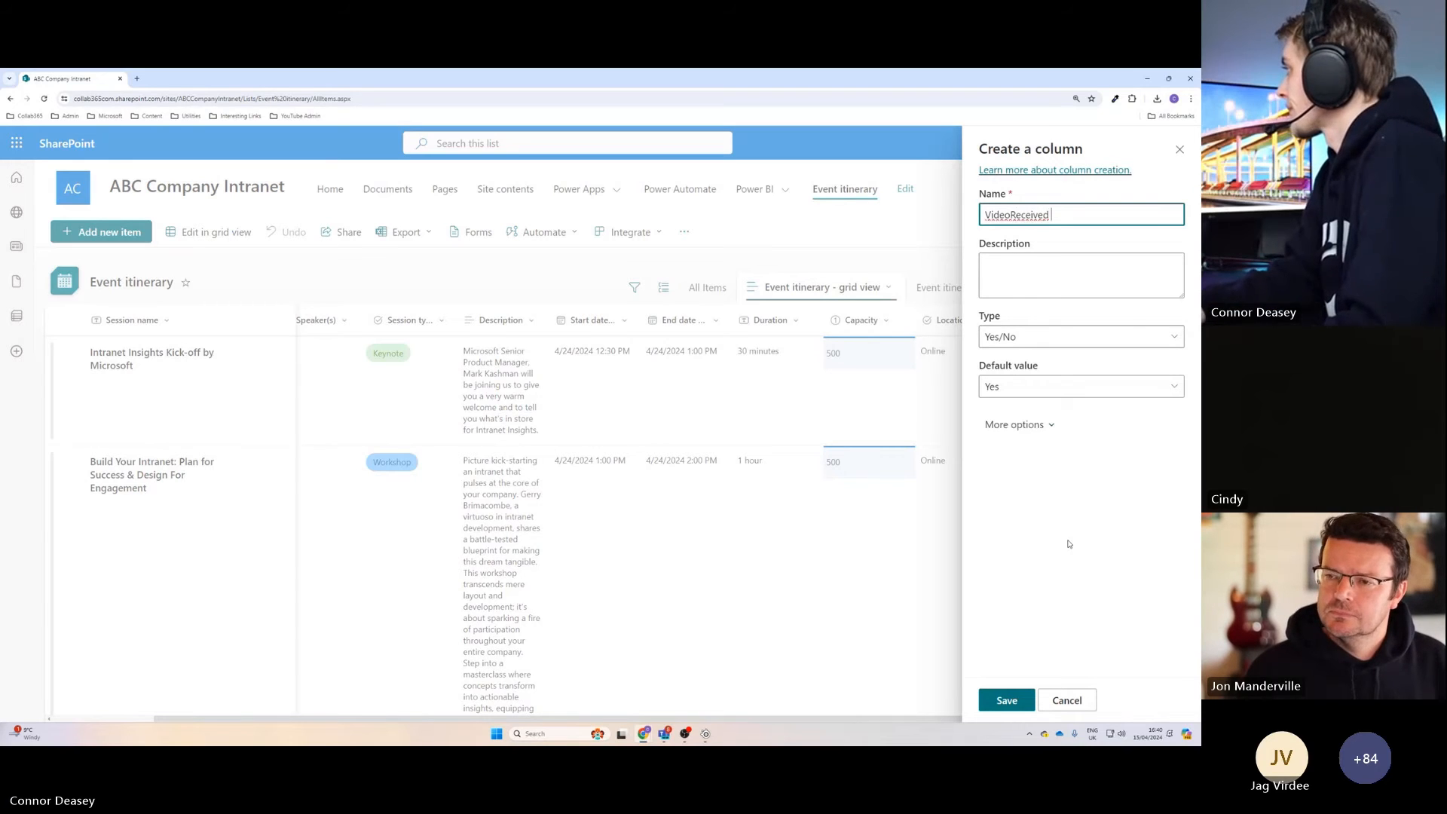
click(1026, 392)
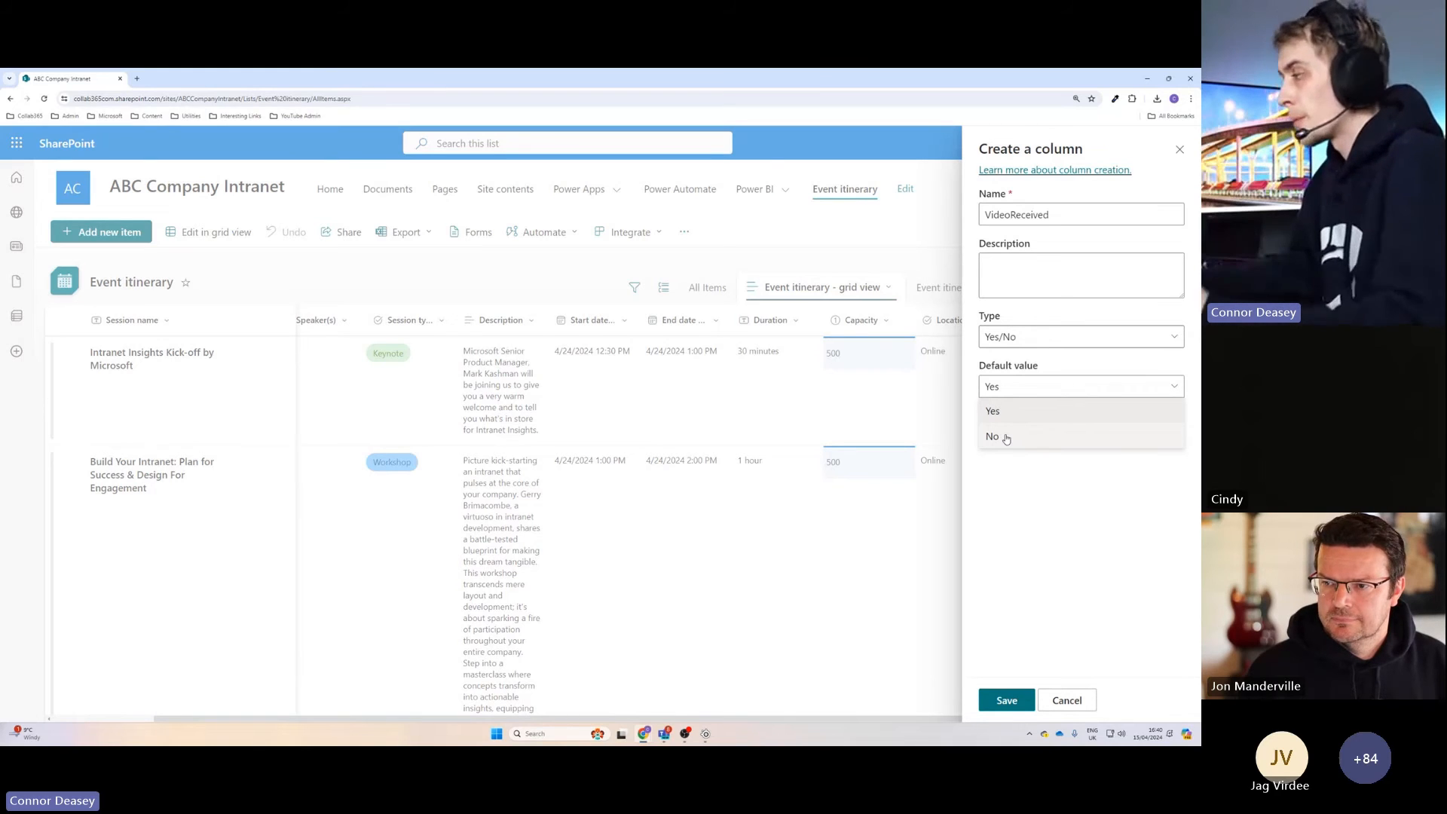
click(1007, 438)
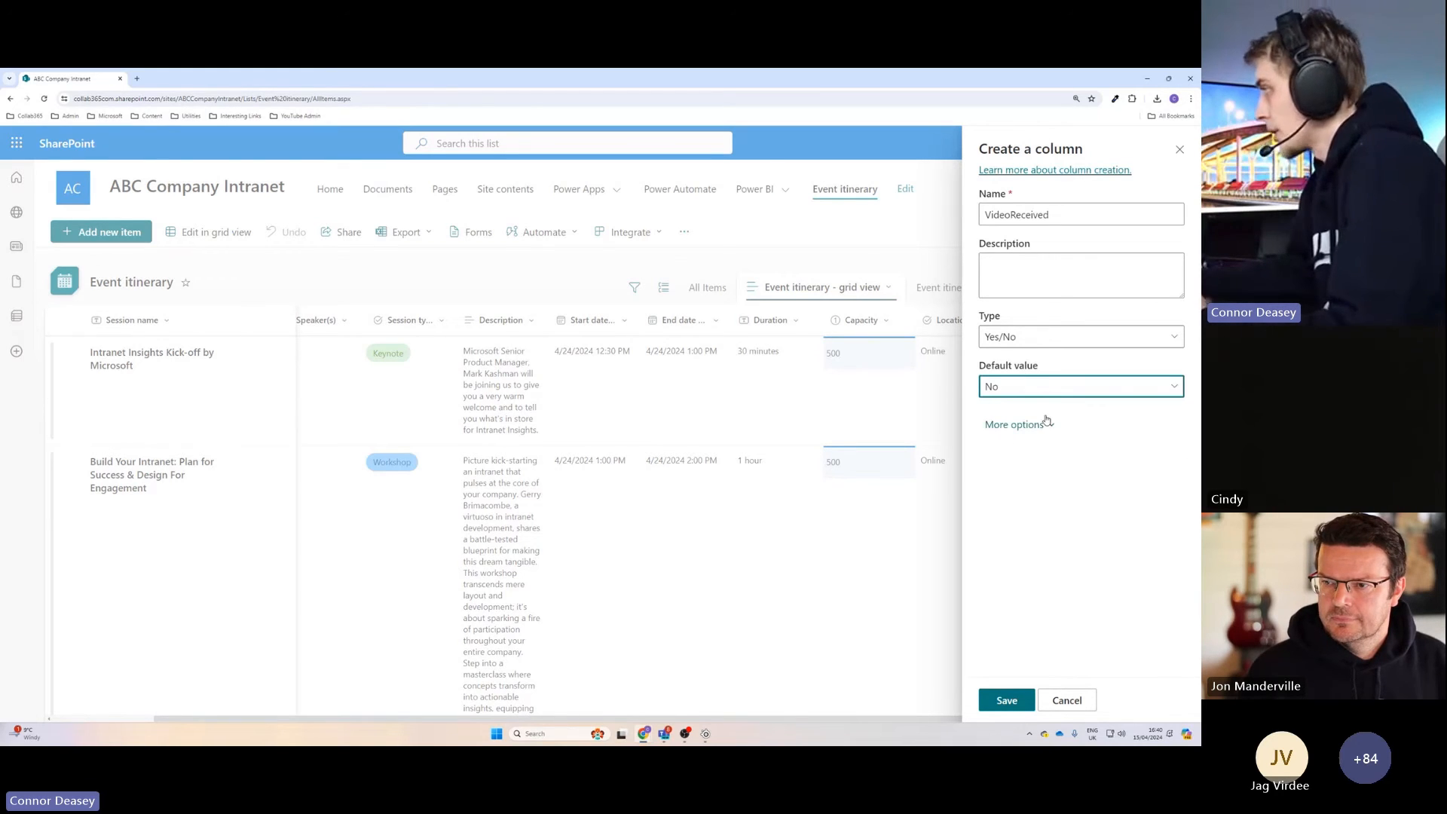
click(1008, 701)
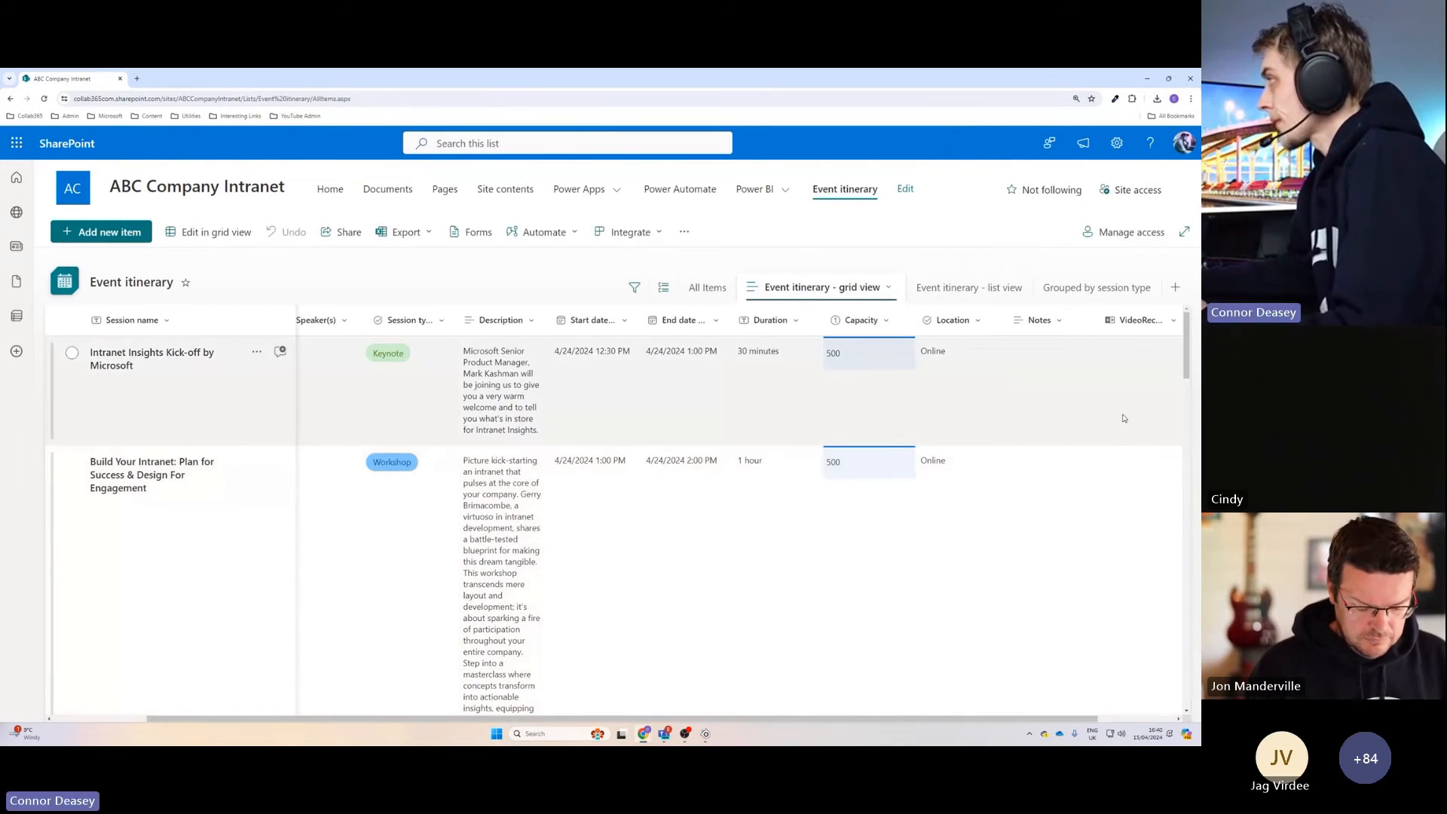
scroll(1124, 417, right, 2)
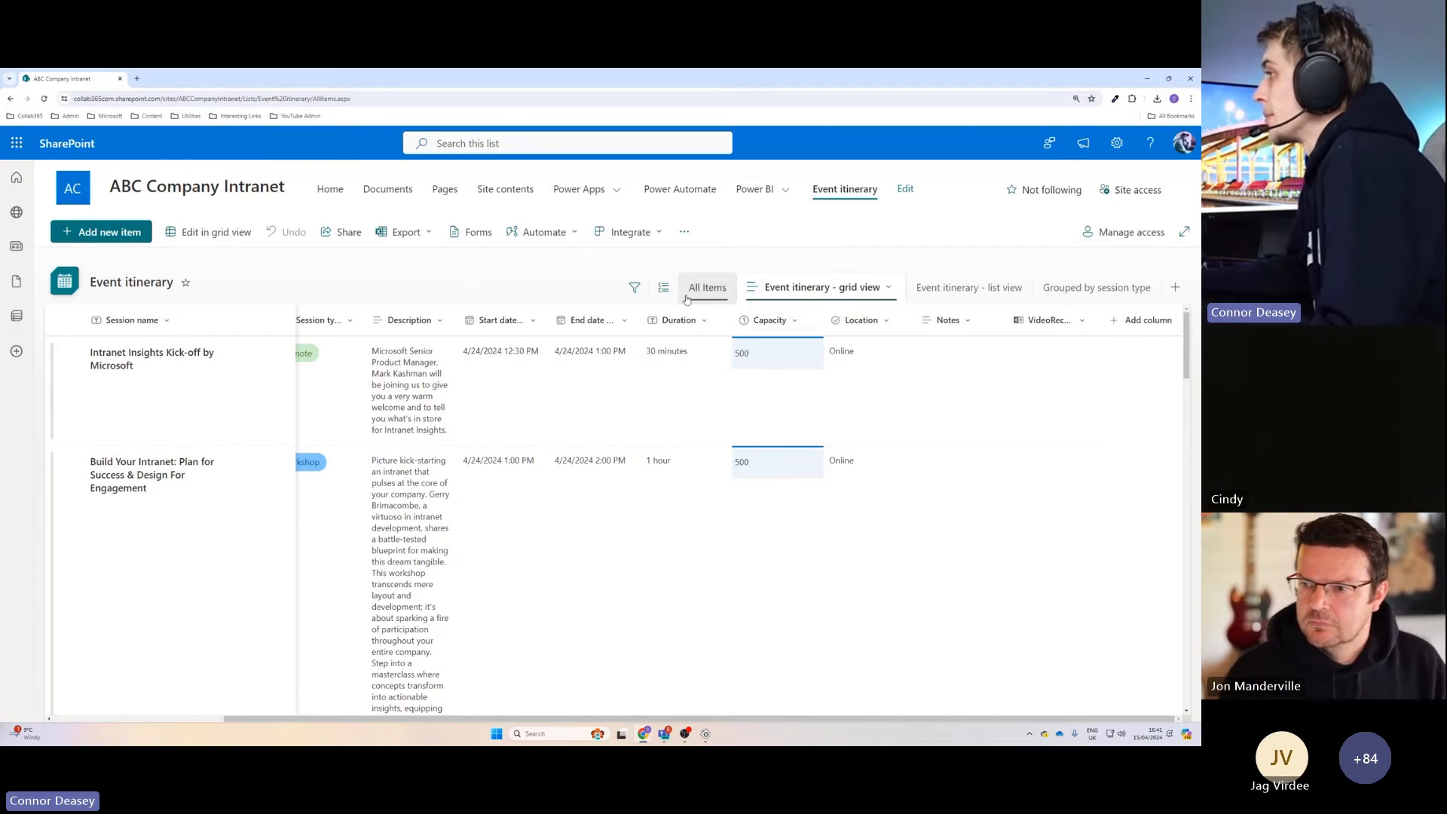
Open the intranet home page for editing and insert a List web part above the Power Apps Training Session countdown.
click(333, 193)
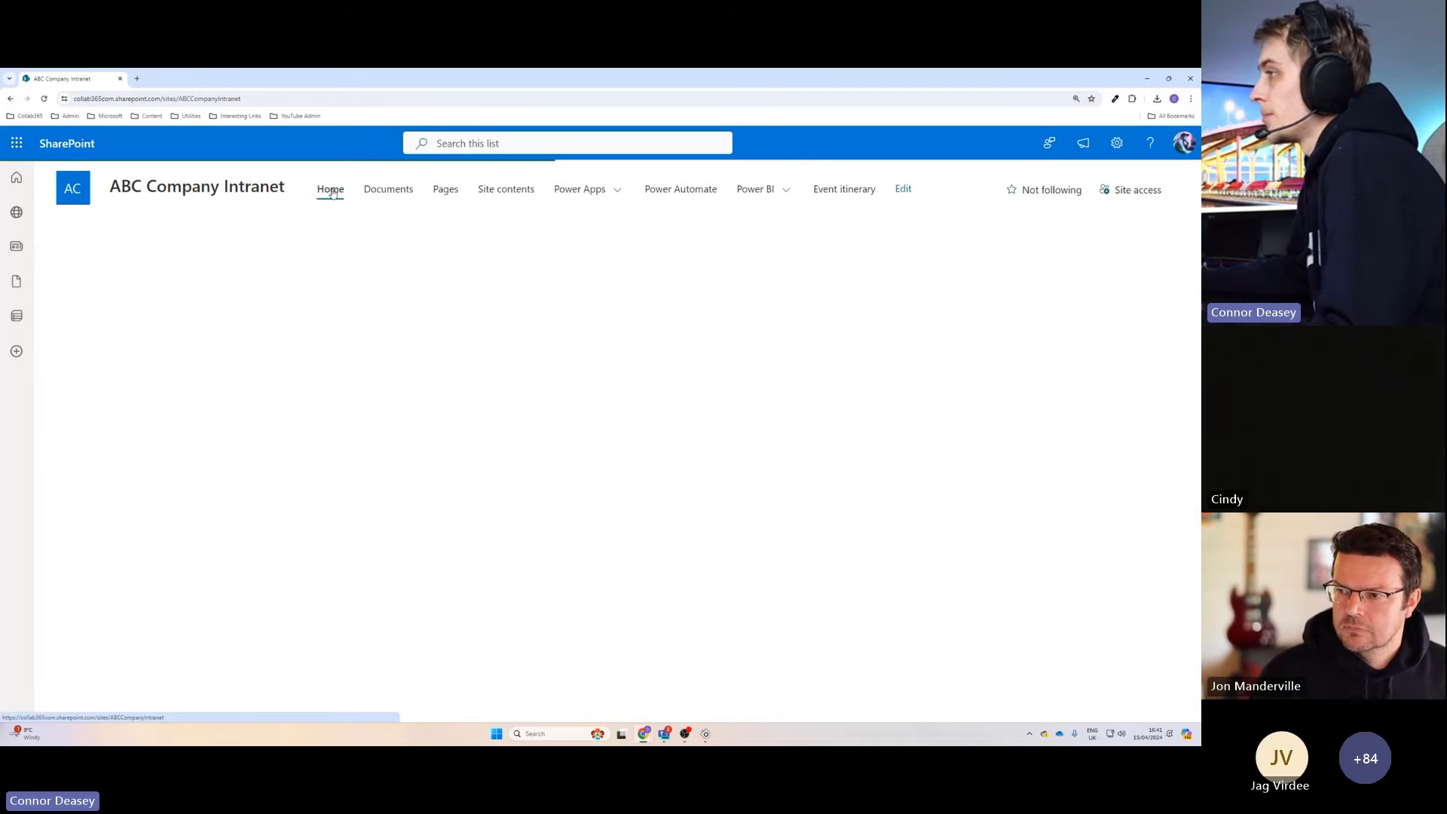
scroll(503, 318, down, 4)
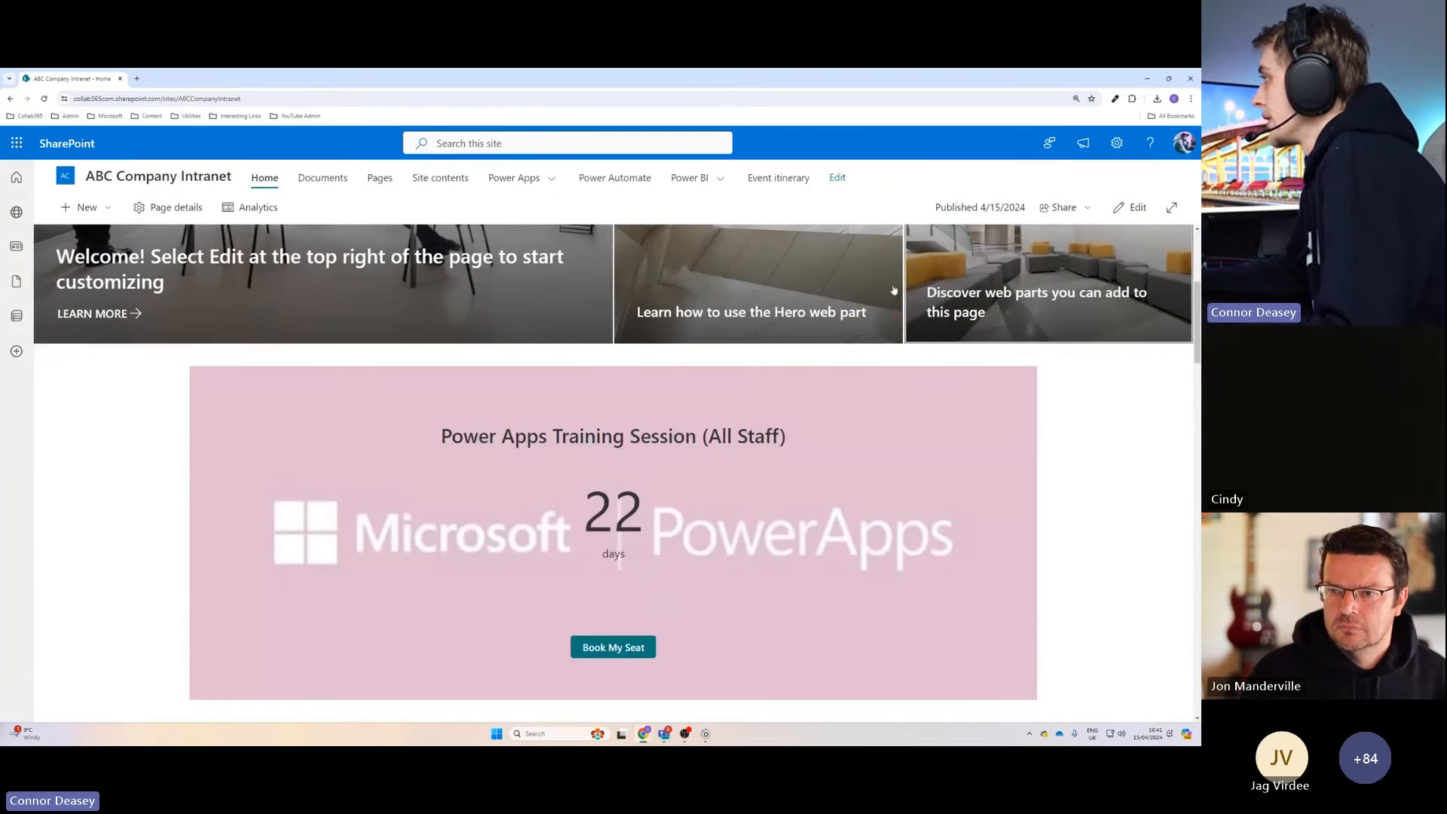
click(1127, 208)
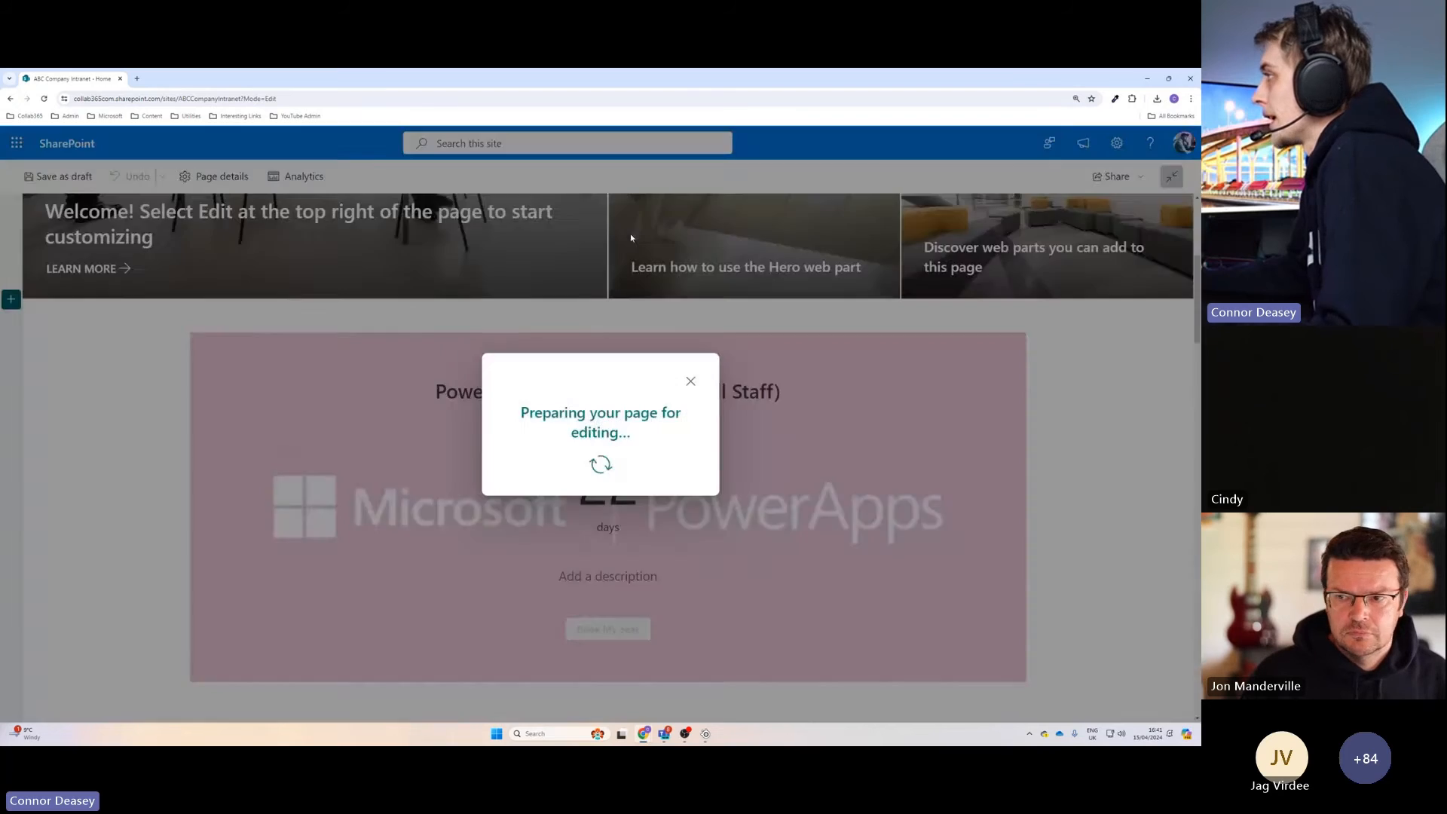
scroll(609, 324, down, 2)
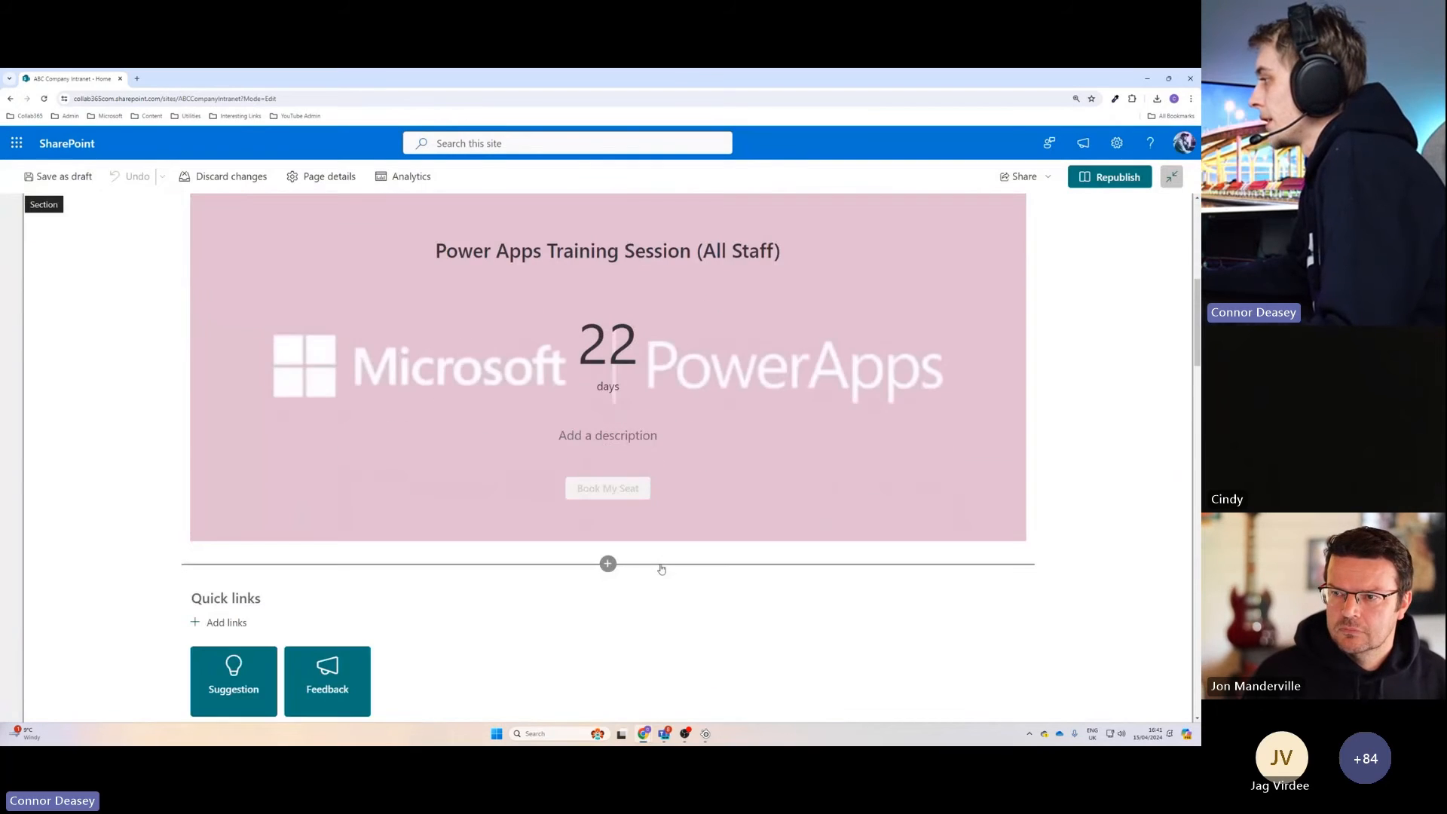
scroll(608, 354, up, 3)
click(607, 358)
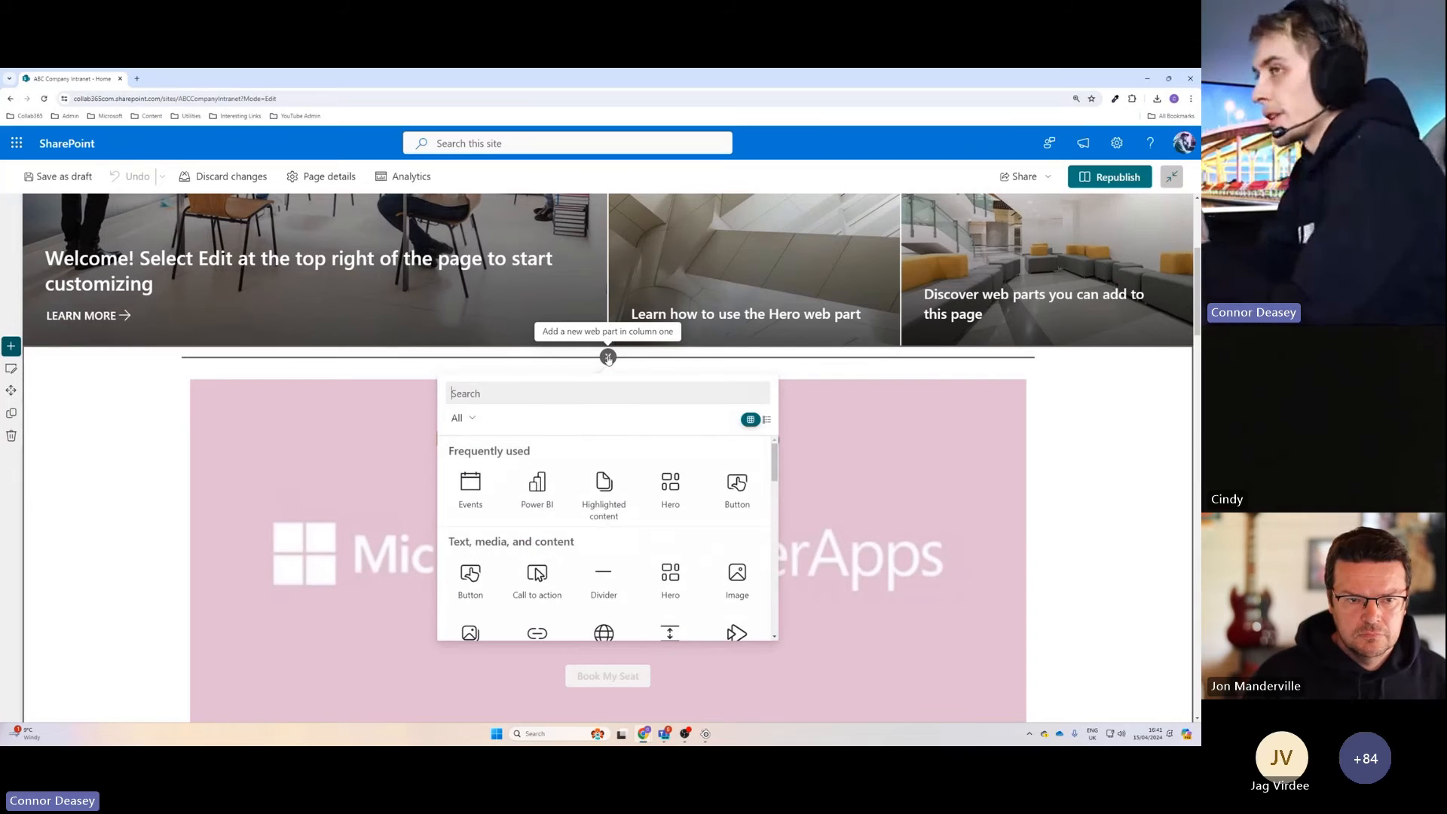
text(list)
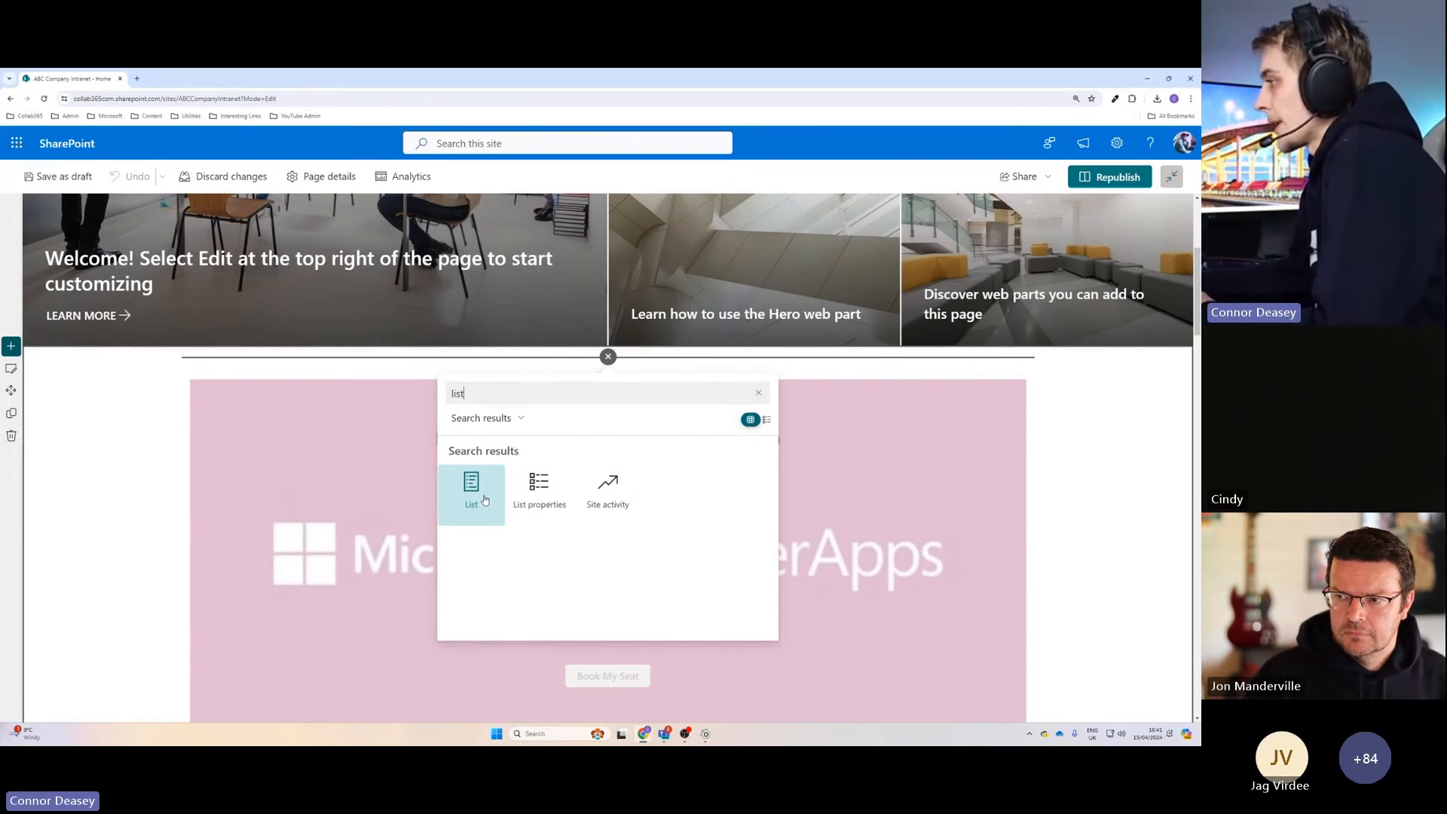
click(457, 495)
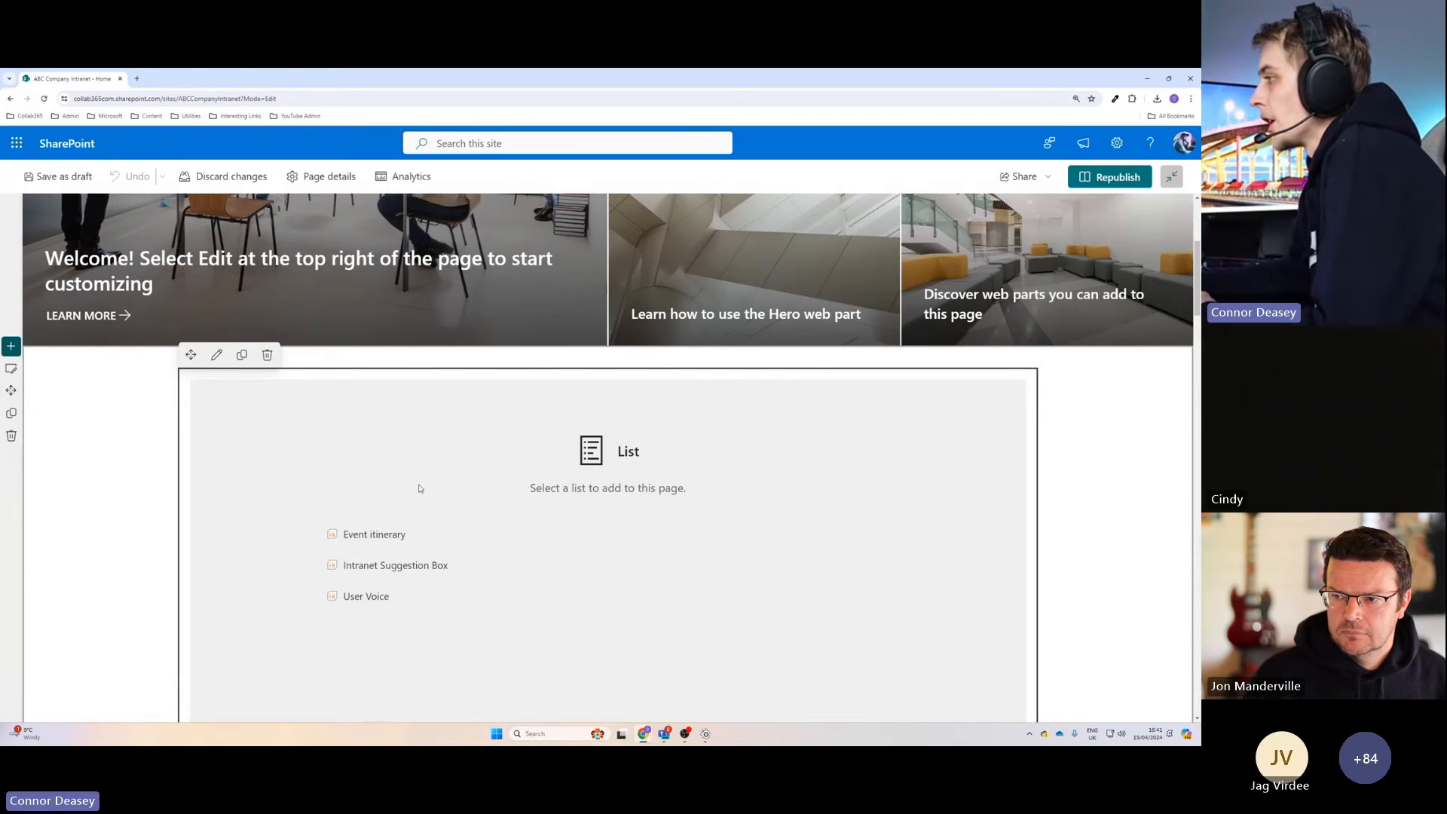
Choose the Event itinerary list as the content of the new List web part.
scroll(420, 489, down, 1)
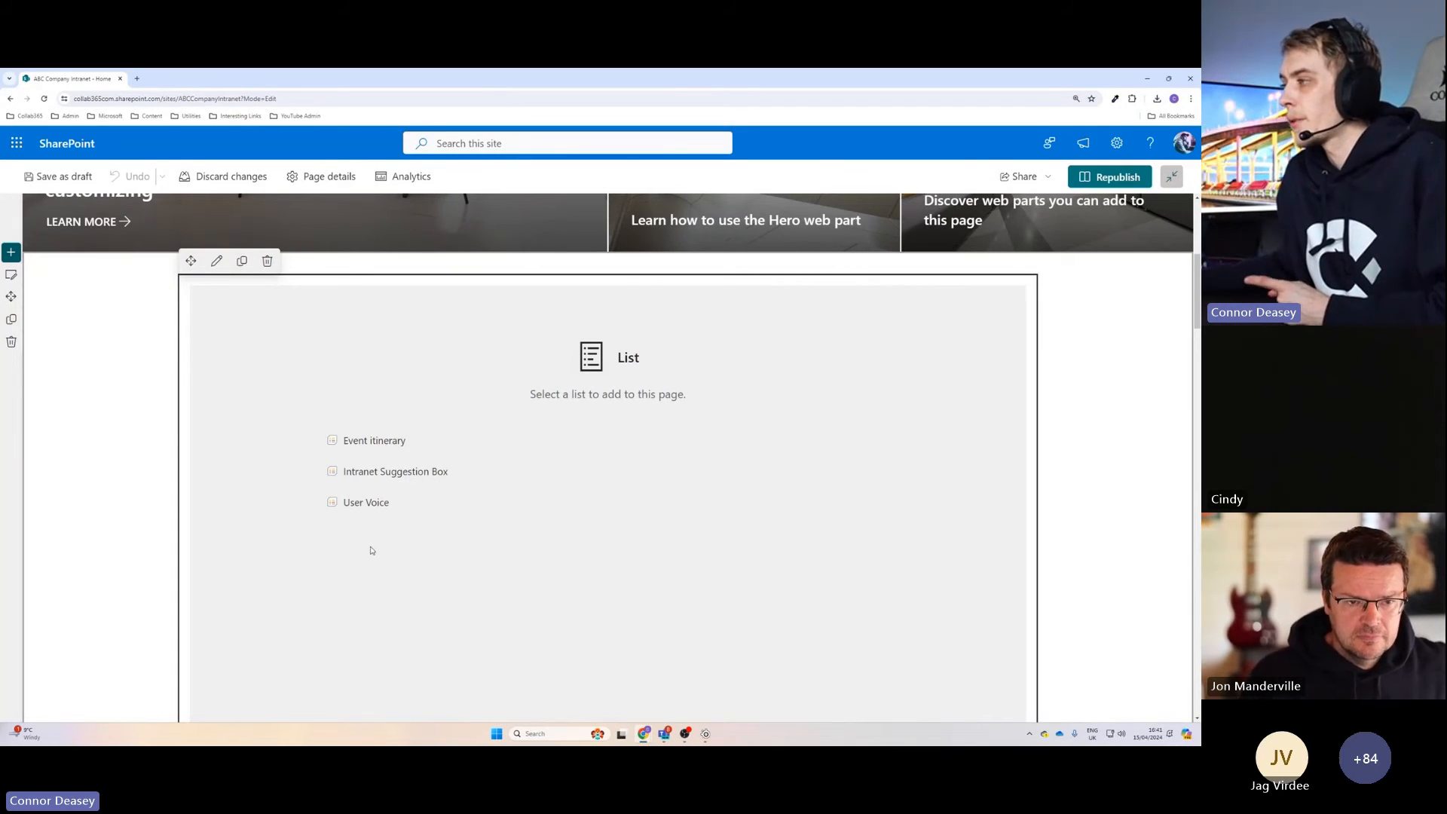
scroll(440, 556, down, 2)
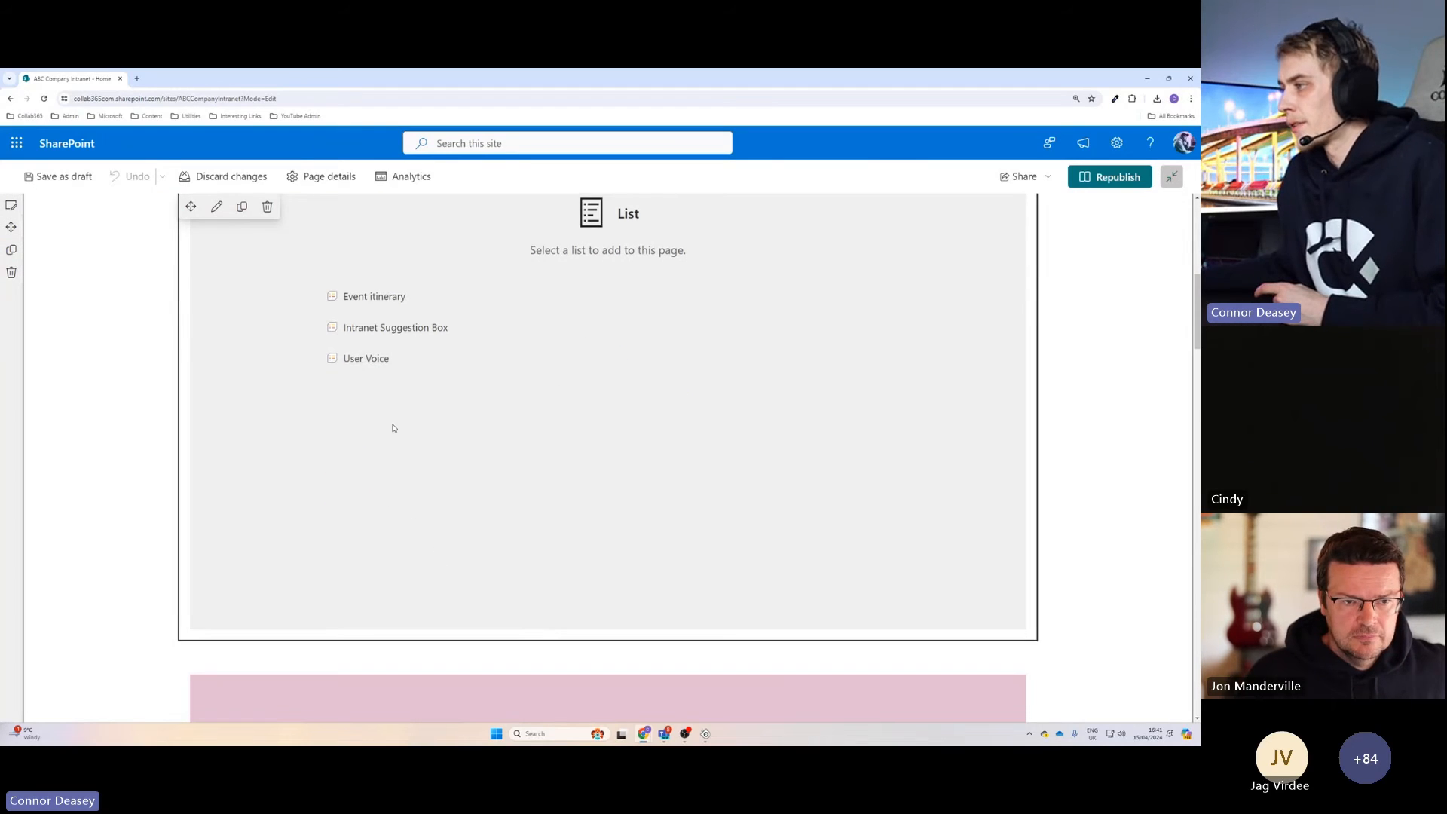
scroll(391, 427, down, 6)
scroll(420, 523, up, 6)
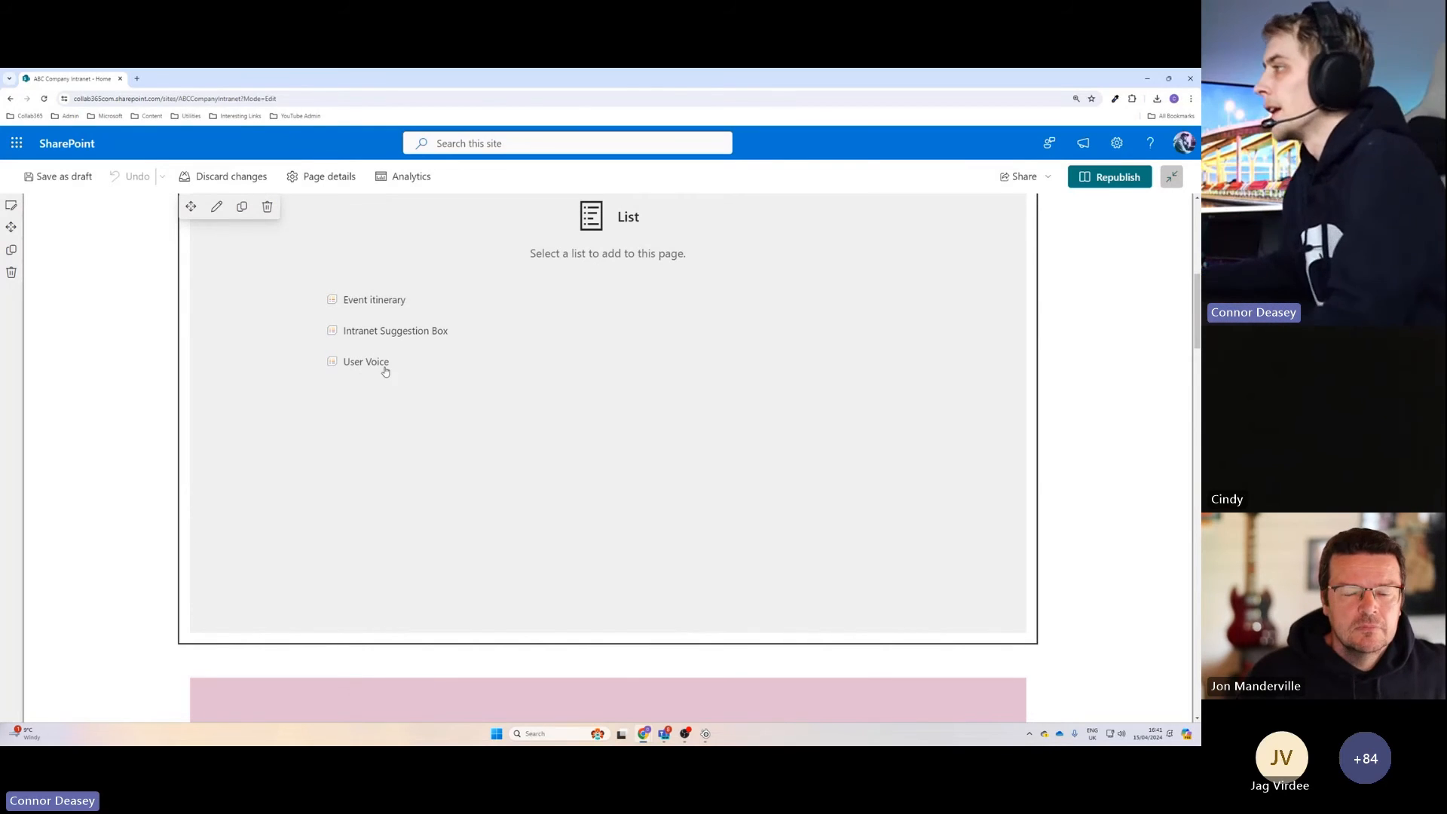
click(382, 301)
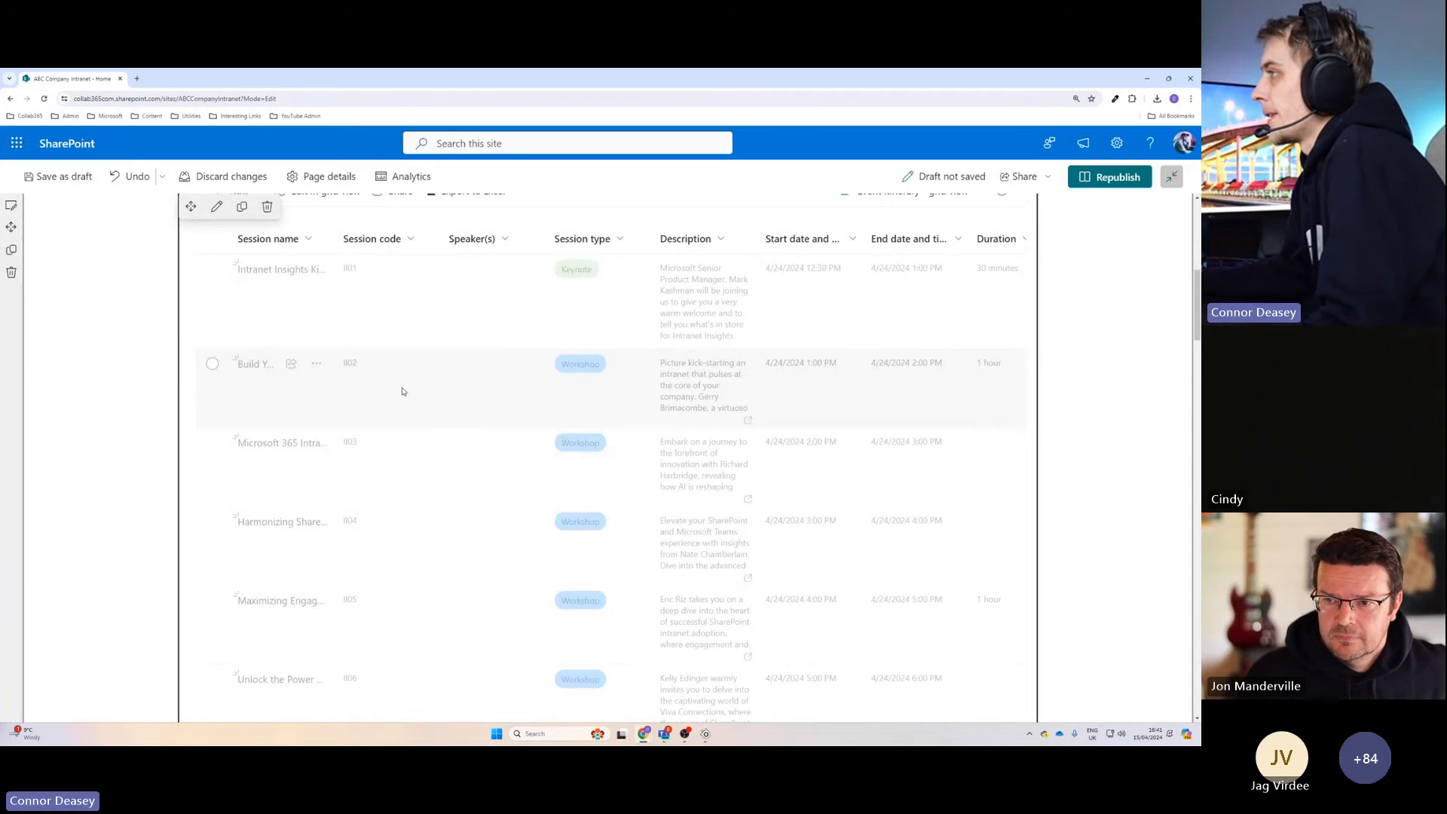
scroll(442, 372, up, 2)
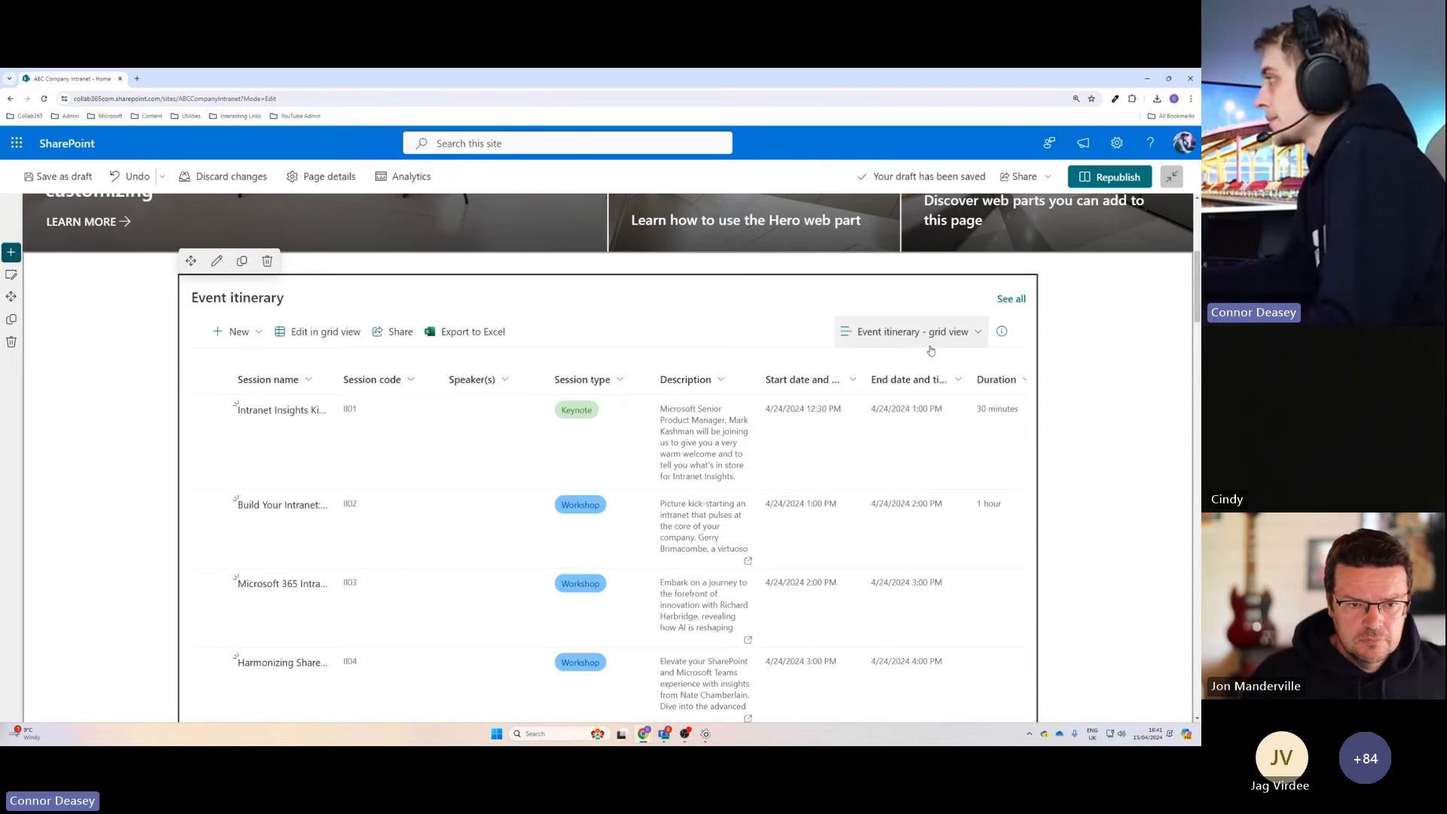
Hide the command bar of the Event itinerary web part and apply the change.
click(217, 261)
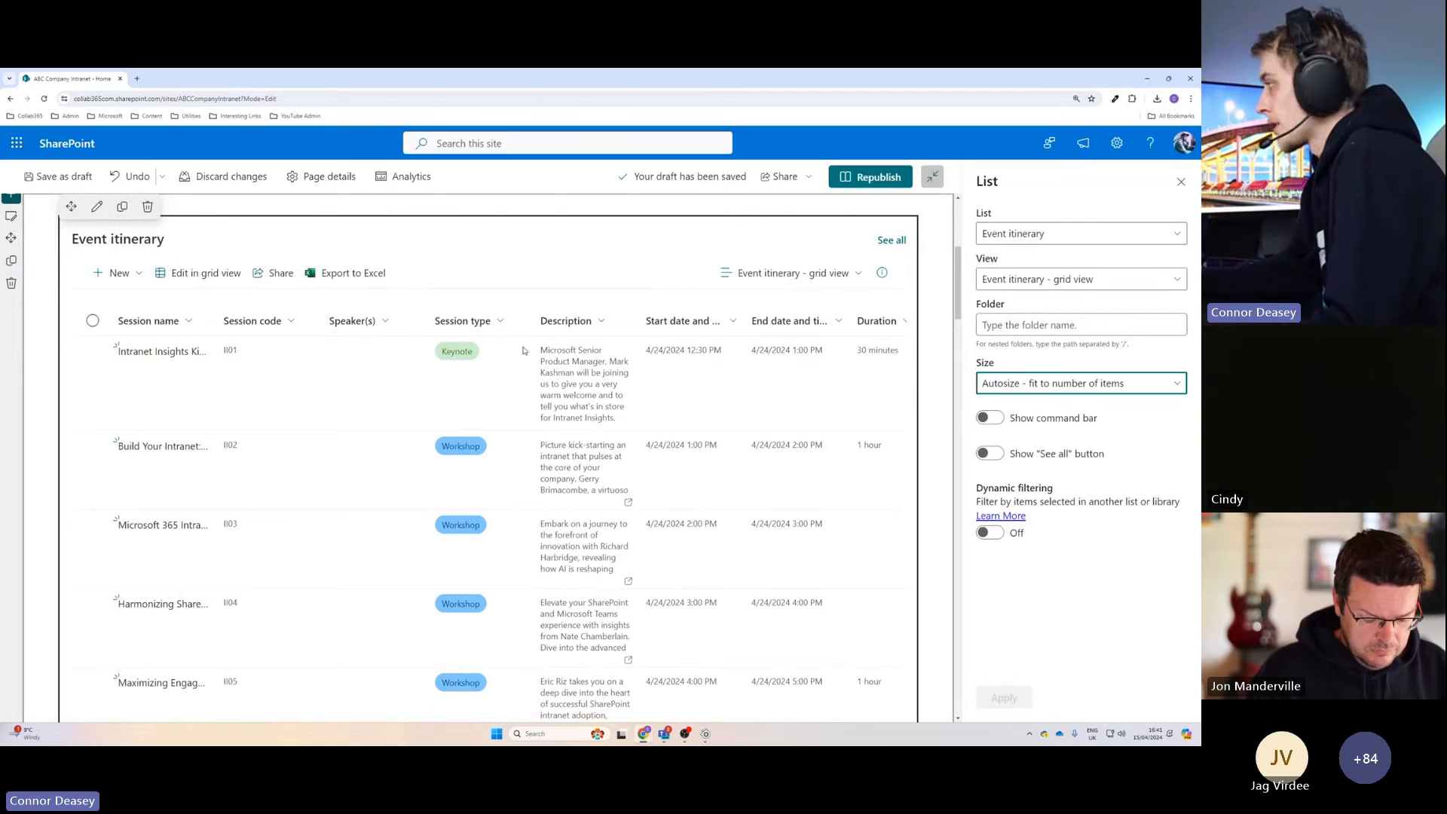
click(995, 420)
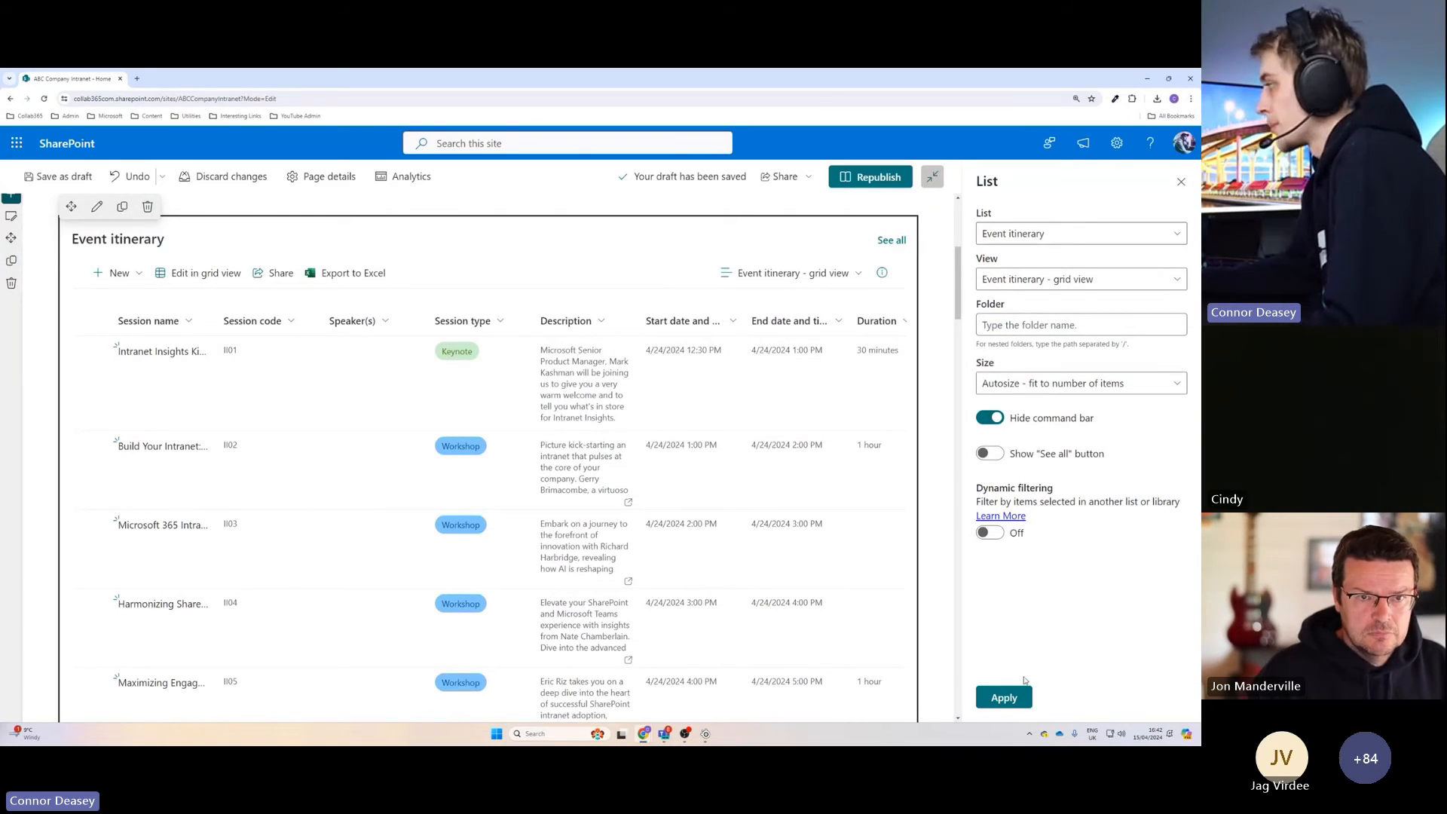
click(1004, 698)
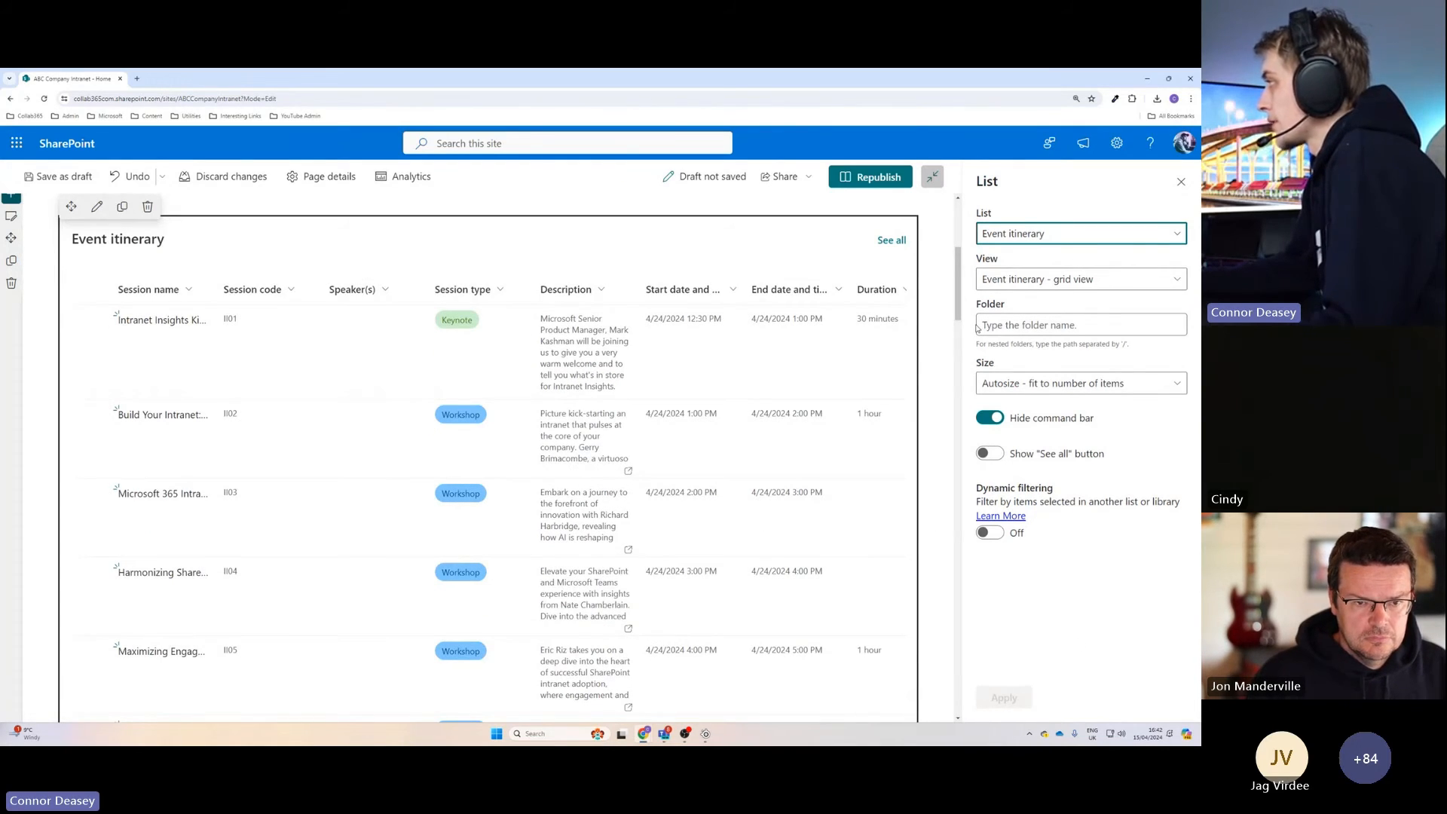
Try the "Small - about 5 items" size on the Event itinerary web part and look through its rows.
click(1048, 386)
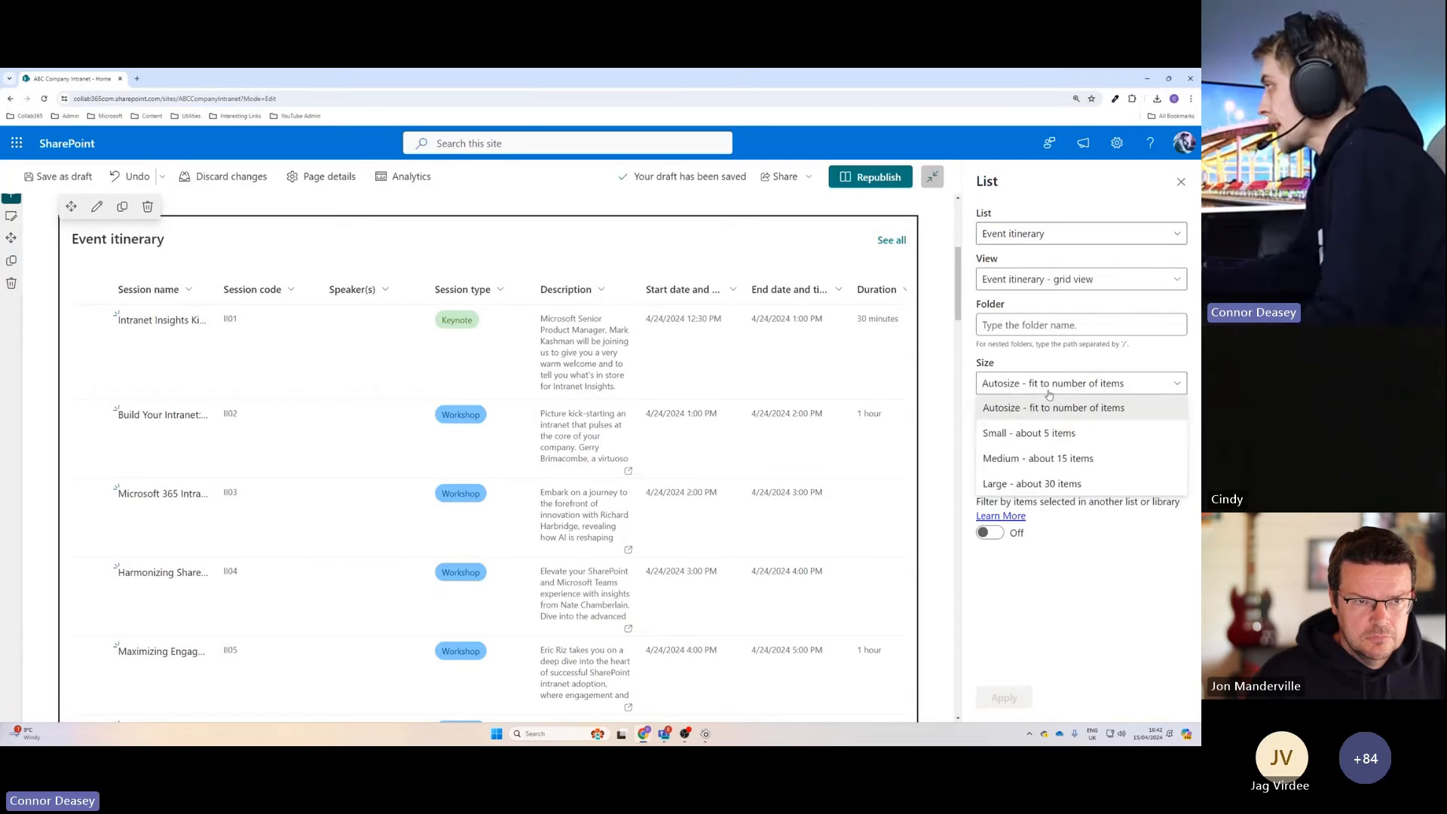
click(1033, 434)
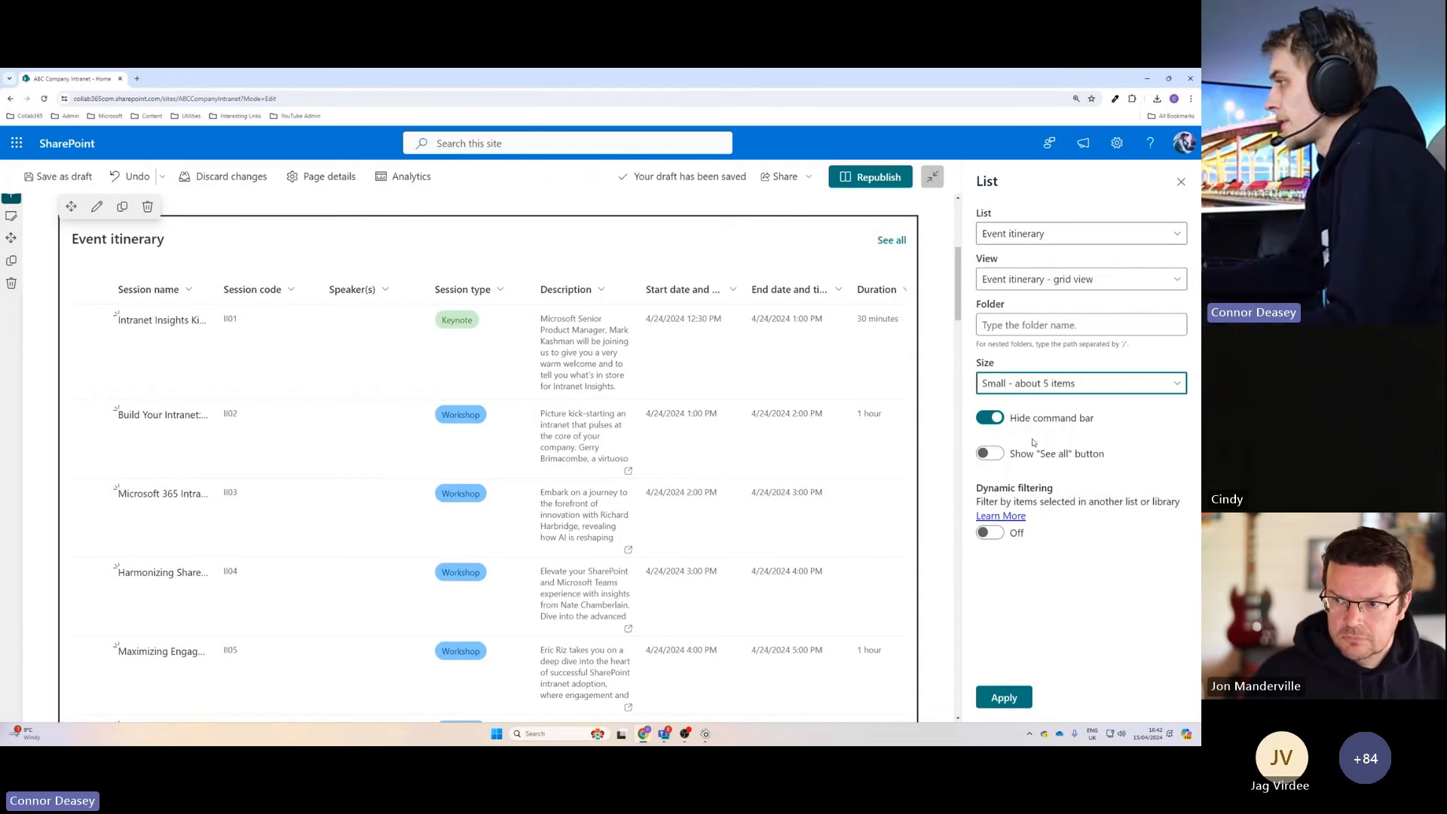
click(1017, 705)
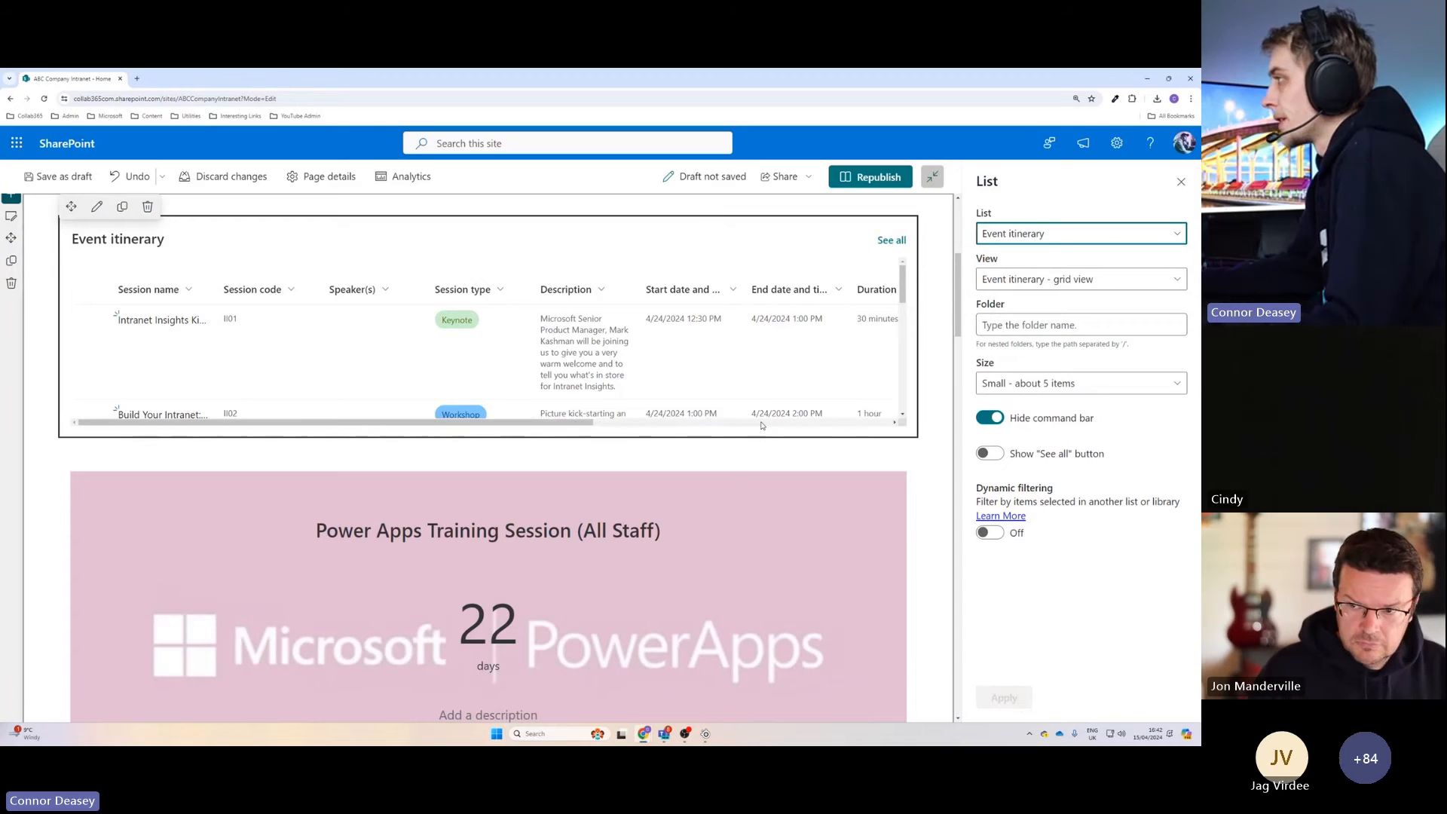
scroll(570, 360, down, 1)
scroll(570, 360, up, 1)
scroll(581, 390, down, 5)
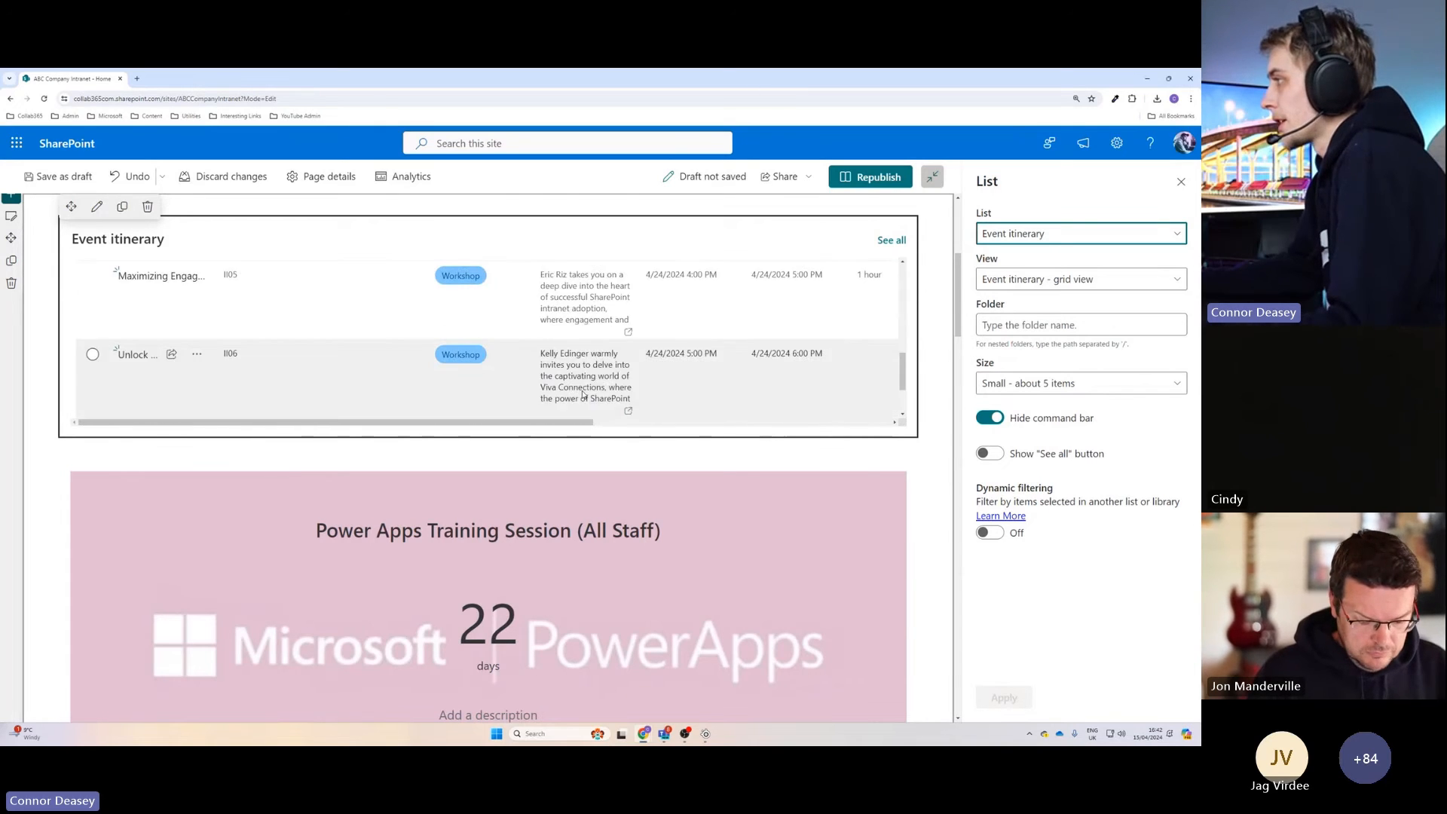
scroll(584, 394, up, 5)
Set the Event itinerary web part's size back to "Autosize - fit to number of items" and apply it.
click(1016, 383)
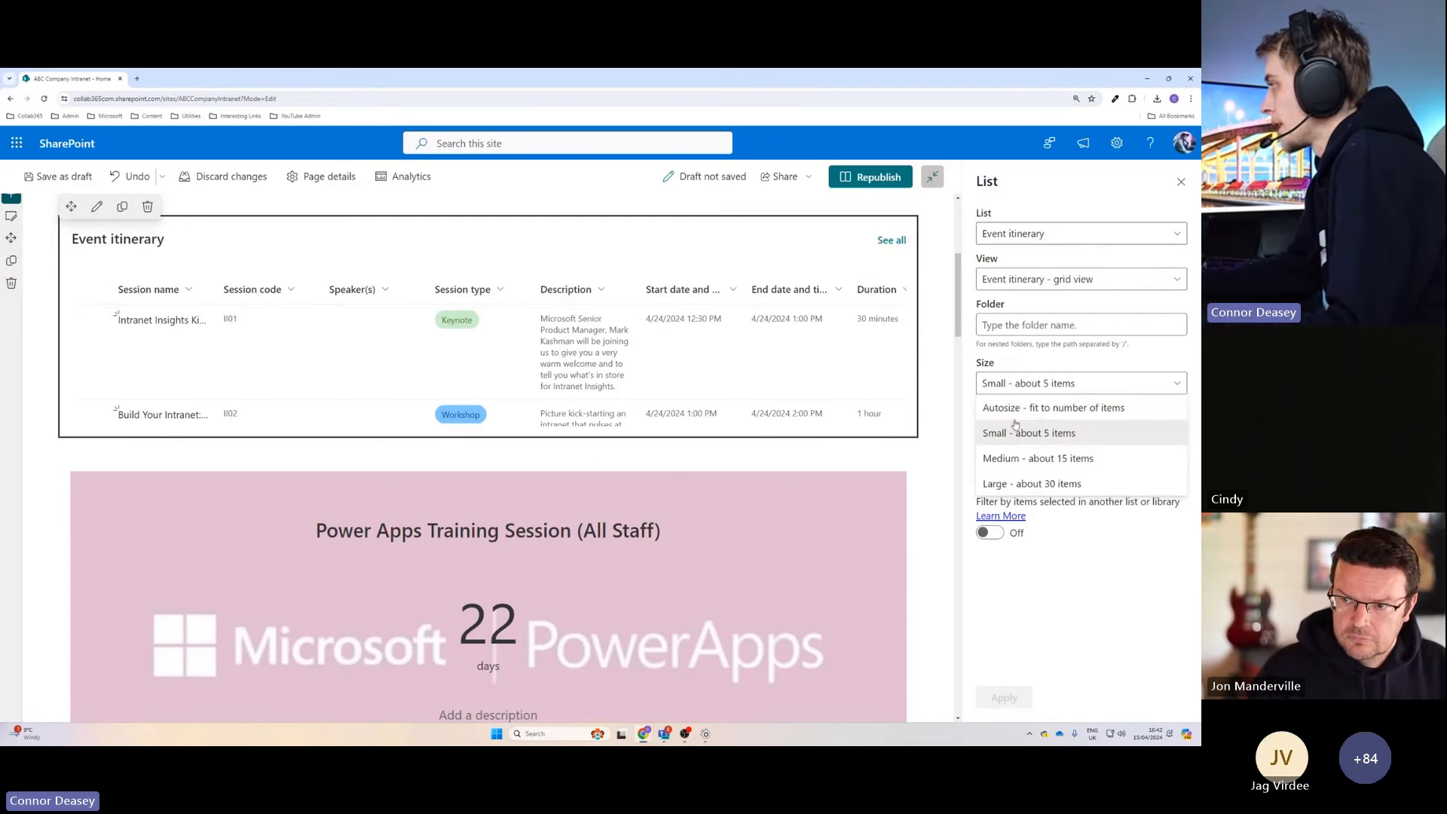
click(1014, 407)
click(1005, 697)
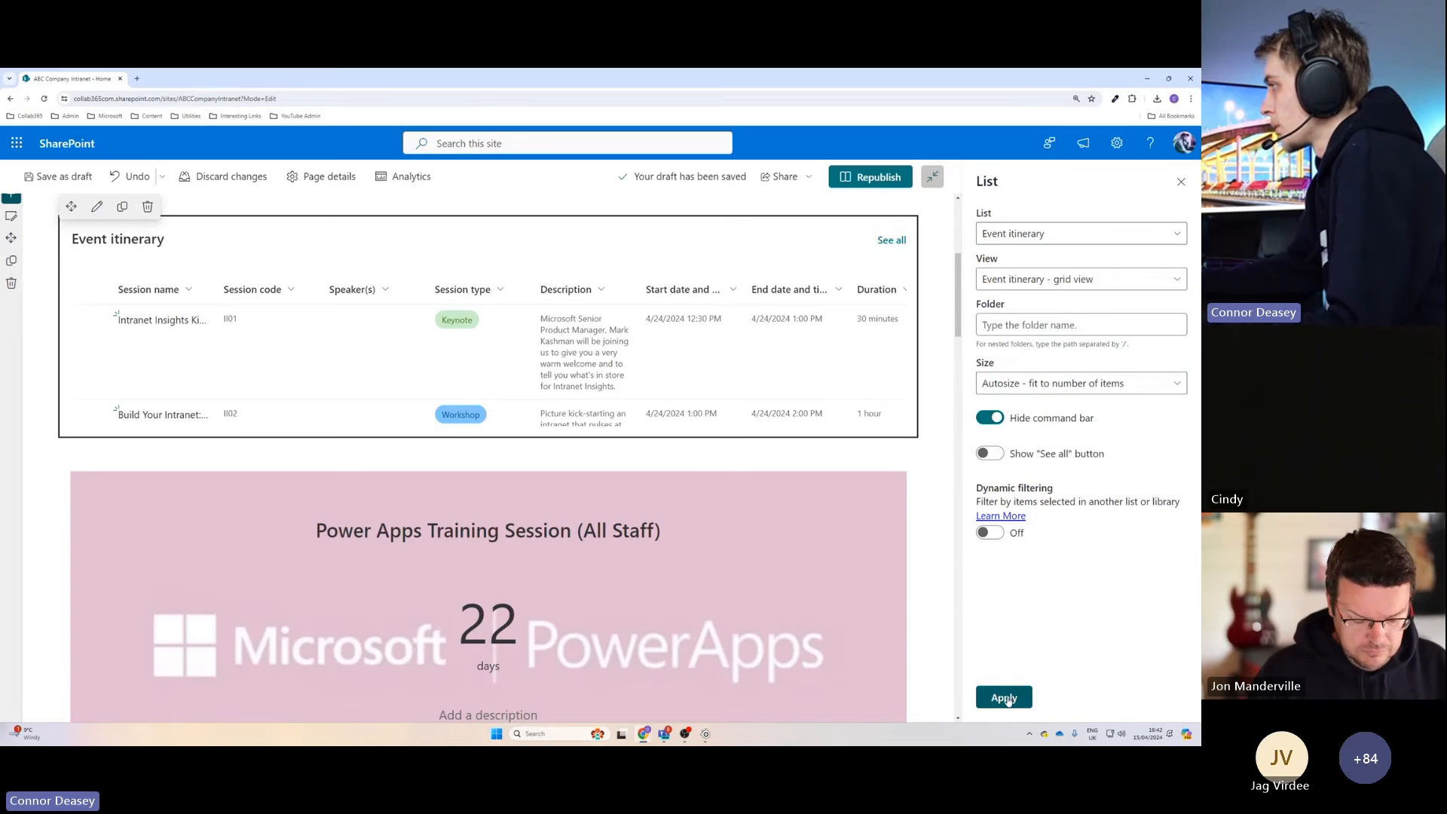
Switch the Event itinerary web part to the "Event itinerary - list view" view and apply it.
scroll(708, 454, up, 3)
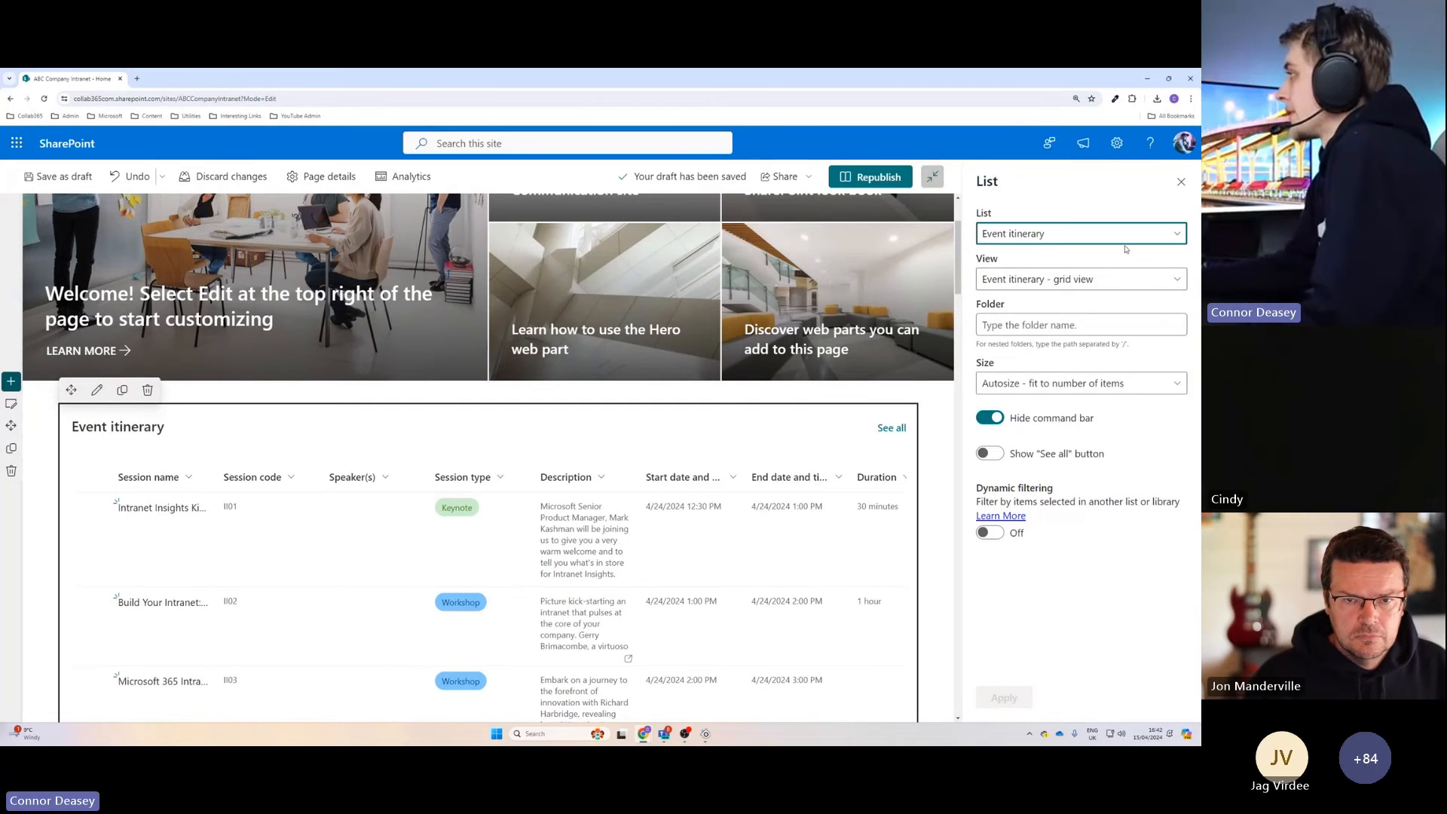
click(1071, 281)
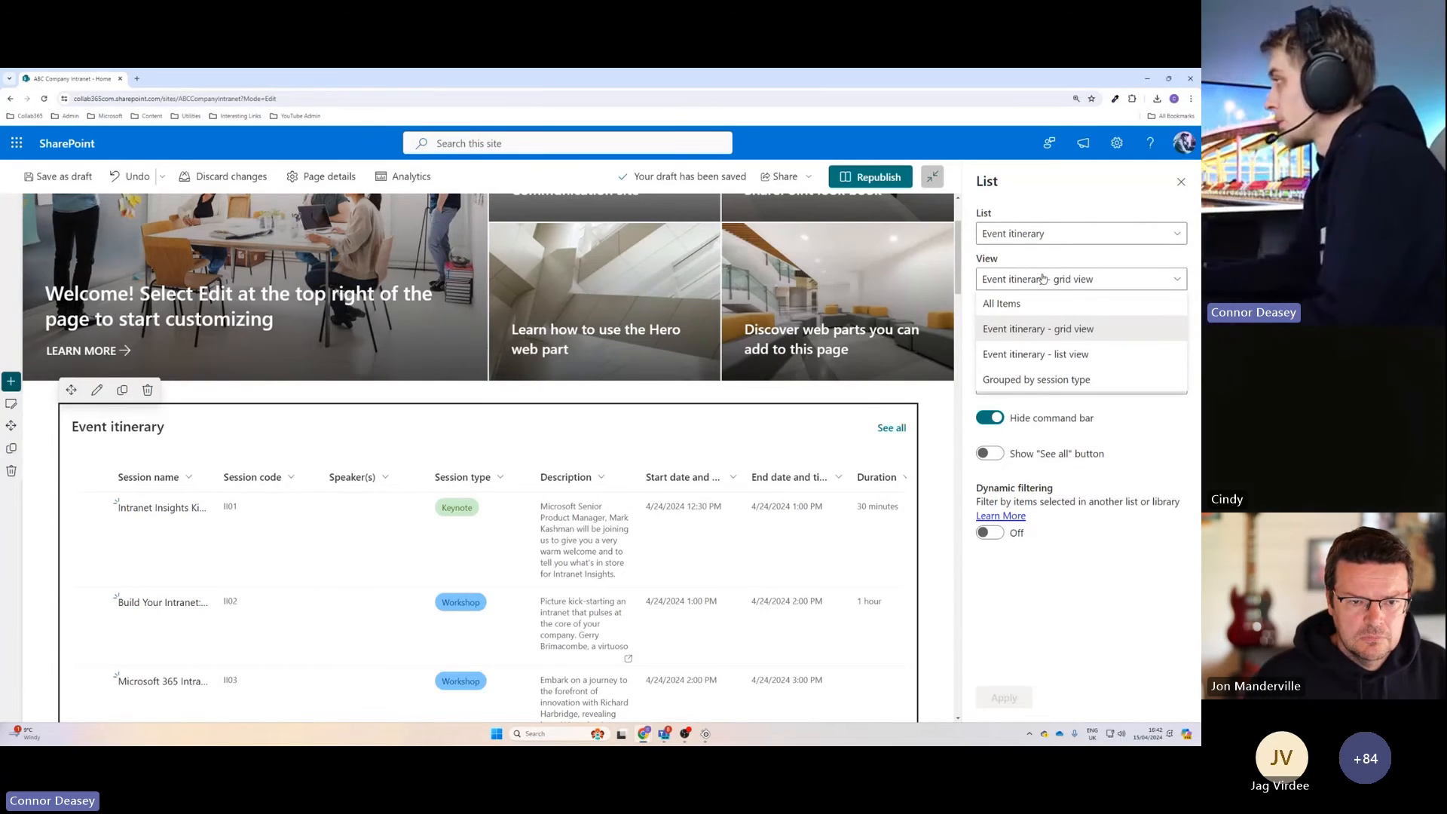
click(1059, 354)
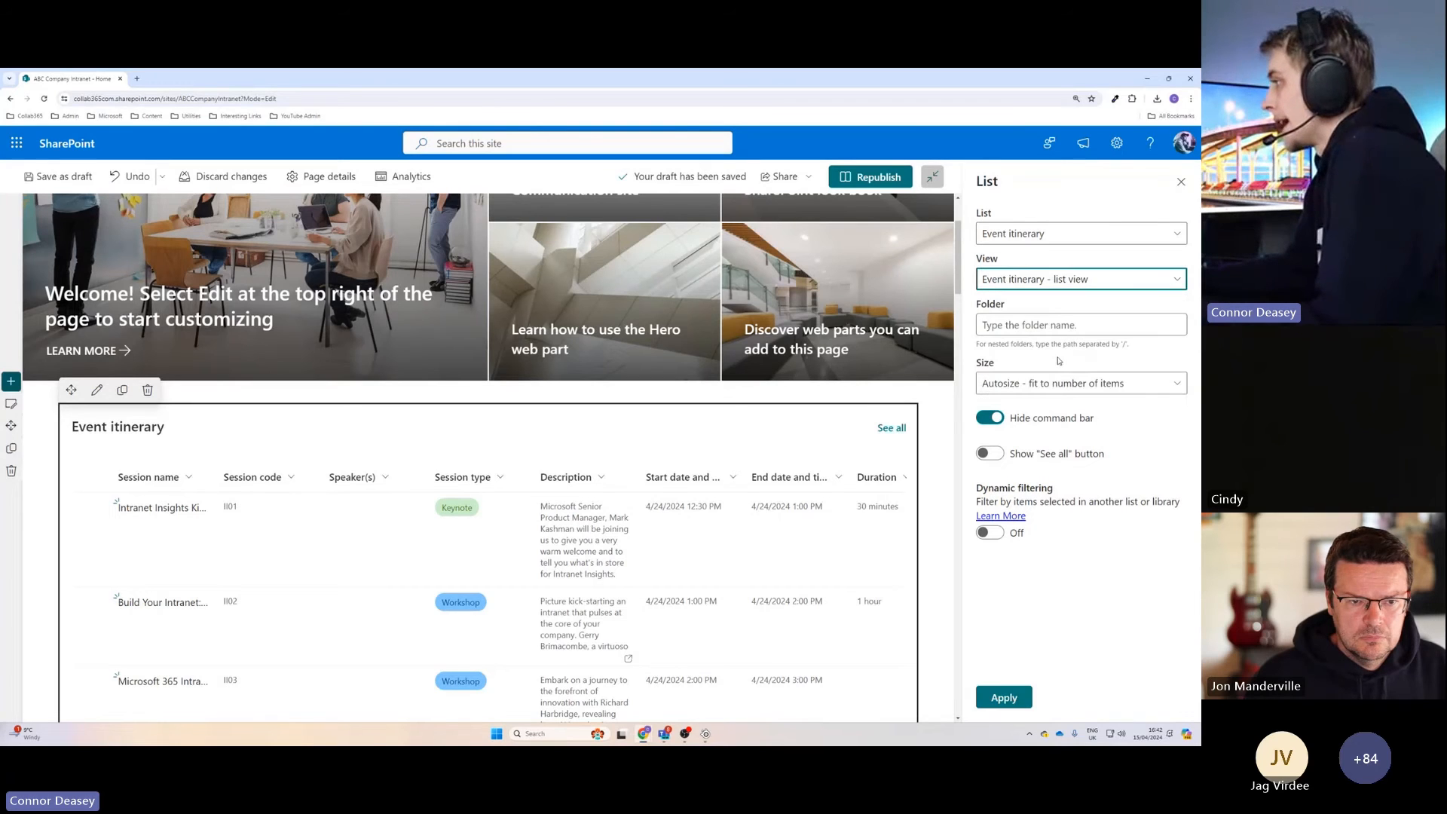
click(1010, 697)
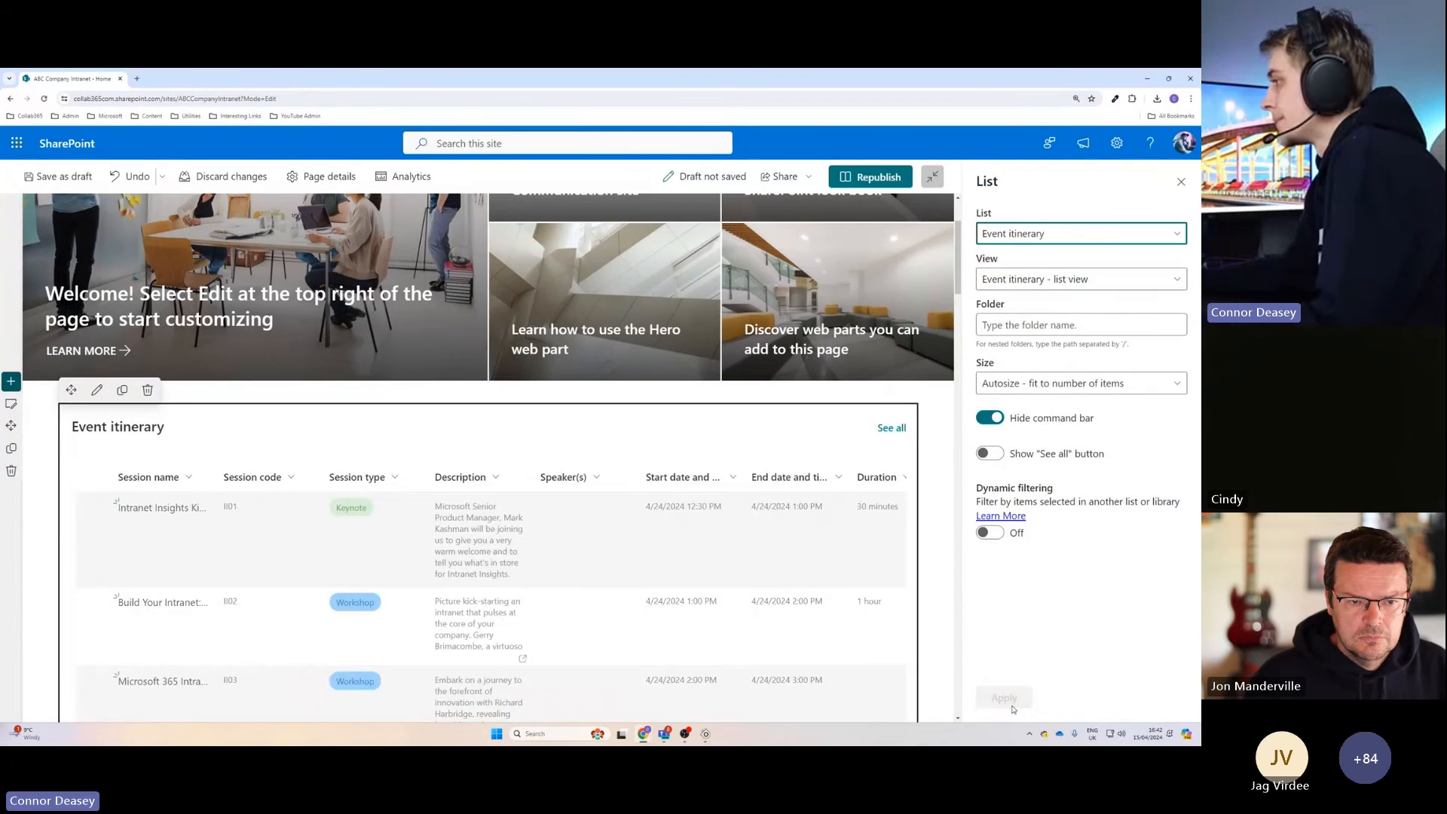
Switch the Event itinerary web part to the "Event itinerary - grid view" view, apply it and republish the home page.
click(1082, 279)
click(1055, 331)
click(1006, 697)
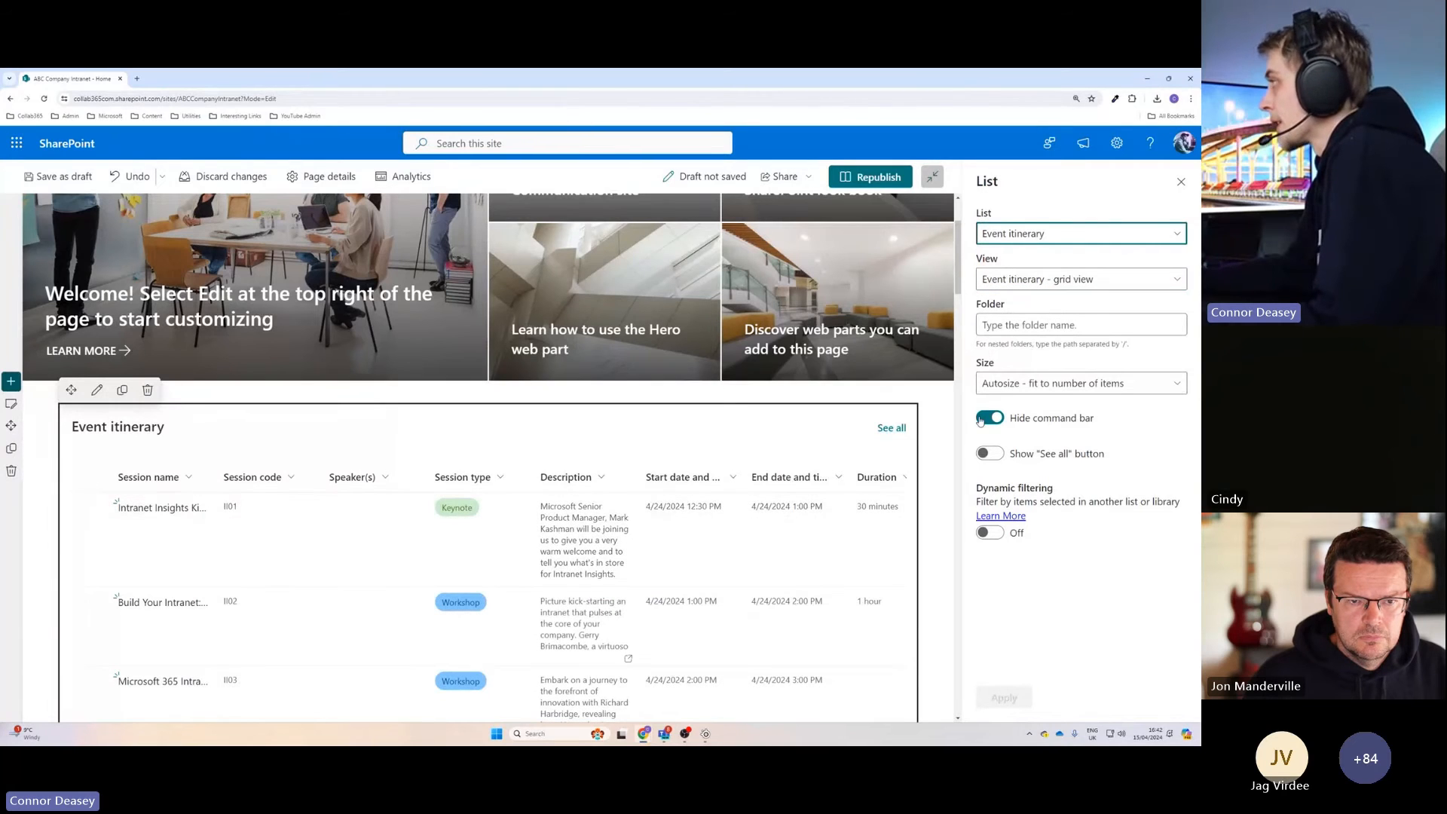
click(1042, 279)
click(984, 287)
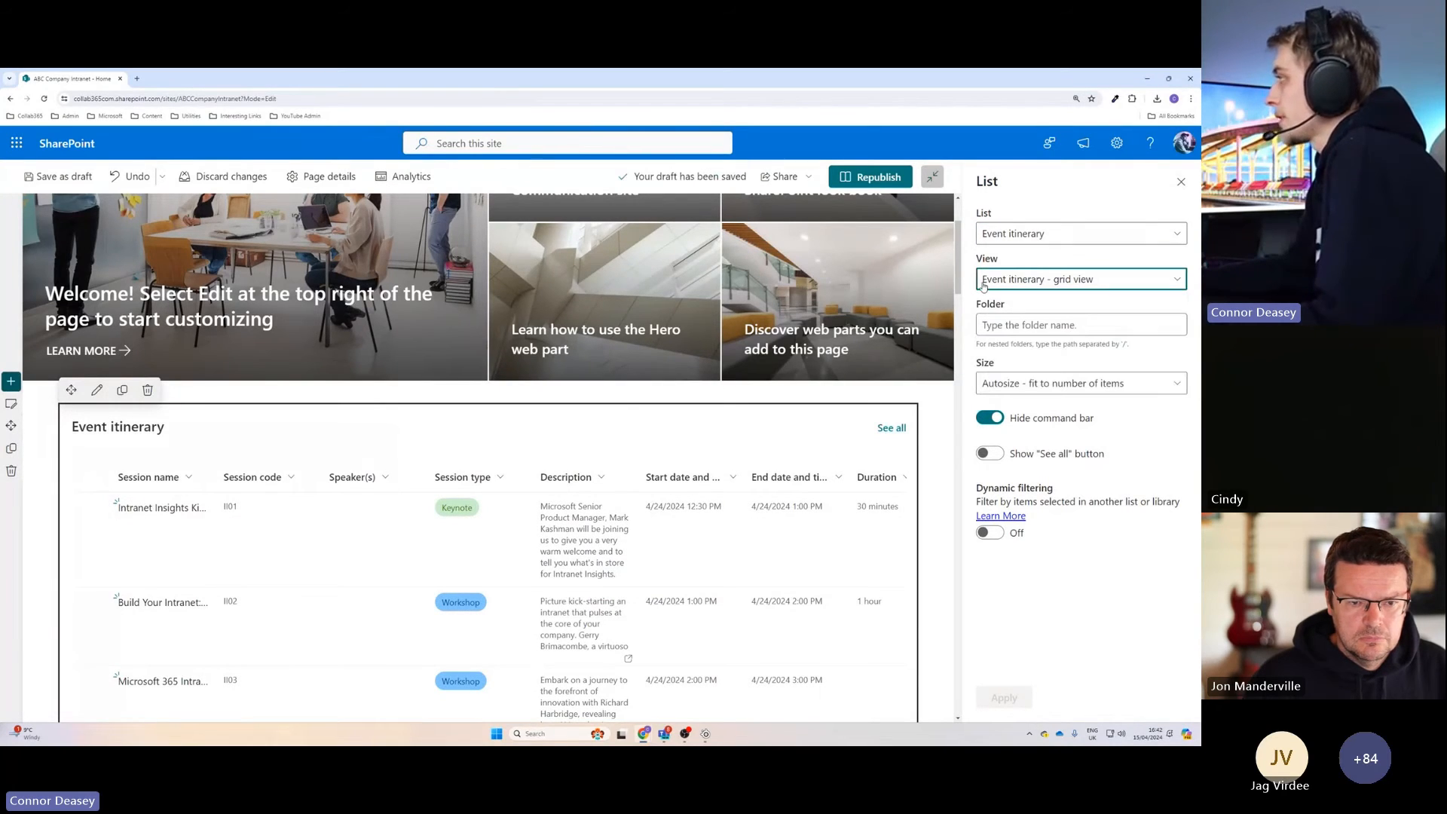
click(871, 176)
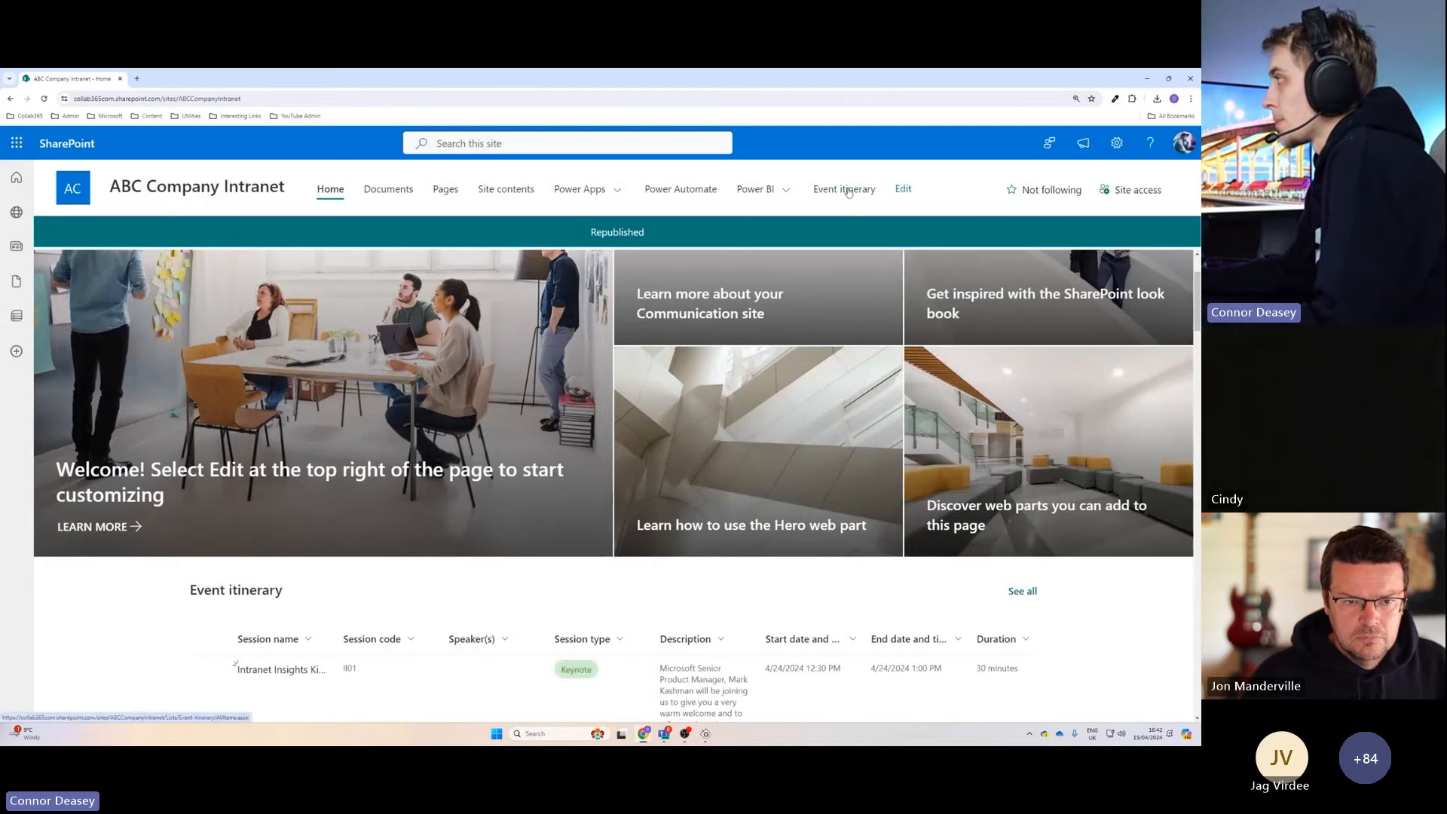
In the Event itinerary list, start a new view shown as a Calendar with Month as the default layout.
click(857, 195)
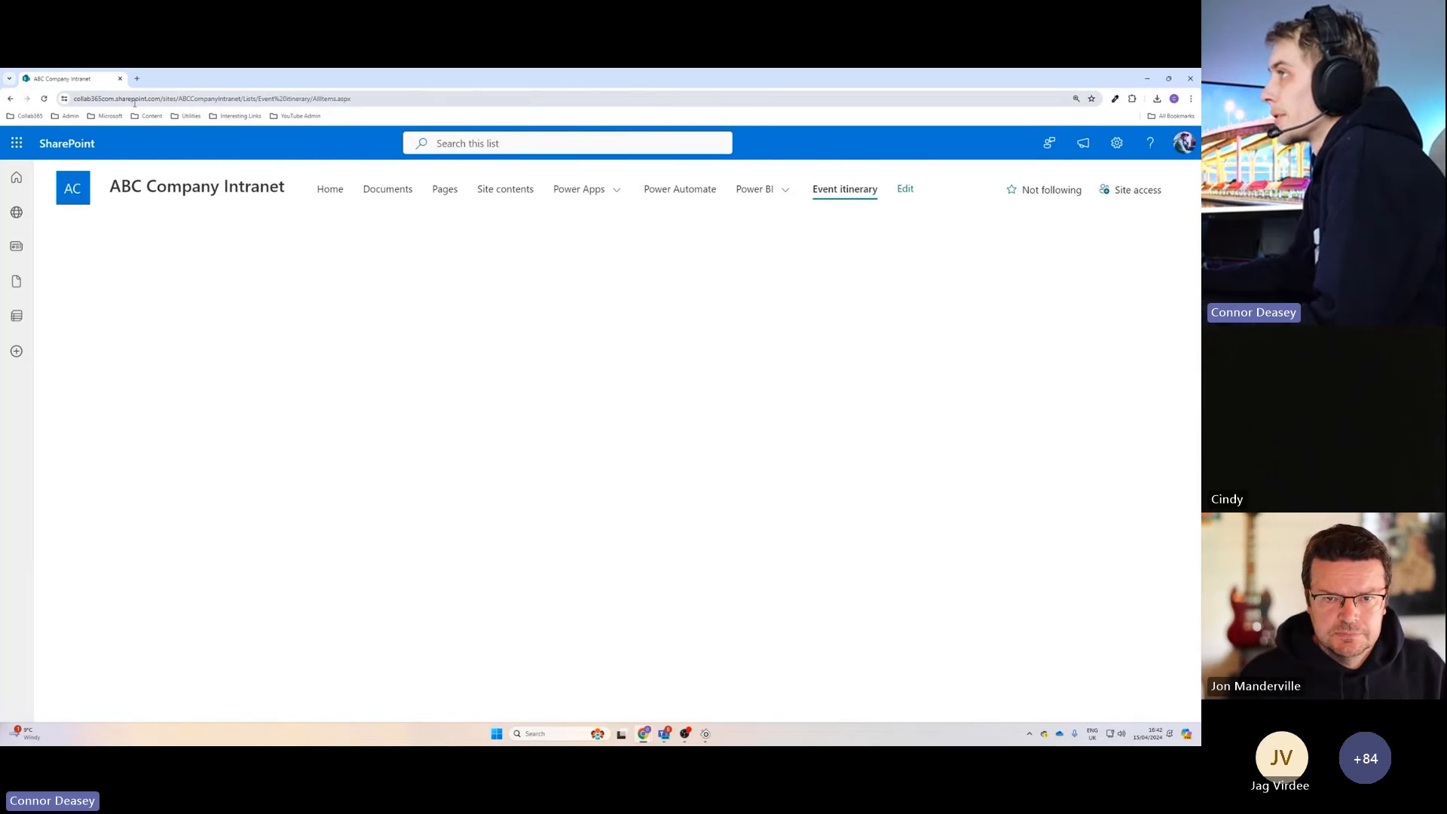
click(45, 98)
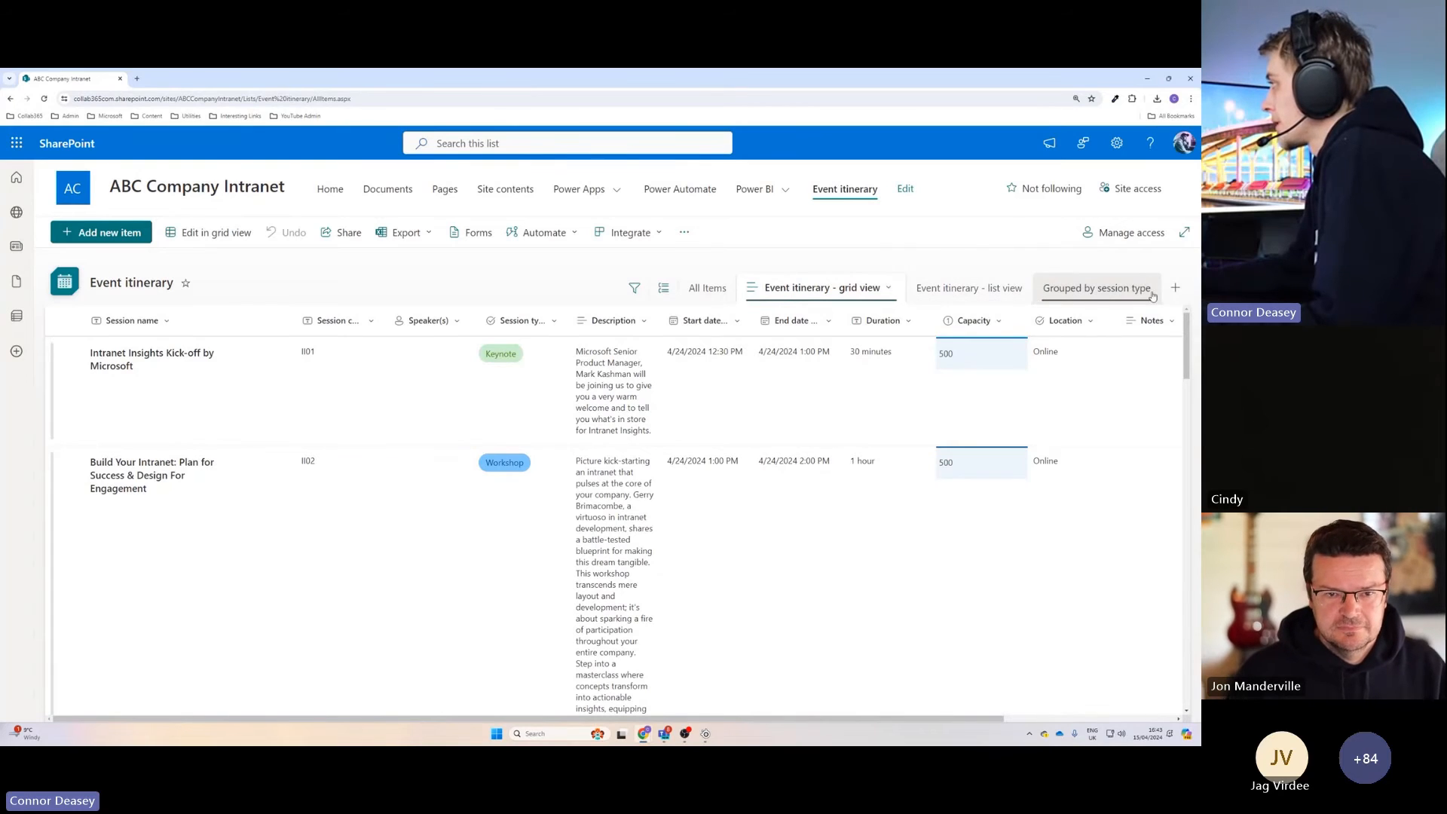
click(1175, 288)
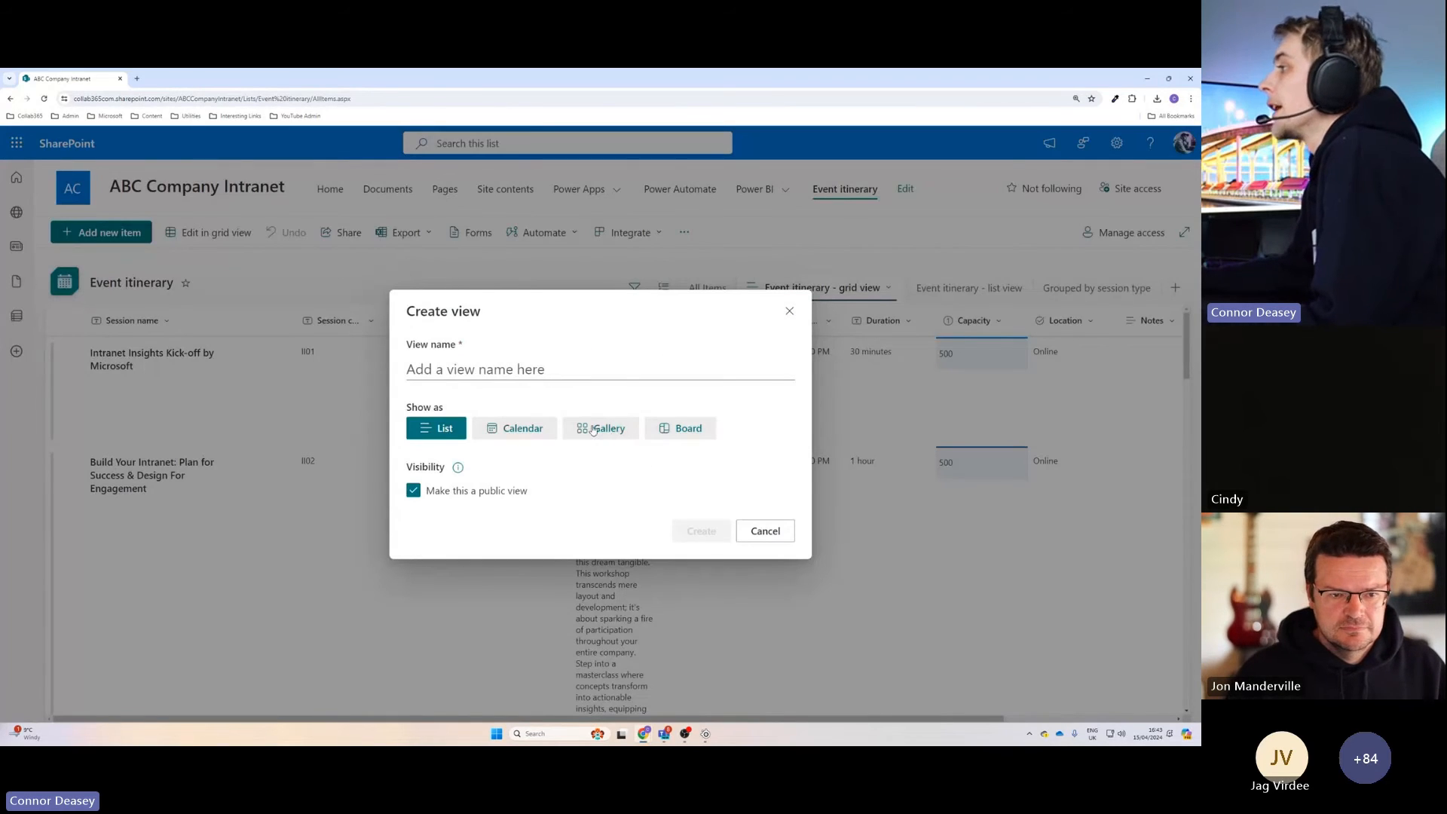
click(520, 430)
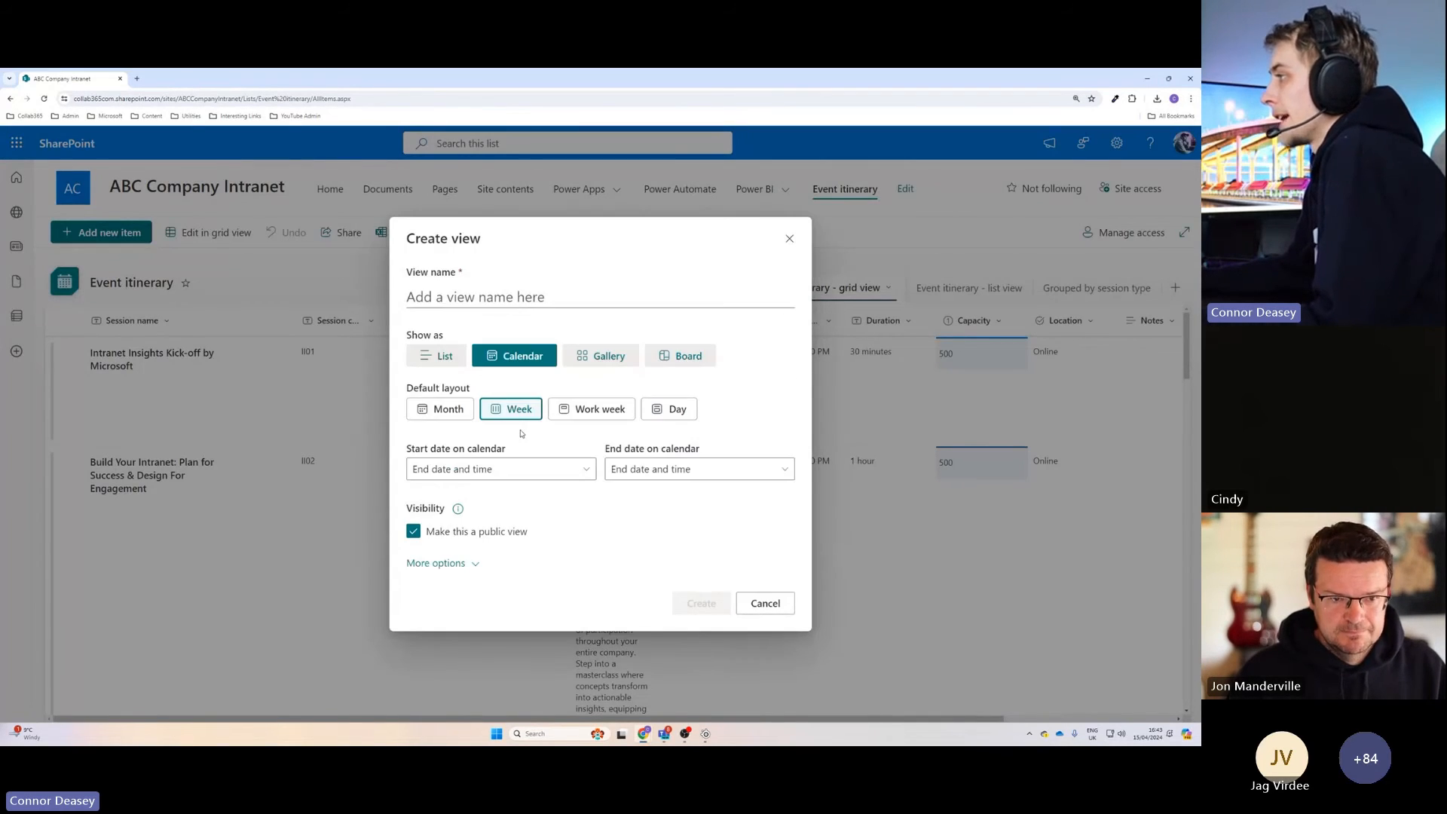
click(473, 417)
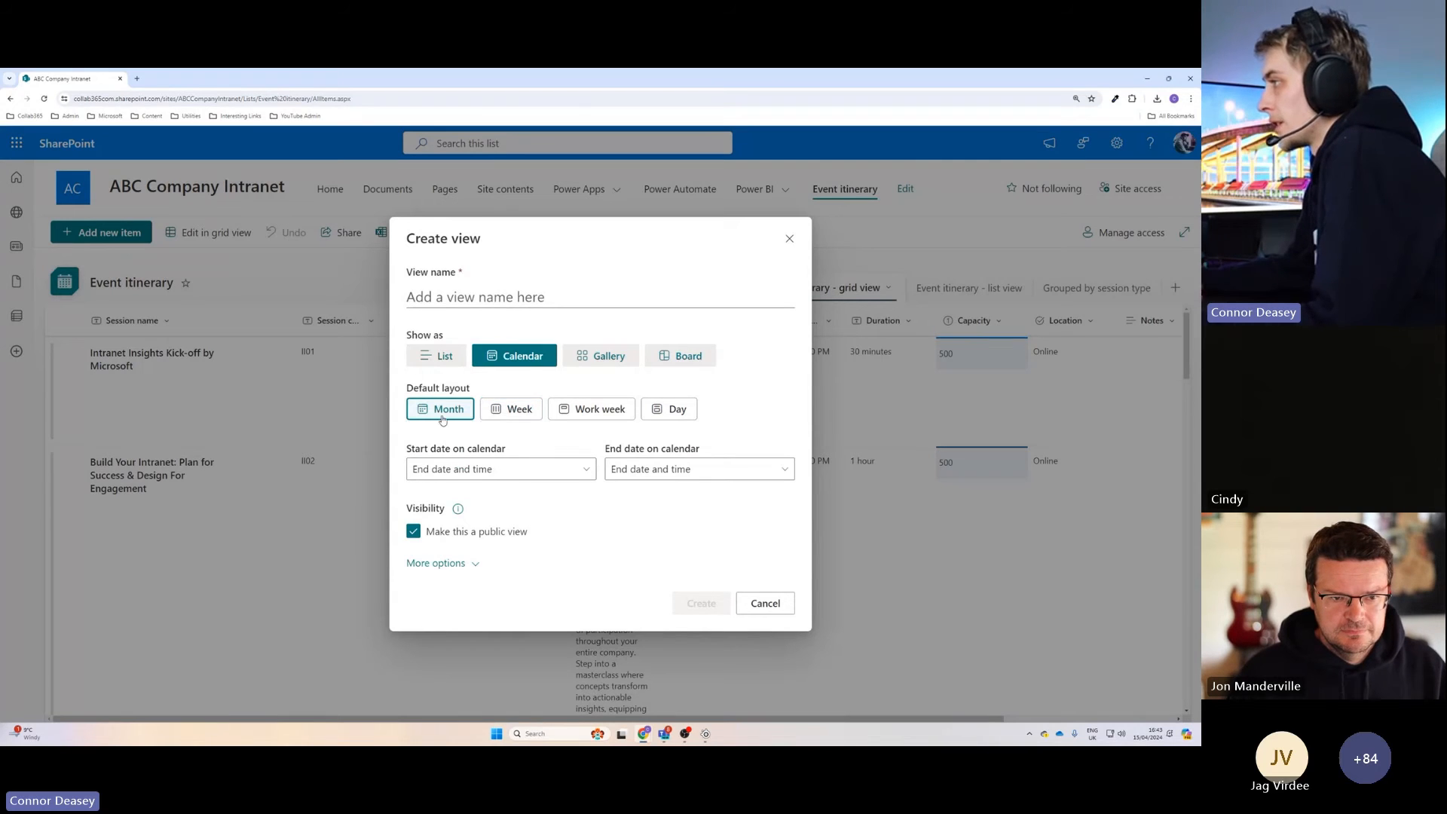
Set the new view's calendar start date to "Start date and time" and its end date to "End date and time".
click(504, 470)
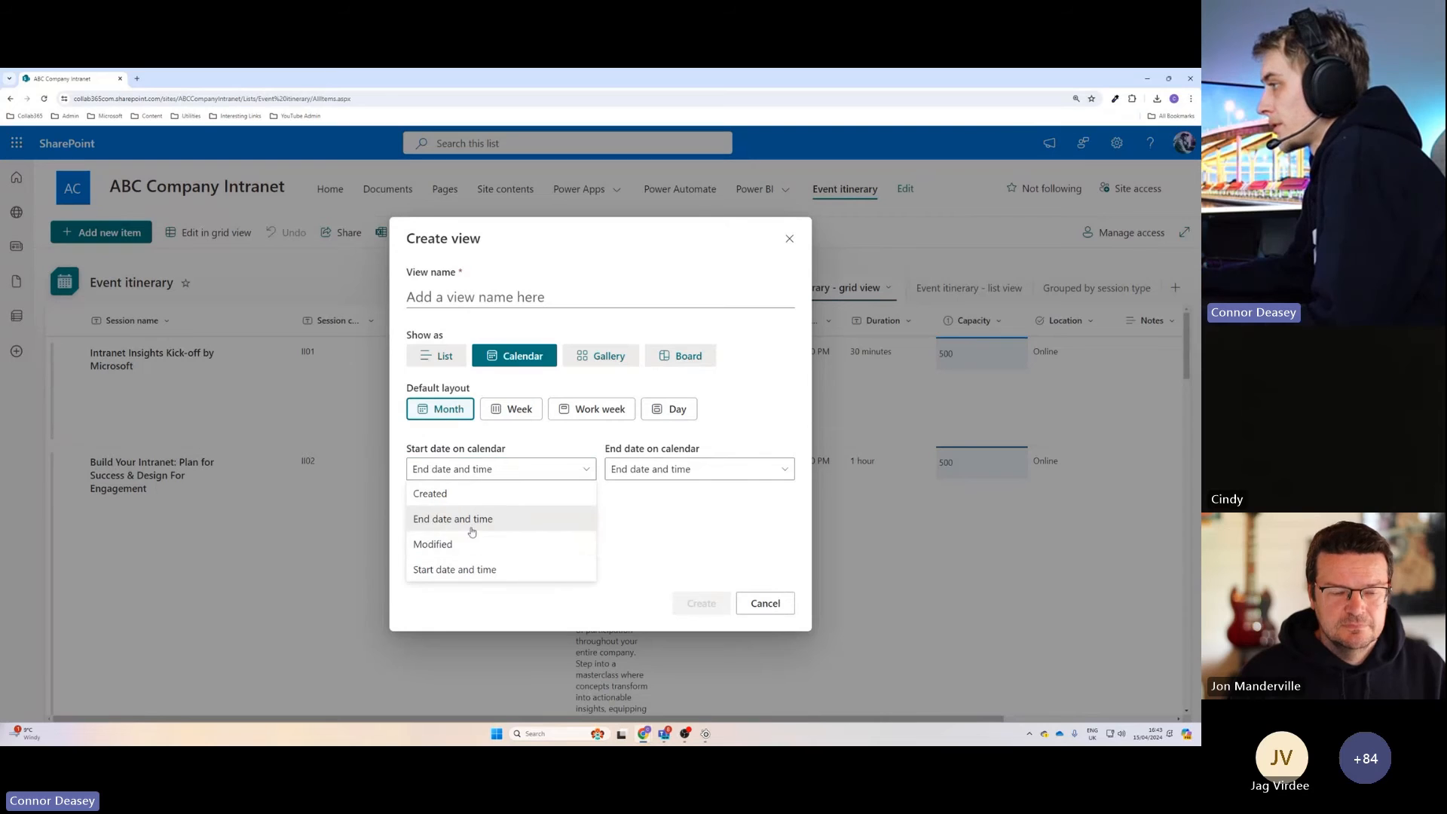
click(468, 571)
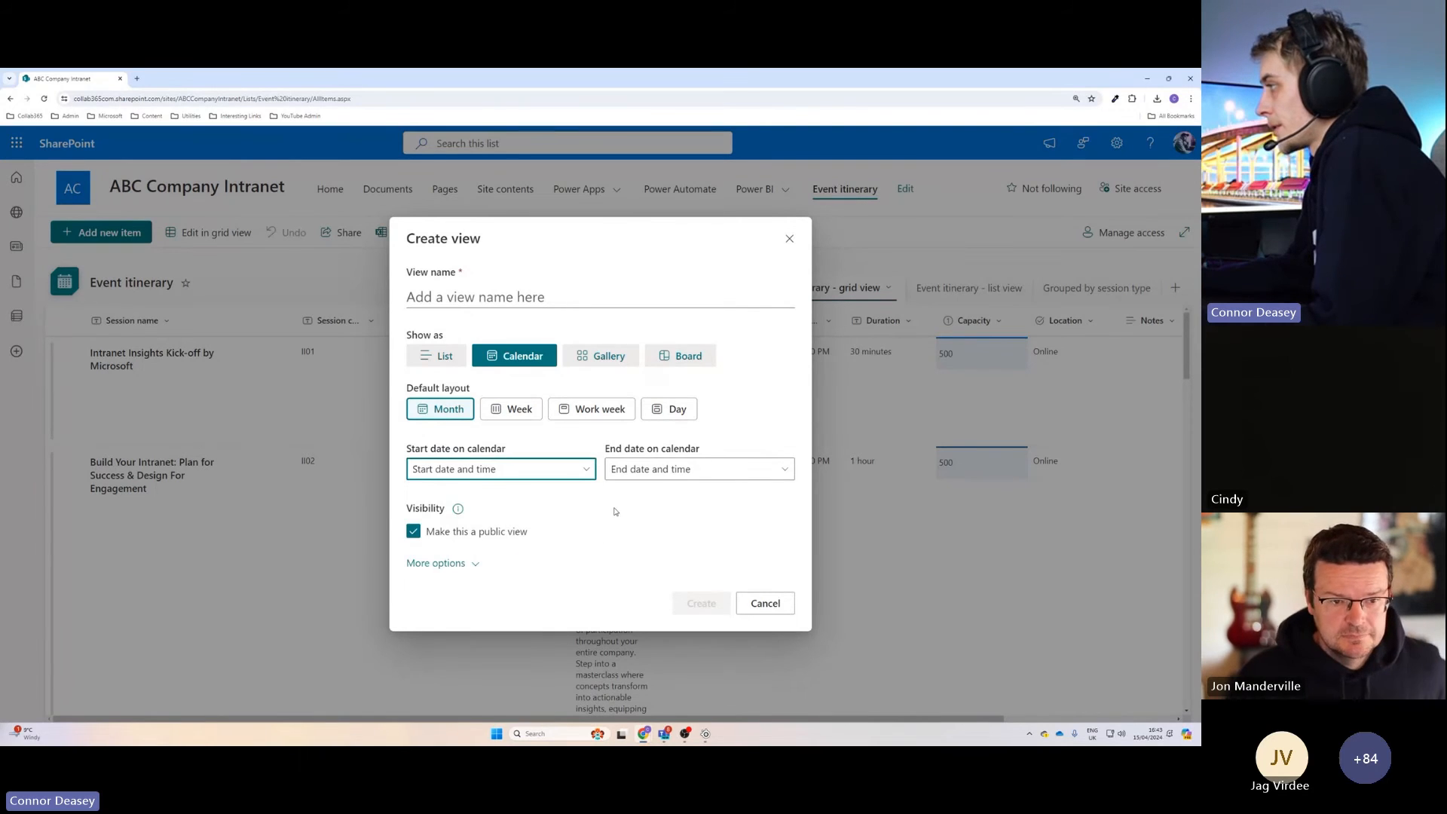
click(658, 471)
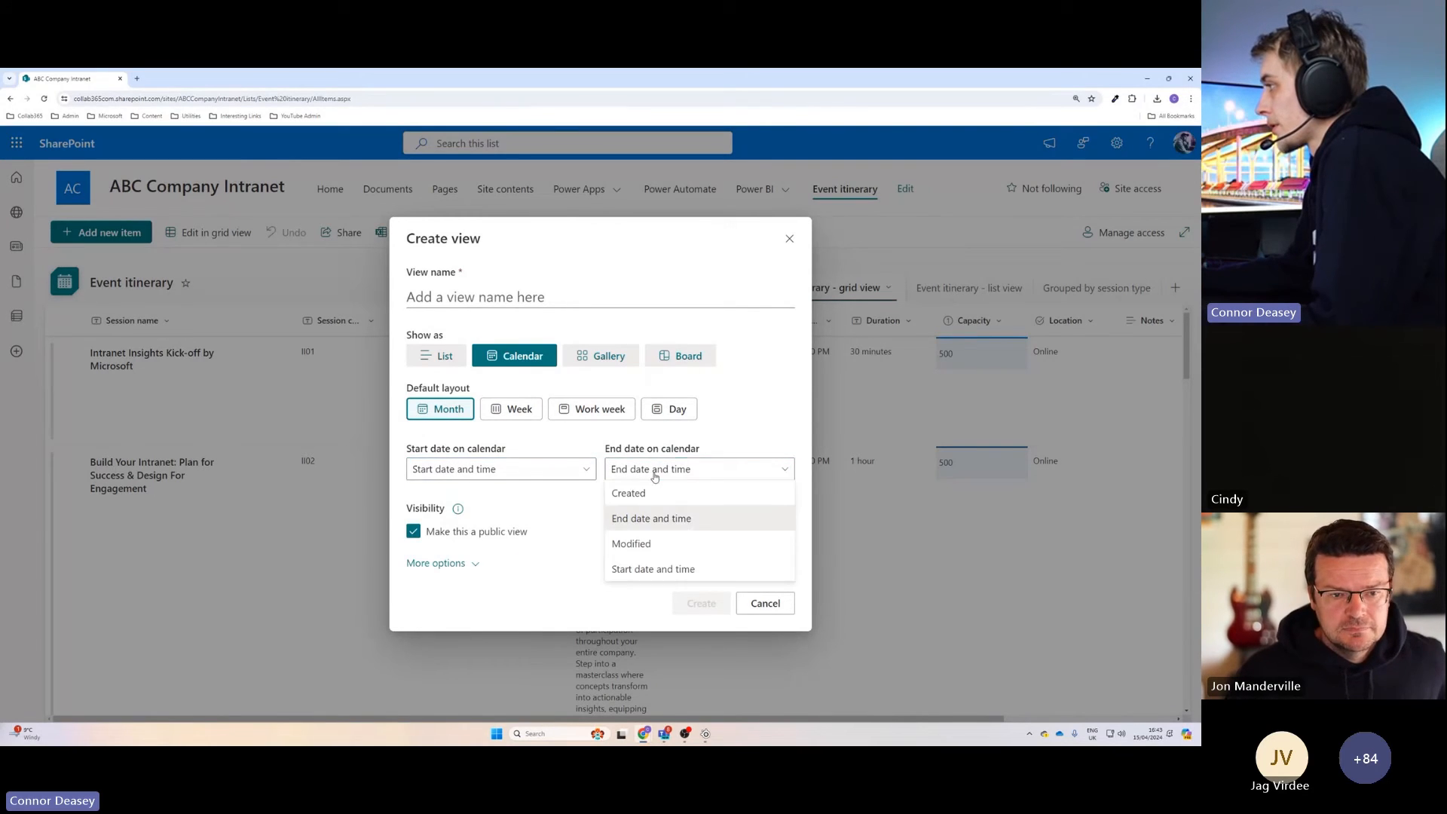
click(632, 520)
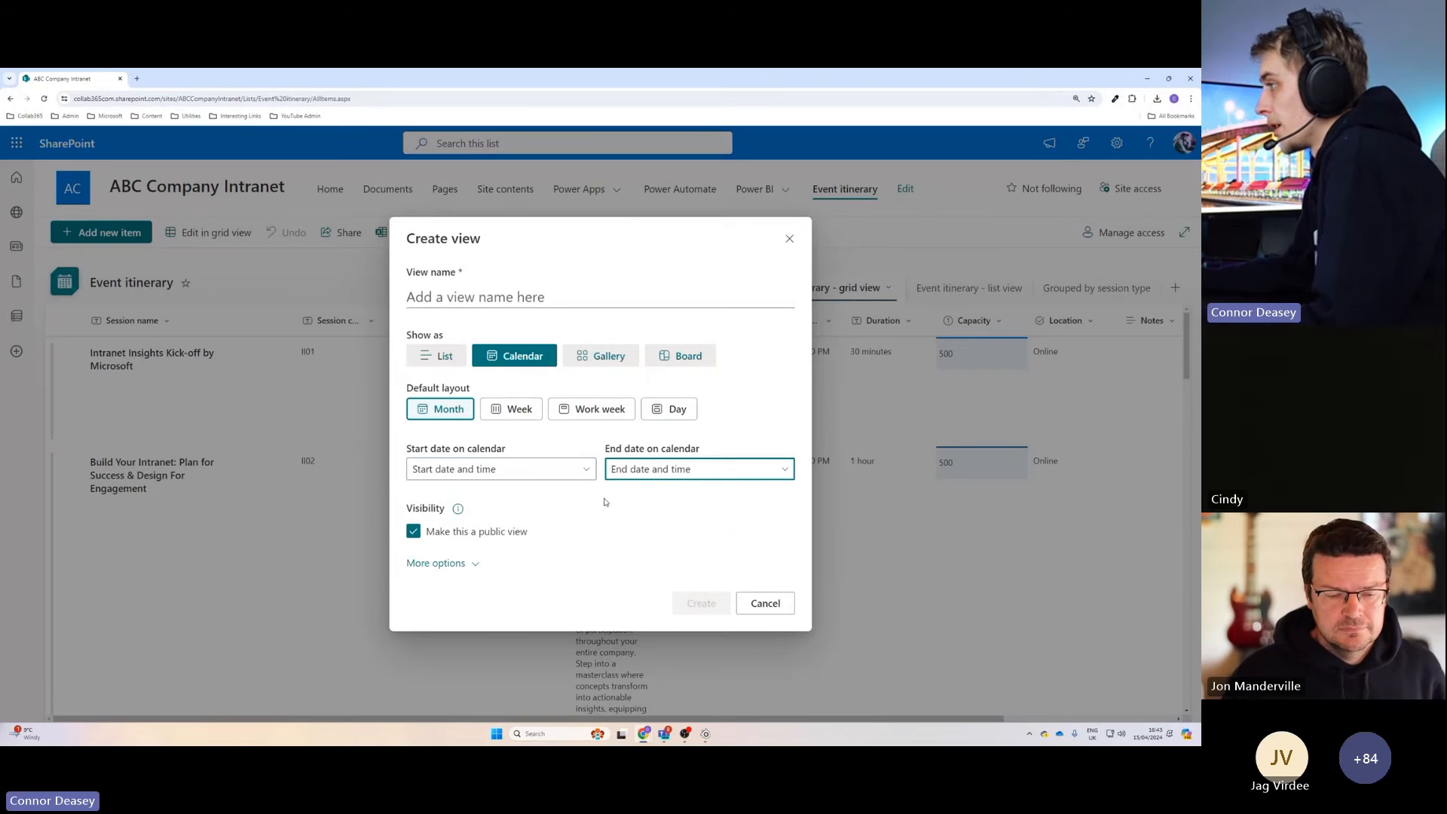
Name the new public view "Calendar View" and create it.
click(486, 295)
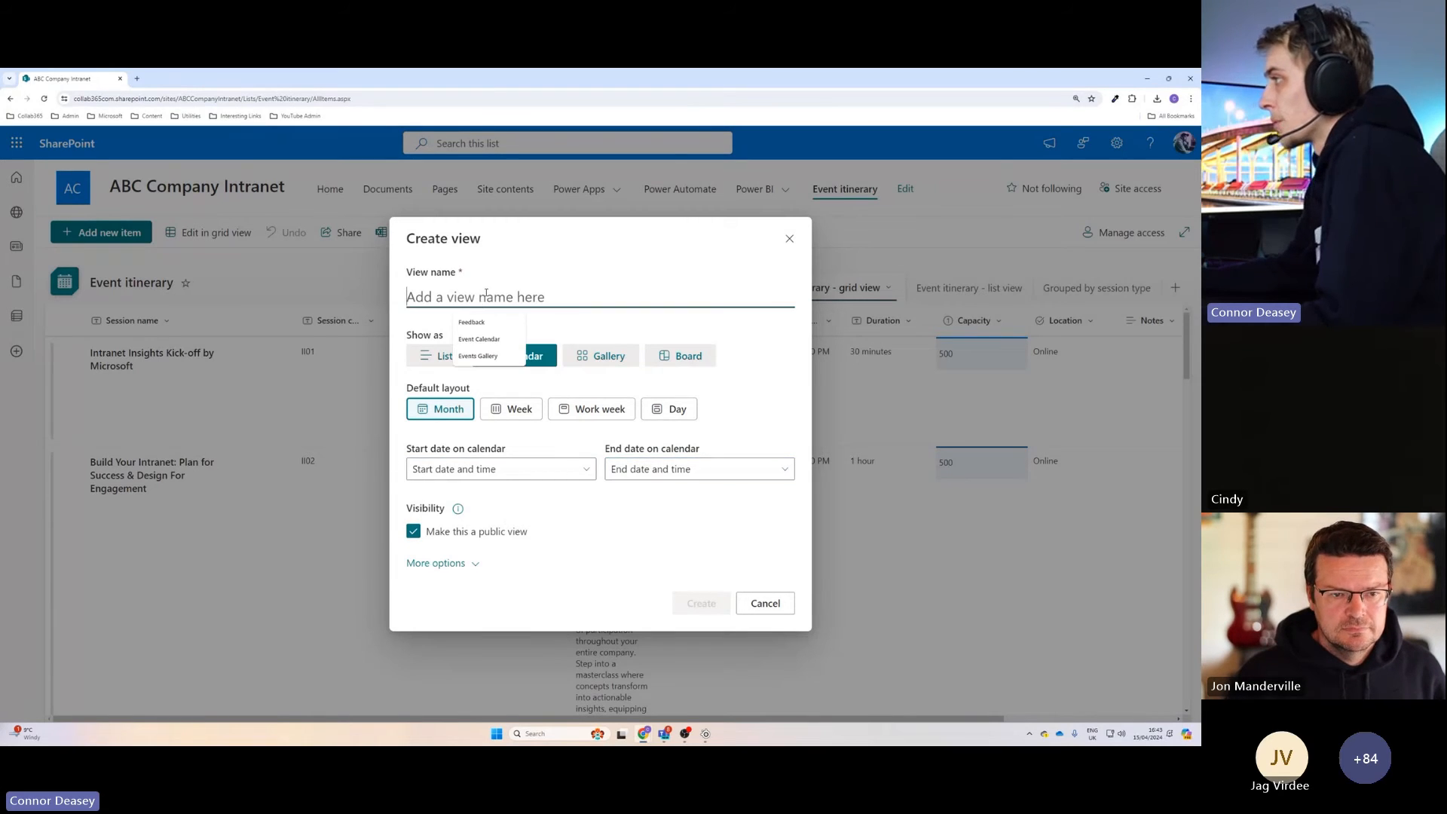
text(Calen)
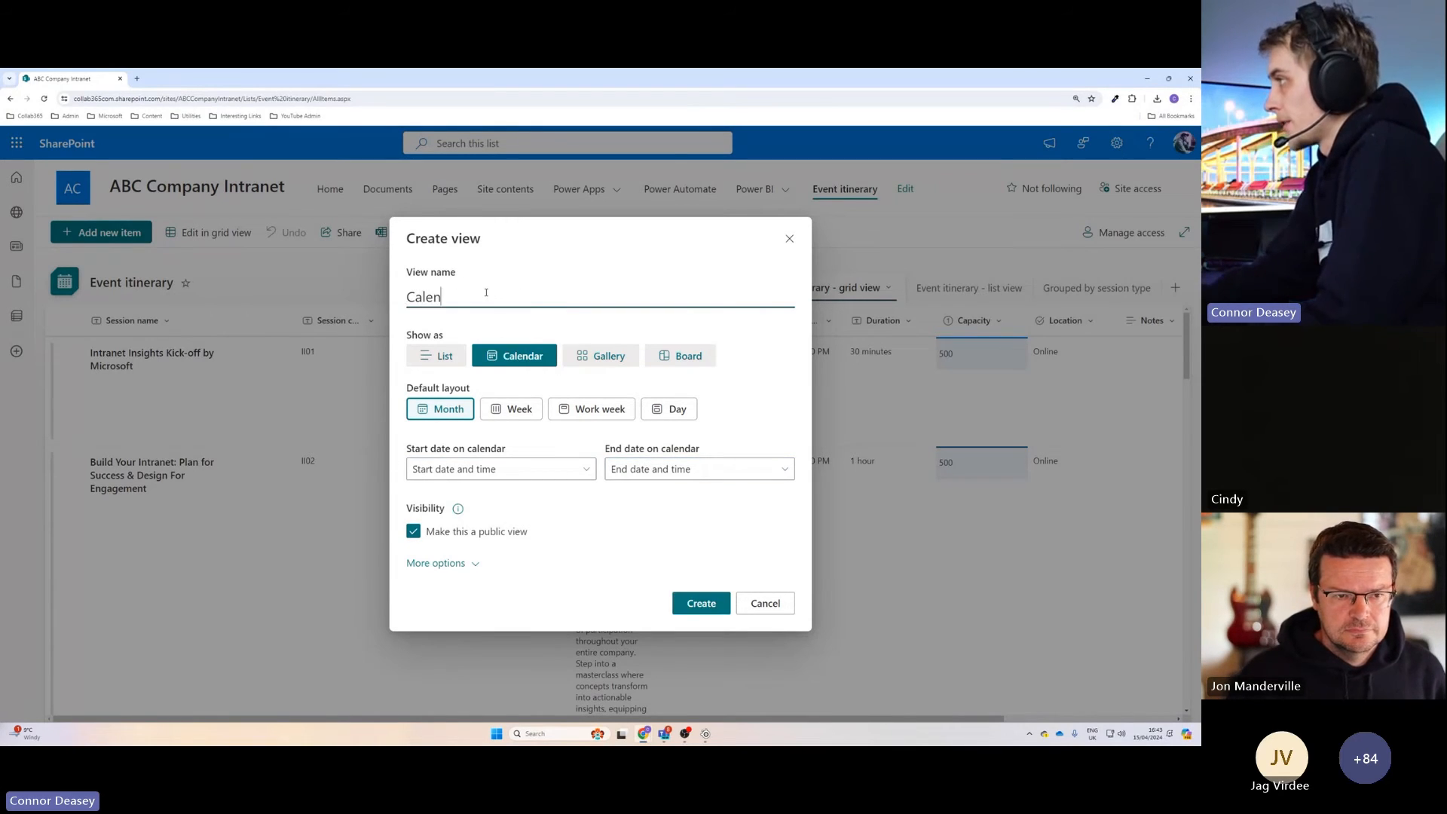
text(dar )
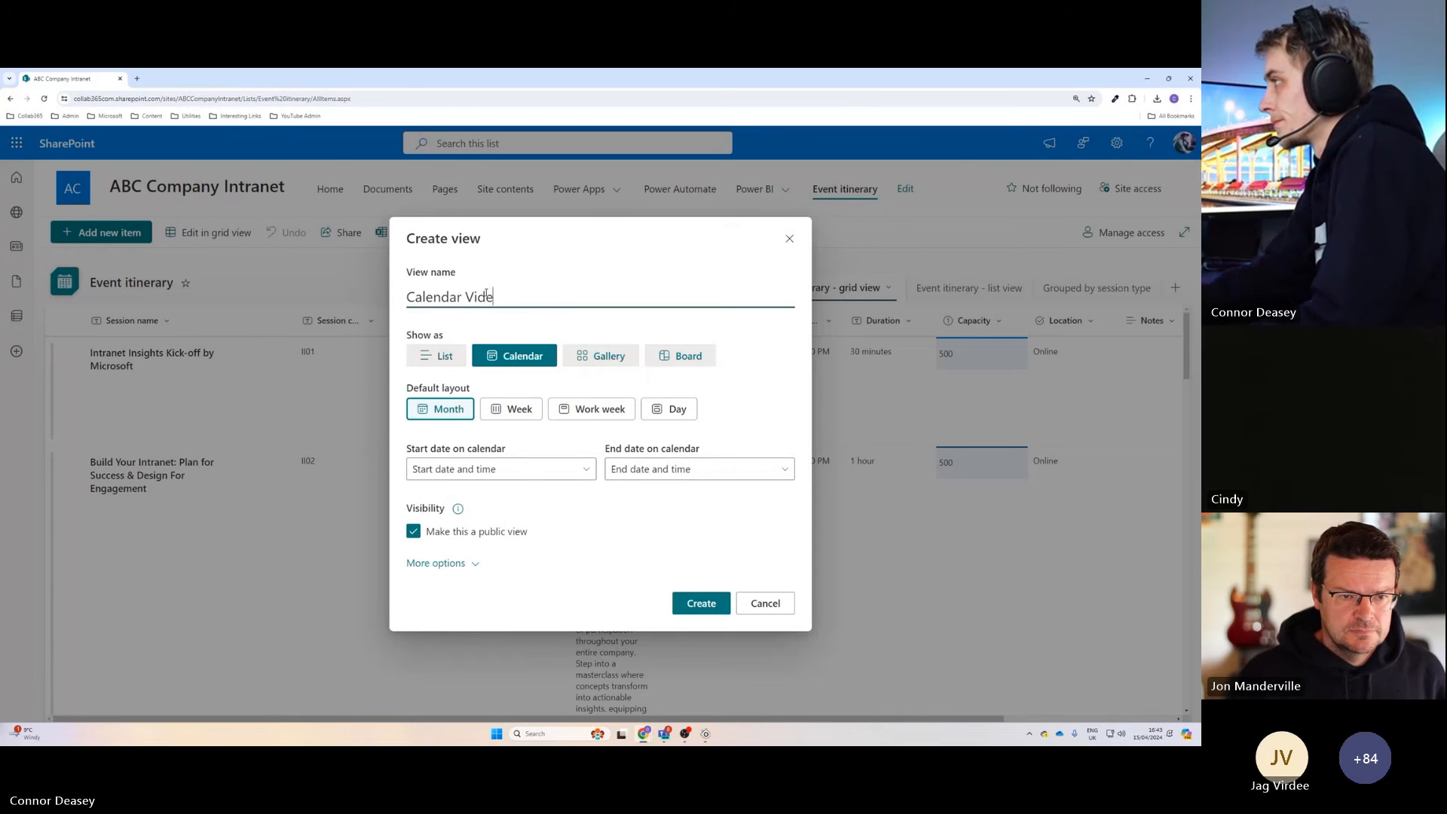
text(View)
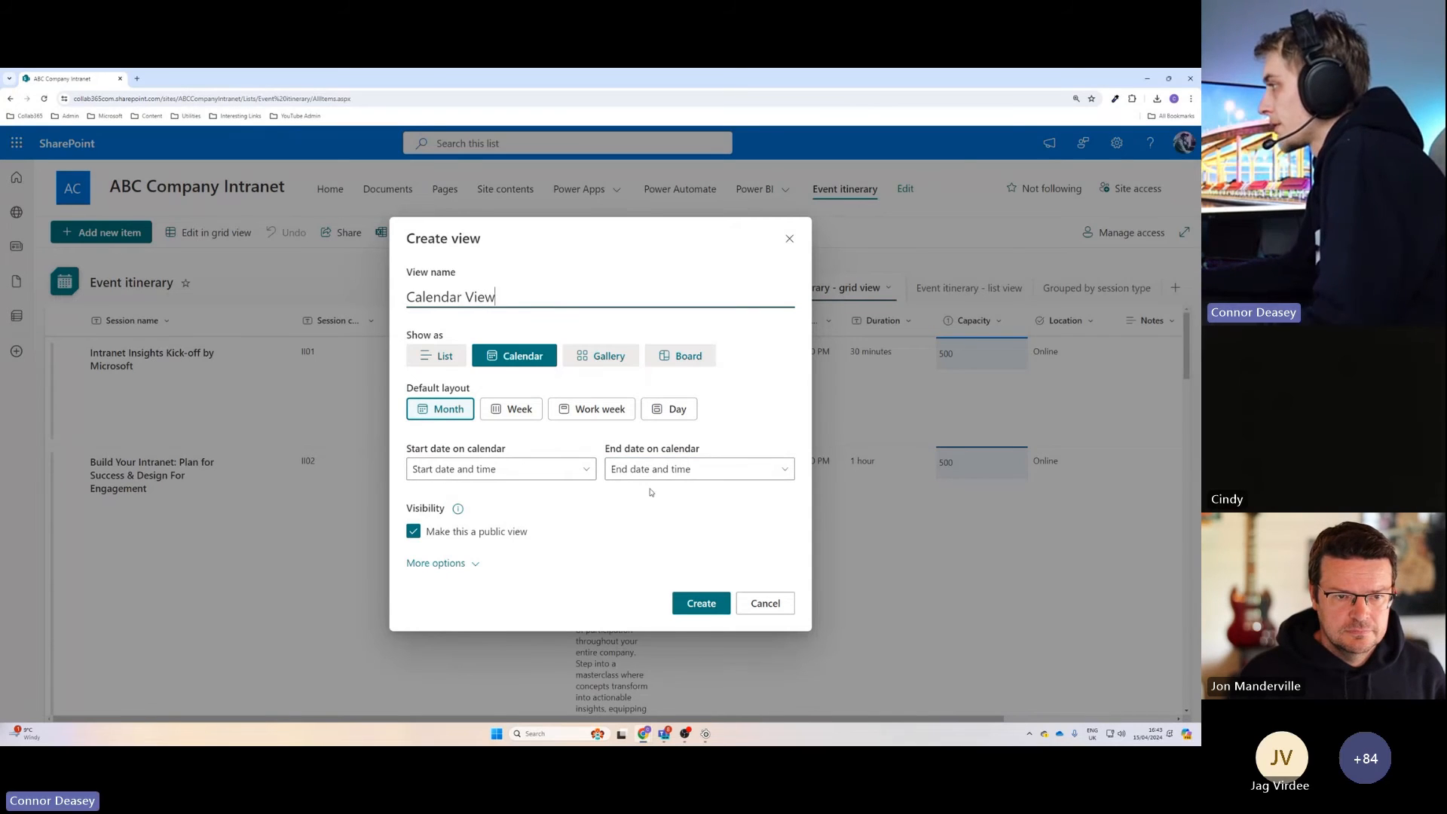
click(701, 603)
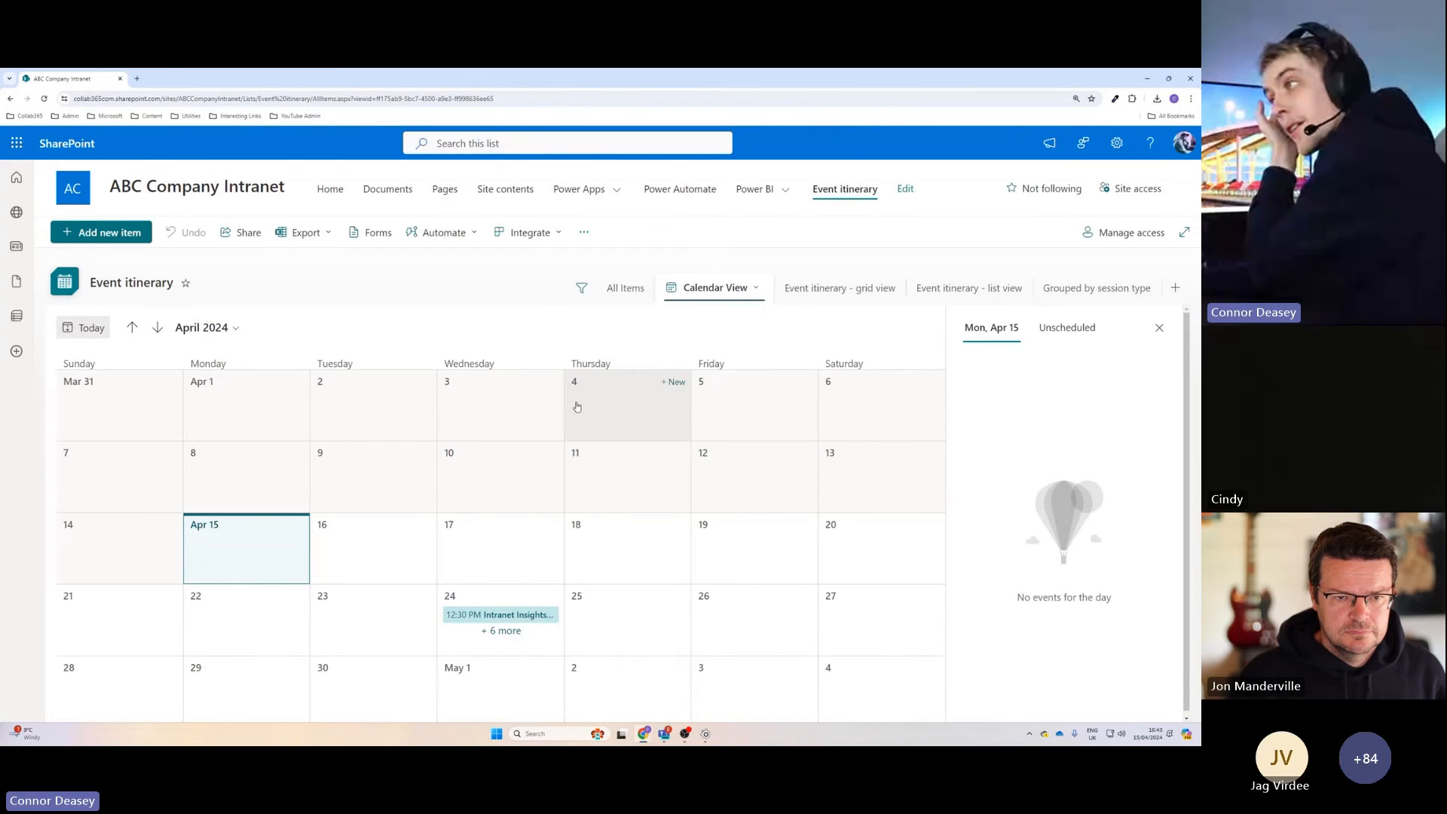
Look through the sessions scheduled on April 24 in the Event itinerary calendar.
scroll(500, 581, down, 1)
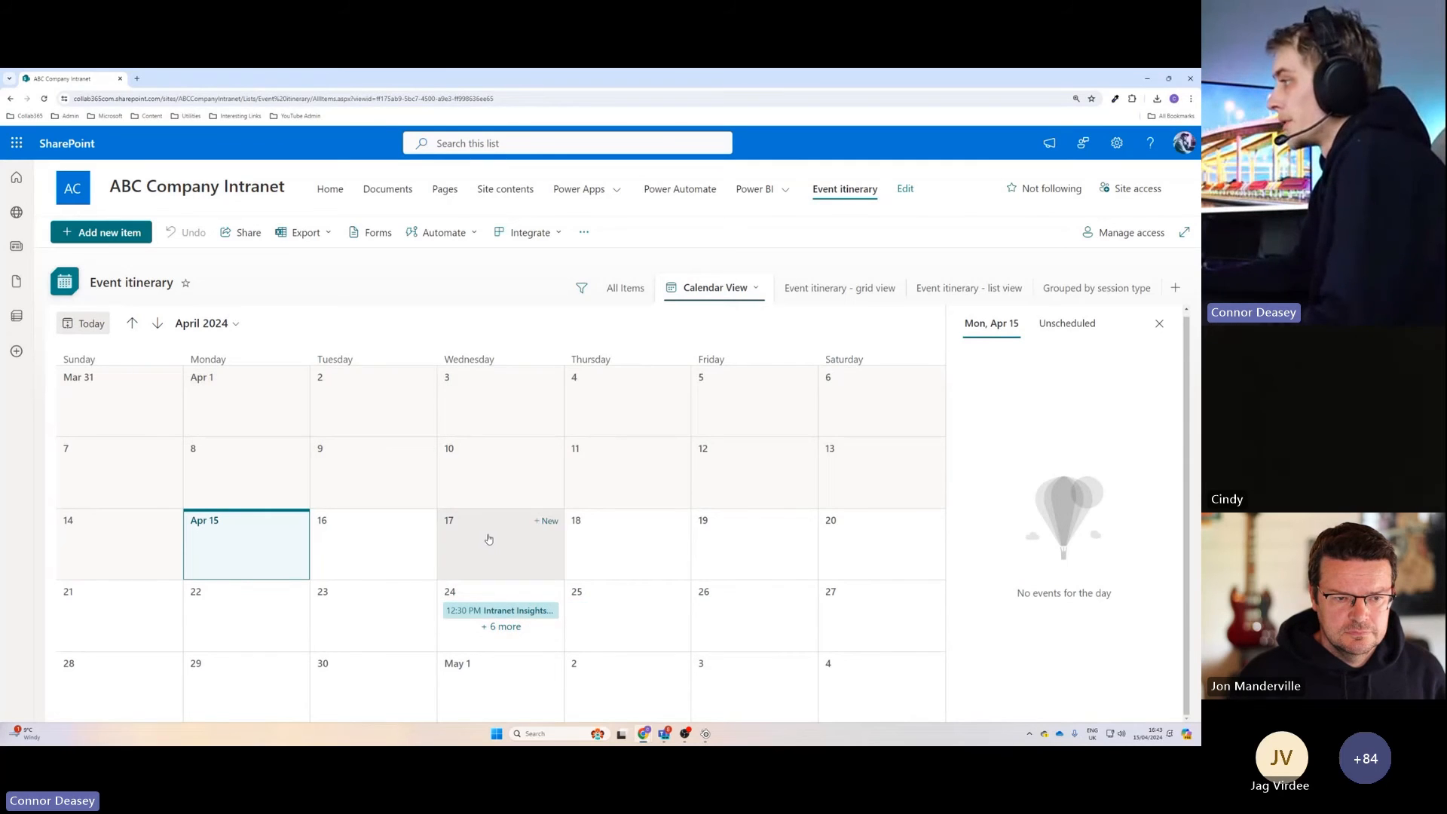
click(486, 604)
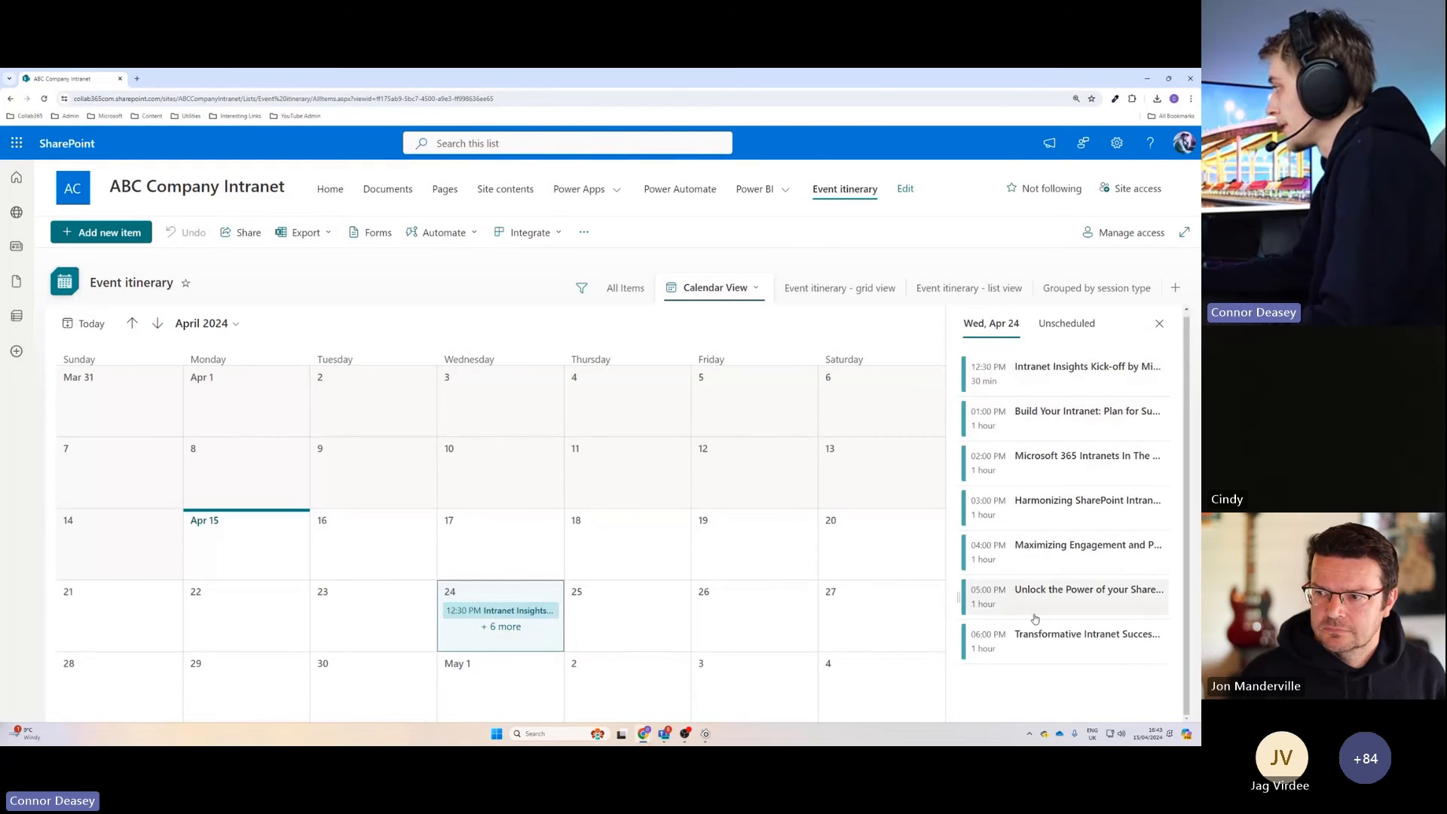
scroll(1035, 614, up, 1)
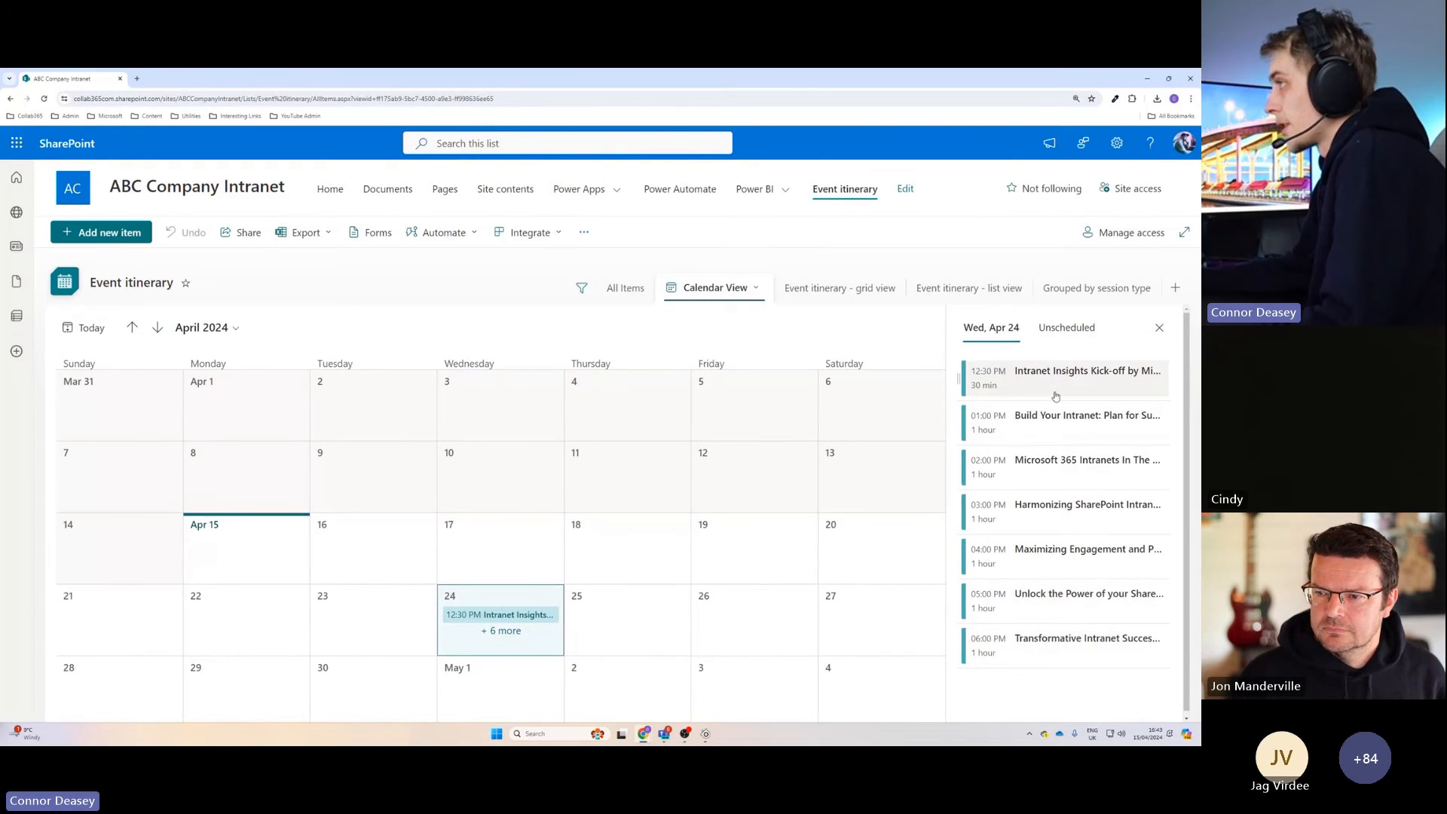
On the home page, switch the Event itinerary web part to "Calendar View", apply the change and republish the page.
click(330, 190)
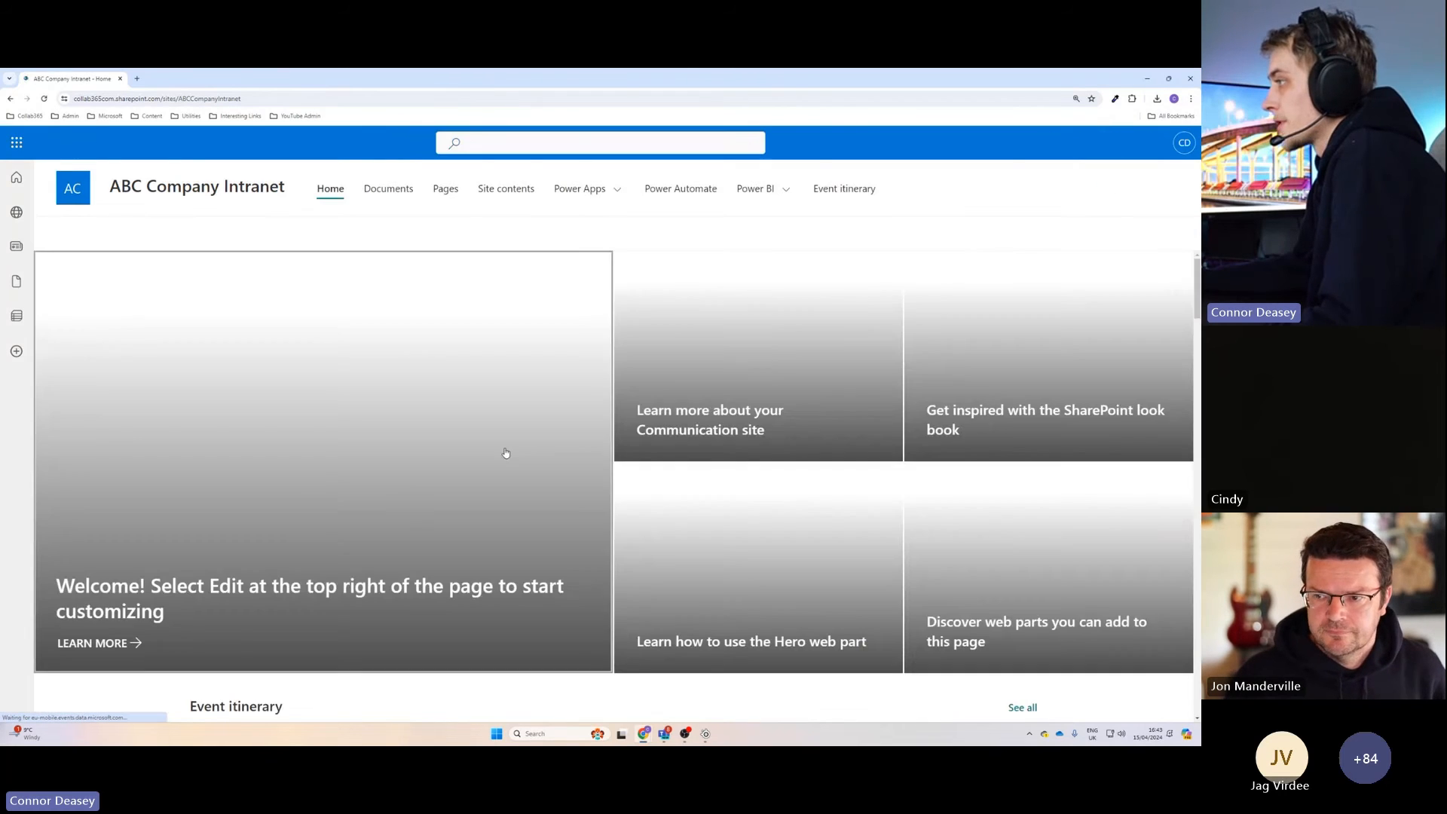
scroll(622, 630, down, 3)
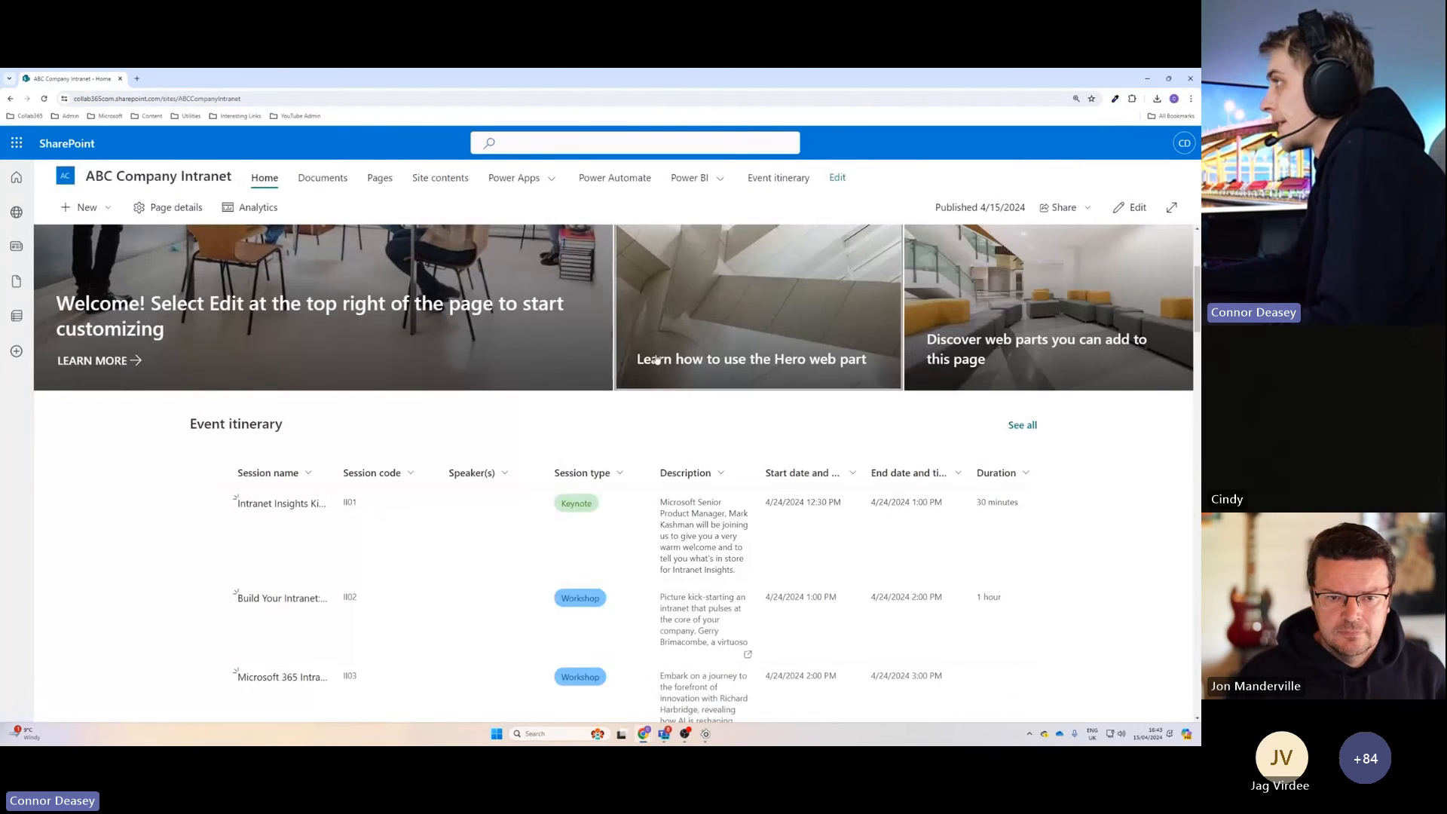
click(1129, 207)
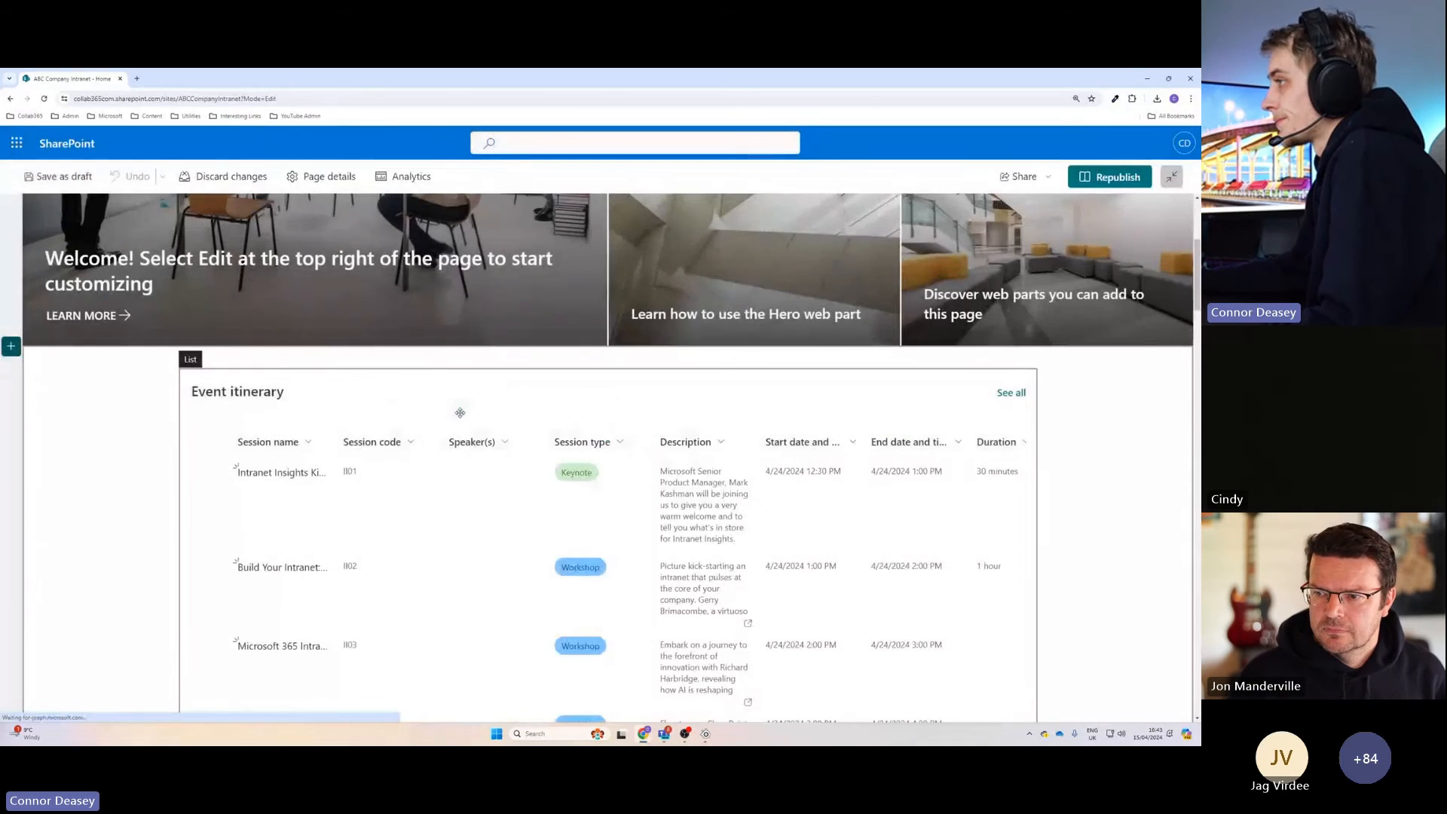
scroll(323, 395, down, 2)
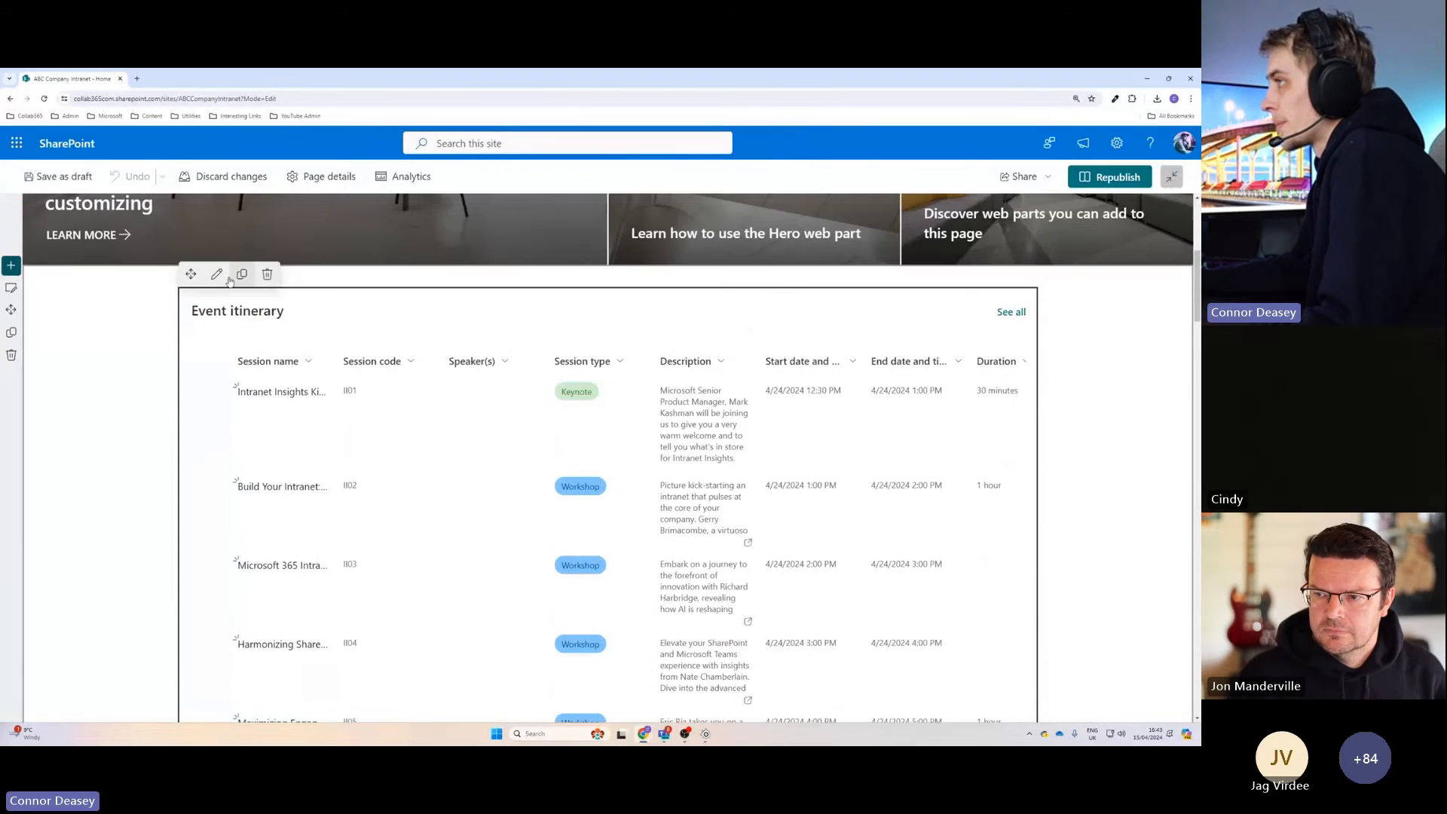
click(116, 274)
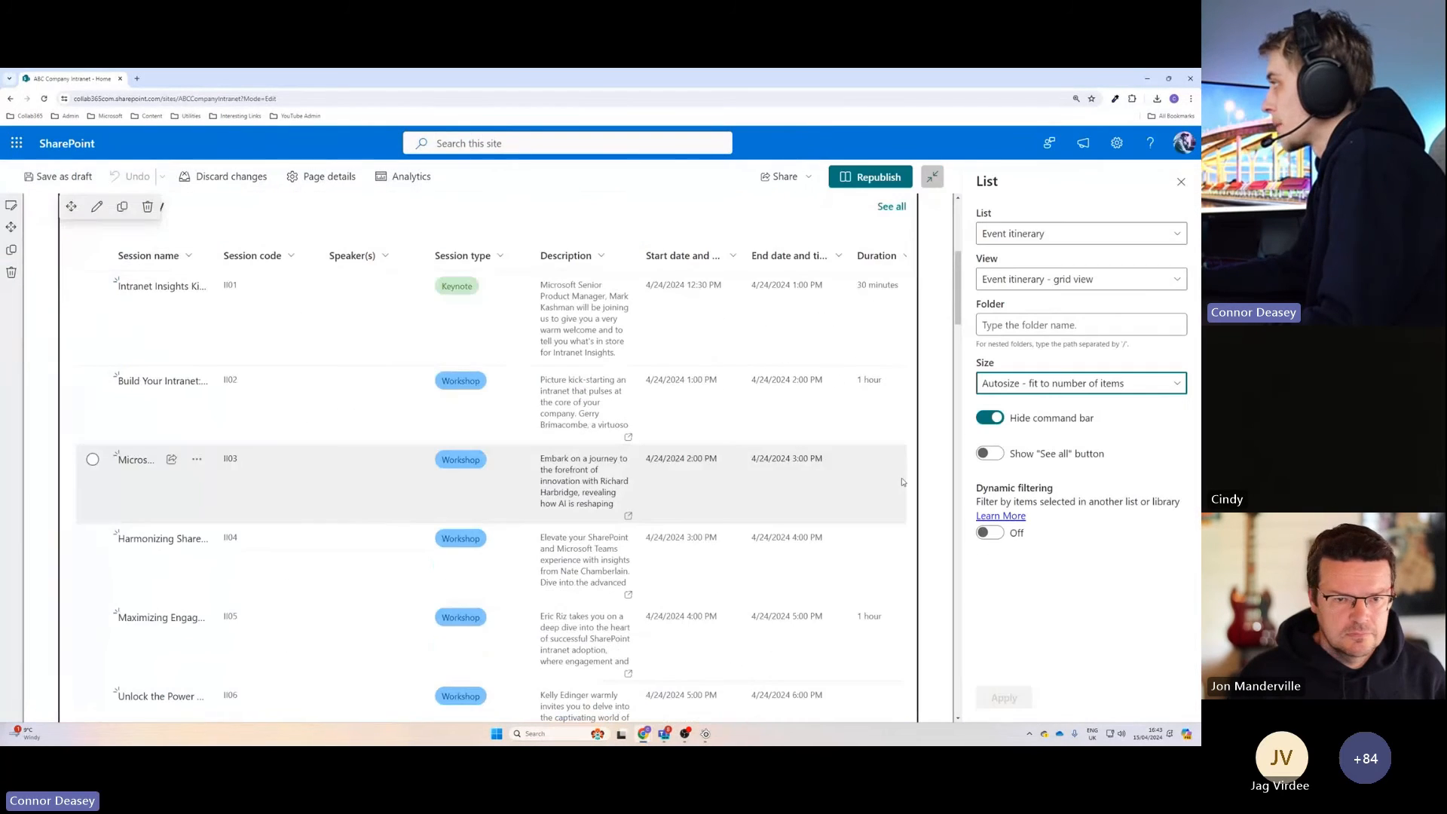
click(1041, 280)
click(1011, 331)
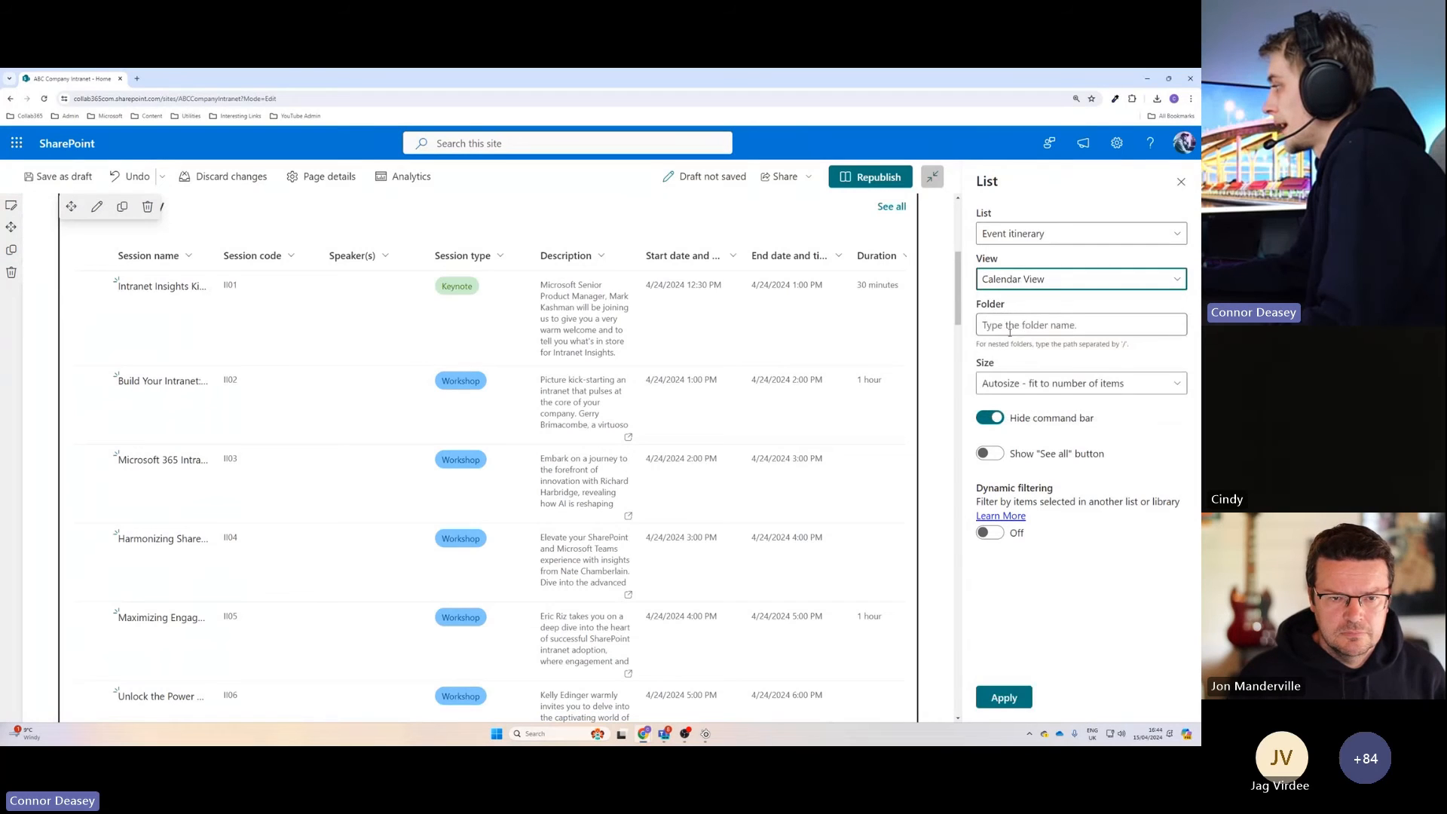
click(1005, 697)
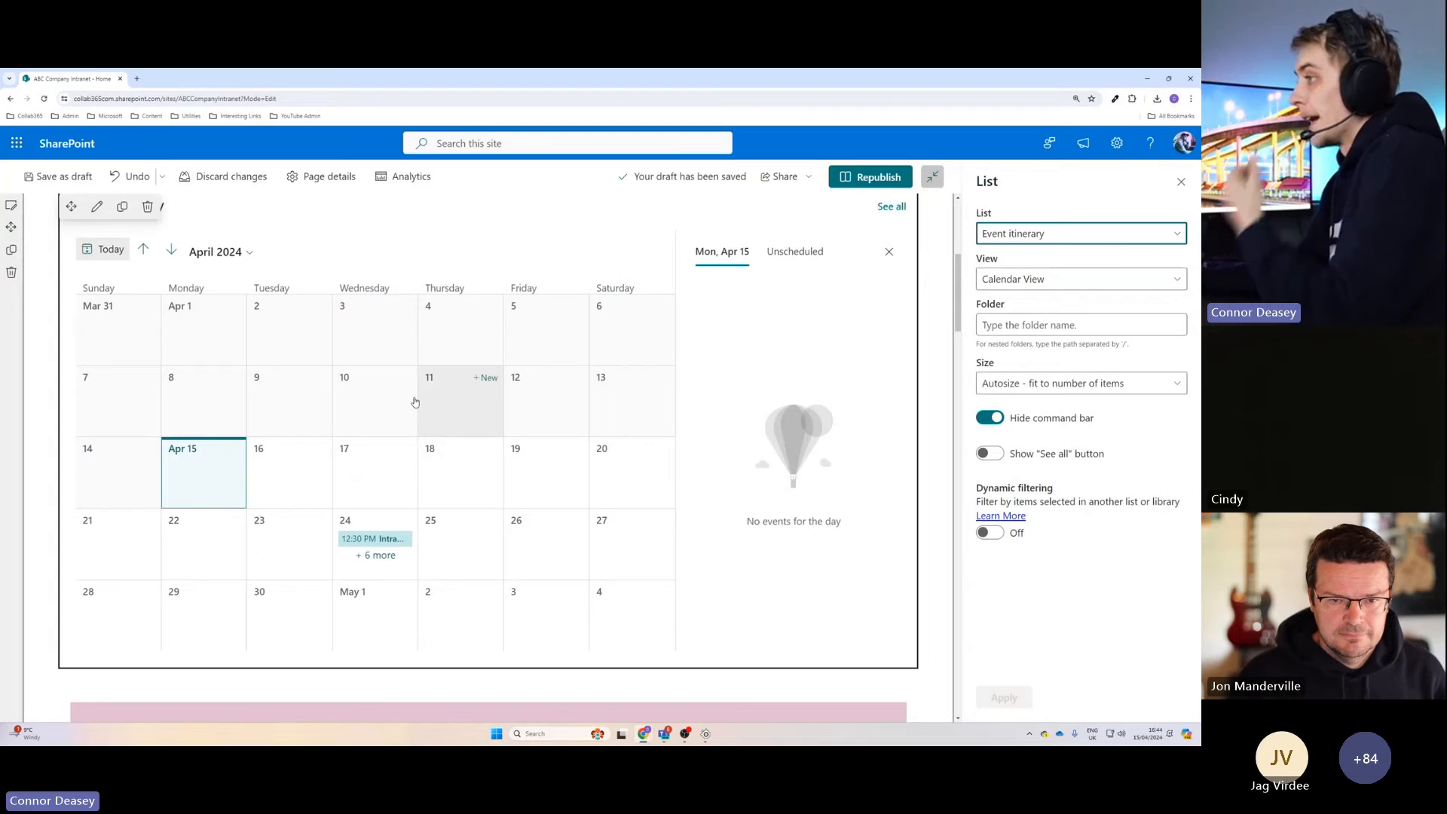
click(875, 181)
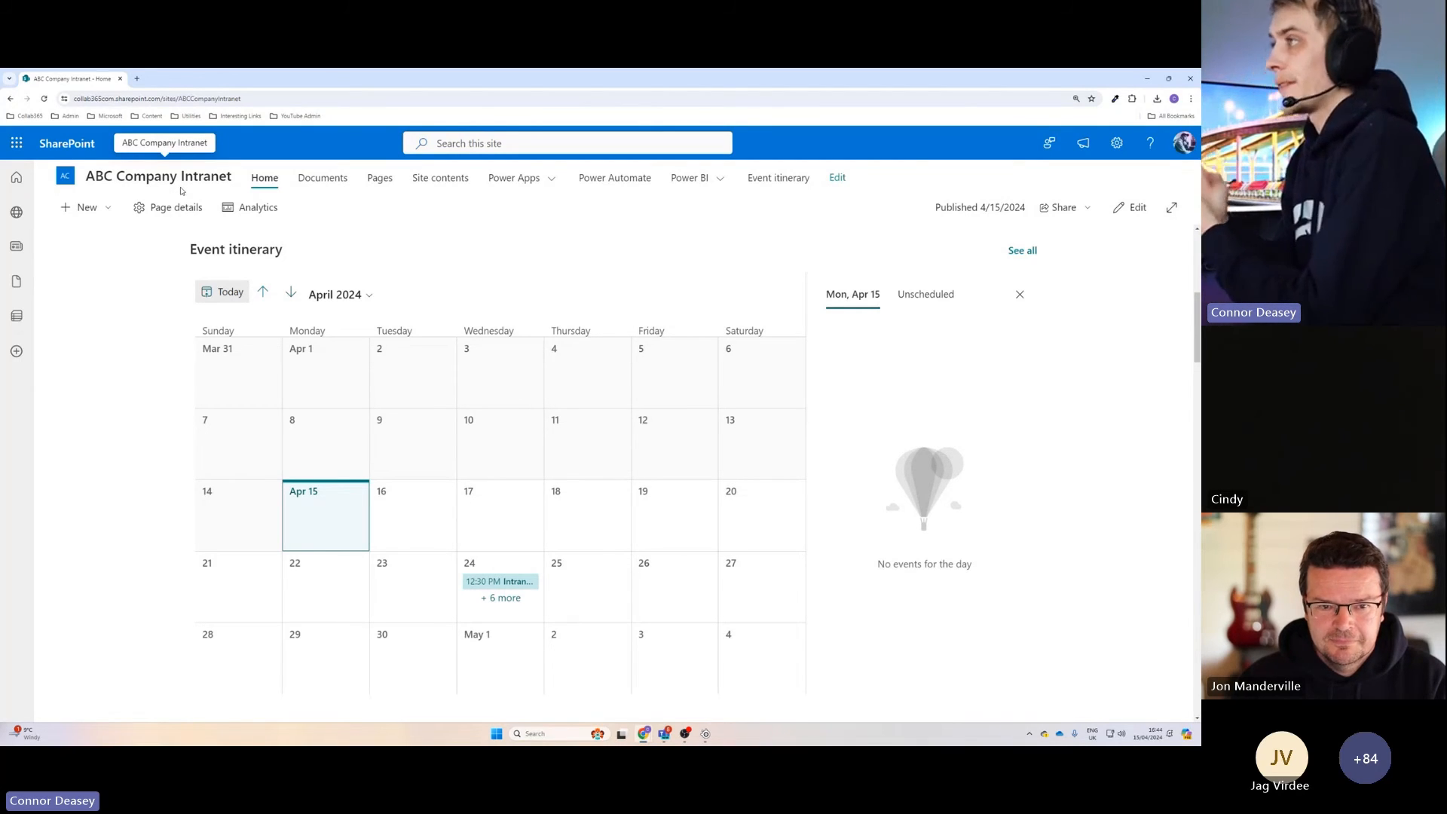
Switch to Power Automate by opening make.powerautomate.com in a new browser tab.
click(138, 79)
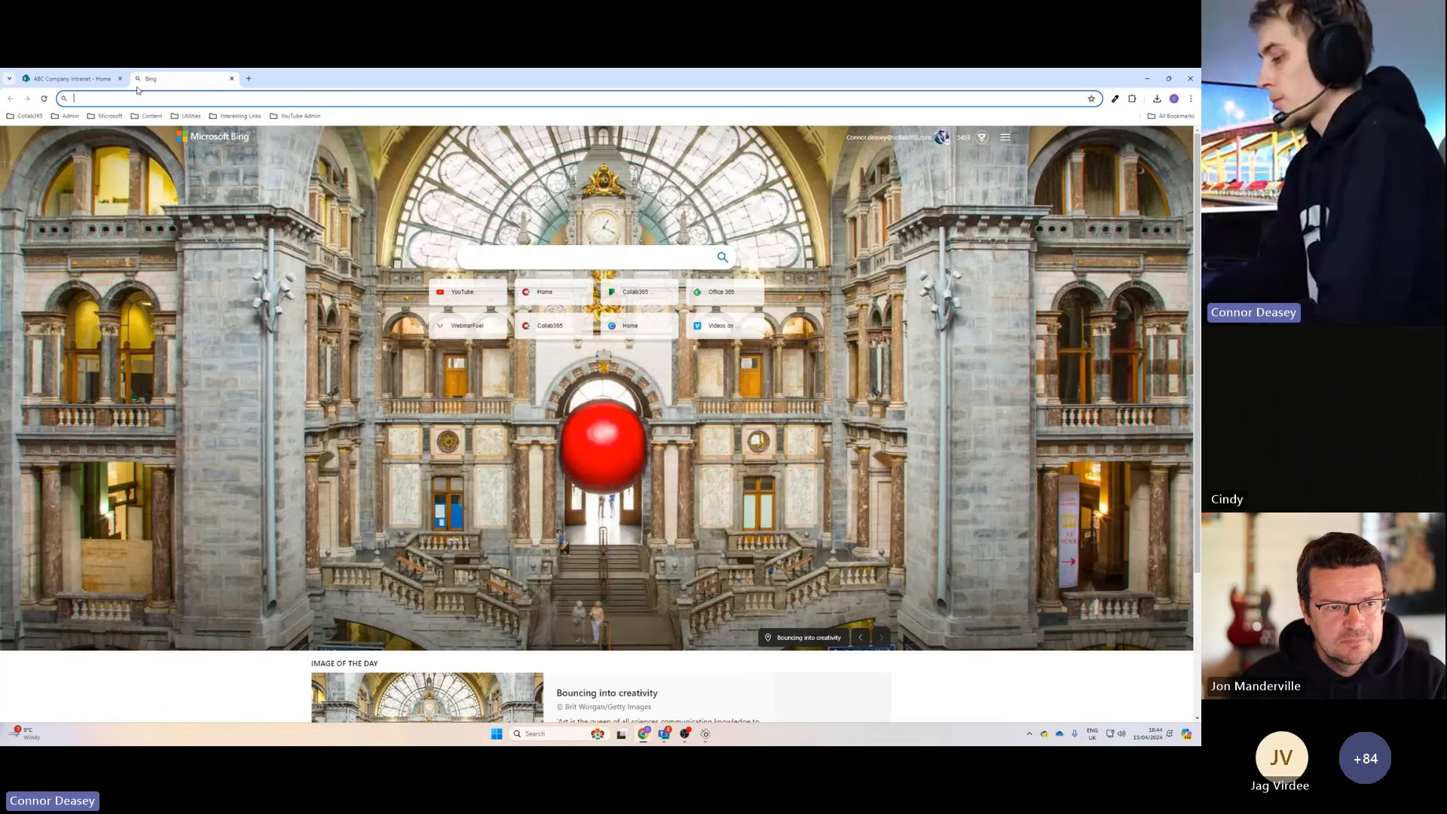
text(make.powerautomate.com)
key(Return)
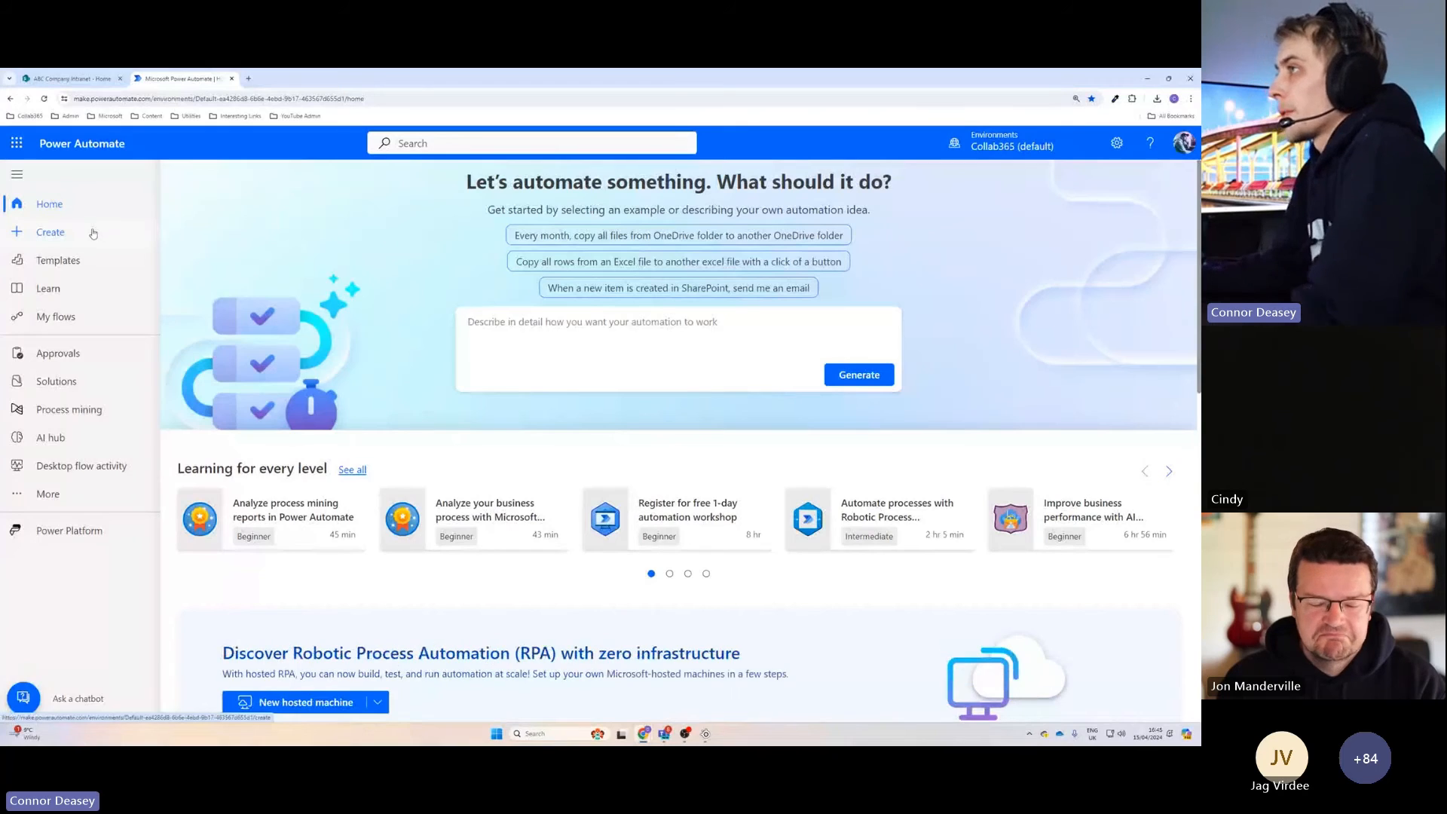
Create an automated cloud flow with the SharePoint trigger "When an item is created" and open the trigger's parameters.
click(94, 234)
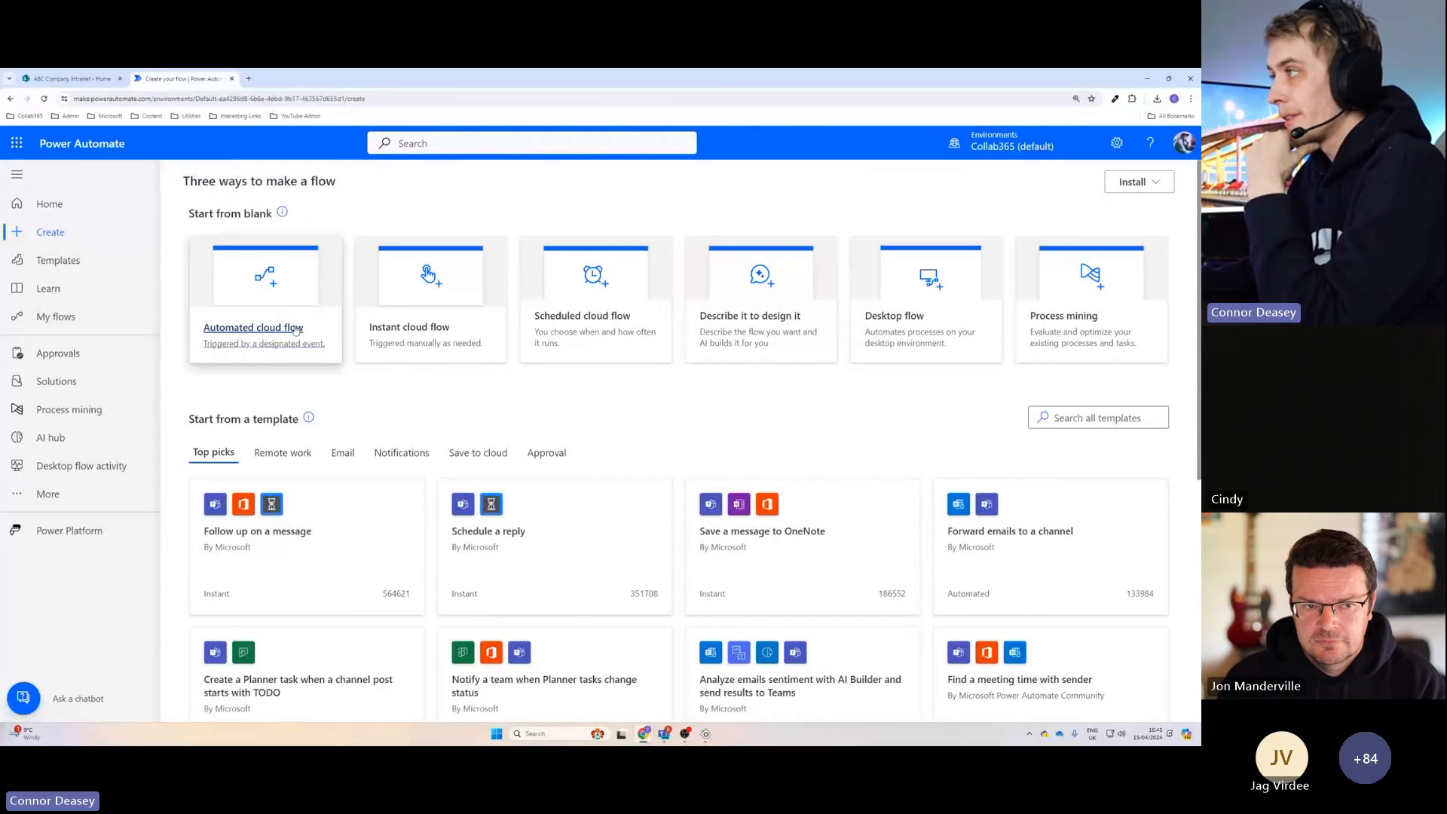
click(248, 332)
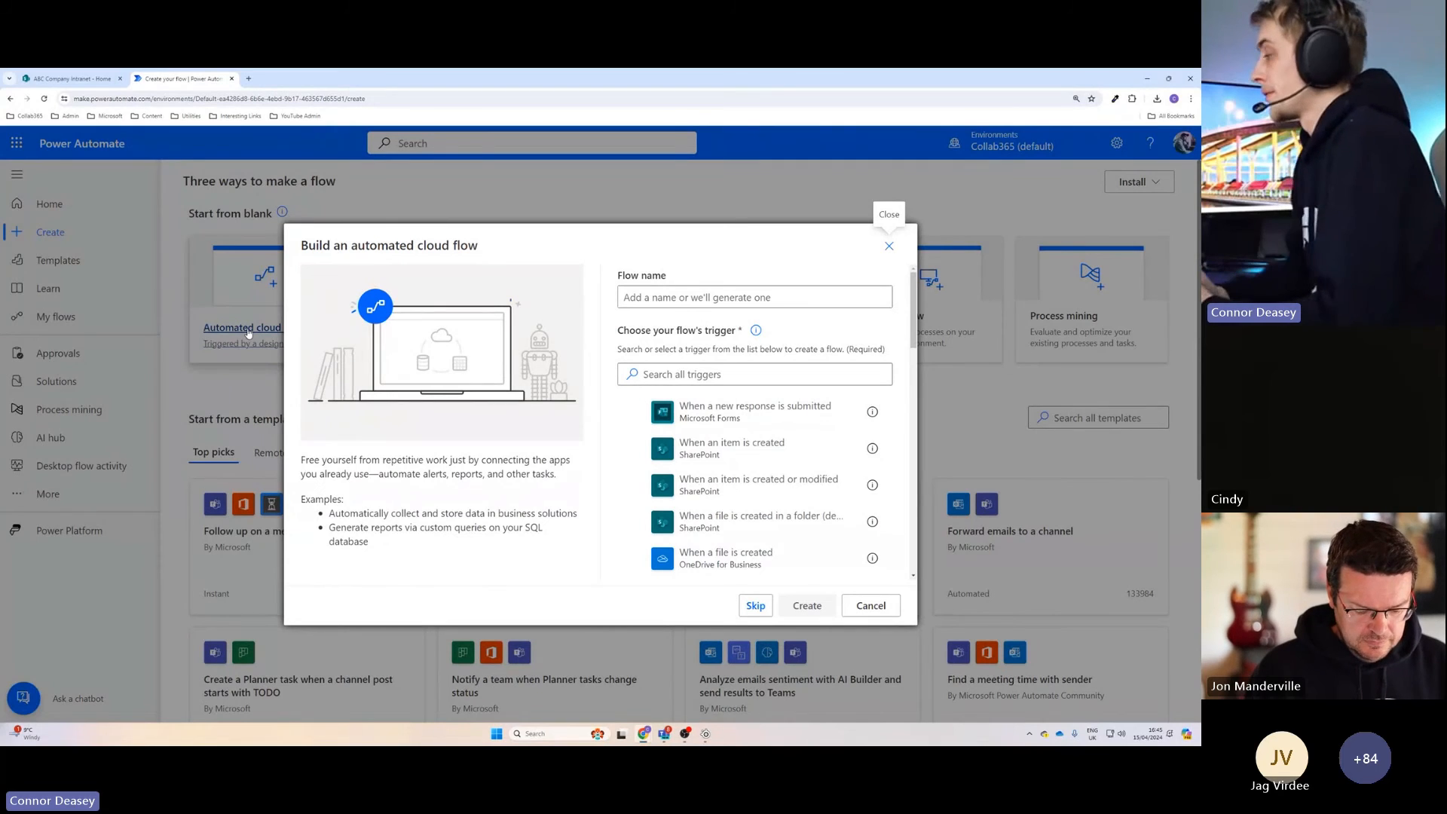
click(635, 450)
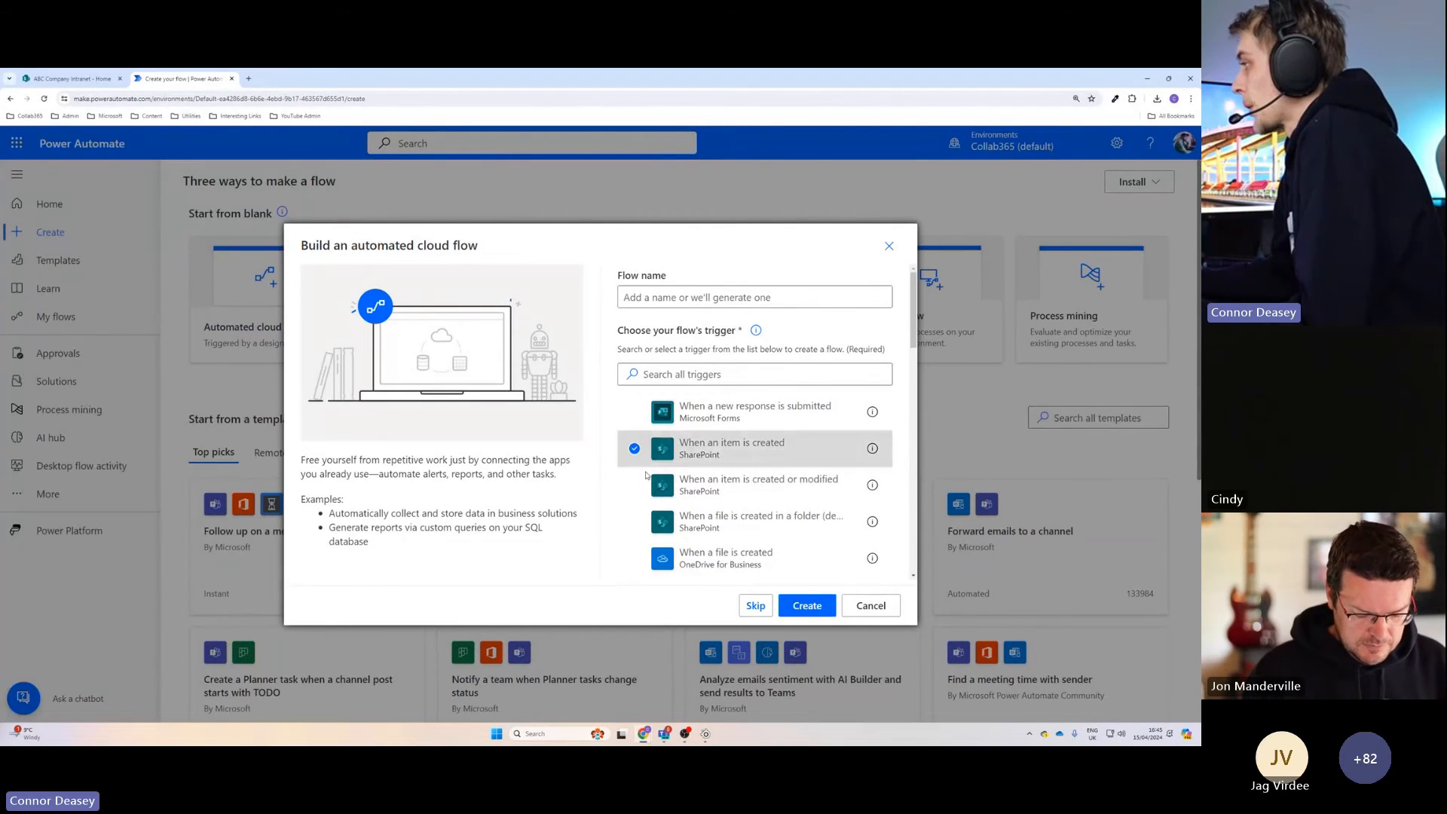
click(808, 606)
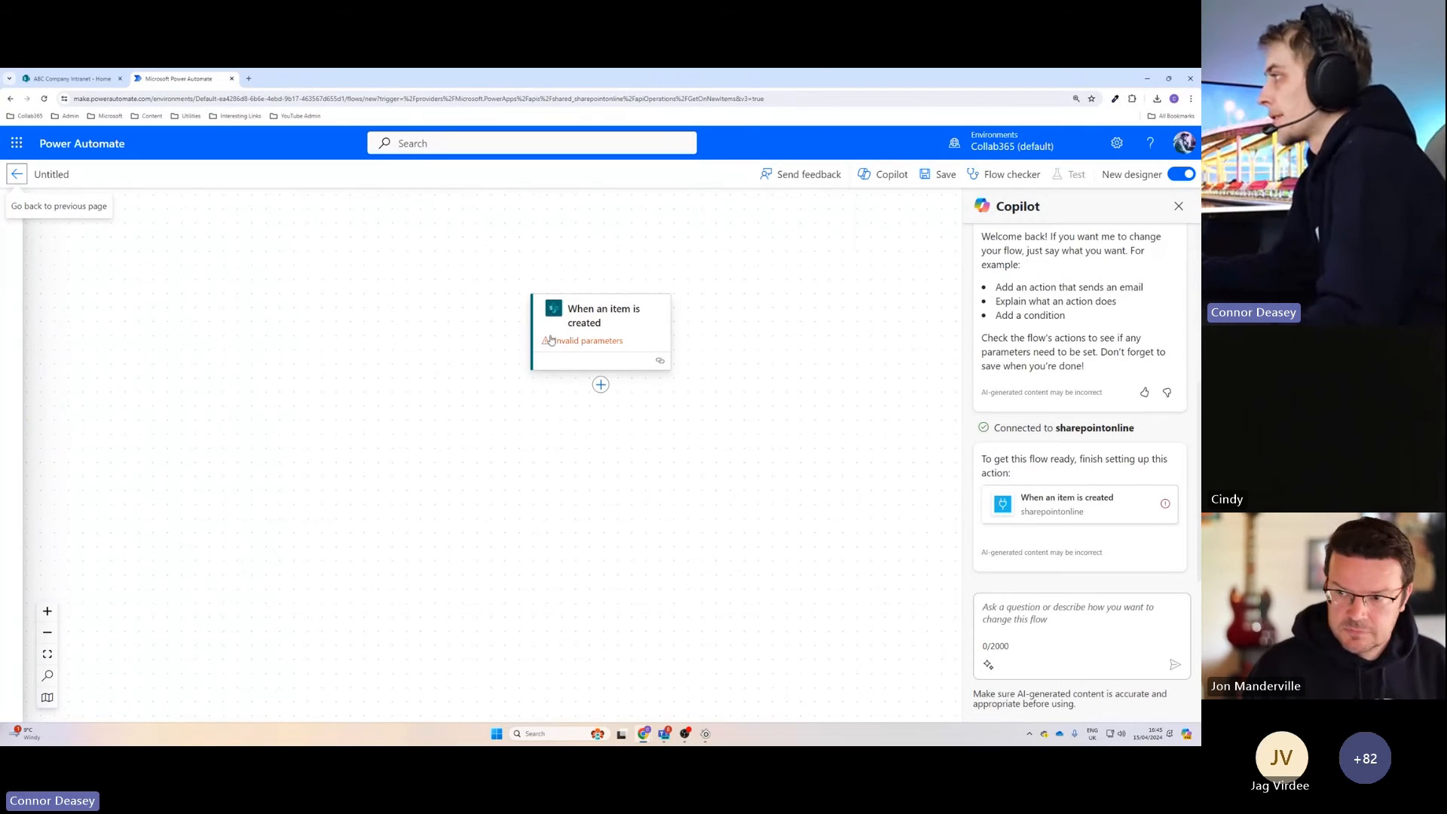
click(623, 322)
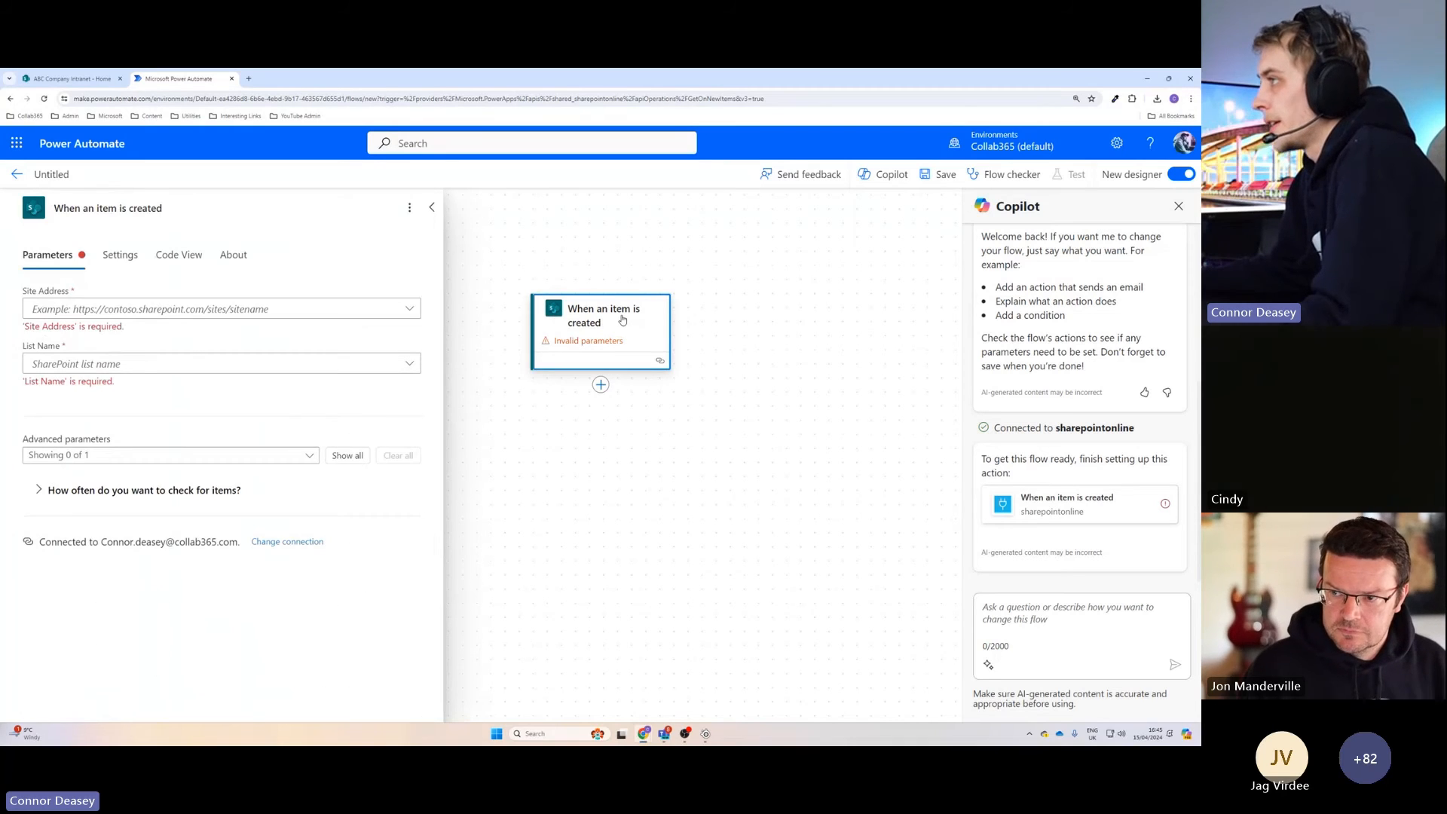
Set the trigger's site address to ABC Company Intranet and open the list name choices.
click(410, 310)
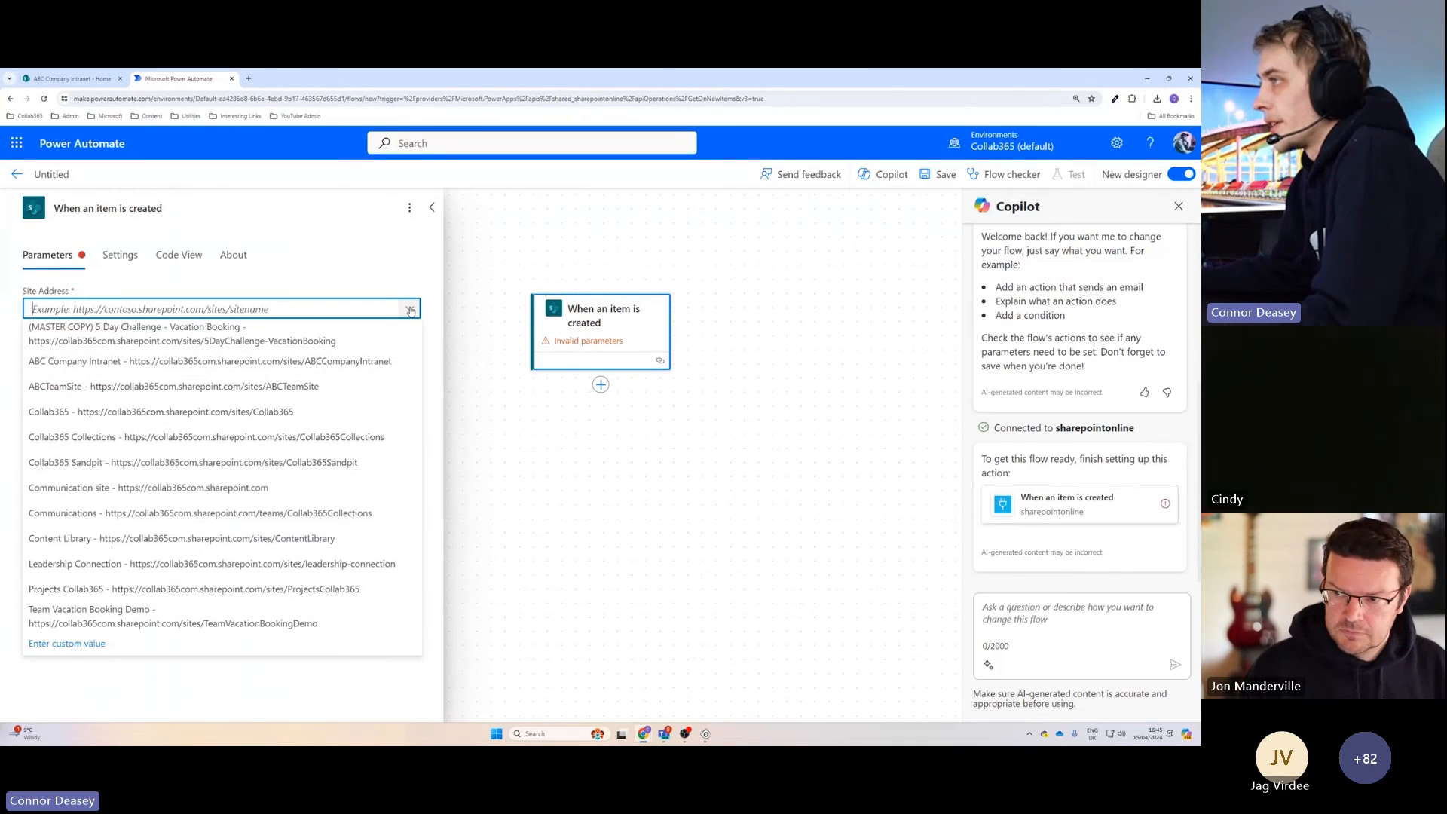
click(90, 365)
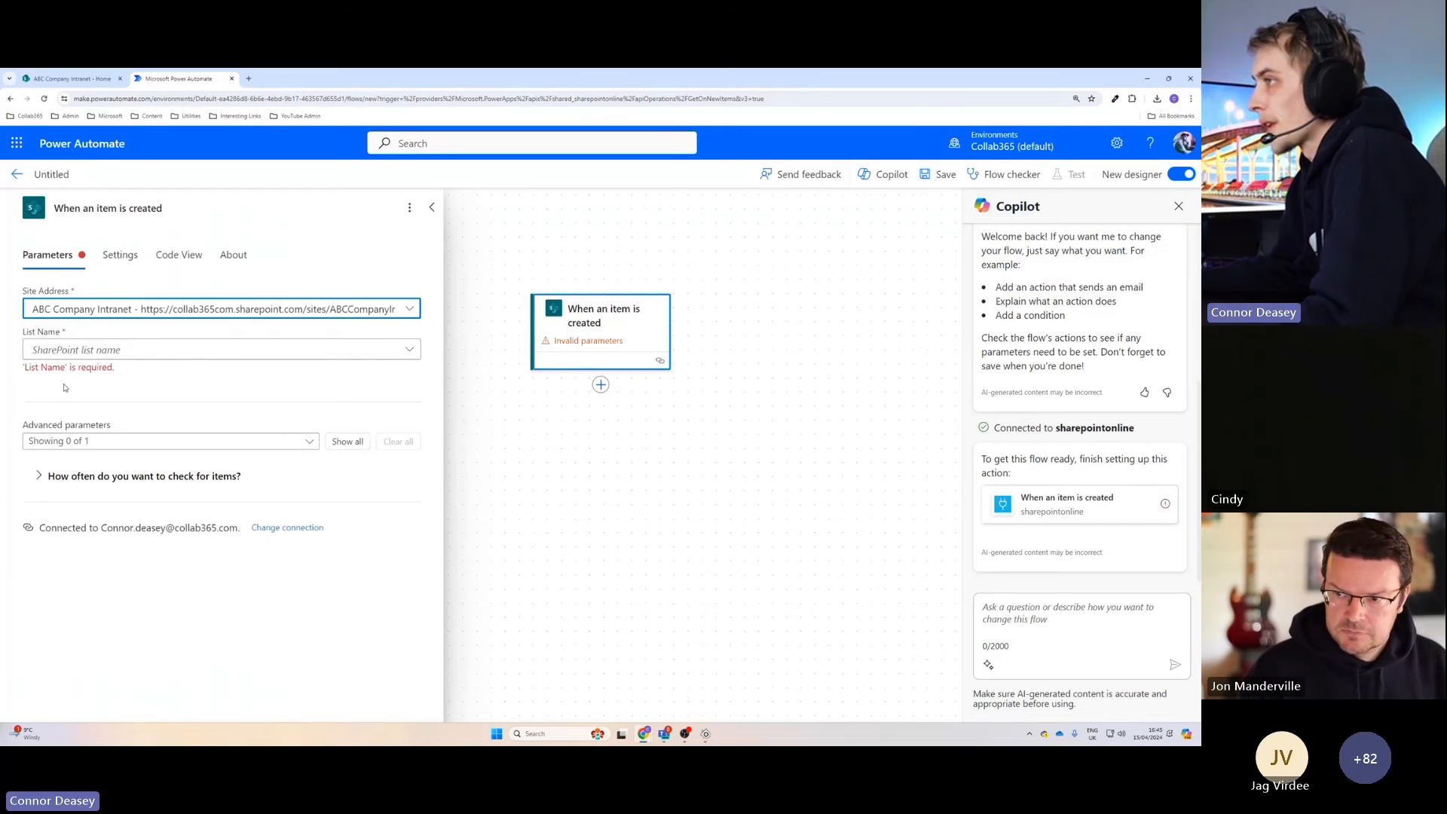
click(410, 350)
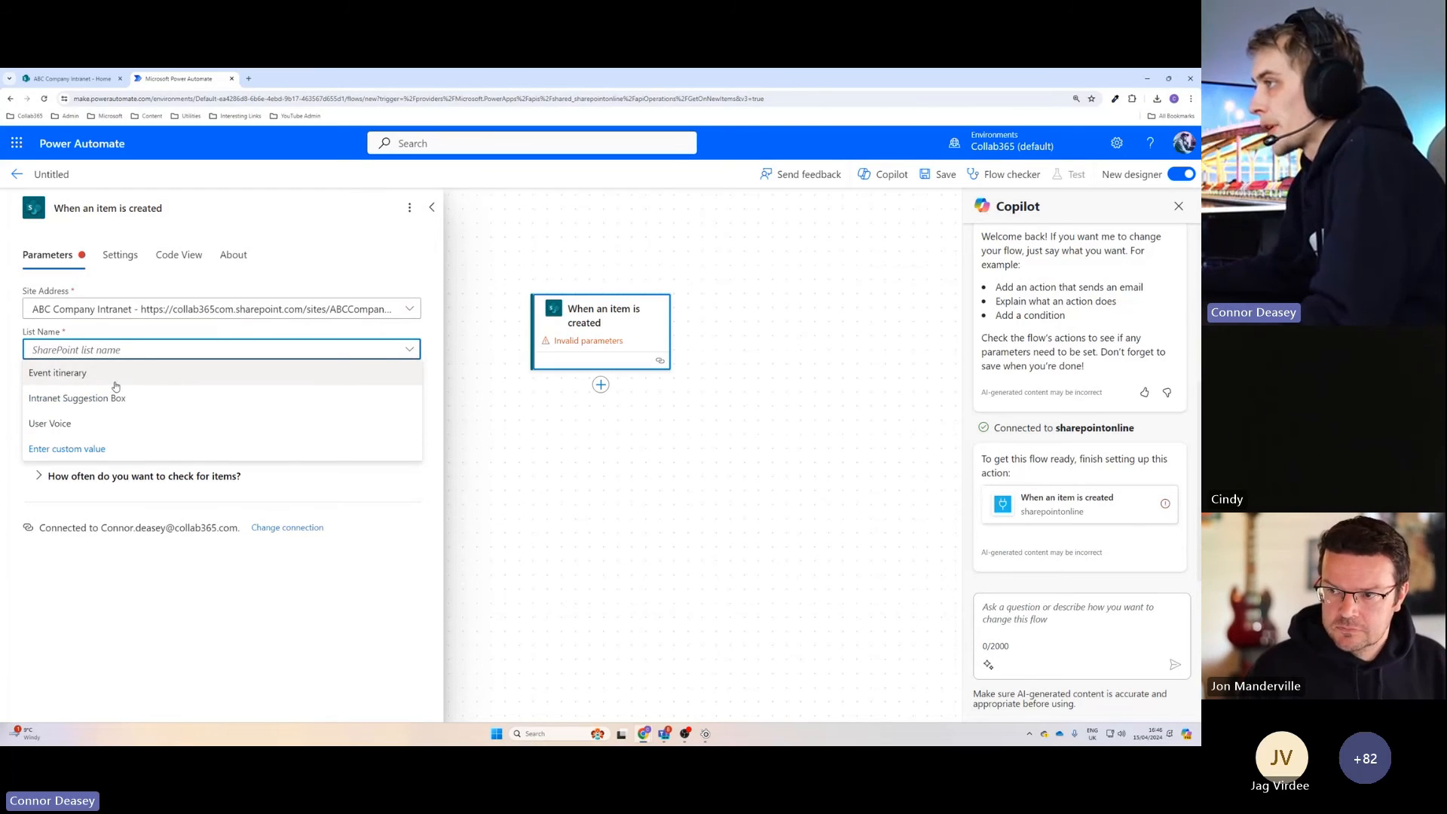
Switch to the SharePoint site and examine the site contents for the list behind the Training Events web part.
click(86, 77)
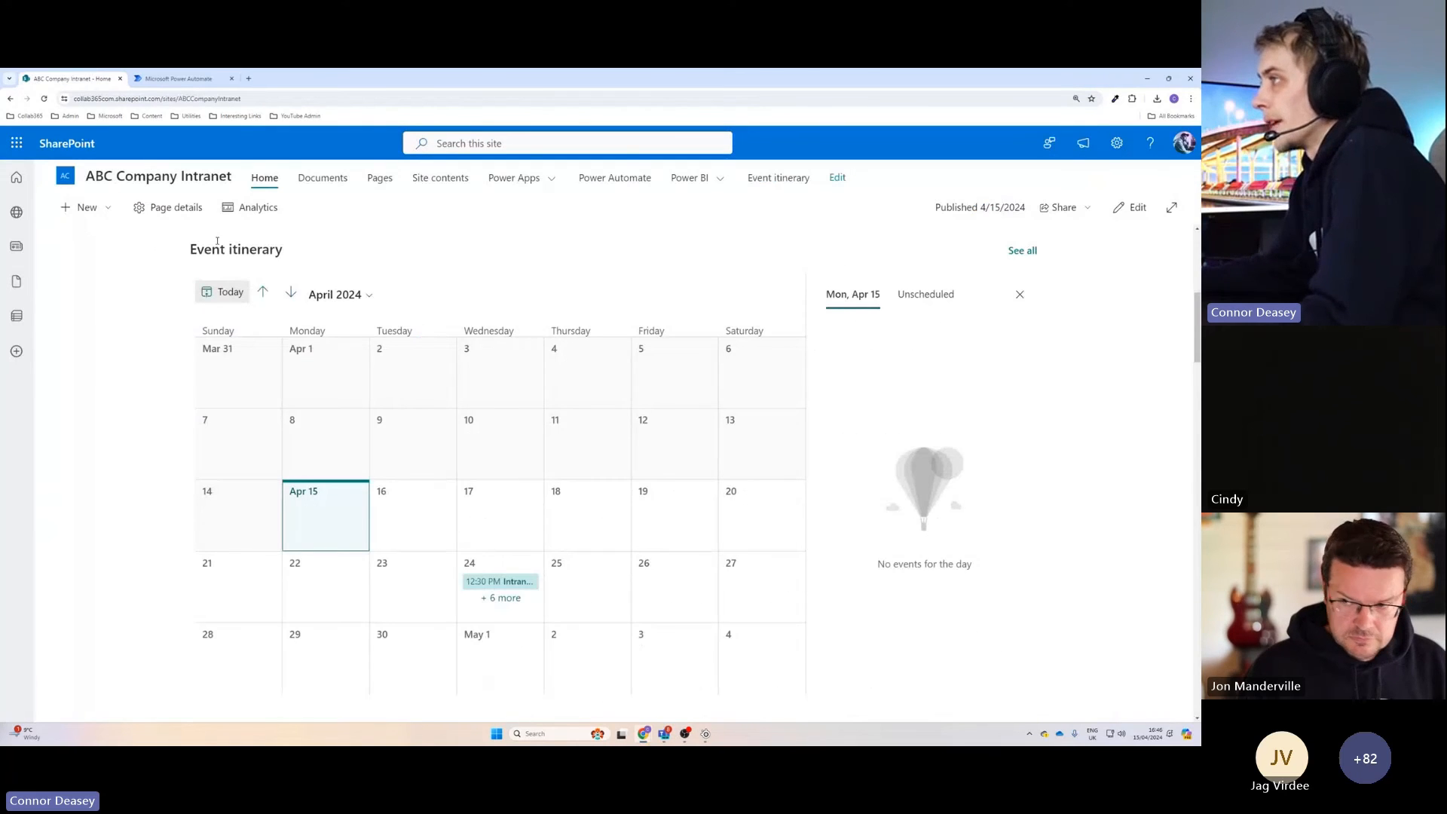
scroll(466, 503, down, 10)
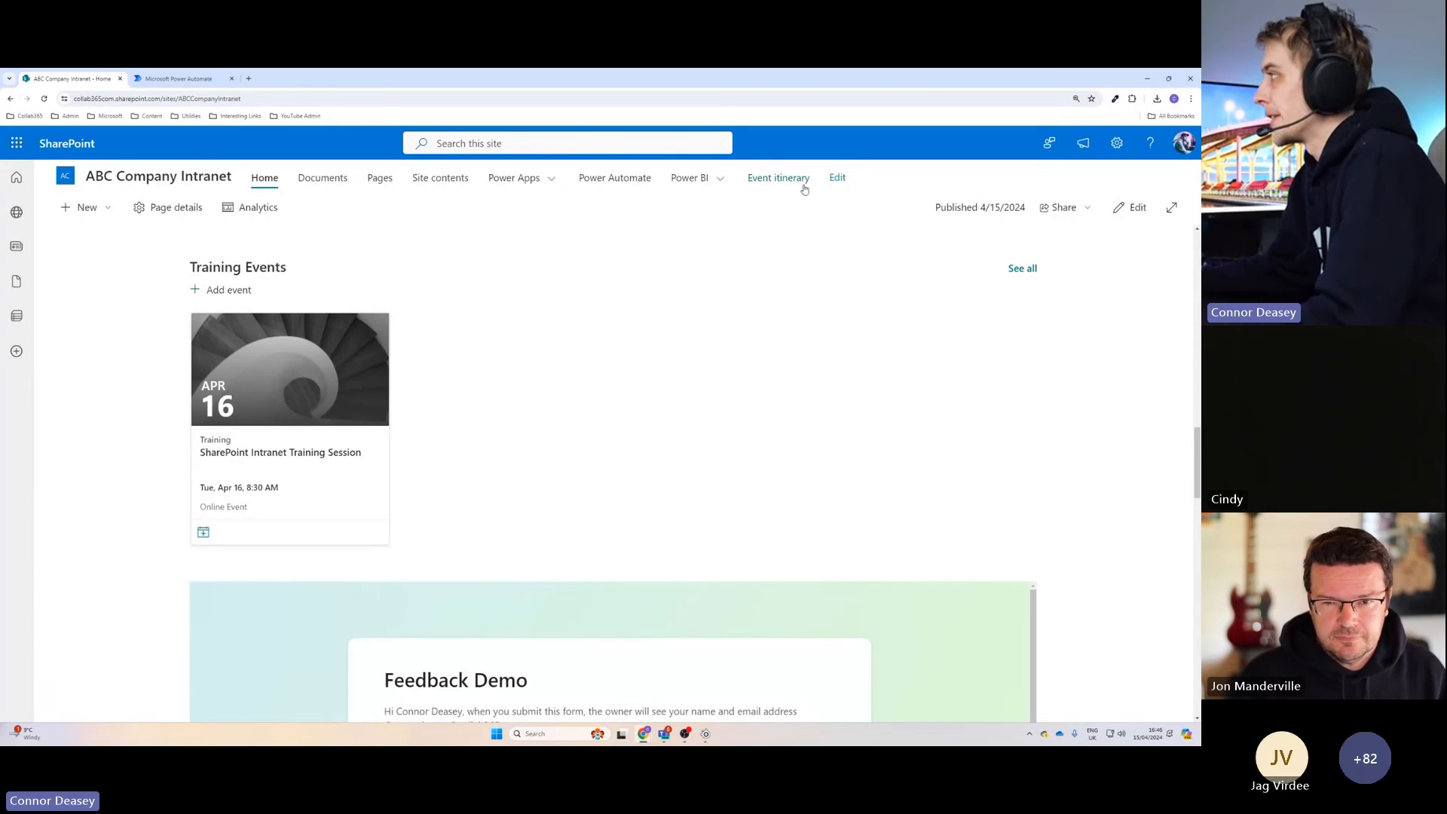
click(435, 181)
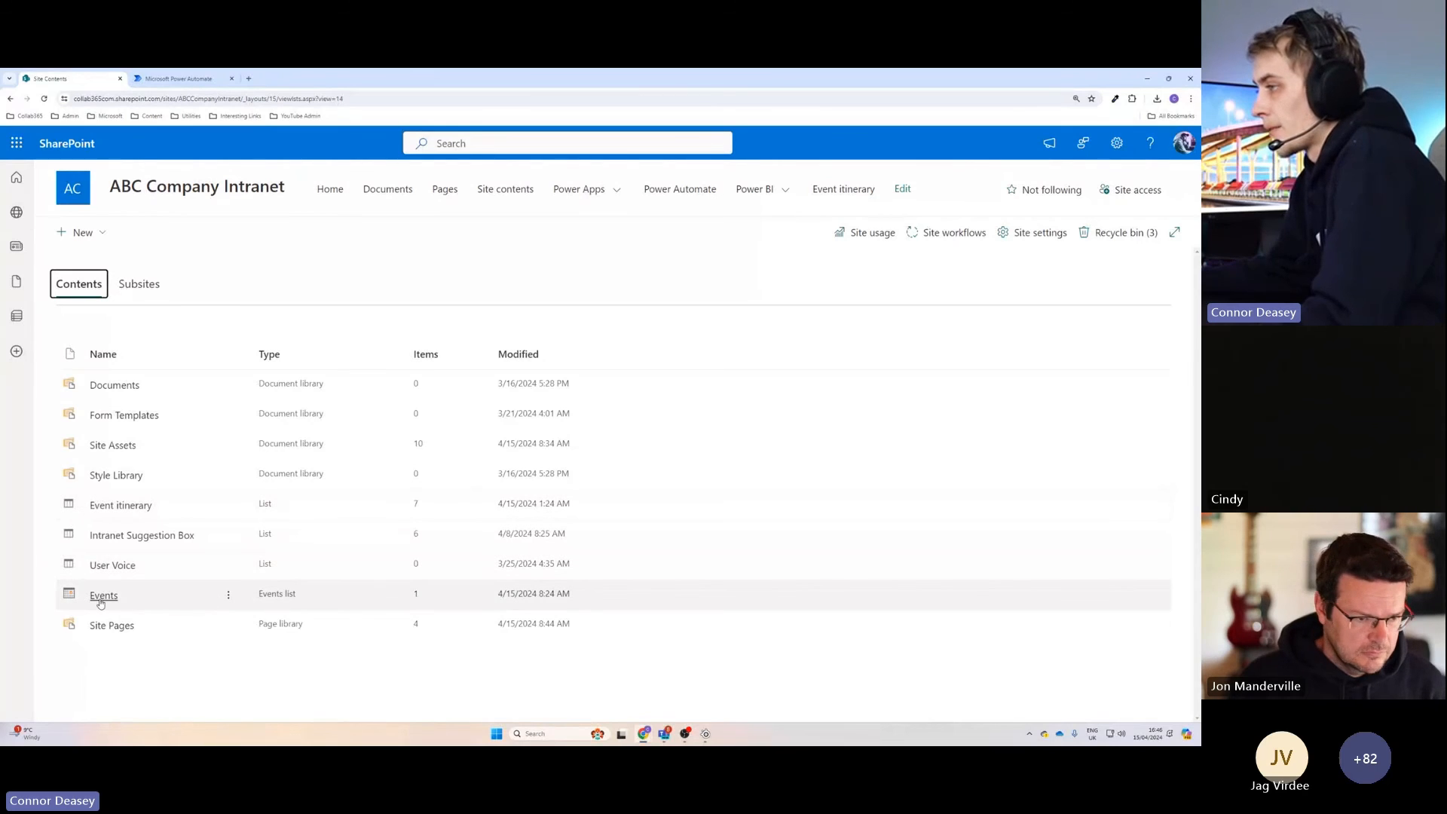
ctrl+scroll(83, 588, up, 7)
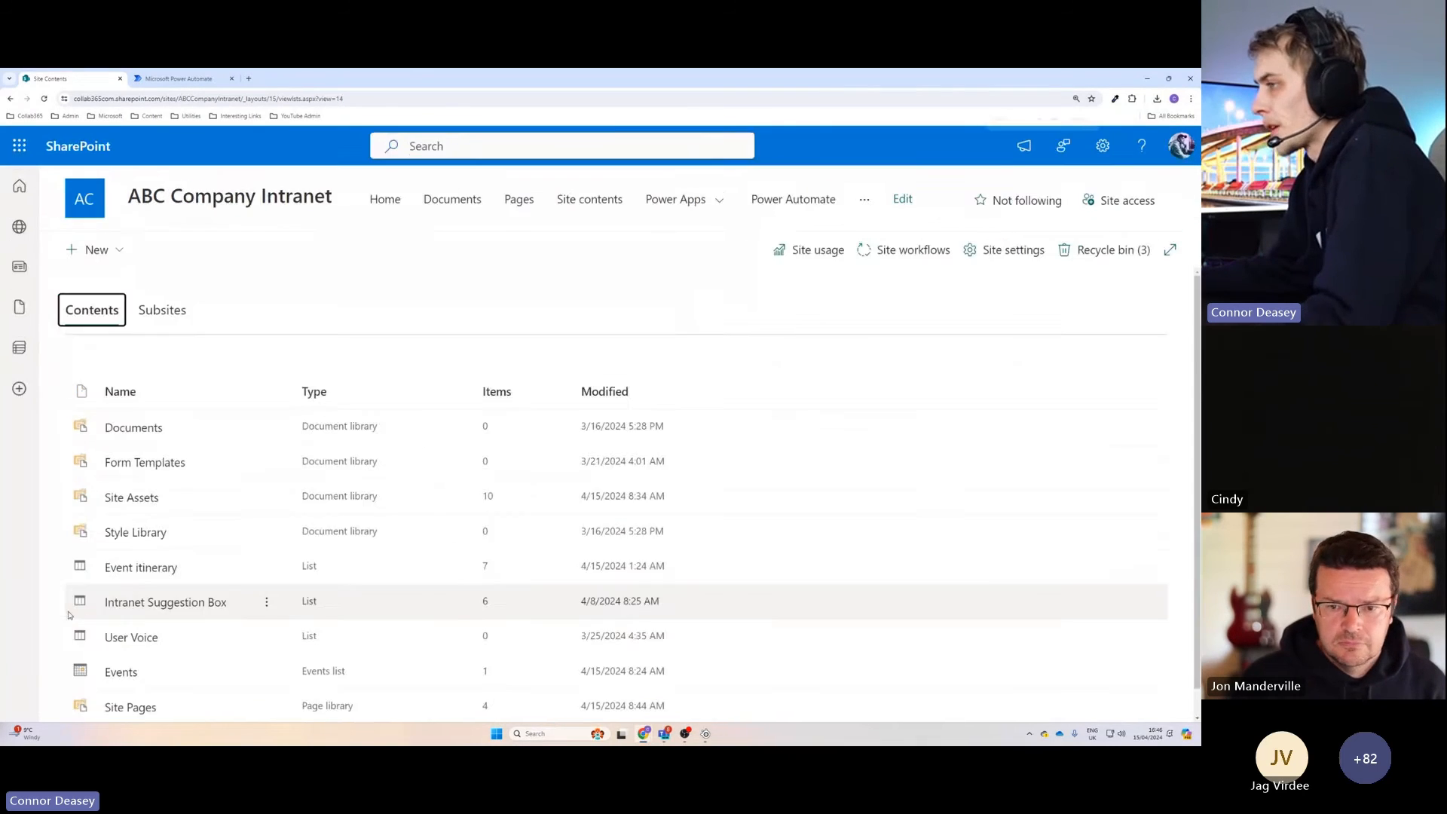
scroll(101, 567, down, 5)
scroll(104, 562, up, 1)
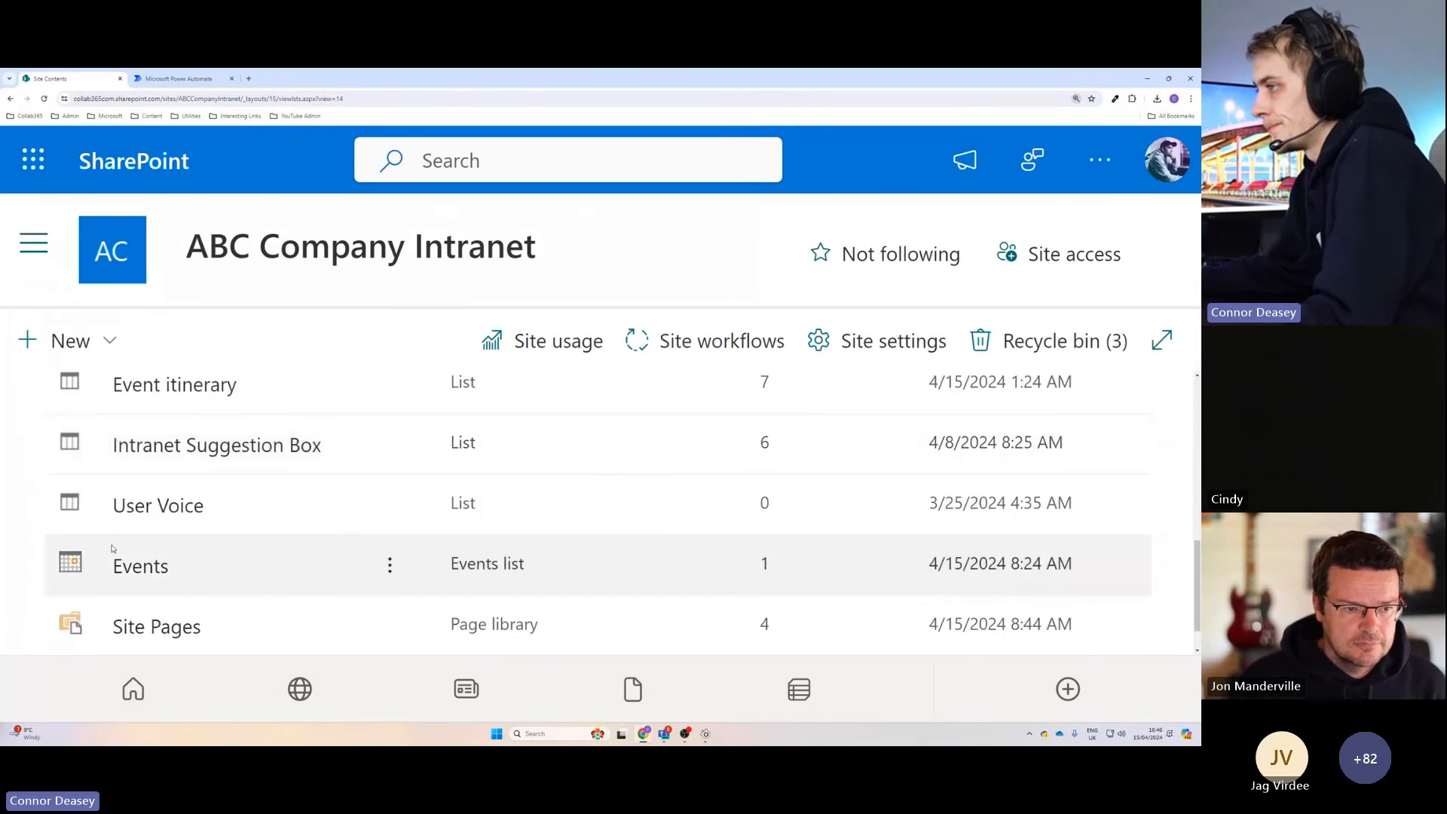
ctrl+scroll(352, 477, down, 4)
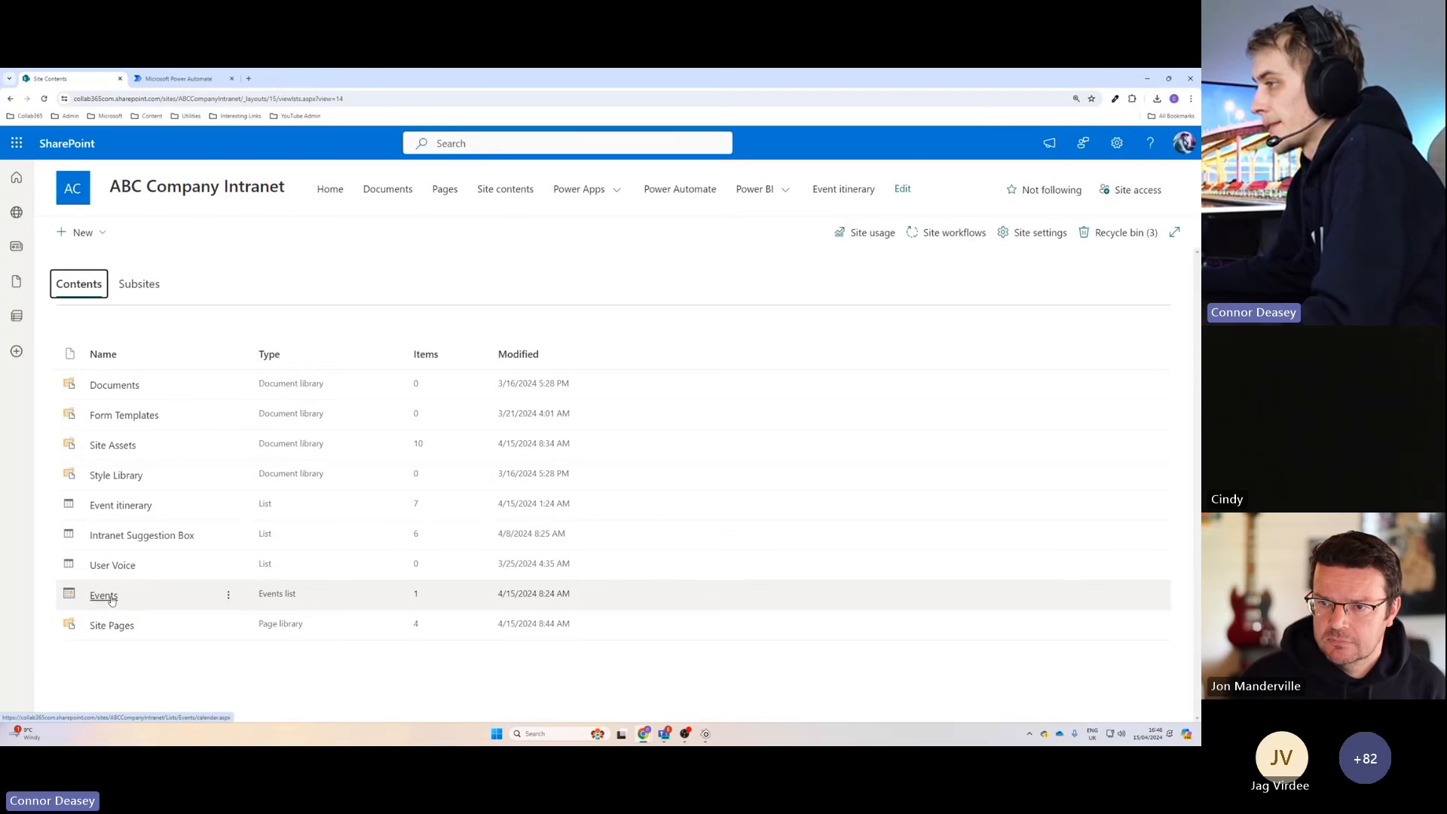
Back in Power Automate, enter "Events" as a custom value for the trigger's list name.
click(178, 79)
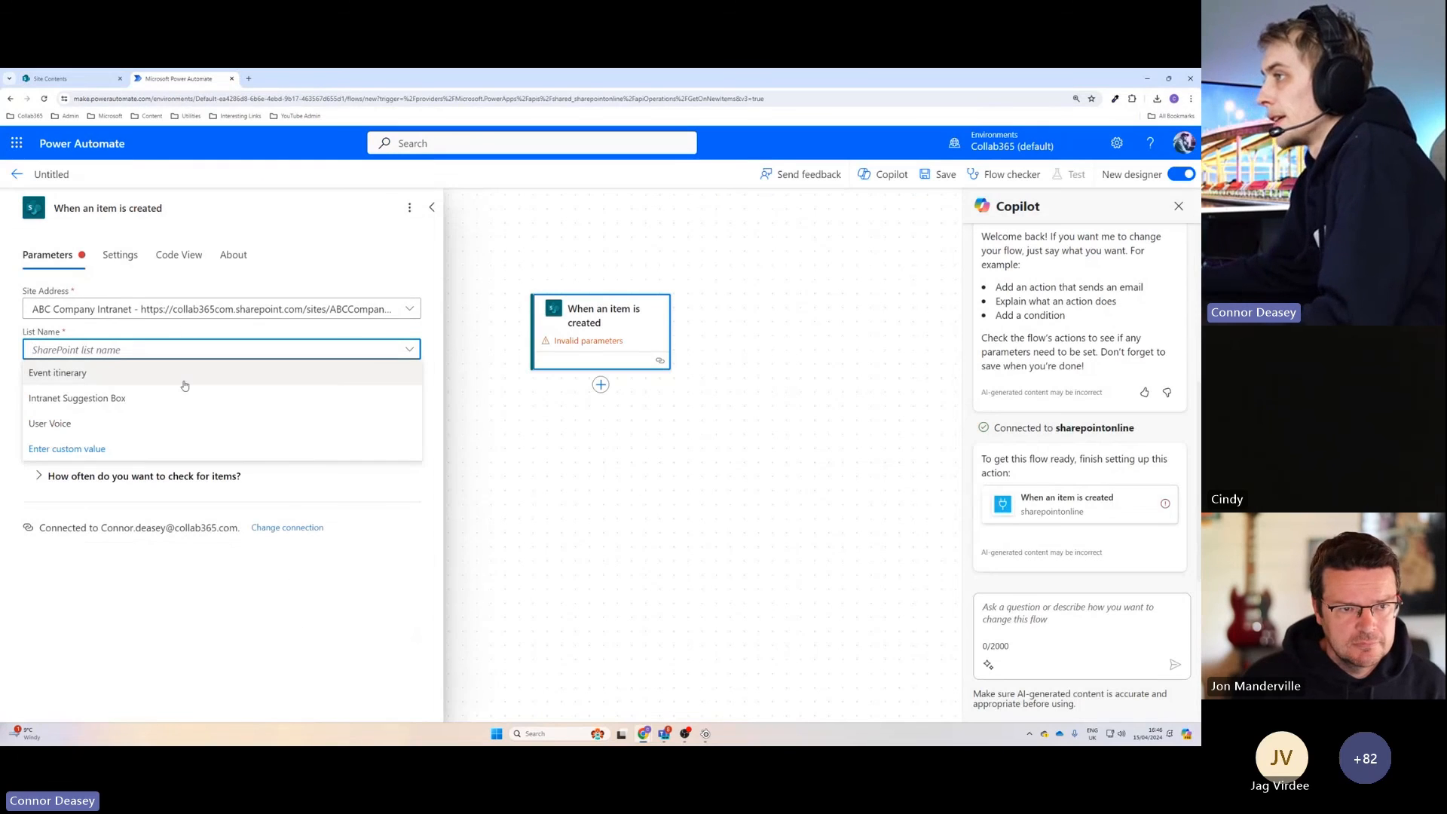
click(220, 447)
text(e)
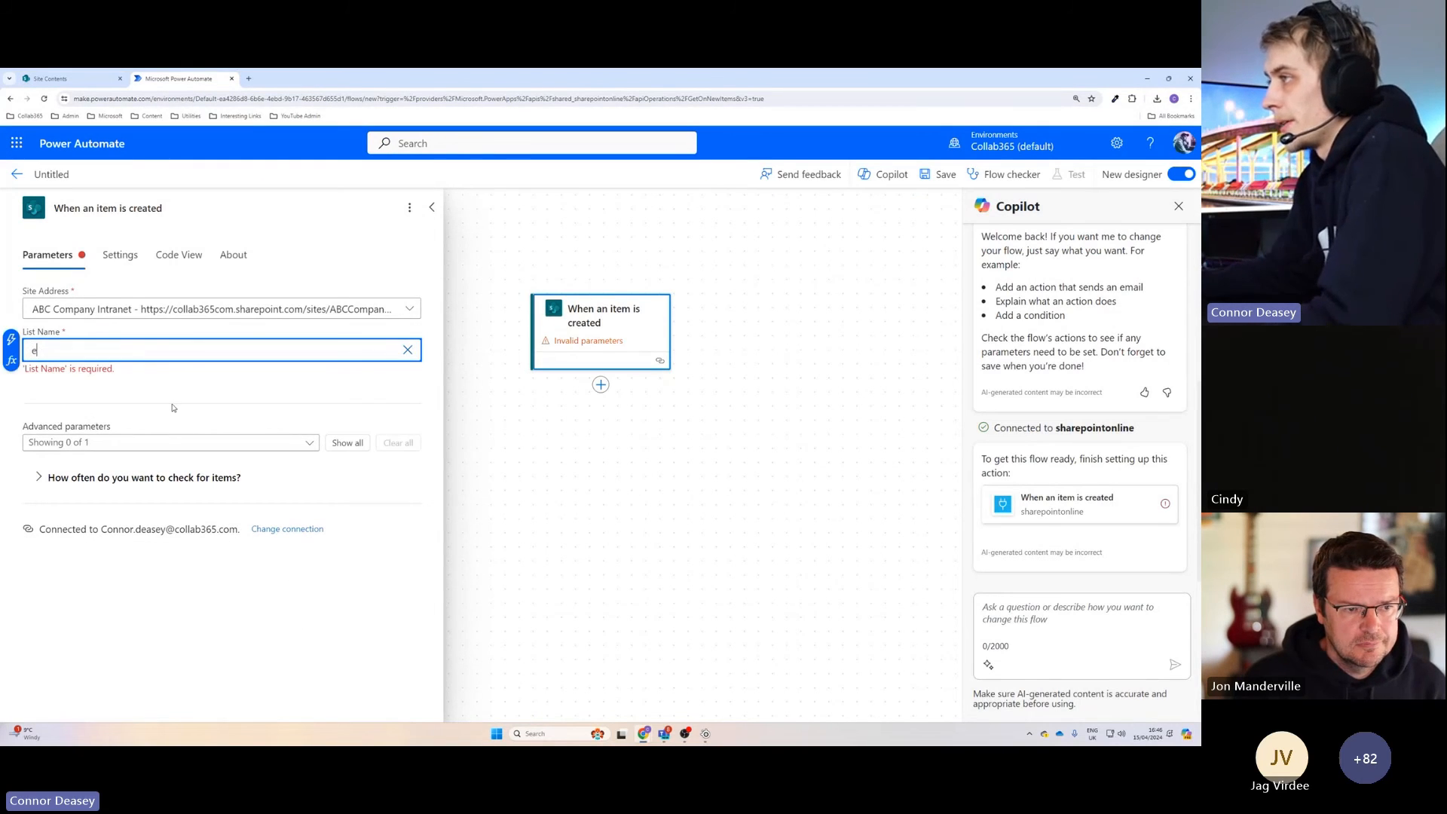
text(vents)
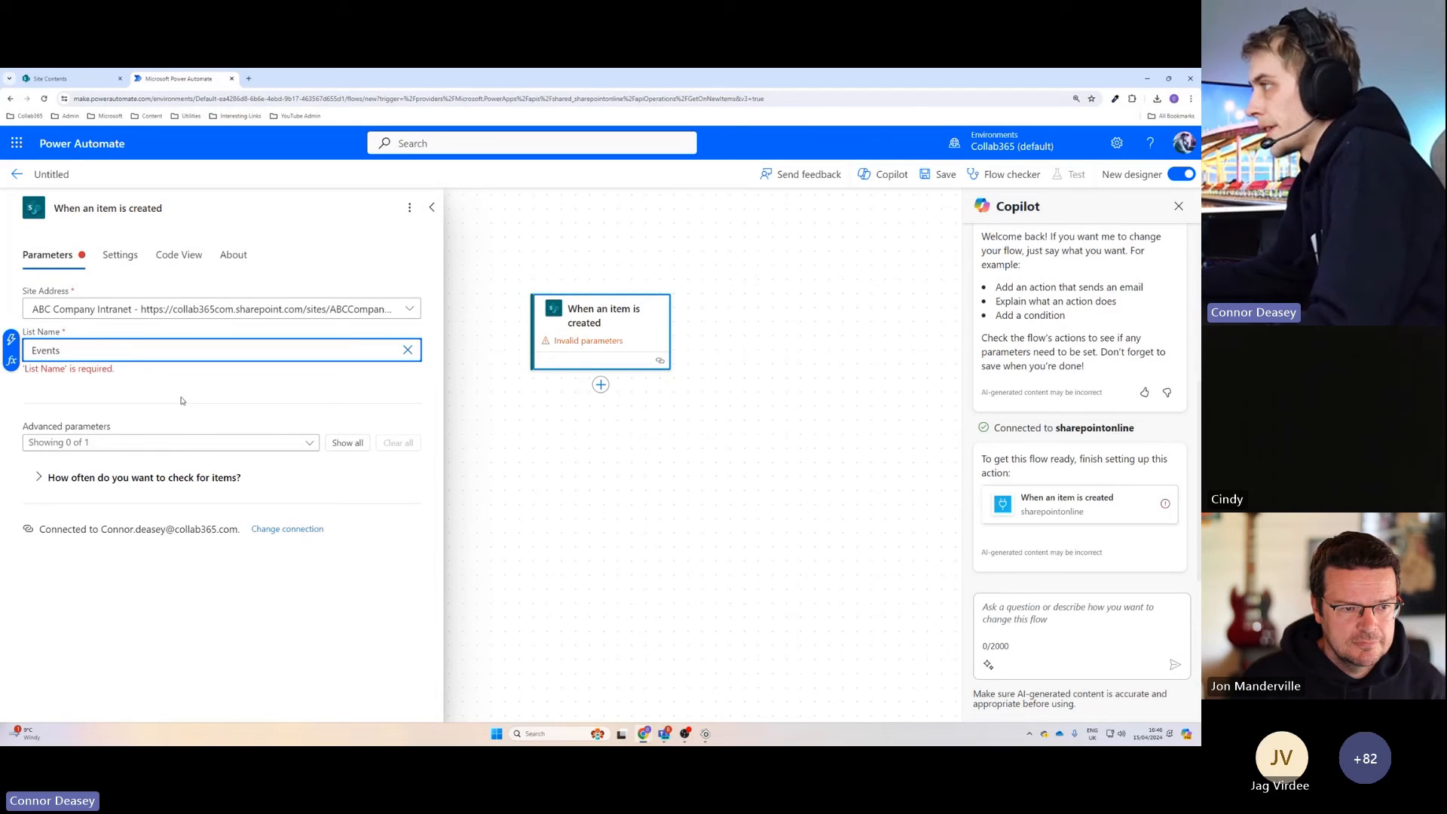
click(230, 398)
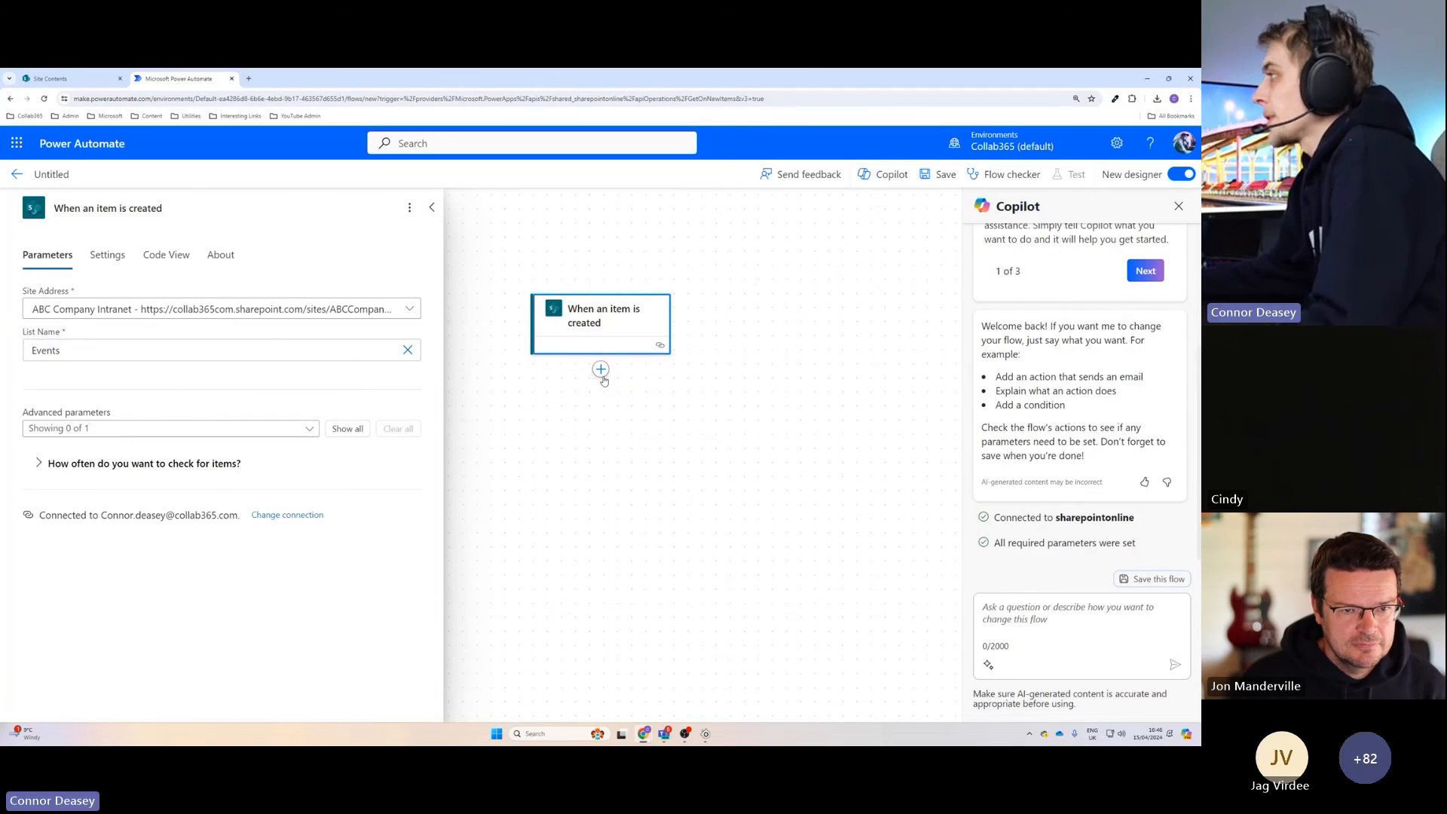
Add the Office 365 Outlook action "Send an email (V2)" after the "When an item is created" trigger.
click(668, 402)
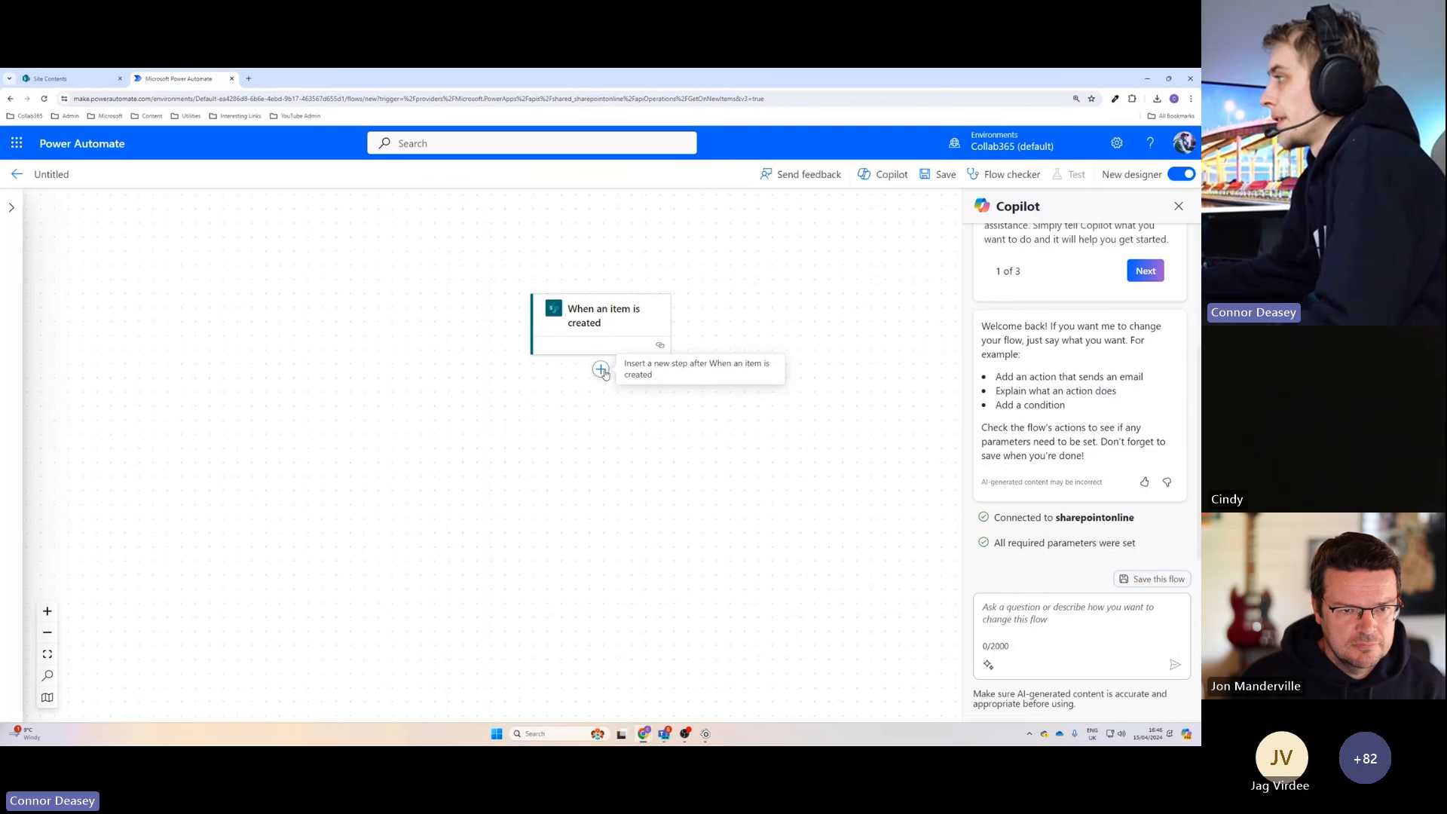
click(601, 369)
click(653, 369)
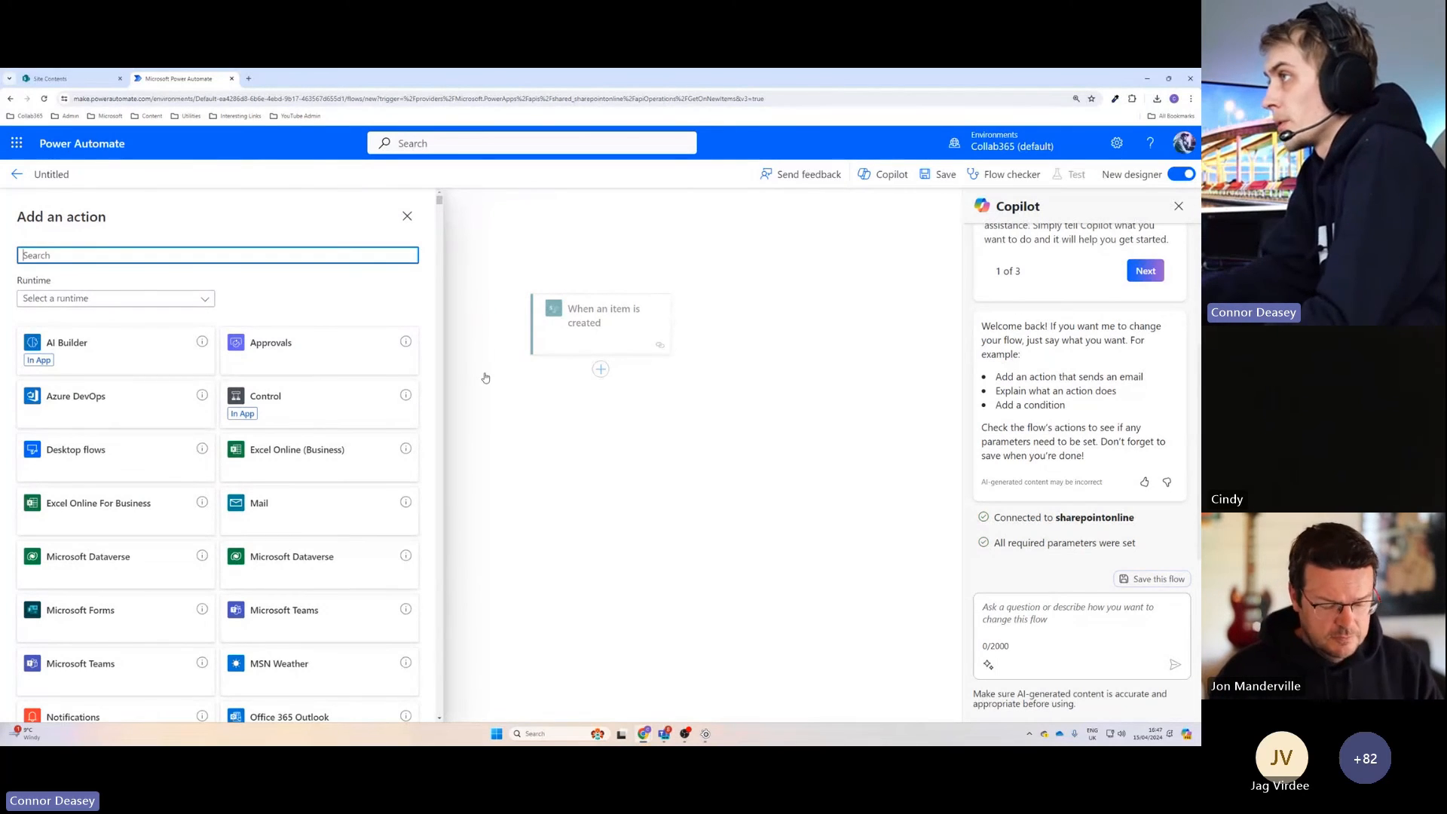
text(send)
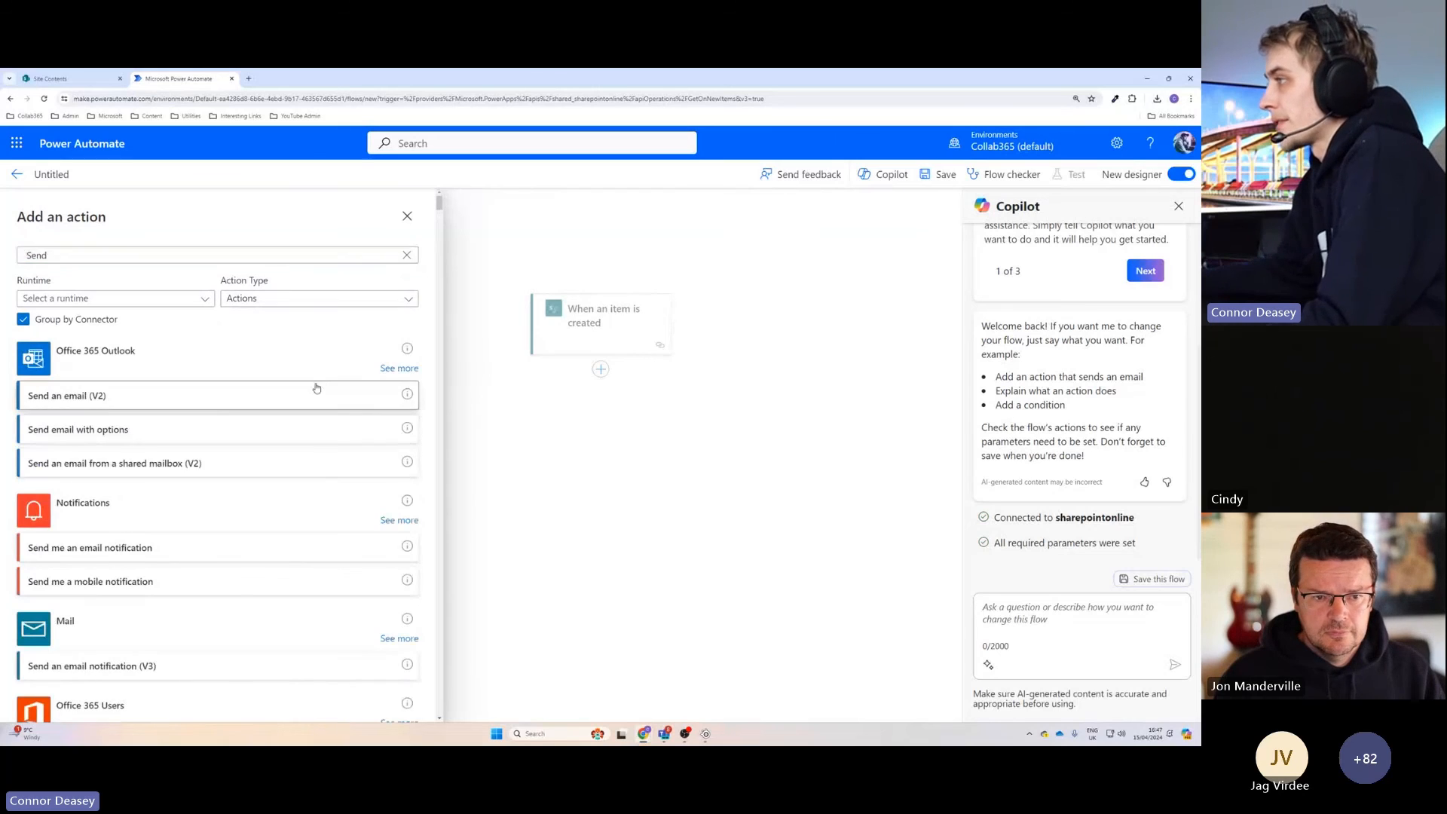
click(314, 395)
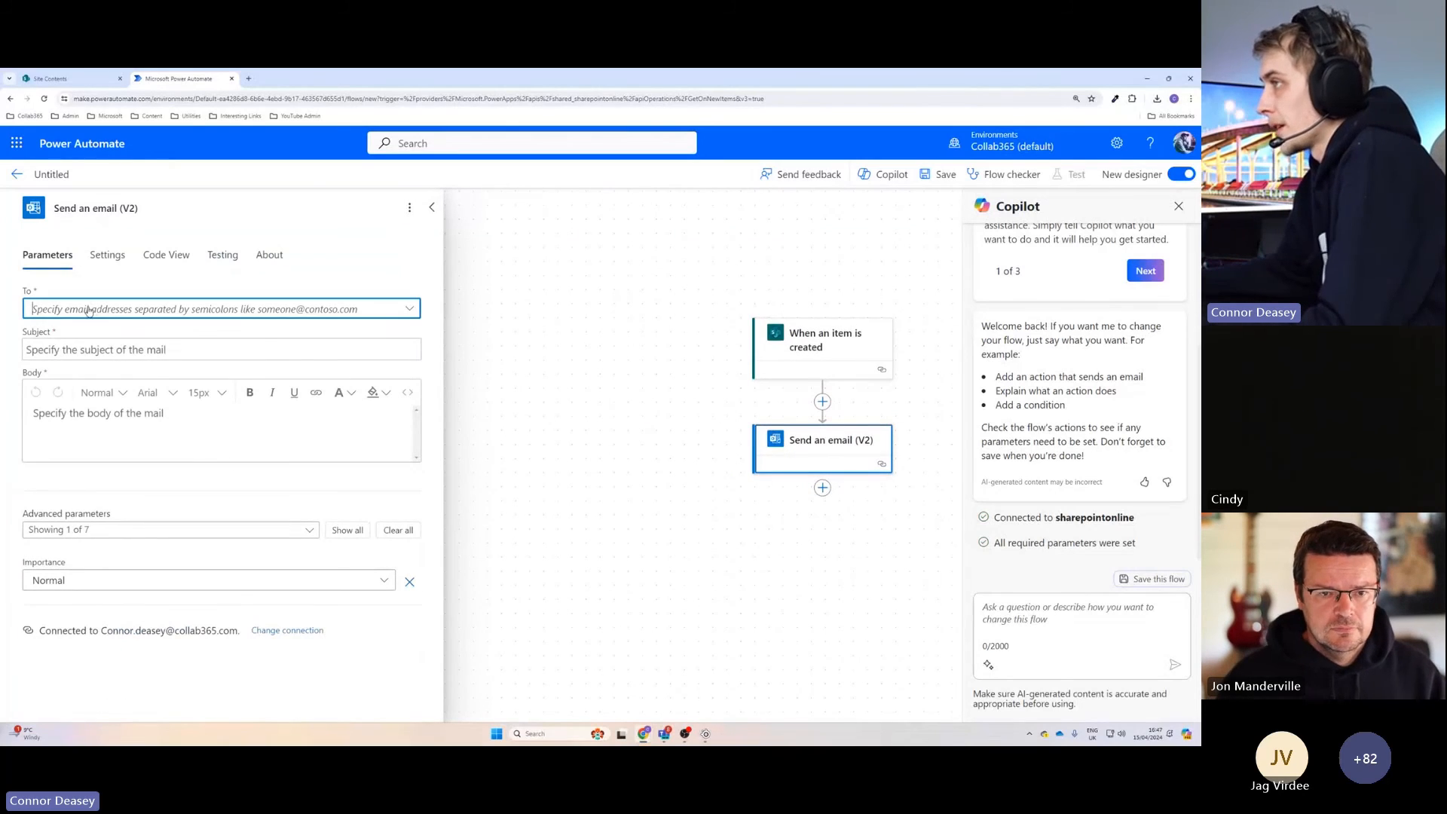
Look through all the dynamic content fields the trigger offers for the email body.
click(149, 430)
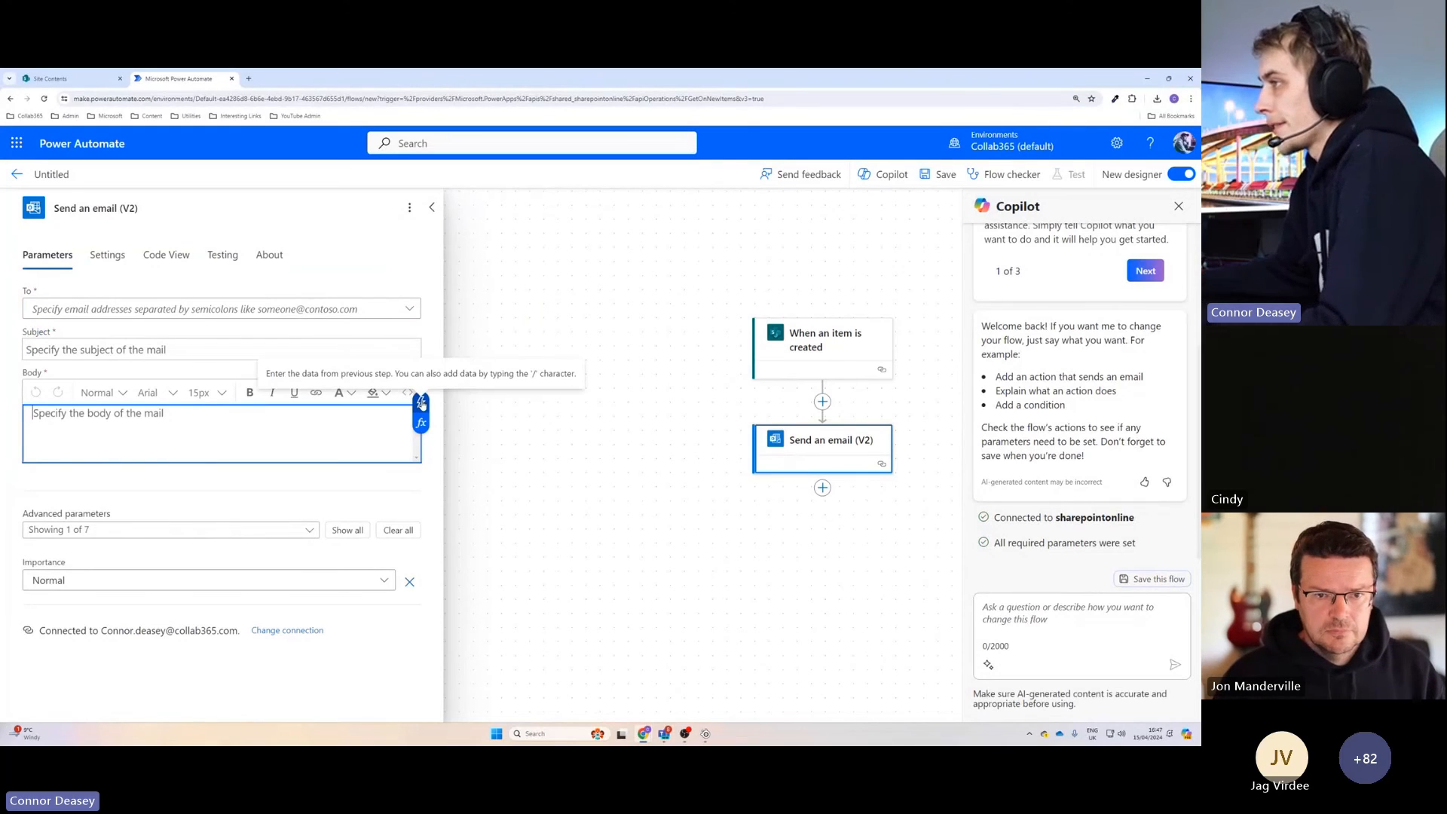
click(422, 405)
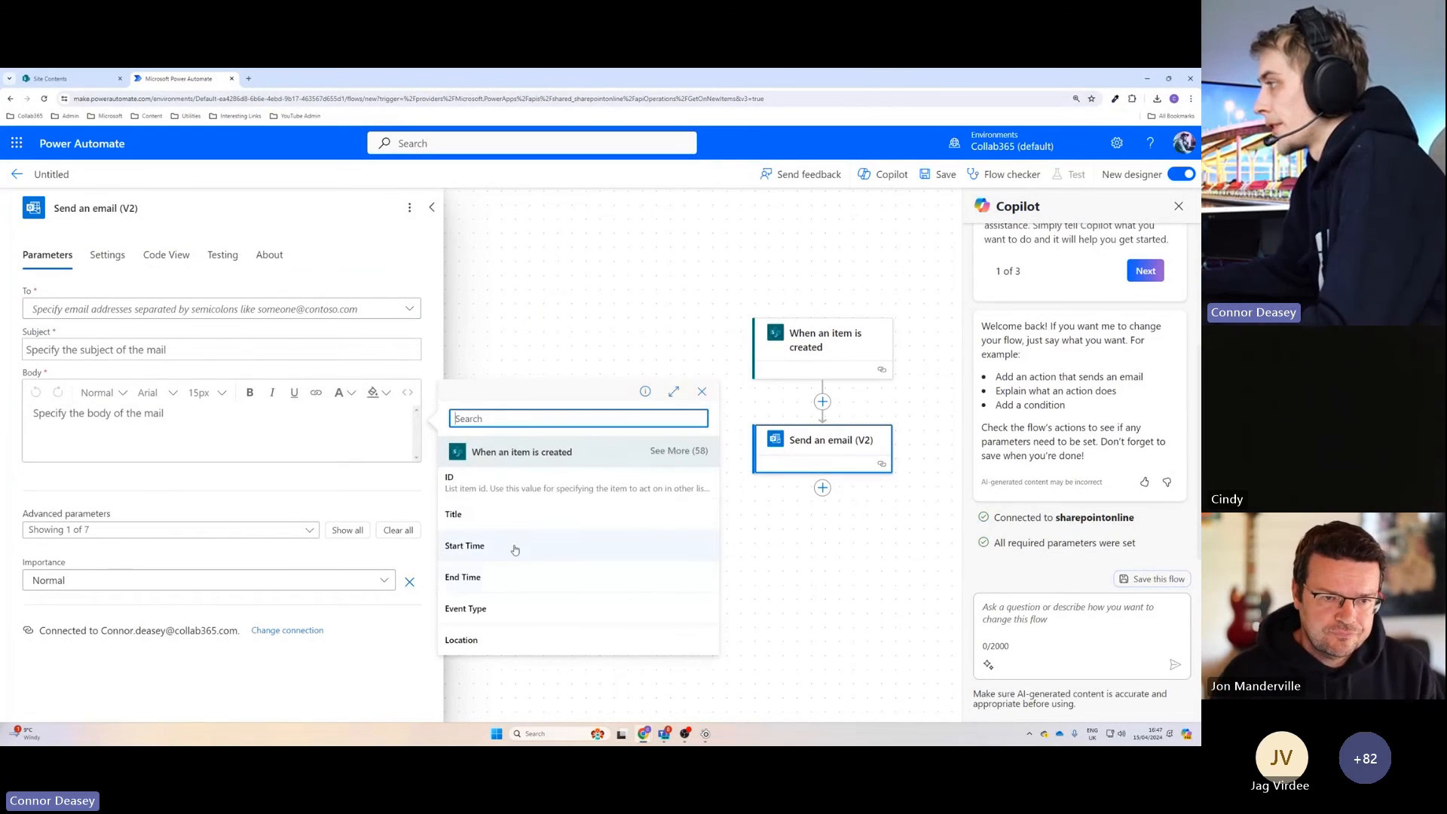
click(666, 452)
scroll(521, 490, down, 4)
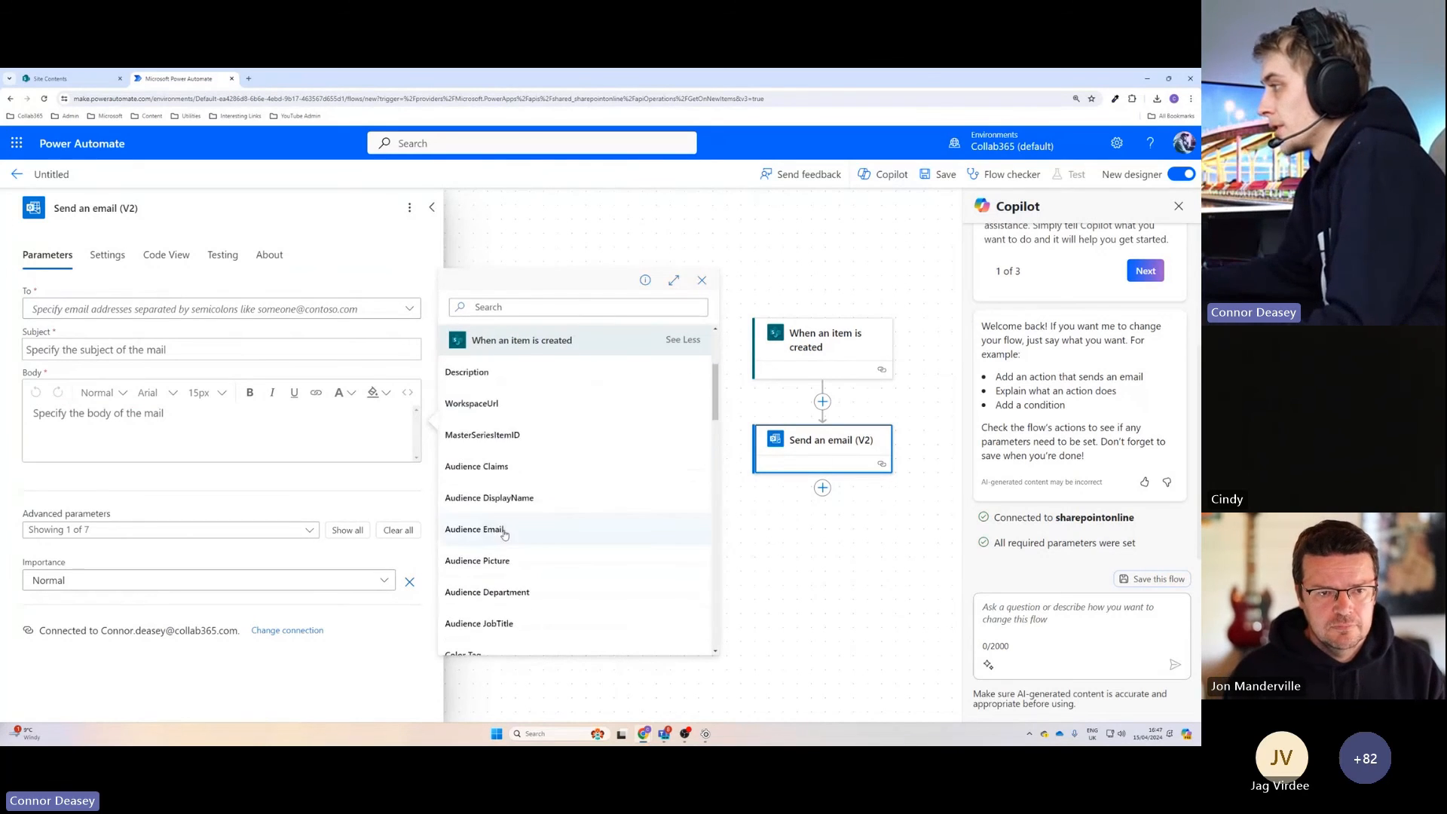
scroll(501, 544, down, 3)
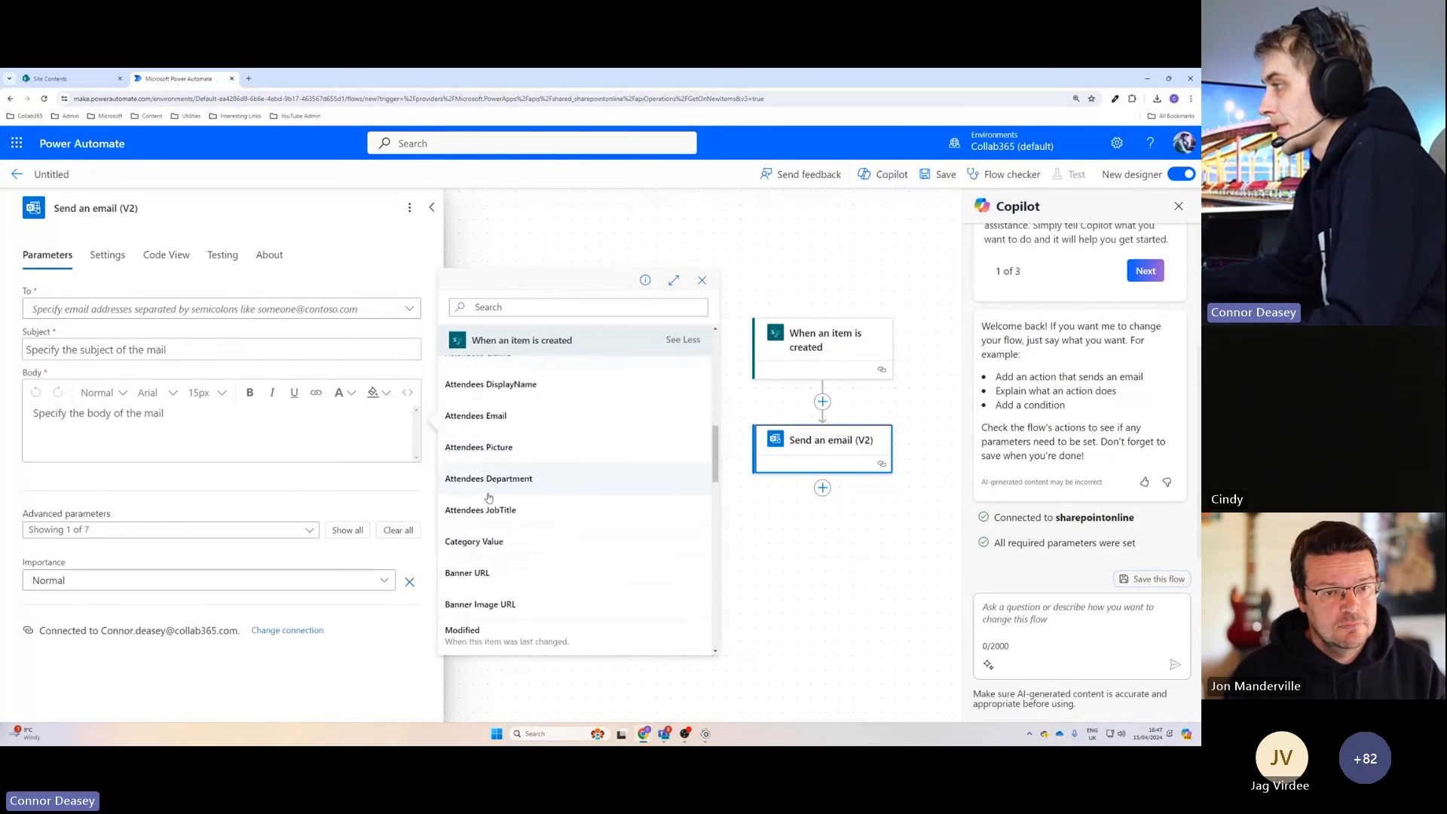
scroll(498, 546, down, 5)
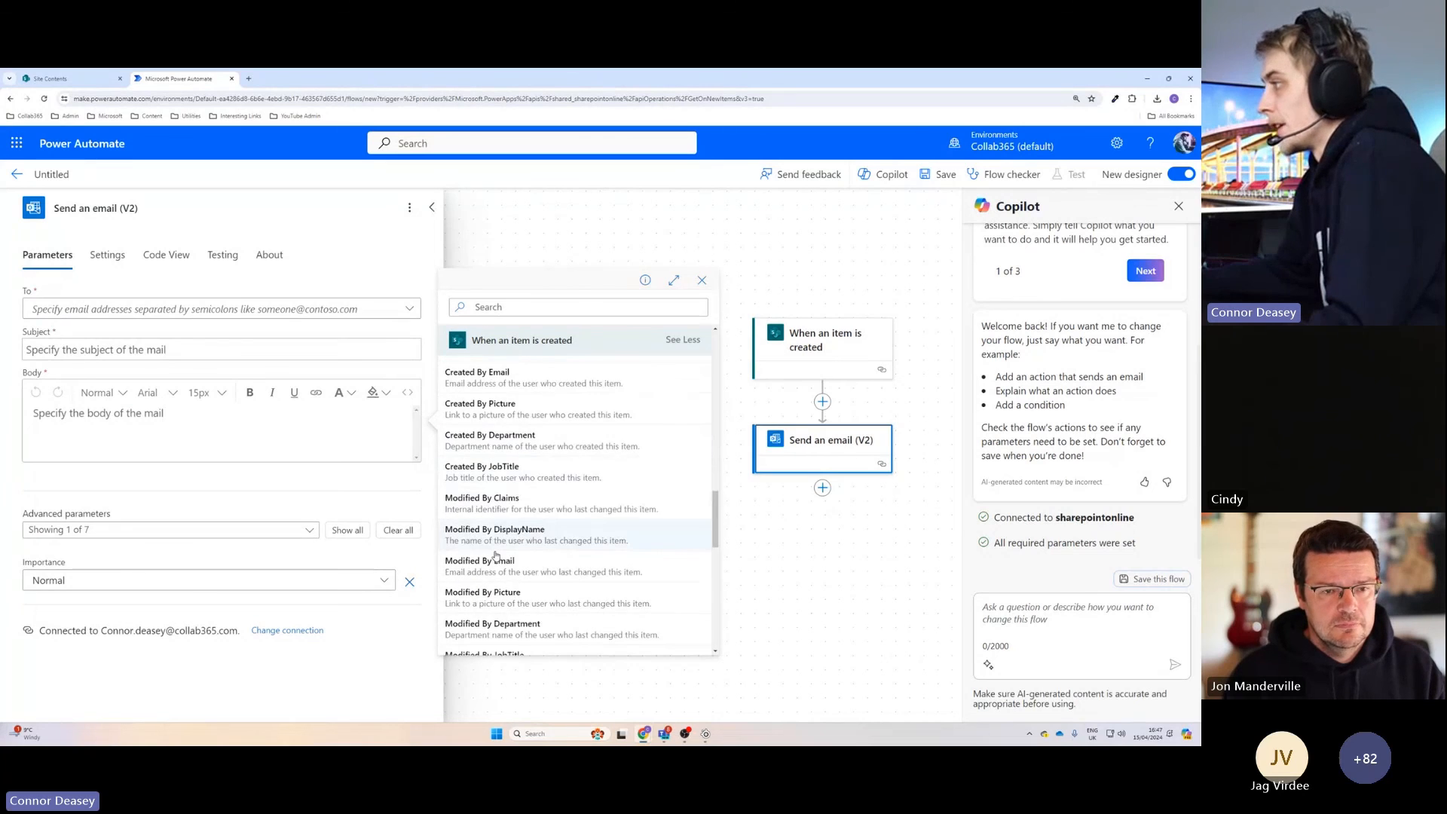
scroll(498, 556, up, 6)
scroll(498, 556, up, 1)
scroll(498, 556, up, 1)
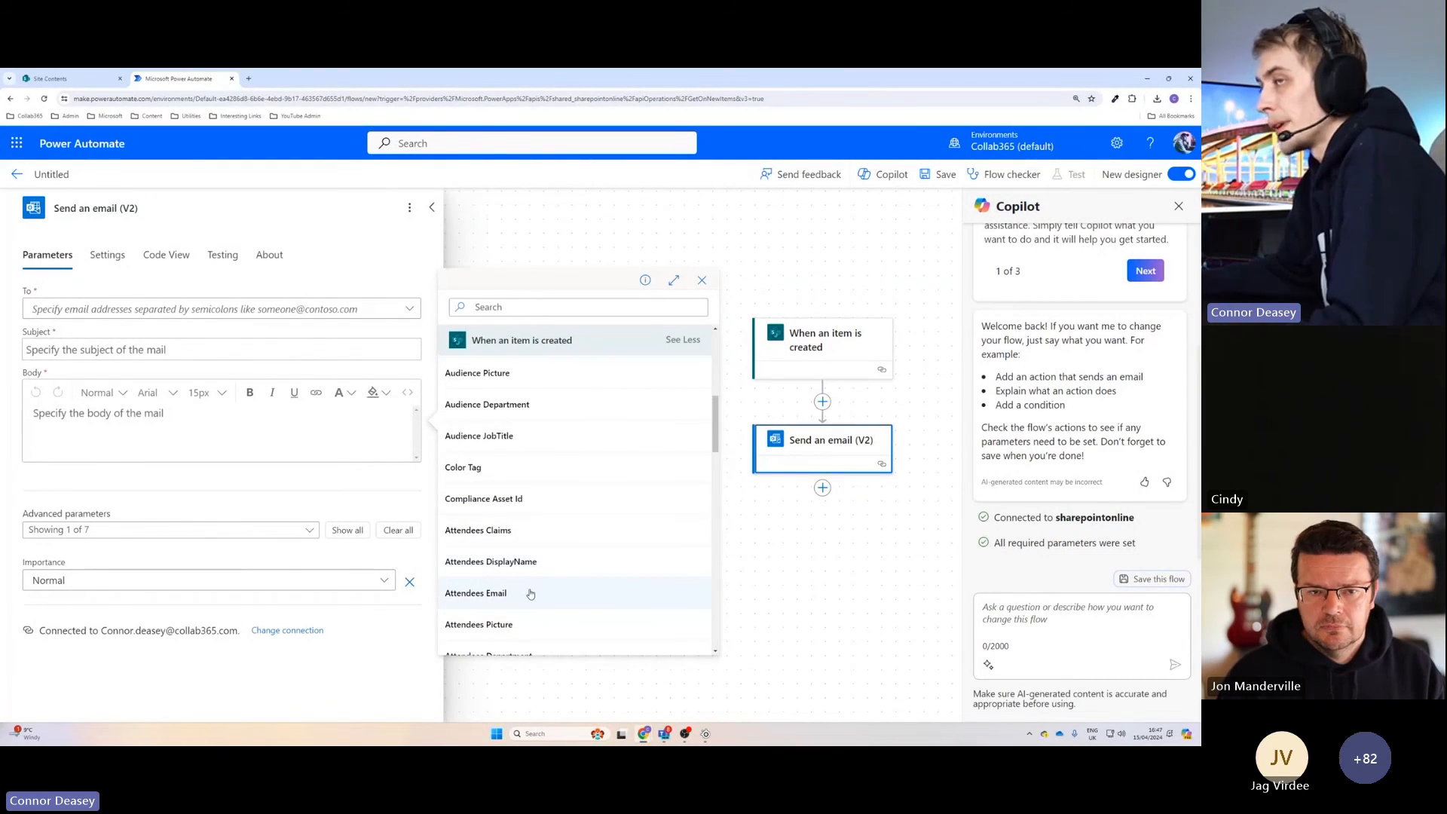
scroll(523, 573, up, 1)
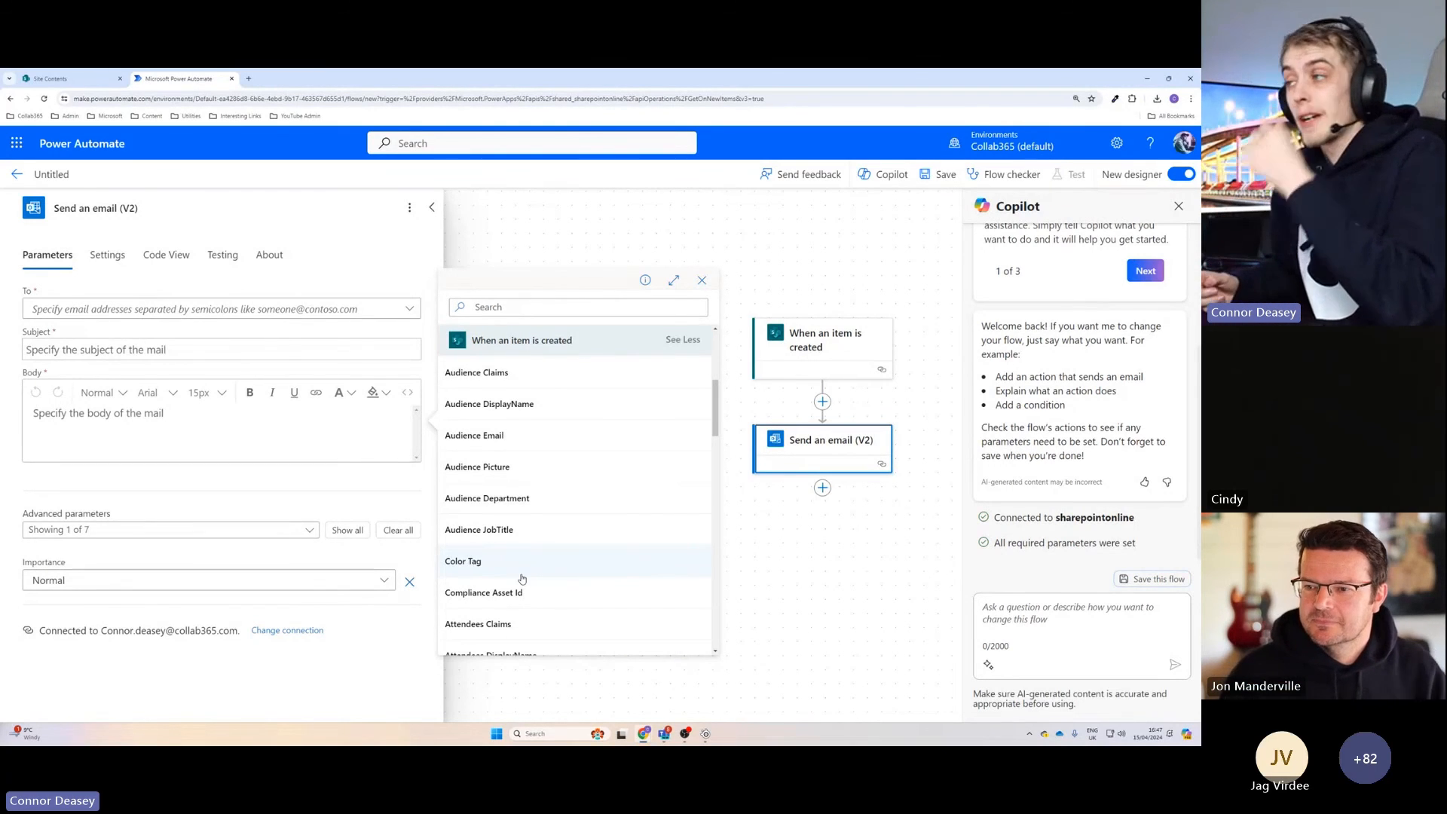
scroll(528, 527, up, 3)
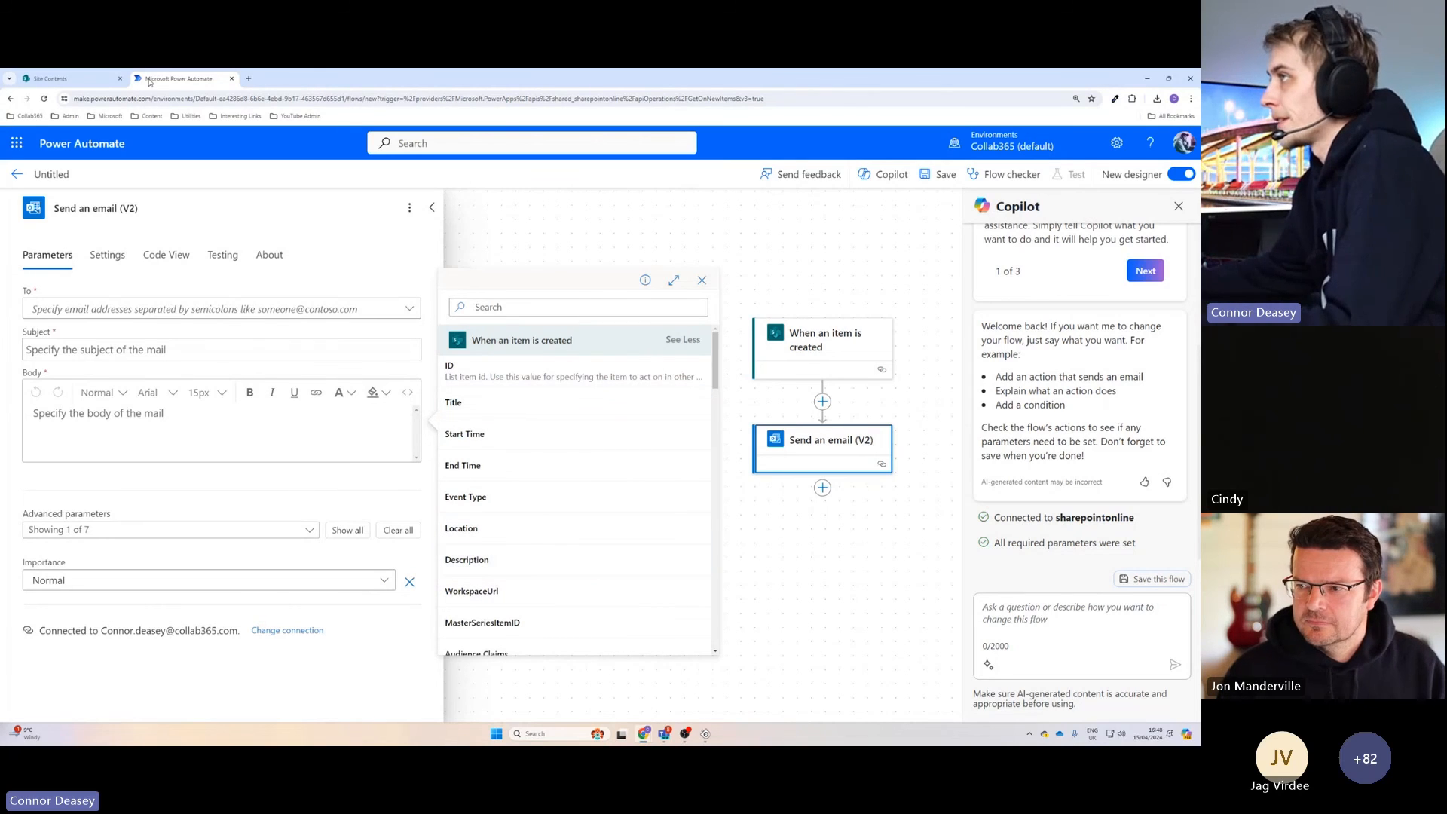
Switch to the SharePoint home page and review the Event itinerary calendar and the Training Events section.
click(90, 74)
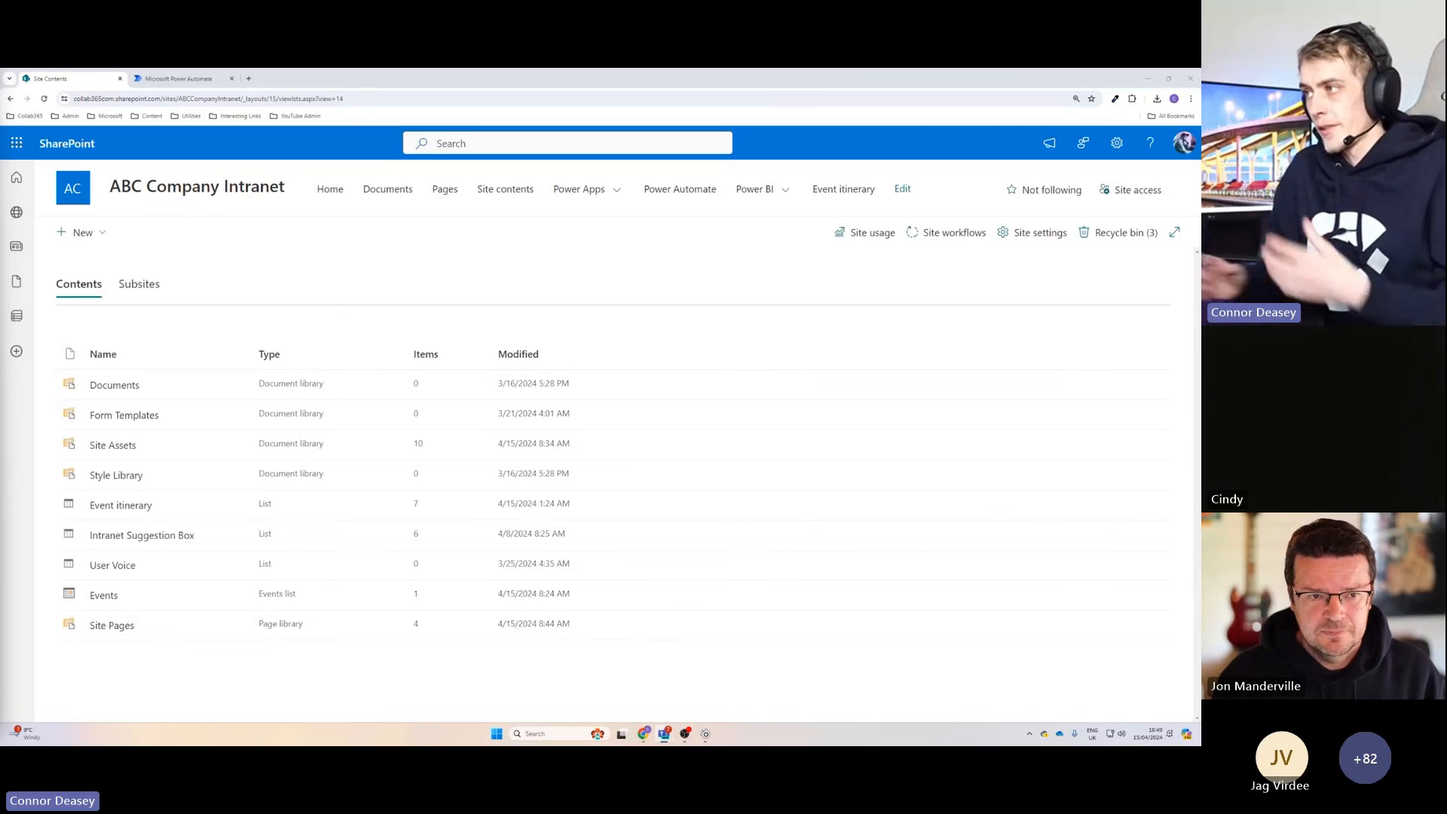
click(331, 191)
scroll(466, 582, down, 6)
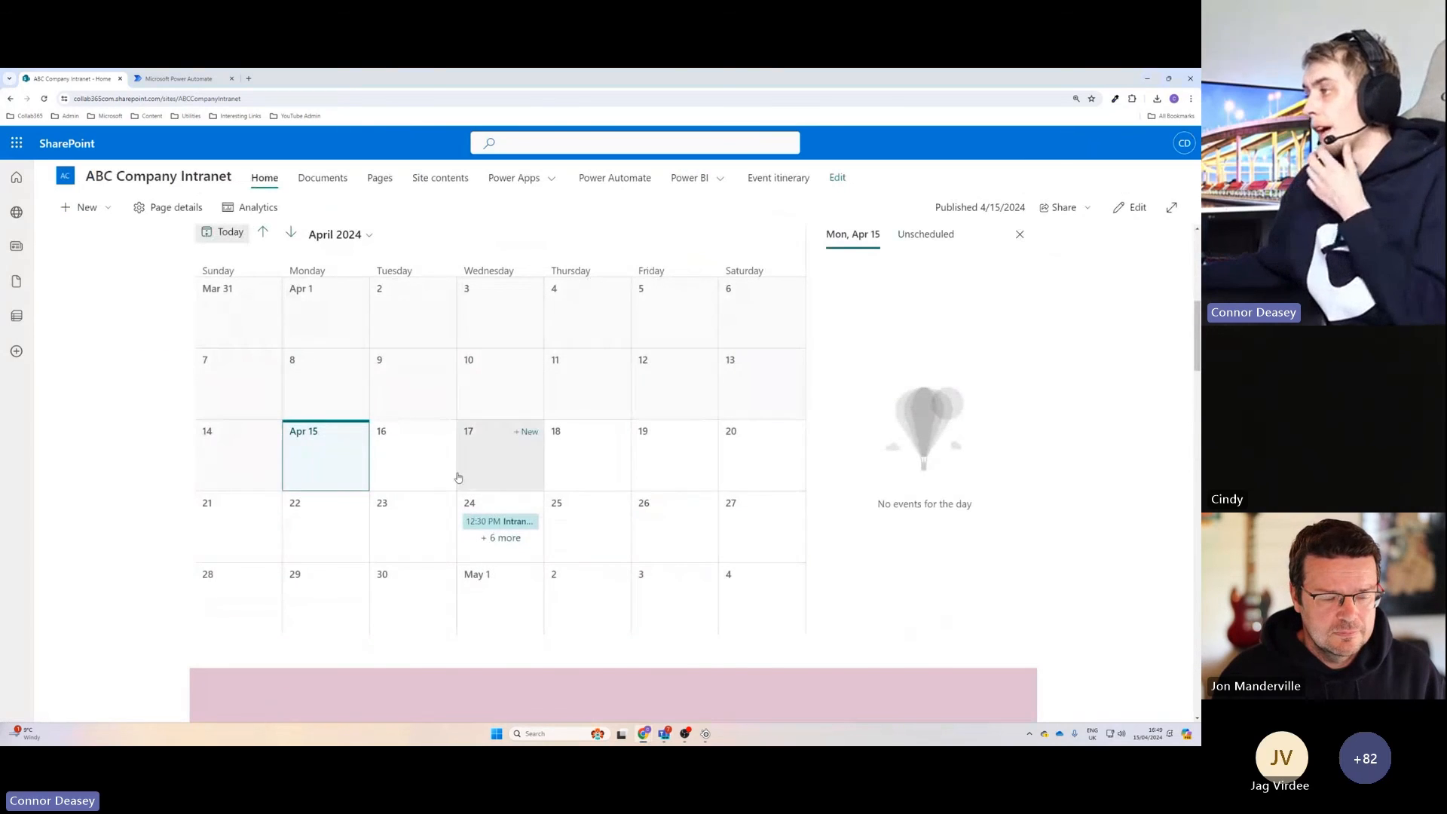
scroll(464, 467, down, 5)
scroll(464, 481, down, 3)
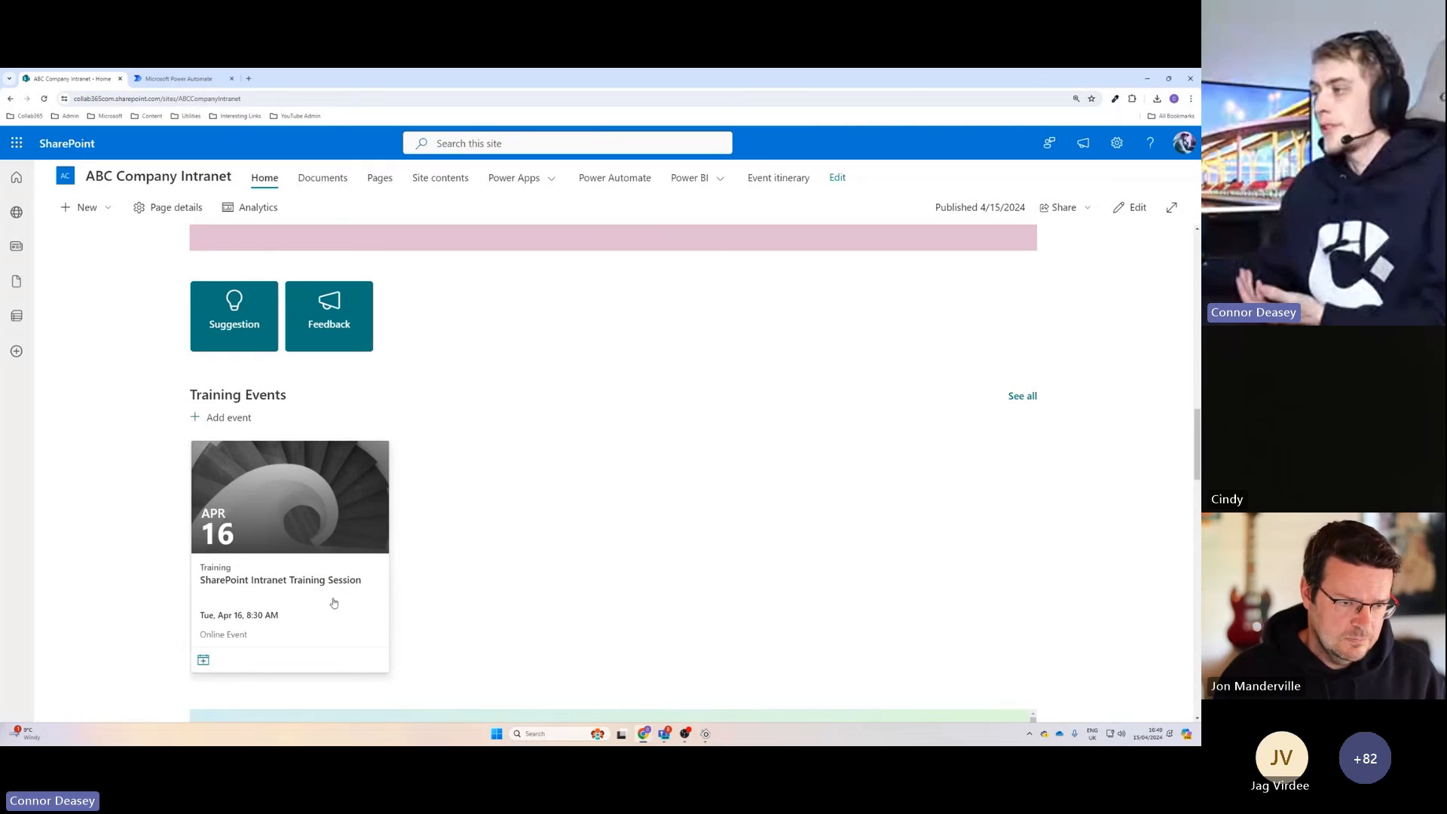
scroll(415, 573, up, 6)
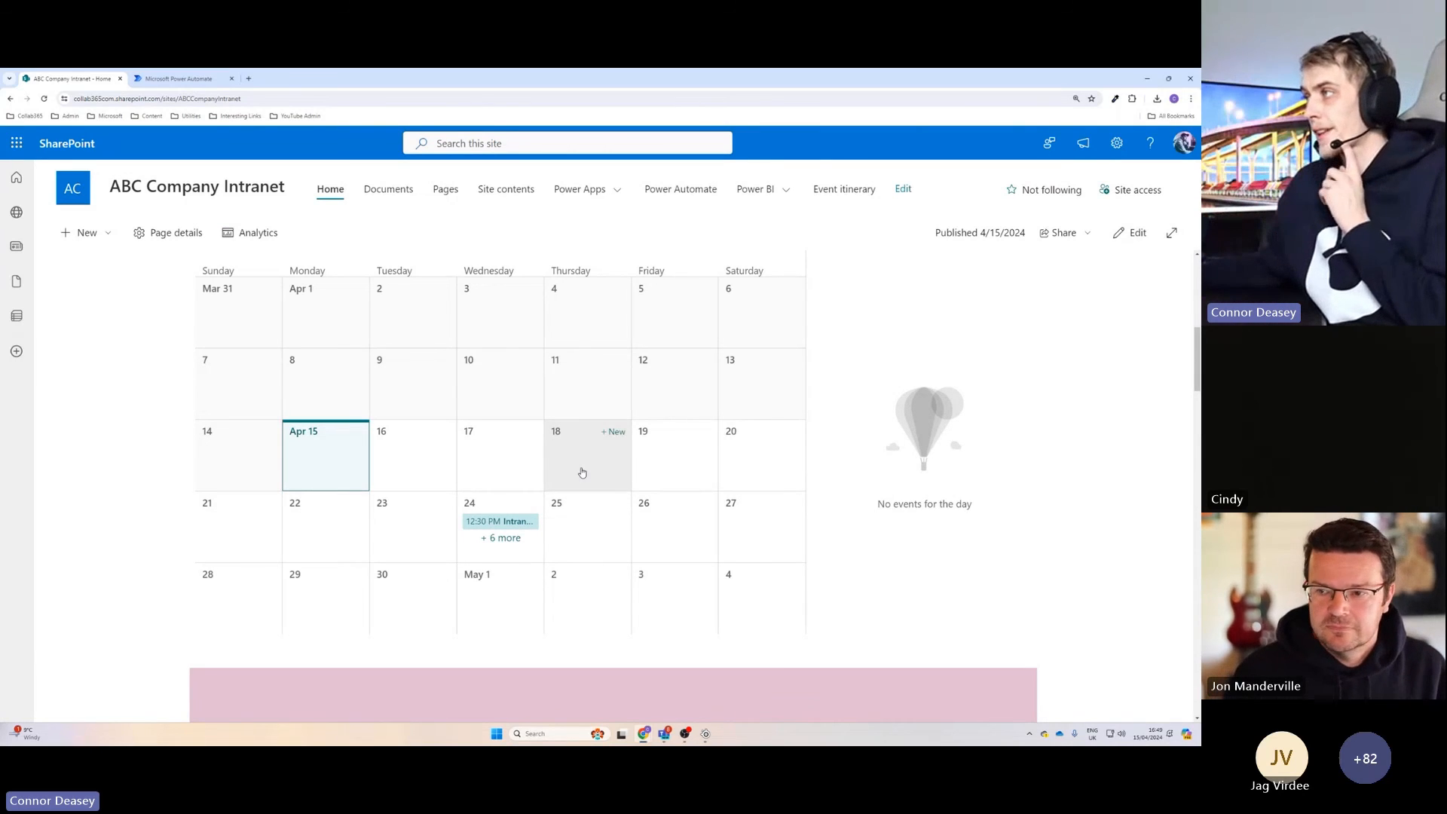
scroll(582, 473, up, 2)
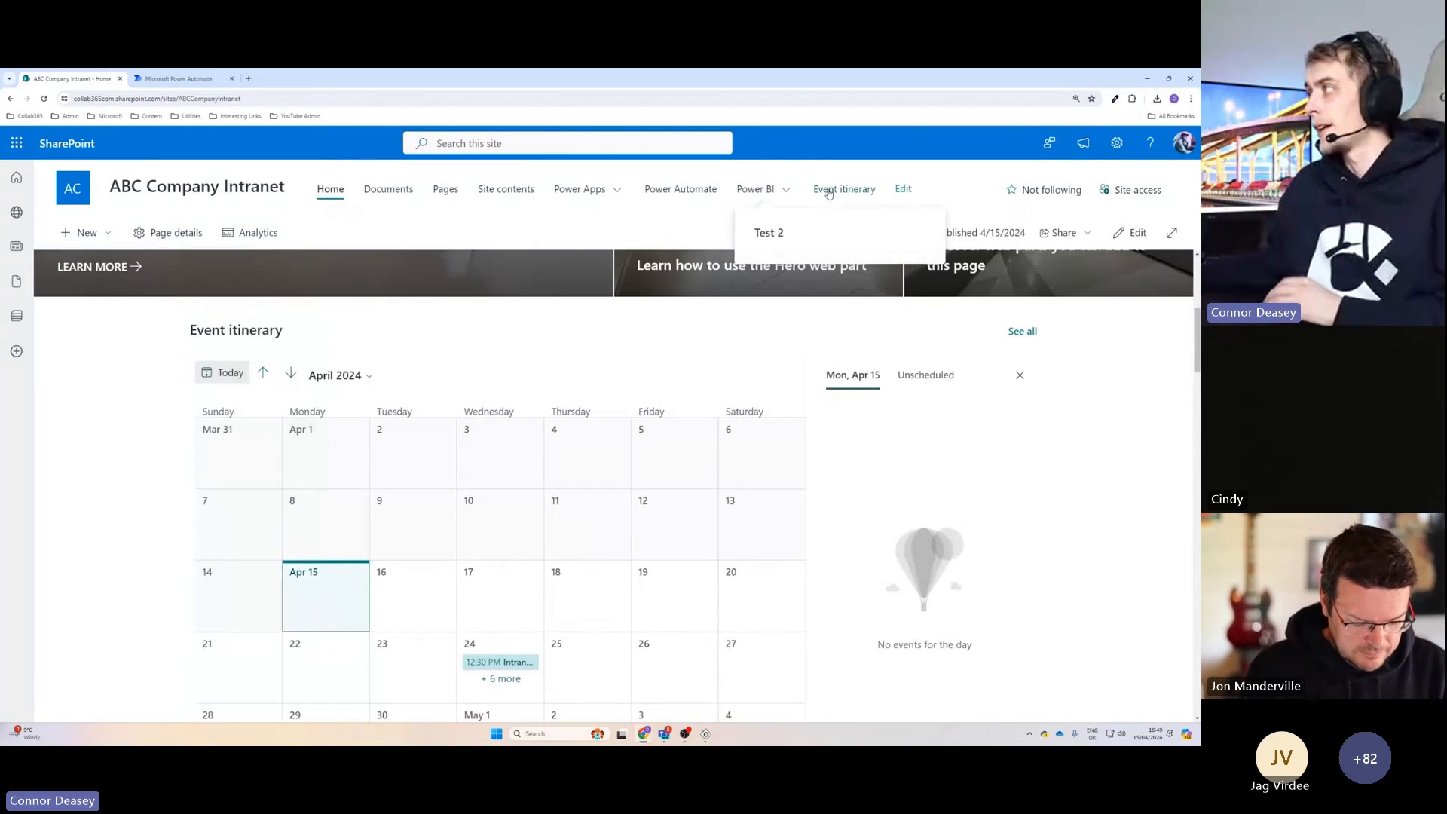
In the Event itinerary list, create a public gallery view named "Gallery".
click(829, 192)
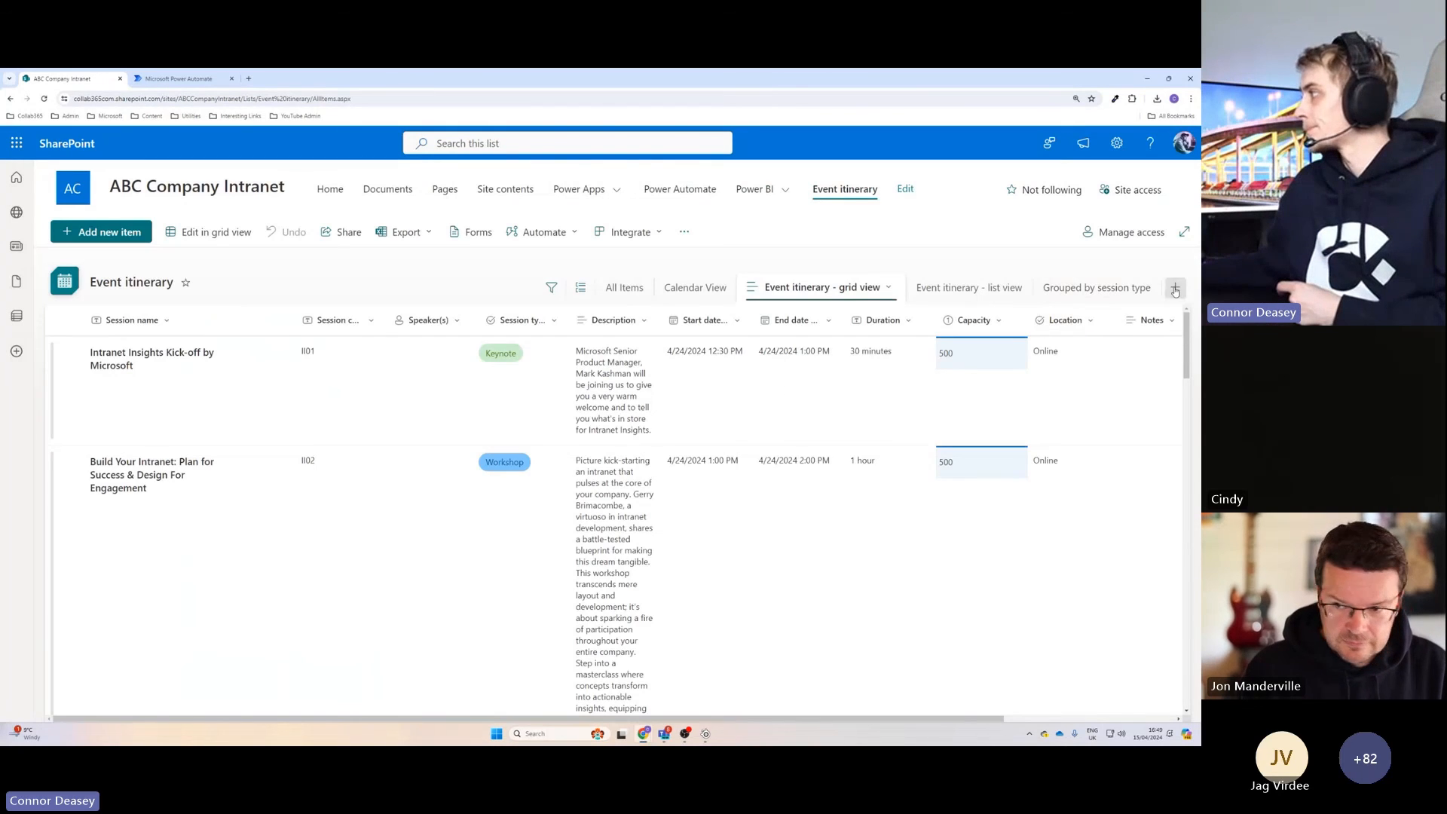
click(1176, 288)
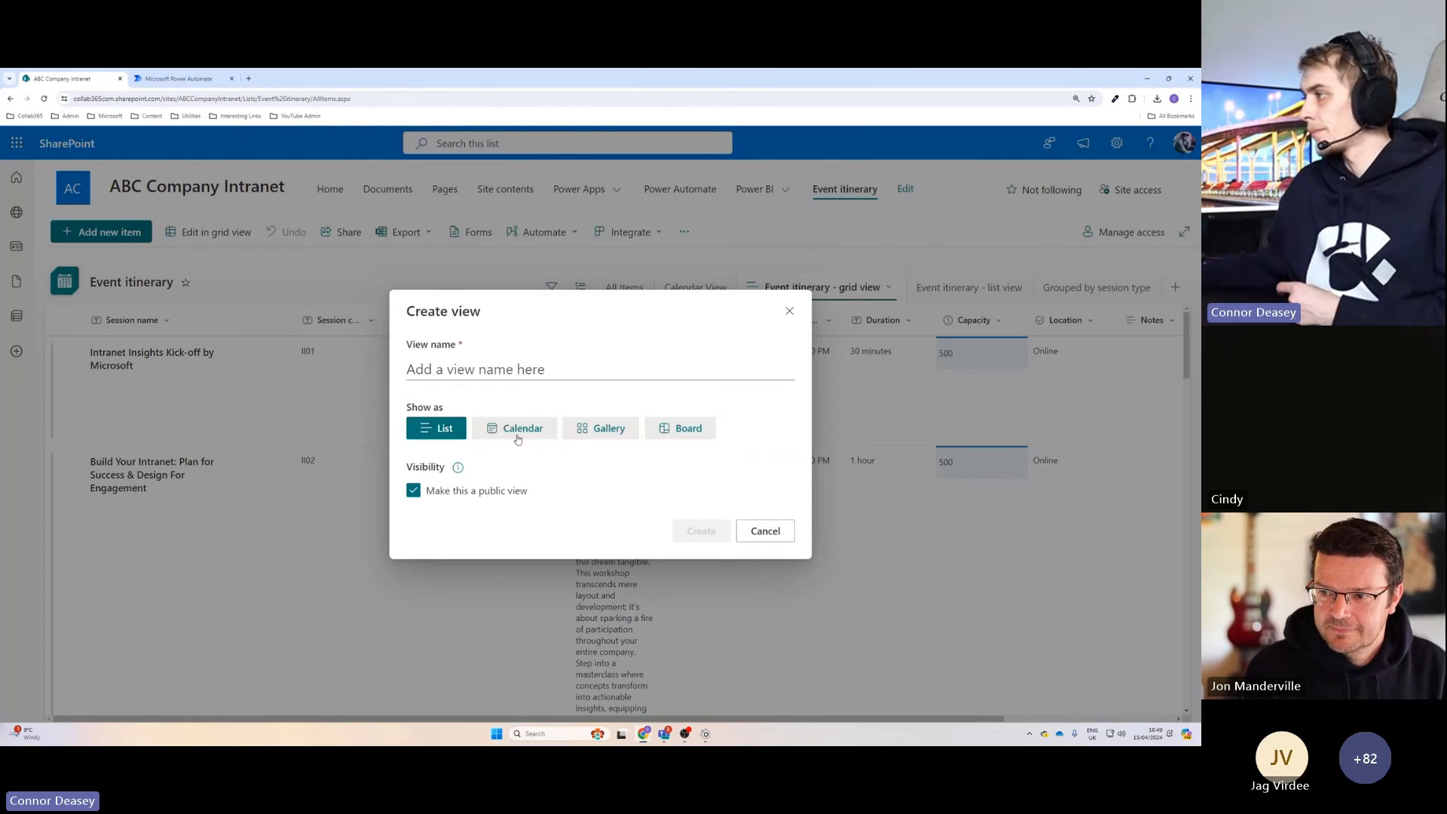
click(606, 429)
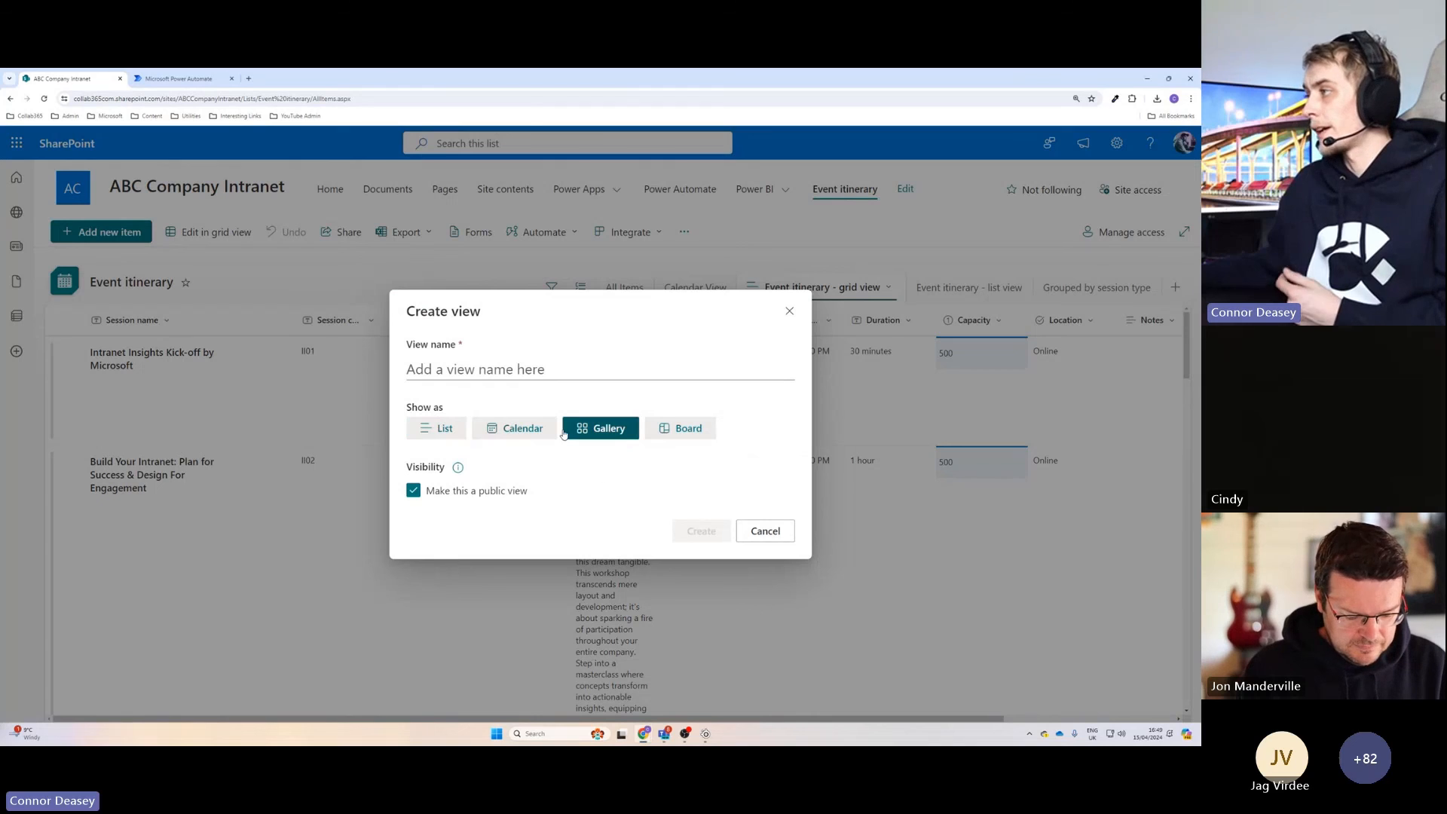
click(544, 368)
text(Galle)
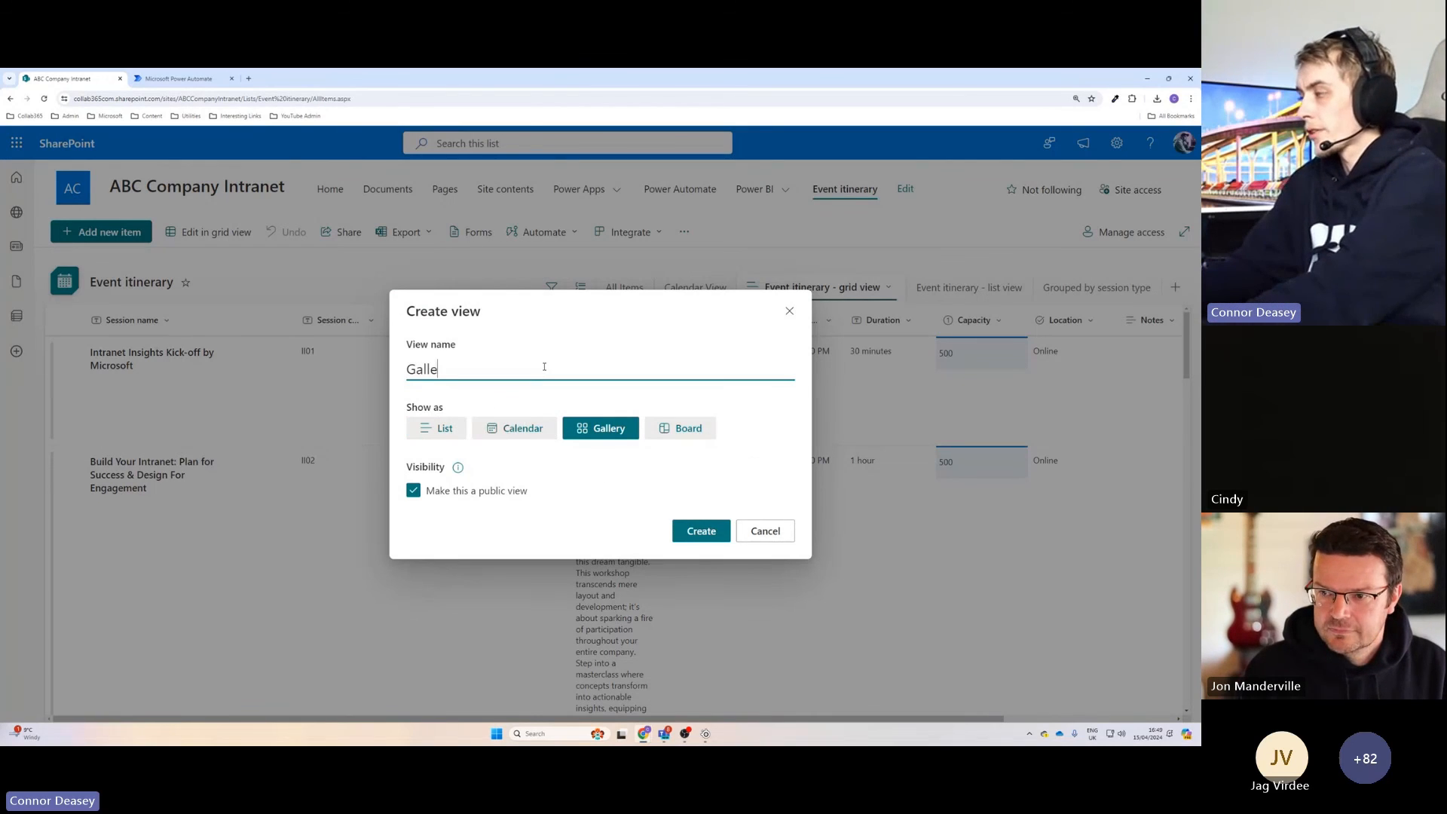
text(ry)
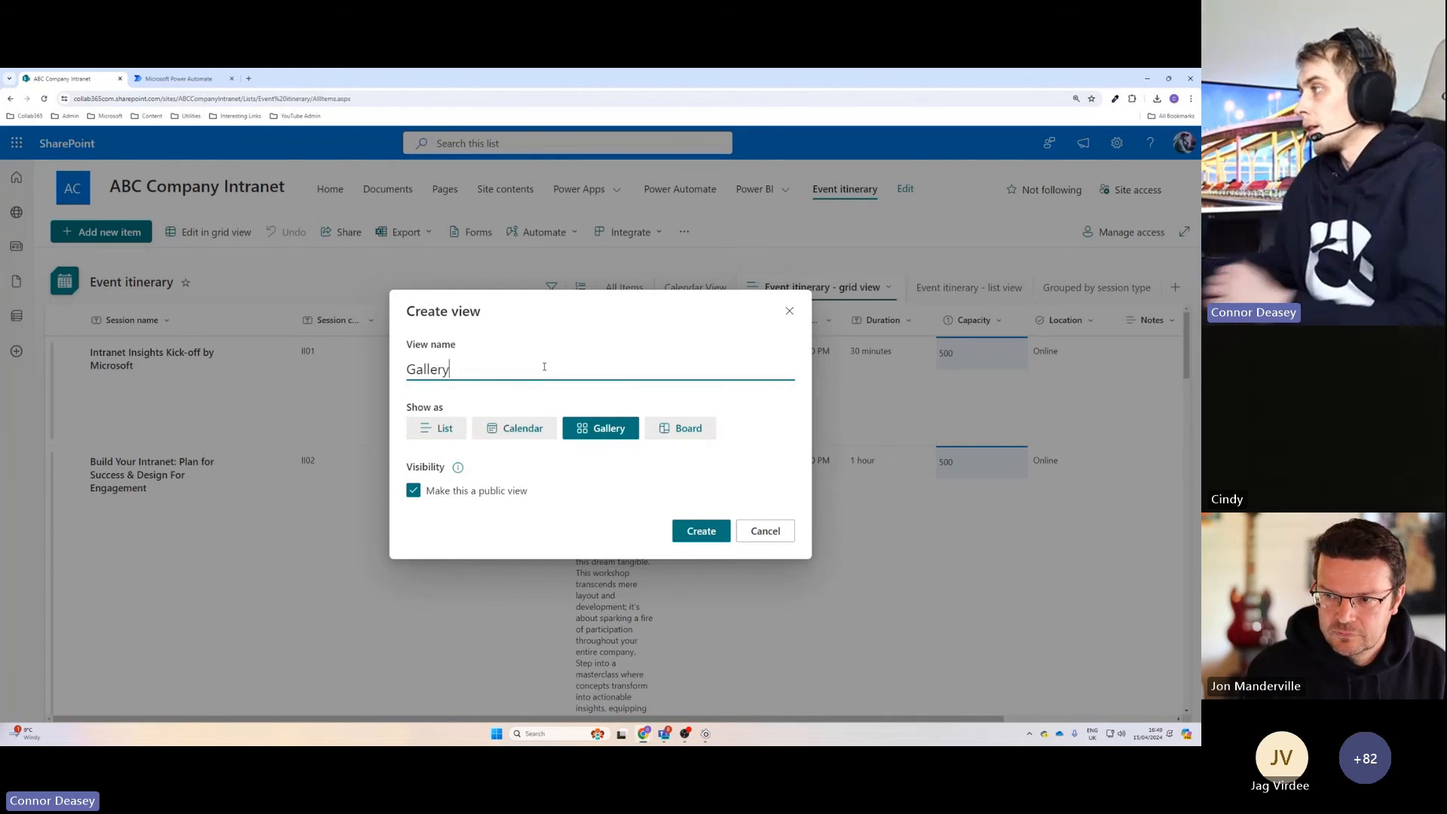
click(701, 531)
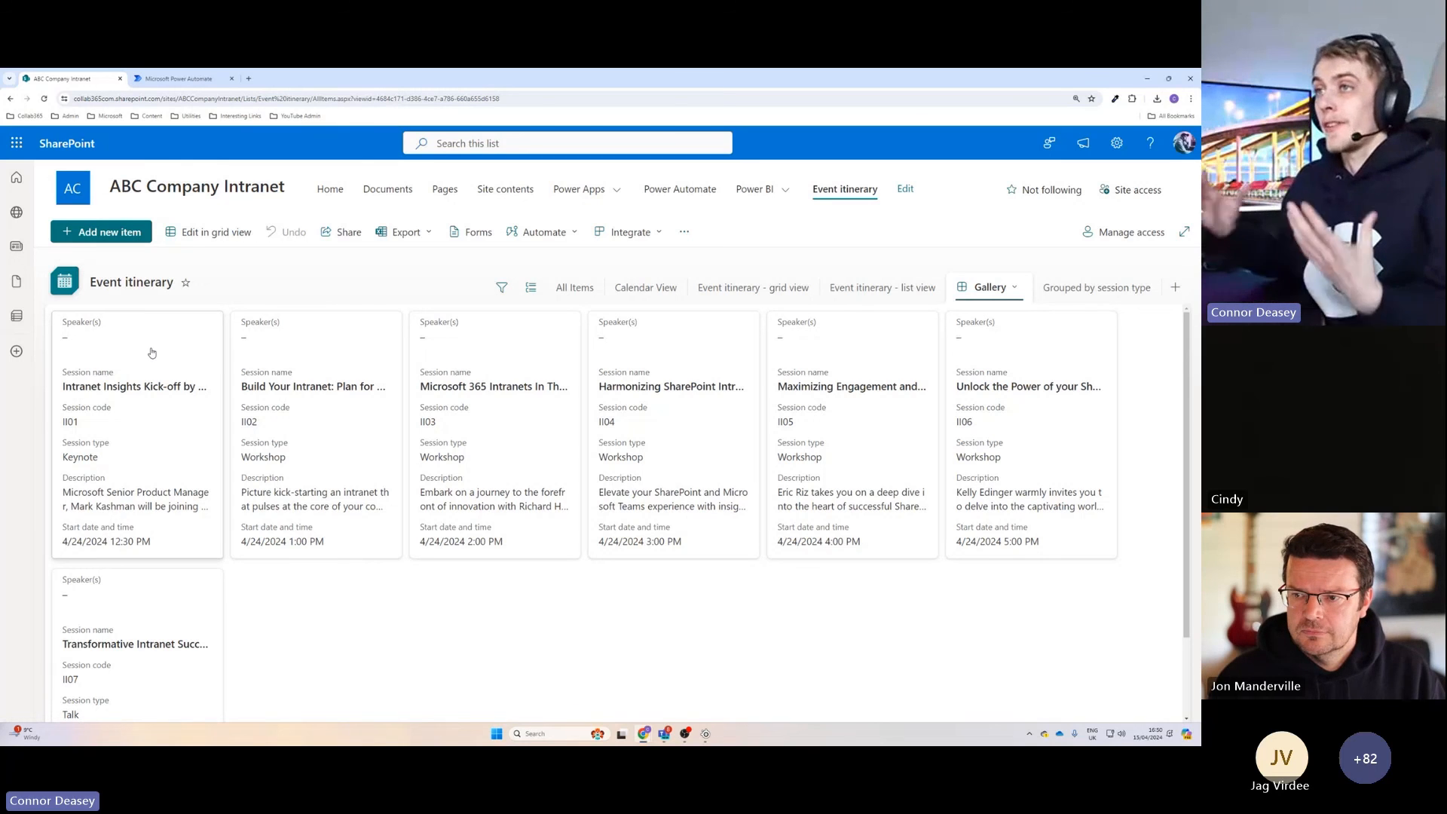
Return to the intranet home page and review its event sections, glancing at the unfinished email flow in between.
click(326, 192)
scroll(283, 377, down, 15)
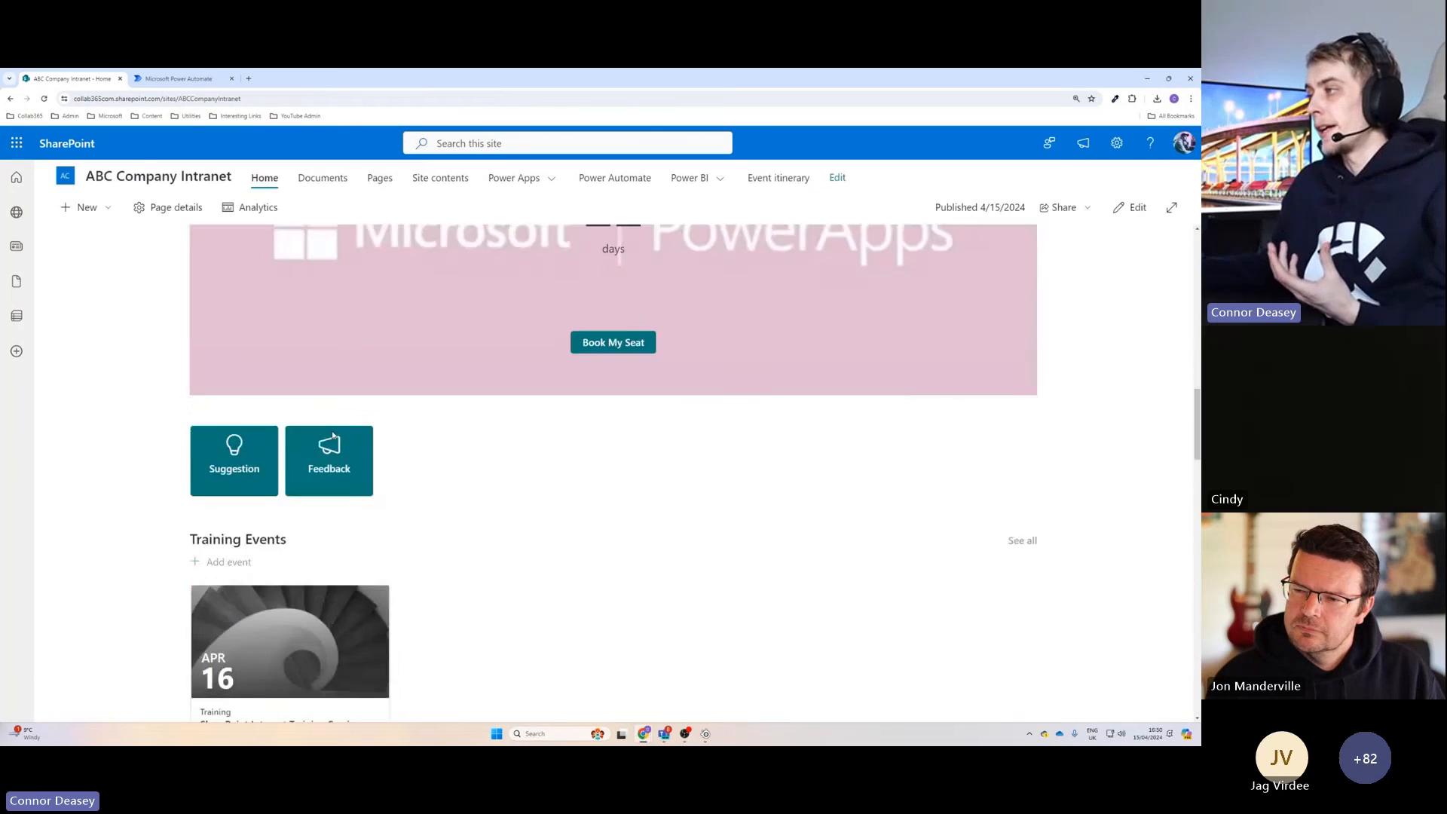
scroll(311, 451, up, 2)
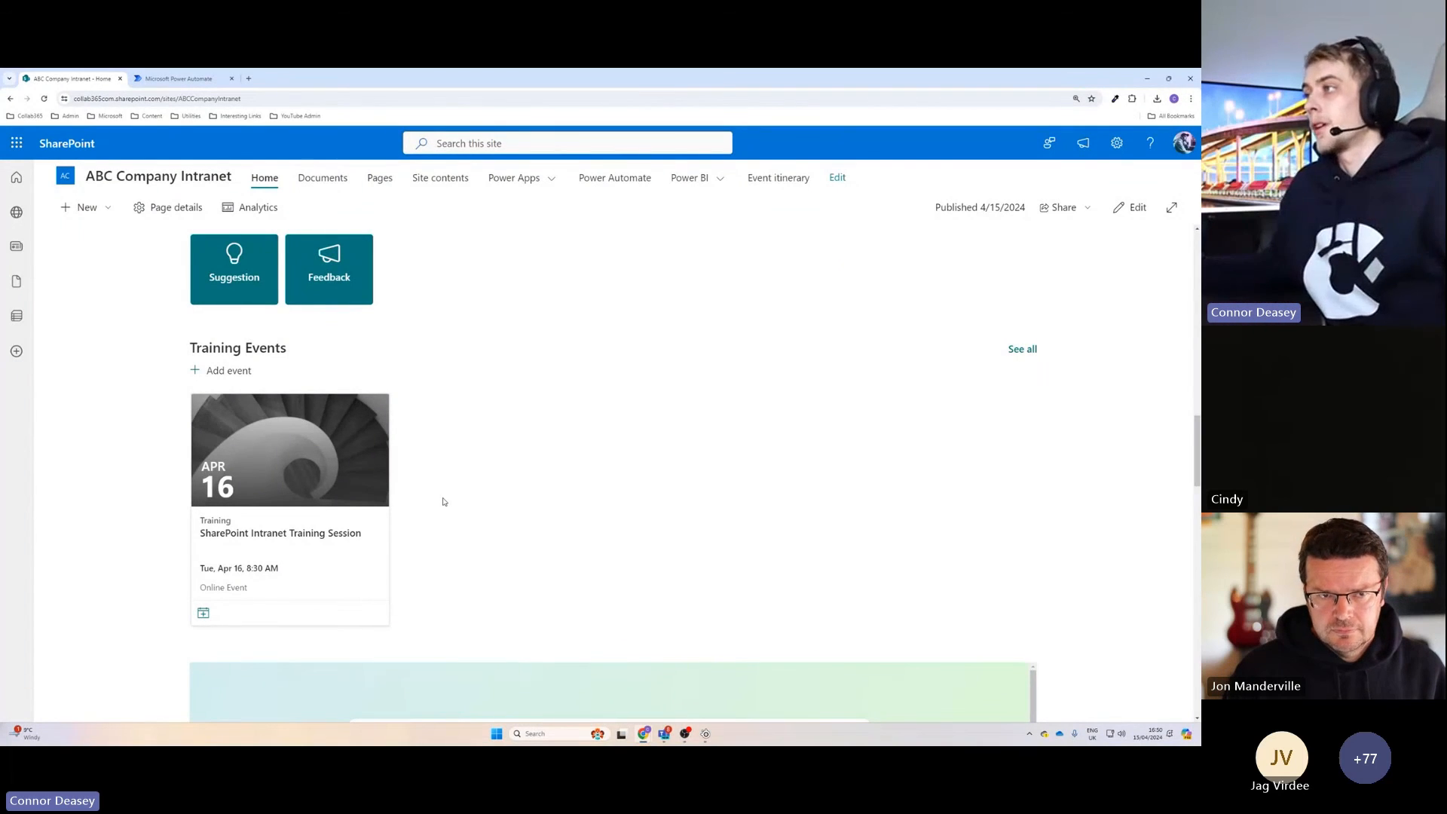
key(ctrl+Tab)
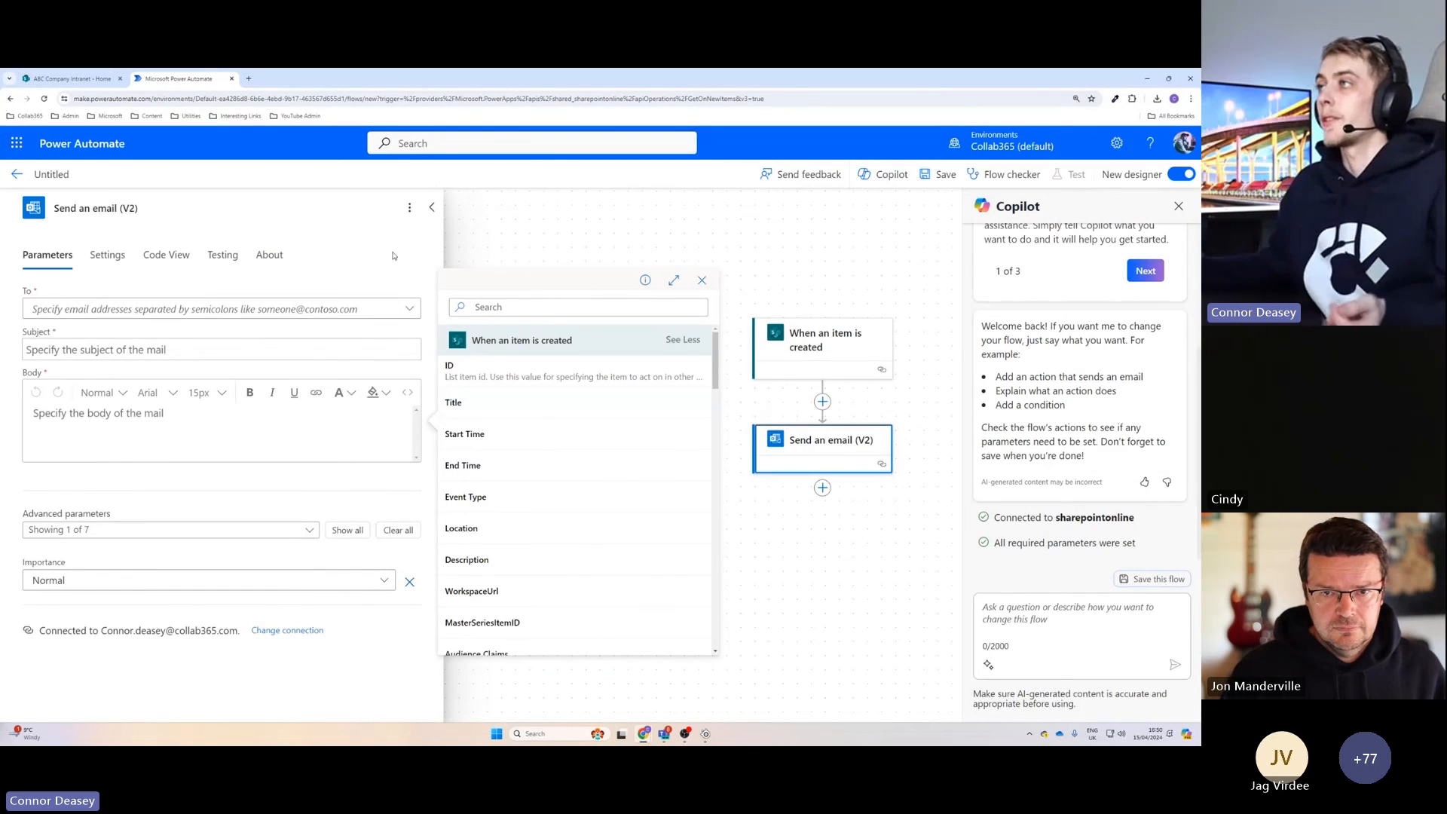
click(71, 78)
scroll(444, 386, up, 10)
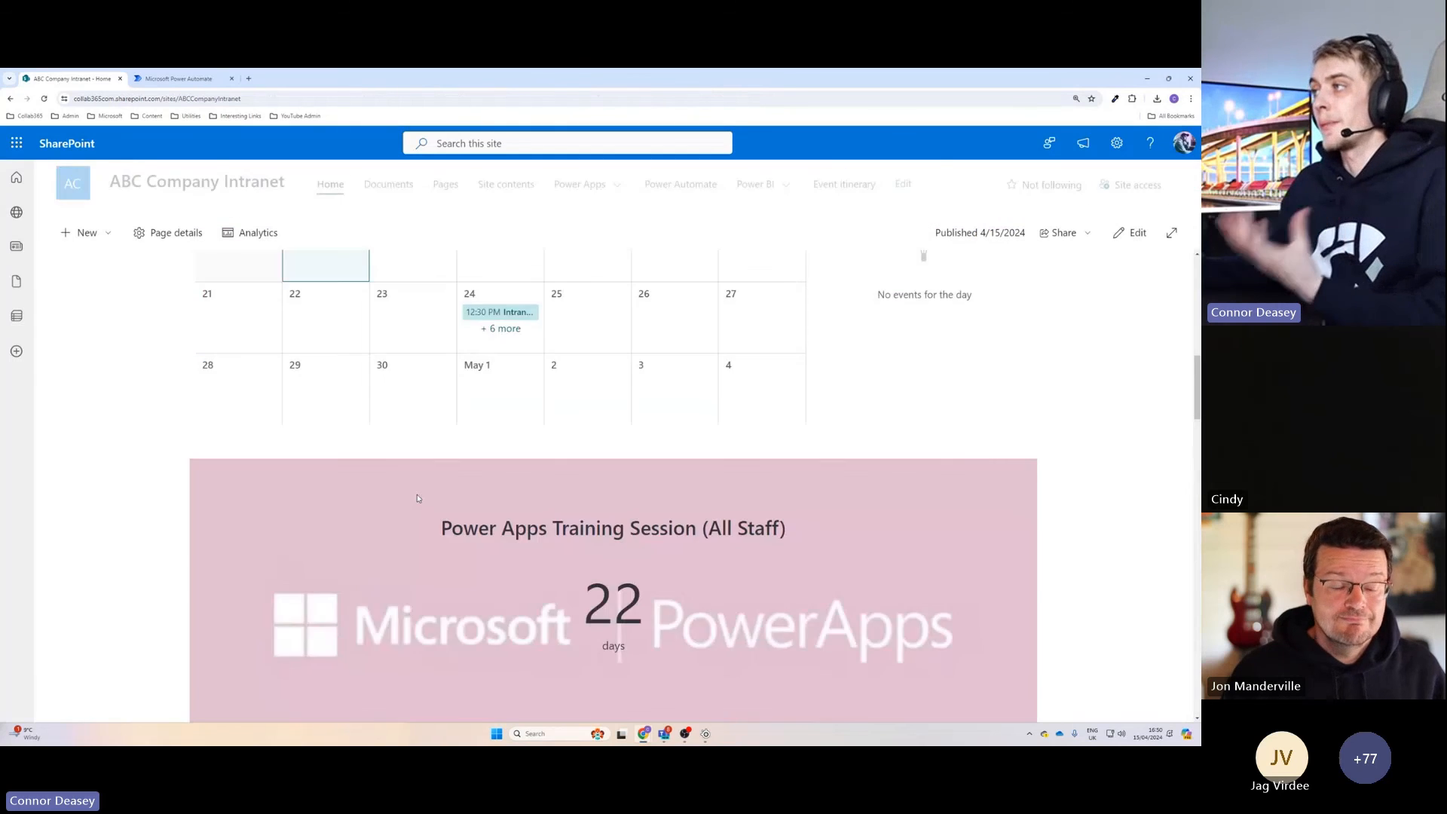